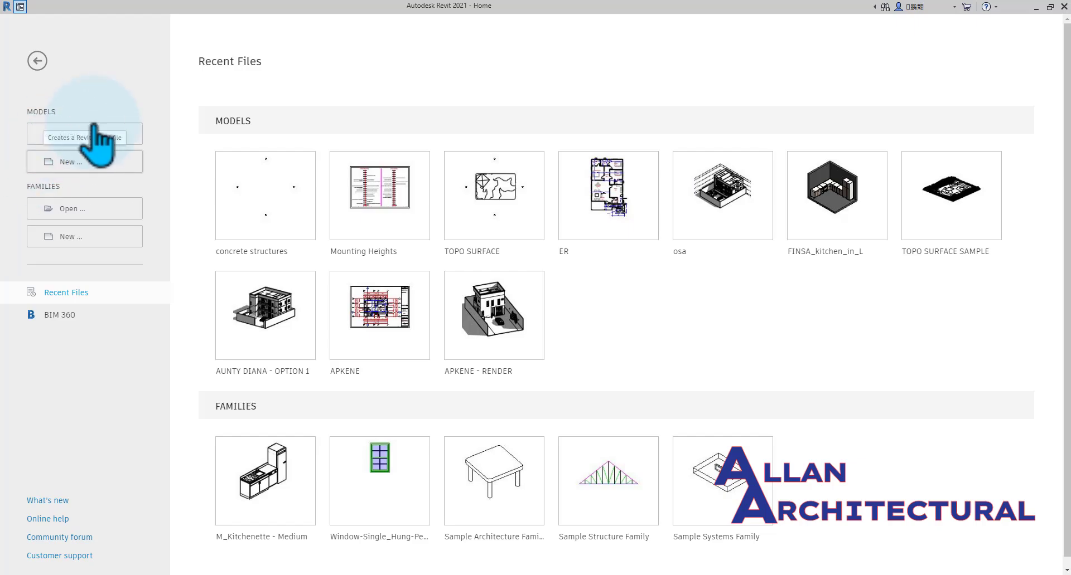
# Start a new project and review the list of available template files.
pyautogui.click(69, 162)
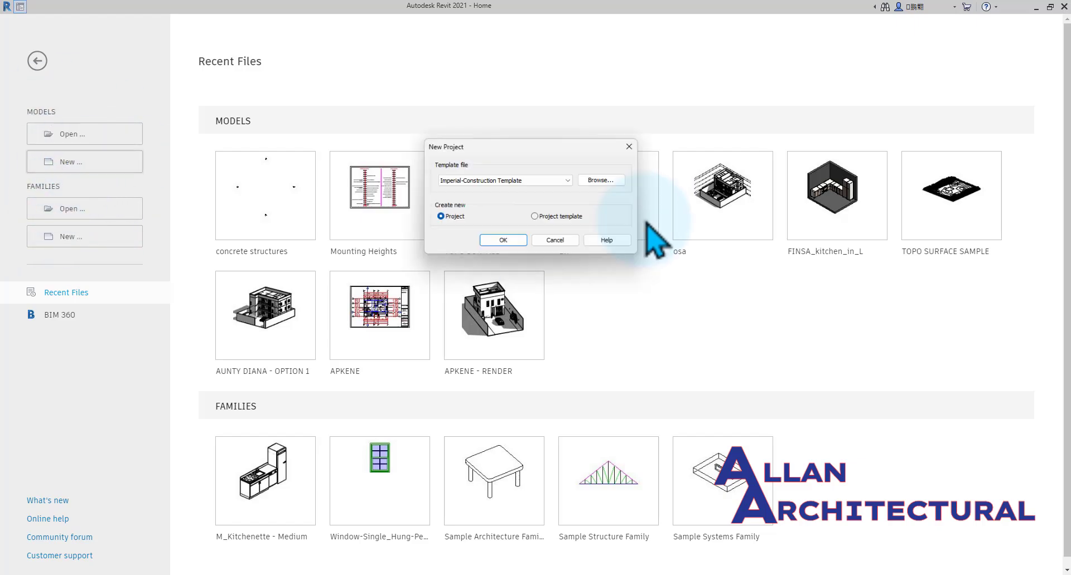
pyautogui.moveTo(515, 146); pyautogui.dragTo(507, 166)
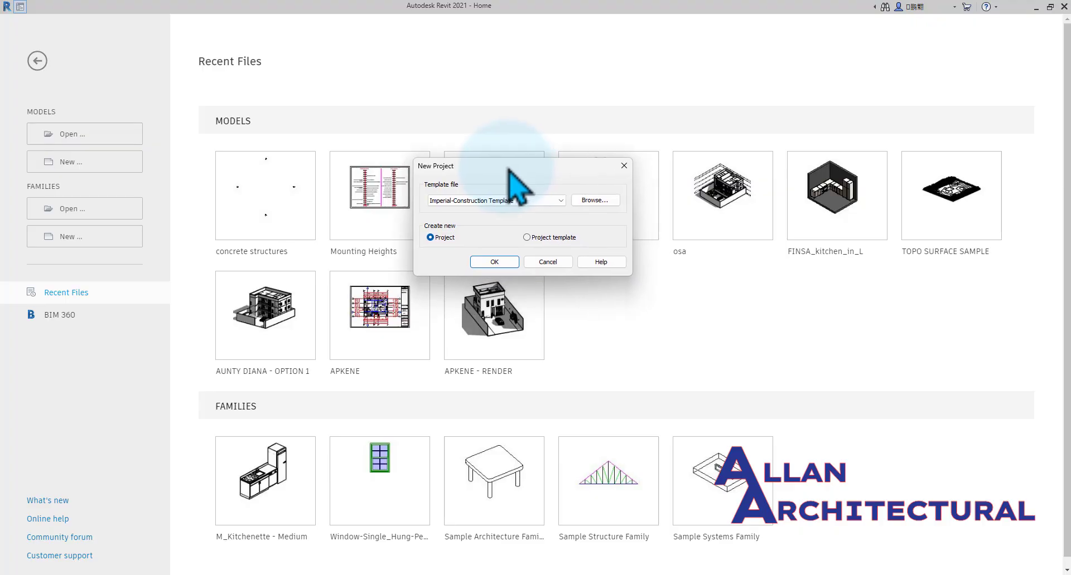
pyautogui.click(562, 200)
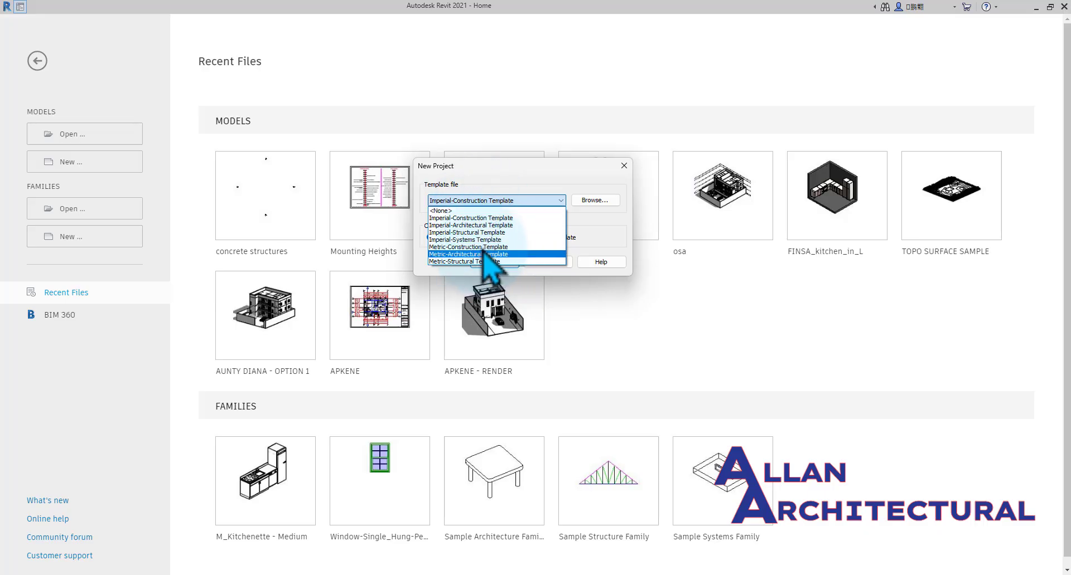
pyautogui.click(487, 177)
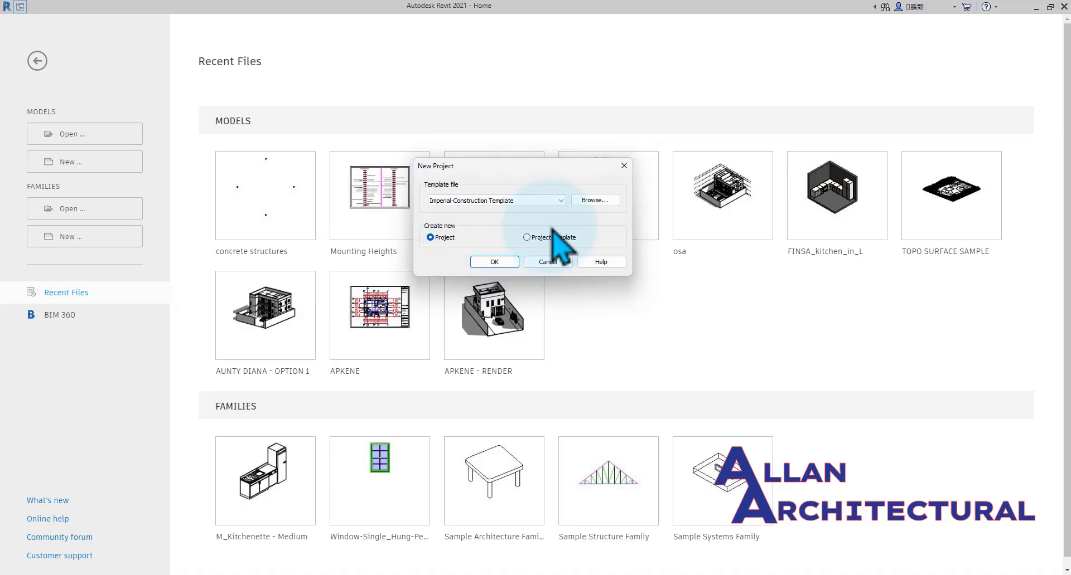
# Choose the DefaultMetric template from the English subfolder of Templates and create the project from it.
pyautogui.click(592, 200)
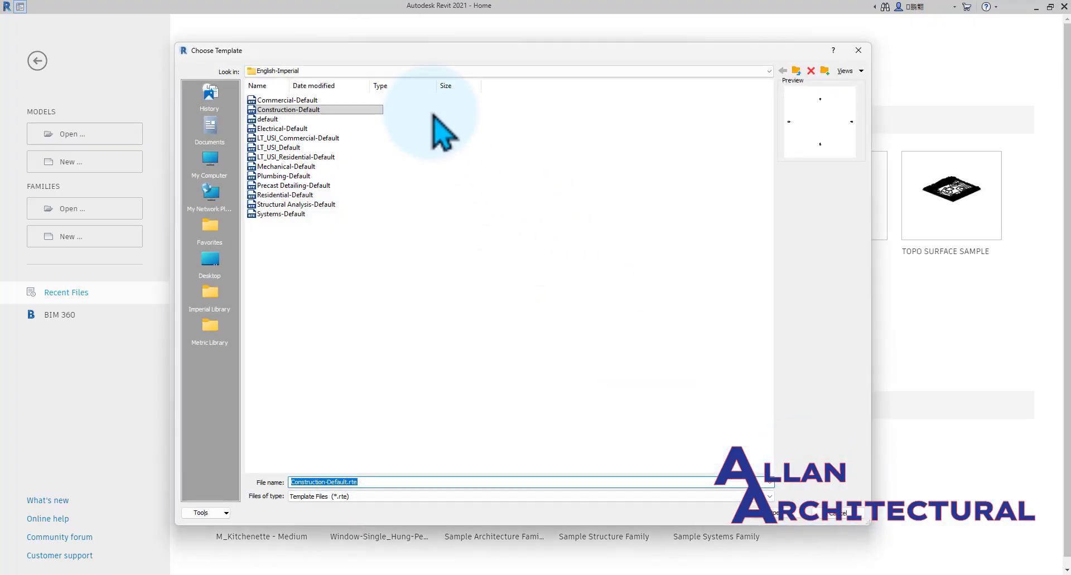
pyautogui.click(798, 78)
pyautogui.click(798, 79)
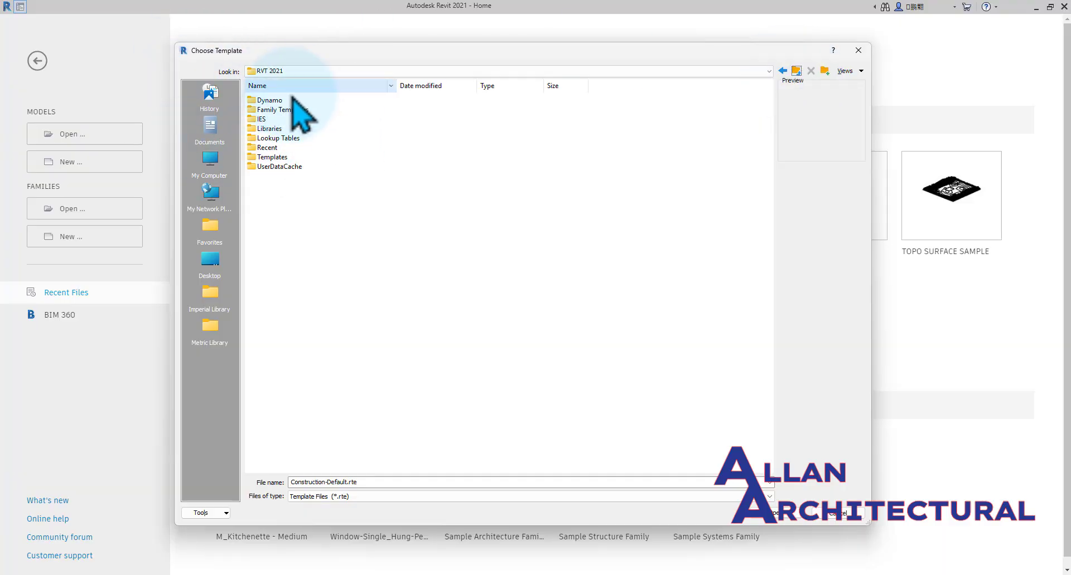
pyautogui.click(281, 159)
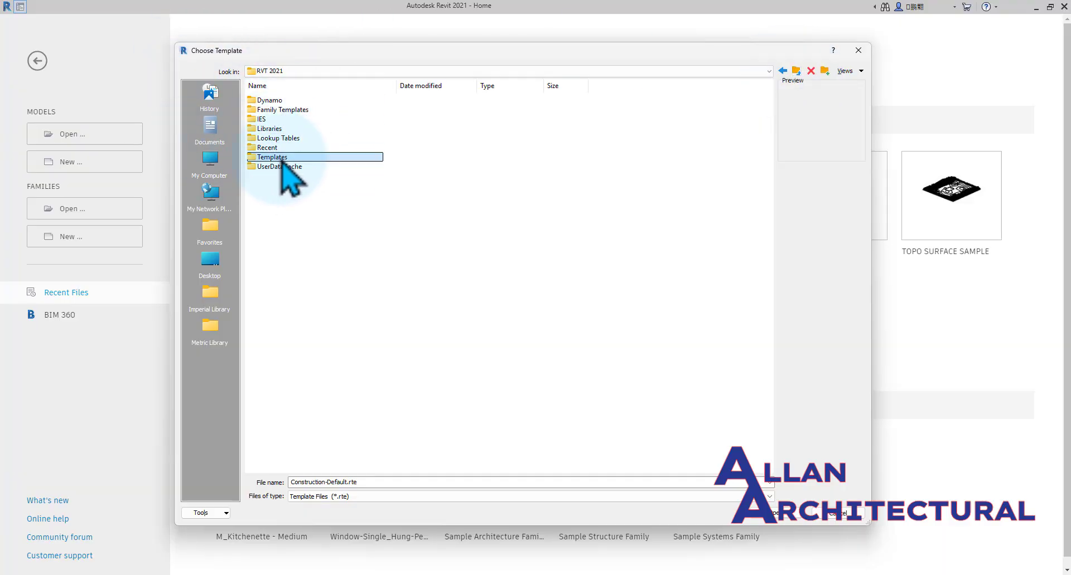
pyautogui.doubleClick(282, 159)
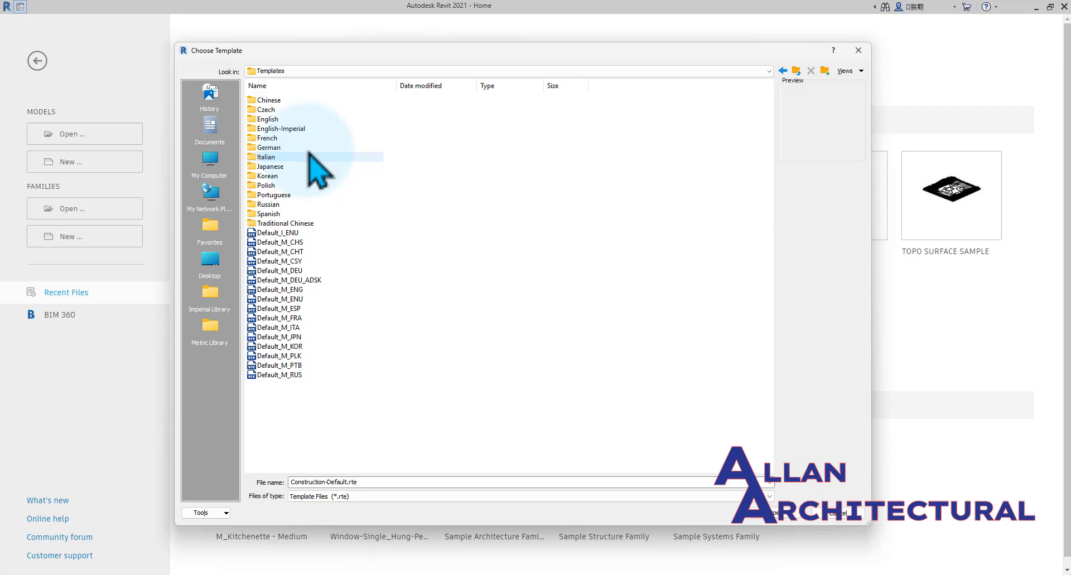
pyautogui.doubleClick(284, 119)
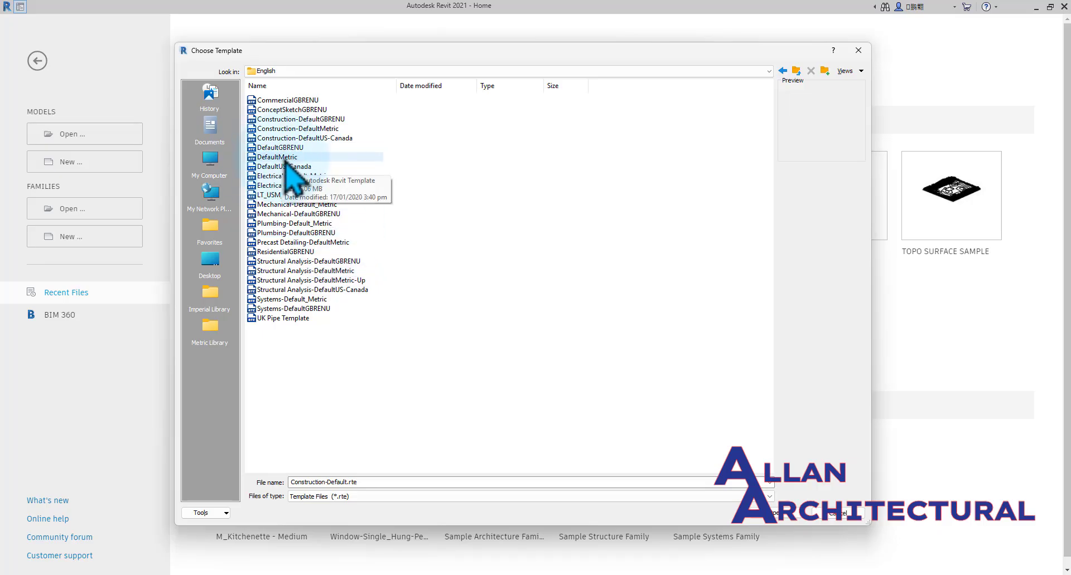
pyautogui.click(286, 158)
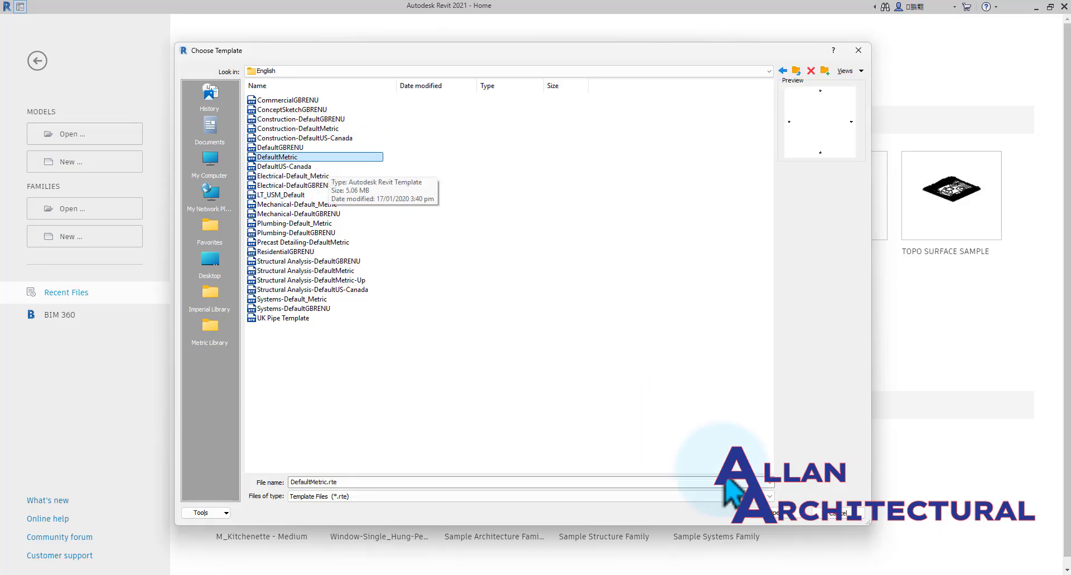
pyautogui.click(783, 516)
pyautogui.click(495, 263)
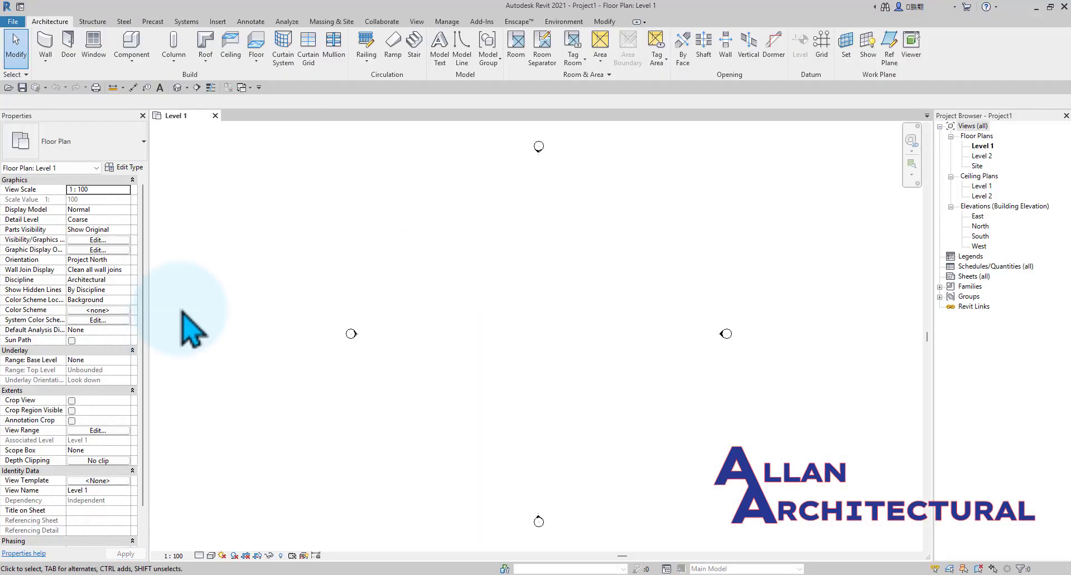
pyautogui.scroll(-2, 455, 297)
pyautogui.moveTo(419, 315)
pyautogui.mouseDown(button='middle')
pyautogui.moveTo(453, 285)
pyautogui.moveTo(421, 305)
pyautogui.mouseUp(button='middle')
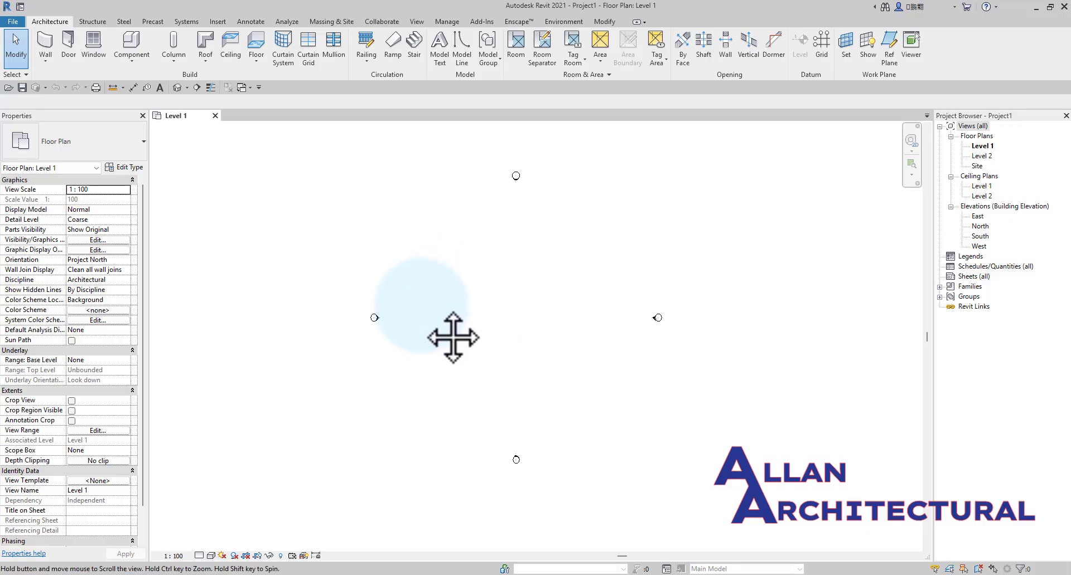
pyautogui.moveTo(452, 338); pyautogui.dragTo(440, 332, button='middle')
pyautogui.scroll(1, 440, 333)
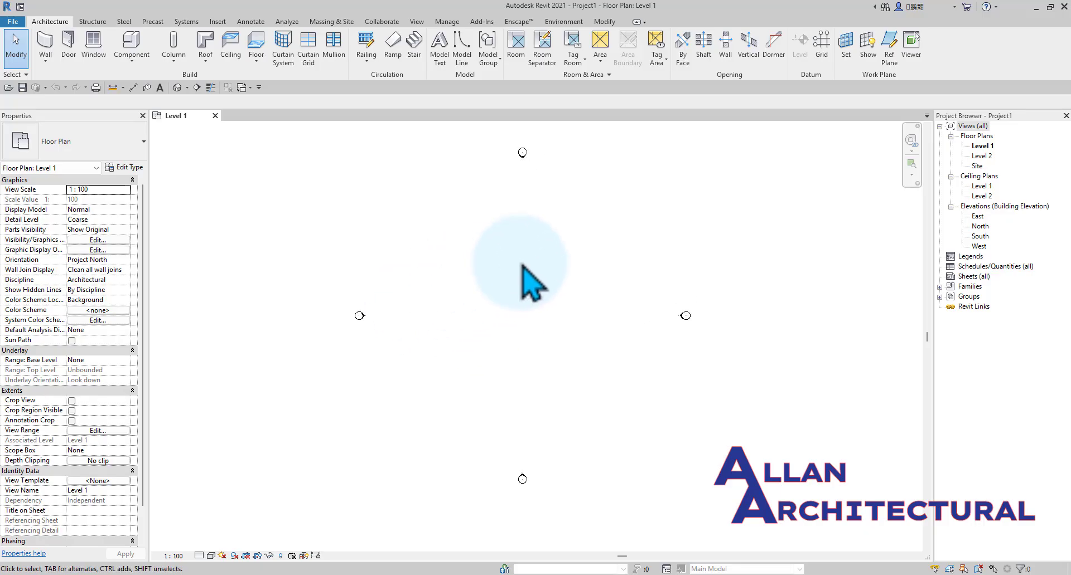
pyautogui.moveTo(522, 266); pyautogui.dragTo(543, 308, button='middle')
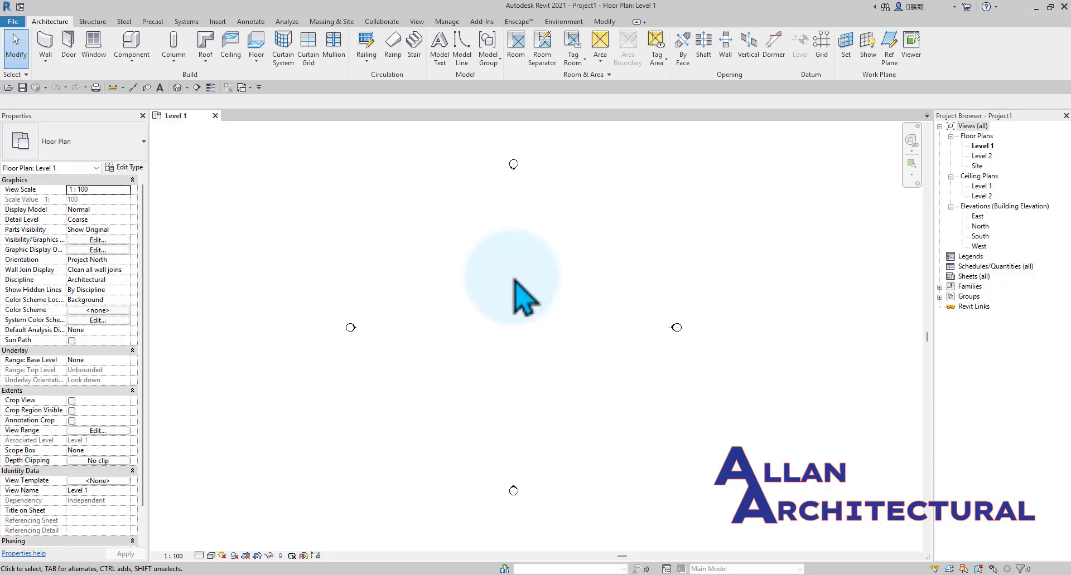
# Begin saving the project in the CONCRETE folder on the Desktop under the file name CONCRETE STRUCTURES.
pyautogui.hotkey('ctrl', 's')
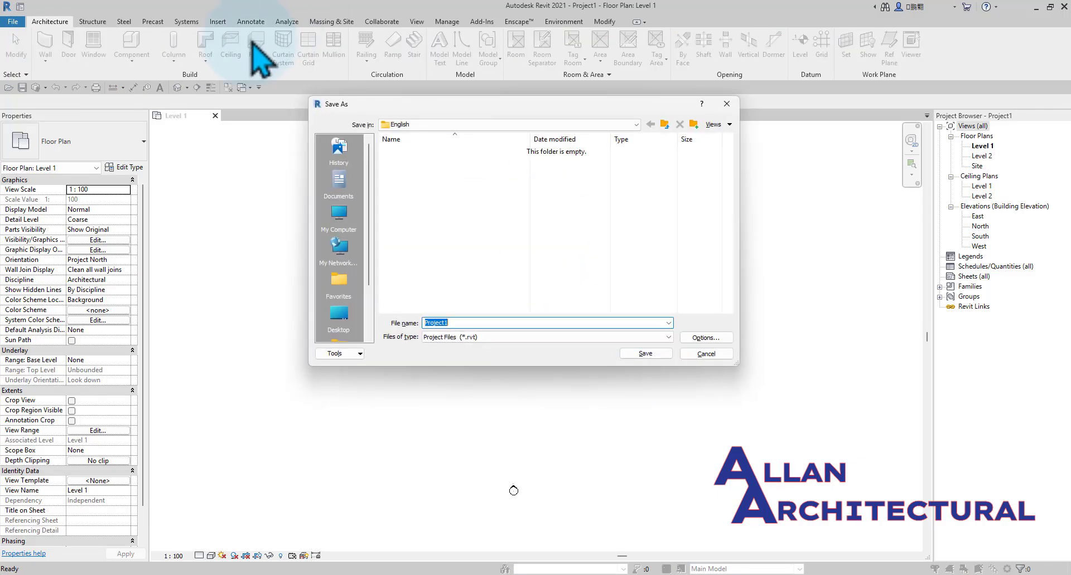
pyautogui.click(338, 315)
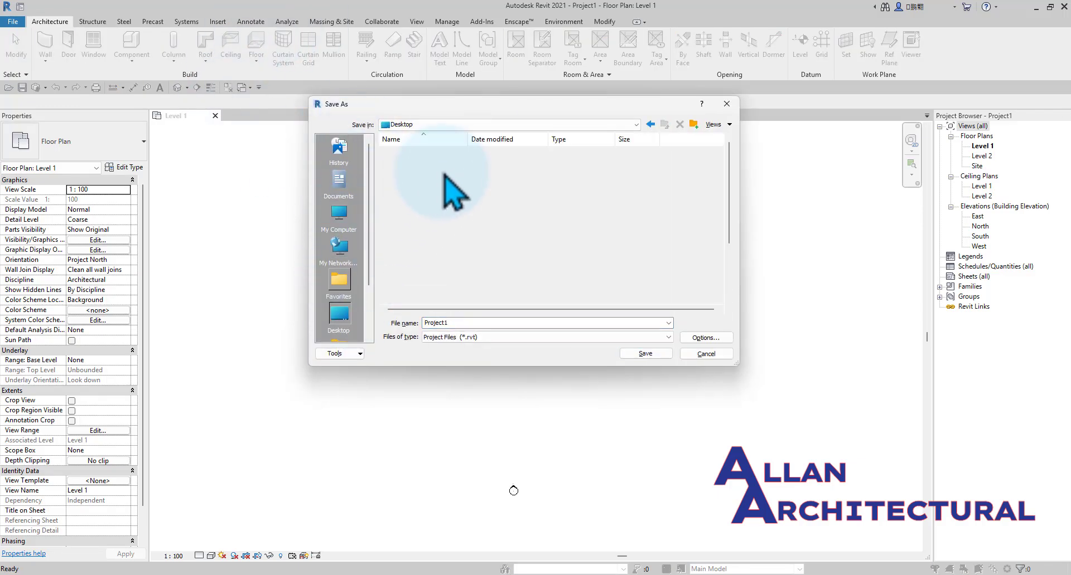
pyautogui.doubleClick(436, 184)
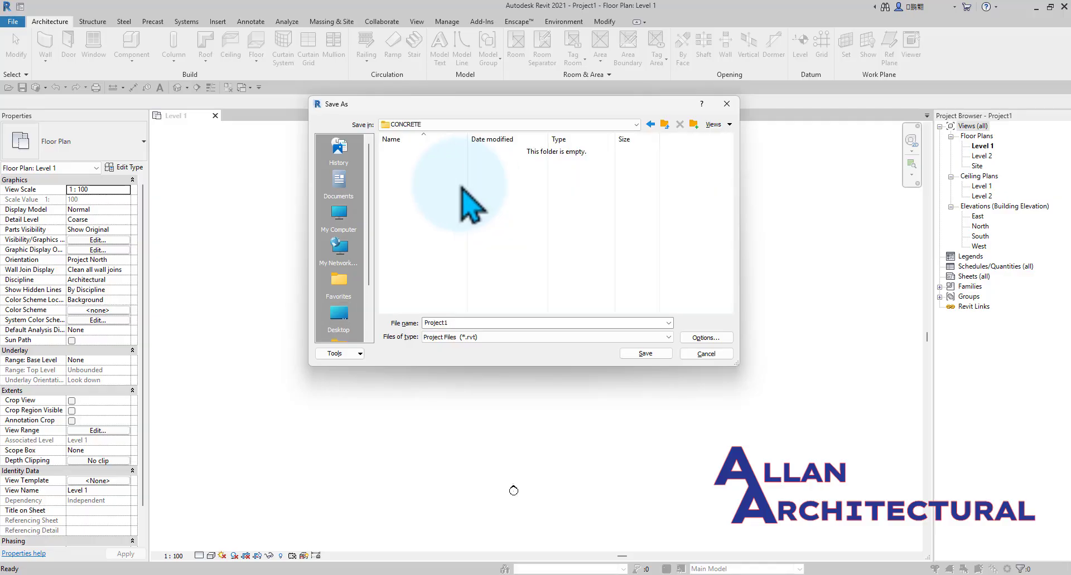
pyautogui.doubleClick(492, 323)
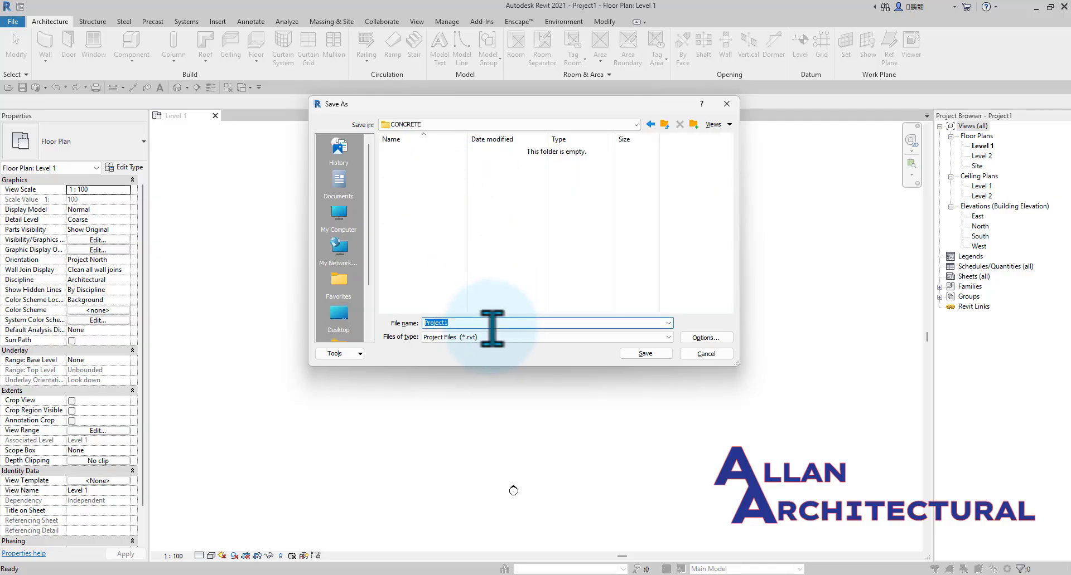
pyautogui.write('CO')
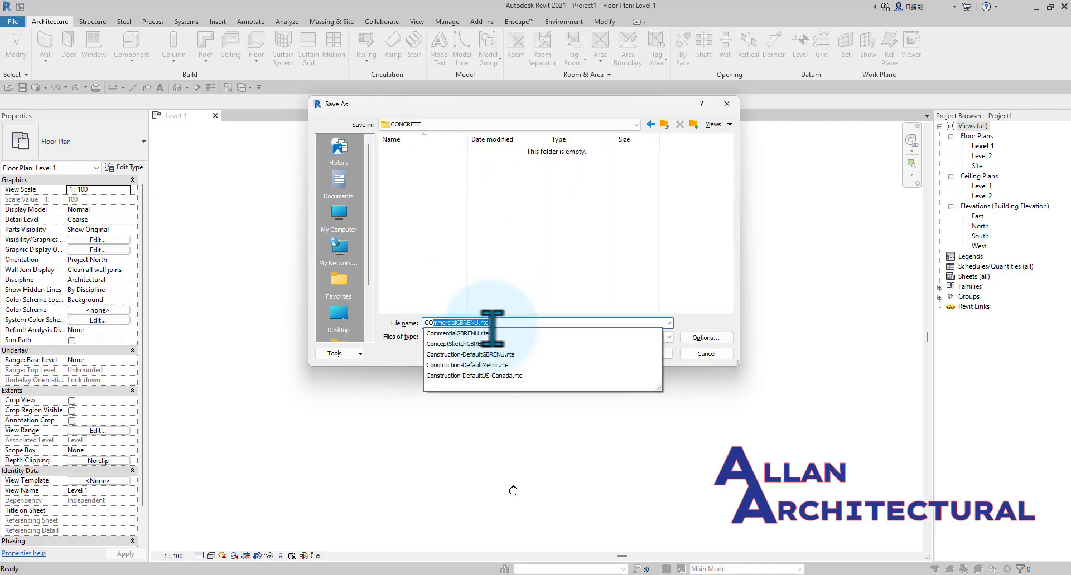
pyautogui.write('NCRETE ')
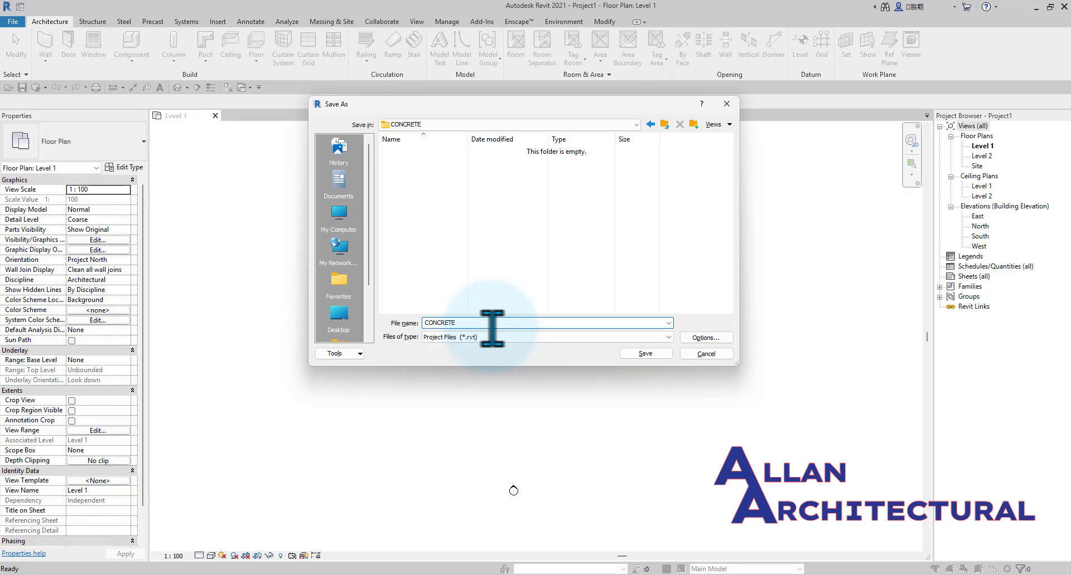
pyautogui.write('STRUCTURES')
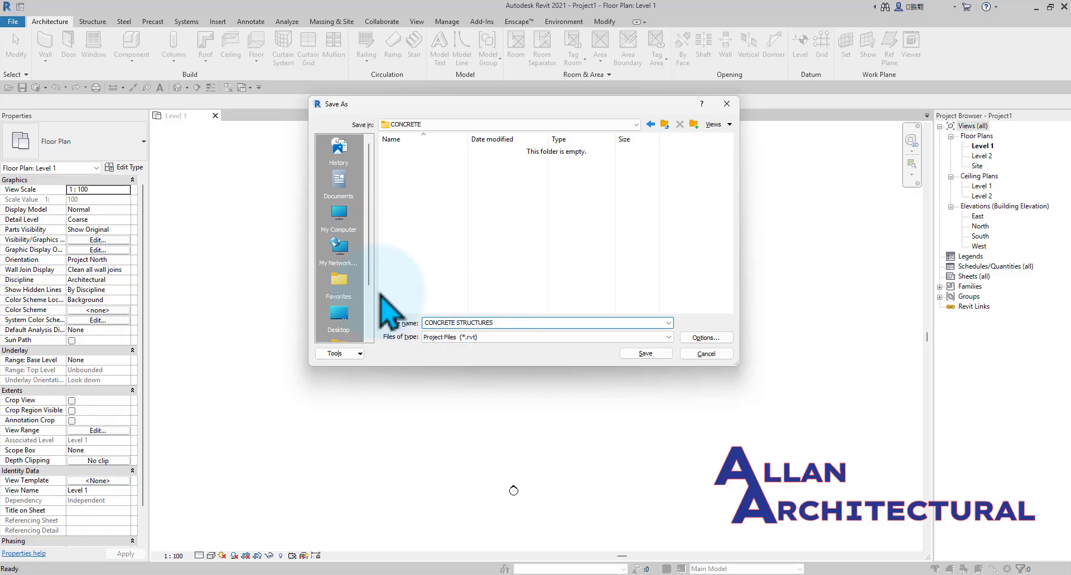
# Set the maximum backups to 1 in the file save options and save the project.
pyautogui.click(706, 338)
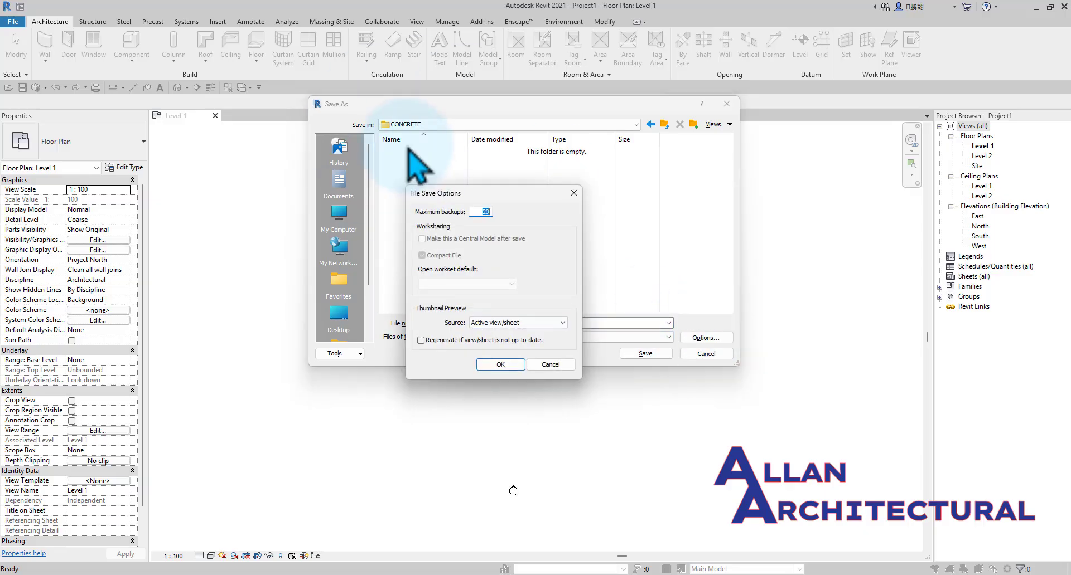
pyautogui.moveTo(467, 194); pyautogui.dragTo(537, 196)
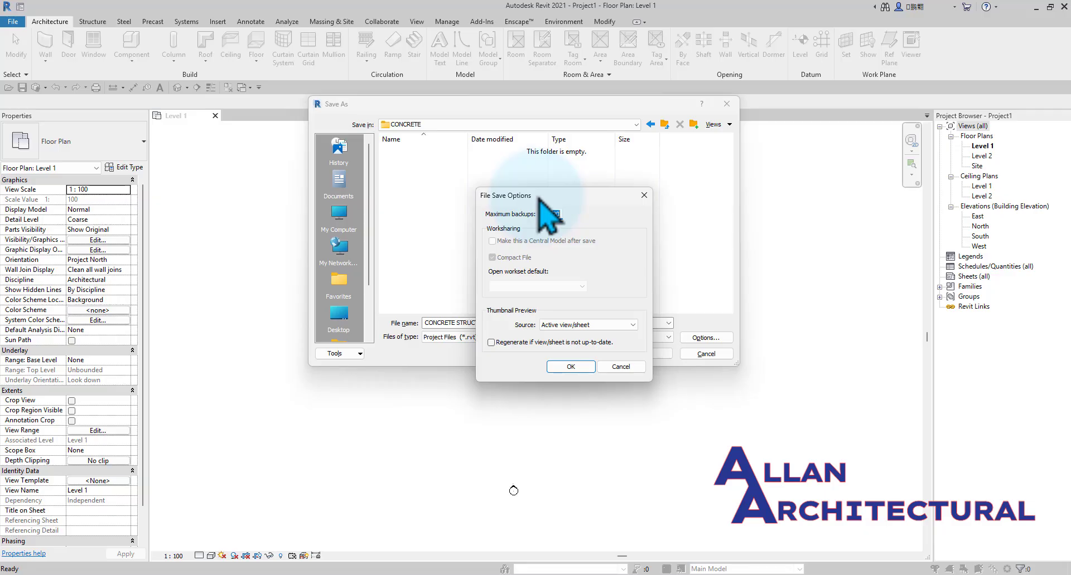
pyautogui.write('1')
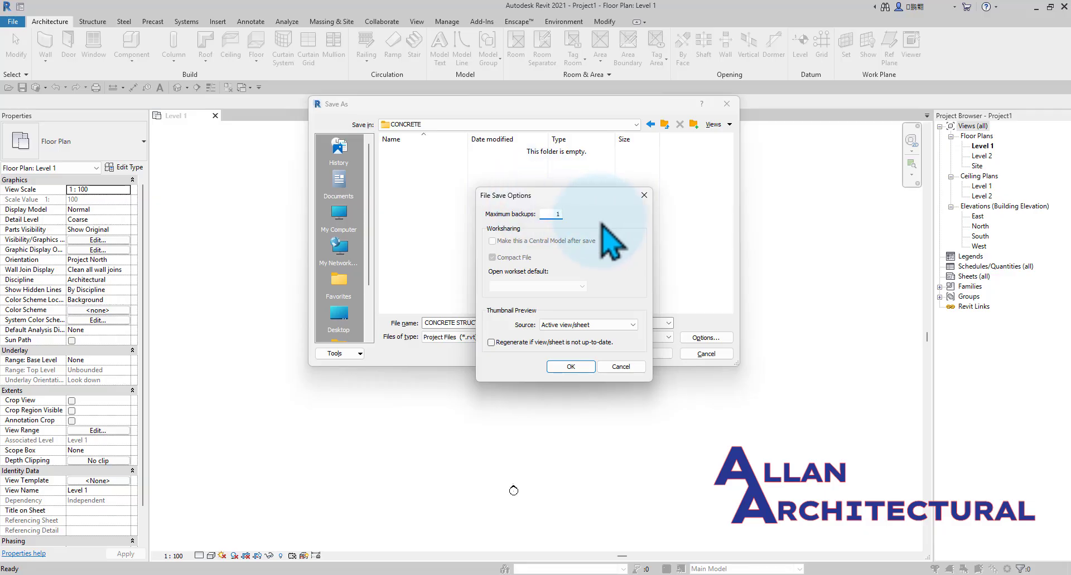
pyautogui.click(572, 366)
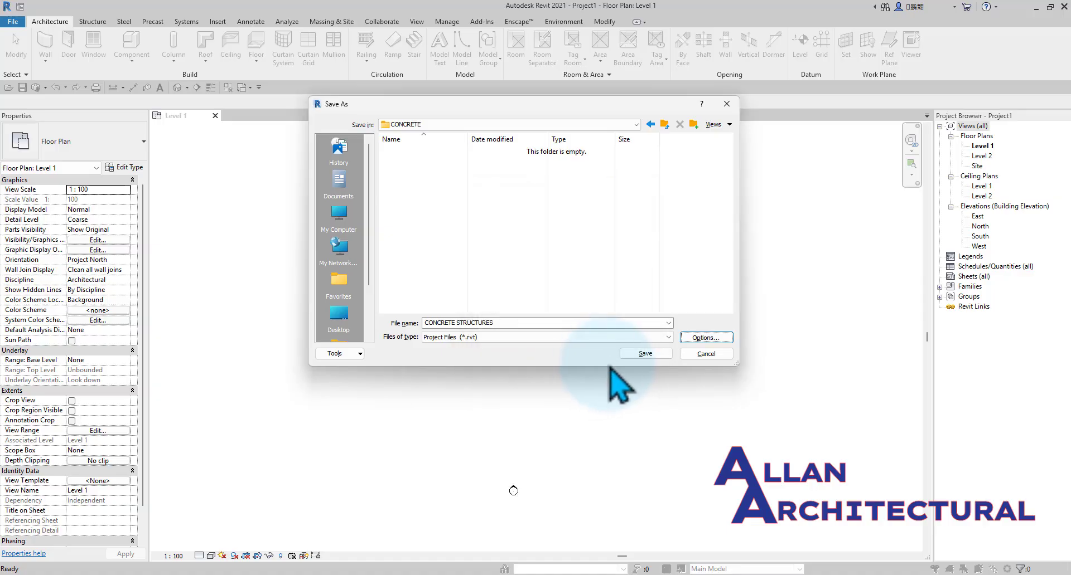
pyautogui.click(645, 354)
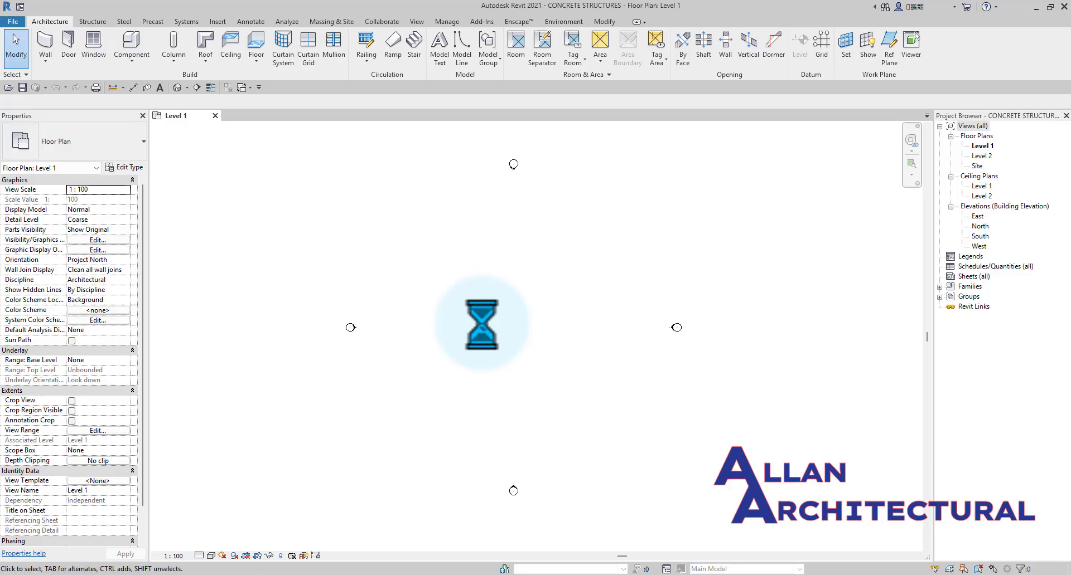
pyautogui.scroll(-4, 597, 175)
pyautogui.scroll(1, 547, 233)
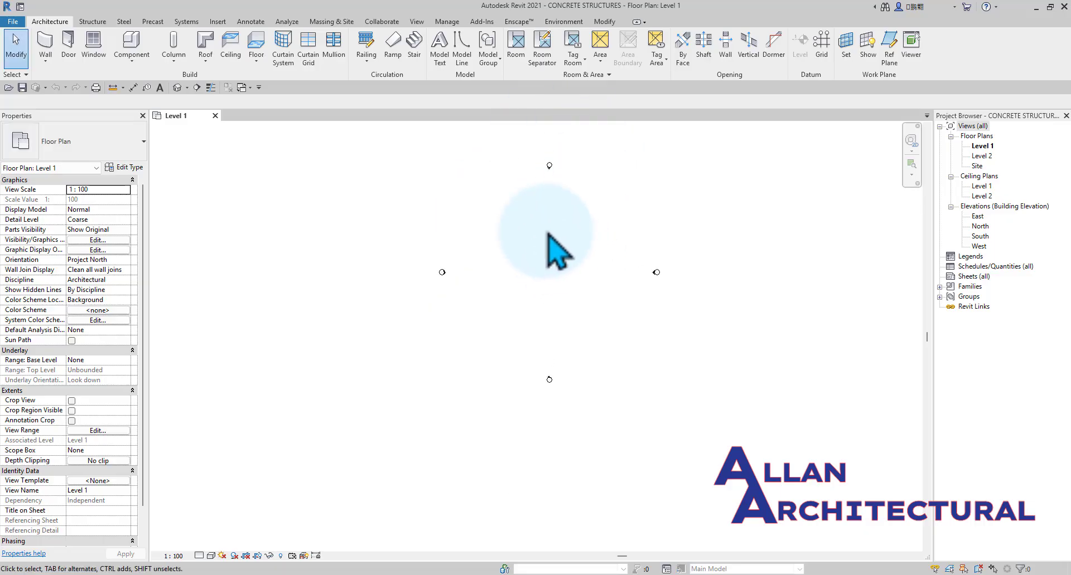
pyautogui.scroll(5, 545, 227)
pyautogui.scroll(-5, 549, 229)
pyautogui.scroll(-1, 564, 245)
pyautogui.moveTo(566, 266)
pyautogui.mouseDown(button='middle')
pyautogui.moveTo(512, 284)
pyautogui.moveTo(537, 259)
pyautogui.moveTo(559, 265)
pyautogui.moveTo(550, 274)
pyautogui.mouseUp(button='middle')
pyautogui.scroll(3, 537, 259)
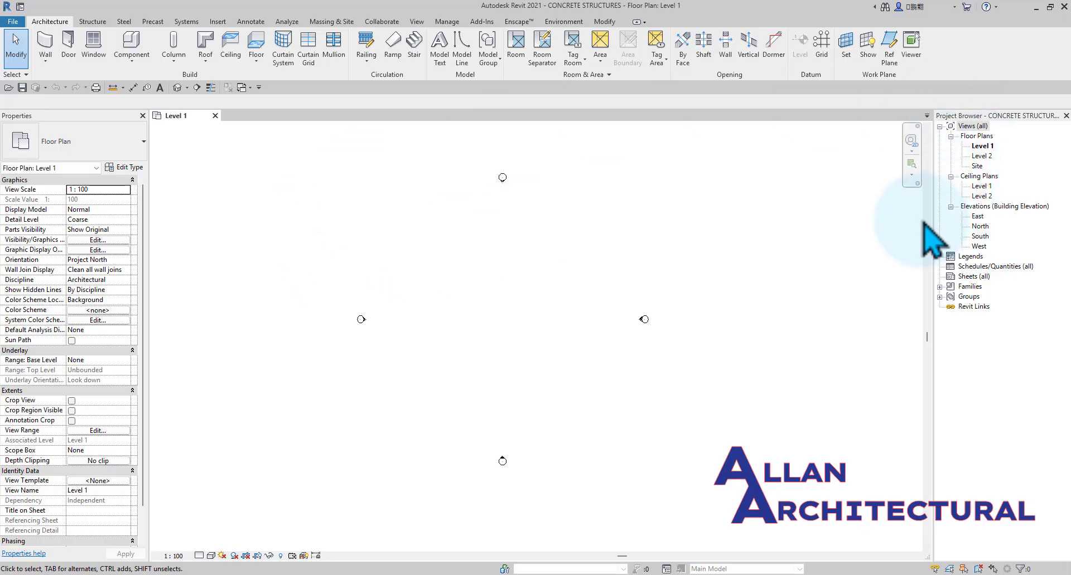
# Open the East building elevation to work on the project levels.
pyautogui.doubleClick(978, 217)
pyautogui.scroll(-2, 545, 262)
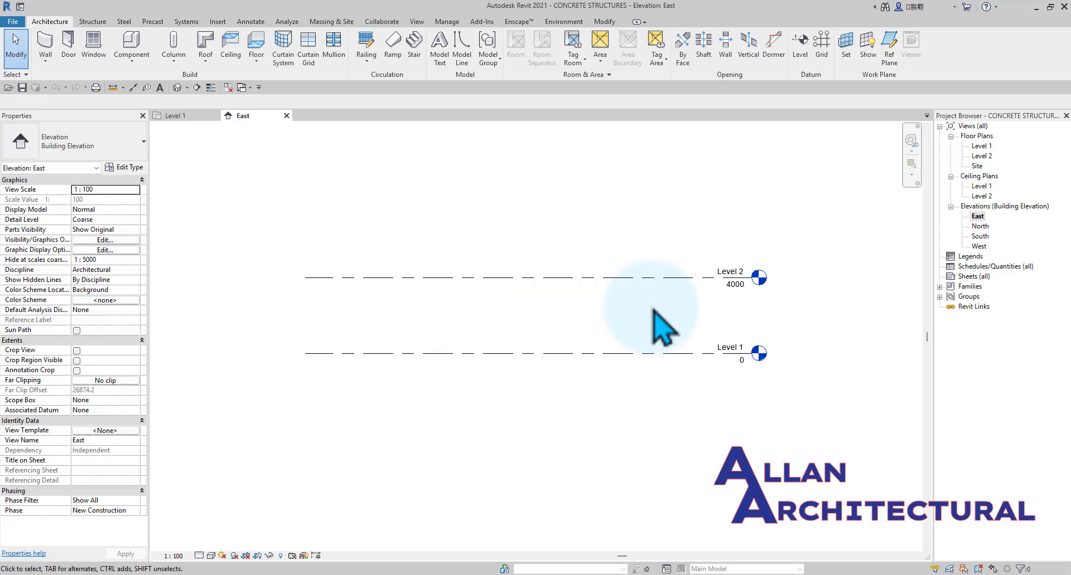
pyautogui.moveTo(682, 314); pyautogui.dragTo(578, 317, button='middle')
pyautogui.moveTo(611, 349); pyautogui.dragTo(616, 350, button='middle')
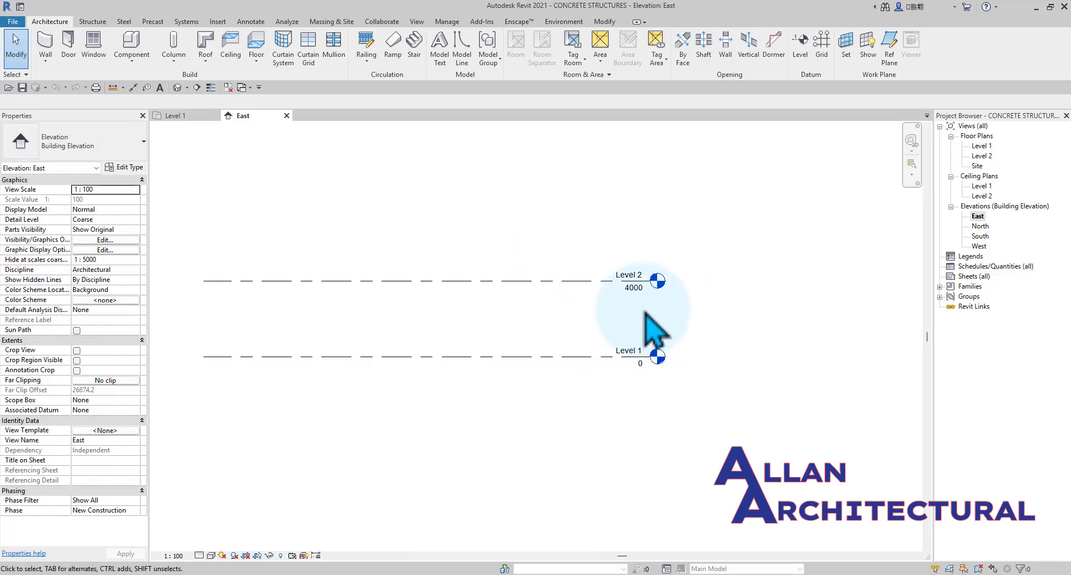
pyautogui.click(639, 279)
pyautogui.moveTo(639, 282); pyautogui.dragTo(694, 348, button='middle')
pyautogui.scroll(2, 676, 360)
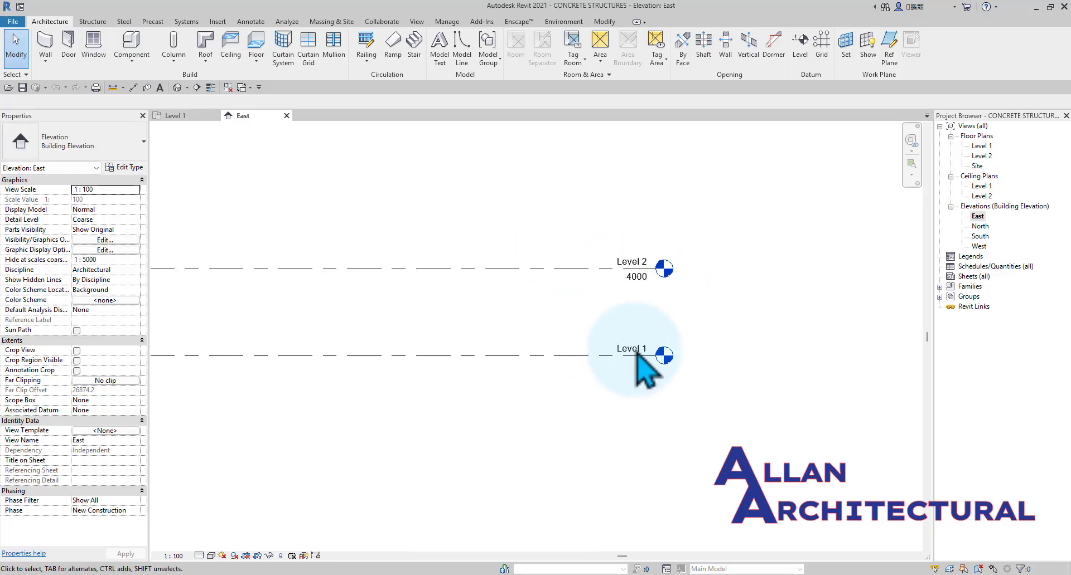
pyautogui.click(655, 341)
pyautogui.scroll(-3, 435, 350)
pyautogui.moveTo(435, 350); pyautogui.dragTo(541, 346, button='middle')
pyautogui.scroll(6, 684, 338)
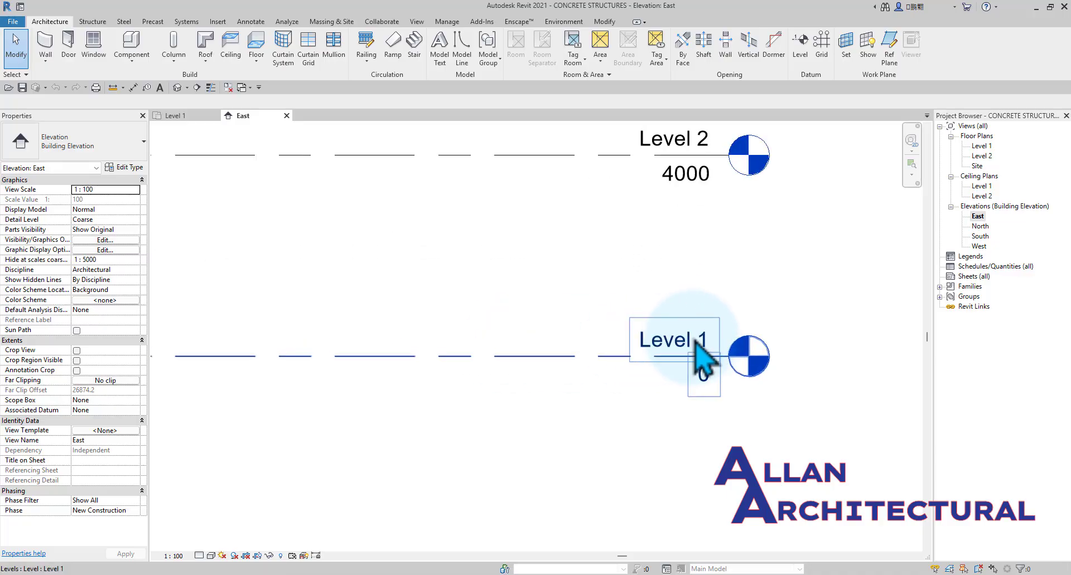
# Rename Level 1 as GROUND LEVEL and accept renaming its corresponding plan views.
pyautogui.click(707, 341)
pyautogui.click(707, 341)
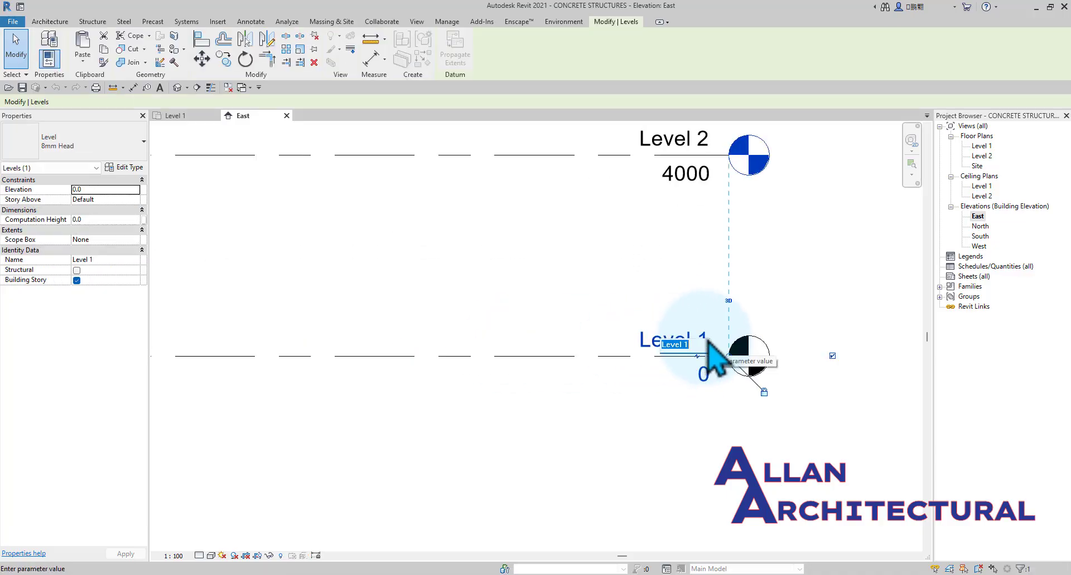
pyautogui.write('GROU')
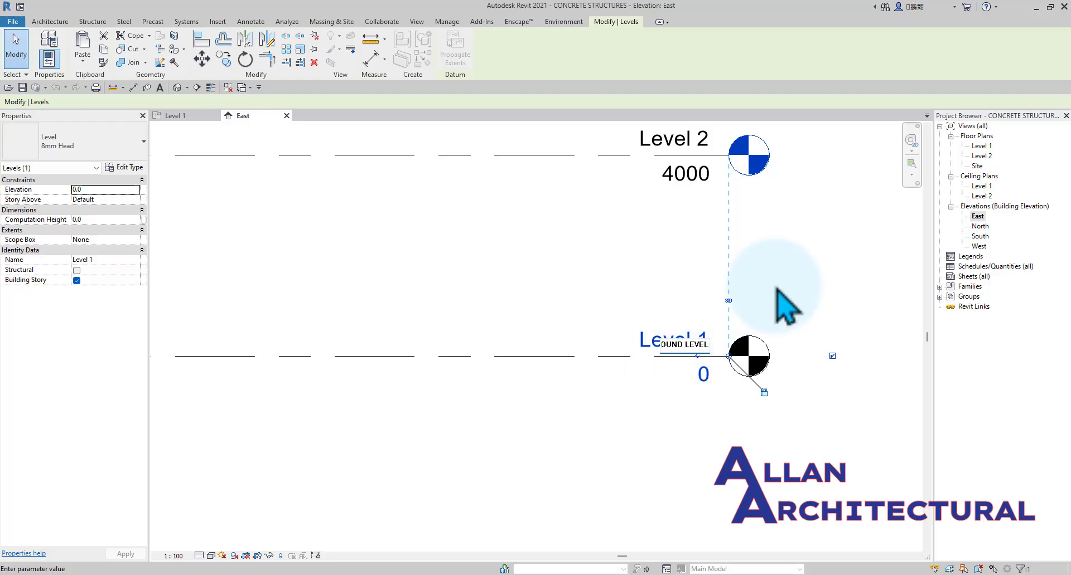
pyautogui.click(817, 278)
pyautogui.click(631, 303)
pyautogui.scroll(-2, 628, 307)
pyautogui.scroll(-1, 605, 276)
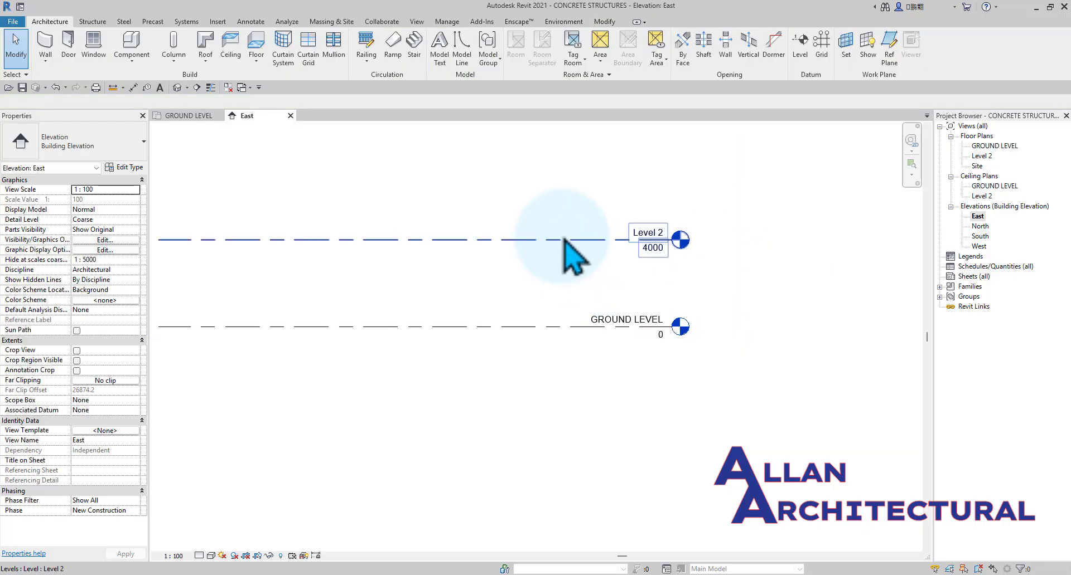
# Rename Level 2 as GROUND FLOOR and apply the new name to its corresponding plan views.
pyautogui.scroll(4, 691, 254)
pyautogui.click(664, 228)
pyautogui.click(627, 214)
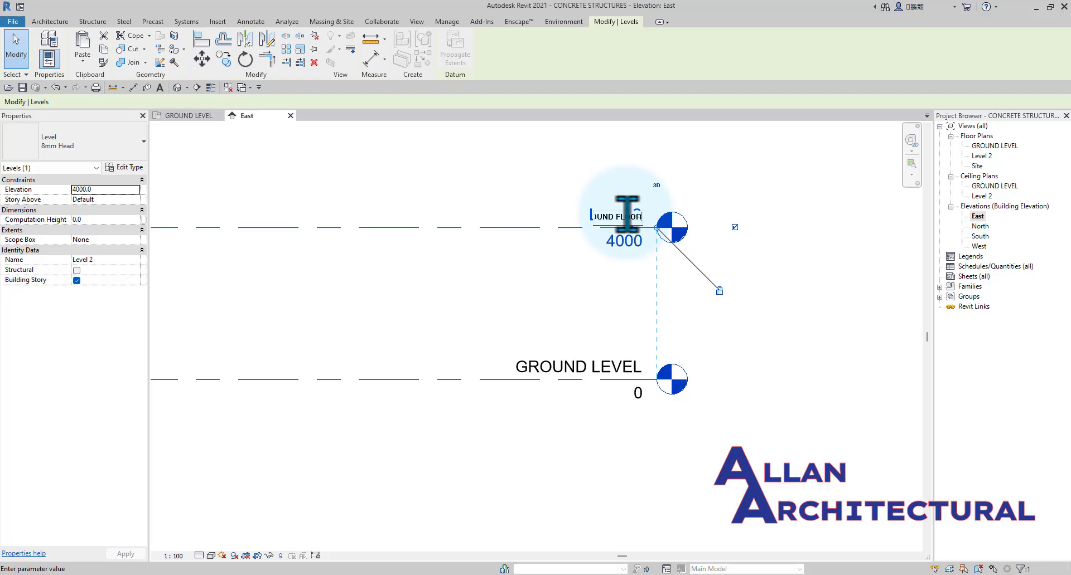
pyautogui.click(847, 234)
pyautogui.scroll(1, 626, 238)
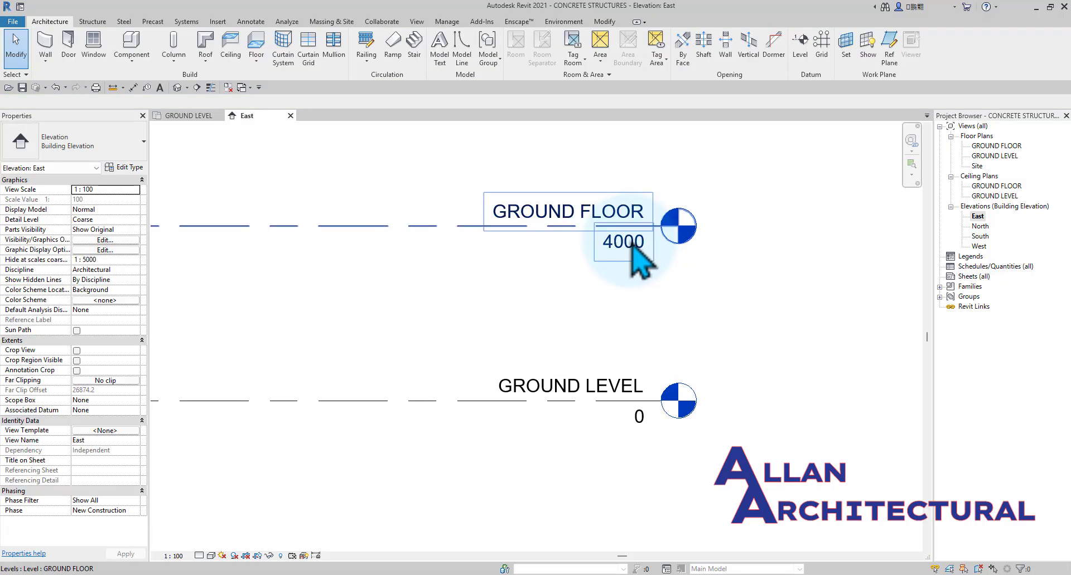
# Set the GROUND FLOOR level's elevation to 600.
pyautogui.doubleClick(631, 244)
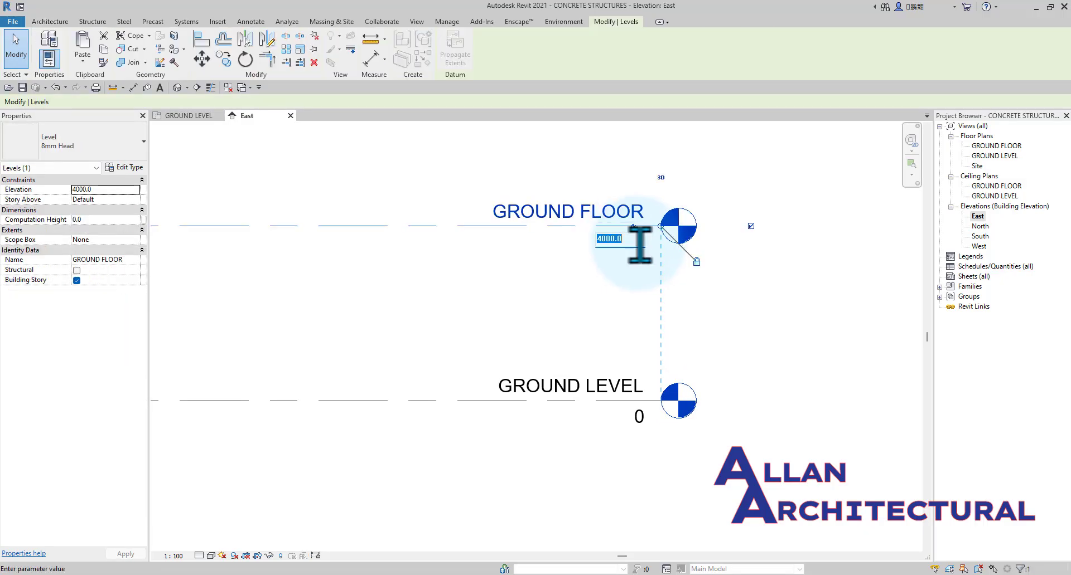
pyautogui.scroll(-1, 639, 246)
pyautogui.moveTo(717, 347); pyautogui.dragTo(808, 353, button='middle')
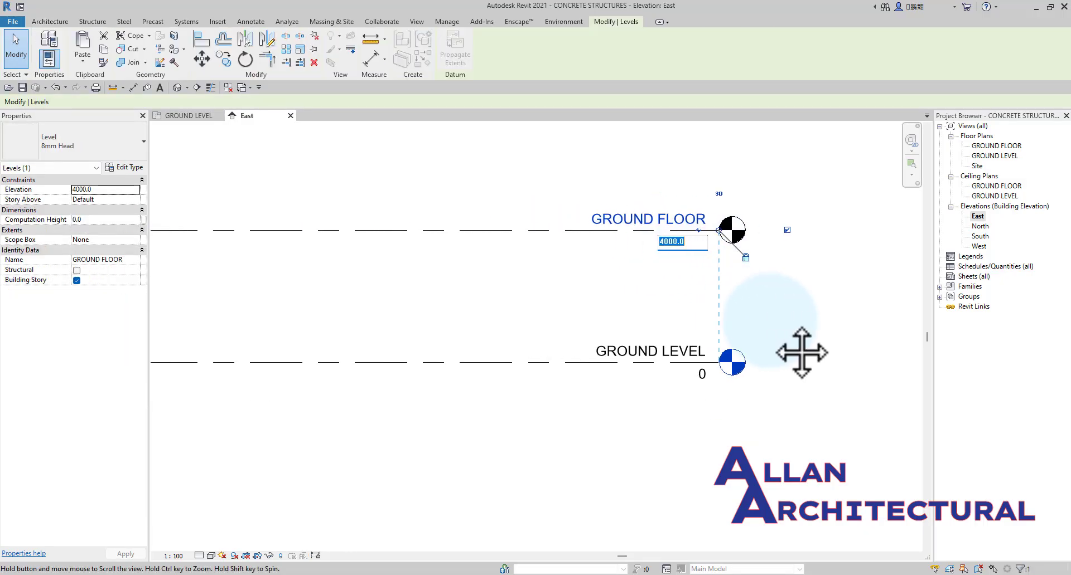
pyautogui.scroll(-1, 716, 332)
pyautogui.scroll(-1, 714, 262)
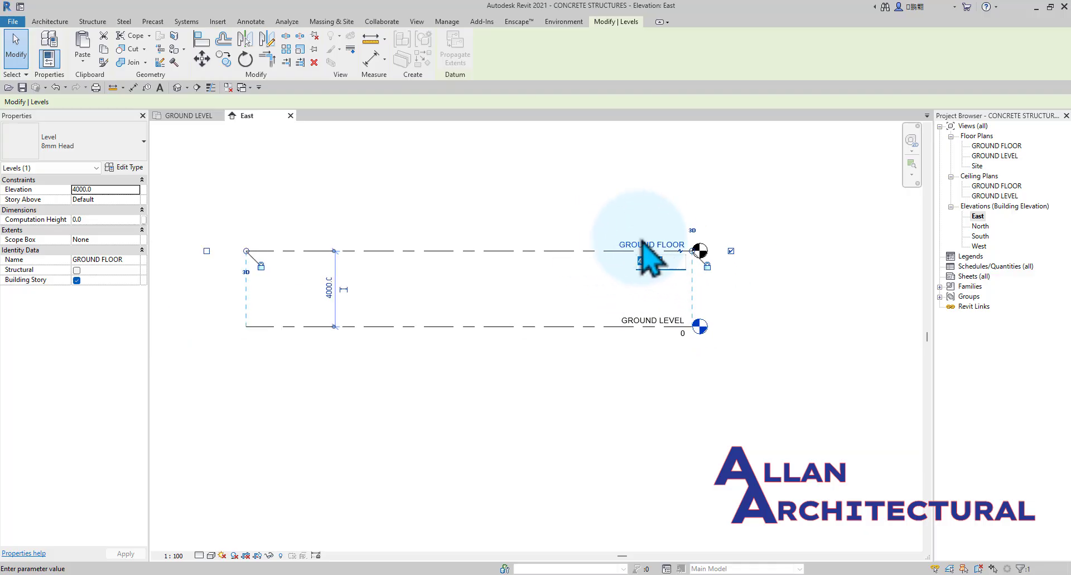
pyautogui.click(610, 298)
pyautogui.scroll(1, 613, 299)
pyautogui.scroll(2, 705, 219)
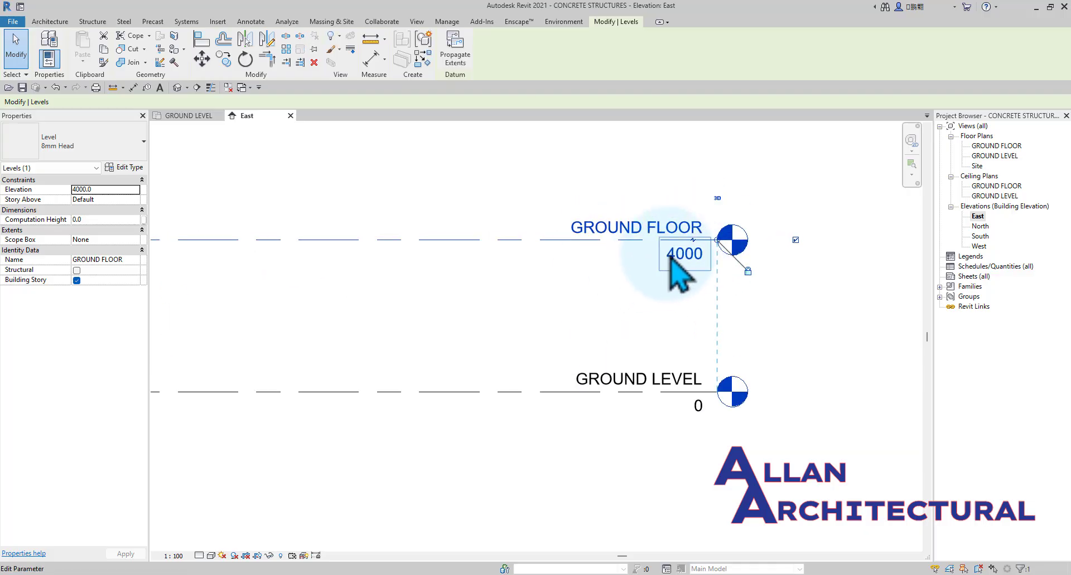
pyautogui.scroll(-1, 677, 254)
pyautogui.click(681, 256)
pyautogui.scroll(1, 679, 256)
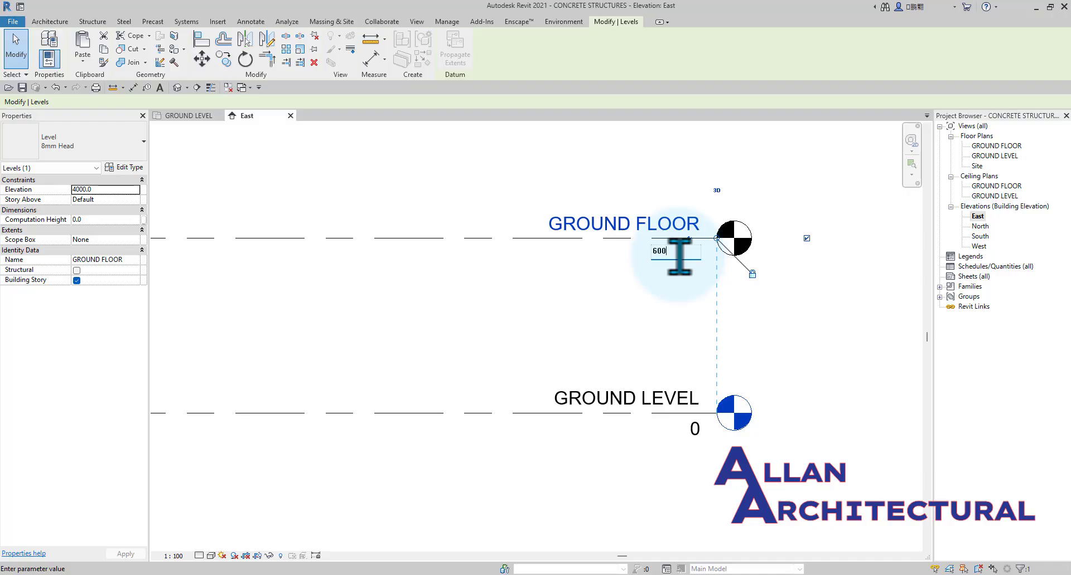
pyautogui.press('Return')
pyautogui.click(621, 237)
# Add an elbow to the GROUND FLOOR level line and move its head up, clear of the GROUND LEVEL head.
pyautogui.scroll(-1, 557, 358)
pyautogui.click(559, 381)
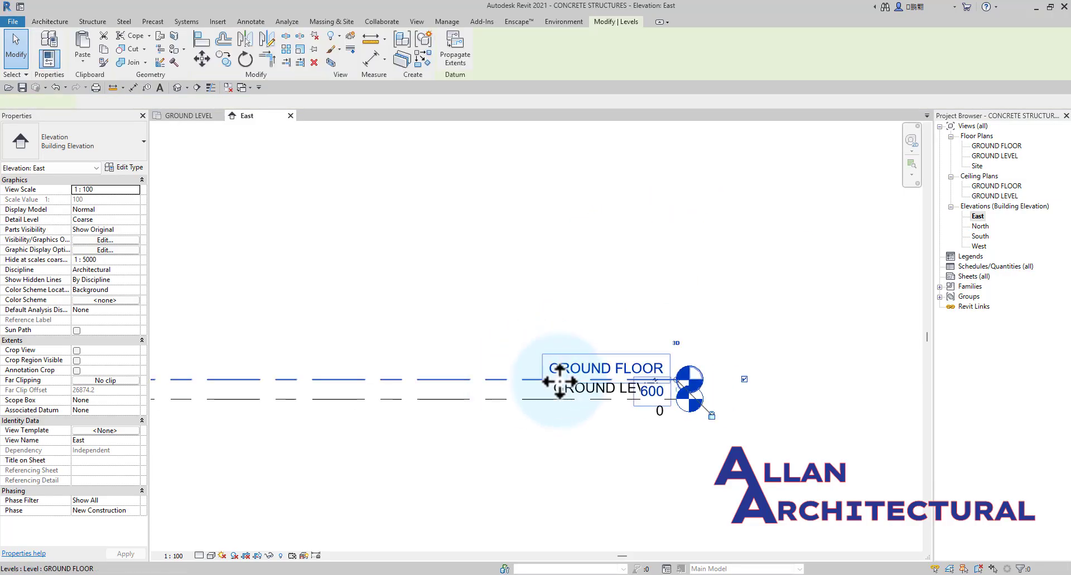
pyautogui.click(692, 384)
pyautogui.scroll(2, 669, 413)
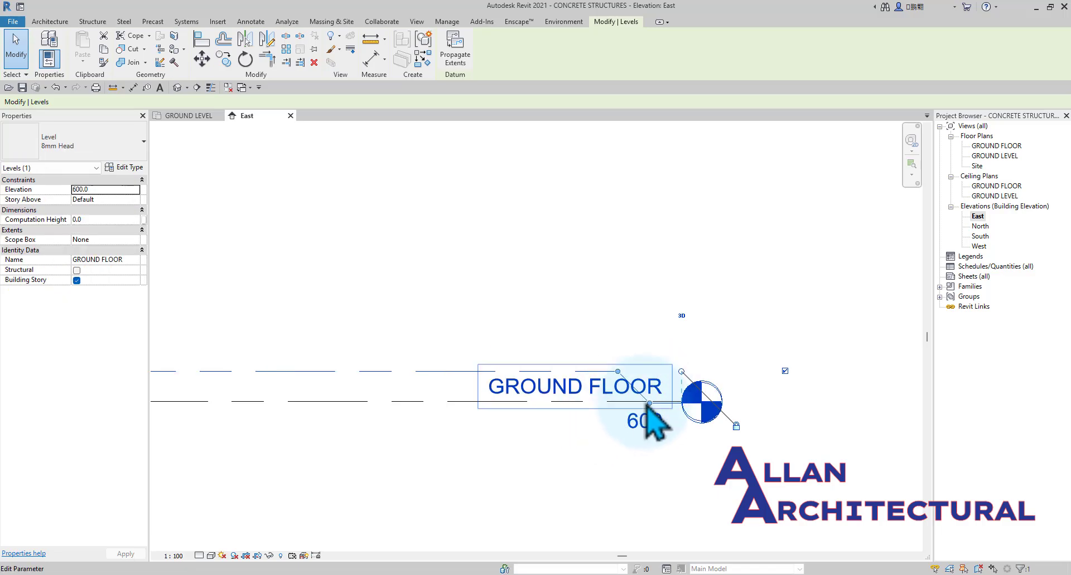
pyautogui.moveTo(647, 410); pyautogui.dragTo(615, 333)
pyautogui.click(613, 251)
pyautogui.scroll(-3, 591, 329)
pyautogui.moveTo(490, 380); pyautogui.dragTo(565, 358, button='middle')
pyautogui.scroll(2, 659, 341)
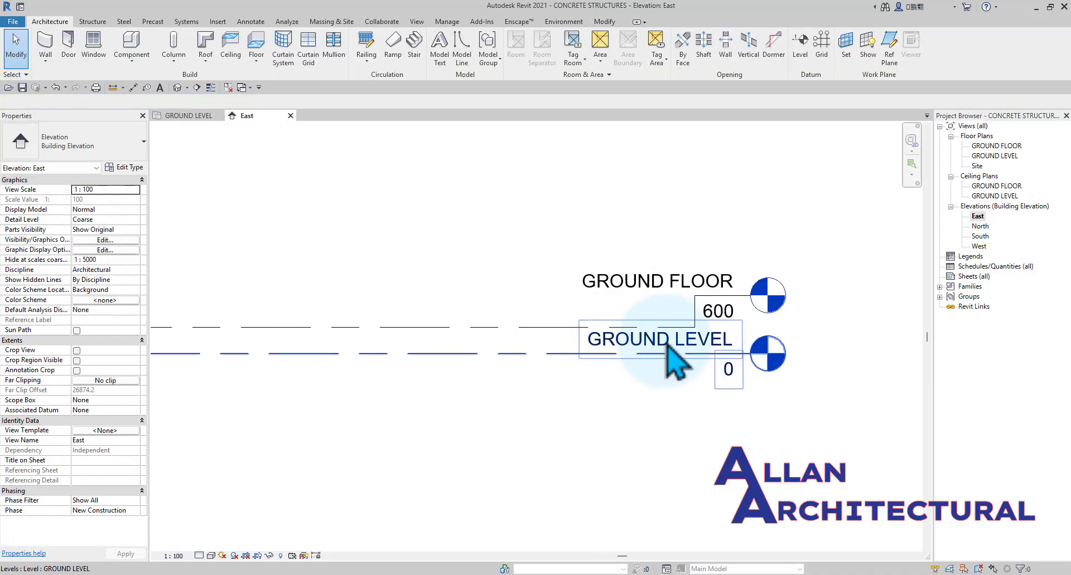
pyautogui.scroll(-3, 663, 334)
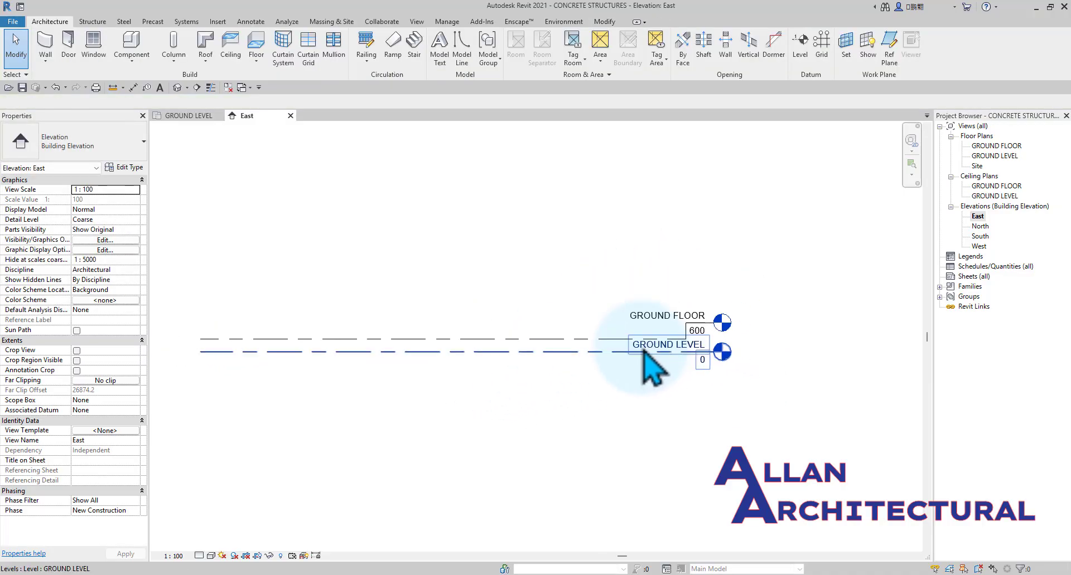
pyautogui.scroll(-3, 643, 351)
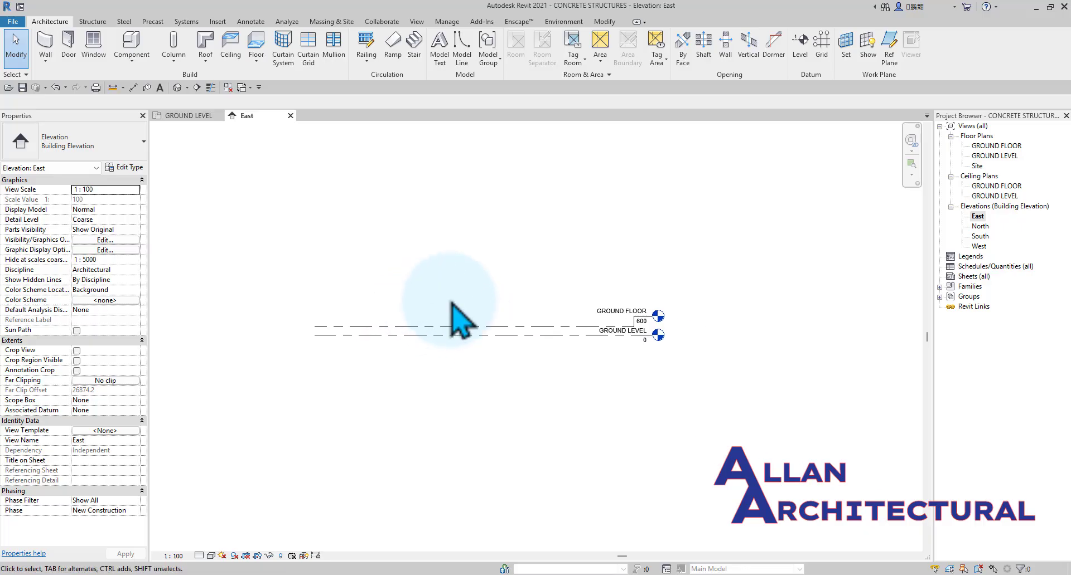
# Draw a new level at elevation 4100 above GROUND FLOOR, aligned with both ends of the GROUND LEVEL line.
pyautogui.scroll(2, 452, 304)
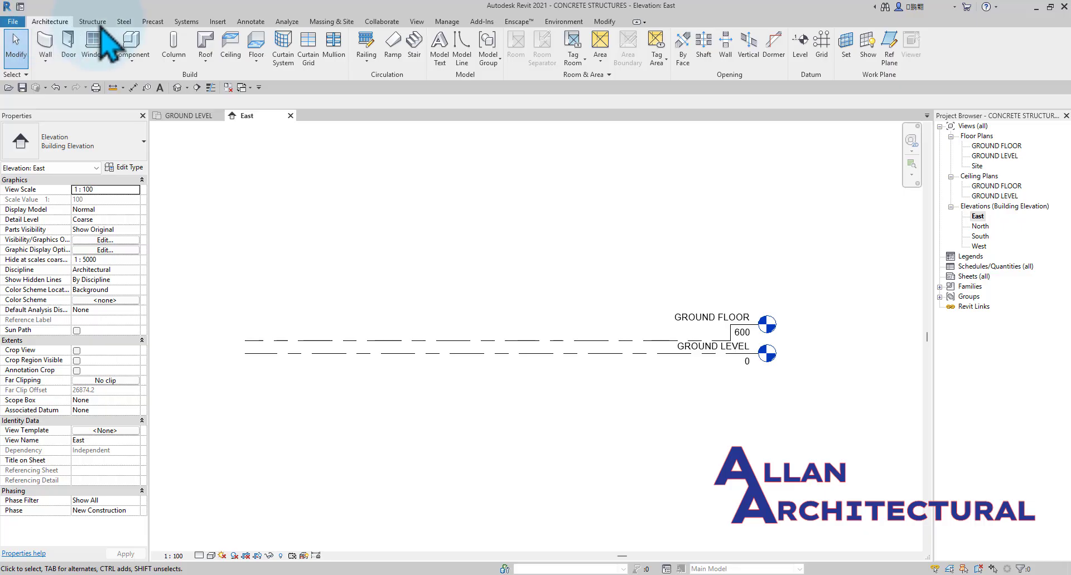
pyautogui.click(799, 48)
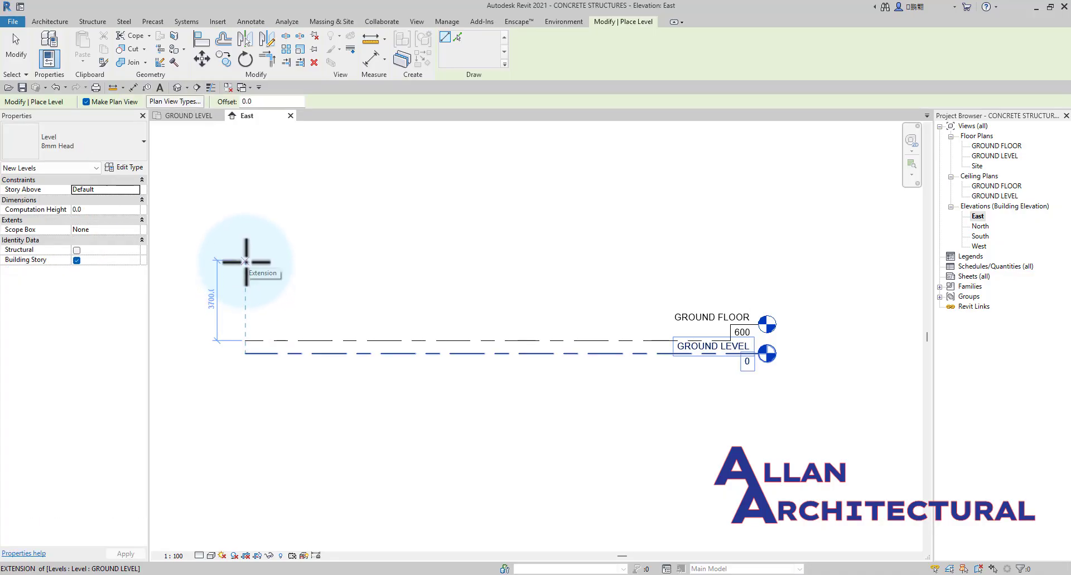
pyautogui.click(245, 264)
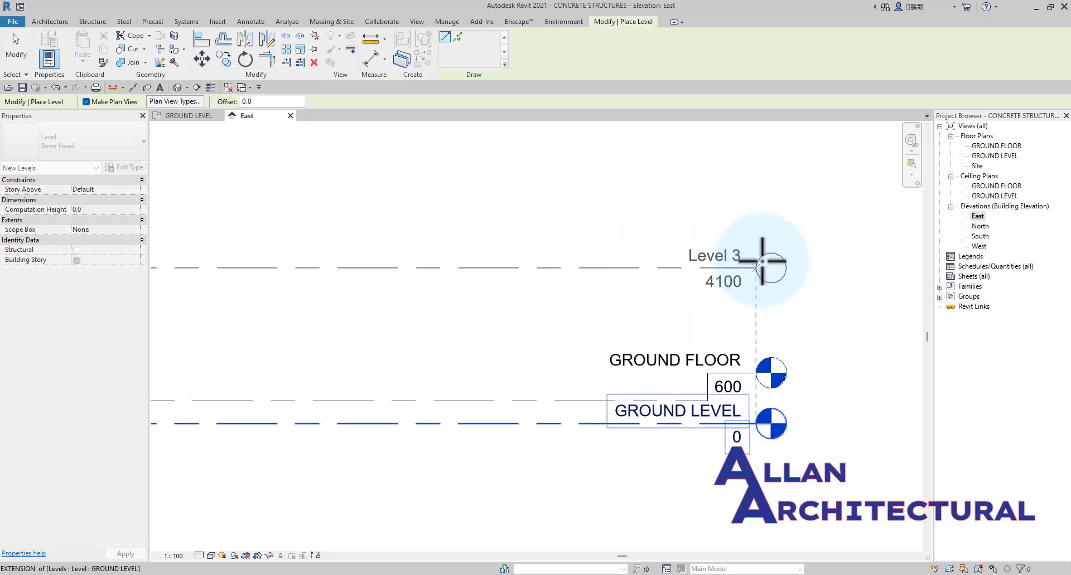
pyautogui.scroll(2, 762, 262)
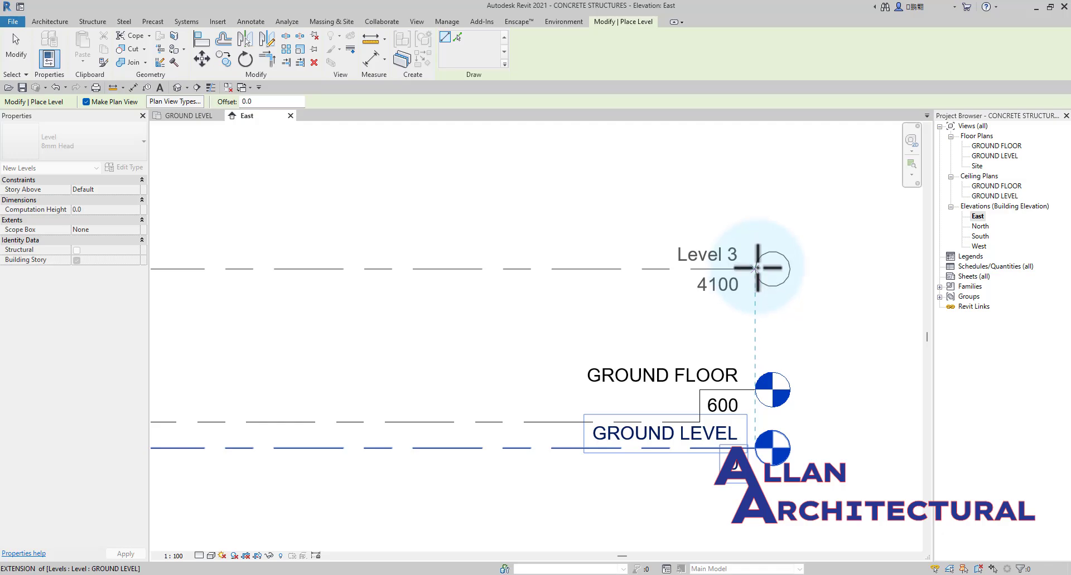
pyautogui.click(755, 270)
pyautogui.scroll(1, 755, 270)
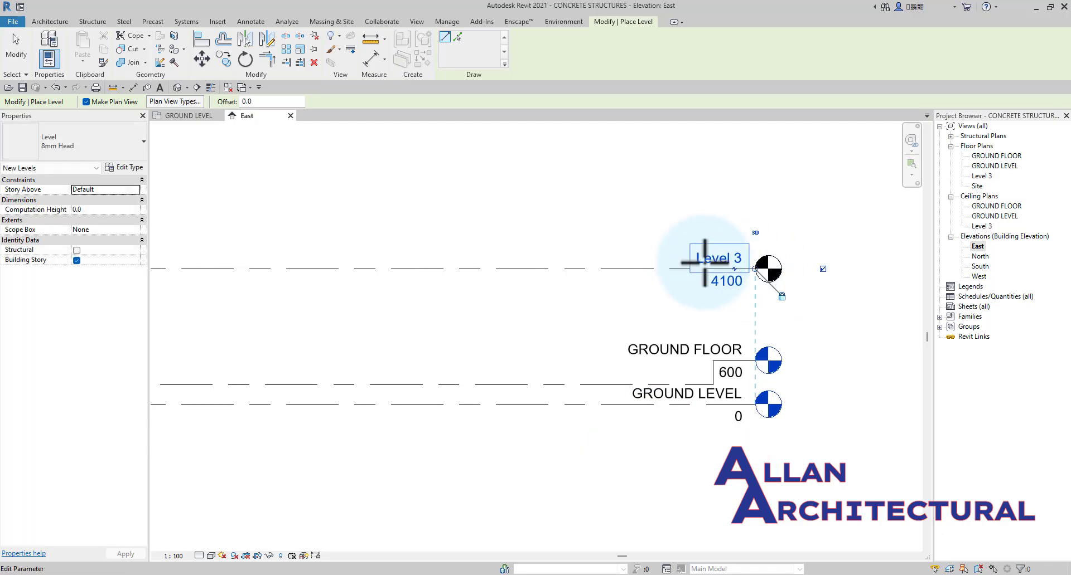
pyautogui.press('Escape')
# Rename Level 3 as FIRST FLOOR, together with its corresponding plan views.
pyautogui.click(749, 268)
pyautogui.click(747, 263)
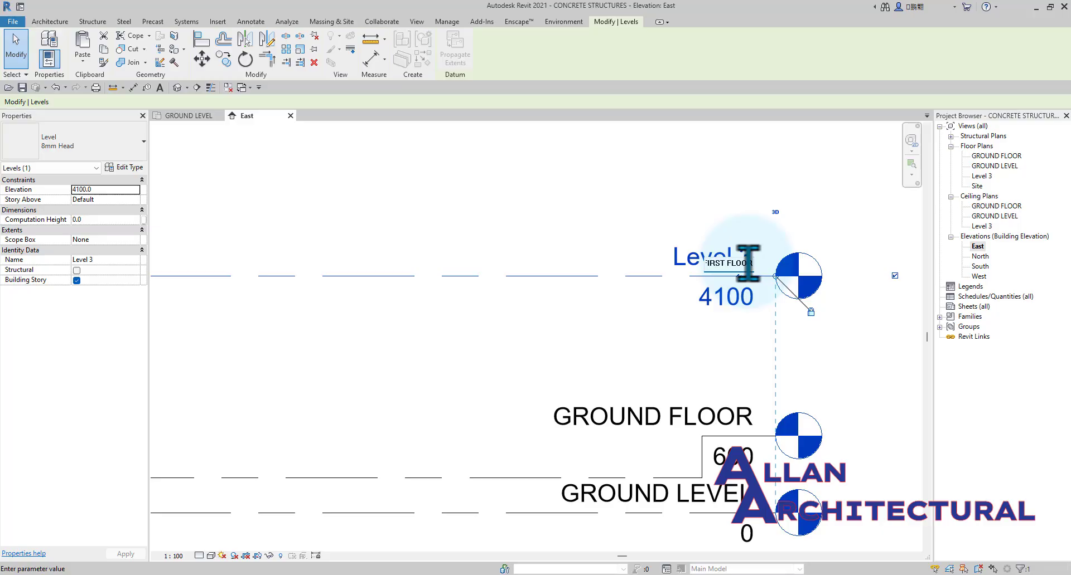
pyautogui.click(543, 197)
# Draw a new level 3500 above FIRST FLOOR, at elevation 7600, aligned with the ends of the existing levels.
pyautogui.scroll(-3, 576, 281)
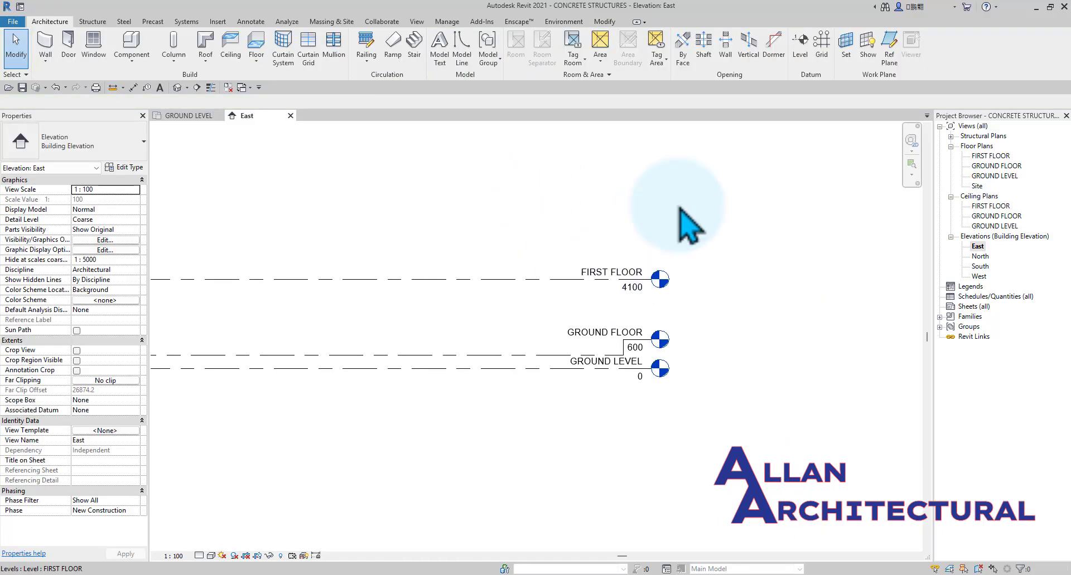
pyautogui.click(799, 56)
pyautogui.scroll(-2, 788, 341)
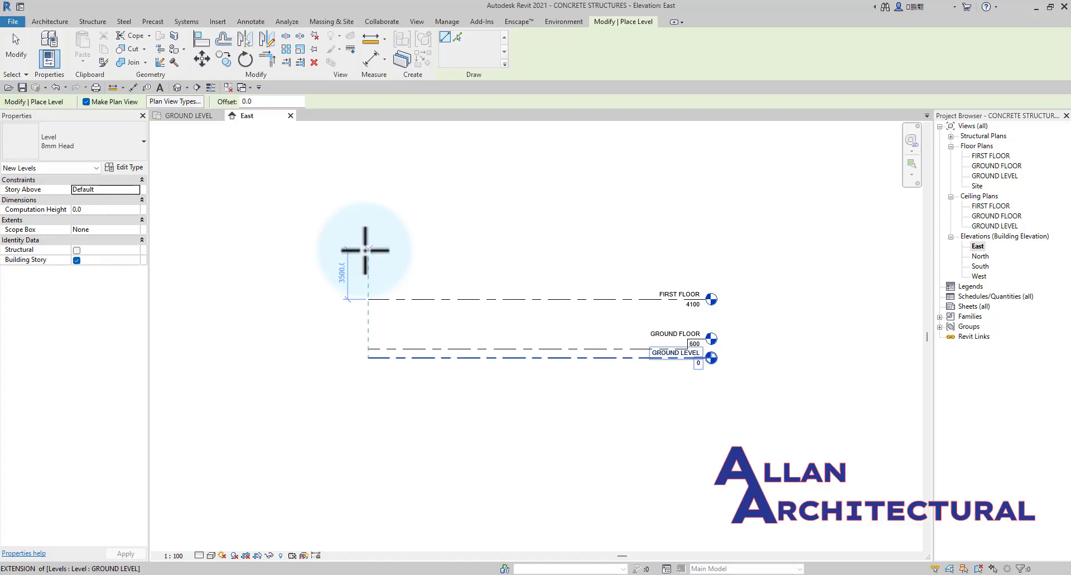
pyautogui.click(365, 251)
pyautogui.scroll(2, 706, 246)
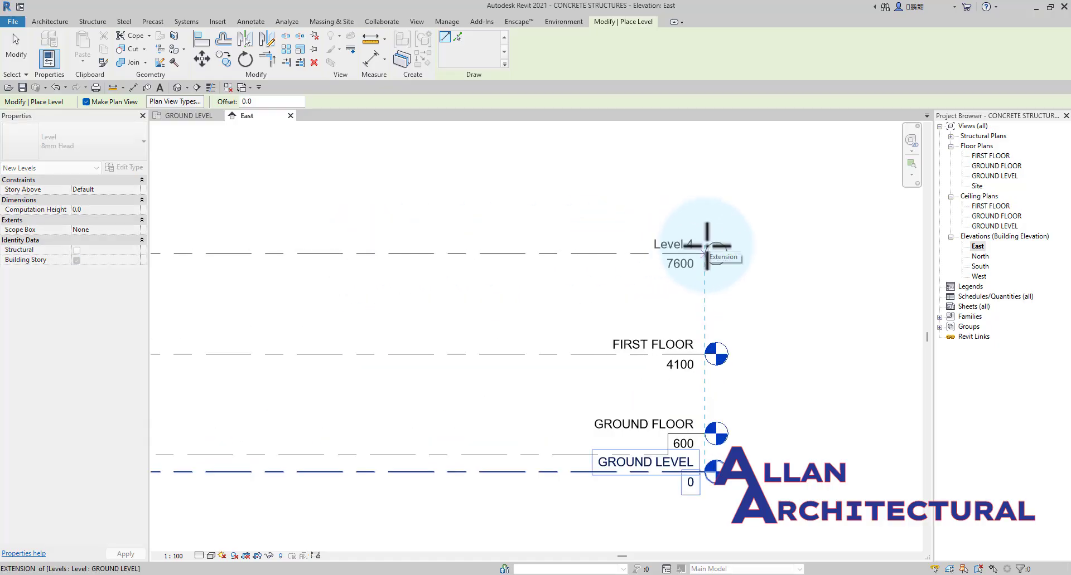
pyautogui.click(706, 245)
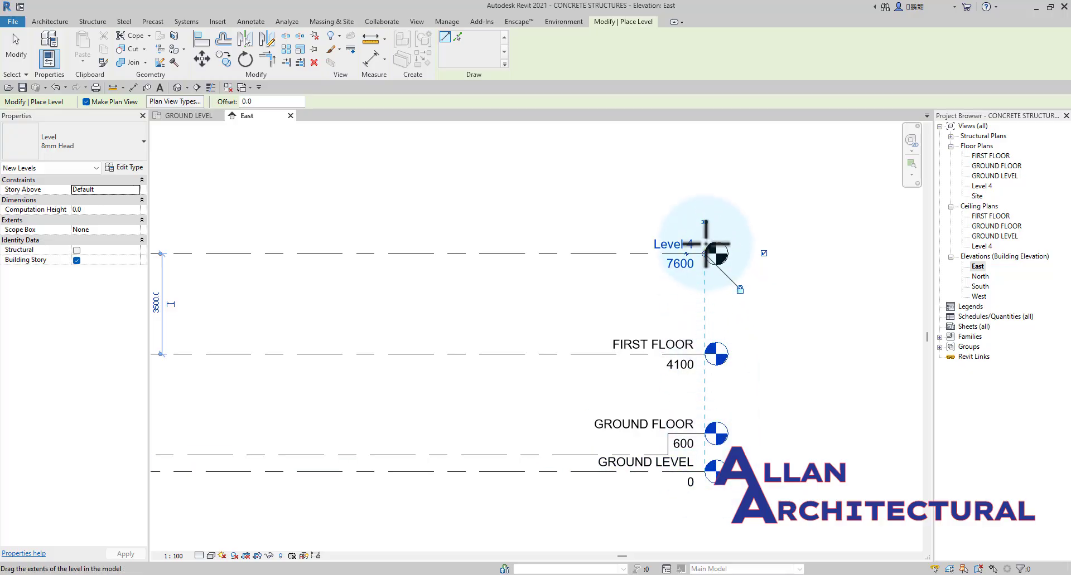
pyautogui.scroll(2, 680, 255)
pyautogui.press('Escape')
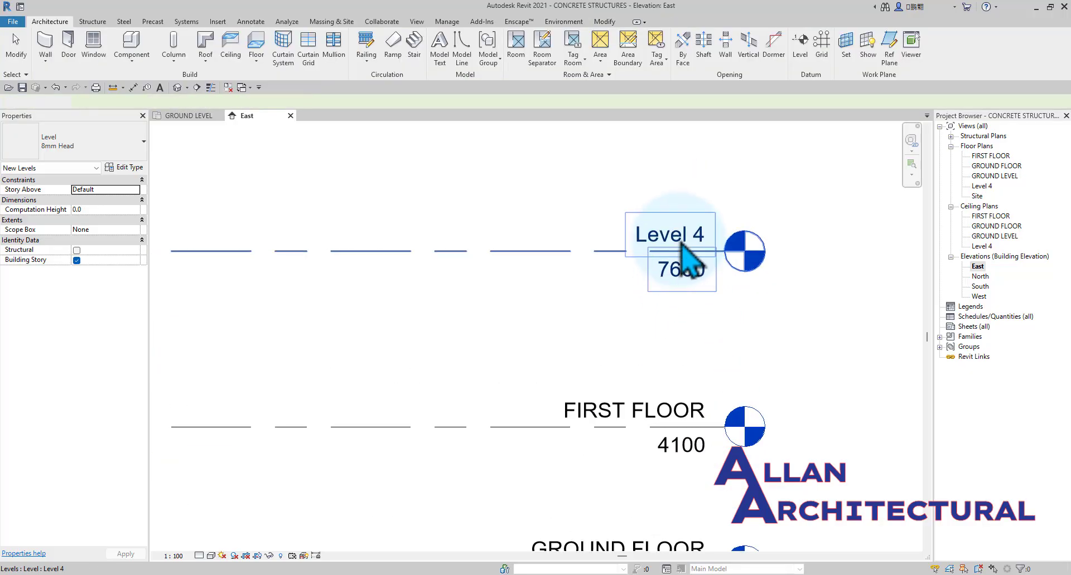
# Rename Level 4 as SECOND FLOOR, together with its corresponding plan views.
pyautogui.click(693, 246)
pyautogui.click(695, 238)
pyautogui.scroll(-2, 695, 238)
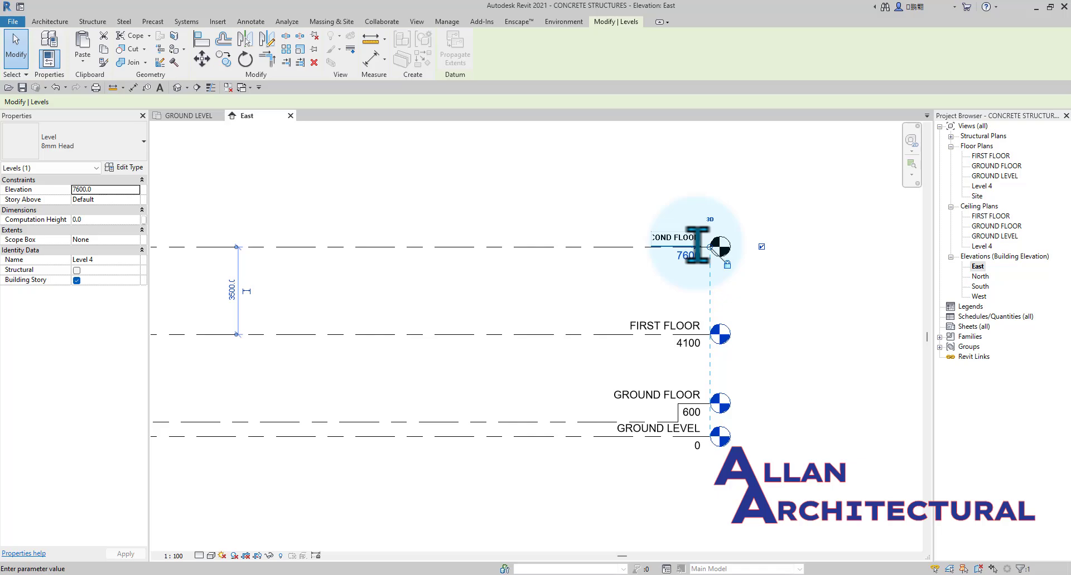
pyautogui.click(575, 196)
pyautogui.click(567, 210)
# Draw a new level 3500 above SECOND FLOOR, at elevation 11100, aligned with the ends of the existing levels.
pyautogui.scroll(-3, 530, 220)
pyautogui.moveTo(483, 232); pyautogui.dragTo(510, 243, button='middle')
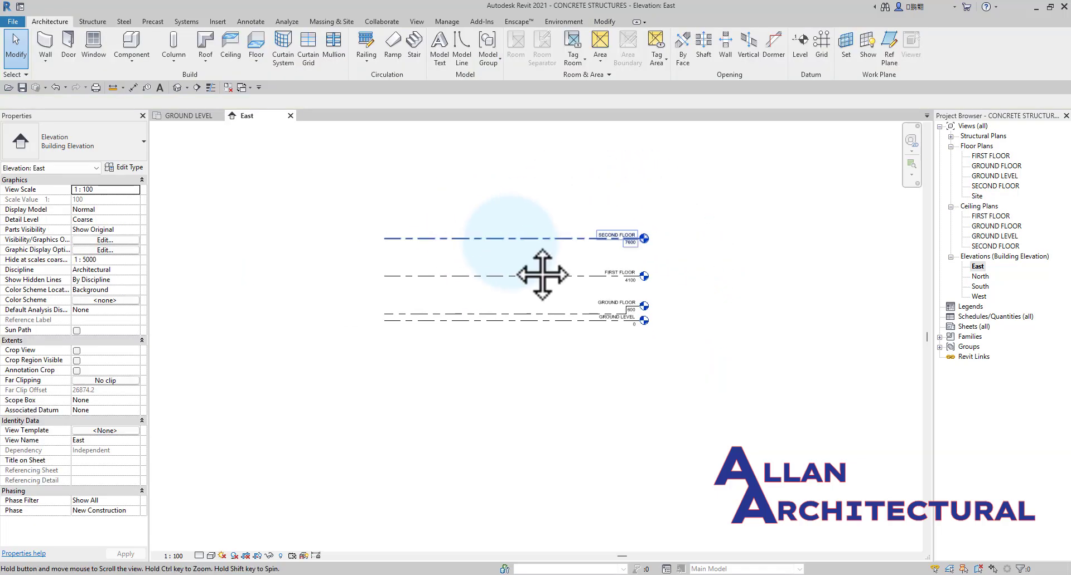
pyautogui.moveTo(542, 274); pyautogui.dragTo(486, 247, button='middle')
pyautogui.scroll(3, 489, 247)
pyautogui.scroll(-1, 490, 246)
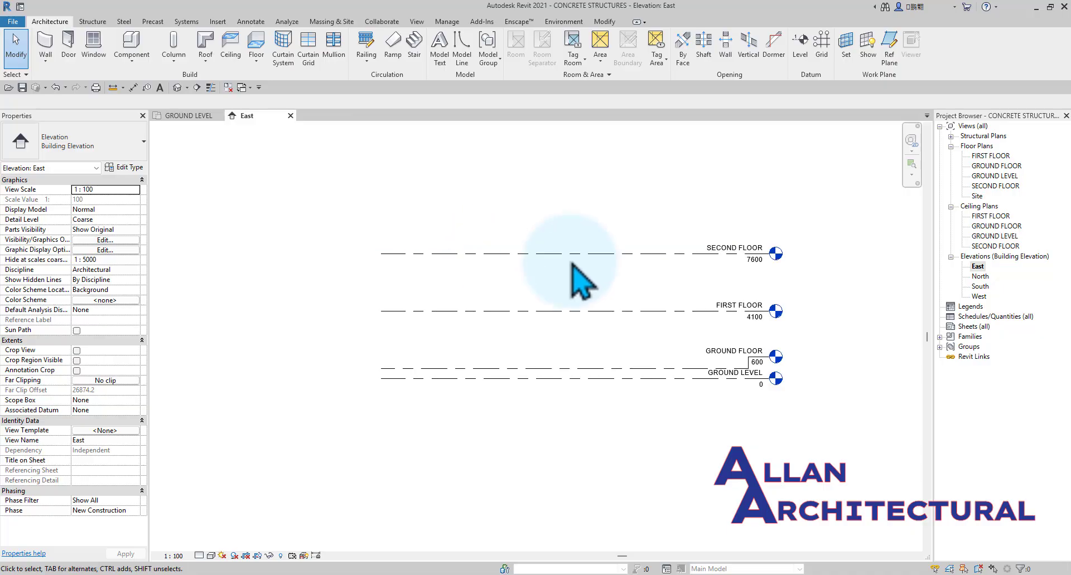
pyautogui.scroll(-1, 641, 260)
pyautogui.moveTo(603, 266); pyautogui.dragTo(542, 280, button='middle')
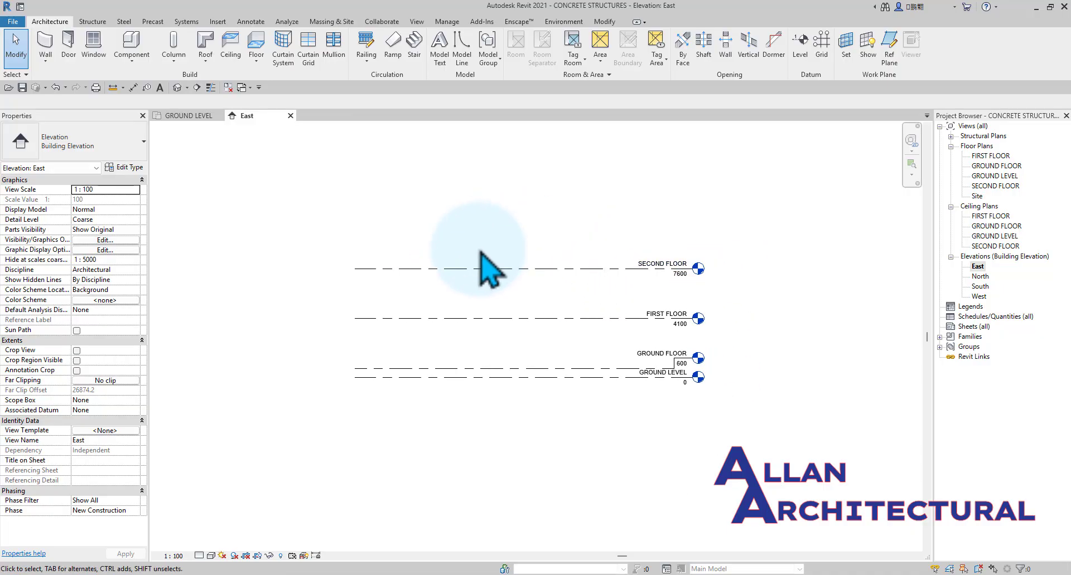
pyautogui.click(800, 47)
pyautogui.scroll(3, 411, 234)
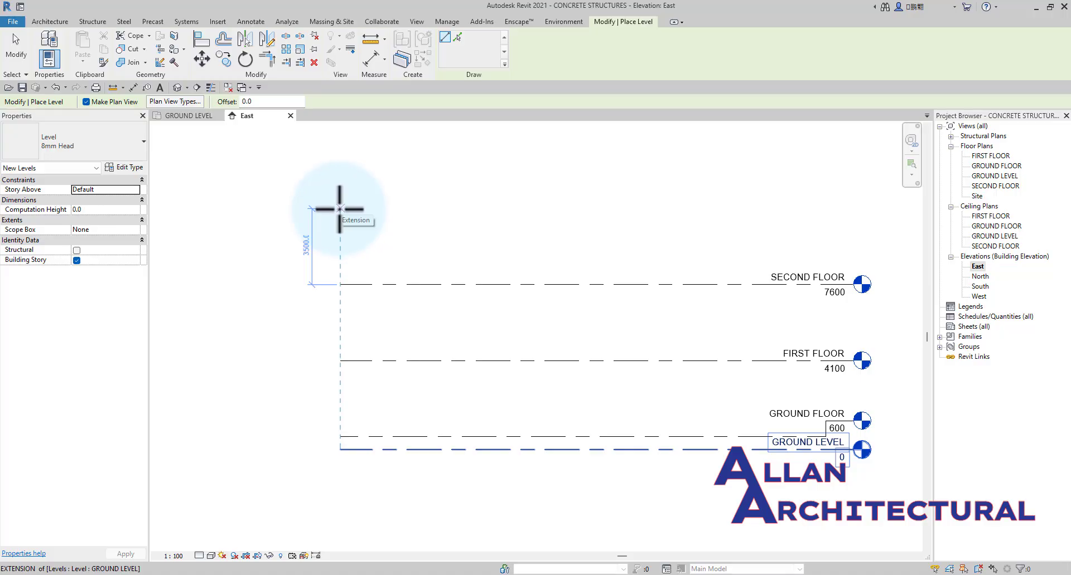
pyautogui.click(340, 209)
pyautogui.scroll(-2, 341, 209)
pyautogui.scroll(3, 686, 207)
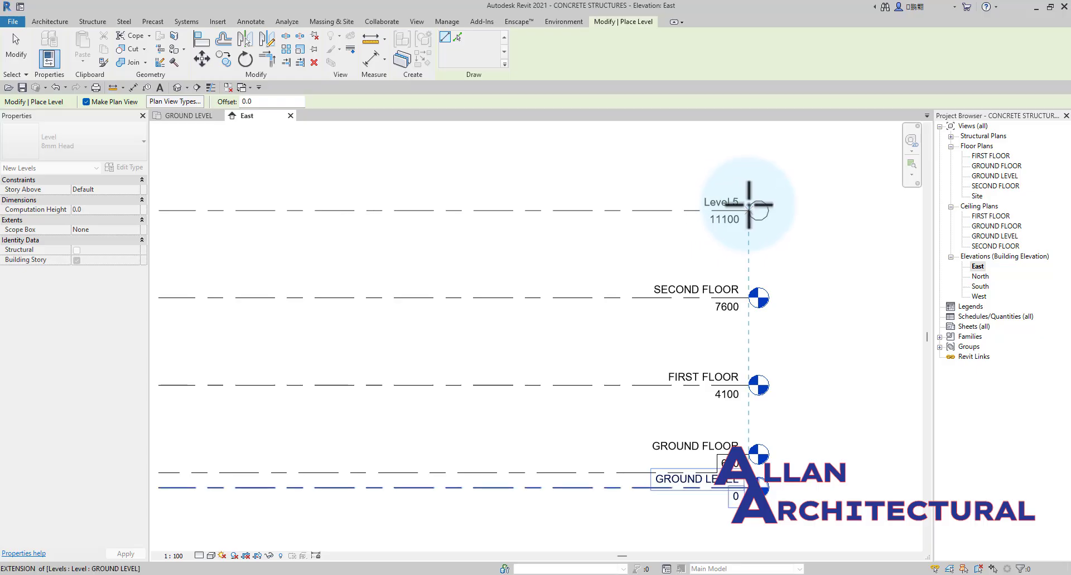
pyautogui.click(749, 205)
pyautogui.press('Escape')
pyautogui.press('Escape')
# Rename Level 5 as ROOF LEVEL, together with its corresponding plan views.
pyautogui.scroll(2, 742, 206)
pyautogui.doubleClick(713, 201)
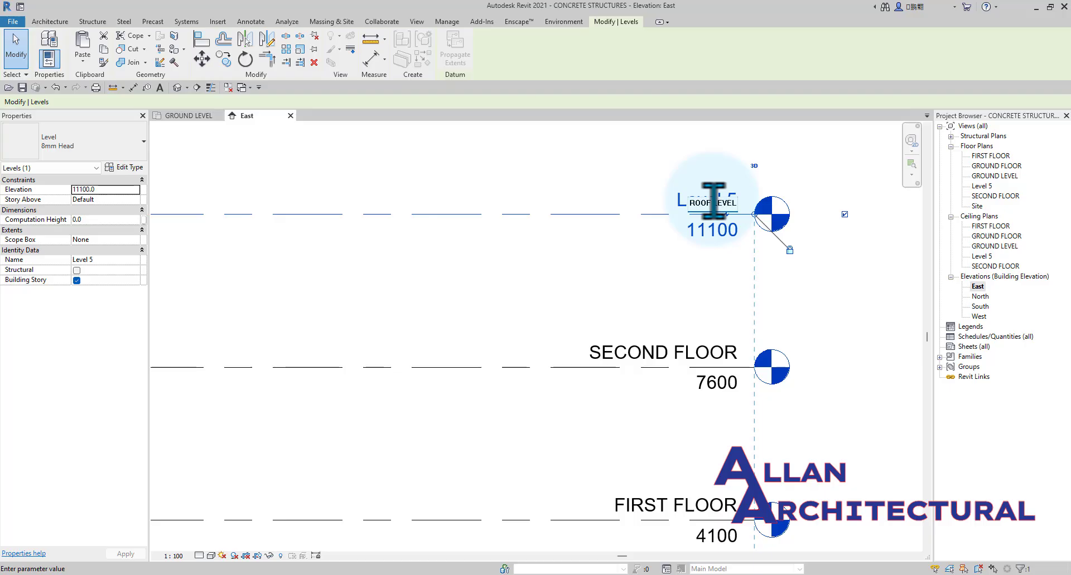
pyautogui.write('ROOF LEVEL')
pyautogui.press('Return')
pyautogui.scroll(-2, 486, 307)
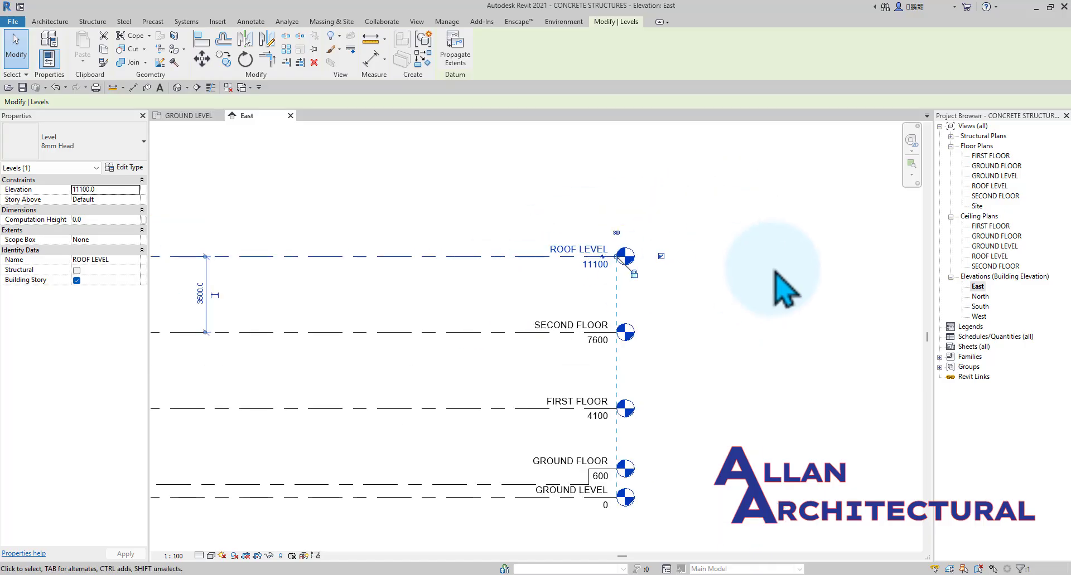
pyautogui.click(774, 271)
pyautogui.moveTo(514, 280); pyautogui.dragTo(617, 265, button='middle')
pyautogui.scroll(1, 634, 255)
pyautogui.scroll(-3, 406, 267)
pyautogui.moveTo(396, 267); pyautogui.dragTo(494, 228, button='middle')
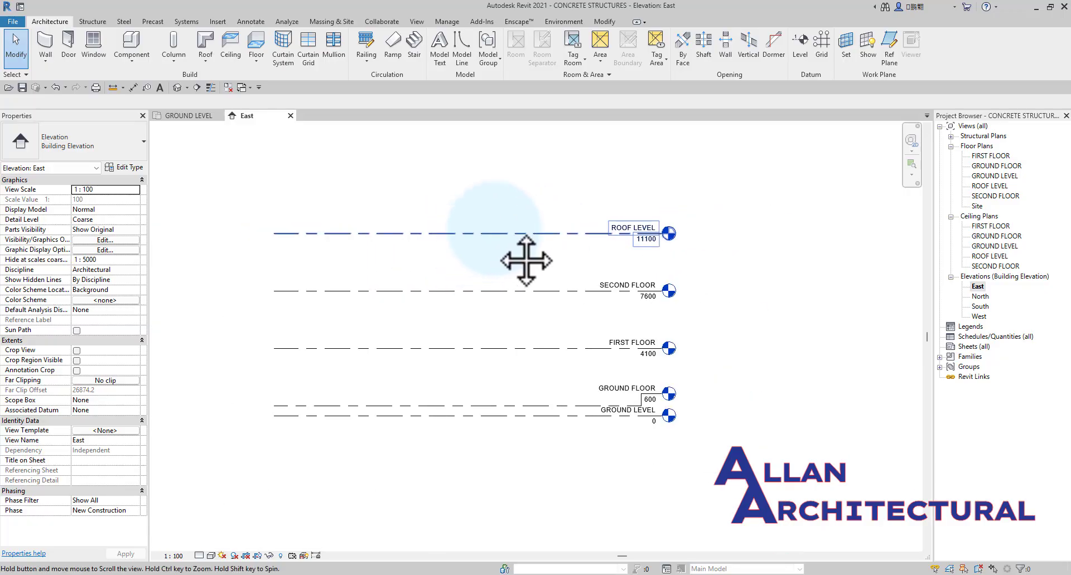
pyautogui.moveTo(525, 260); pyautogui.dragTo(544, 245, button='middle')
pyautogui.scroll(1, 375, 262)
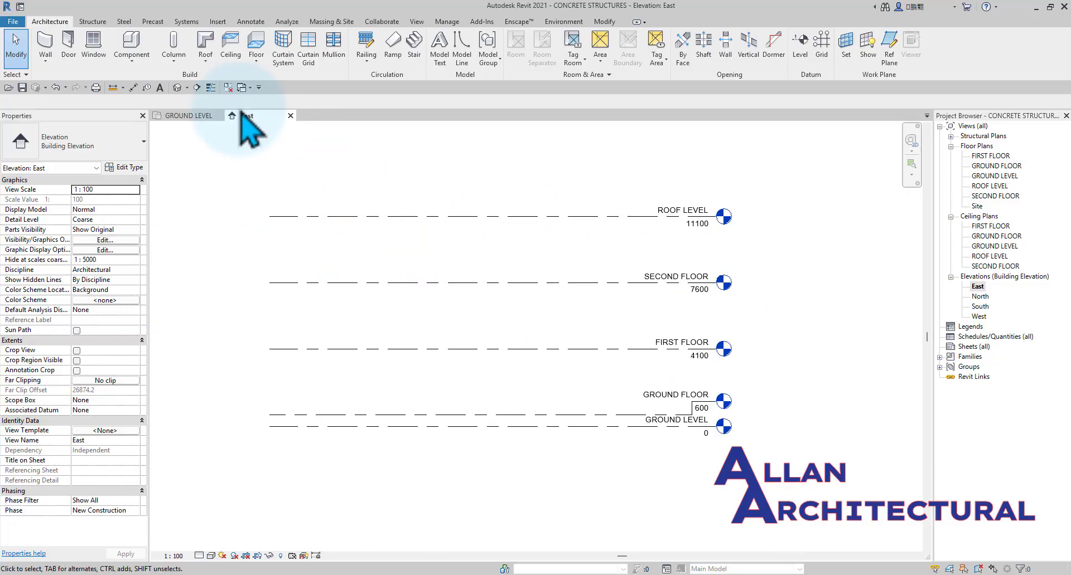
pyautogui.click(134, 90)
pyautogui.scroll(2, 373, 441)
pyautogui.scroll(-2, 368, 362)
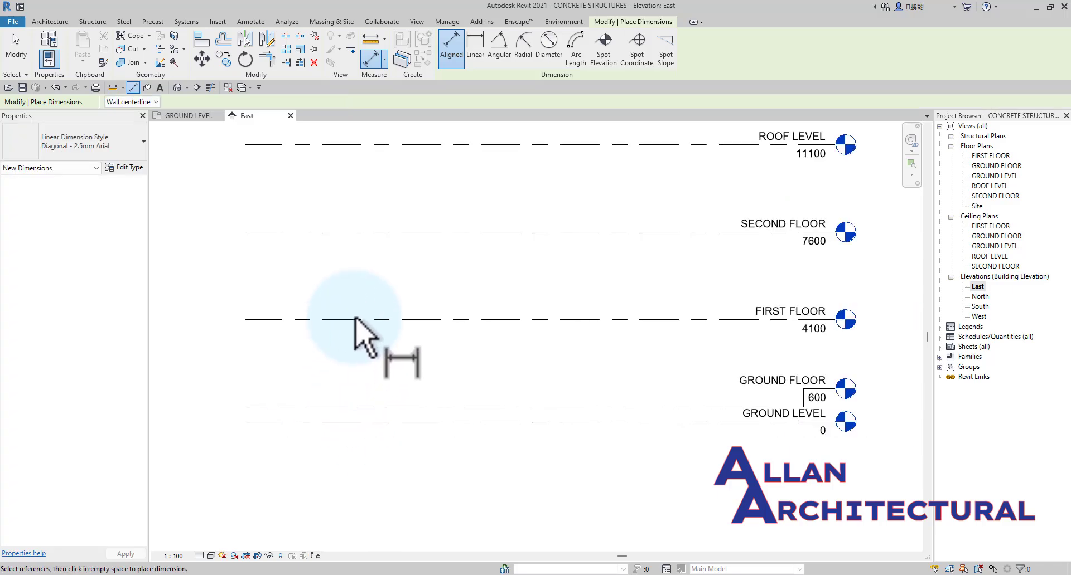
pyautogui.press('Escape')
pyautogui.press('Escape')
pyautogui.scroll(-2, 355, 320)
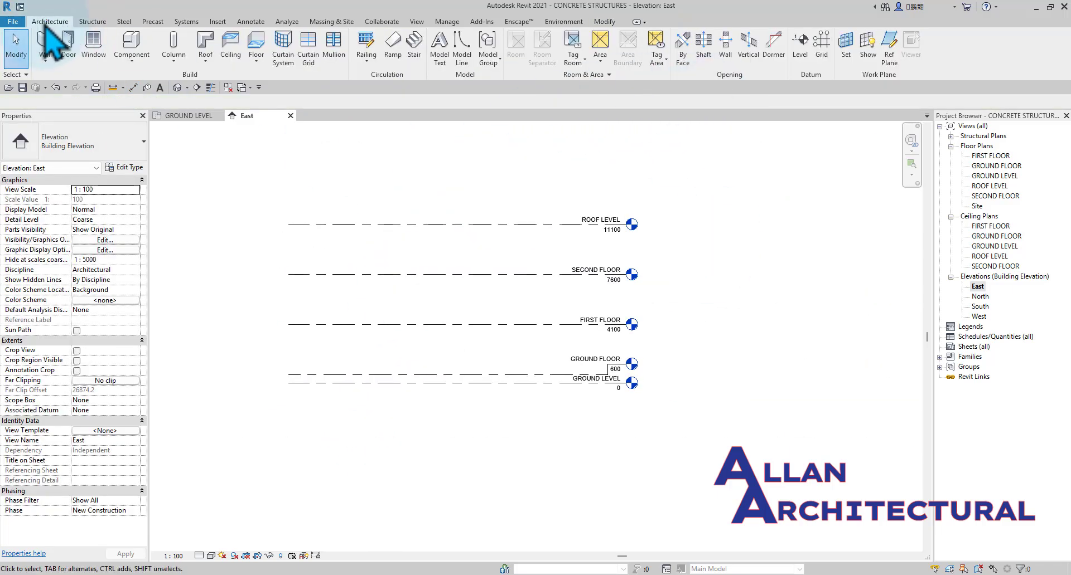
# Draw a new level 1800 below GROUND LEVEL, at elevation -1800, aligned with the ends of the existing levels.
pyautogui.click(808, 56)
pyautogui.scroll(2, 306, 418)
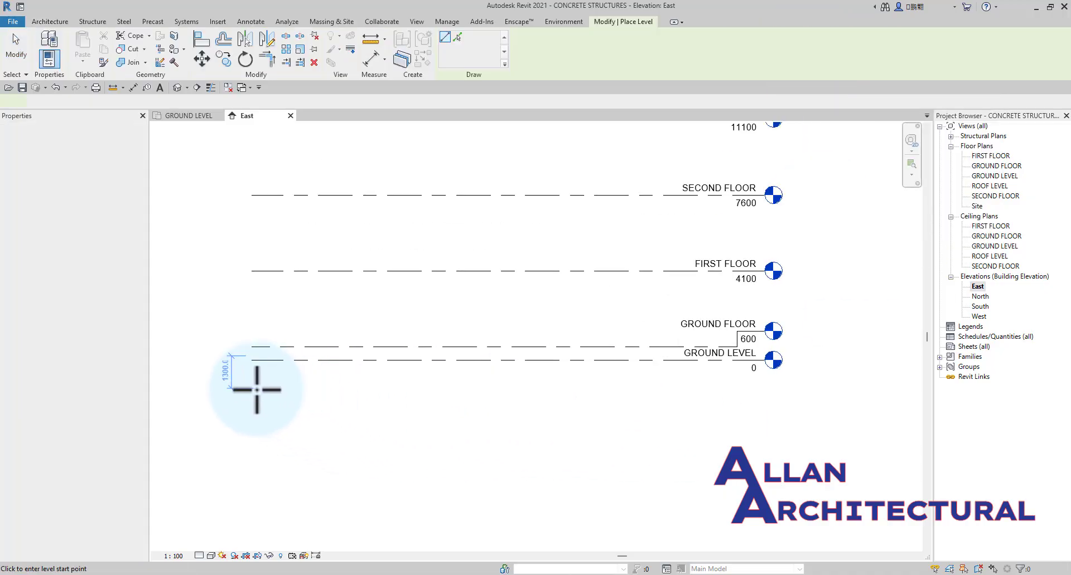
pyautogui.scroll(2, 254, 391)
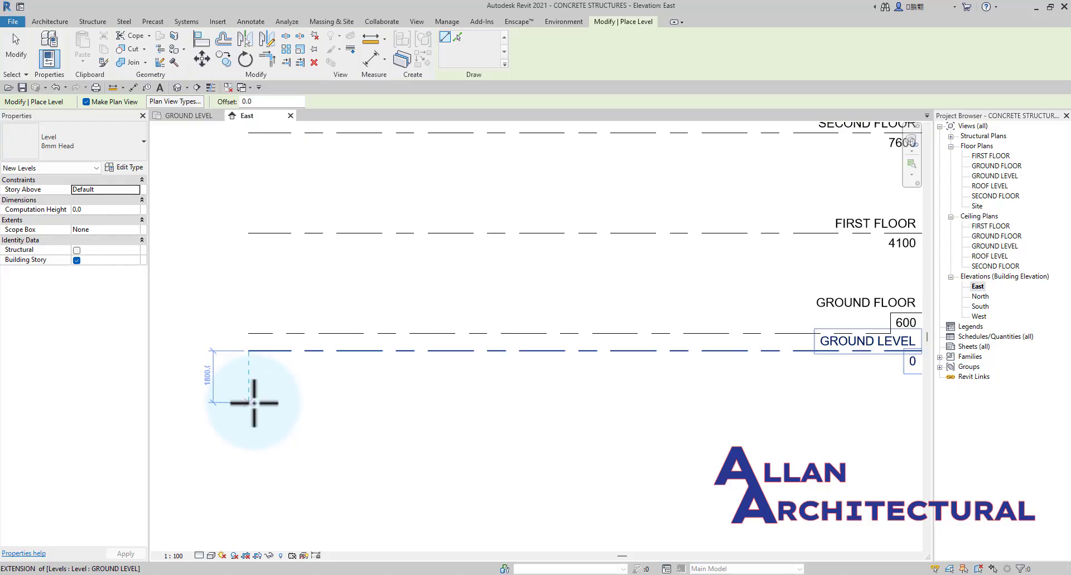
pyautogui.click(254, 403)
pyautogui.scroll(-4, 260, 400)
pyautogui.scroll(3, 680, 390)
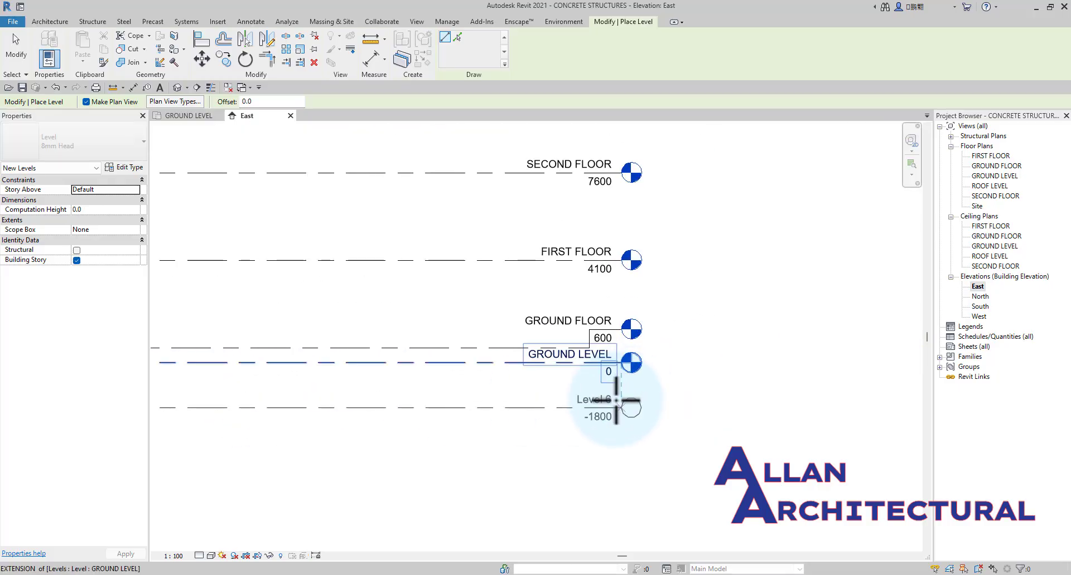
pyautogui.click(618, 403)
pyautogui.press('Escape')
pyautogui.press('Escape')
# Rename Level 6 as FOUNDATION PLAN, together with its corresponding plan views.
pyautogui.scroll(3, 612, 413)
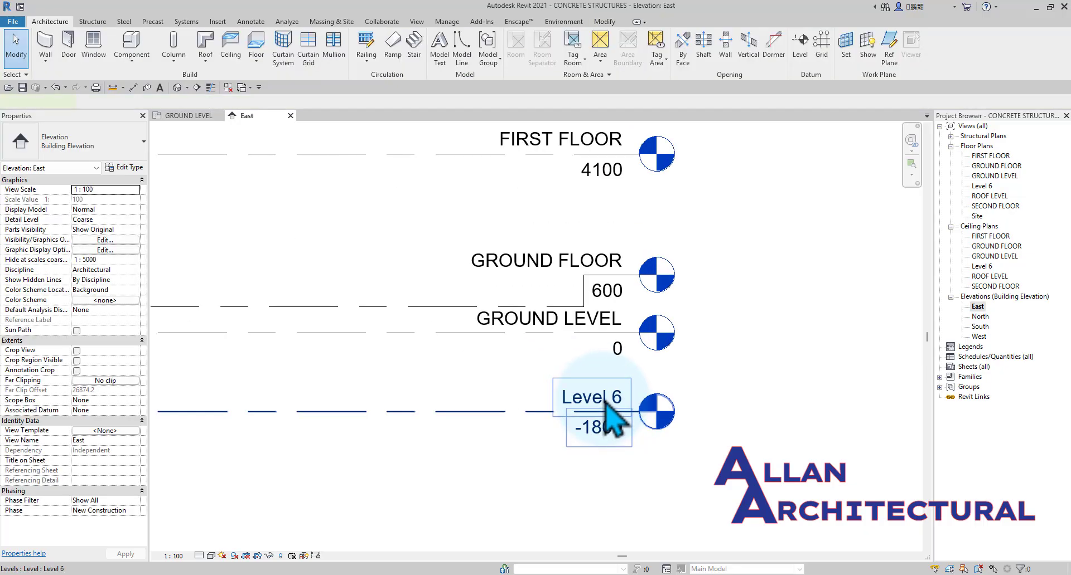
pyautogui.click(605, 402)
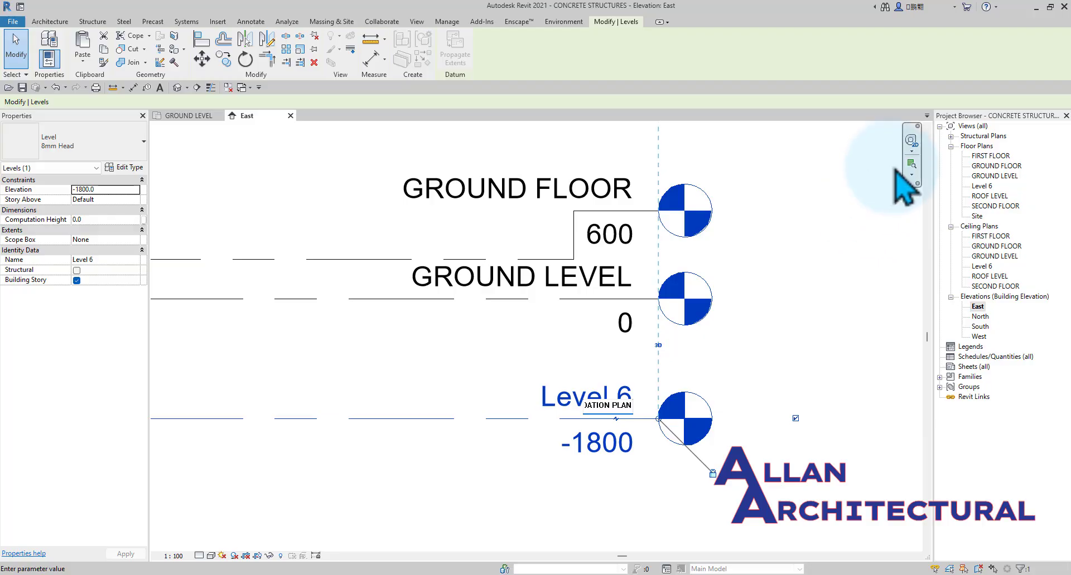
pyautogui.click(827, 298)
pyautogui.click(827, 298)
pyautogui.scroll(-7, 650, 337)
pyautogui.scroll(-5, 391, 441)
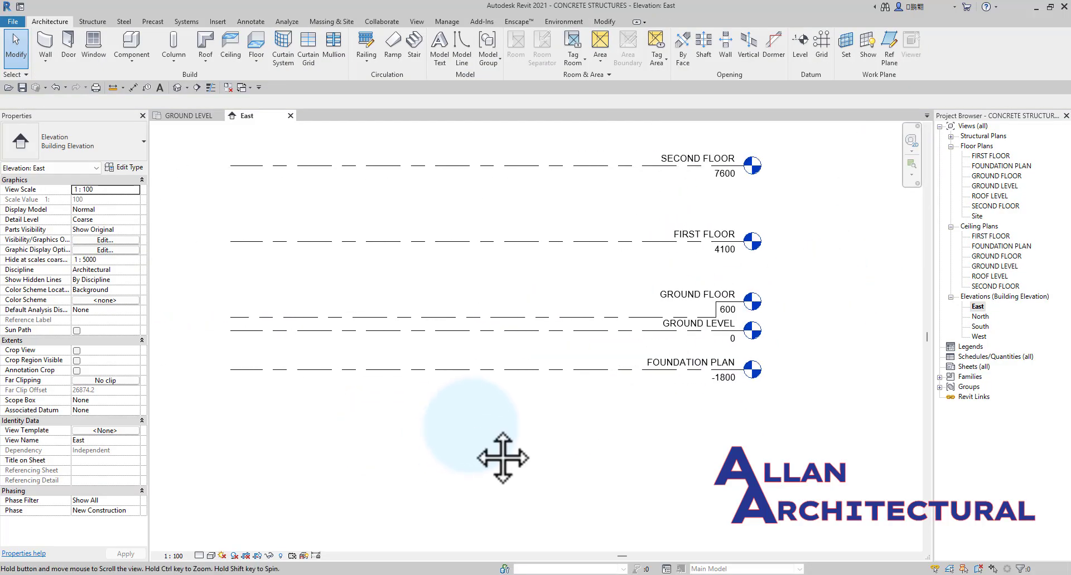
# Examine the complete set of levels in the East, North, South and West building elevations.
pyautogui.moveTo(592, 407); pyautogui.dragTo(534, 411, button='middle')
pyautogui.scroll(3, 428, 298)
pyautogui.scroll(-2, 437, 293)
pyautogui.moveTo(437, 293); pyautogui.dragTo(445, 349, button='middle')
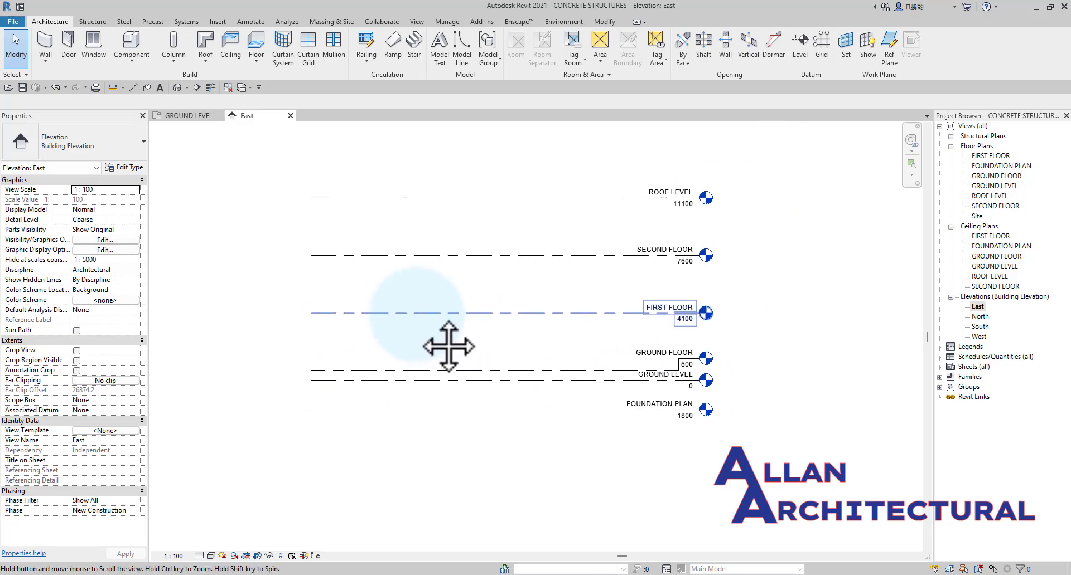
pyautogui.doubleClick(980, 316)
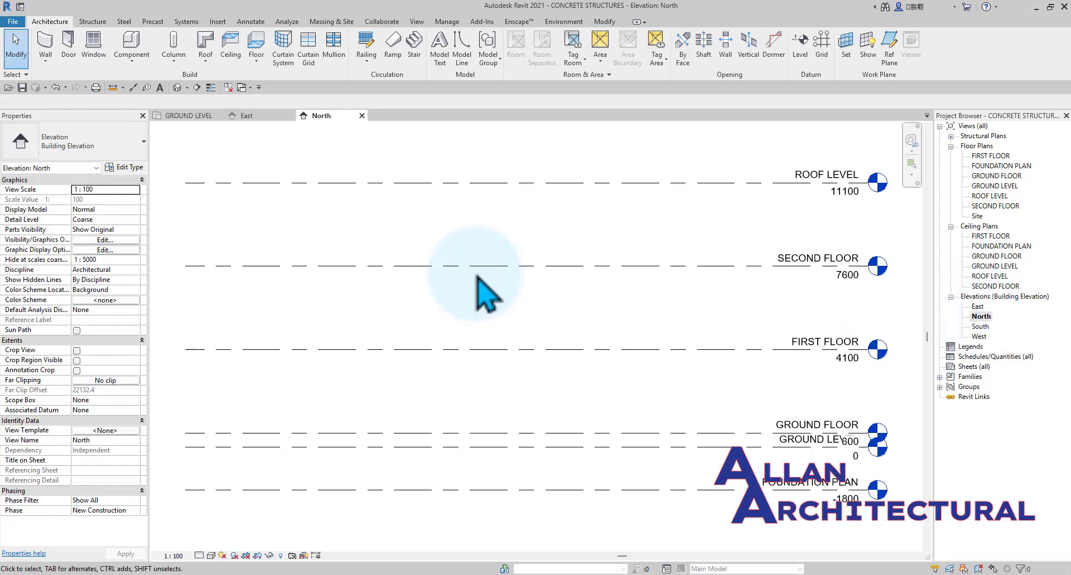
pyautogui.scroll(-2, 491, 292)
pyautogui.scroll(1, 509, 299)
pyautogui.moveTo(541, 309); pyautogui.dragTo(550, 319, button='middle')
pyautogui.scroll(2, 518, 287)
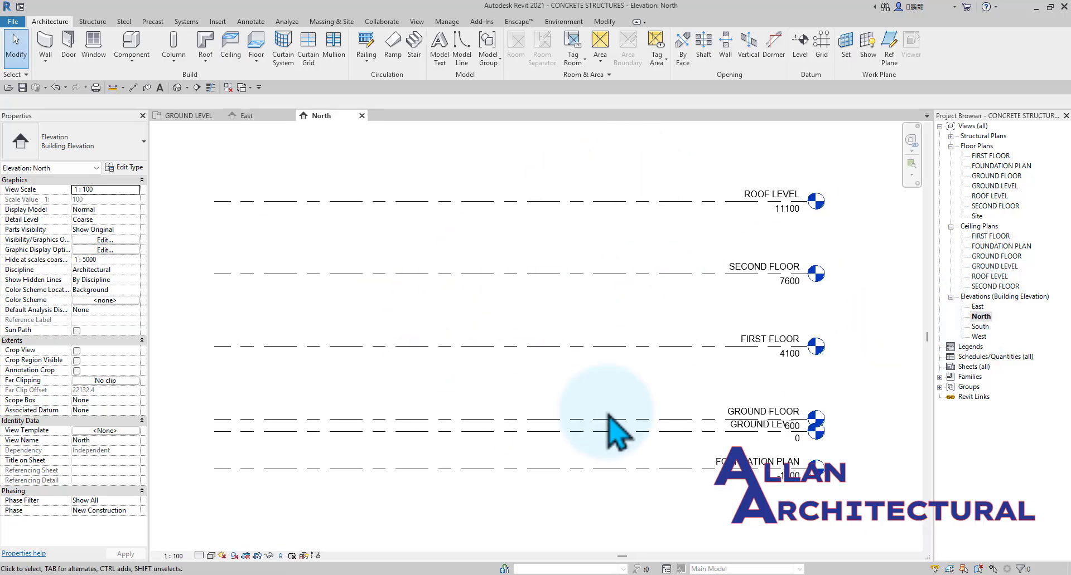
pyautogui.doubleClick(979, 327)
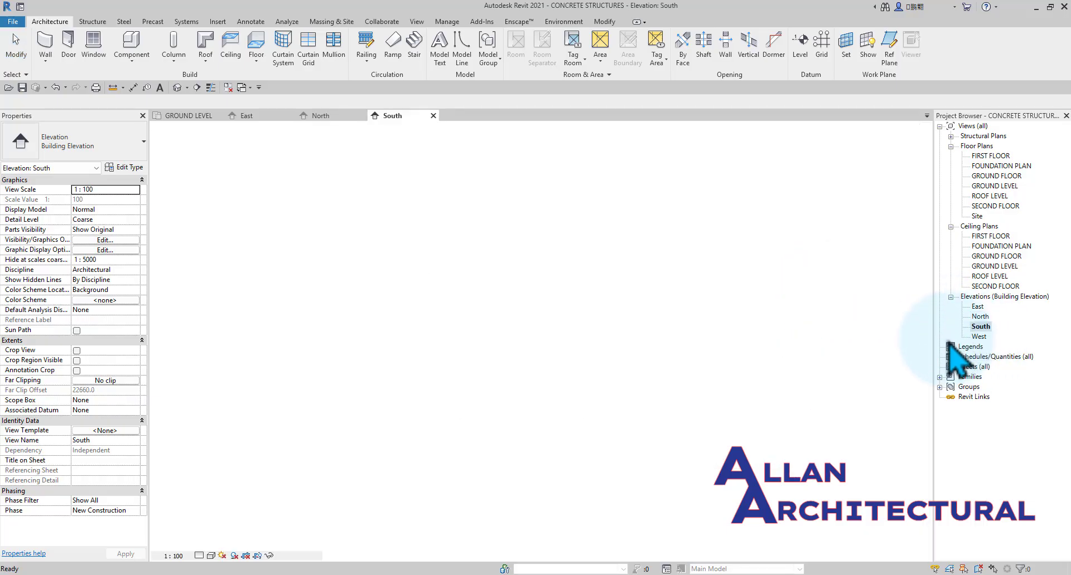
pyautogui.scroll(-2, 561, 341)
pyautogui.scroll(1, 591, 334)
pyautogui.moveTo(611, 318); pyautogui.dragTo(615, 347, button='middle')
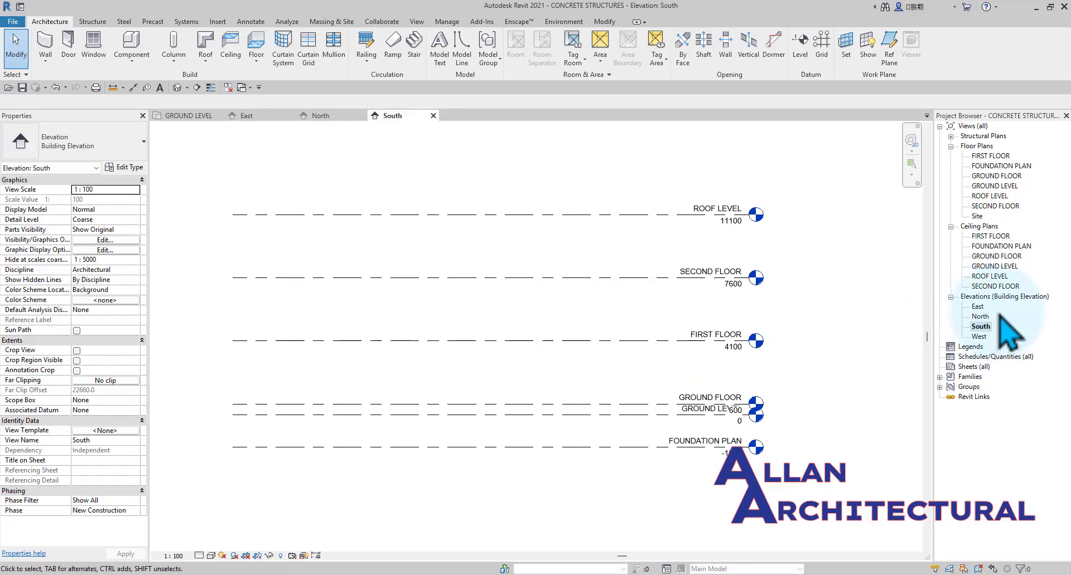
pyautogui.doubleClick(980, 336)
pyautogui.moveTo(516, 327); pyautogui.dragTo(520, 358, button='middle')
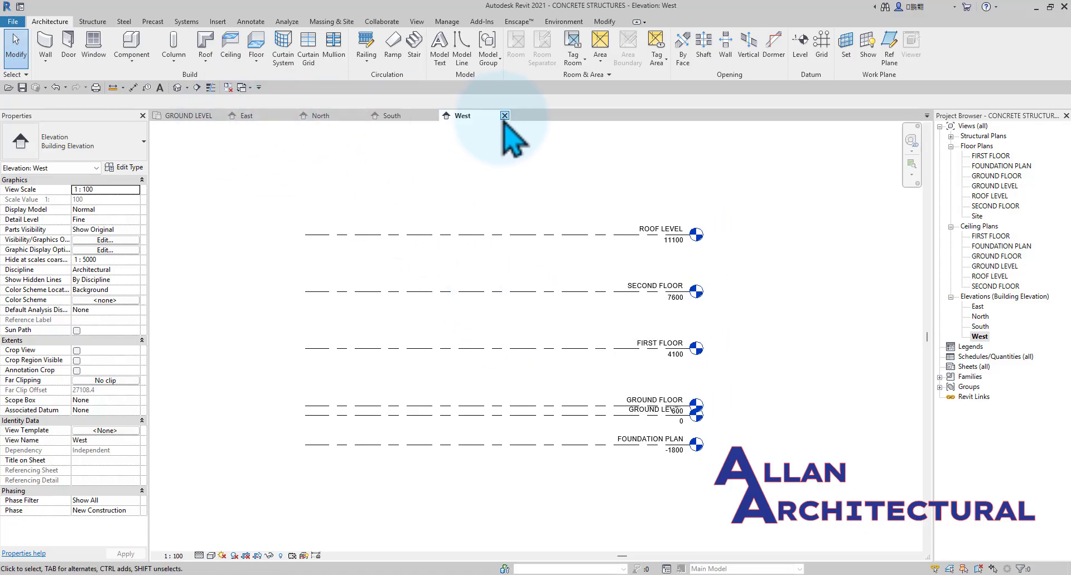
# Close the West, South, North and East elevation views and return to the GROUND LEVEL floor plan.
pyautogui.click(504, 115)
pyautogui.click(433, 115)
pyautogui.click(362, 115)
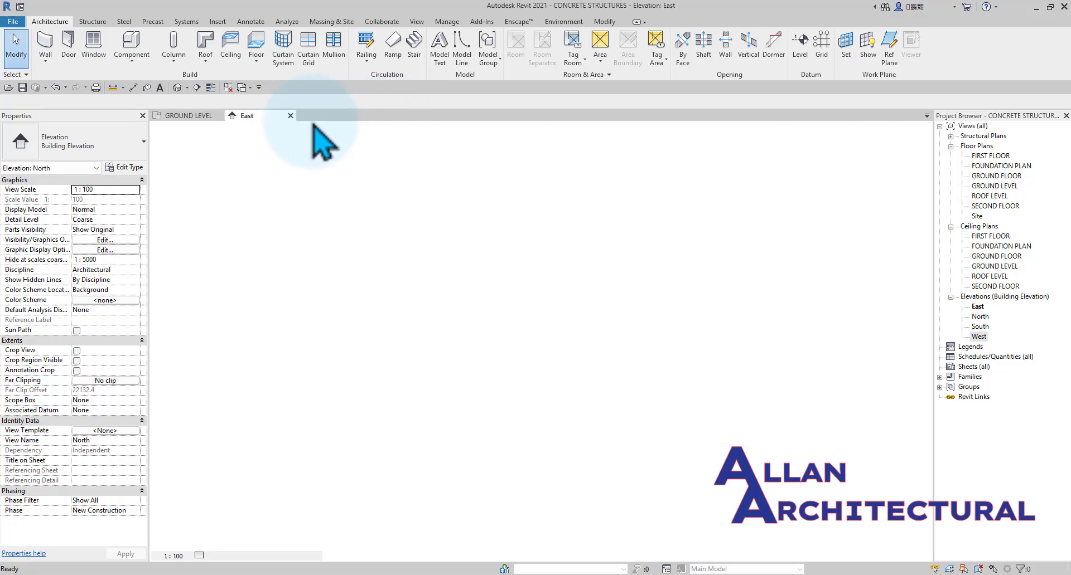
pyautogui.click(290, 115)
pyautogui.scroll(-2, 435, 256)
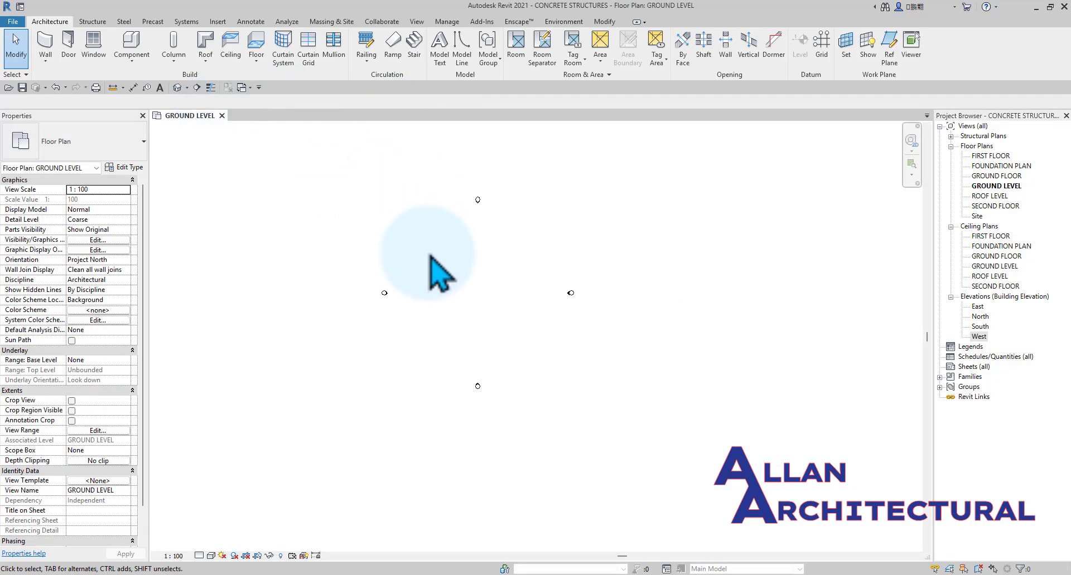
pyautogui.moveTo(434, 255); pyautogui.dragTo(452, 255, button='middle')
pyautogui.scroll(1, 447, 245)
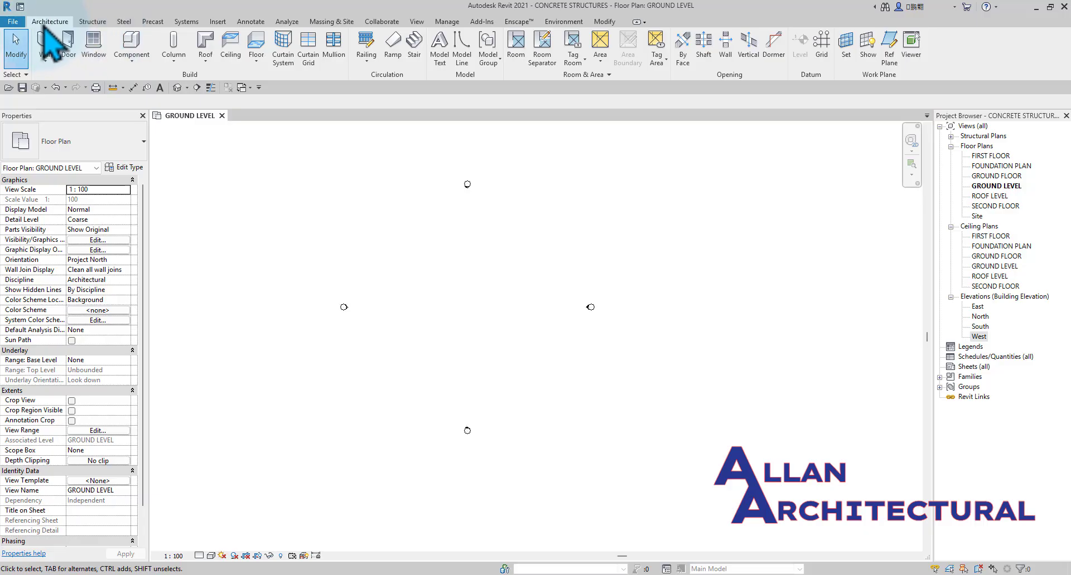
# Draw the first vertical grid line between the elevation markers in the GROUND LEVEL plan.
pyautogui.click(824, 56)
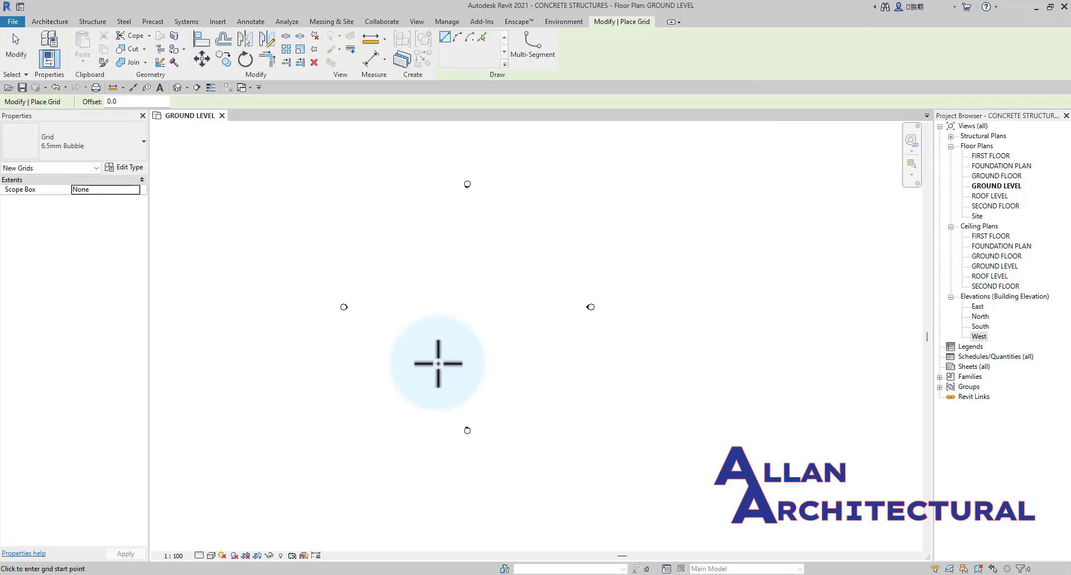
pyautogui.scroll(-1, 385, 323)
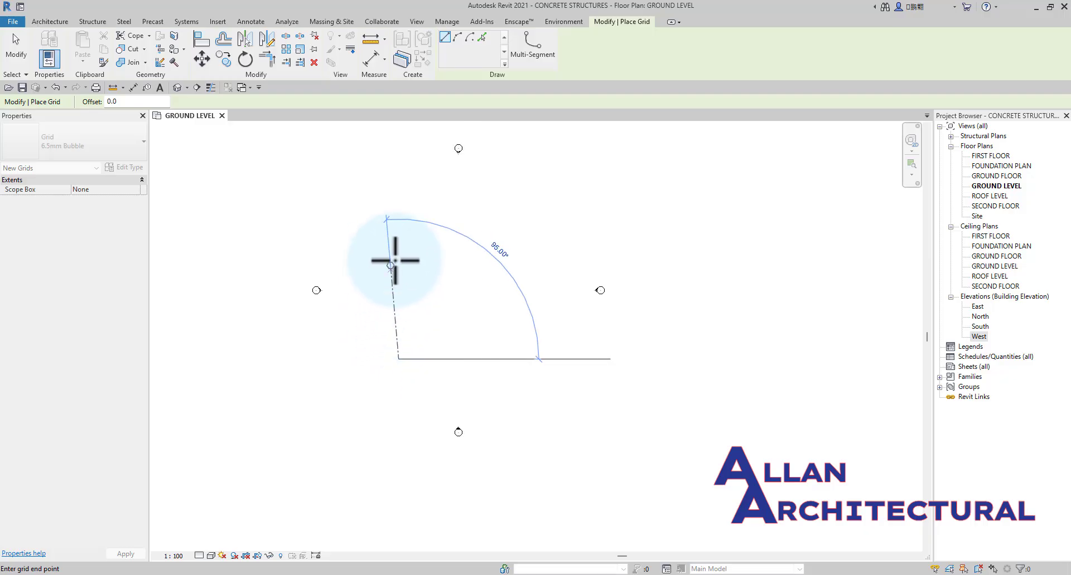
pyautogui.scroll(3, 395, 173)
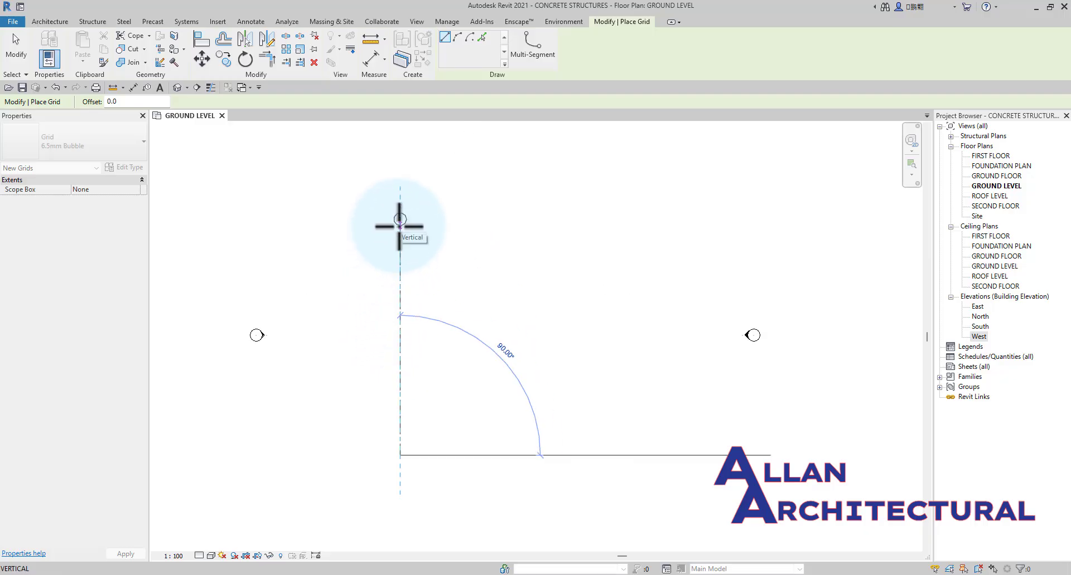
pyautogui.click(399, 220)
pyautogui.scroll(-1, 437, 289)
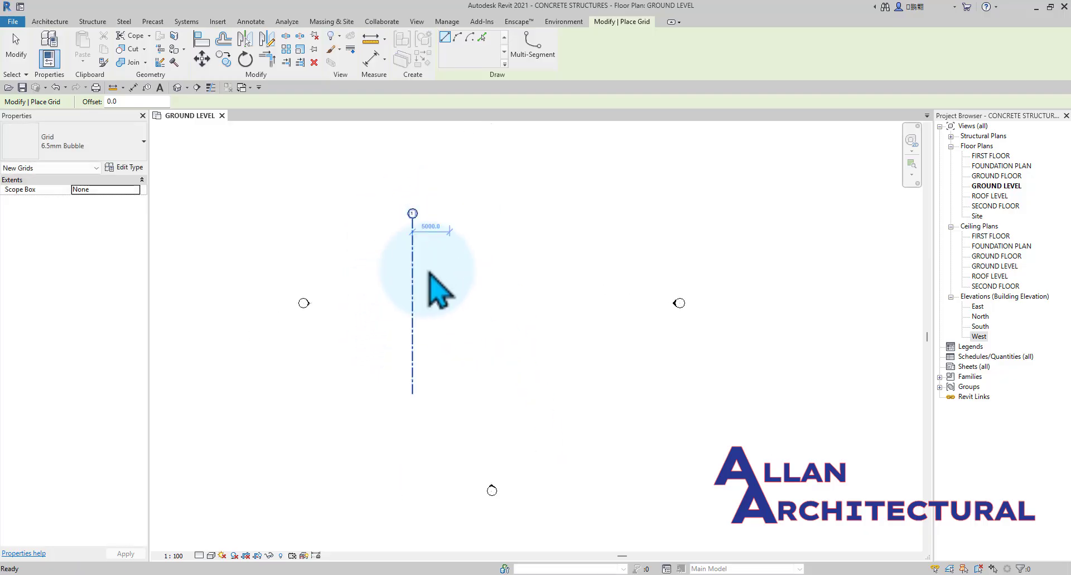
pyautogui.press('Escape')
pyautogui.press('Escape')
pyautogui.scroll(2, 423, 281)
pyautogui.scroll(-2, 428, 207)
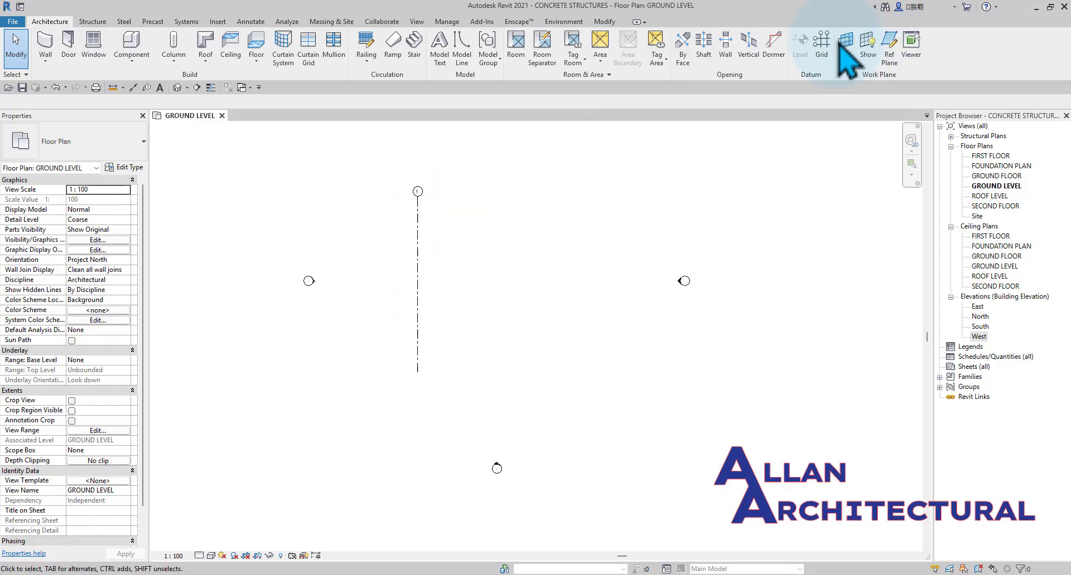
# Draw a second vertical grid line about 5500 to the right of grid 1, aligned with both its ends.
pyautogui.click(821, 43)
pyautogui.scroll(2, 451, 351)
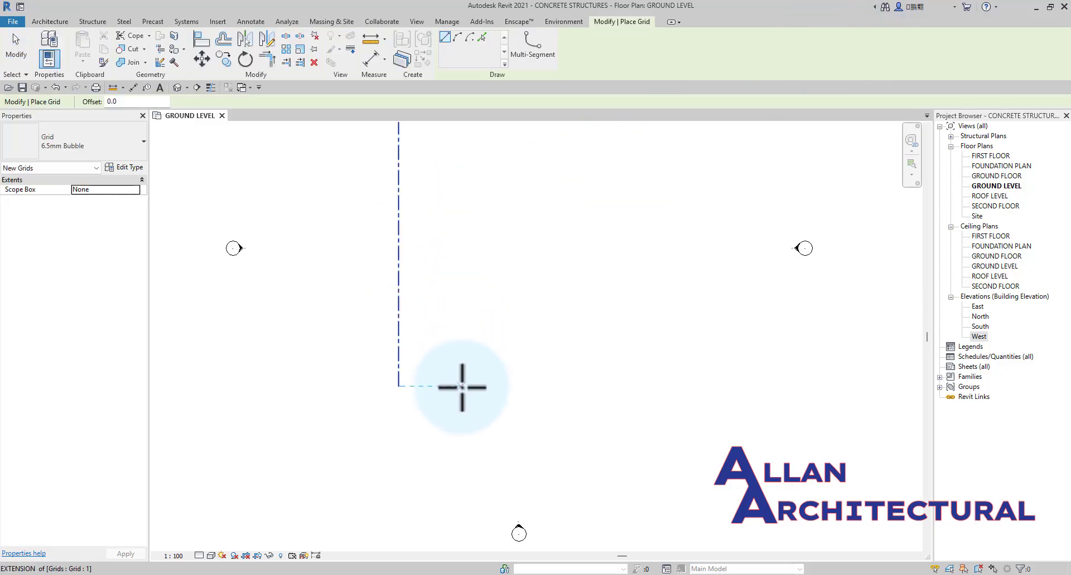
pyautogui.click(462, 387)
pyautogui.scroll(-2, 461, 386)
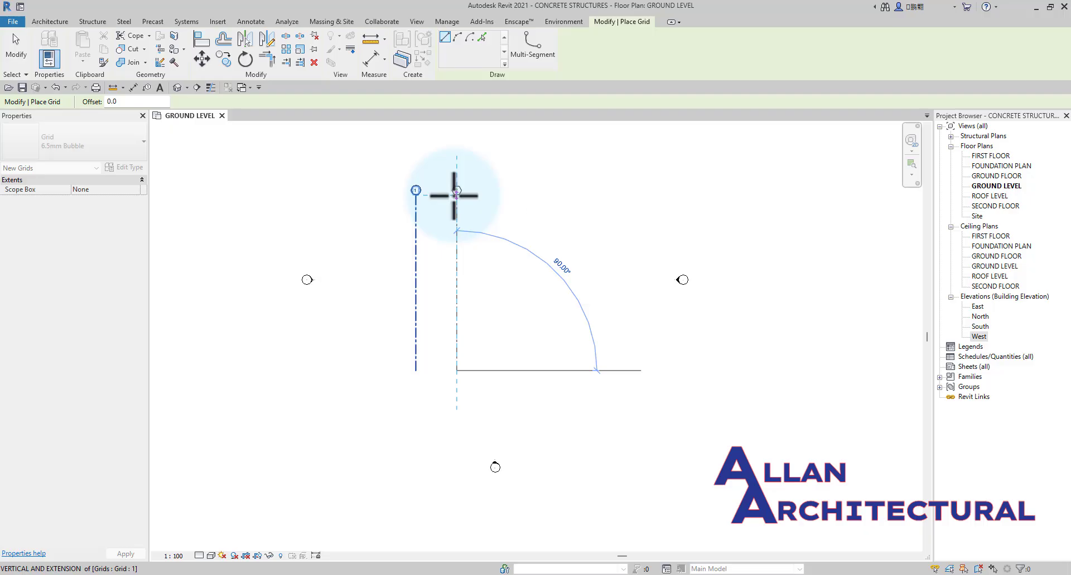
pyautogui.click(455, 192)
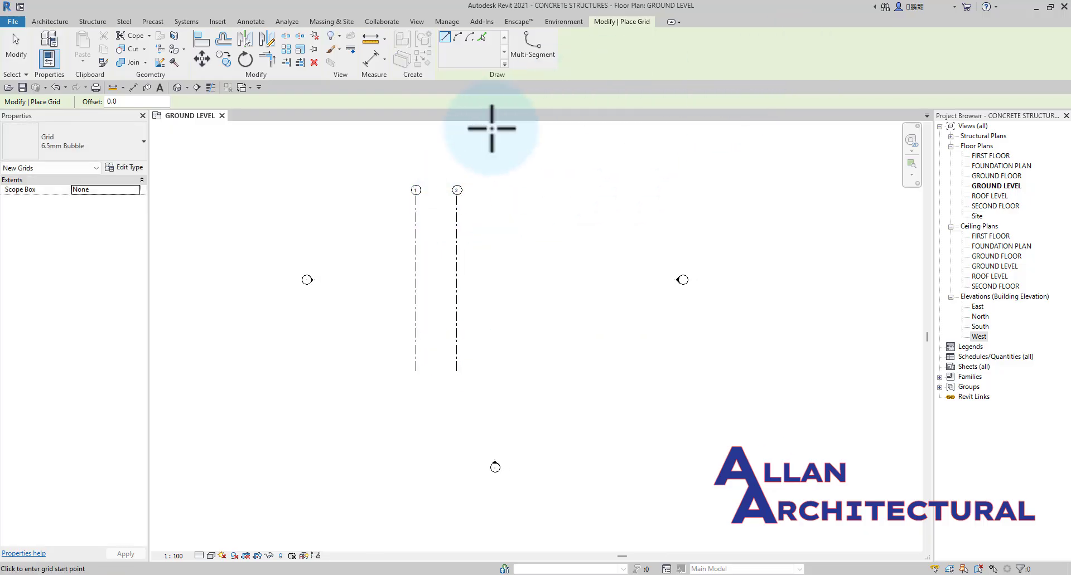
pyautogui.scroll(2, 457, 200)
pyautogui.scroll(1, 453, 207)
pyautogui.press('Escape')
pyautogui.press('Escape')
# Draw a third vertical grid line about 4400 to the right of grid 2, aligned with the existing grid ends.
pyautogui.click(822, 48)
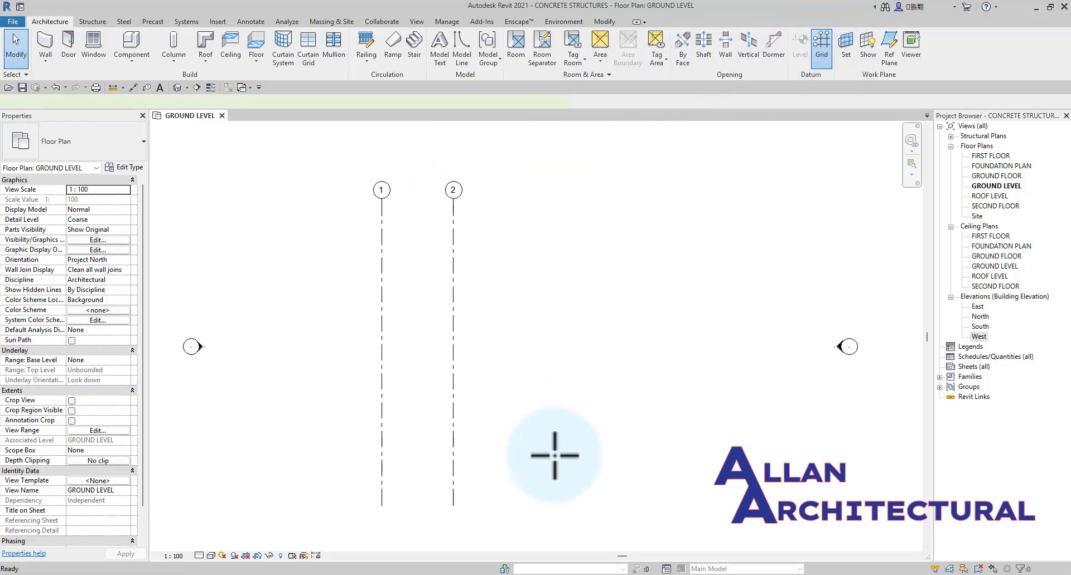
pyautogui.click(510, 505)
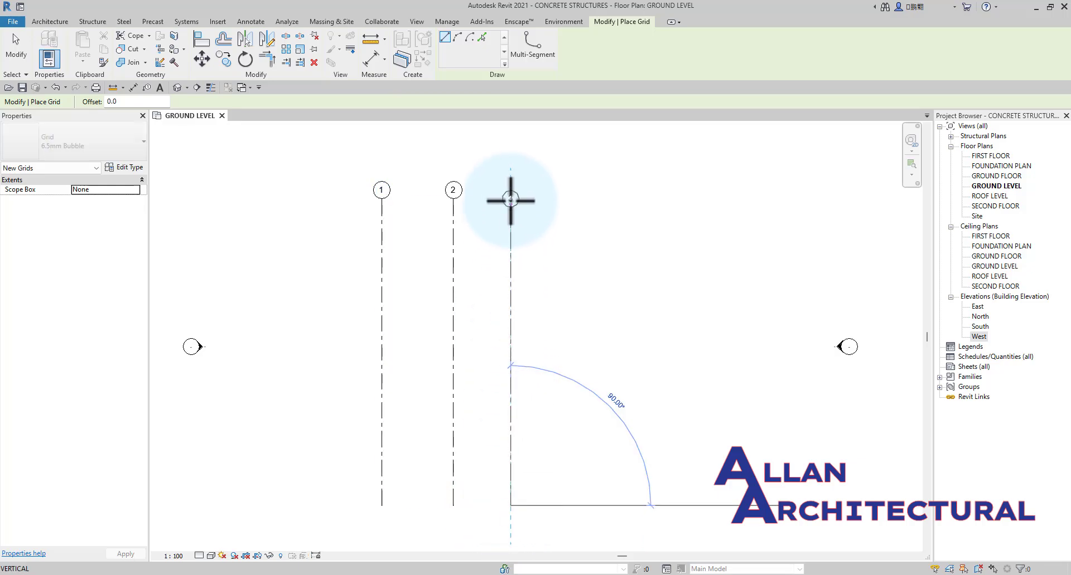
pyautogui.click(510, 198)
pyautogui.press('Escape')
pyautogui.press('Escape')
# Copy grid 3 about 4400 to the right to create a fourth vertical grid line.
pyautogui.click(510, 253)
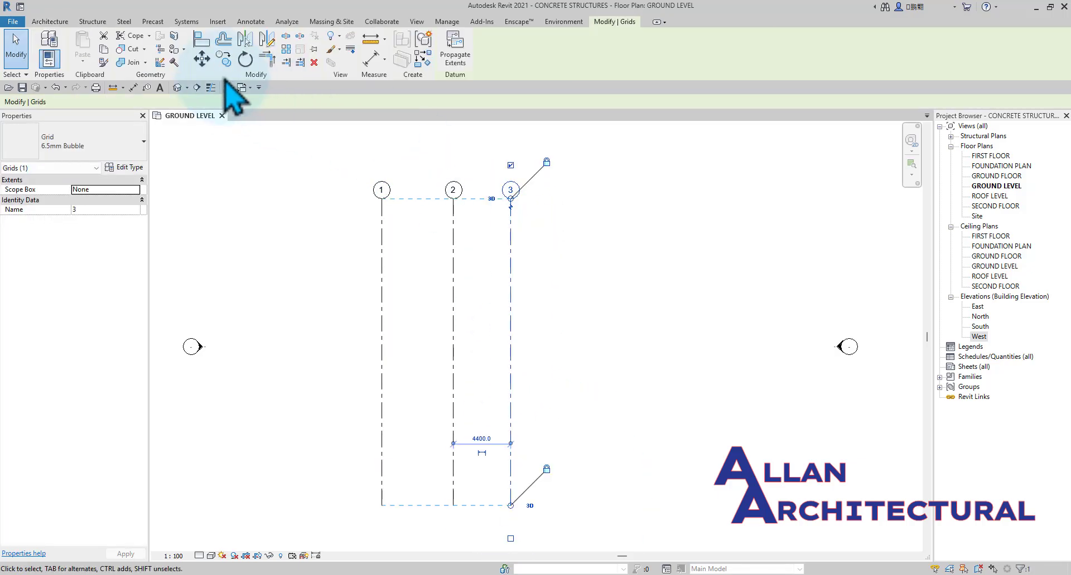
pyautogui.click(201, 59)
pyautogui.click(453, 221)
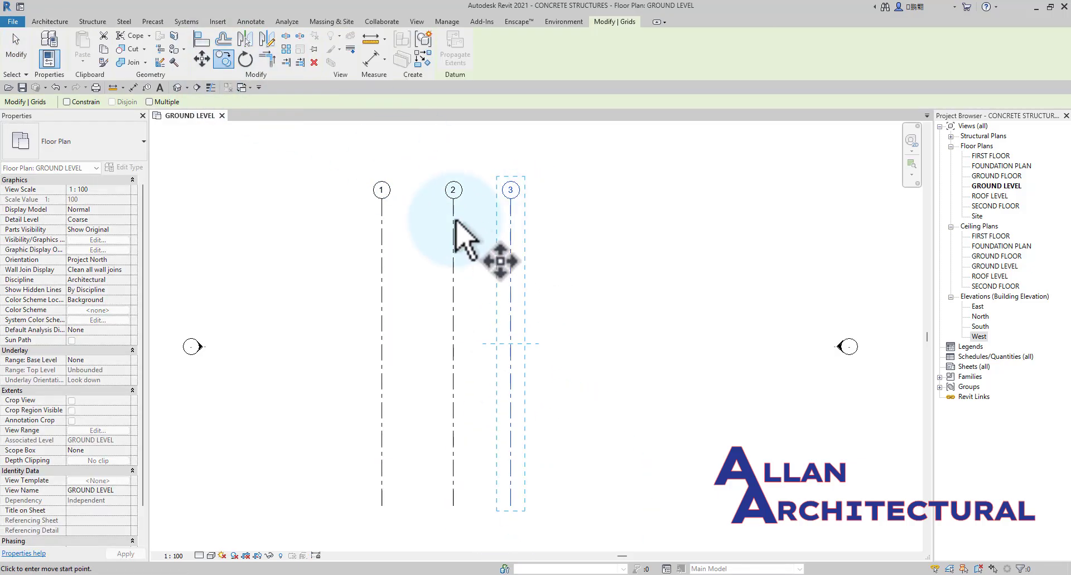
pyautogui.click(512, 219)
pyautogui.click(584, 210)
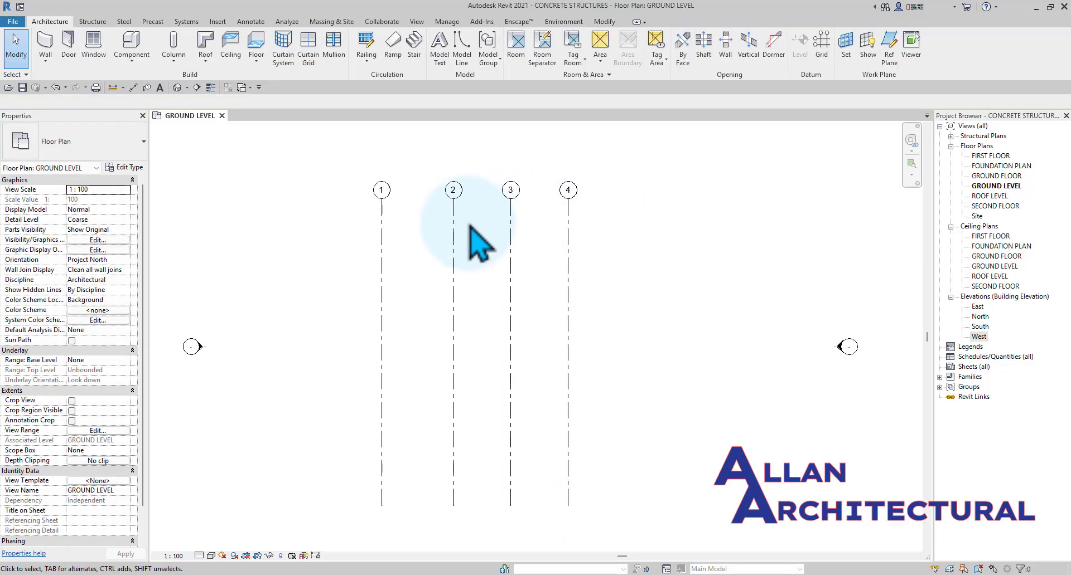
pyautogui.scroll(-2, 482, 224)
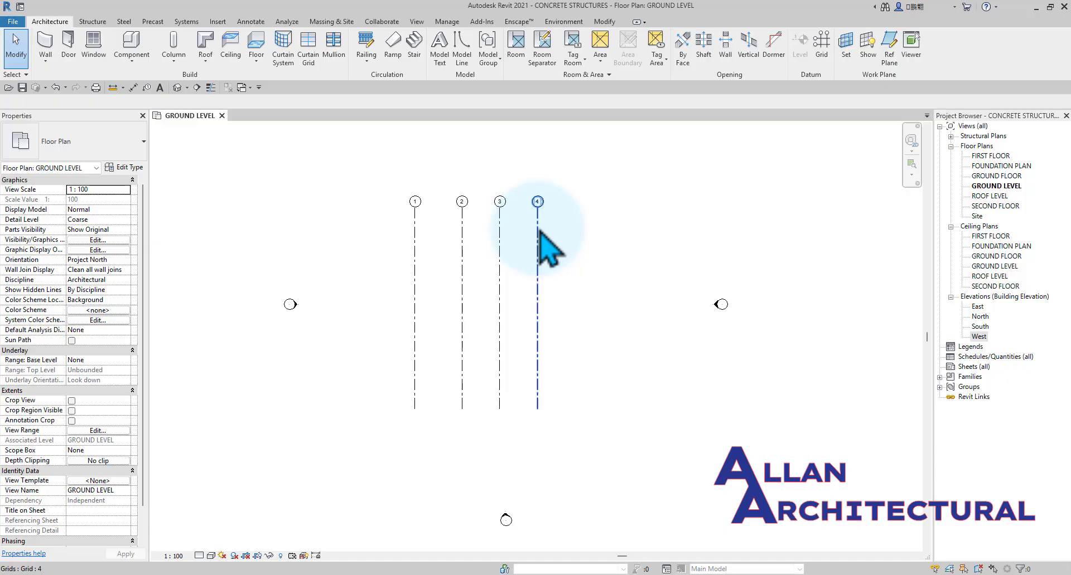
# Place a continuous aligned dimension across grids 1, 2, 3 and 4.
pyautogui.scroll(4, 441, 269)
pyautogui.click(133, 89)
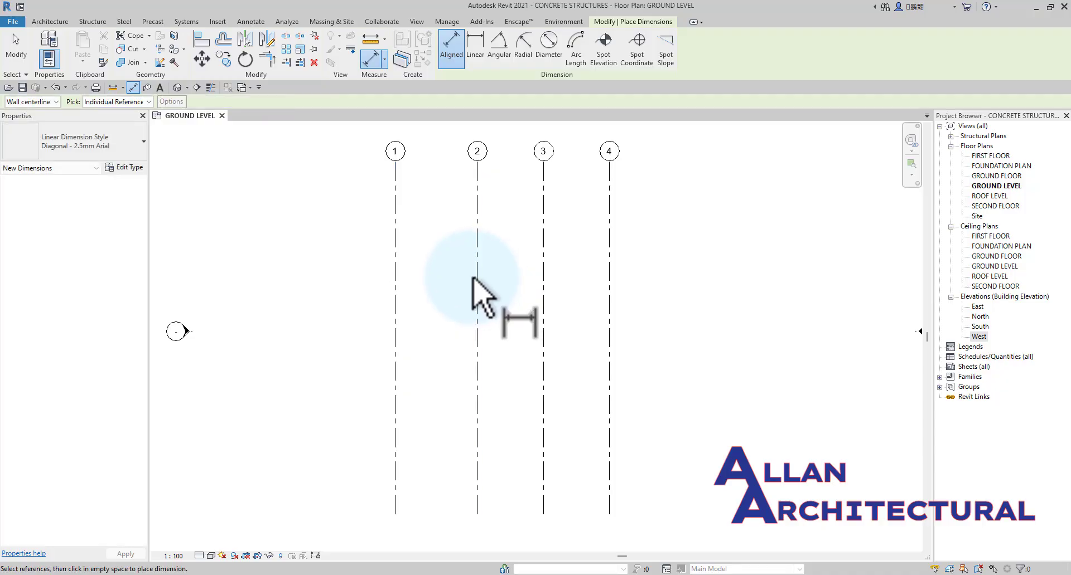
pyautogui.click(394, 298)
pyautogui.scroll(2, 481, 279)
pyautogui.click(477, 284)
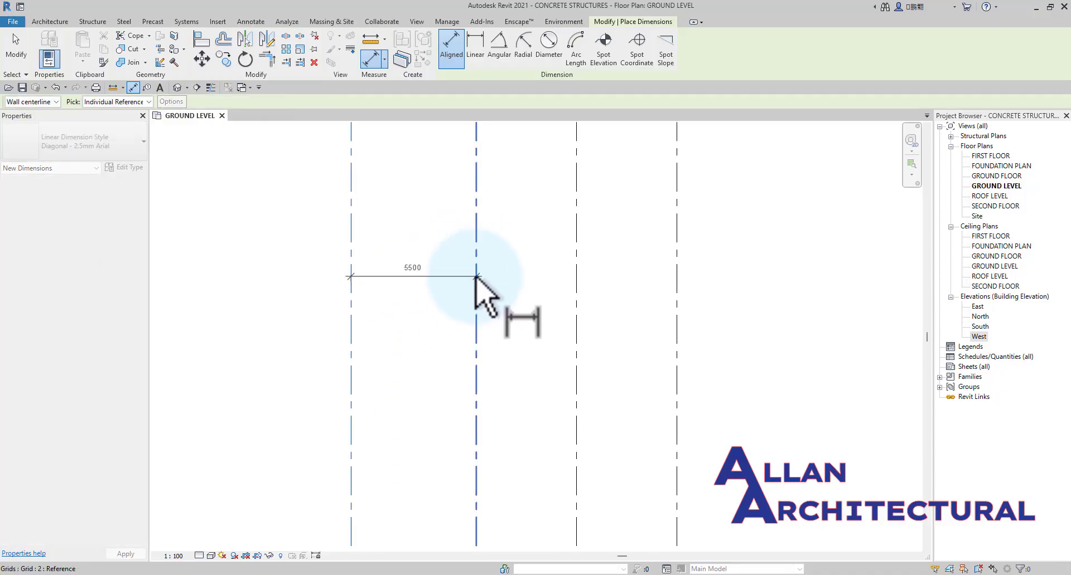
pyautogui.click(576, 289)
pyautogui.click(677, 279)
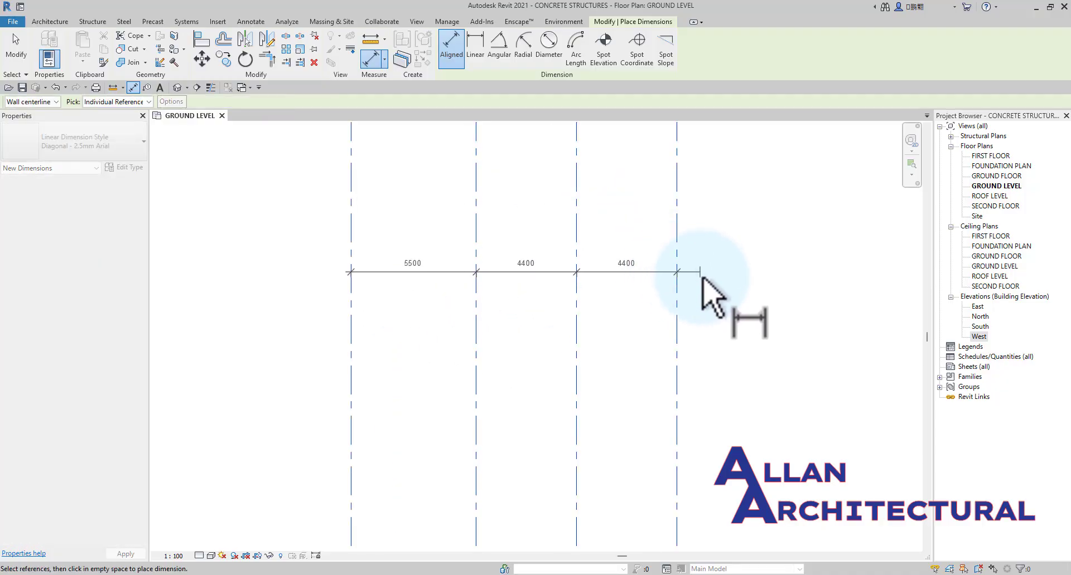
pyautogui.scroll(-1, 701, 277)
pyautogui.click(717, 304)
pyautogui.press('Escape')
pyautogui.press('Escape')
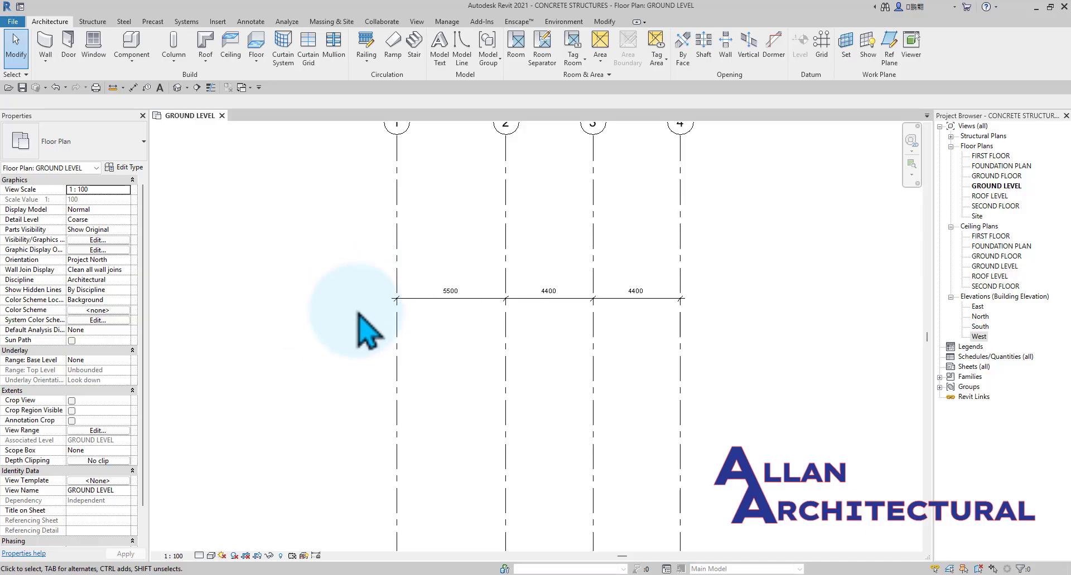
# Move grid 2 by setting its dimensioned spacing from grid 1 to 4000.
pyautogui.scroll(-3, 413, 313)
pyautogui.scroll(2, 450, 319)
pyautogui.click(480, 334)
pyautogui.scroll(1, 466, 308)
pyautogui.scroll(1, 439, 302)
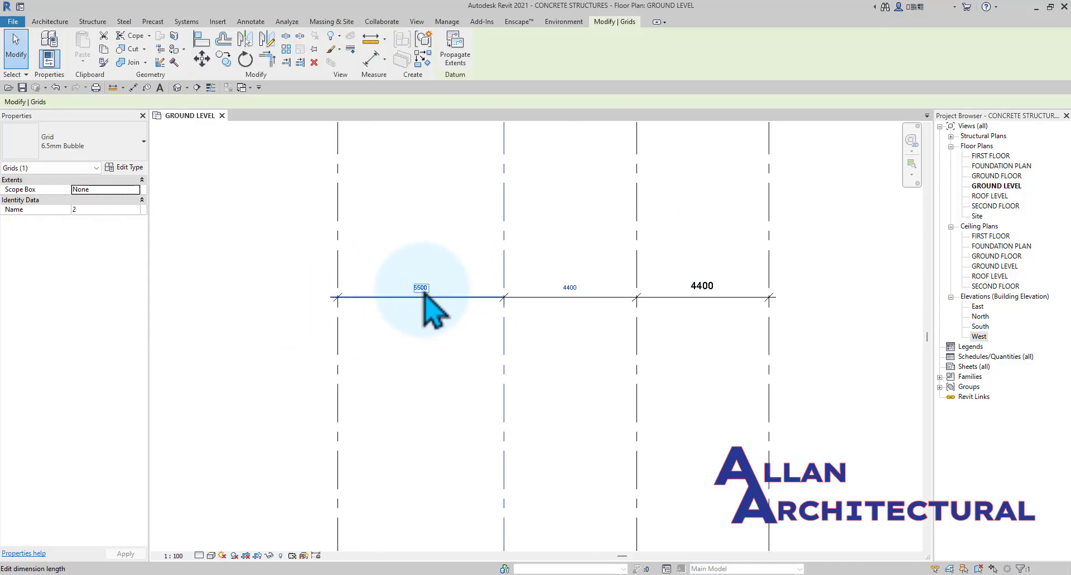
pyautogui.click(441, 285)
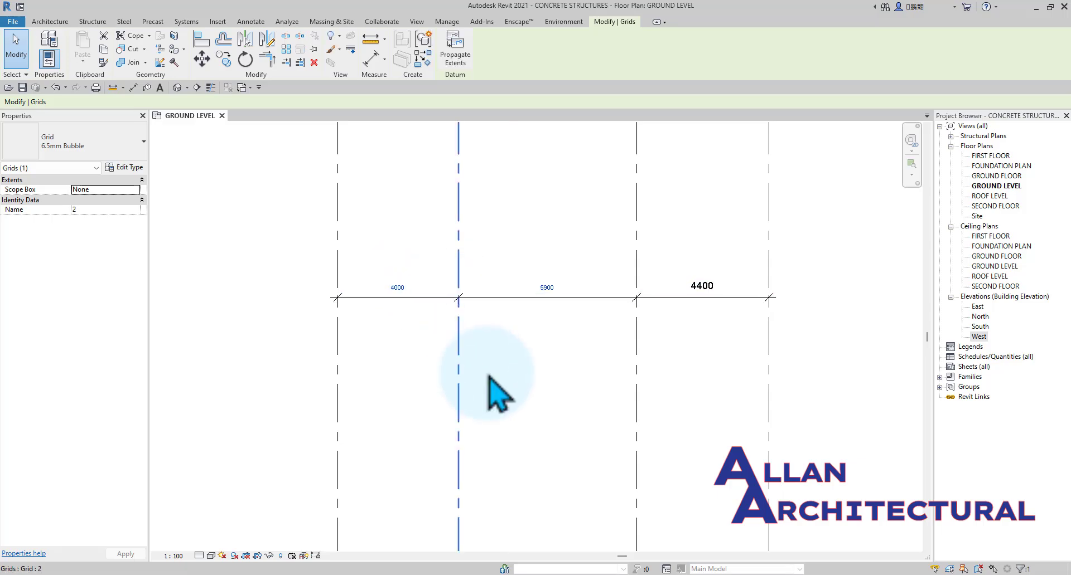
# Move grid 3 by setting its dimensioned spacing from grid 2 to 4000.
pyautogui.click(530, 374)
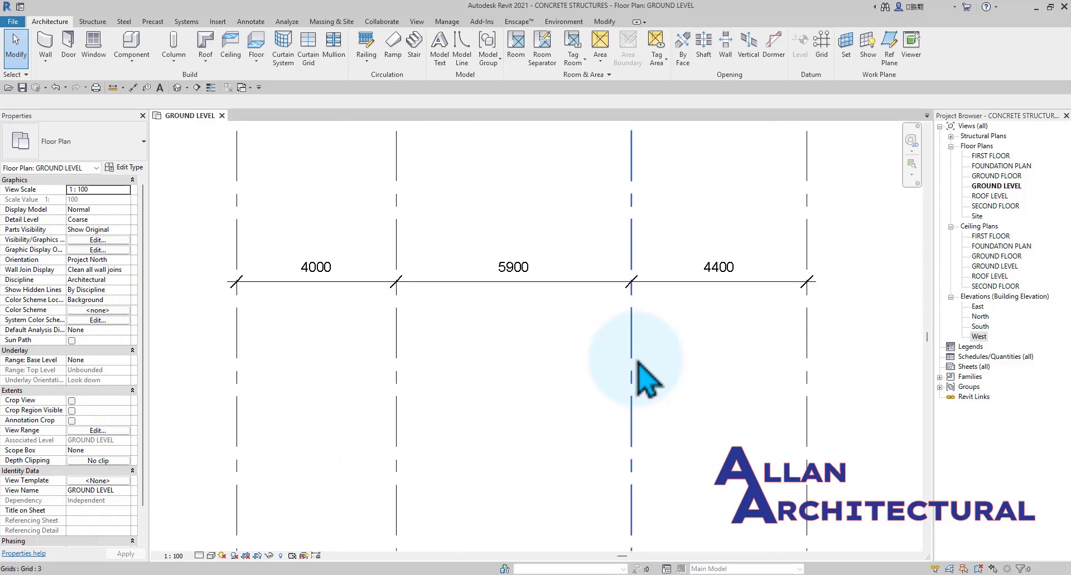
pyautogui.click(636, 360)
pyautogui.scroll(1, 636, 348)
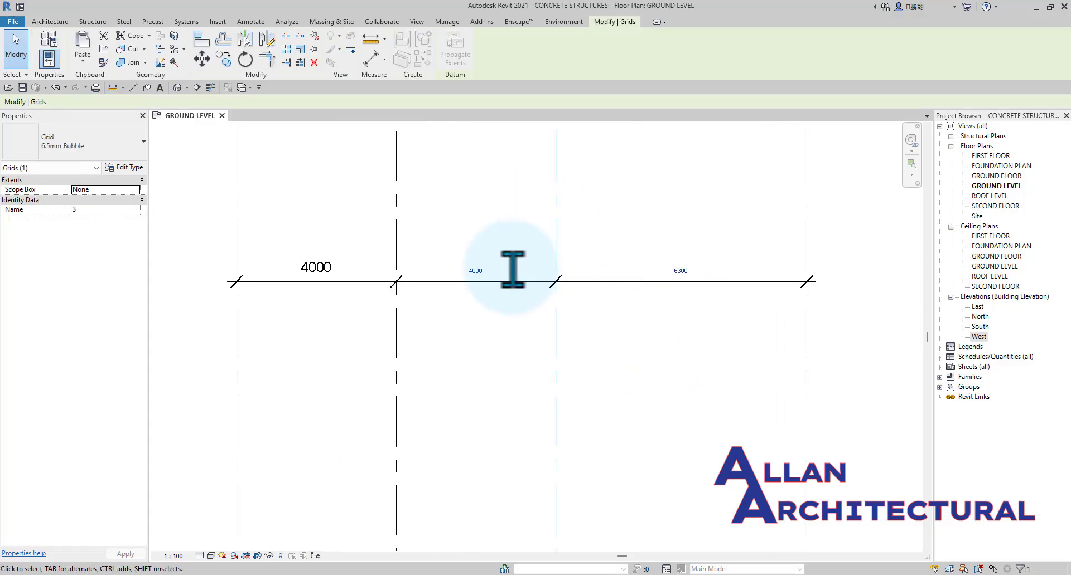
pyautogui.click(524, 354)
pyautogui.scroll(-2, 510, 329)
pyautogui.moveTo(535, 331); pyautogui.dragTo(461, 346, button='middle')
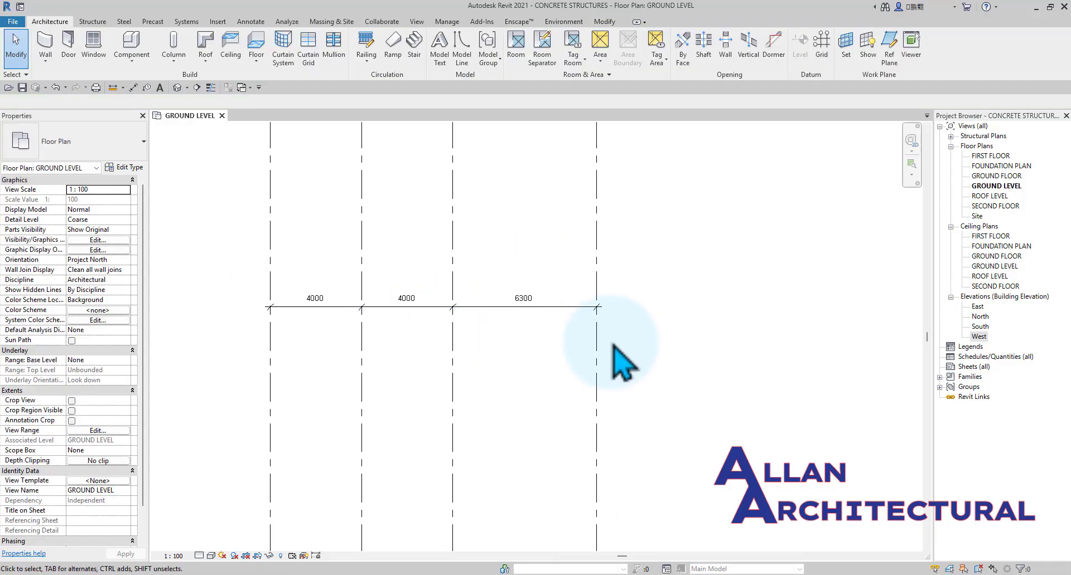
# Move grid 4 by setting its dimensioned spacing from grid 3 to 4000.
pyautogui.click(600, 357)
pyautogui.scroll(1, 525, 310)
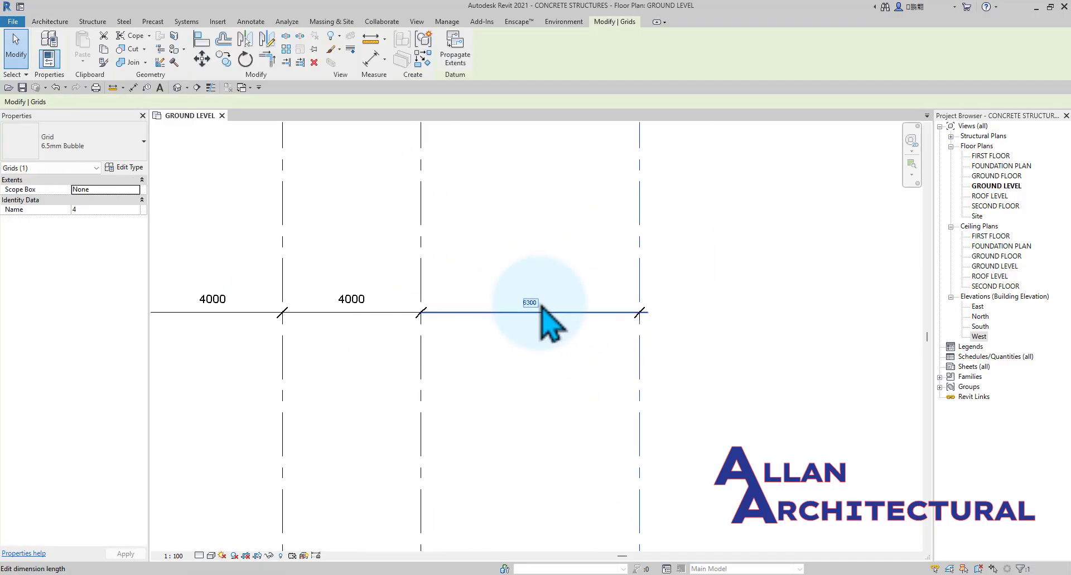
pyautogui.click(529, 301)
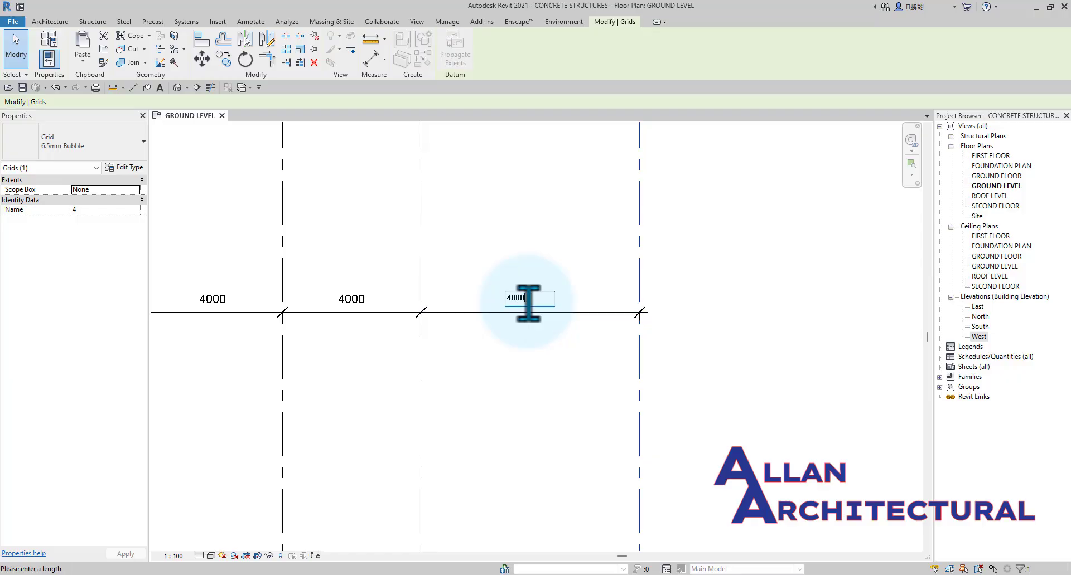
pyautogui.press('Return')
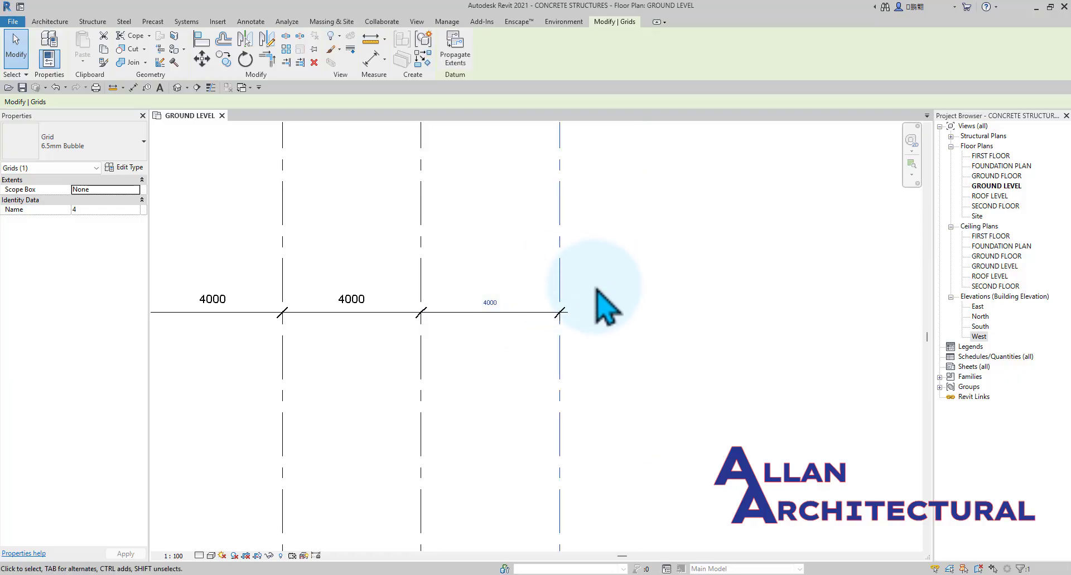
pyautogui.scroll(-3, 595, 287)
pyautogui.click(647, 289)
pyautogui.scroll(-1, 552, 291)
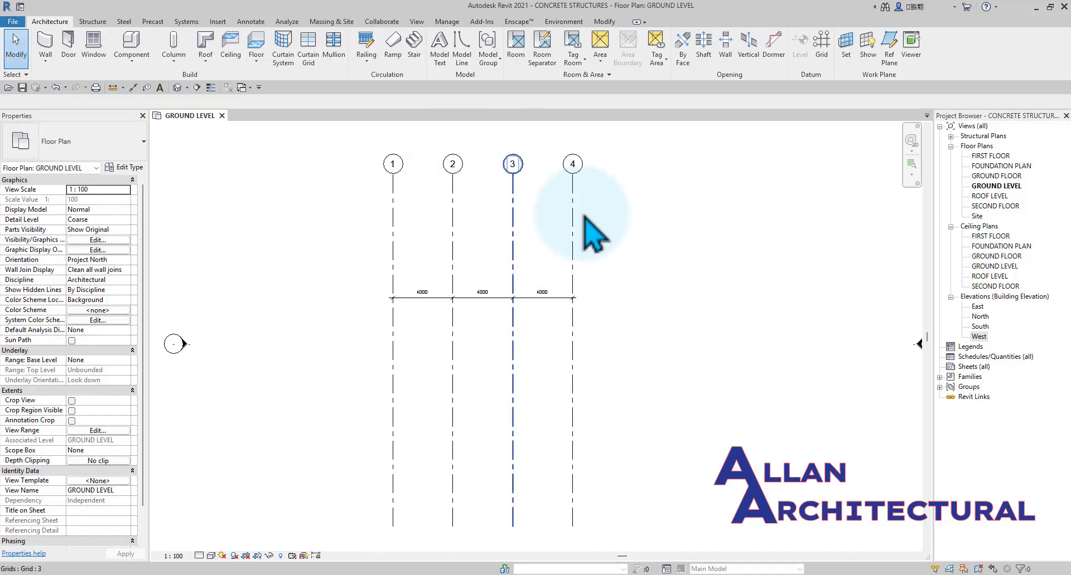
# Move grids 1 to 4 and their dimension together to the right, closer to the centre of the elevation markers.
pyautogui.scroll(-4, 545, 306)
pyautogui.moveTo(554, 240); pyautogui.dragTo(441, 378)
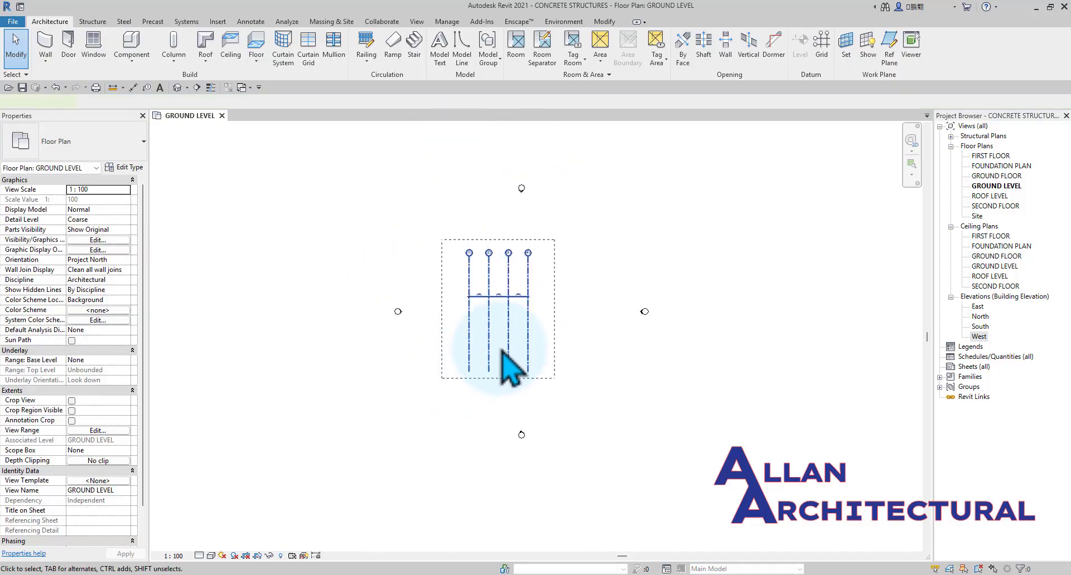
pyautogui.scroll(2, 499, 347)
pyautogui.scroll(-2, 525, 316)
pyautogui.scroll(2, 559, 316)
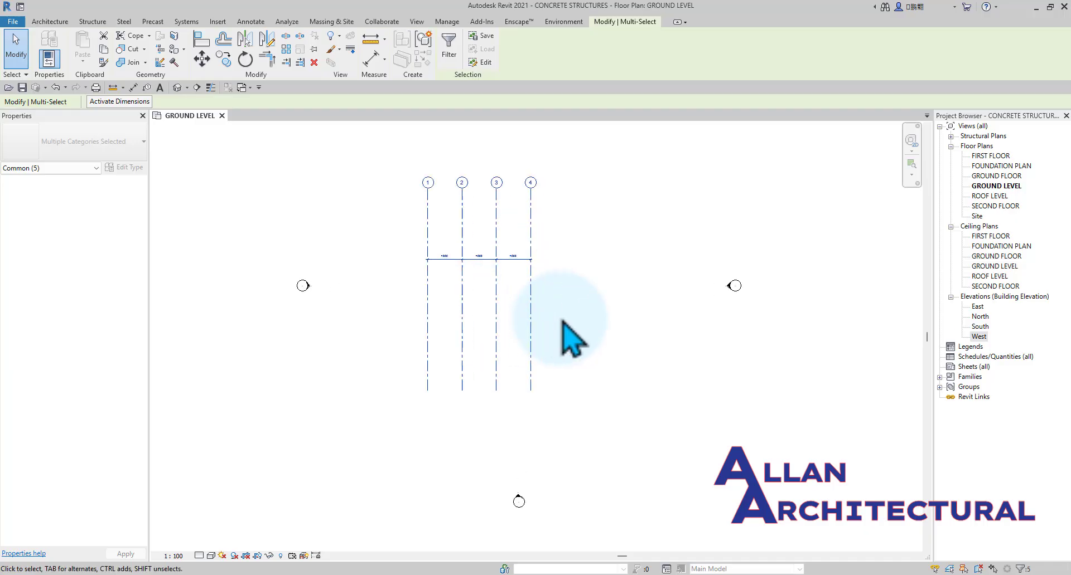
pyautogui.scroll(-2, 591, 315)
pyautogui.moveTo(574, 326); pyautogui.dragTo(515, 355, button='middle')
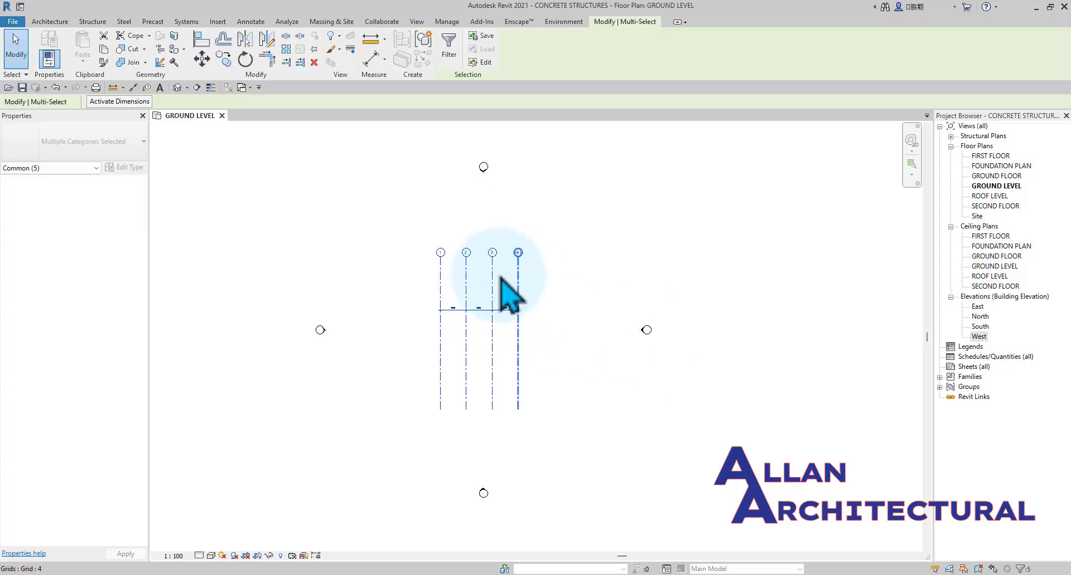
pyautogui.scroll(2, 509, 279)
pyautogui.click(707, 230)
pyautogui.scroll(-2, 574, 315)
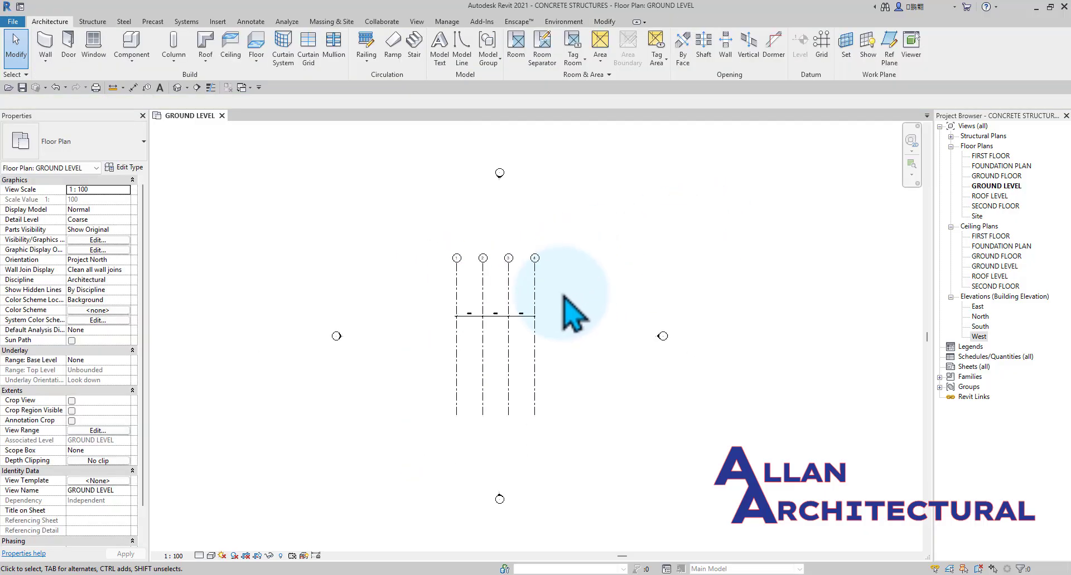
# Draw a horizontal grid line from right to left across grids 1 to 4, just above the dimension line.
pyautogui.click(818, 54)
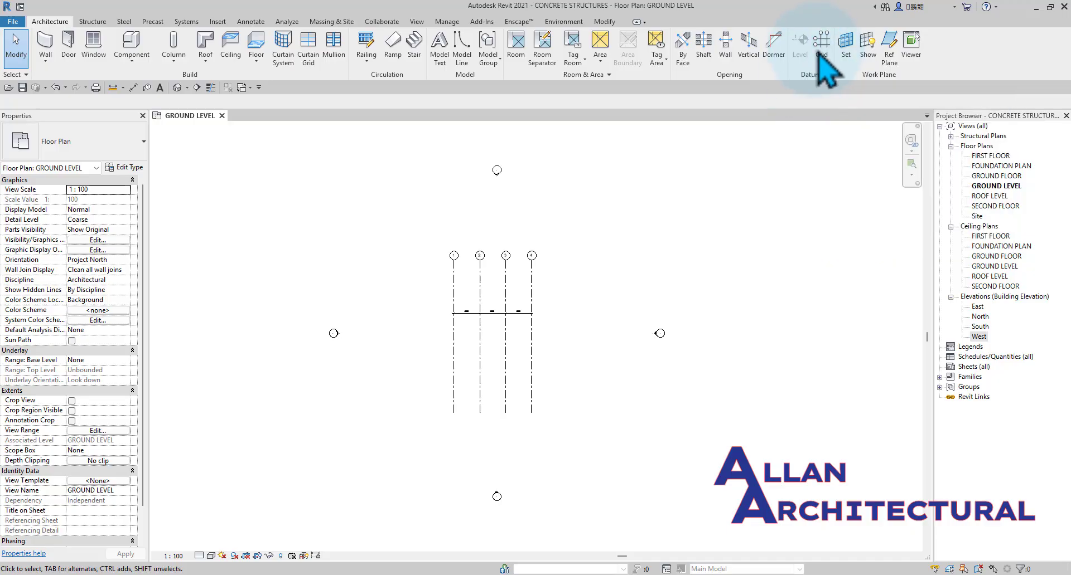
pyautogui.scroll(2, 493, 284)
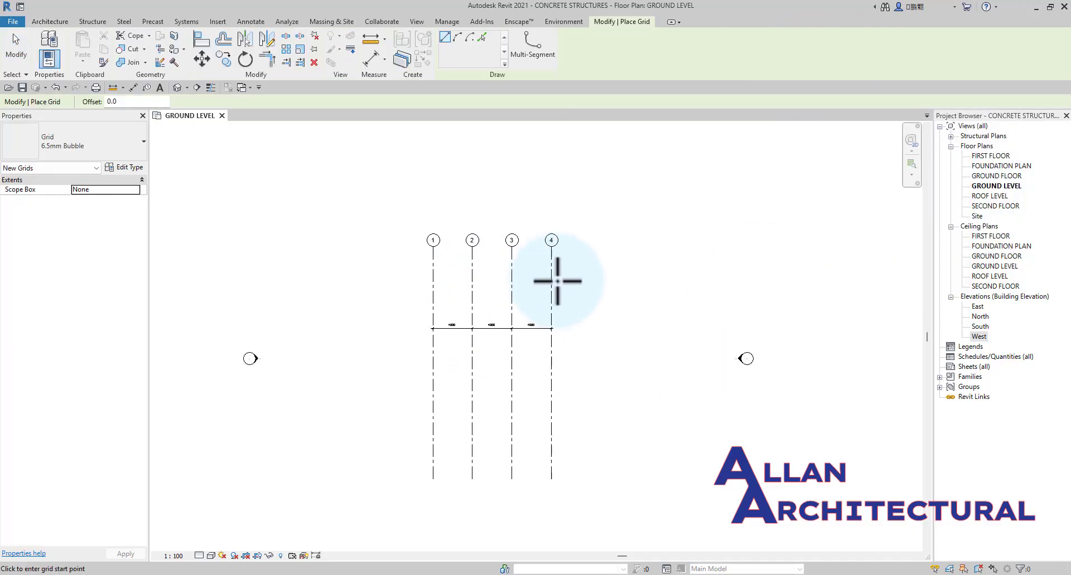
pyautogui.click(623, 304)
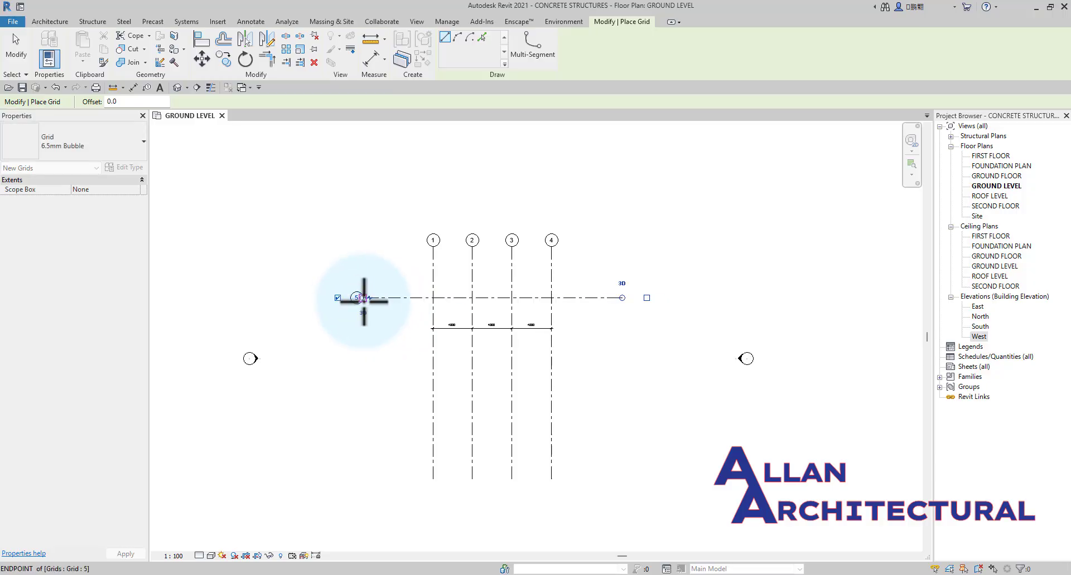
pyautogui.click(363, 298)
pyautogui.press('Escape')
pyautogui.press('Escape')
pyautogui.scroll(2, 390, 303)
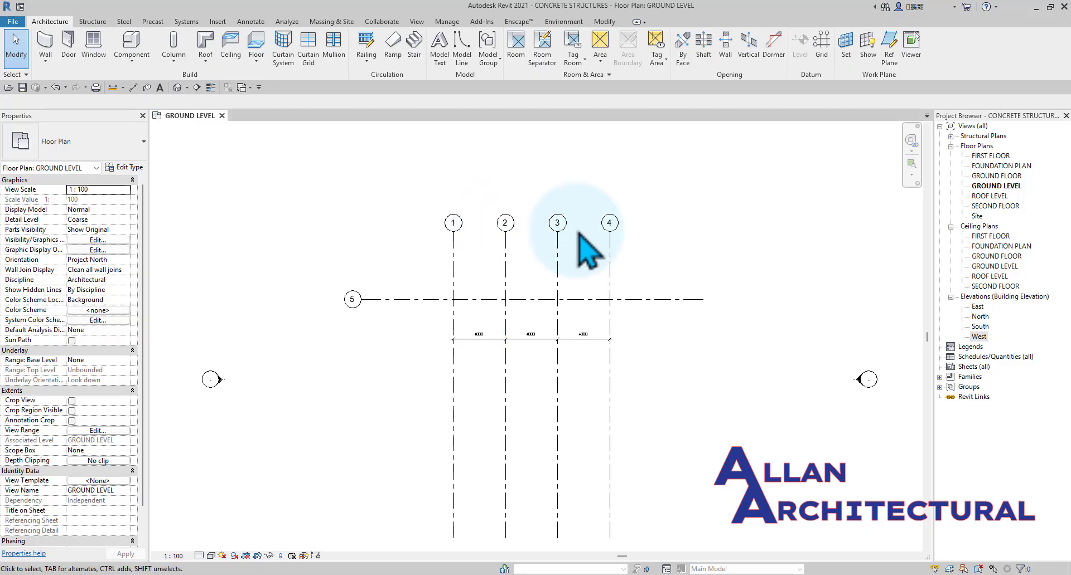
# Rename the horizontal grid line as A.
pyautogui.click(358, 306)
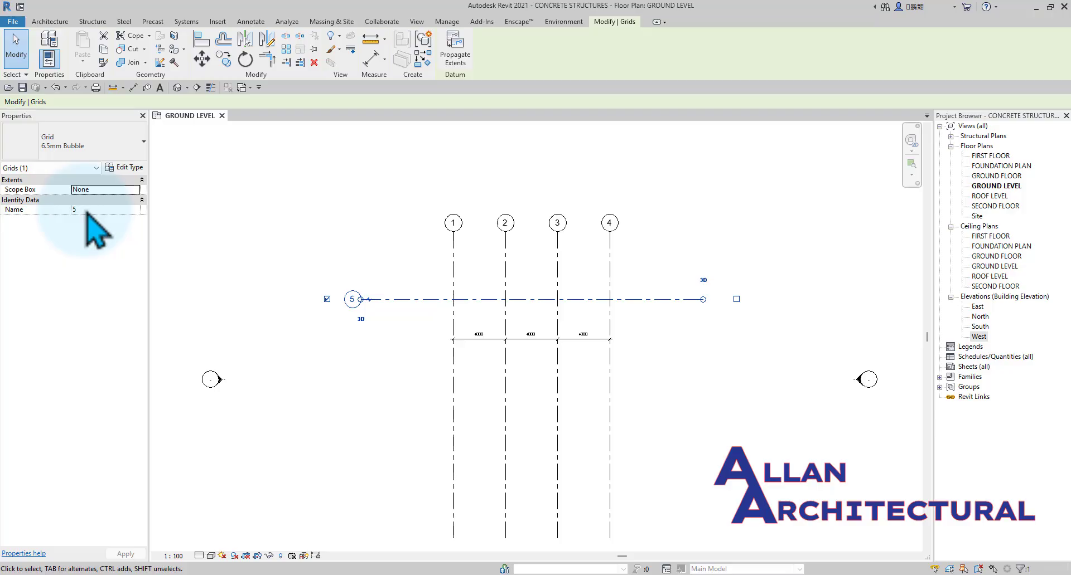
pyautogui.click(401, 262)
pyautogui.scroll(1, 393, 299)
pyautogui.click(392, 300)
pyautogui.scroll(2, 327, 298)
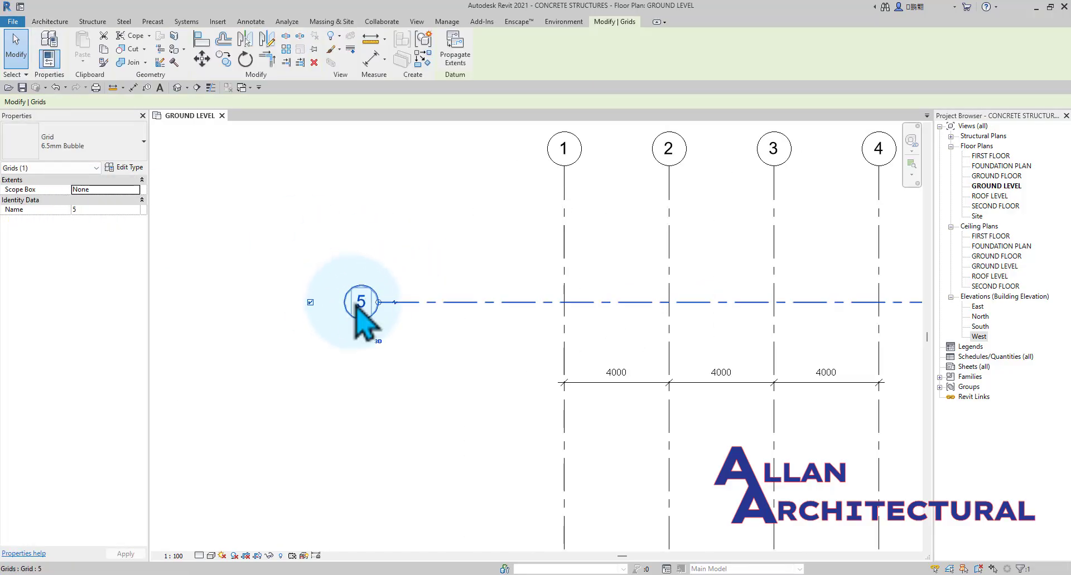
pyautogui.click(358, 303)
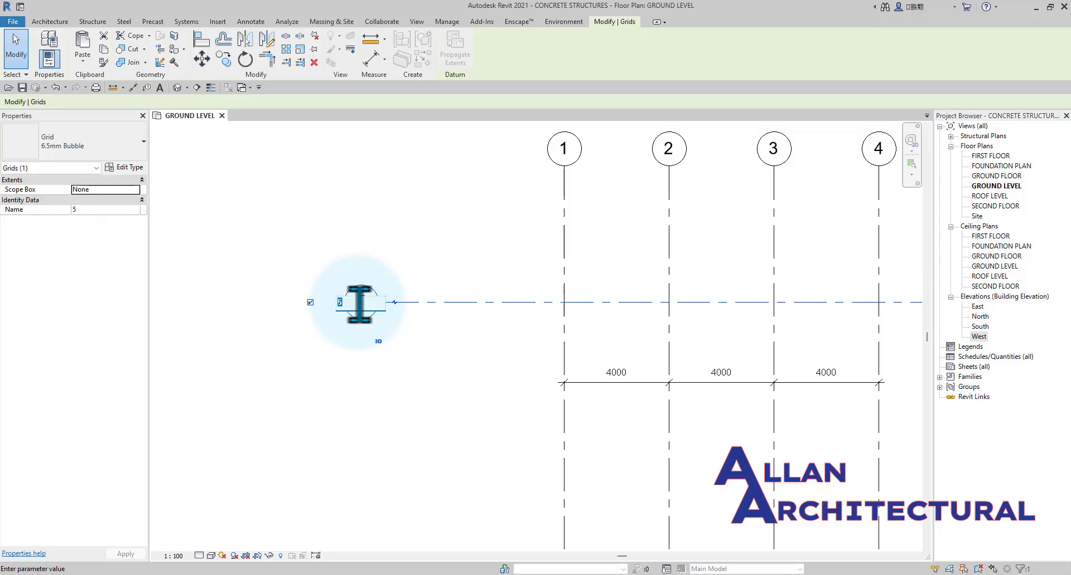
pyautogui.click(401, 236)
pyautogui.click(404, 248)
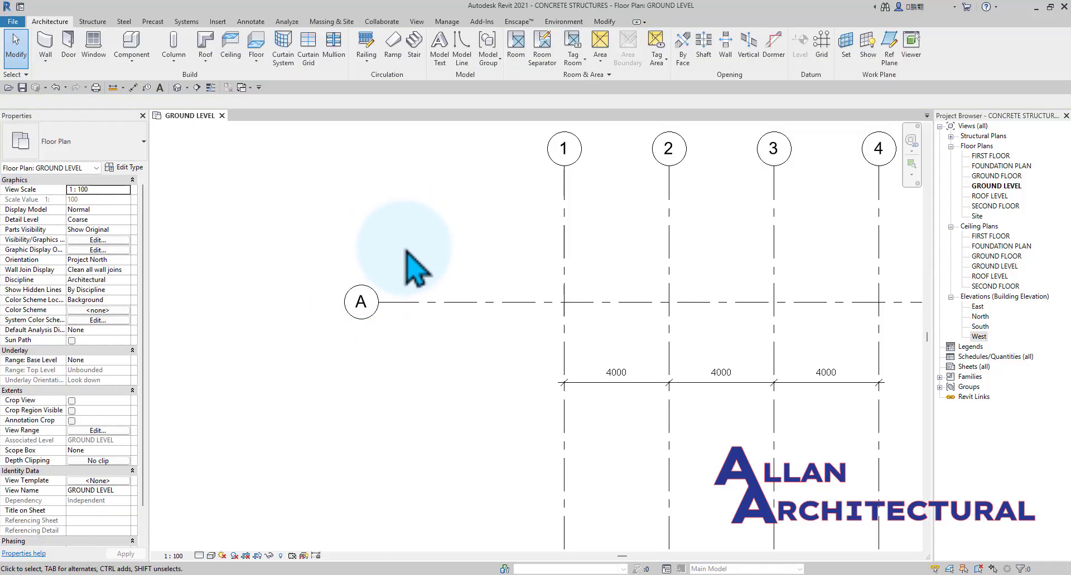
# Draw horizontal grid B about 4000 below grid A, with both ends aligned to grid A.
pyautogui.scroll(-3, 410, 256)
pyautogui.scroll(2, 536, 262)
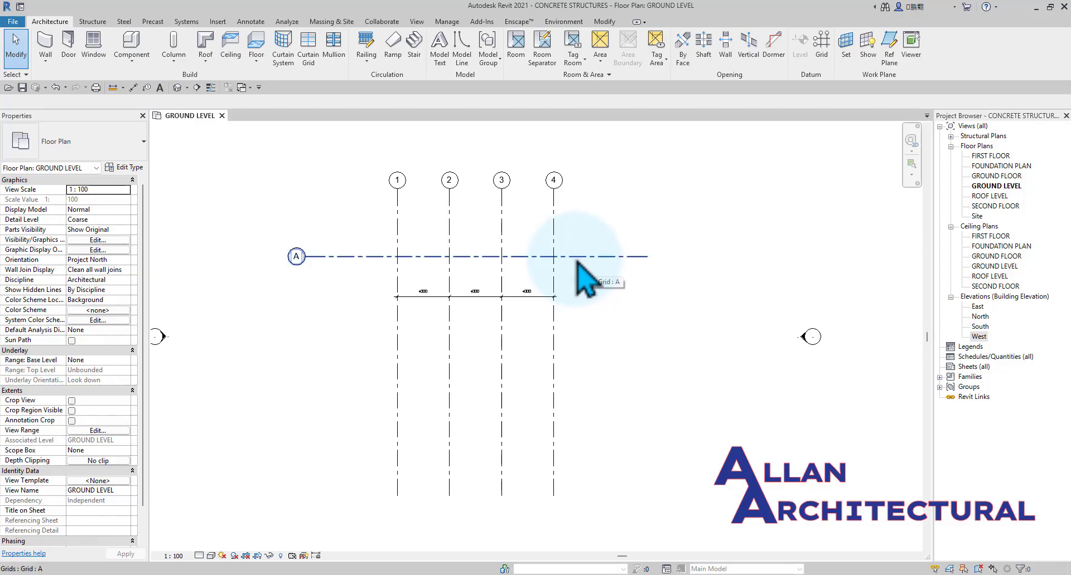
pyautogui.click(822, 44)
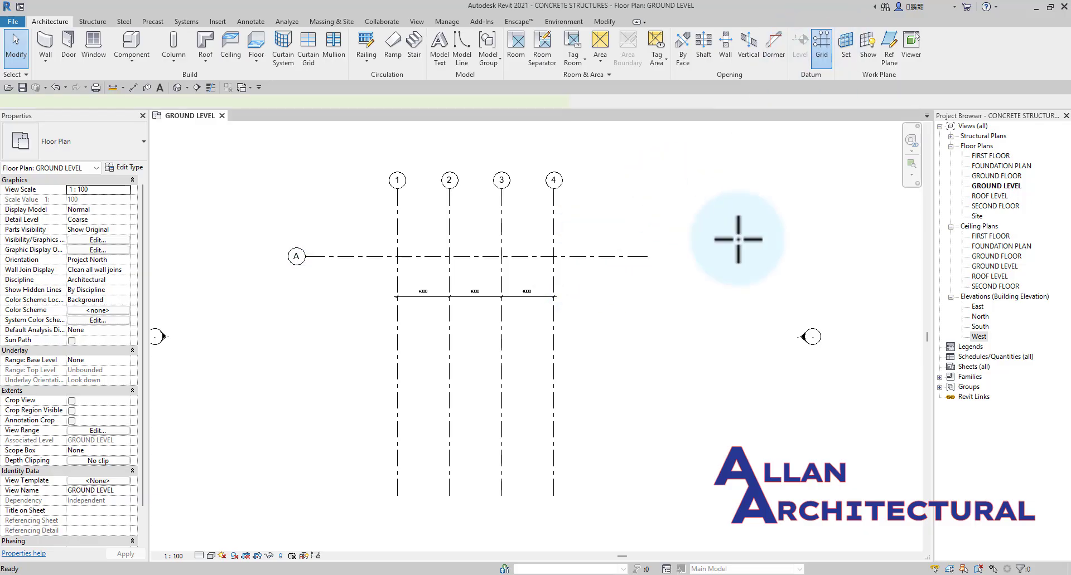
pyautogui.click(646, 309)
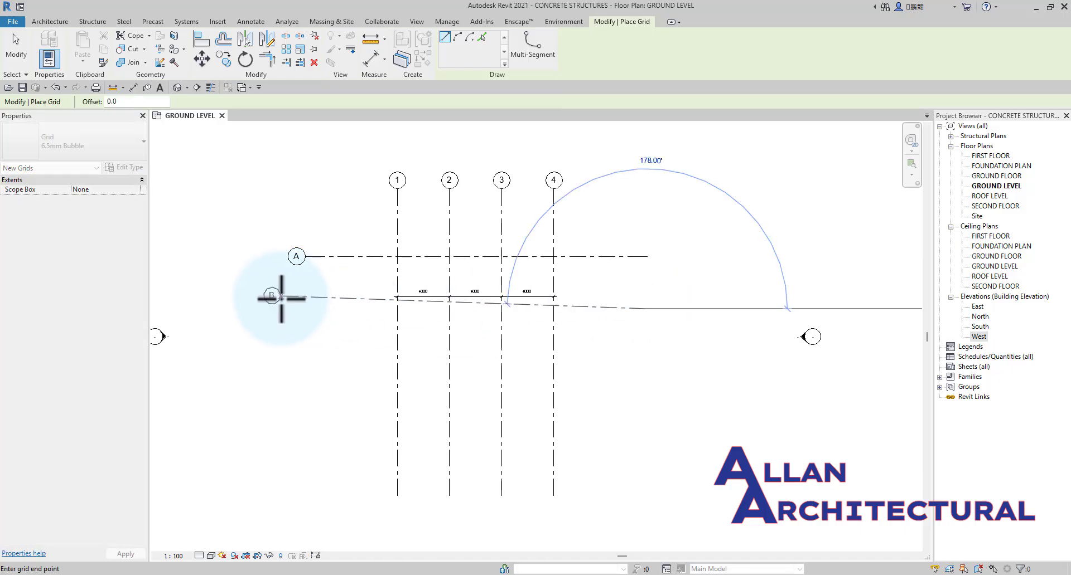
pyautogui.click(304, 308)
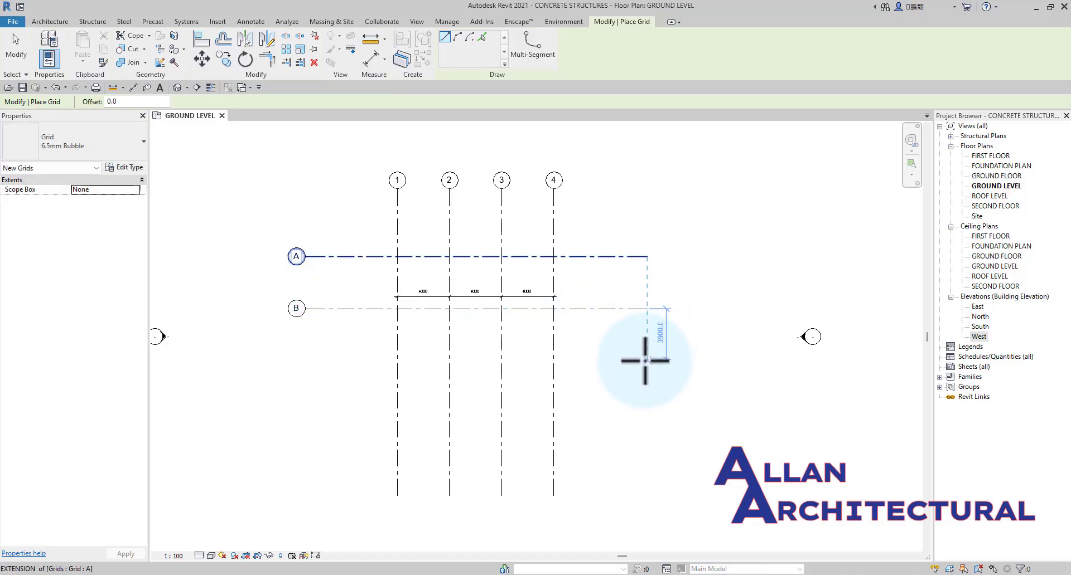
# Draw horizontal grid C 4000 below grid B, with both ends aligned to the grids above.
pyautogui.click(645, 361)
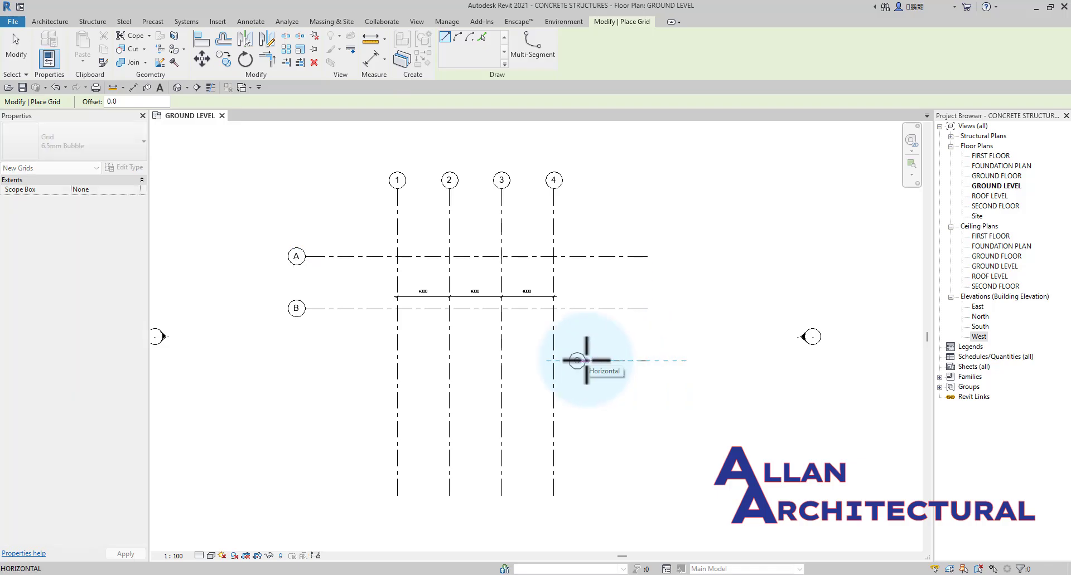
pyautogui.click(305, 362)
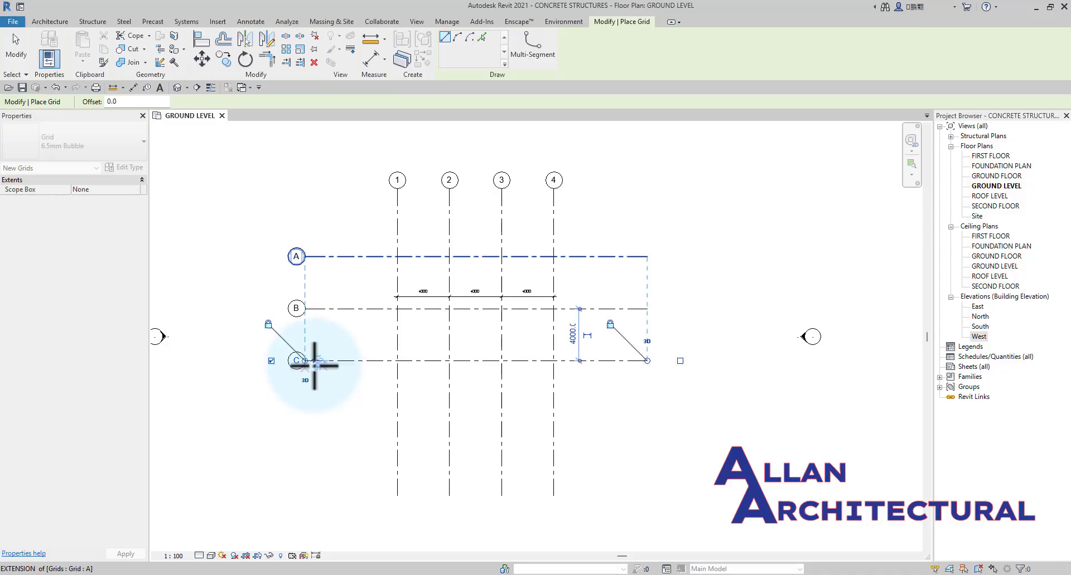
pyautogui.press('Escape')
pyautogui.scroll(3, 559, 265)
pyautogui.press('Escape')
pyautogui.scroll(-3, 566, 274)
pyautogui.scroll(1, 486, 304)
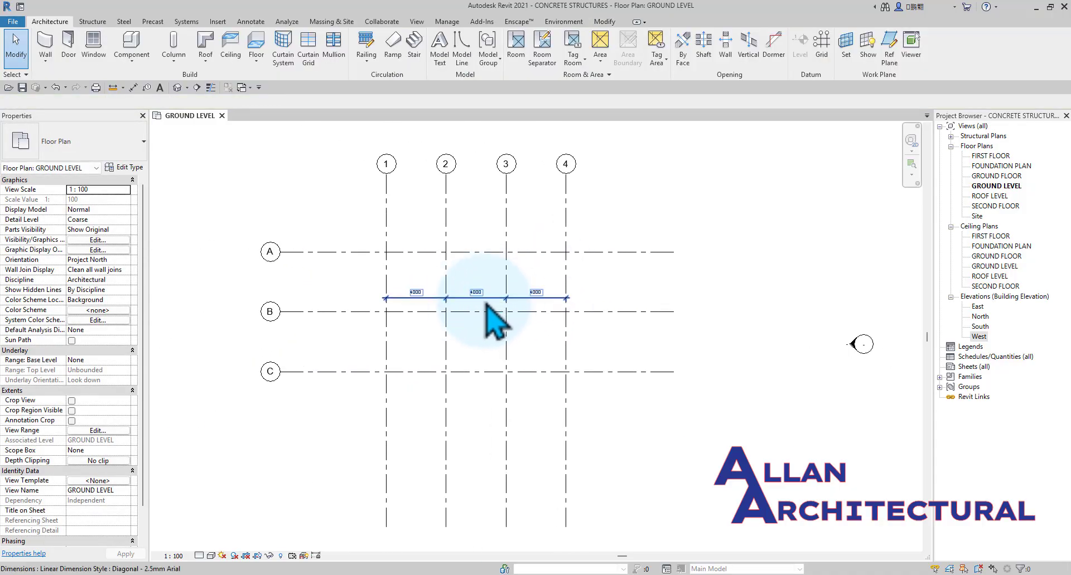
# Delete the continuous dimension across grids 1 to 4.
pyautogui.click(486, 304)
pyautogui.press('Delete')
pyautogui.scroll(-2, 485, 306)
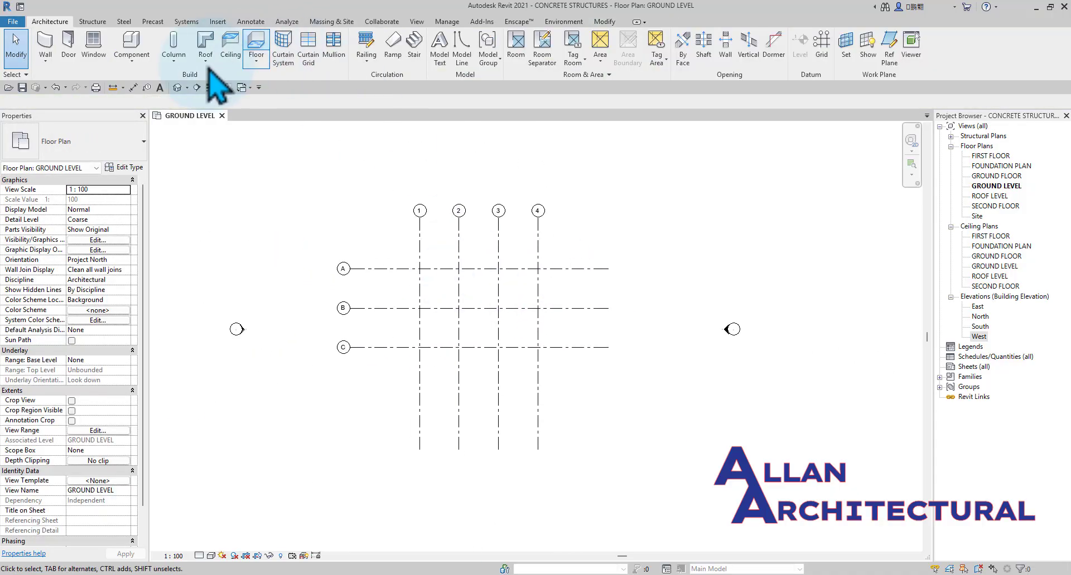
# Place a continuous aligned dimension across grids A, B and C, between grids 1 and 2.
pyautogui.click(134, 87)
pyautogui.scroll(2, 441, 292)
pyautogui.click(440, 257)
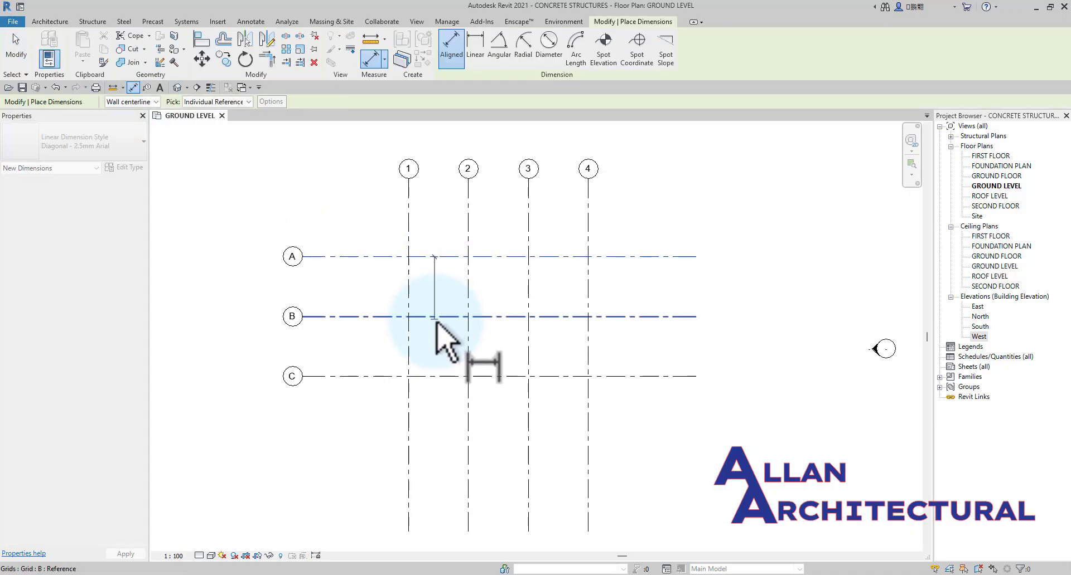
pyautogui.click(441, 316)
pyautogui.scroll(2, 453, 390)
pyautogui.scroll(2, 438, 426)
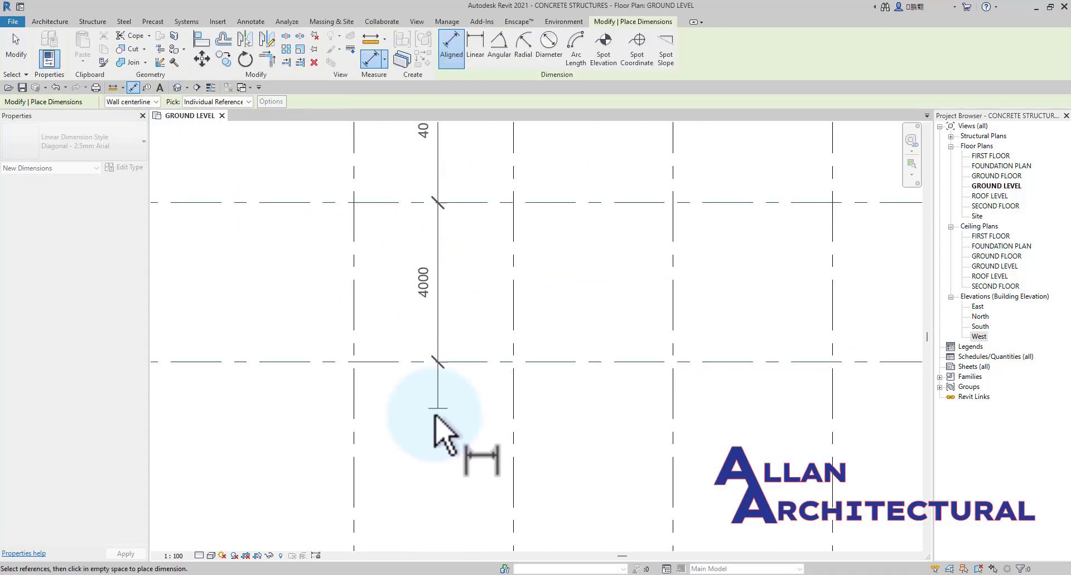
pyautogui.click(433, 418)
pyautogui.scroll(-3, 435, 400)
pyautogui.press('Escape')
pyautogui.press('Escape')
pyautogui.scroll(2, 448, 301)
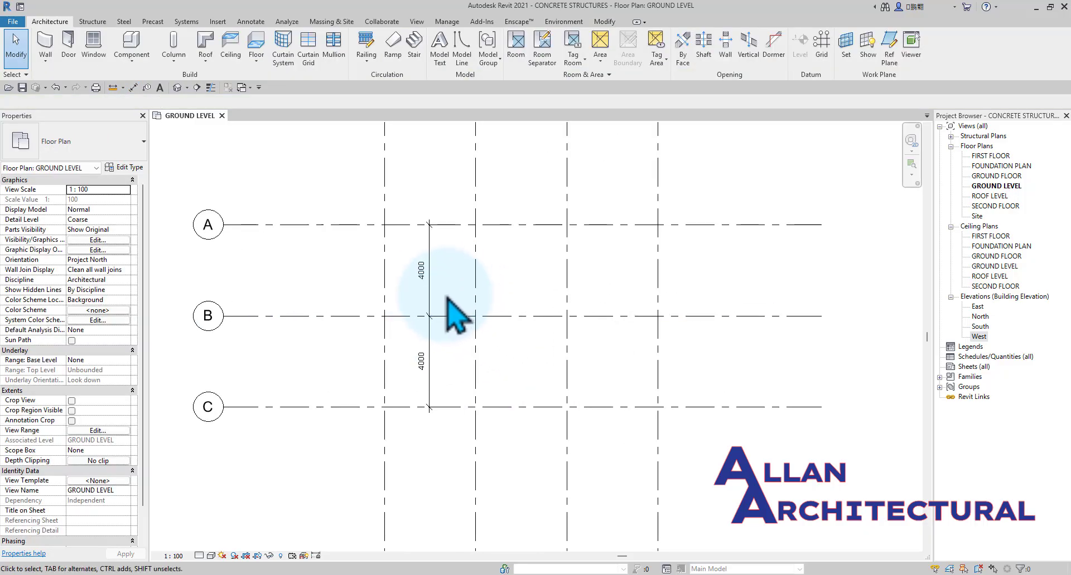
# Delete the continuous dimension across grids A, B and C.
pyautogui.click(438, 315)
pyautogui.press('Delete')
pyautogui.scroll(-4, 468, 335)
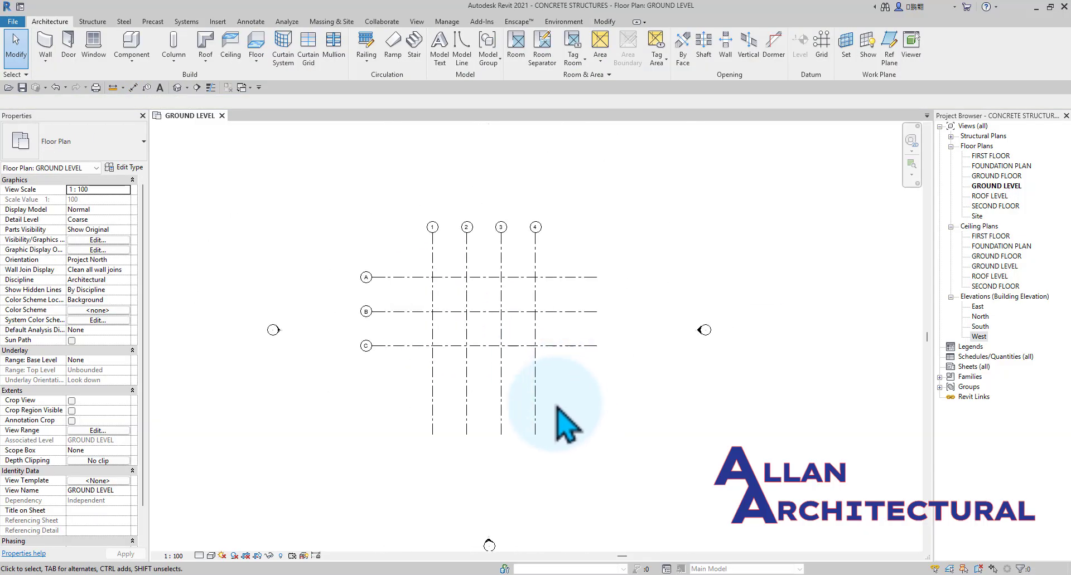
# Shorten vertical grids 1 to 4 together by raising the lower end of grid 4 slightly toward grid C.
pyautogui.click(535, 418)
pyautogui.scroll(1, 536, 424)
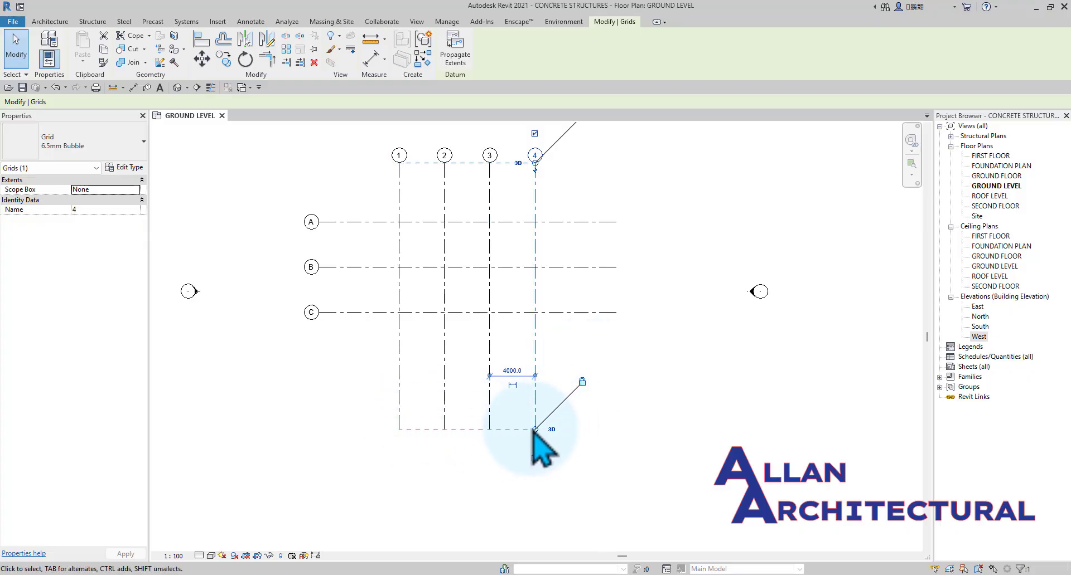
pyautogui.scroll(1, 534, 435)
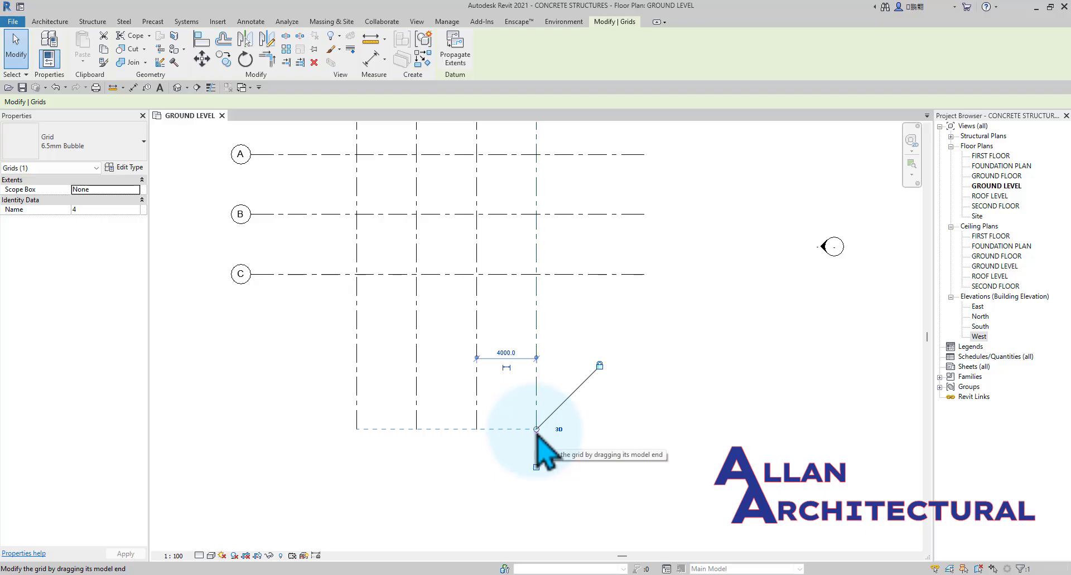
pyautogui.moveTo(537, 430); pyautogui.dragTo(537, 406)
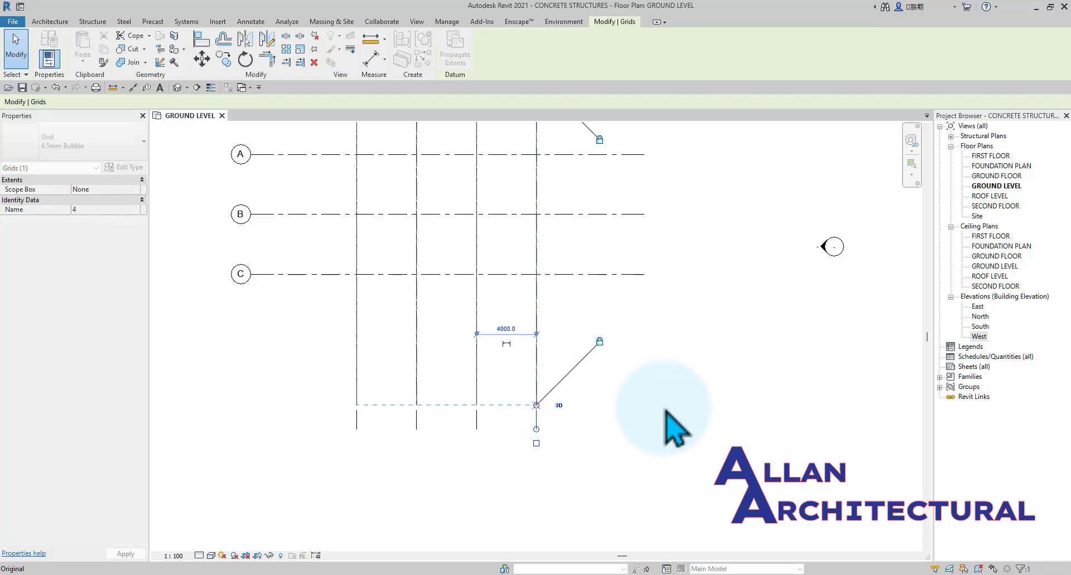
pyautogui.click(673, 404)
pyautogui.scroll(-2, 623, 381)
pyautogui.moveTo(619, 355); pyautogui.dragTo(590, 349, button='middle')
pyautogui.scroll(1, 546, 333)
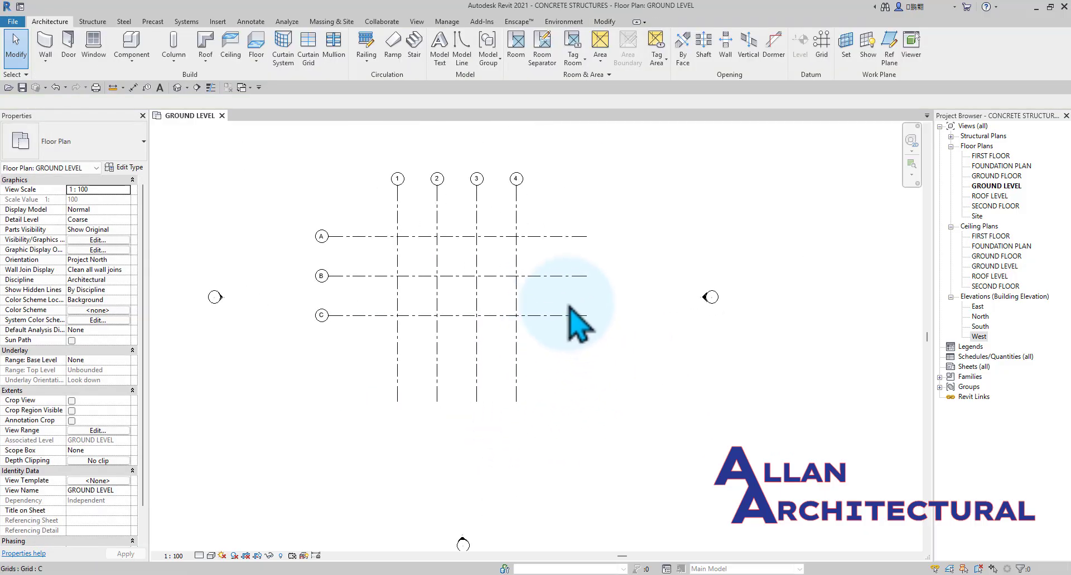
# Extend the right ends of horizontal grids A, B and C together slightly farther beyond grid 4.
pyautogui.click(574, 316)
pyautogui.scroll(1, 609, 310)
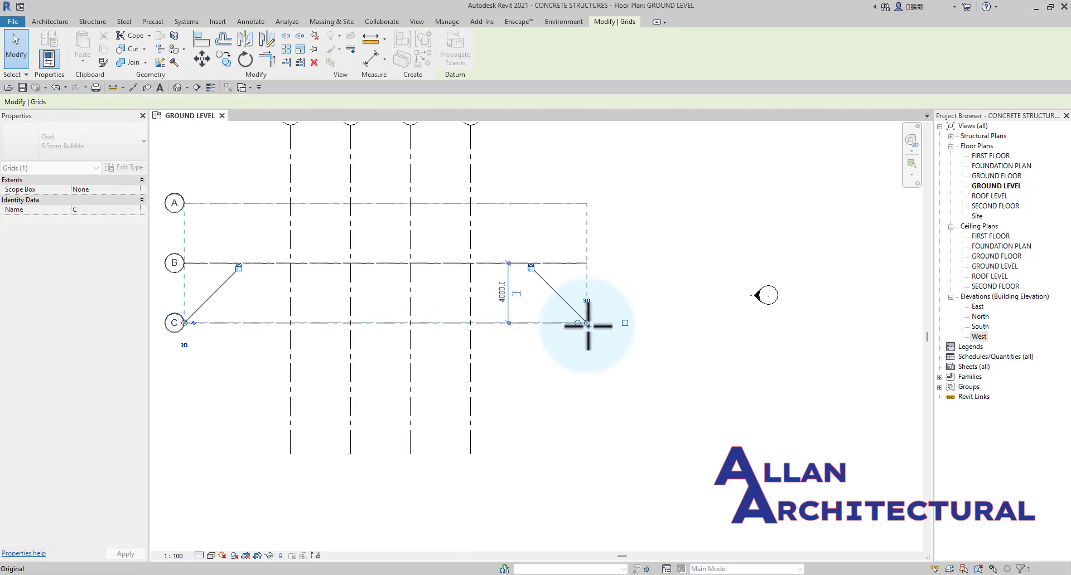
pyautogui.click(545, 358)
# Move all seven grids together downward so the layout sits roughly centred between the four elevation markers.
pyautogui.scroll(-2, 557, 346)
pyautogui.moveTo(609, 172); pyautogui.dragTo(334, 460)
pyautogui.scroll(-1, 333, 461)
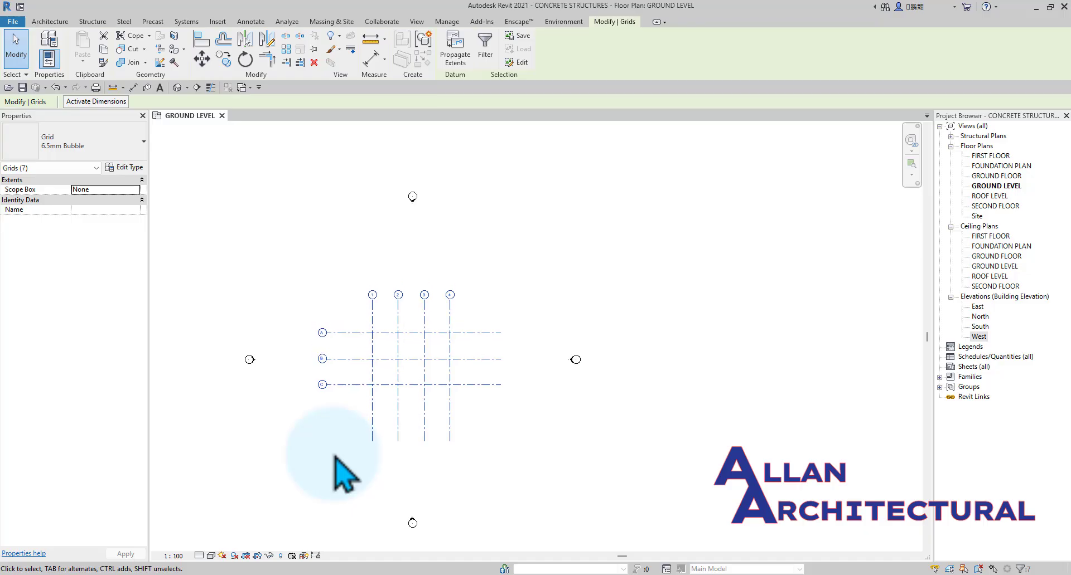
pyautogui.press('Right')
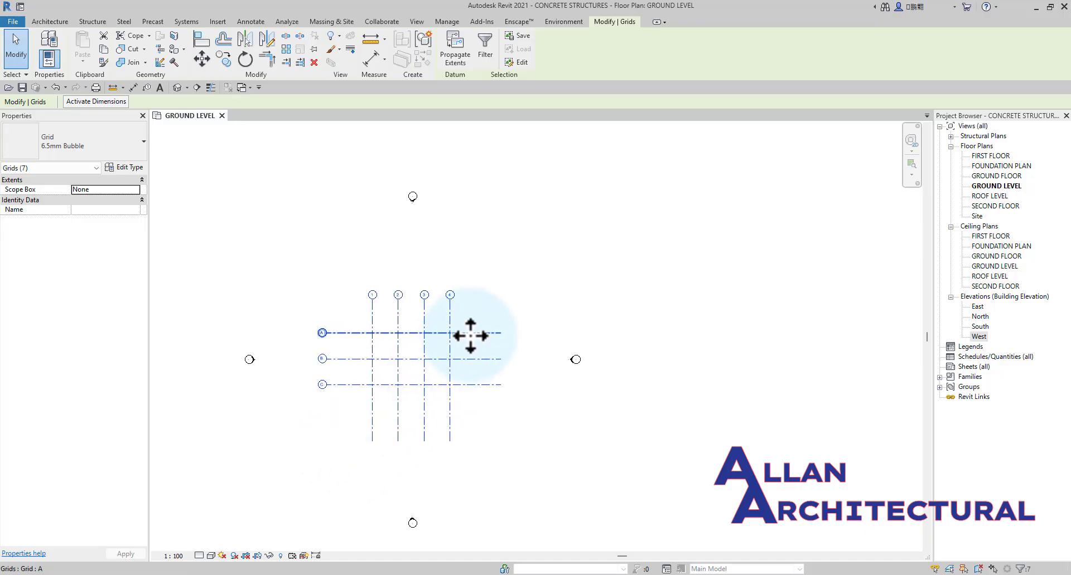
pyautogui.click(525, 334)
pyautogui.scroll(4, 412, 346)
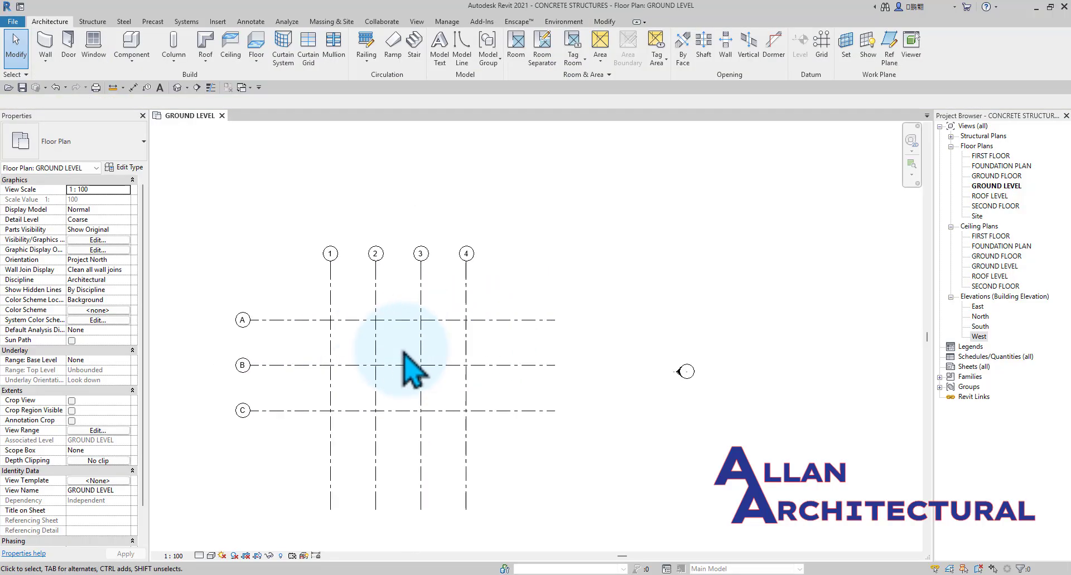
# Show grid C's bubble at its right end and hide the one at its left end.
pyautogui.moveTo(482, 397); pyautogui.dragTo(430, 424, button='middle')
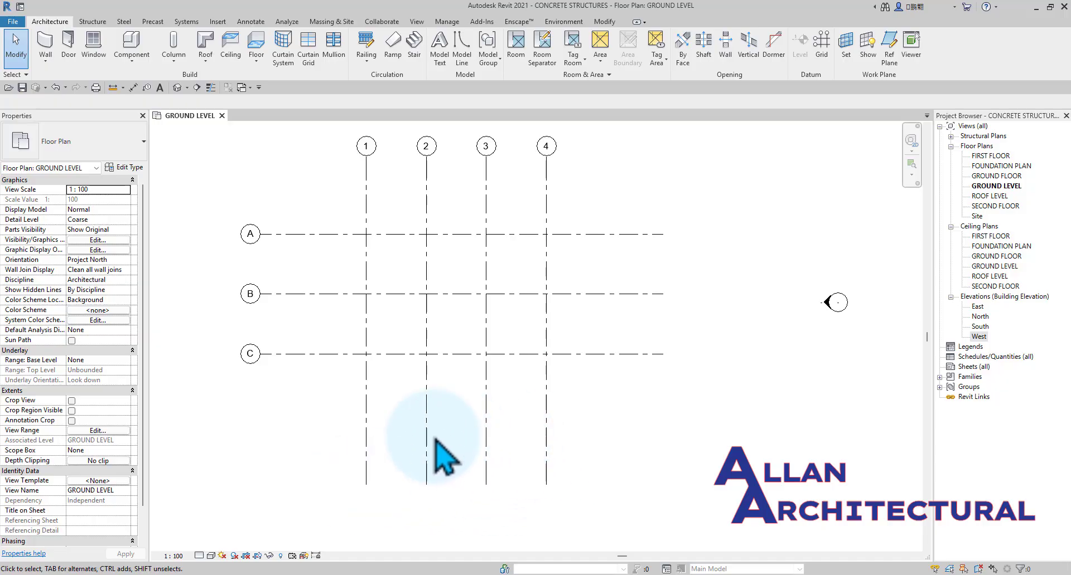
pyautogui.scroll(-1, 442, 454)
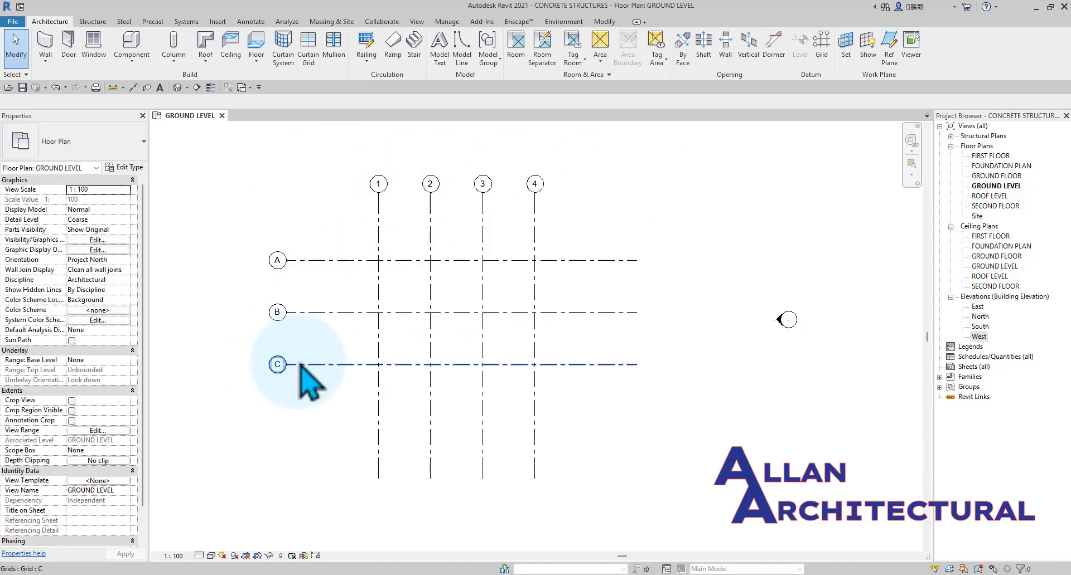
pyautogui.click(271, 363)
pyautogui.scroll(2, 272, 372)
pyautogui.scroll(-1, 528, 375)
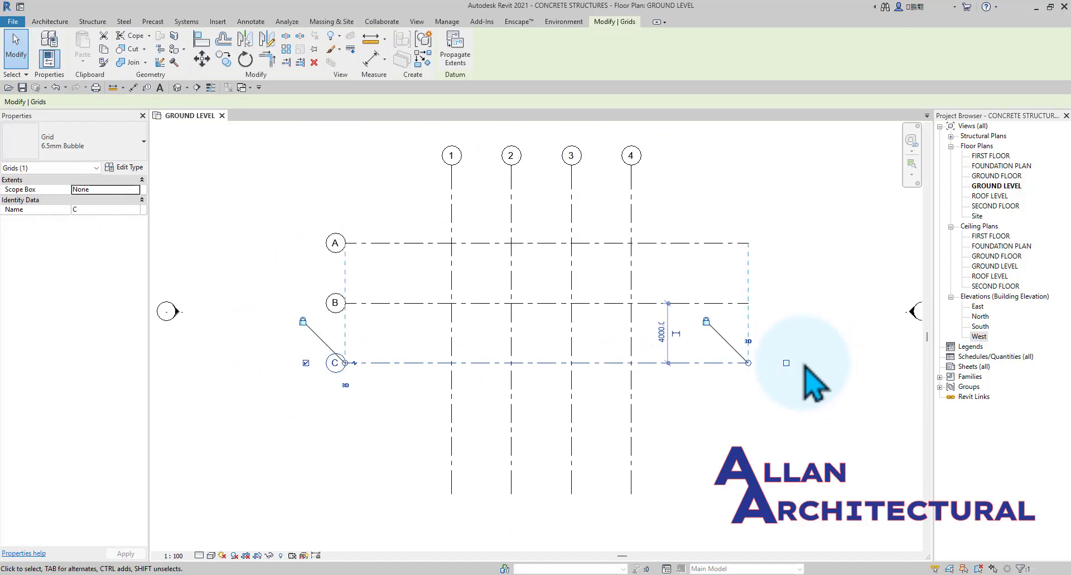
pyautogui.scroll(2, 776, 374)
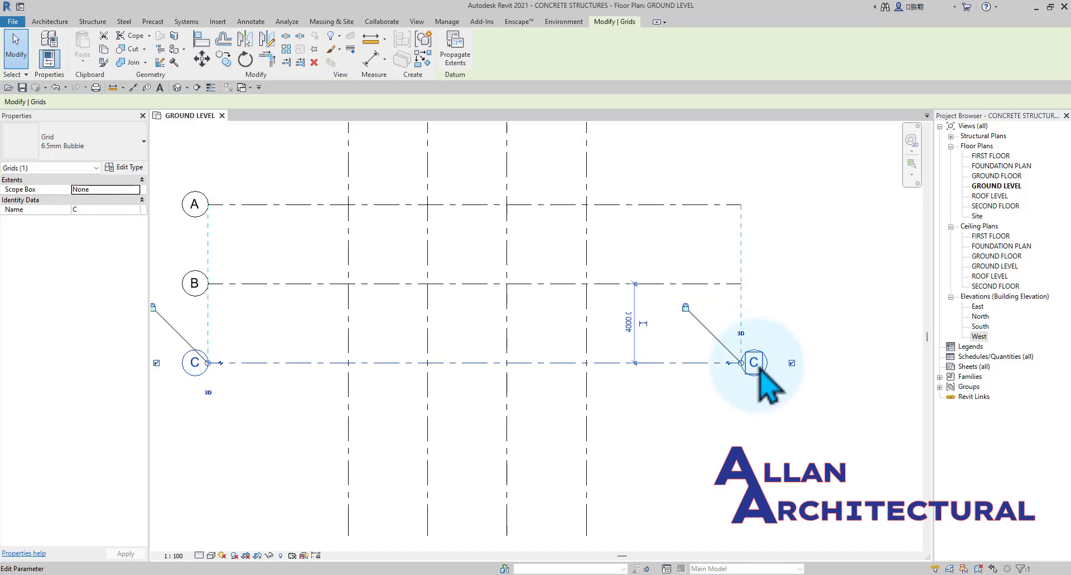
pyautogui.scroll(-1, 762, 363)
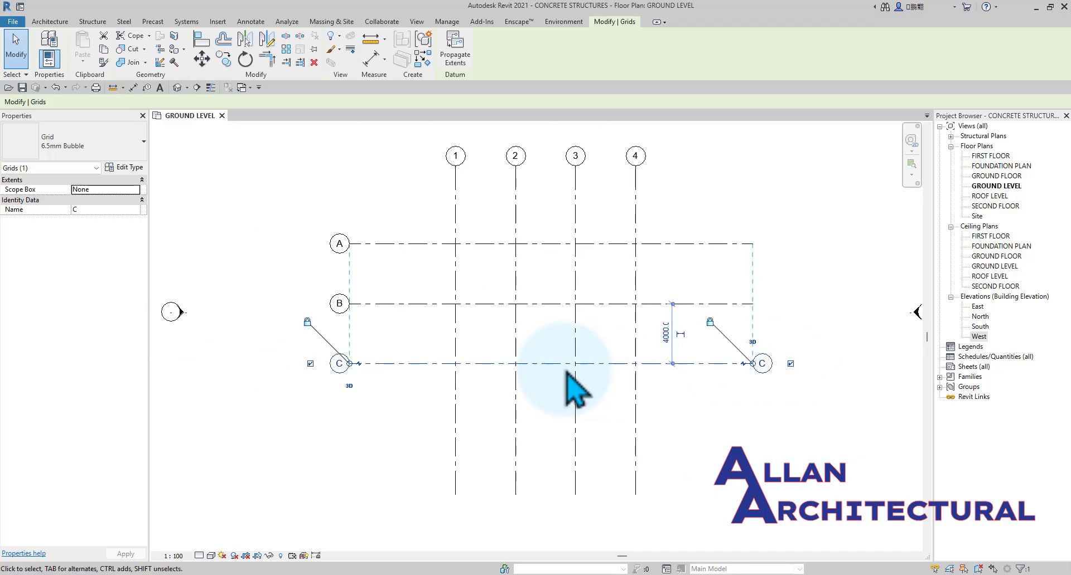
pyautogui.click(310, 364)
pyautogui.click(314, 392)
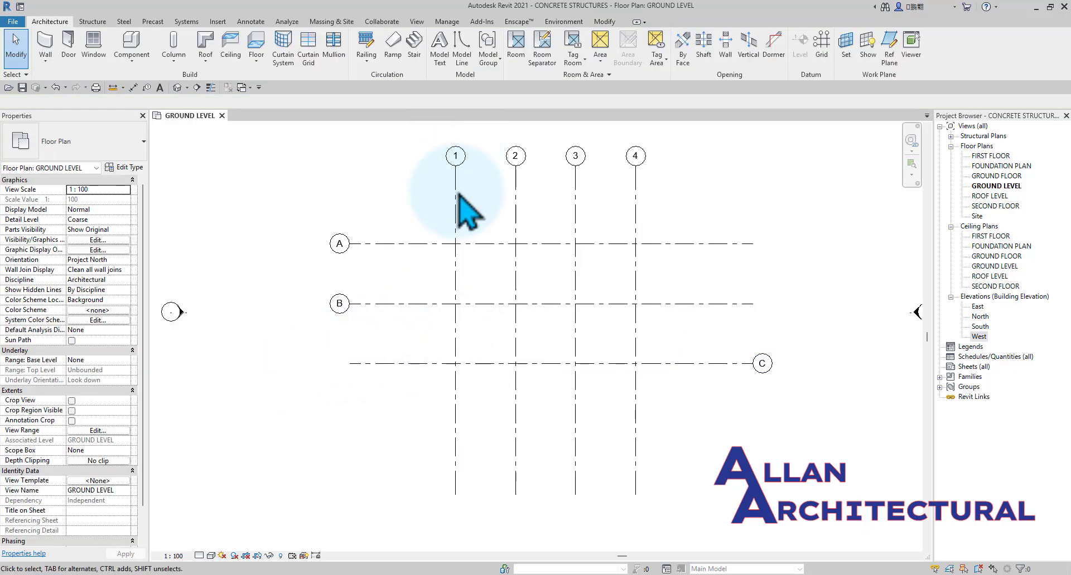
# Enable Plan View Symbols End 1 (Default) in the 6.5mm Bubble grid type so grids carry bubbles at both ends.
pyautogui.moveTo(455, 199); pyautogui.dragTo(452, 254, button='middle')
pyautogui.scroll(1, 451, 254)
pyautogui.click(451, 257)
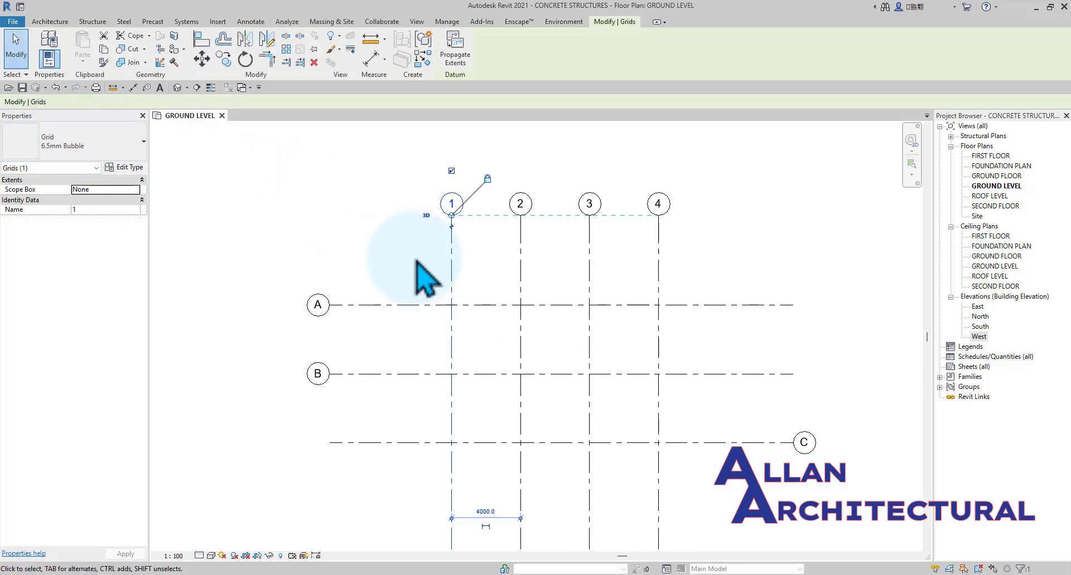
pyautogui.click(125, 167)
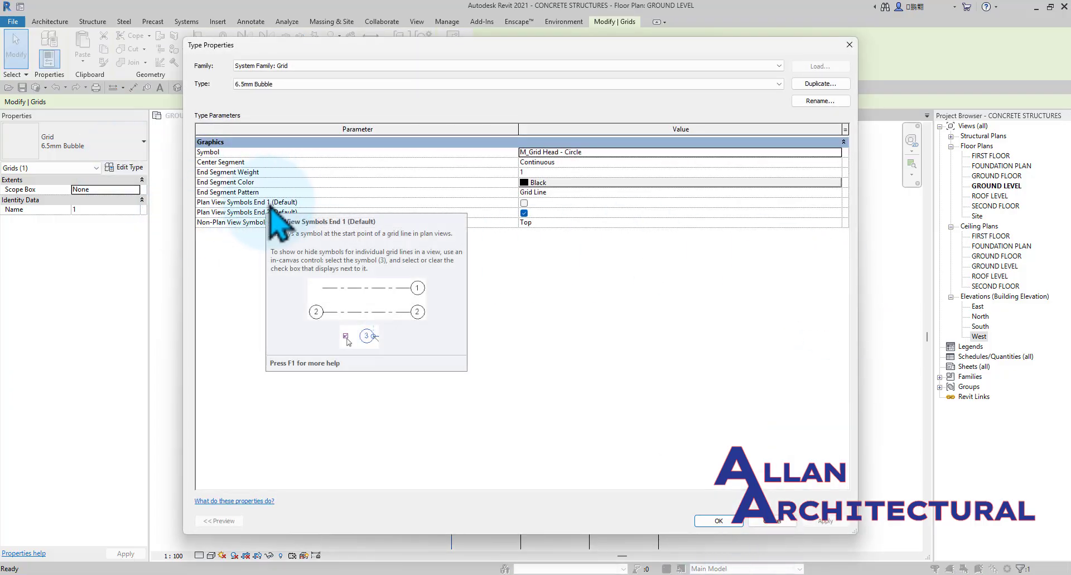
pyautogui.click(524, 203)
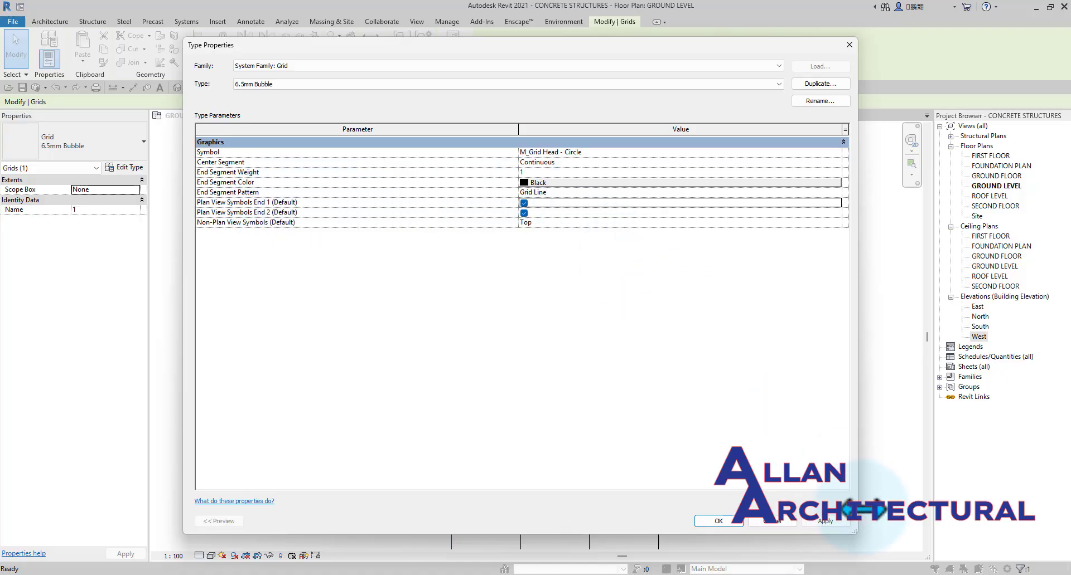
pyautogui.click(720, 521)
pyautogui.click(677, 458)
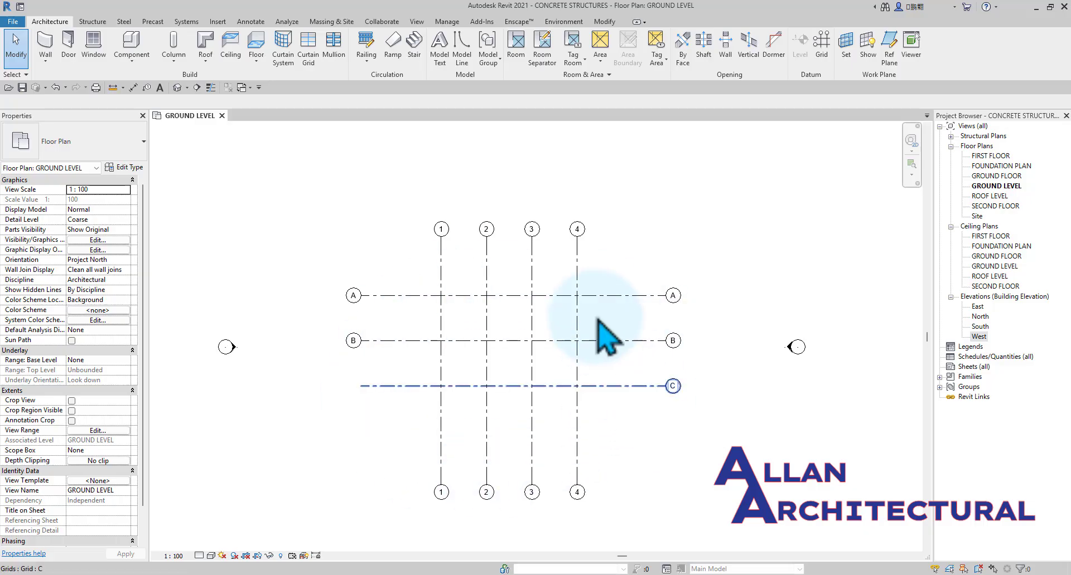
# Show the bubble at the left end of grid C again.
pyautogui.click(357, 386)
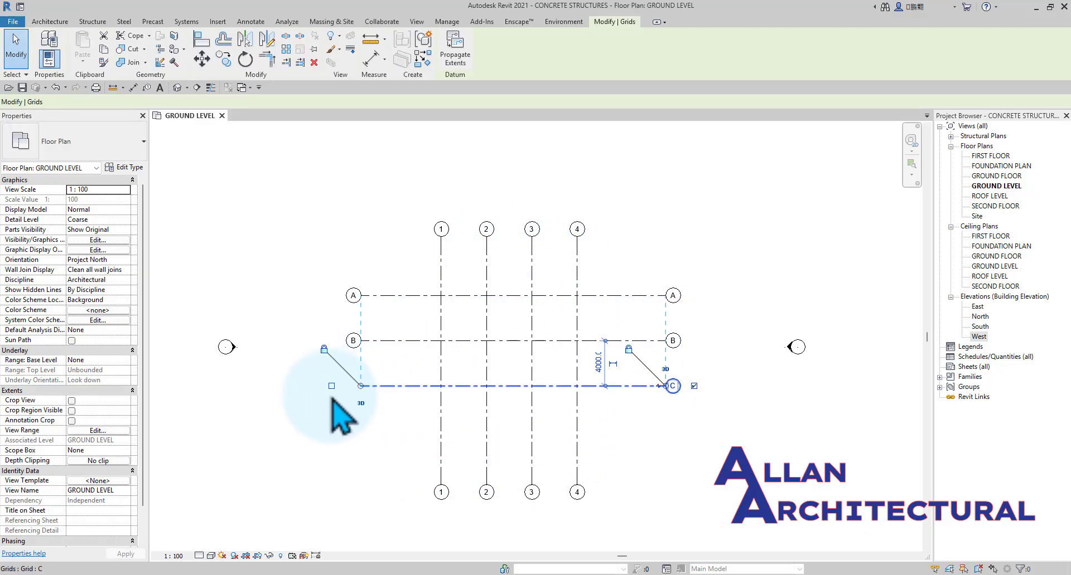
pyautogui.scroll(2, 357, 390)
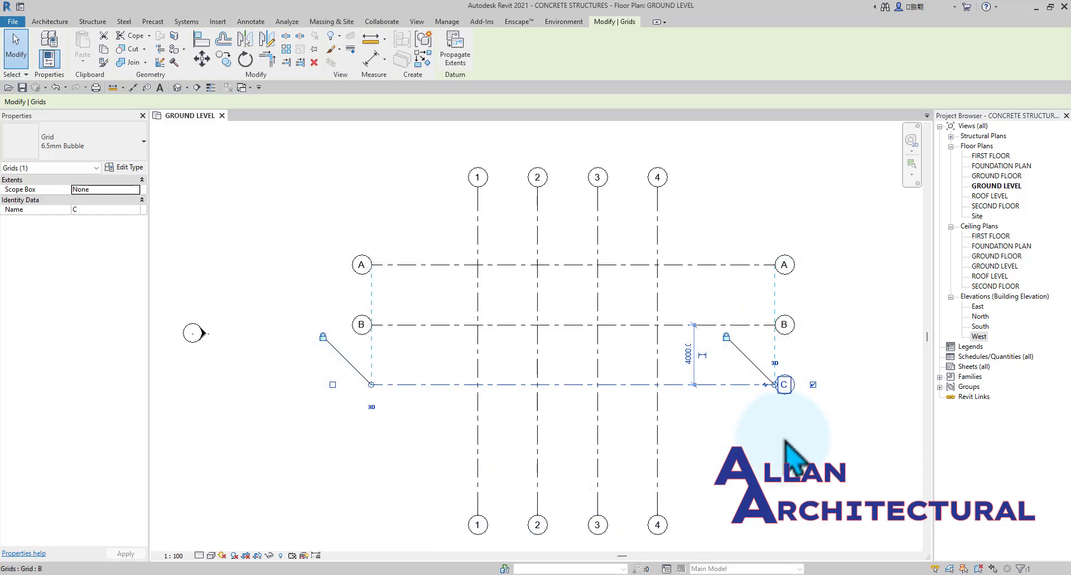
pyautogui.click(333, 384)
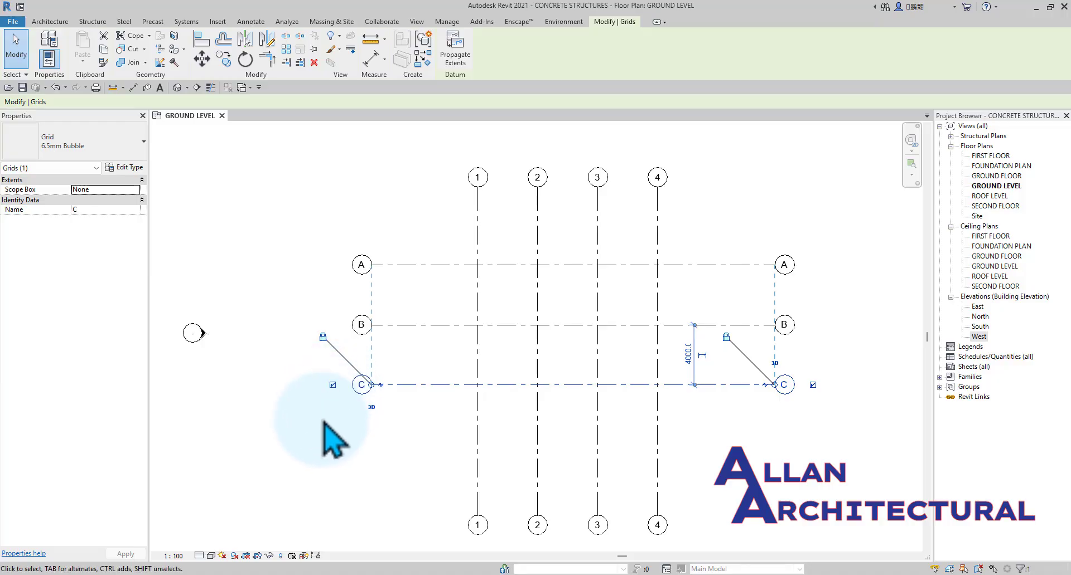
pyautogui.click(333, 443)
# Open the default 3D view and orbit around the levels to inspect them, and return to the GROUND LEVEL plan.
pyautogui.scroll(-2, 502, 341)
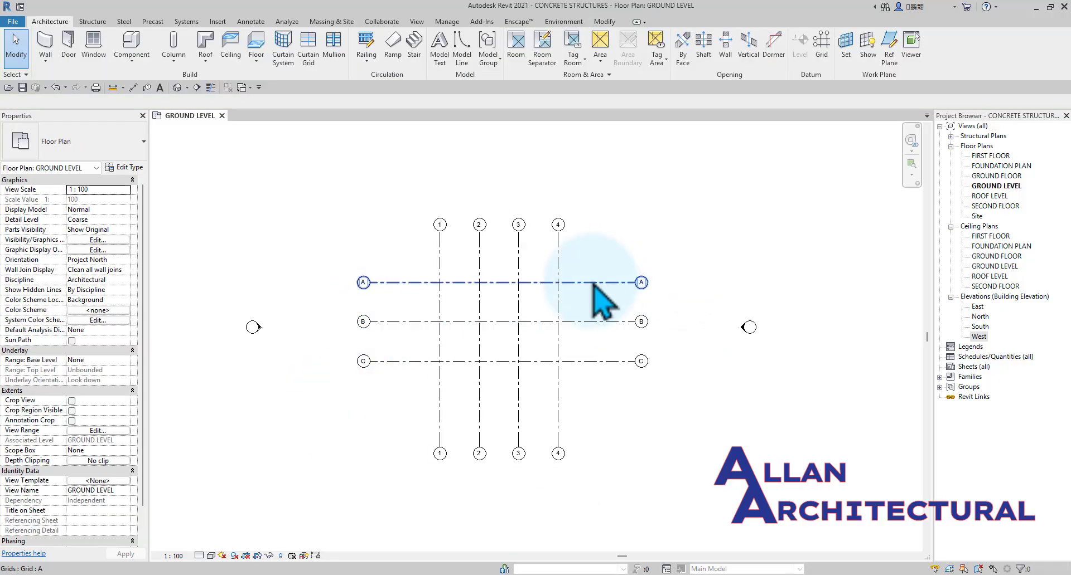
pyautogui.scroll(-5, 552, 272)
pyautogui.scroll(4, 489, 320)
pyautogui.scroll(-3, 616, 219)
pyautogui.moveTo(631, 218); pyautogui.dragTo(539, 257, button='middle')
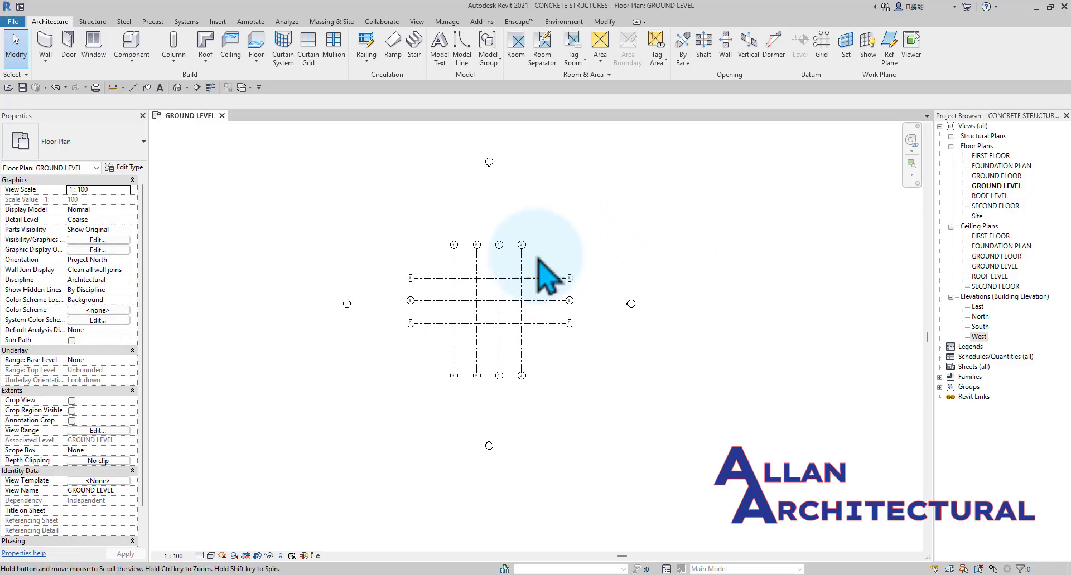
pyautogui.click(177, 87)
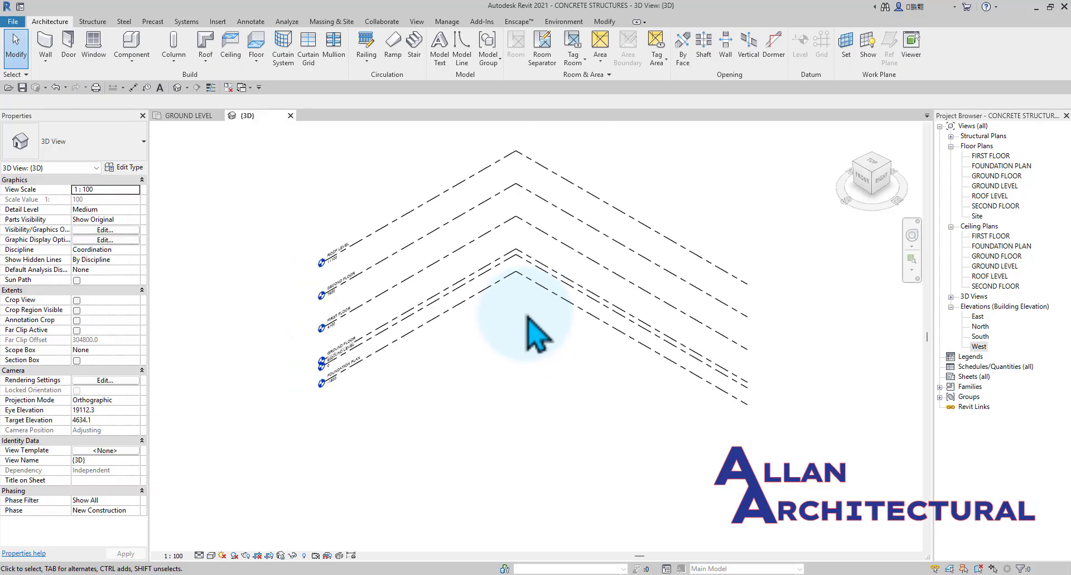
pyautogui.keyDown('shift'); pyautogui.moveTo(527, 316); pyautogui.dragTo(389, 329, button='middle'); pyautogui.keyUp('shift')
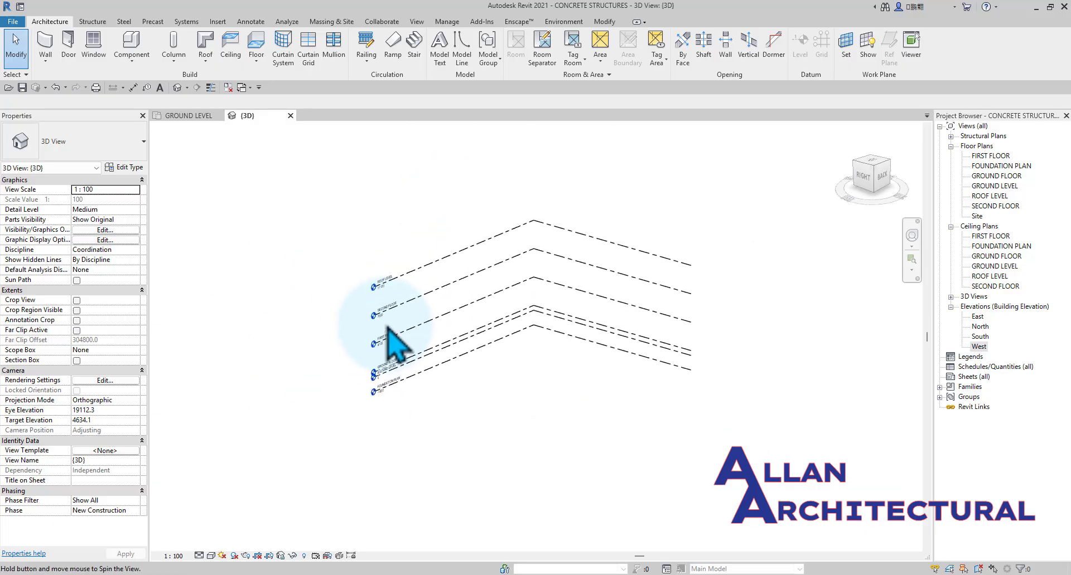
pyautogui.scroll(3, 459, 341)
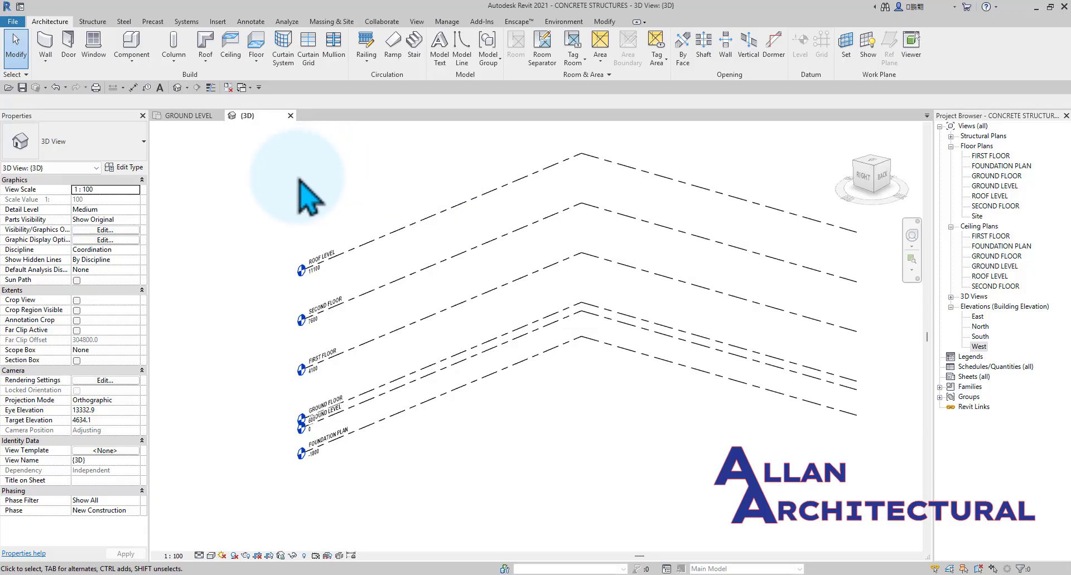
pyautogui.click(189, 117)
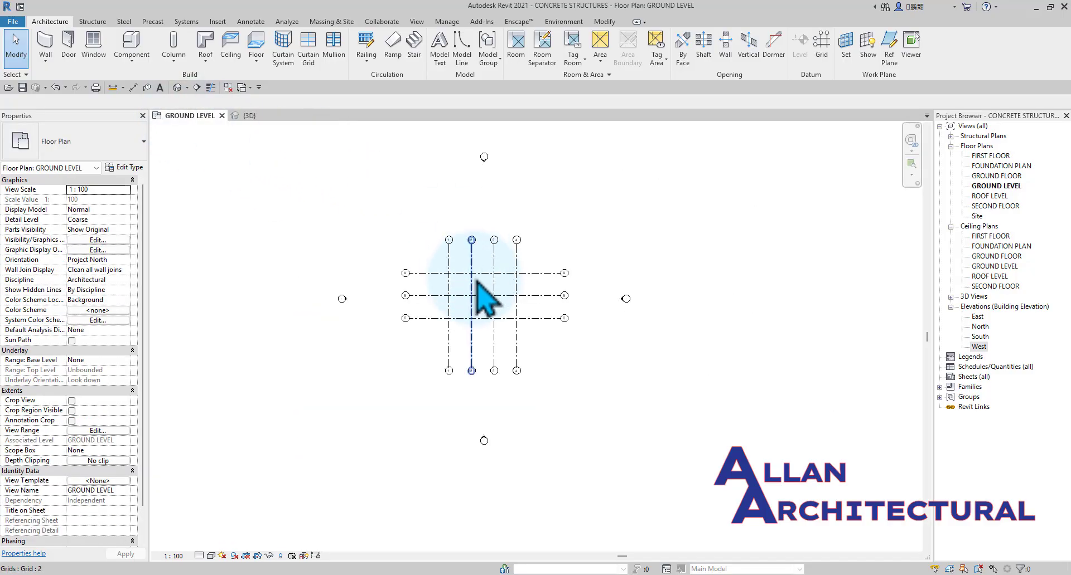
# Start the Structural Column tool and check which column types are available in the project.
pyautogui.scroll(6, 482, 301)
pyautogui.scroll(-3, 468, 279)
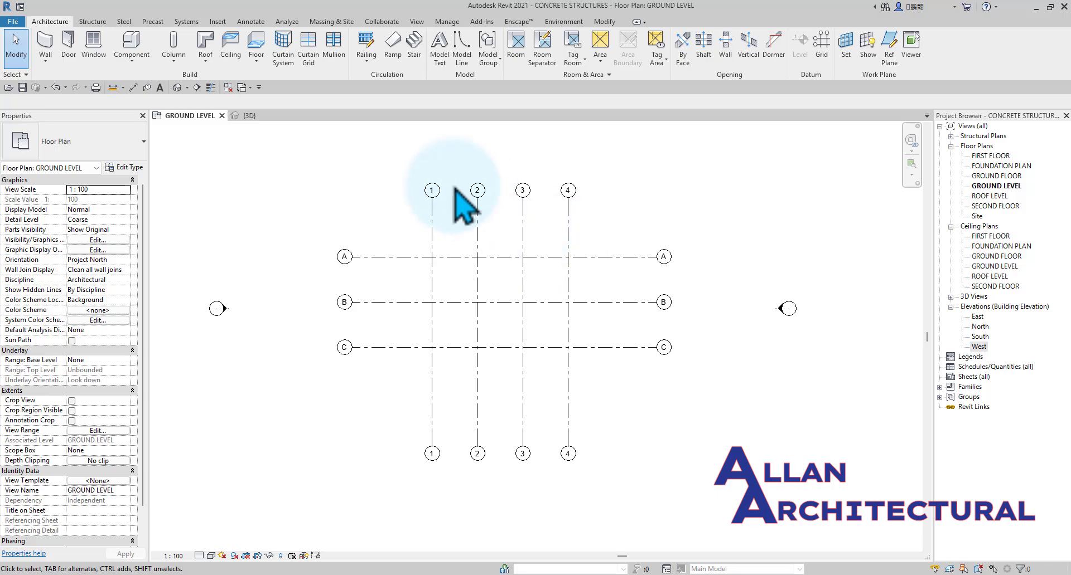
pyautogui.click(93, 21)
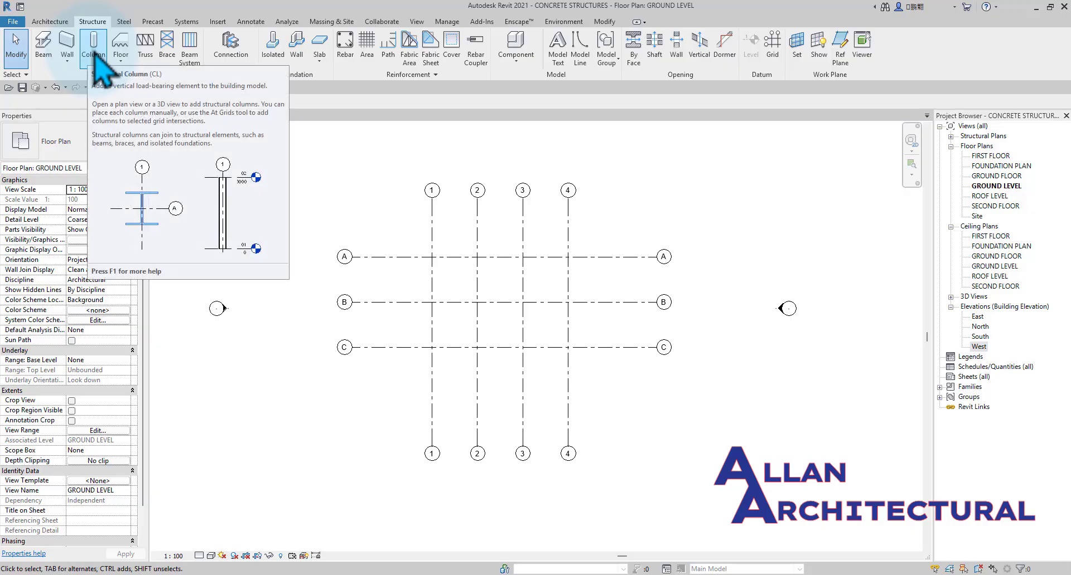
pyautogui.click(95, 54)
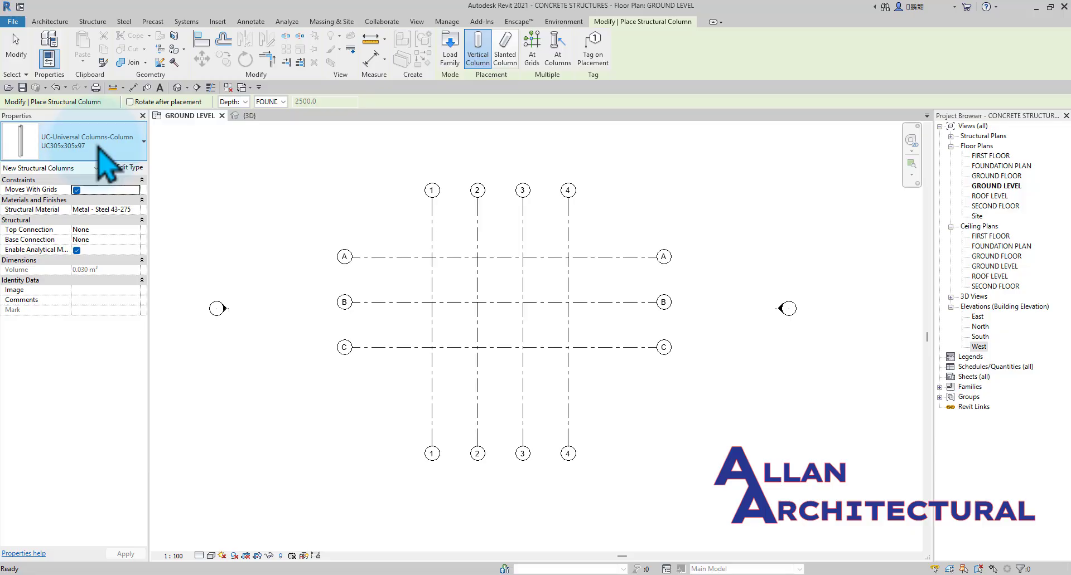
pyautogui.click(96, 147)
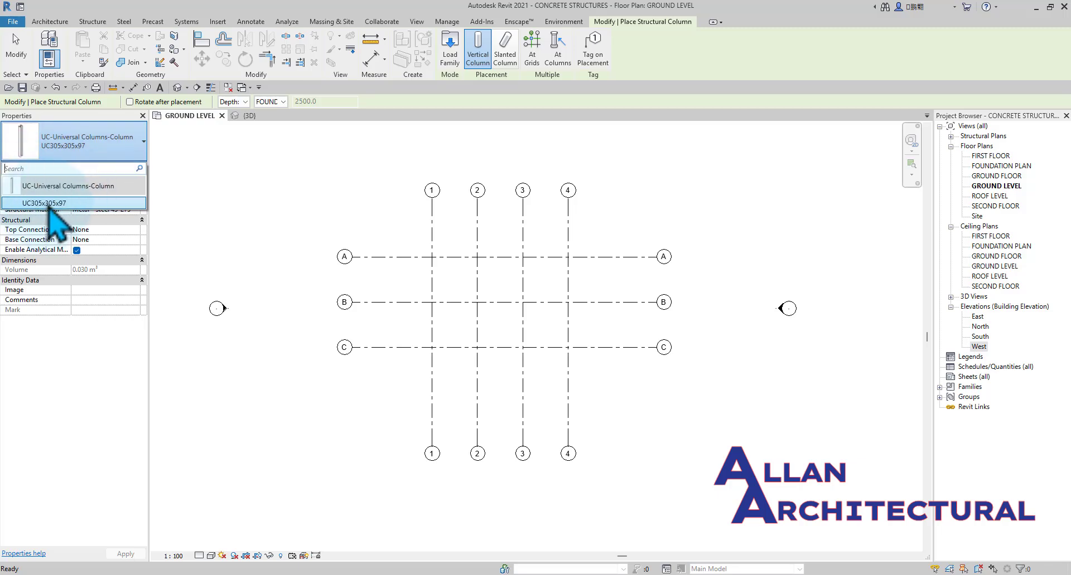
pyautogui.moveTo(133, 189)
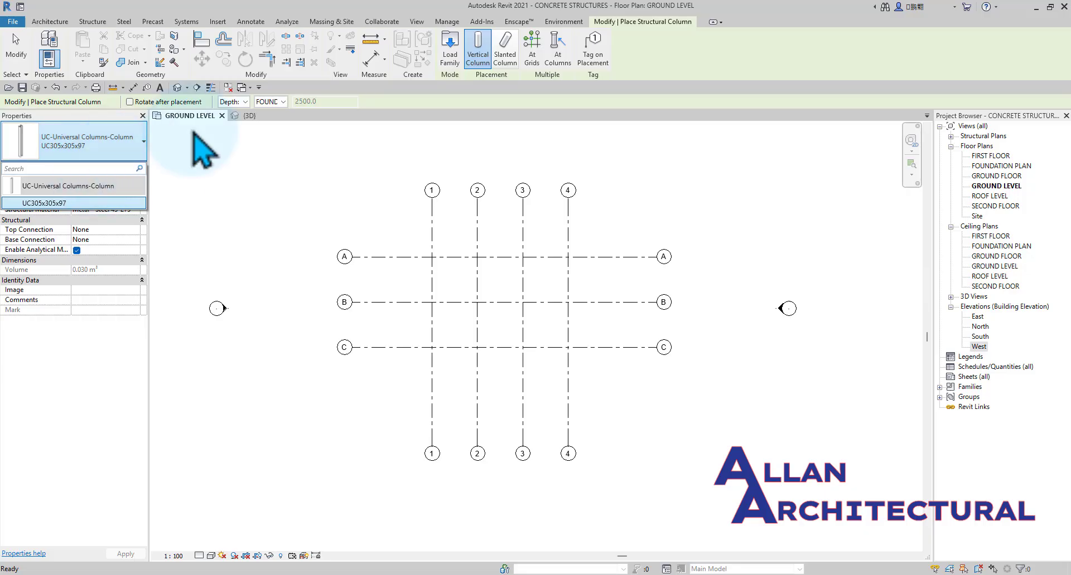
# Start loading a column family, go to the metric English library and display its folders as a list.
pyautogui.click(451, 60)
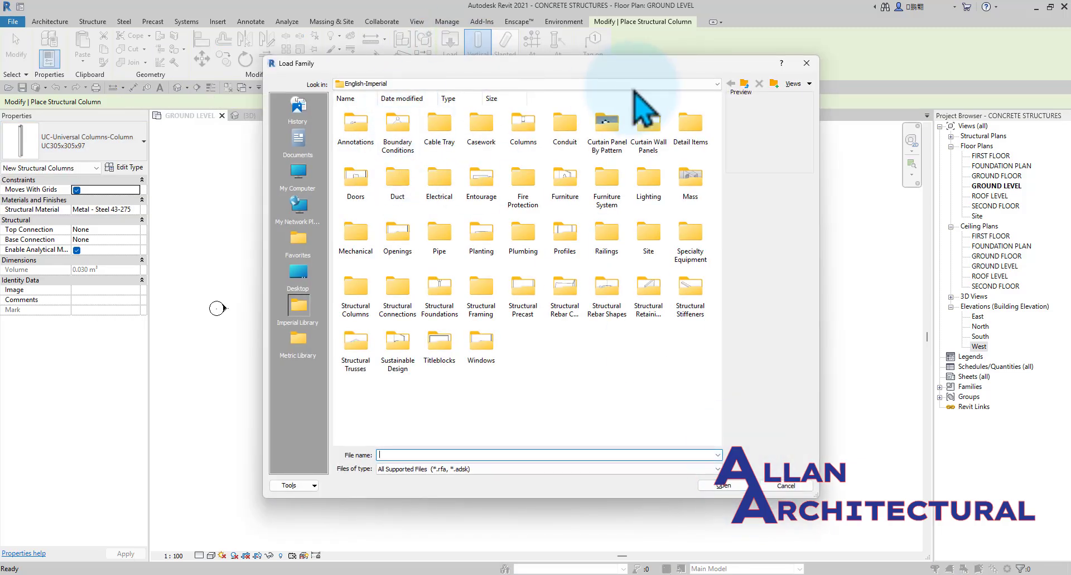
pyautogui.click(747, 86)
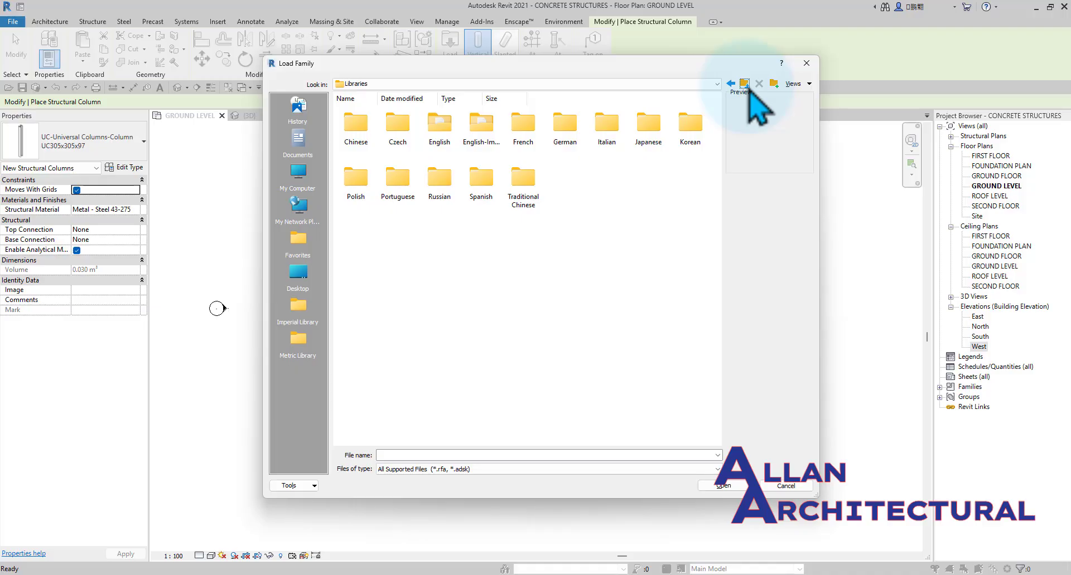
pyautogui.doubleClick(440, 130)
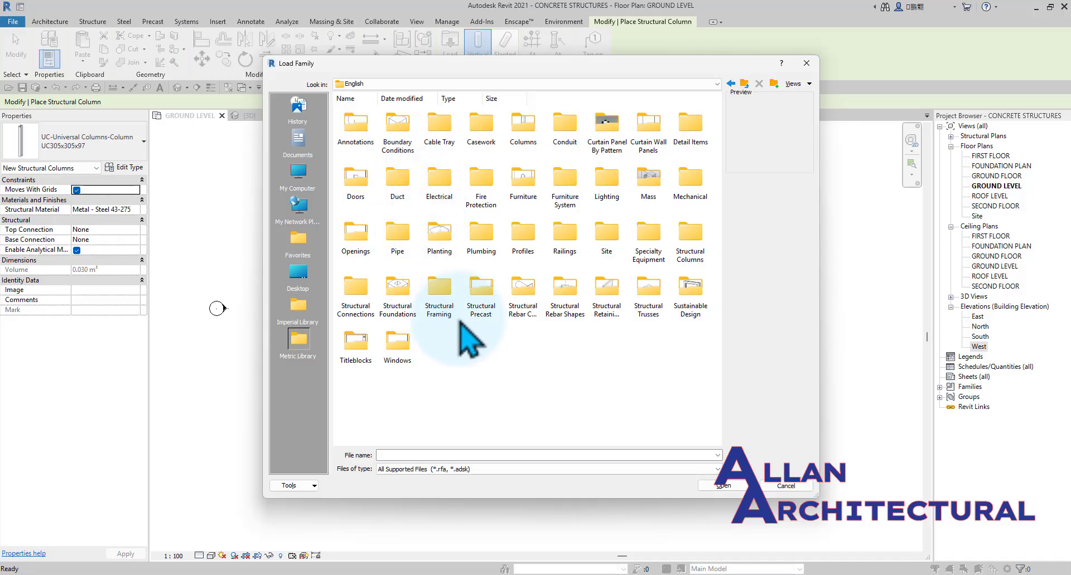
pyautogui.click(808, 84)
pyautogui.click(804, 104)
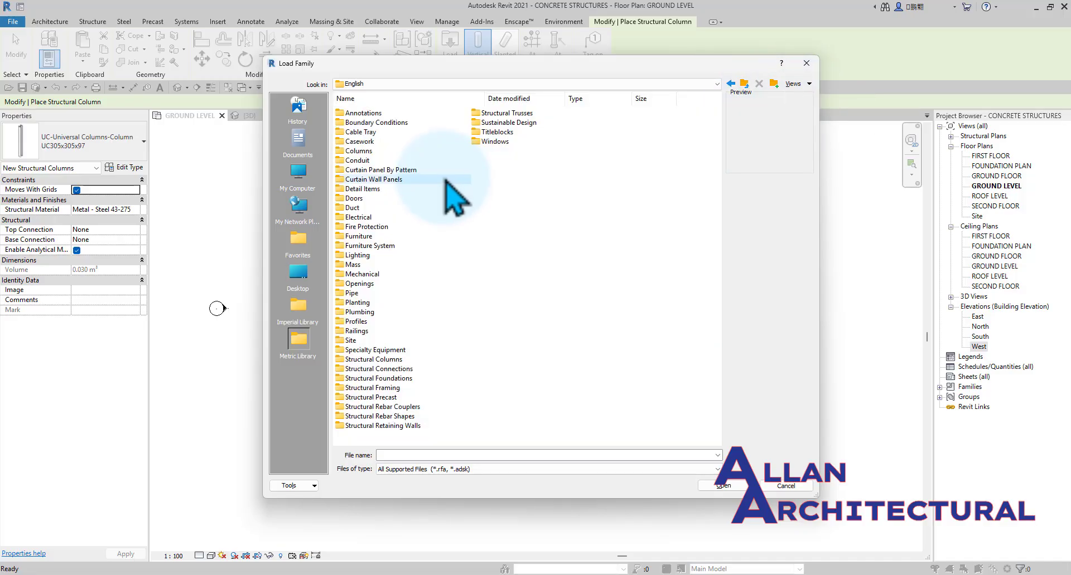
# Open the Concrete folder within Structural Columns and display its families as preview icons.
pyautogui.click(367, 360)
pyautogui.doubleClick(367, 362)
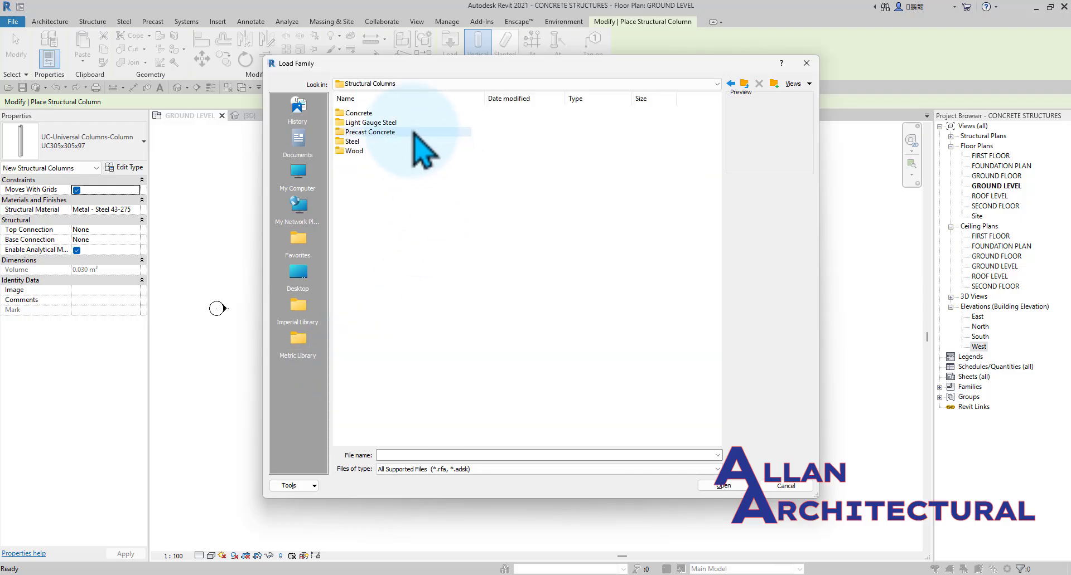
pyautogui.doubleClick(365, 113)
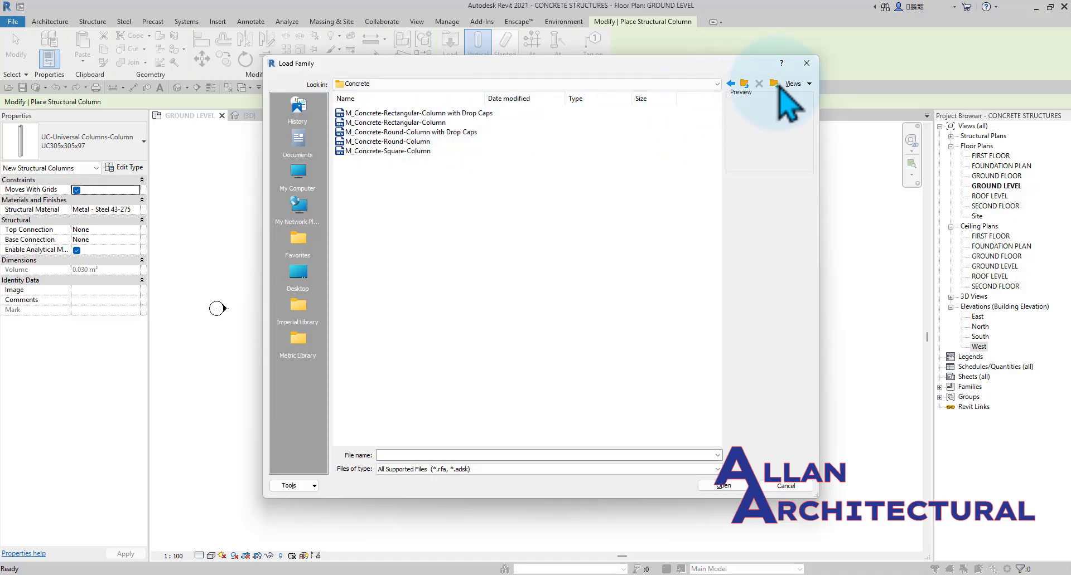
pyautogui.click(808, 83)
pyautogui.click(821, 121)
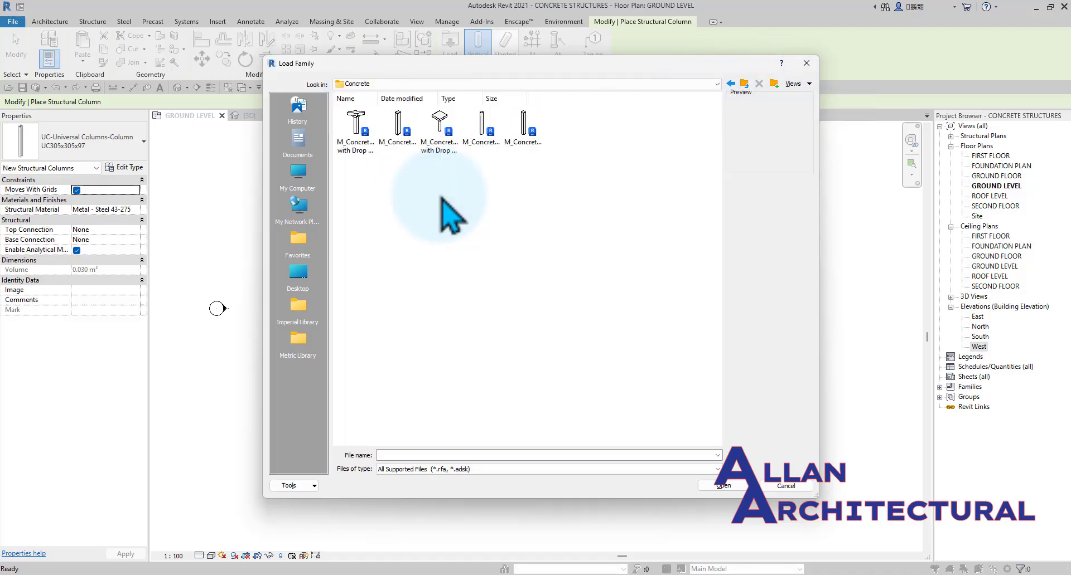
# Preview the concrete column families and load M_Concrete-Square-Column.rfa into the project.
pyautogui.click(355, 134)
pyautogui.click(403, 136)
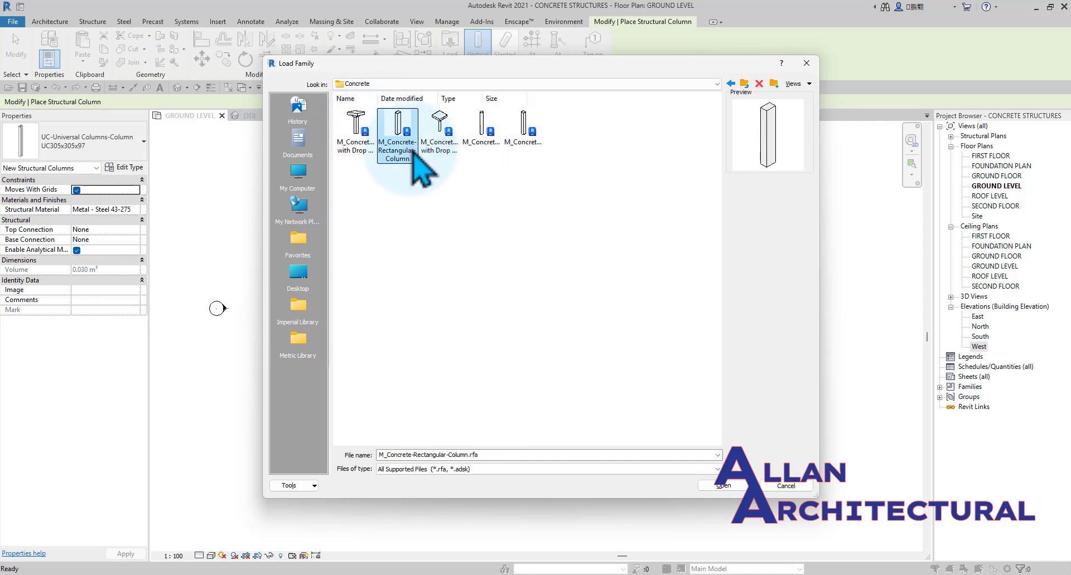
pyautogui.click(434, 143)
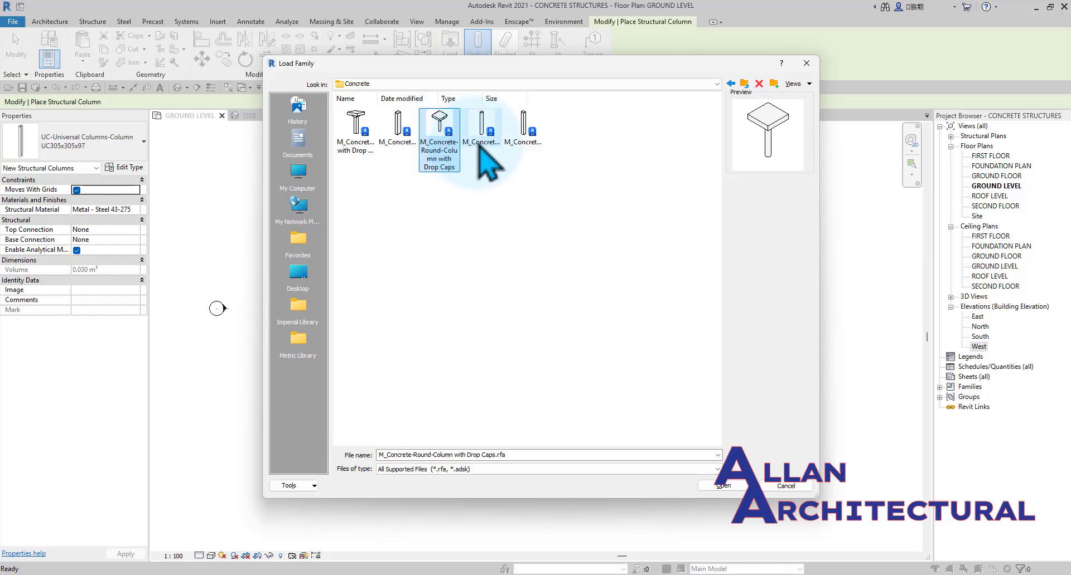
pyautogui.click(479, 146)
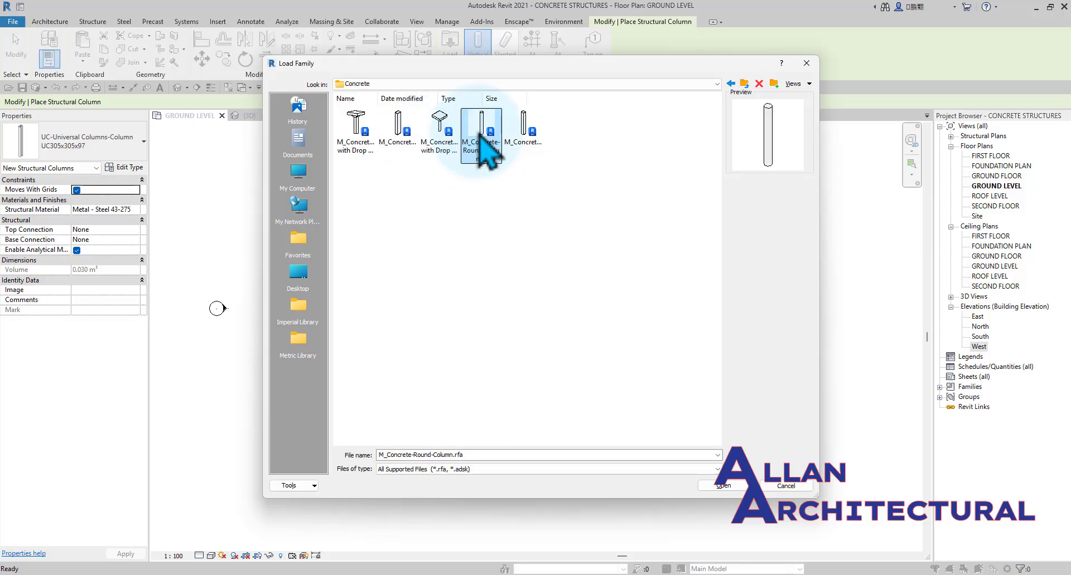
pyautogui.click(544, 159)
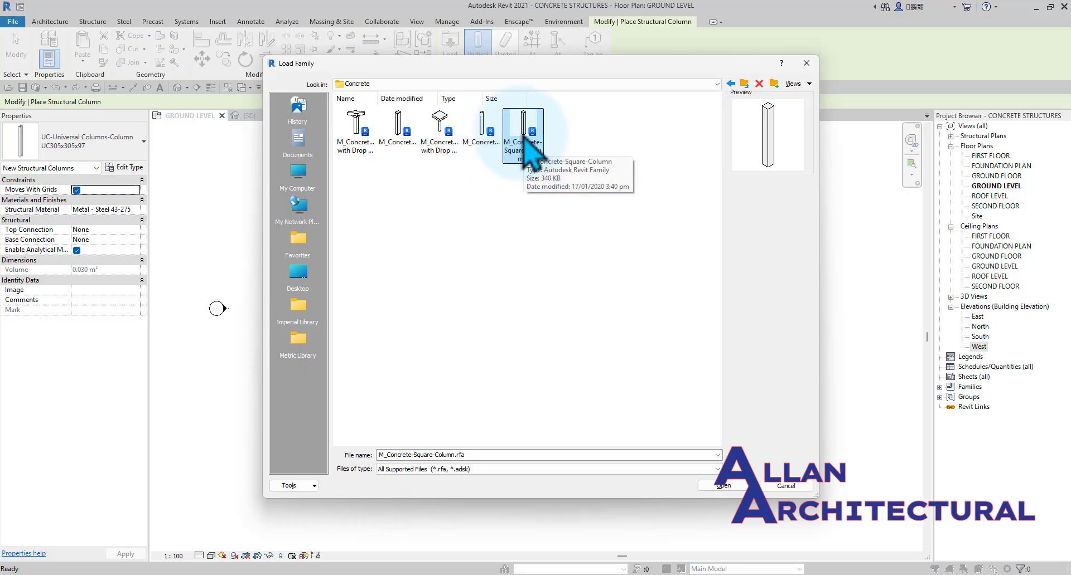
pyautogui.click(717, 485)
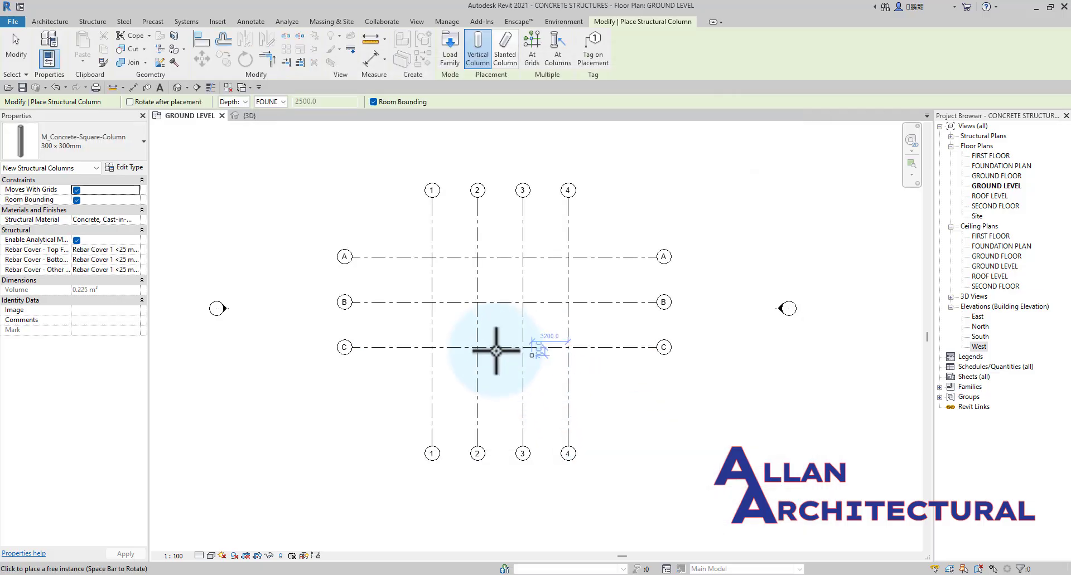
pyautogui.scroll(5, 472, 256)
pyautogui.scroll(2, 452, 256)
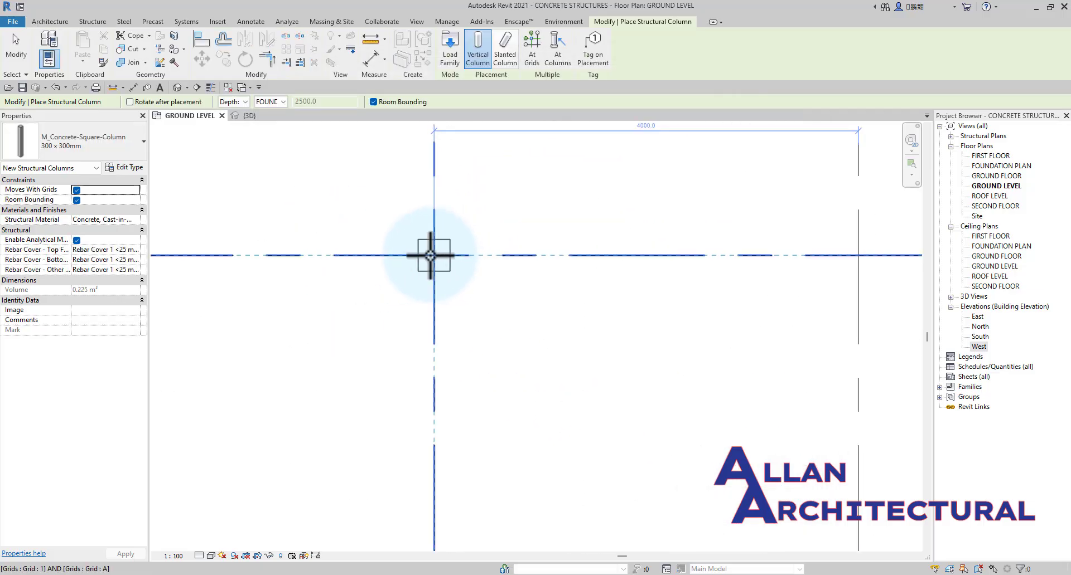
pyautogui.scroll(-3, 430, 256)
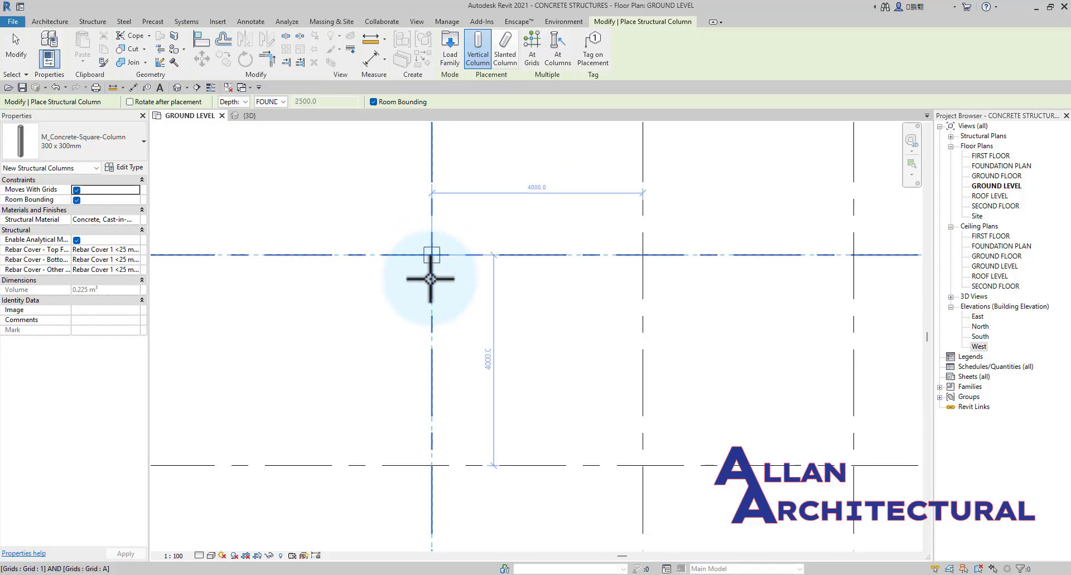
pyautogui.scroll(-2, 429, 256)
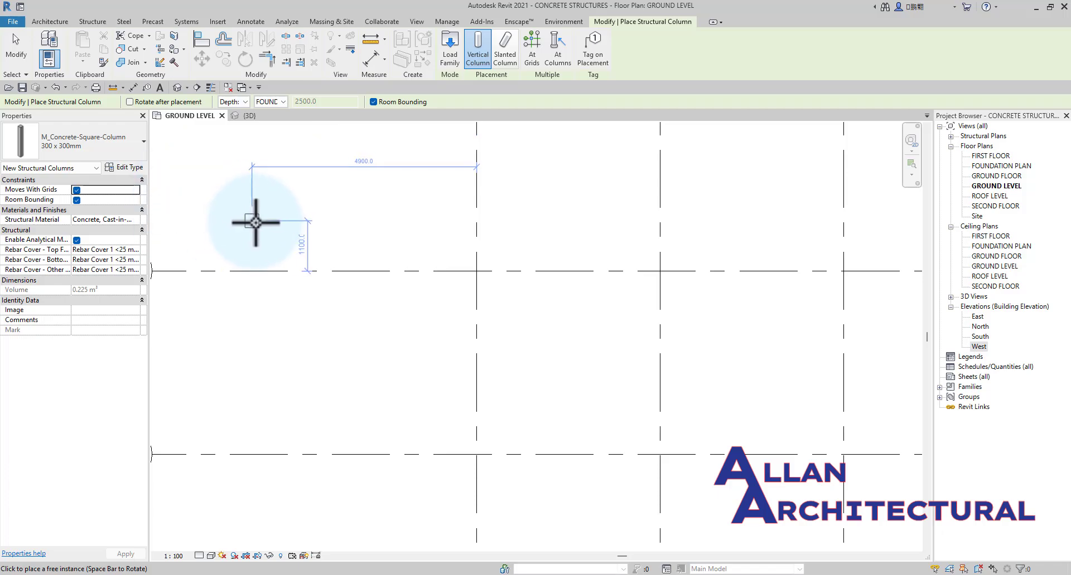
pyautogui.press('Escape')
pyautogui.press('Escape')
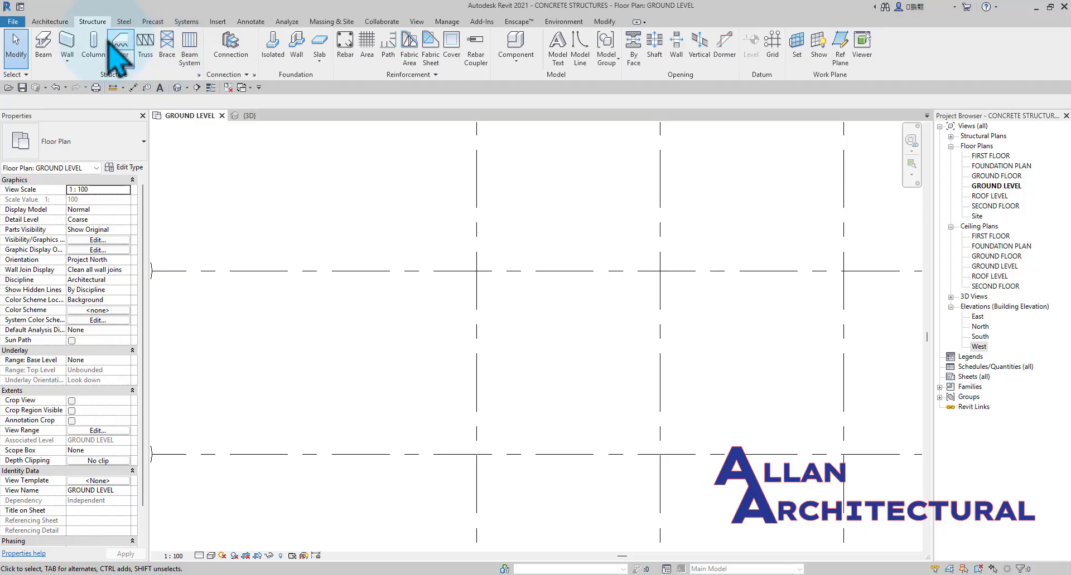
# Restart the Structural Column tool and review the type properties of the 300 x 300mm square concrete column.
pyautogui.click(90, 44)
pyautogui.click(125, 167)
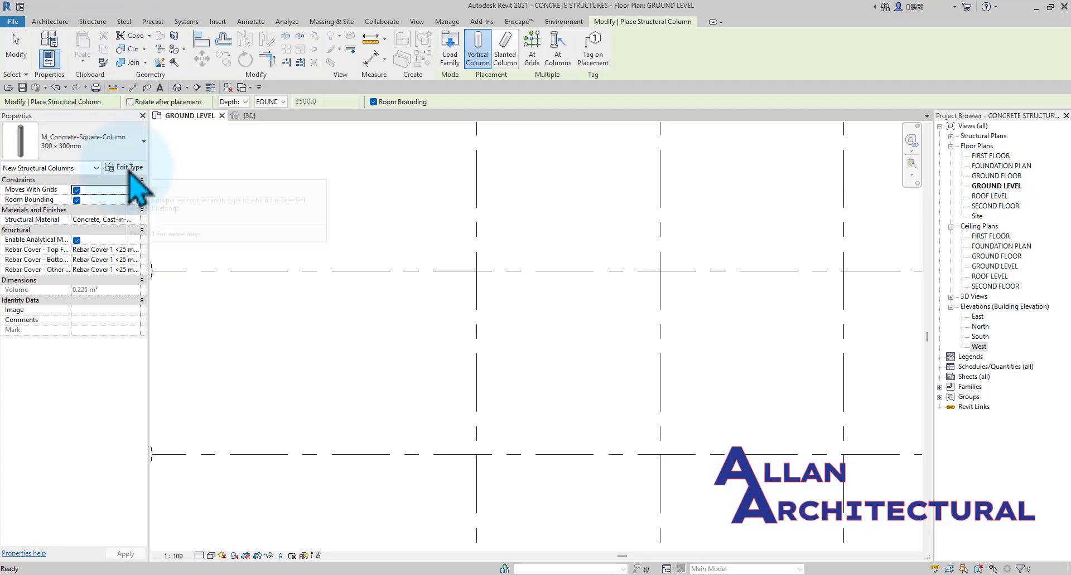
pyautogui.moveTo(491, 47); pyautogui.dragTo(493, 39)
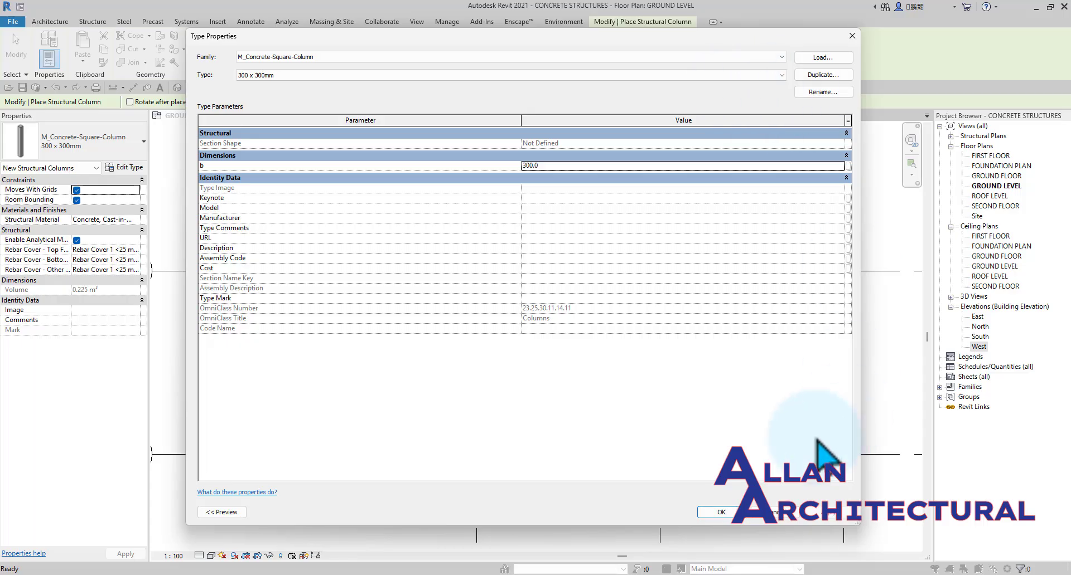
pyautogui.click(720, 511)
pyautogui.scroll(-5, 718, 292)
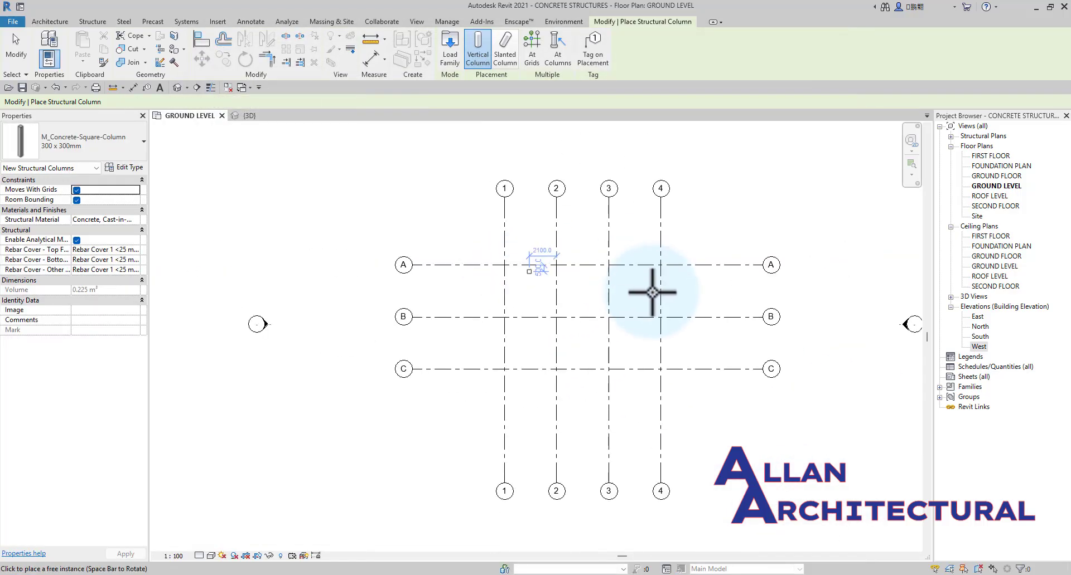
pyautogui.scroll(3, 691, 317)
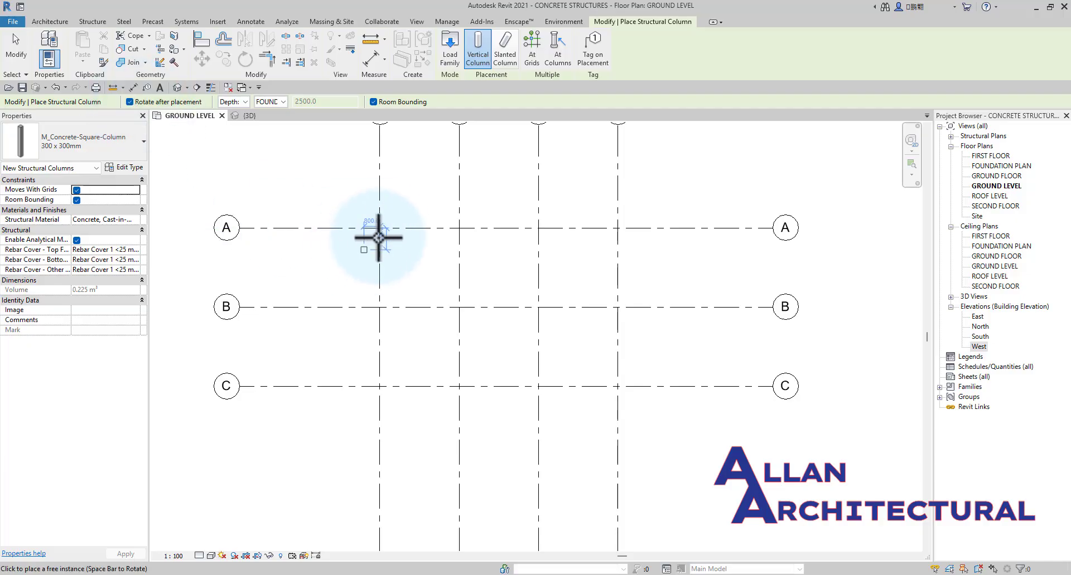
pyautogui.scroll(3, 371, 233)
pyautogui.scroll(1, 390, 223)
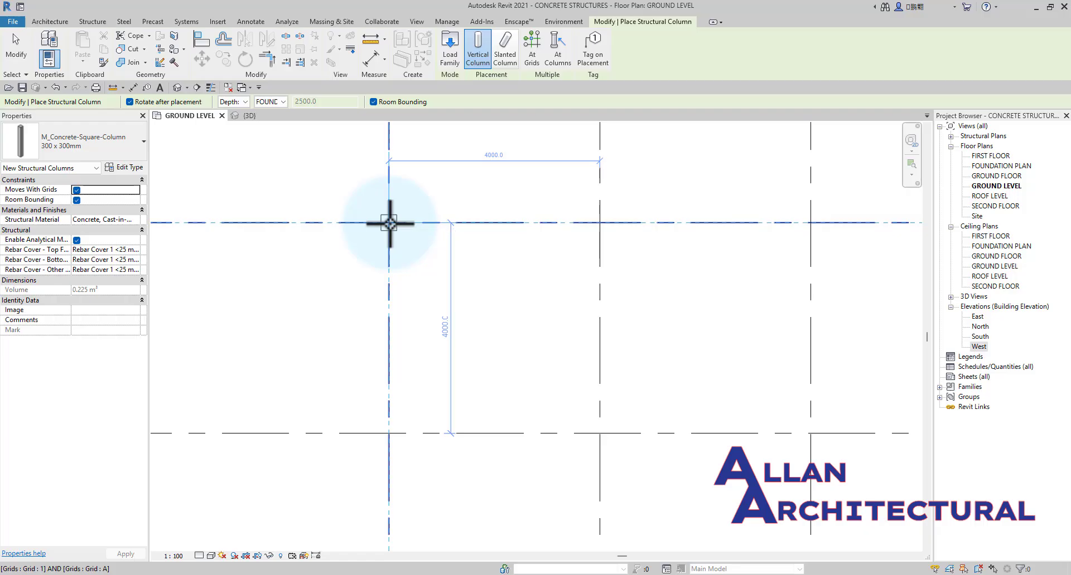
pyautogui.scroll(5, 388, 232)
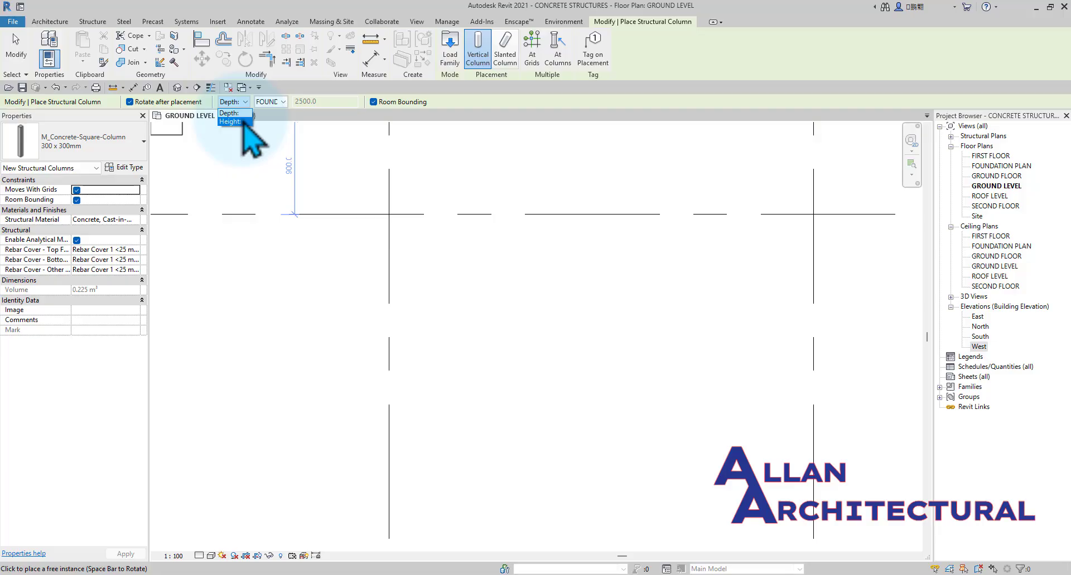
# Try to define the column placement by Height with a different top level.
pyautogui.click(243, 121)
pyautogui.click(285, 103)
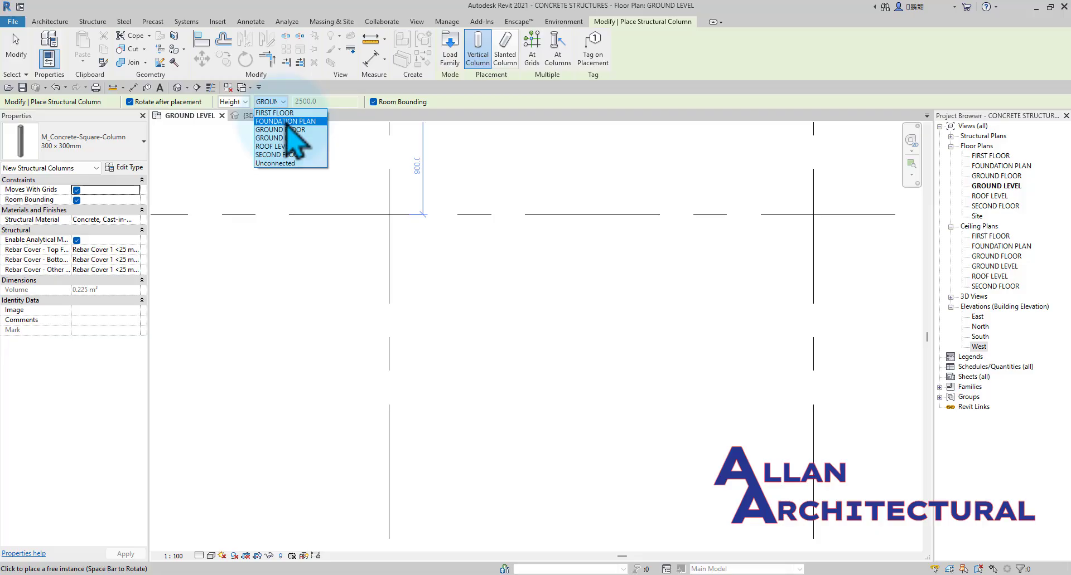
pyautogui.click(286, 134)
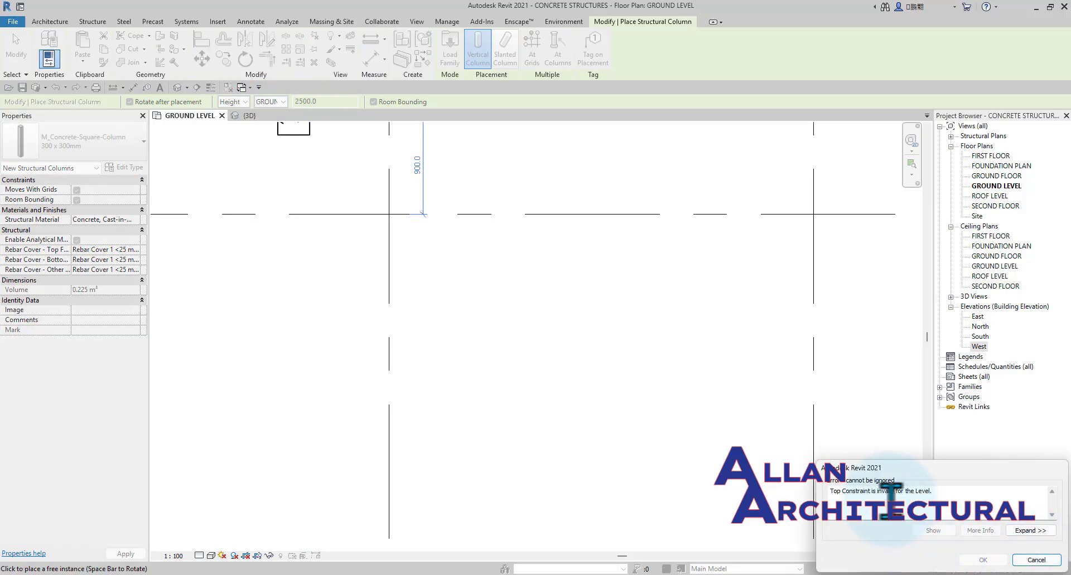
pyautogui.click(1036, 561)
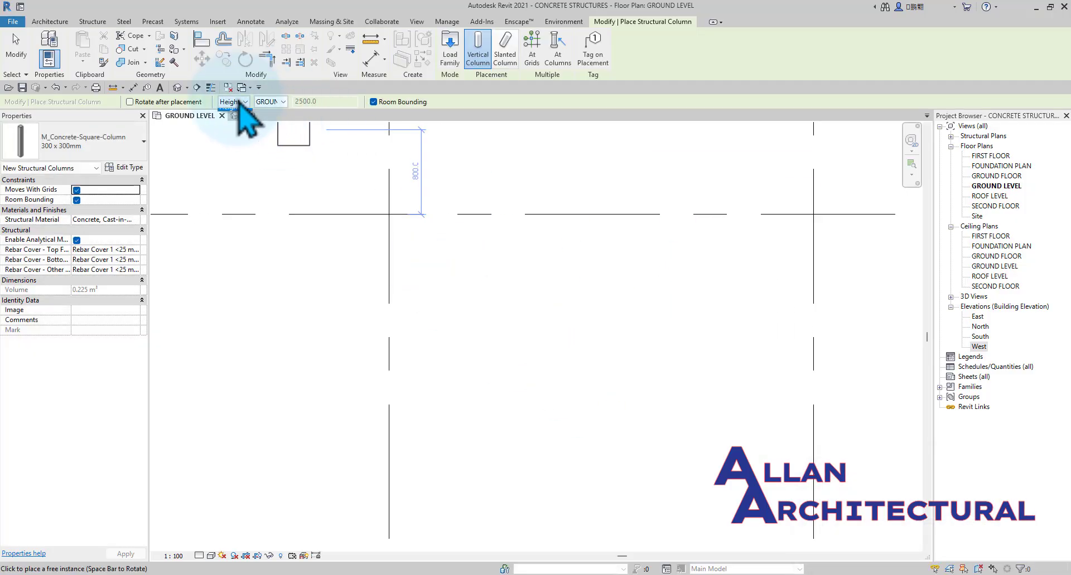
# Define the column placement by Depth, extending down to FOUNDATION PLAN.
pyautogui.click(268, 102)
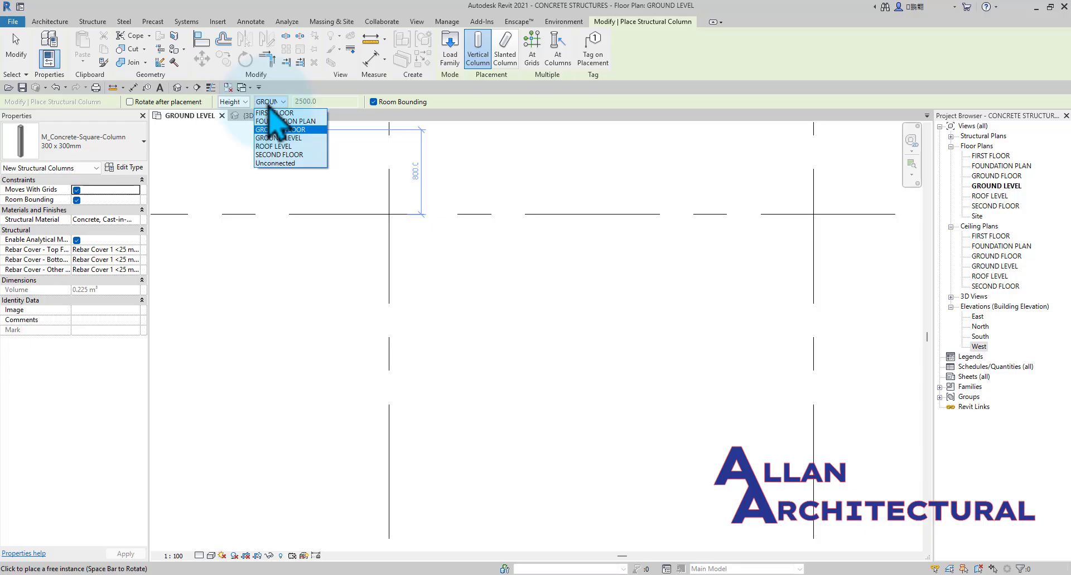
pyautogui.click(270, 104)
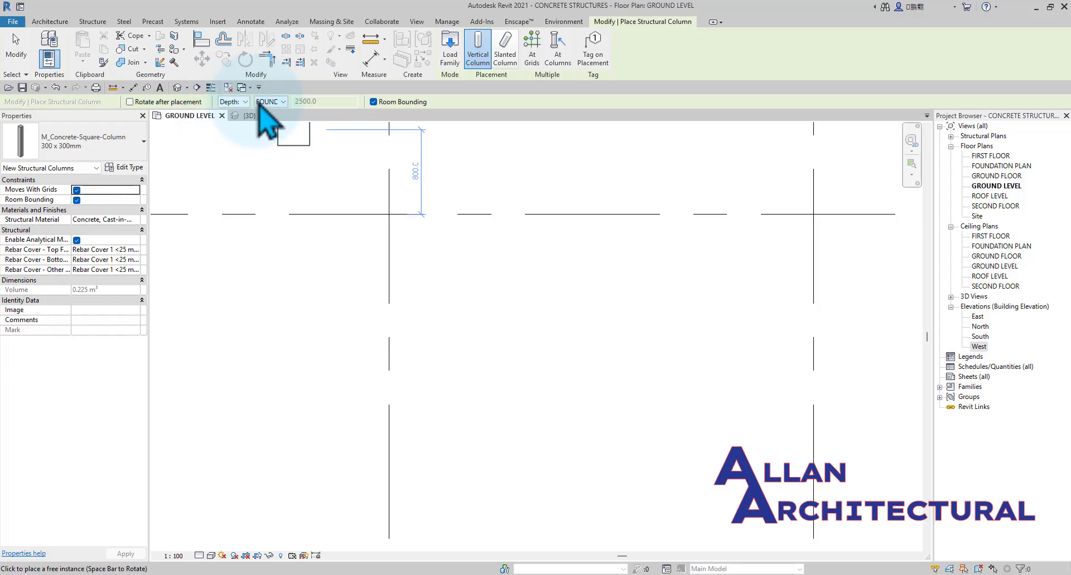
pyautogui.click(269, 102)
pyautogui.click(279, 122)
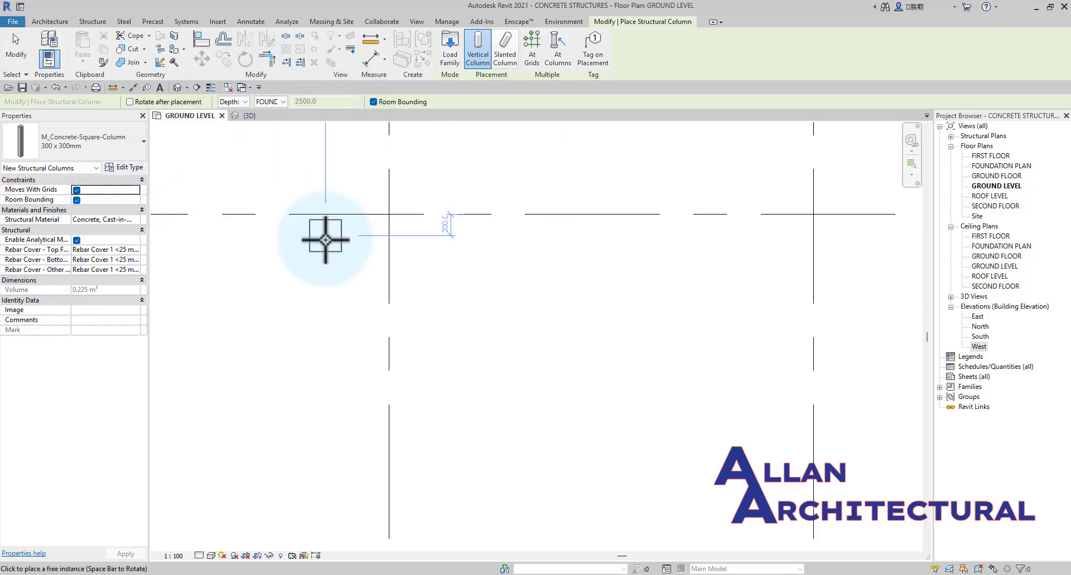
# Place the 300 x 300mm square columns at all intersections of grids 1–4 and A–C using At Grids, and end the tool.
pyautogui.scroll(-3, 329, 240)
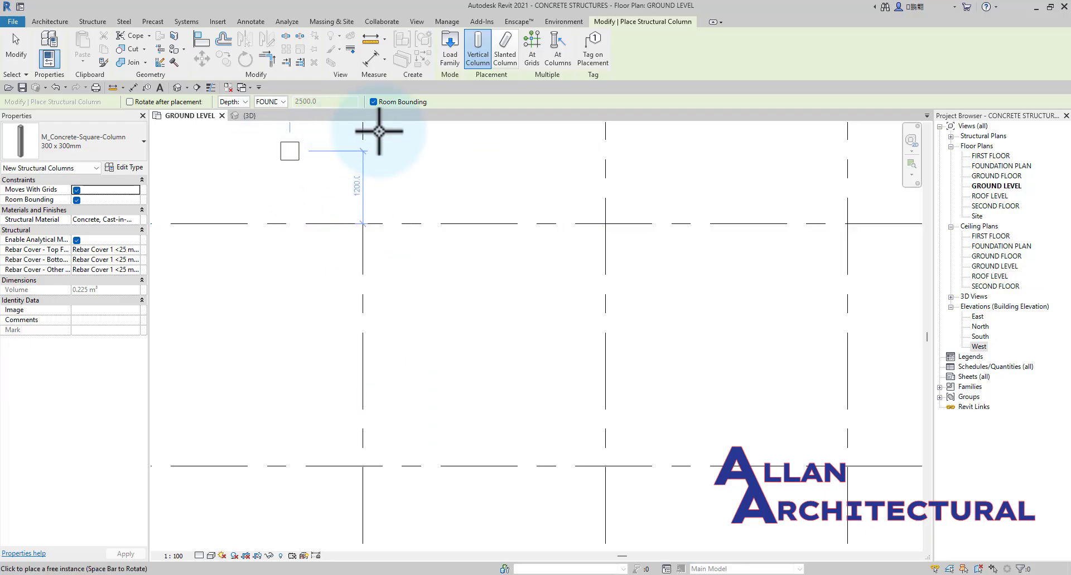
pyautogui.scroll(-3, 395, 247)
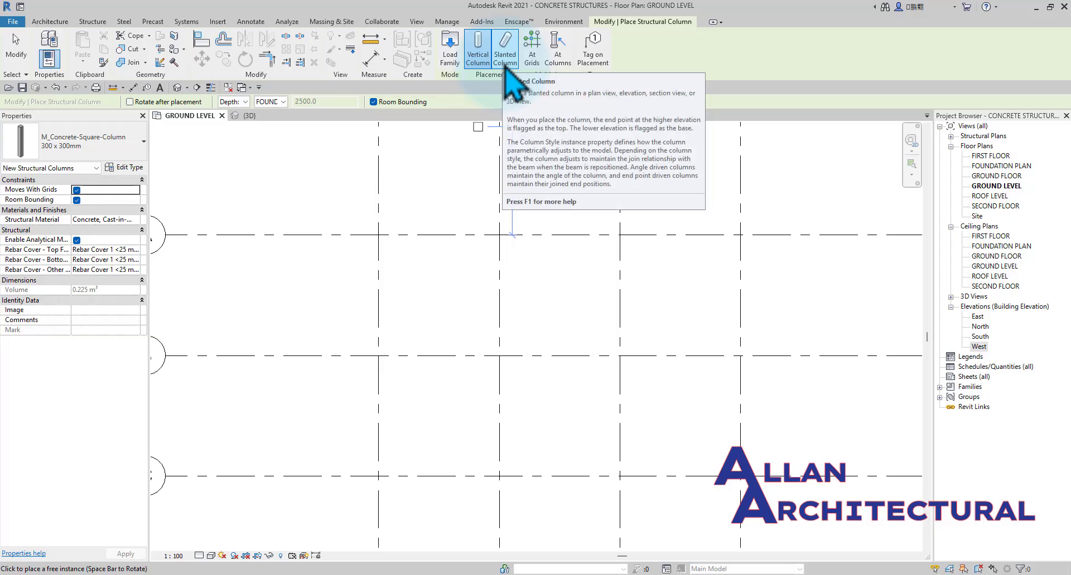
pyautogui.scroll(-3, 478, 334)
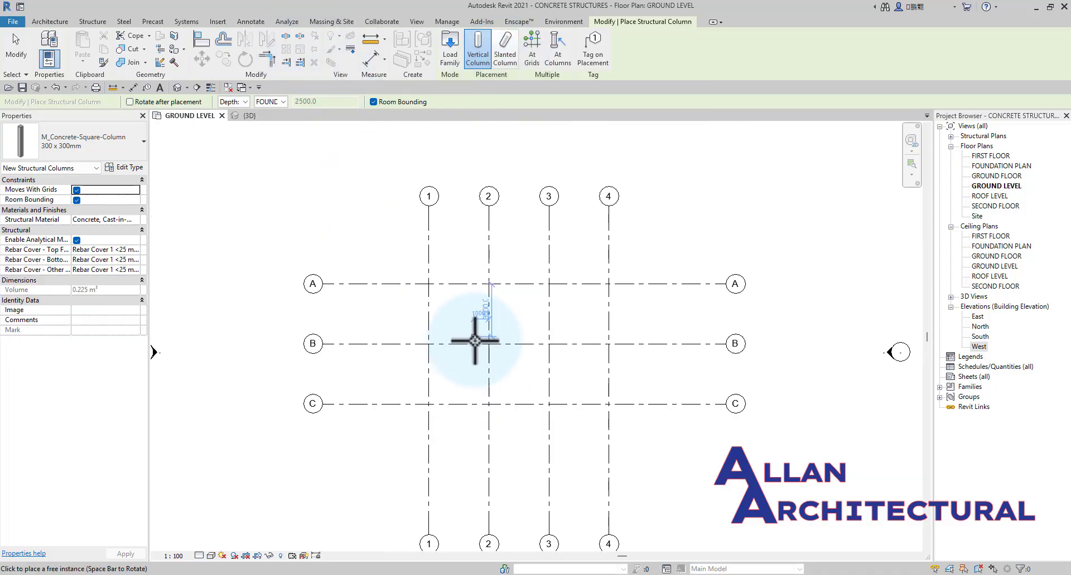
pyautogui.moveTo(591, 359); pyautogui.dragTo(522, 350, button='middle')
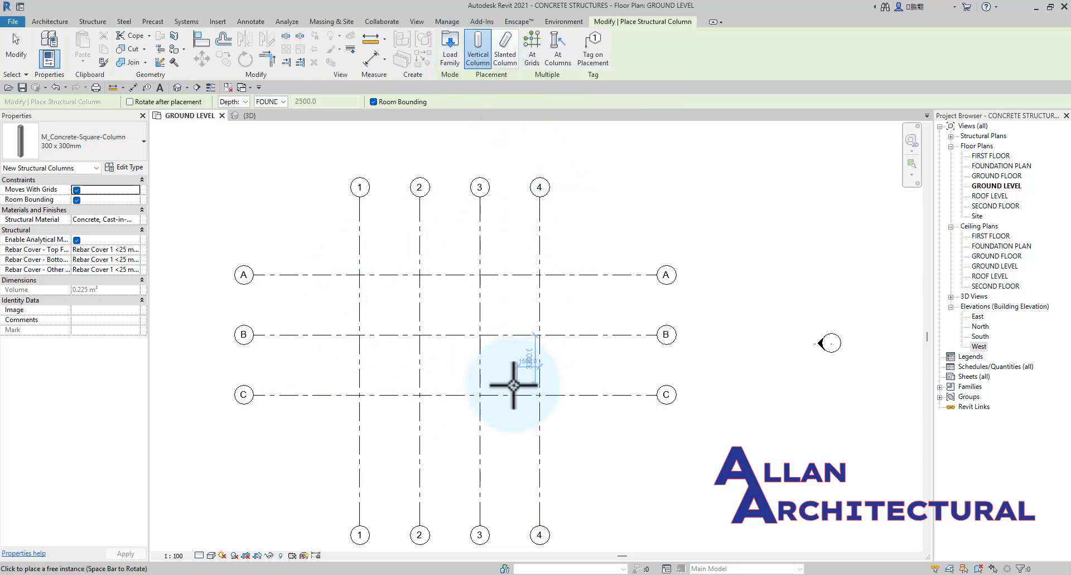
pyautogui.click(530, 64)
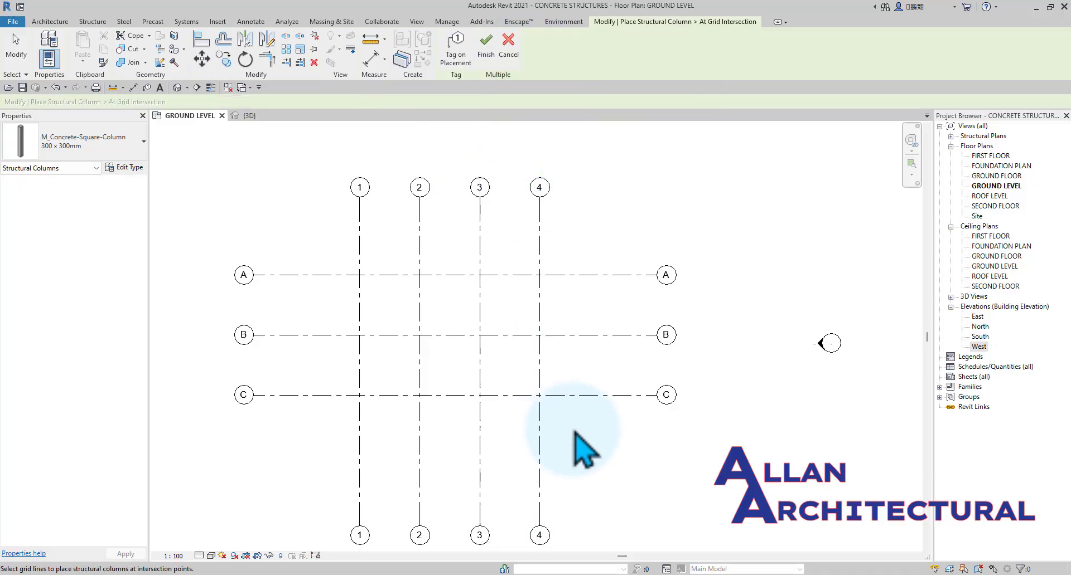
pyautogui.moveTo(577, 433); pyautogui.dragTo(330, 255)
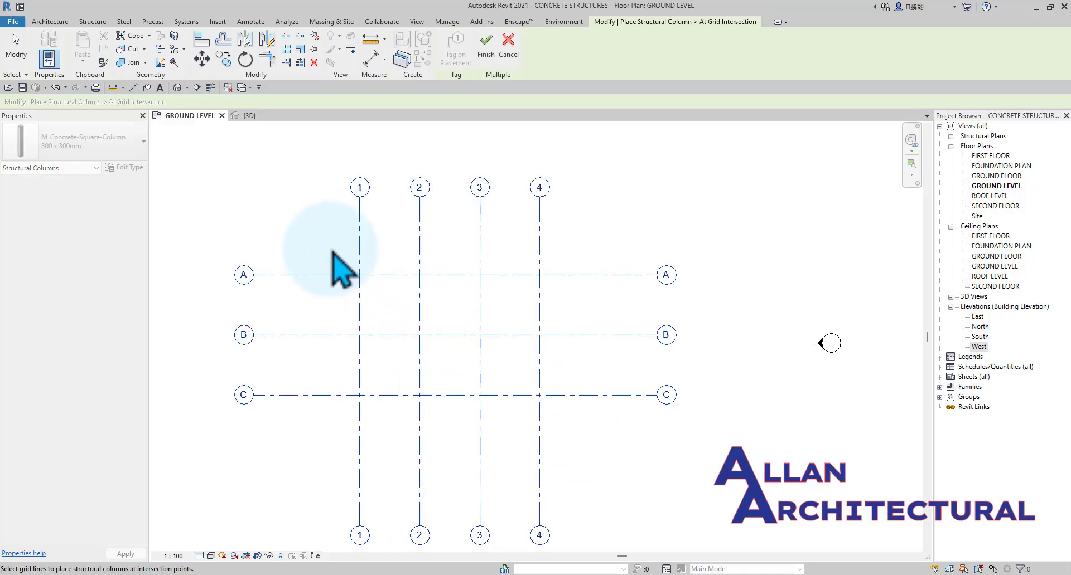
pyautogui.click(486, 49)
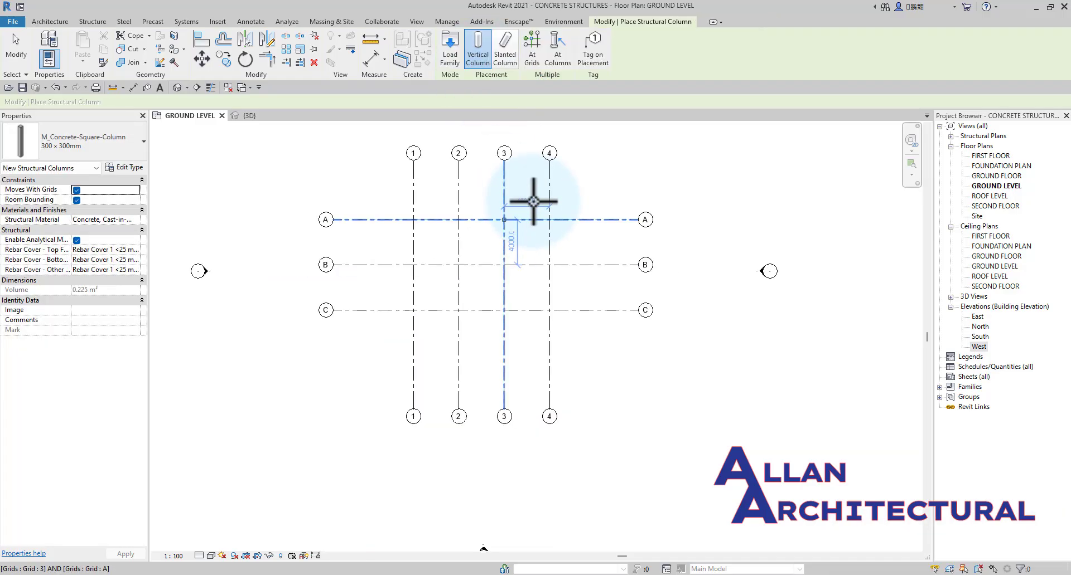
pyautogui.scroll(-4, 511, 172)
pyautogui.press('Escape')
pyautogui.press('Escape')
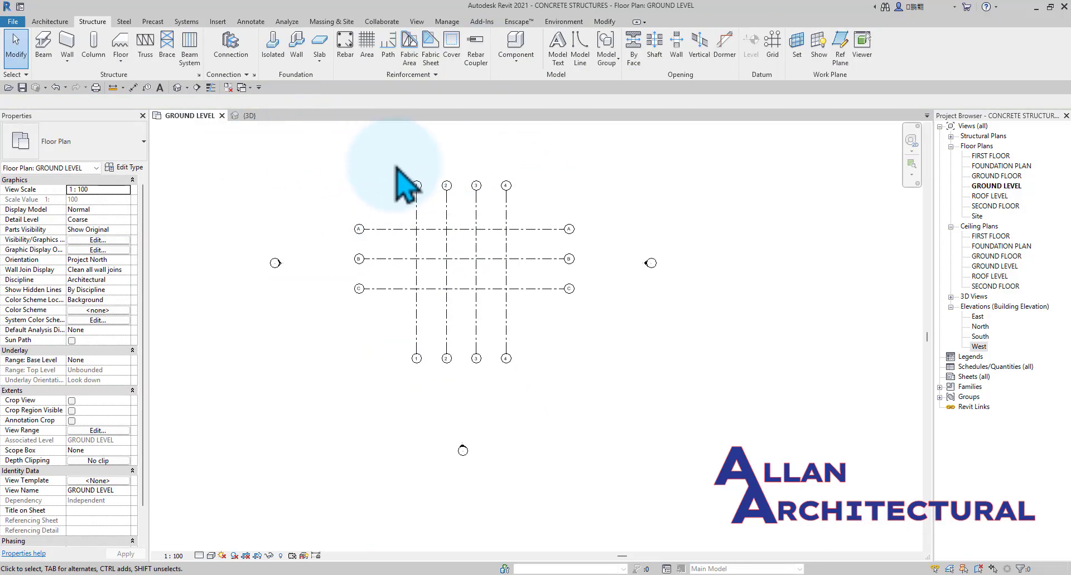
# Inspect the columns between the levels in the 3D view, including from the back, and return to the GROUND LEVEL plan.
pyautogui.click(260, 114)
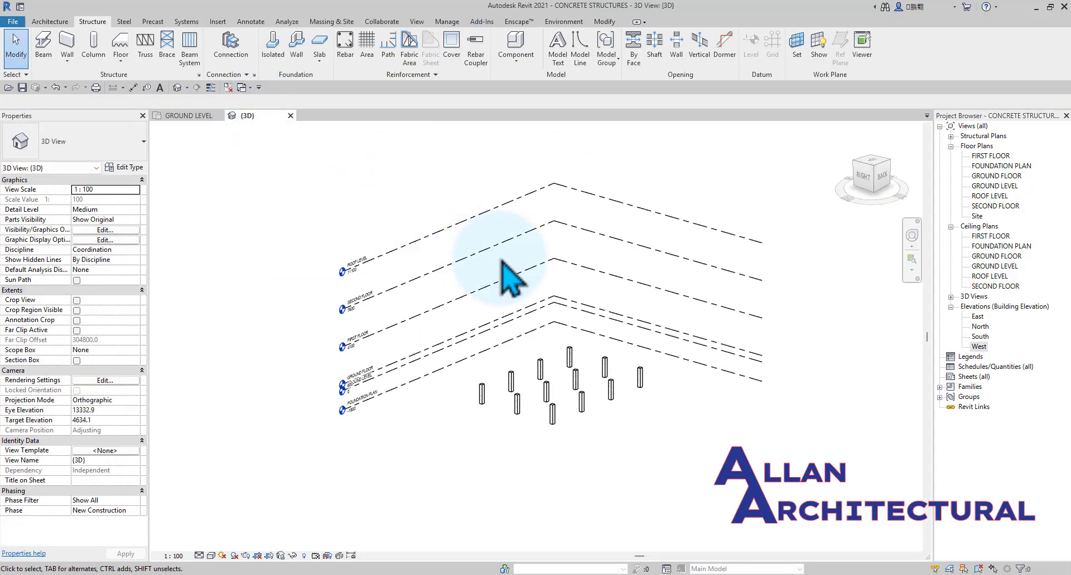
pyautogui.keyDown('shift'); pyautogui.moveTo(555, 335); pyautogui.dragTo(515, 303, button='middle'); pyautogui.keyUp('shift')
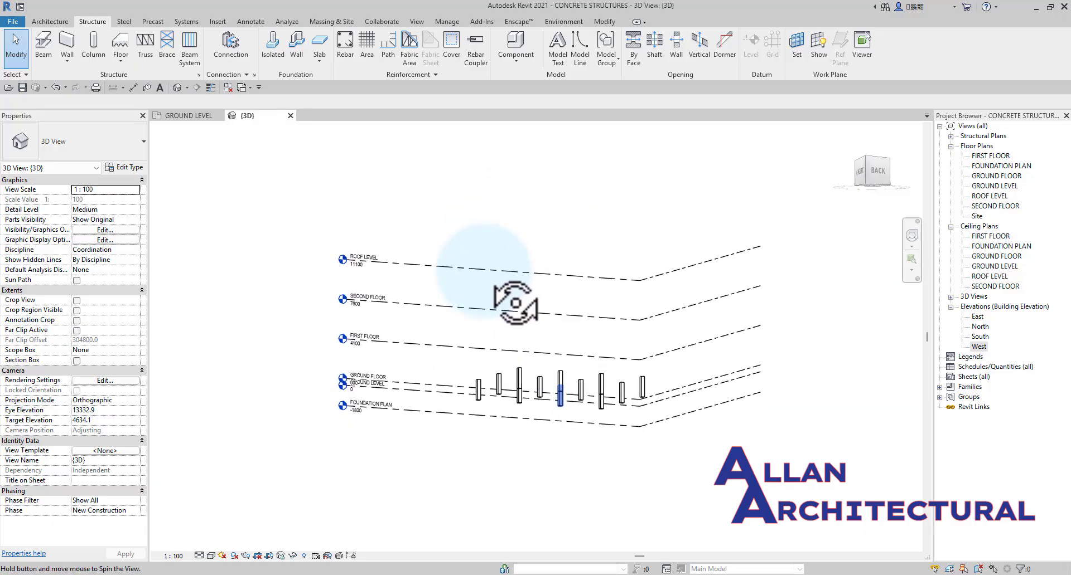
pyautogui.click(873, 171)
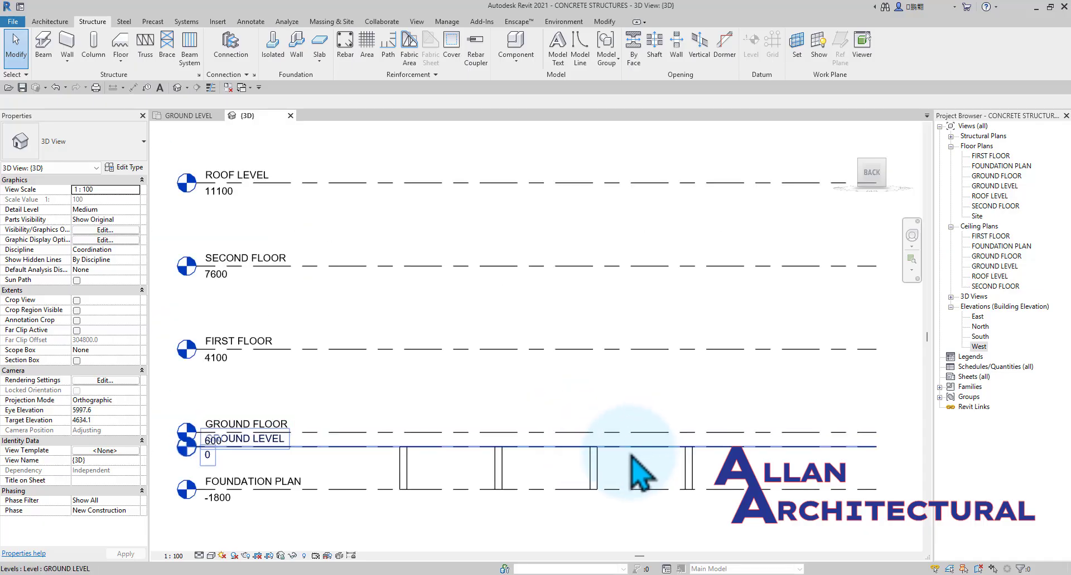
pyautogui.scroll(2, 248, 486)
pyautogui.scroll(-4, 295, 446)
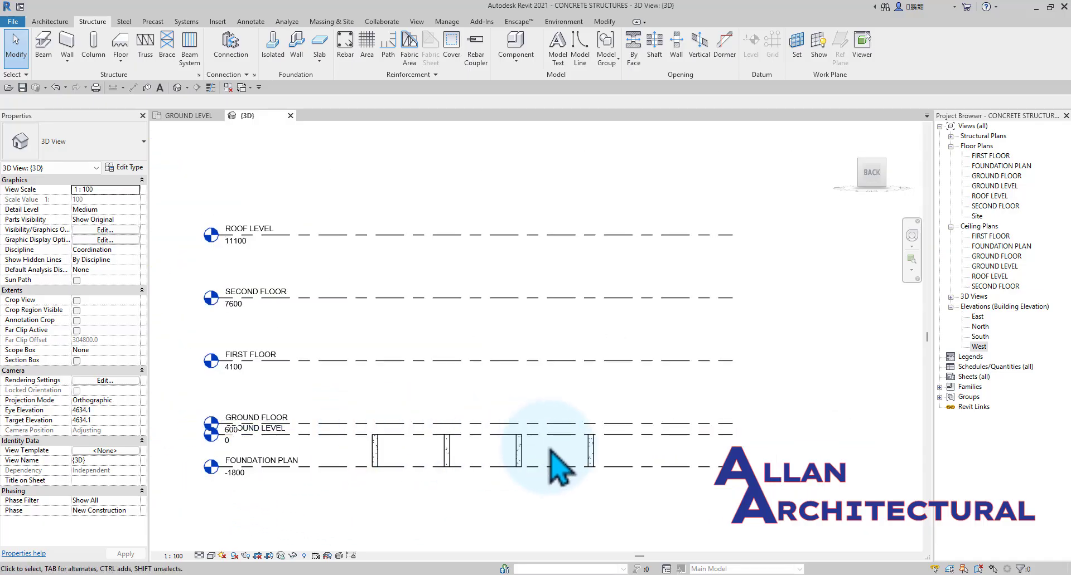
pyautogui.scroll(-3, 573, 301)
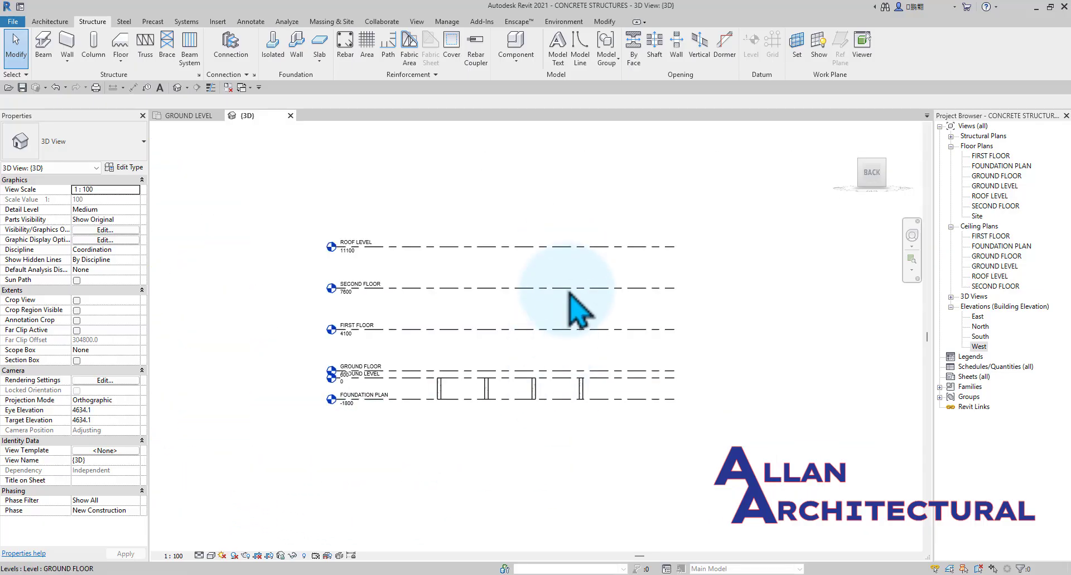
pyautogui.click(184, 115)
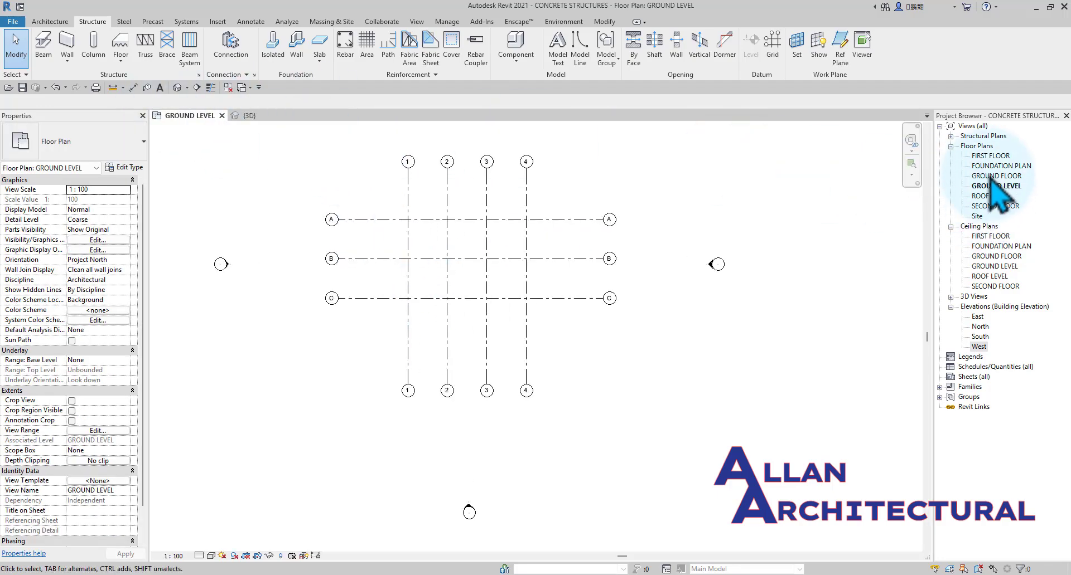
# Open the FOUNDATION PLAN floor plan and examine the columns at the grid intersections.
pyautogui.doubleClick(993, 166)
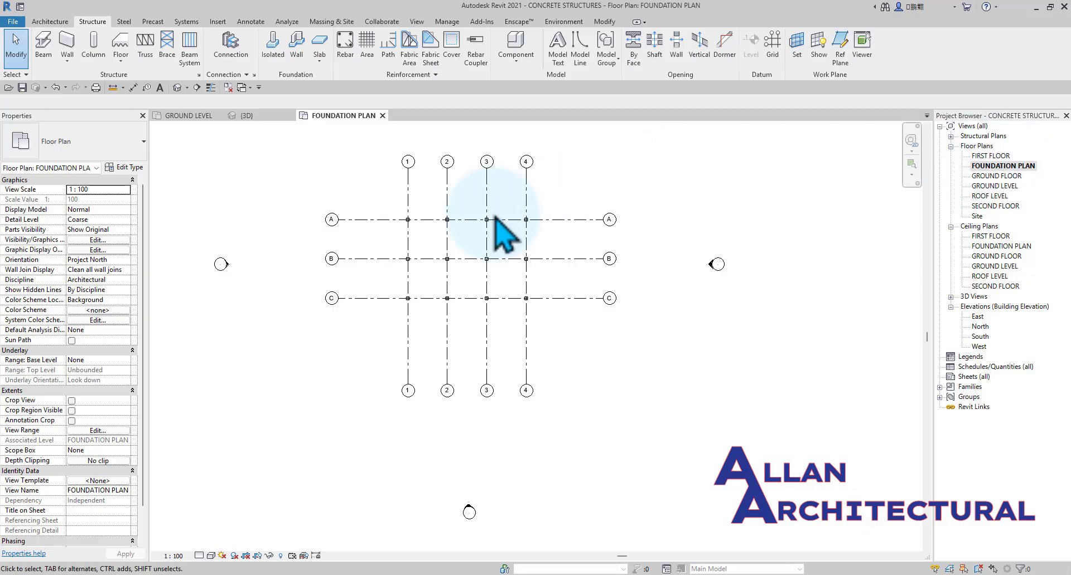
pyautogui.scroll(5, 494, 230)
pyautogui.moveTo(544, 432); pyautogui.dragTo(530, 430, button='middle')
pyautogui.scroll(1, 531, 430)
pyautogui.scroll(5, 452, 299)
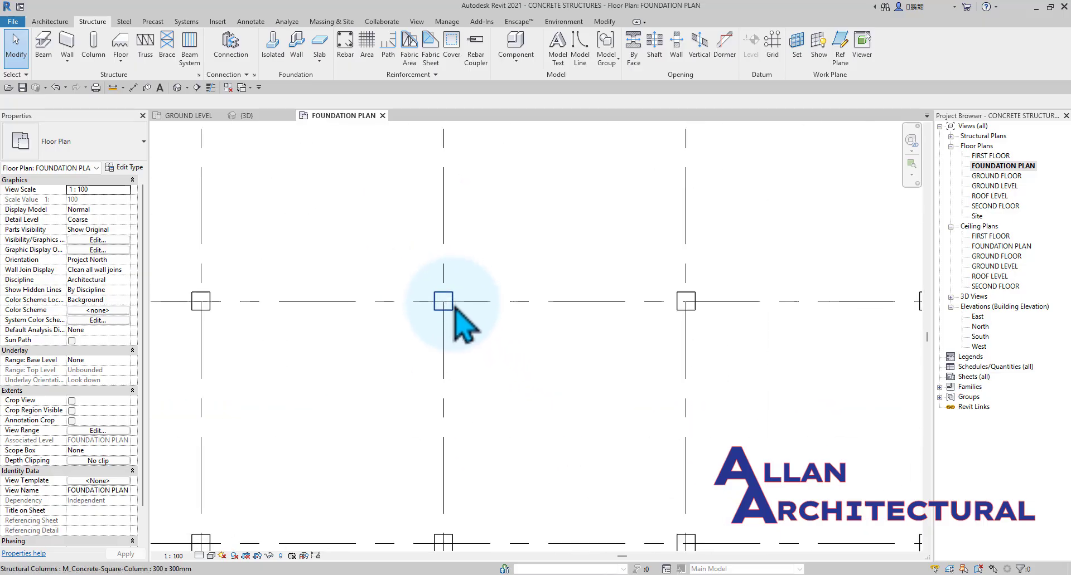
pyautogui.scroll(-8, 452, 302)
pyautogui.moveTo(523, 240); pyautogui.dragTo(454, 272, button='middle')
pyautogui.moveTo(485, 302); pyautogui.dragTo(478, 249, button='middle')
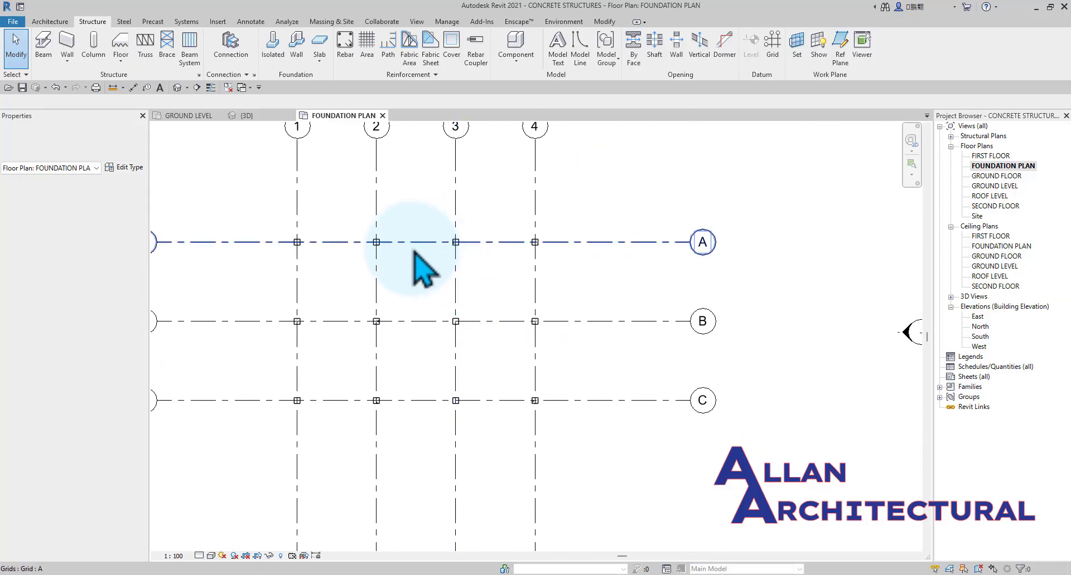
# Check the properties of the square columns at grid intersections A-2 and B-2, and clear the selection.
pyautogui.scroll(3, 359, 249)
pyautogui.click(351, 236)
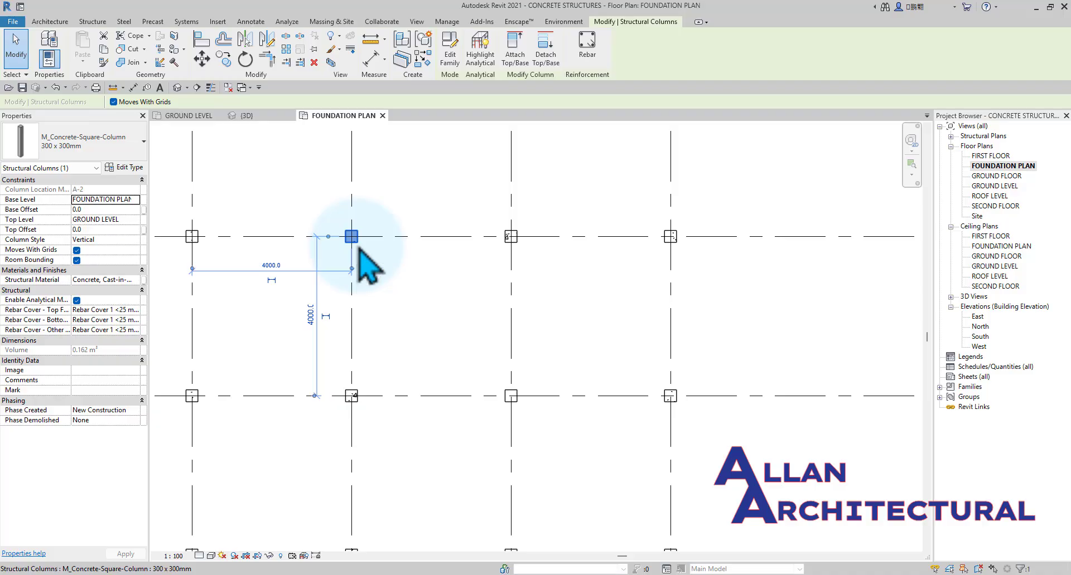
pyautogui.rightClick(359, 248)
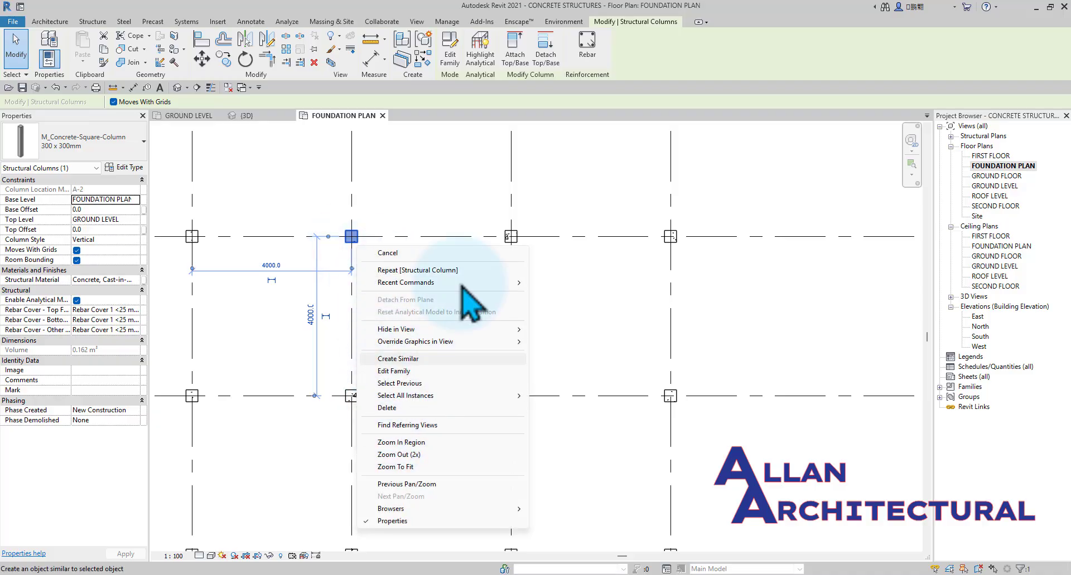
pyautogui.scroll(-4, 579, 223)
pyautogui.click(577, 265)
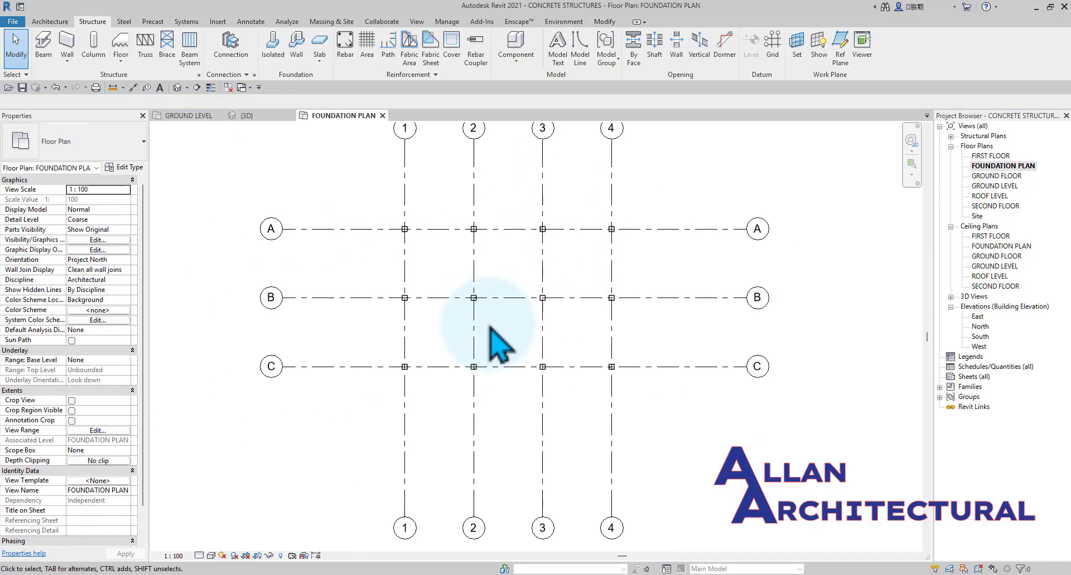
pyautogui.scroll(3, 488, 322)
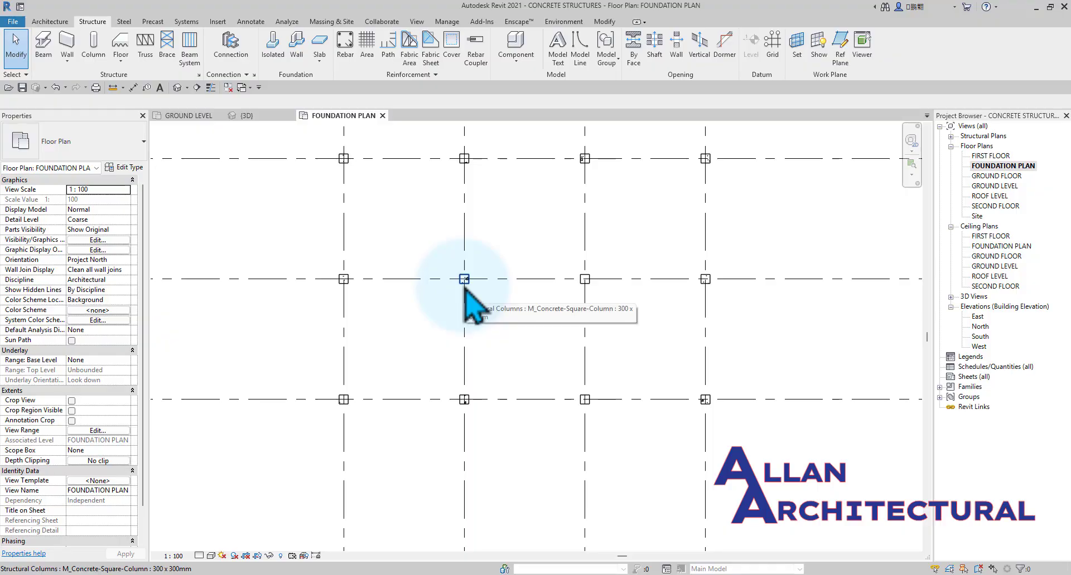
pyautogui.click(464, 282)
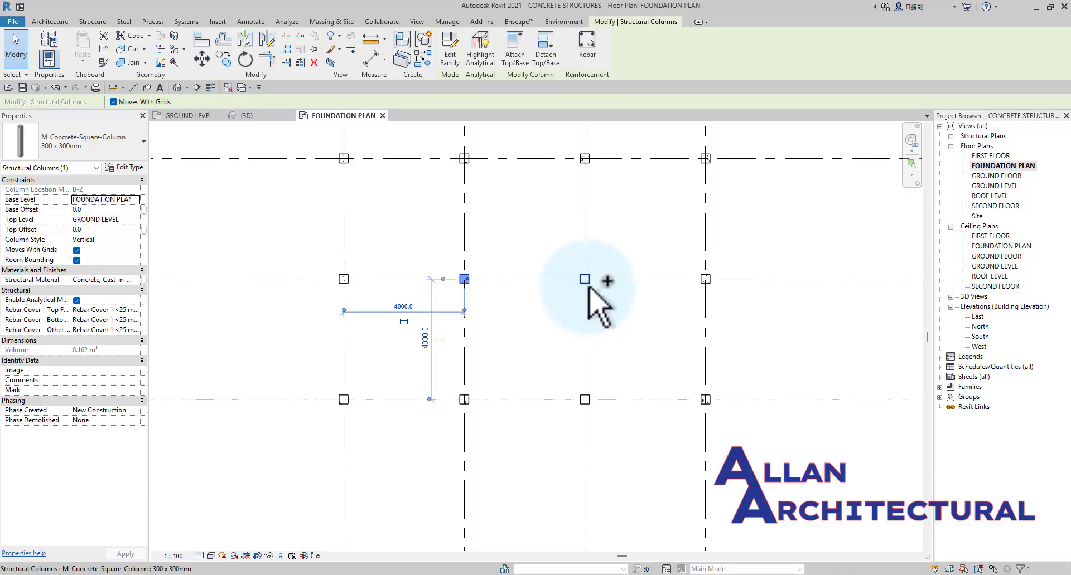
pyautogui.click(510, 246)
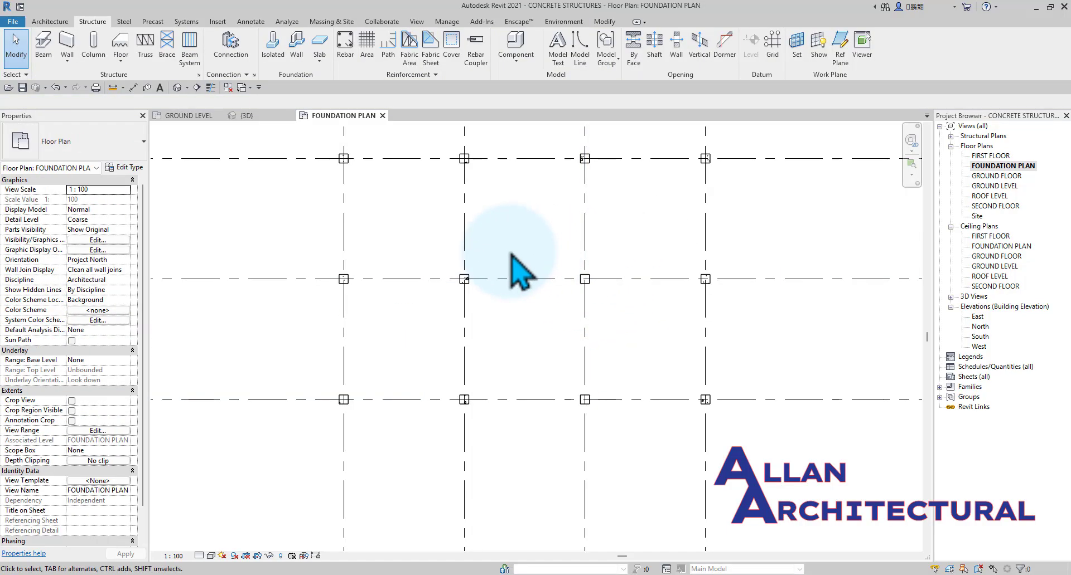
# Look over the column layout in plan, and view the columns against the levels from an angle in the 3D view.
pyautogui.scroll(-2, 644, 301)
pyautogui.moveTo(631, 282); pyautogui.dragTo(502, 274, button='middle')
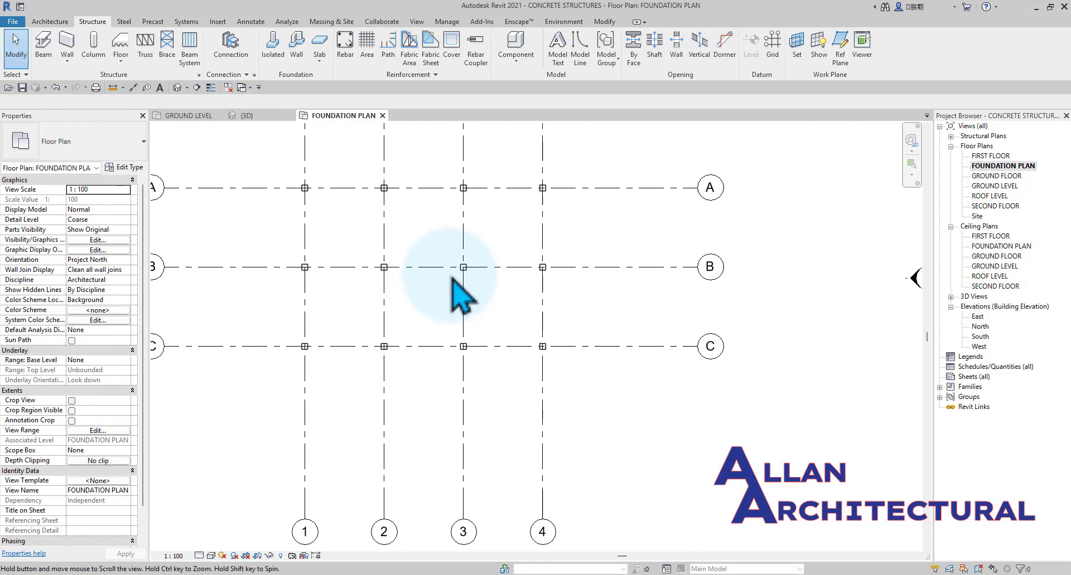
pyautogui.scroll(4, 361, 224)
pyautogui.scroll(-3, 364, 224)
pyautogui.moveTo(363, 223); pyautogui.dragTo(445, 225, button='middle')
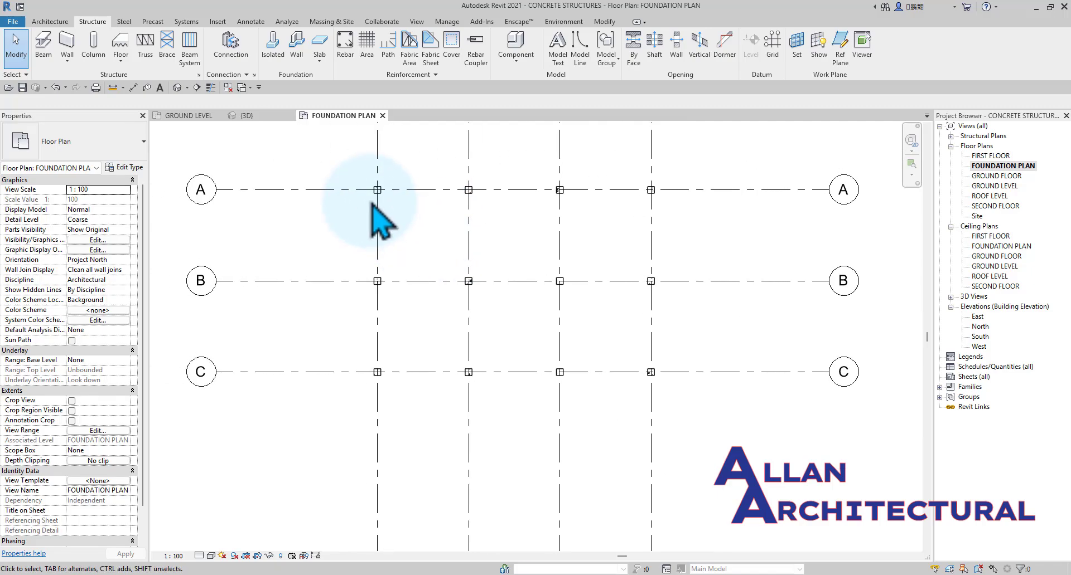
pyautogui.scroll(2, 452, 215)
pyautogui.click(245, 116)
pyautogui.scroll(-2, 454, 290)
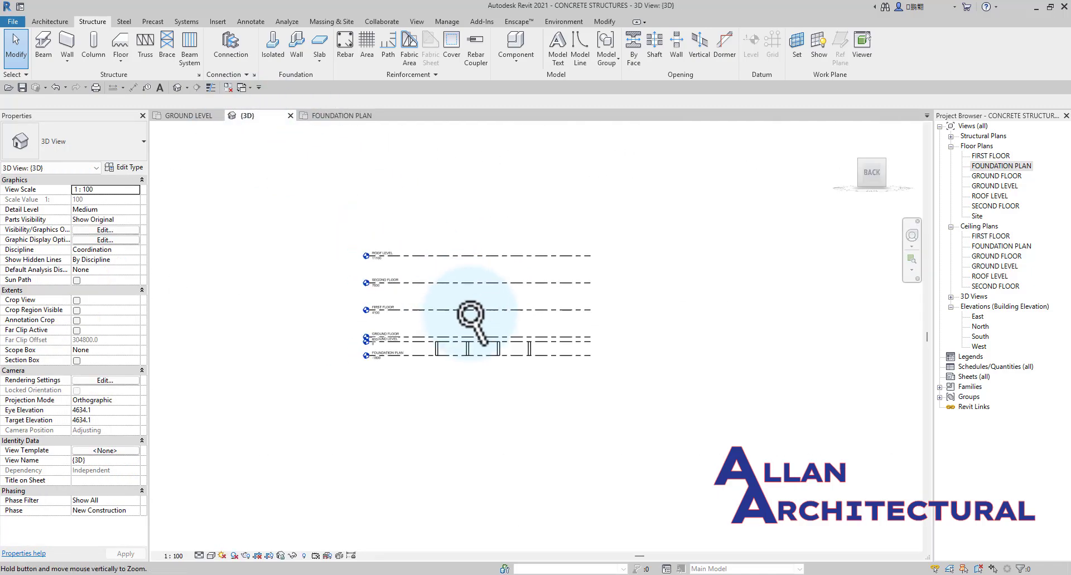
pyautogui.scroll(2, 486, 356)
pyautogui.keyDown('shift'); pyautogui.moveTo(480, 292); pyautogui.dragTo(484, 351, button='middle'); pyautogui.keyUp('shift')
pyautogui.keyDown('shift'); pyautogui.moveTo(515, 382); pyautogui.dragTo(390, 262, button='middle'); pyautogui.keyUp('shift')
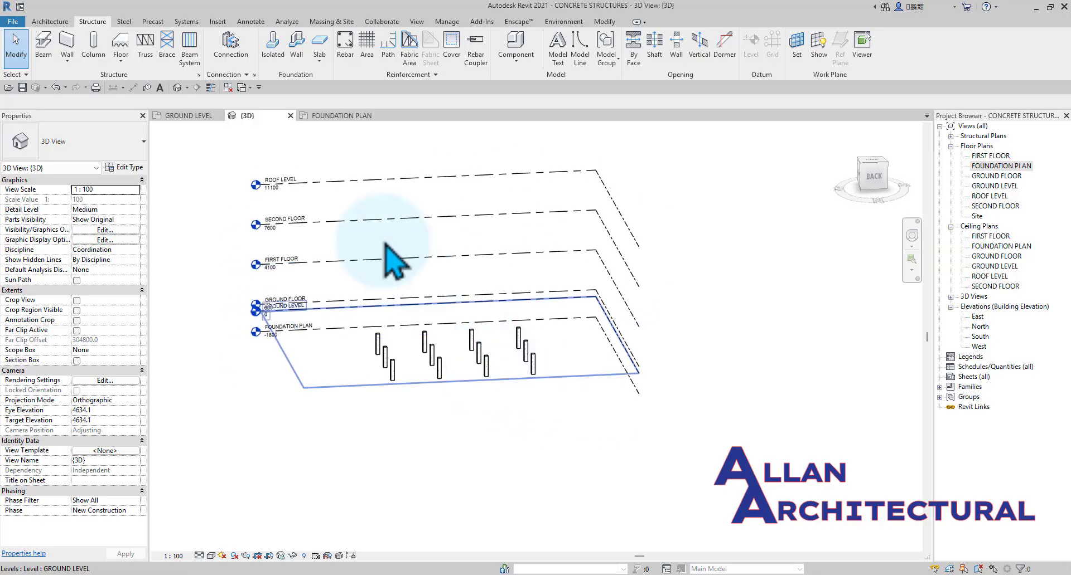
# In the FOUNDATION PLAN view, select all instances of the 300 x 300mm square column and set their top level to ROOF LEVEL.
pyautogui.click(339, 120)
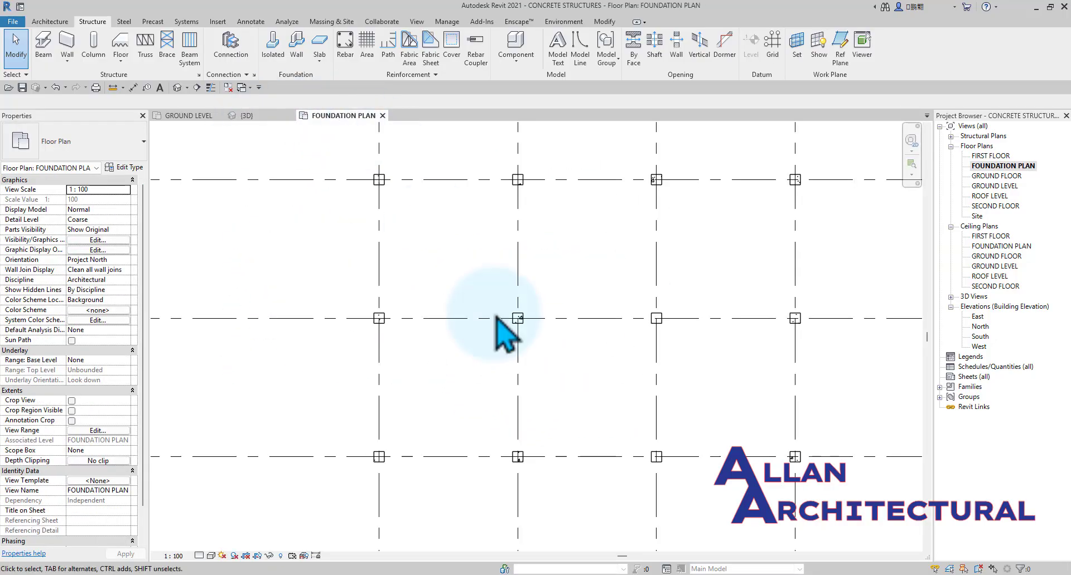
pyautogui.scroll(-3, 496, 318)
pyautogui.moveTo(573, 344); pyautogui.dragTo(504, 318, button='middle')
pyautogui.scroll(3, 463, 334)
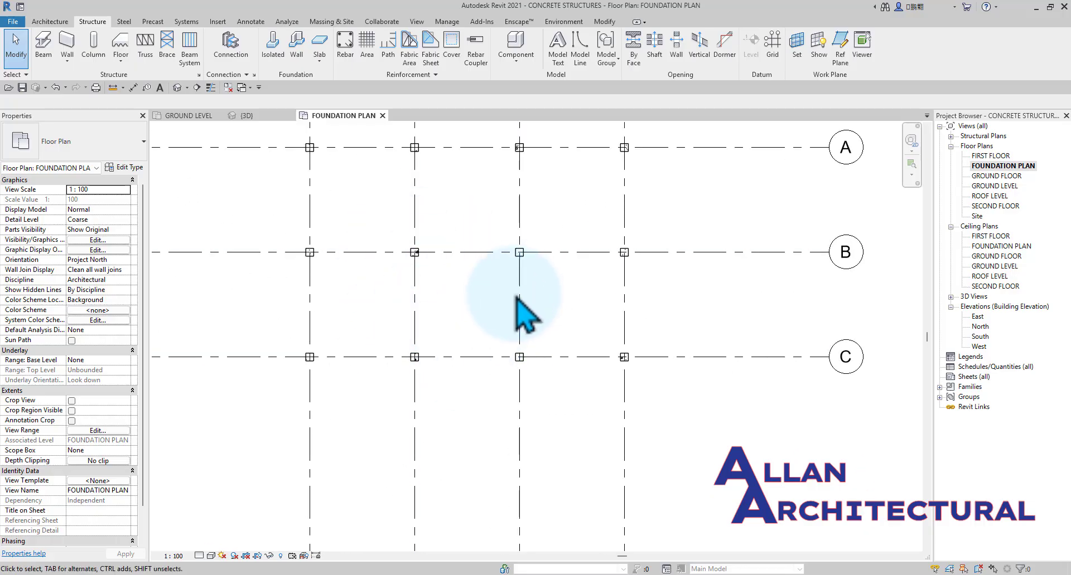
pyautogui.scroll(2, 442, 268)
pyautogui.click(439, 261)
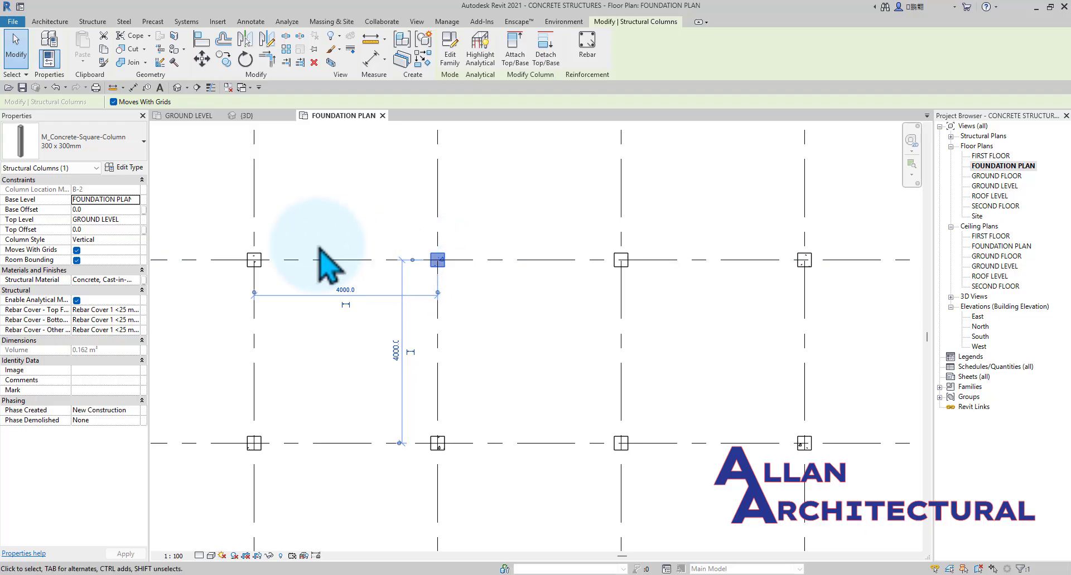
pyautogui.rightClick(453, 271)
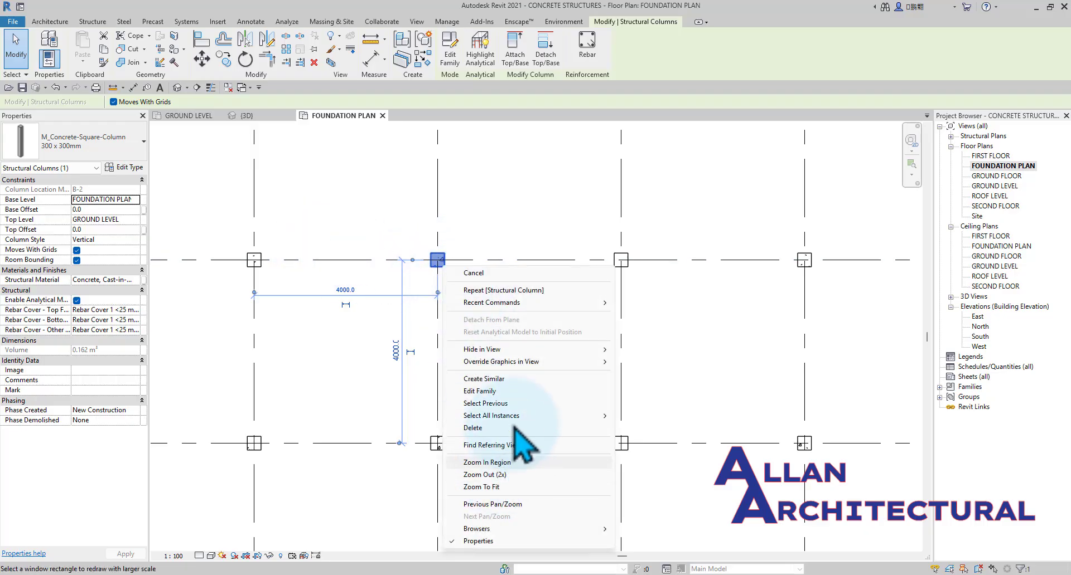
pyautogui.moveTo(521, 415)
pyautogui.click(655, 417)
pyautogui.scroll(-2, 505, 262)
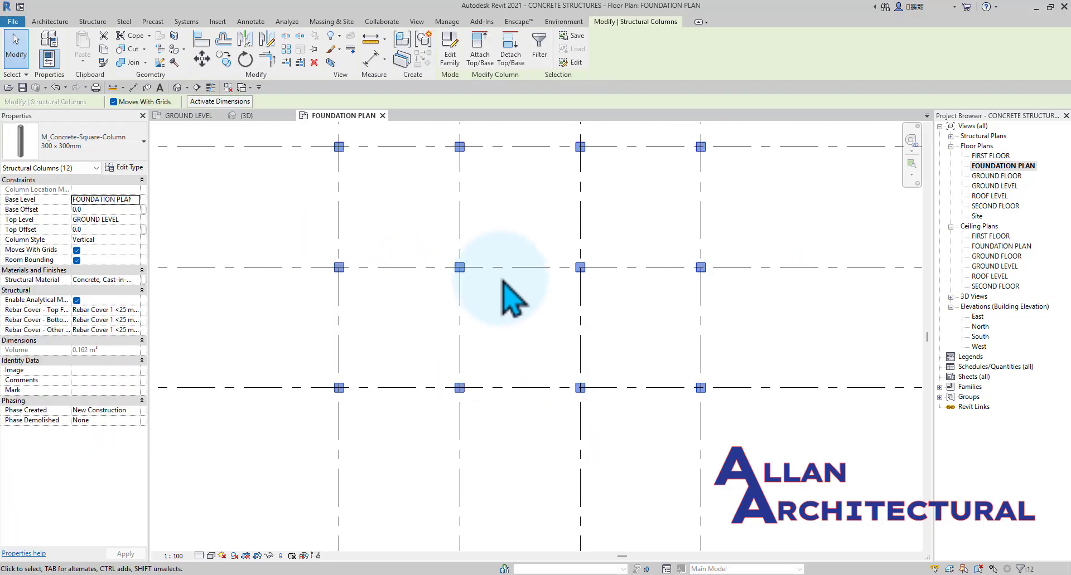
pyautogui.click(136, 220)
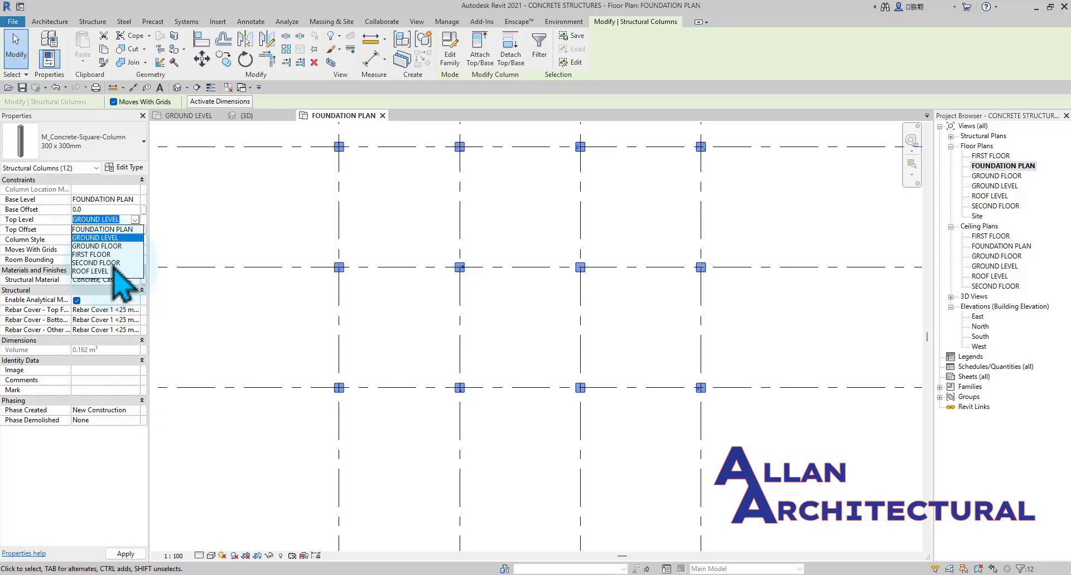
pyautogui.click(114, 271)
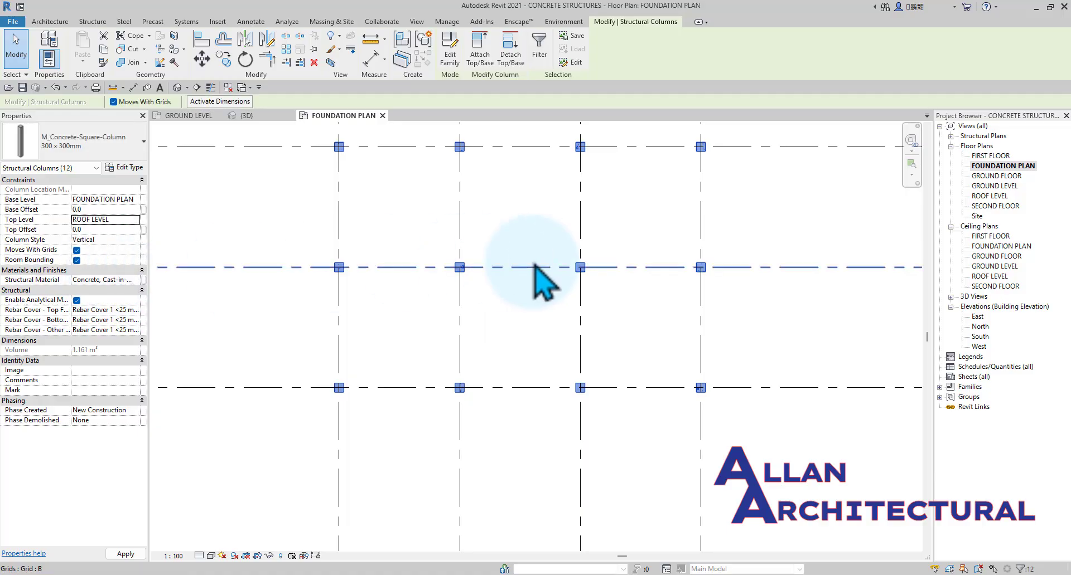
pyautogui.click(509, 246)
# Inspect the height of the columns relative to the levels in the 3D view, including from the left side.
pyautogui.click(244, 115)
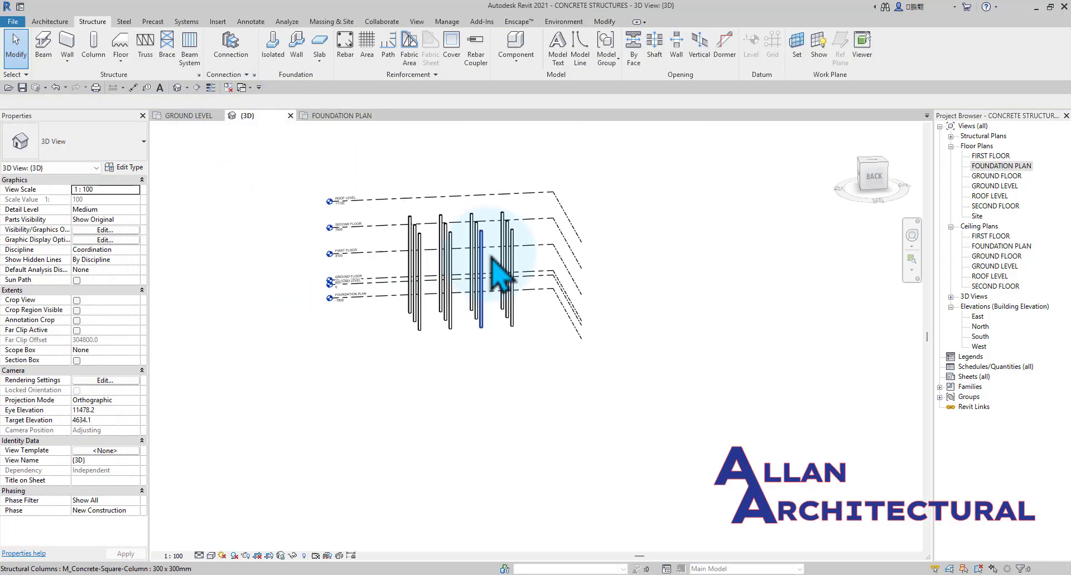
pyautogui.keyDown('shift'); pyautogui.moveTo(355, 275); pyautogui.dragTo(724, 277, button='middle'); pyautogui.keyUp('shift')
pyautogui.keyDown('shift'); pyautogui.moveTo(691, 246); pyautogui.dragTo(824, 200, button='middle'); pyautogui.keyUp('shift')
pyautogui.scroll(3, 459, 258)
pyautogui.click(866, 178)
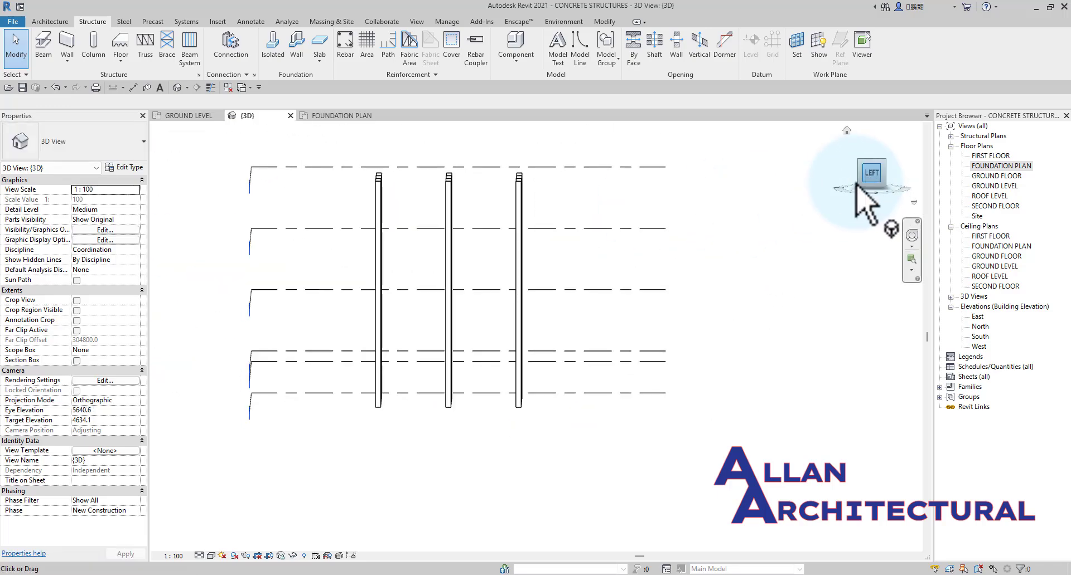
pyautogui.scroll(4, 503, 296)
pyautogui.moveTo(365, 262); pyautogui.dragTo(498, 296, button='middle')
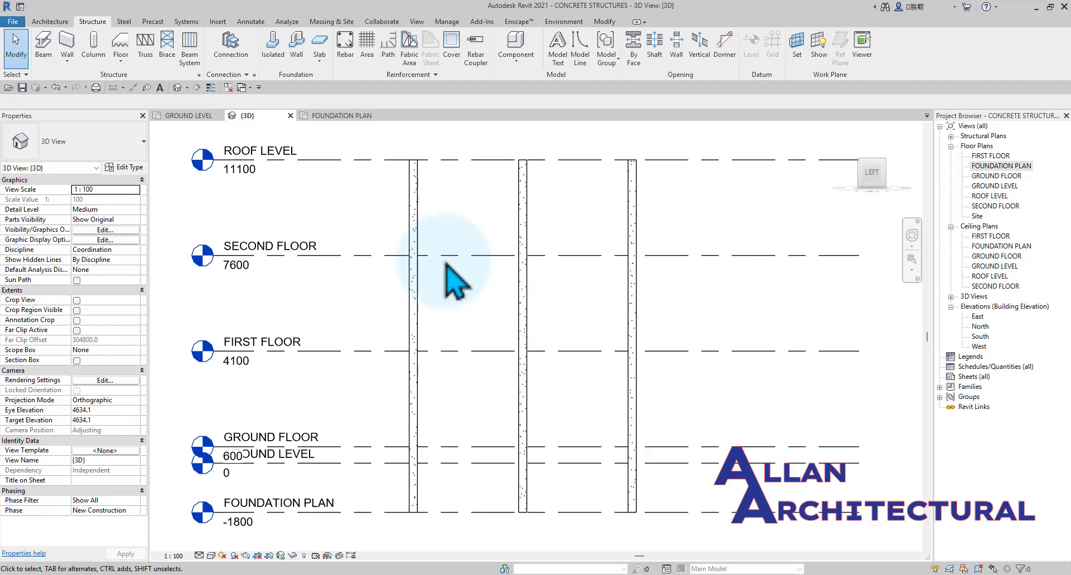
pyautogui.scroll(-3, 519, 313)
# In the GROUND LEVEL plan, delete the columns at grid intersections B-2, B-3, C-2 and C-3.
pyautogui.click(189, 116)
pyautogui.scroll(6, 490, 306)
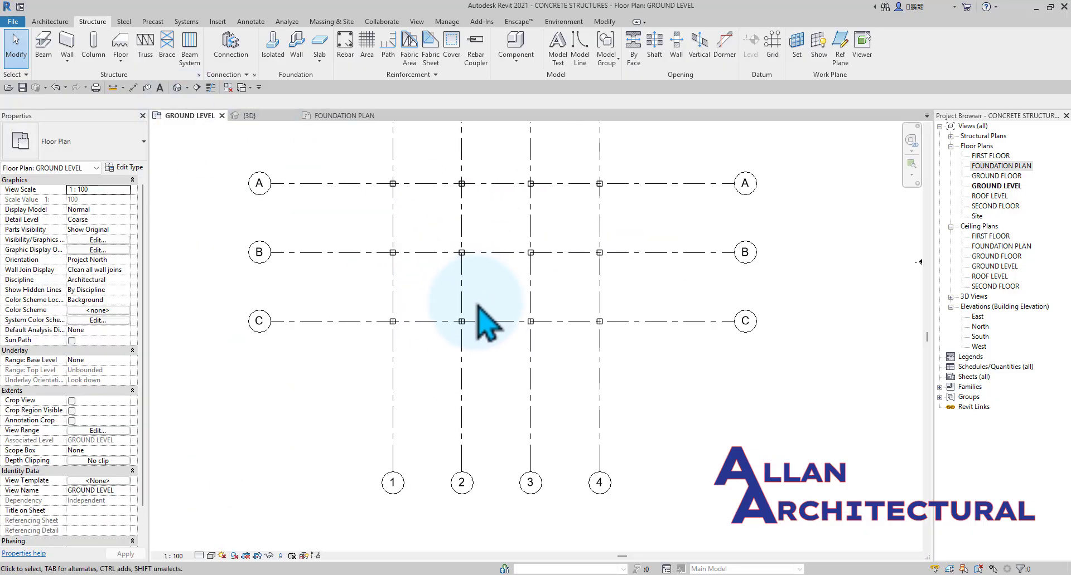
pyautogui.click(438, 346)
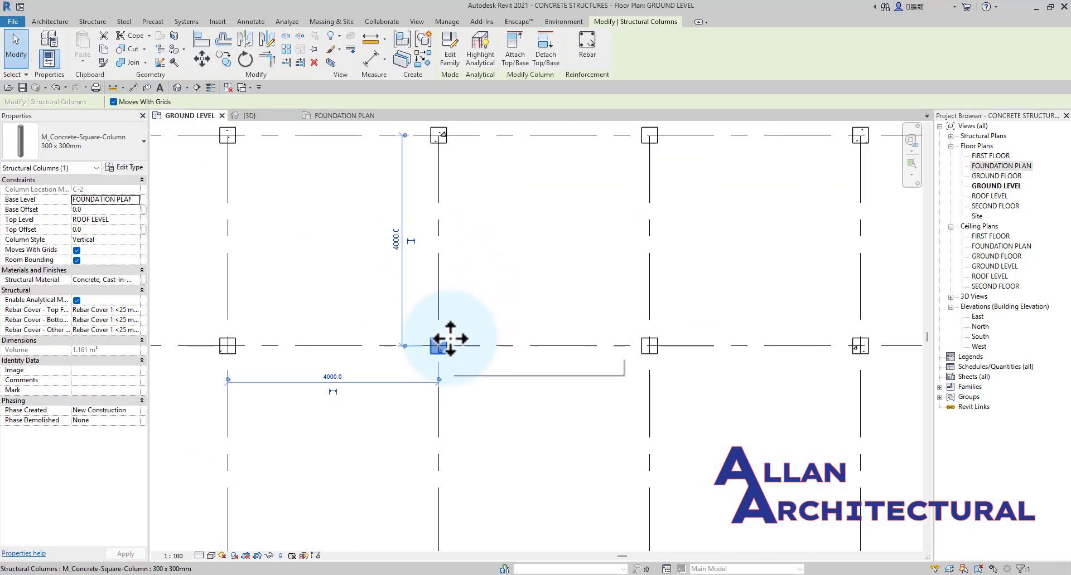
pyautogui.scroll(-3, 444, 349)
pyautogui.press('Escape')
pyautogui.scroll(3, 540, 342)
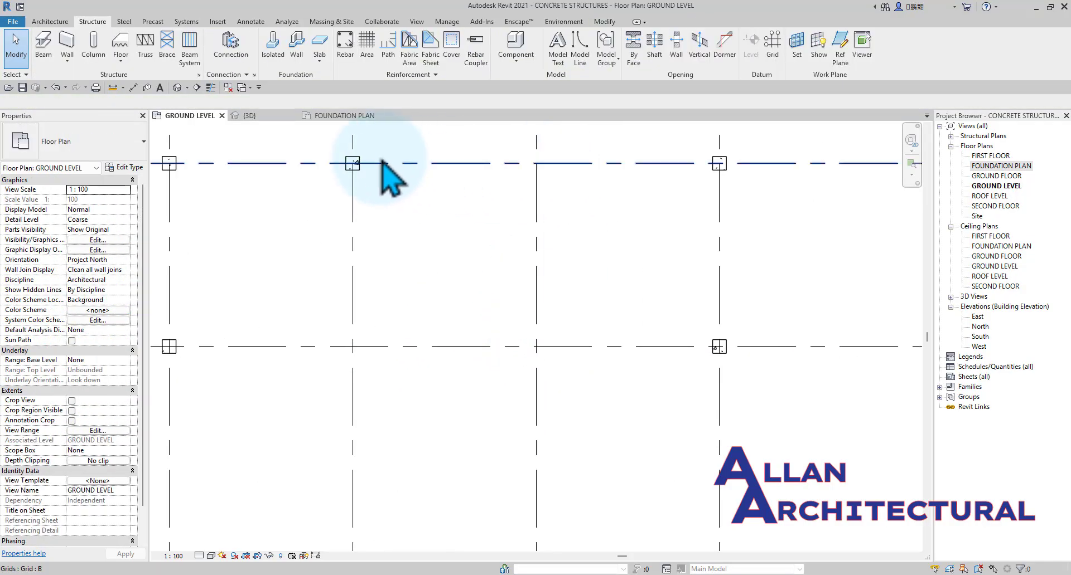
pyautogui.click(356, 166)
pyautogui.scroll(-2, 412, 249)
pyautogui.moveTo(414, 250); pyautogui.dragTo(407, 325, button='middle')
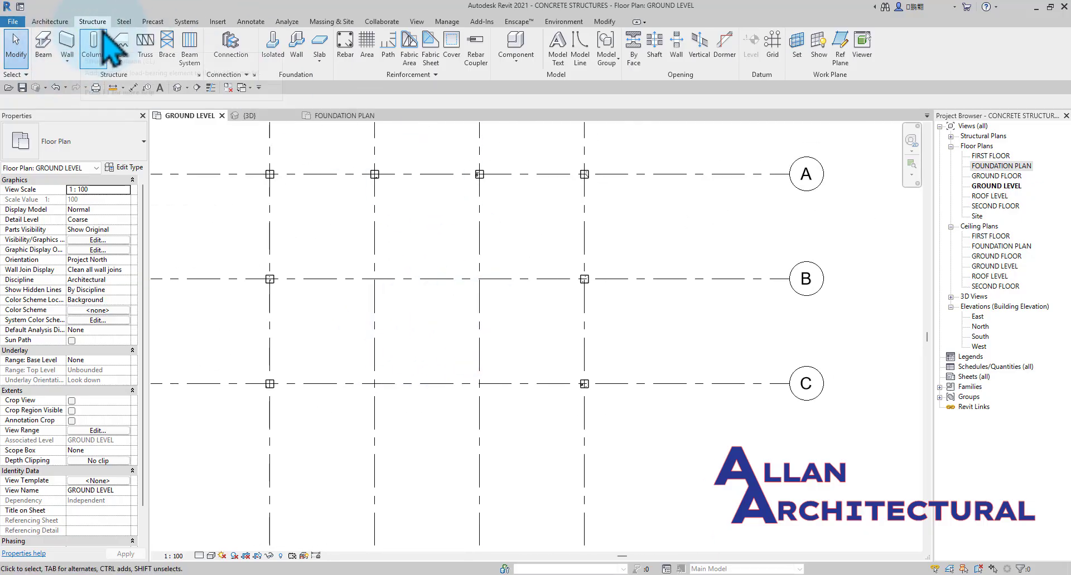
# Open the choice of wall kinds for the structure.
pyautogui.click(69, 61)
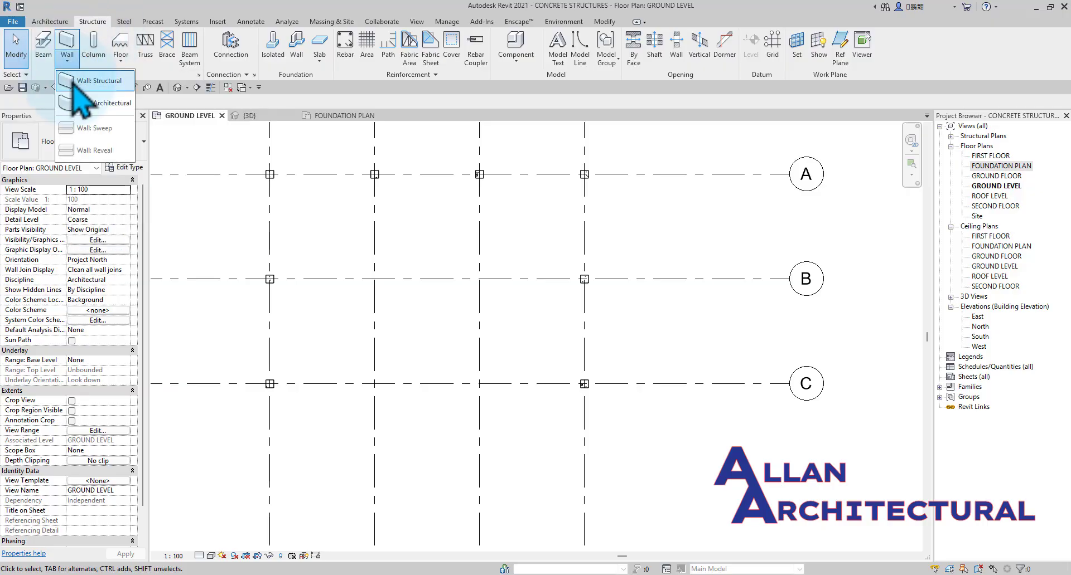
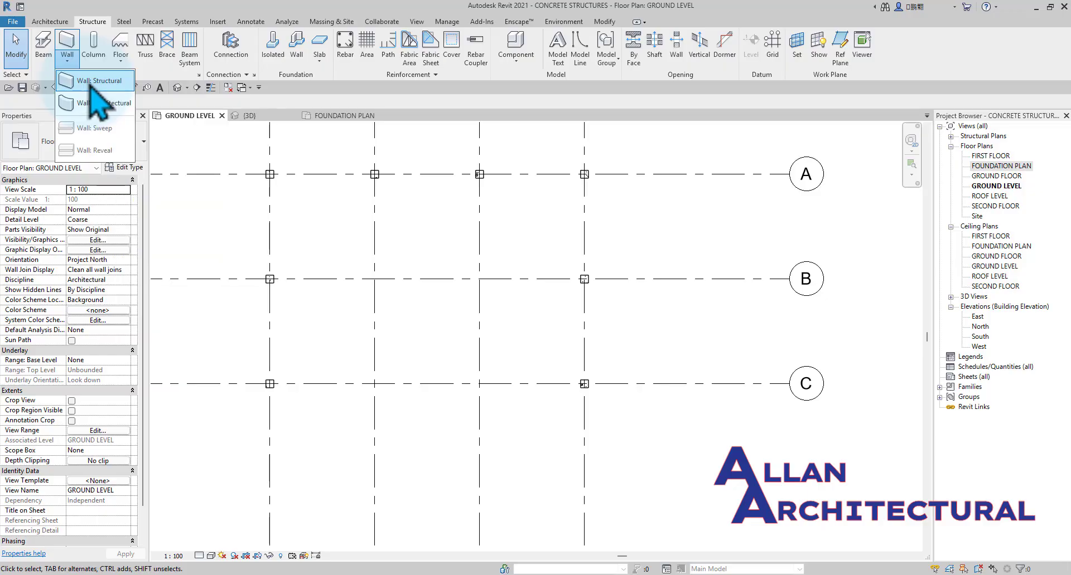
# Start a structural wall and duplicate the Generic - 200mm type as 300MM CONCRETE.
pyautogui.click(95, 81)
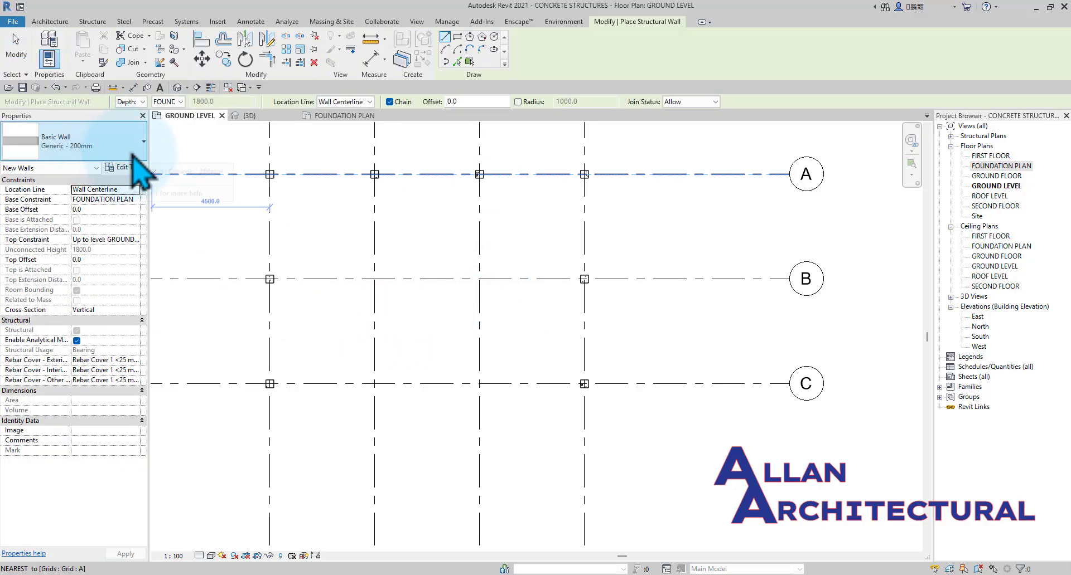
pyautogui.click(131, 167)
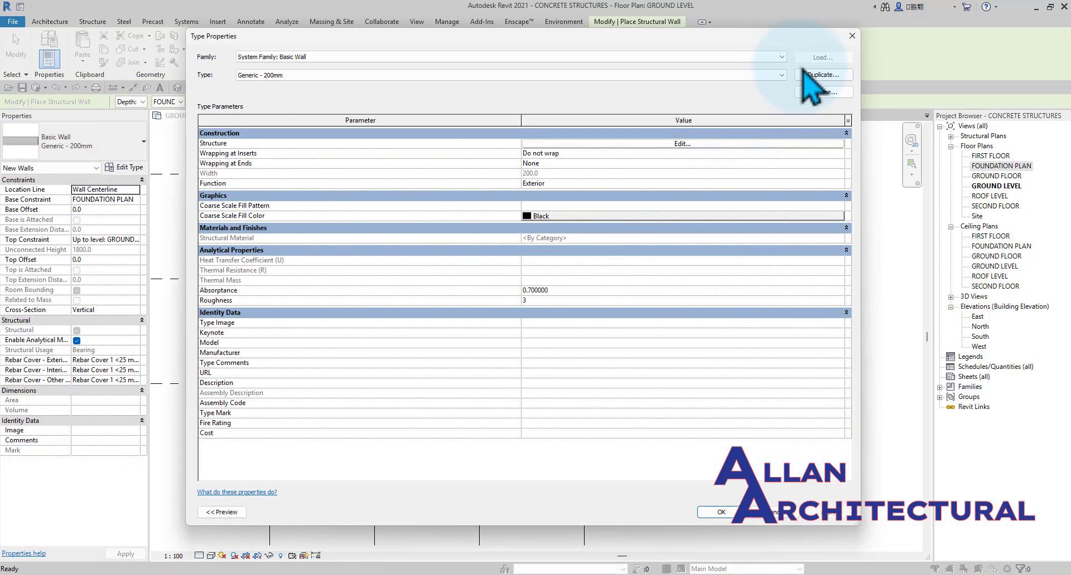
pyautogui.click(816, 77)
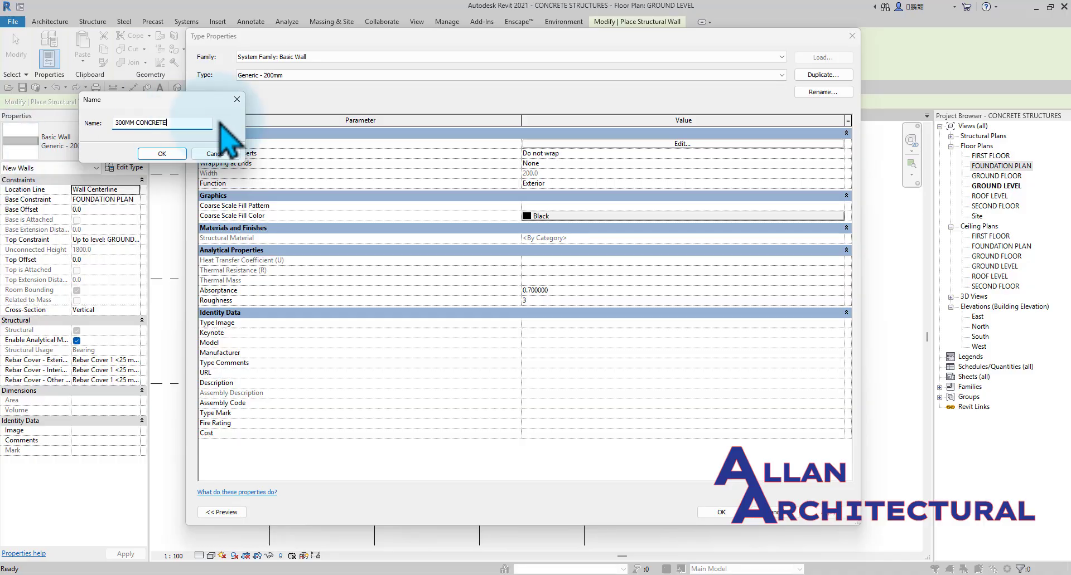
pyautogui.click(162, 153)
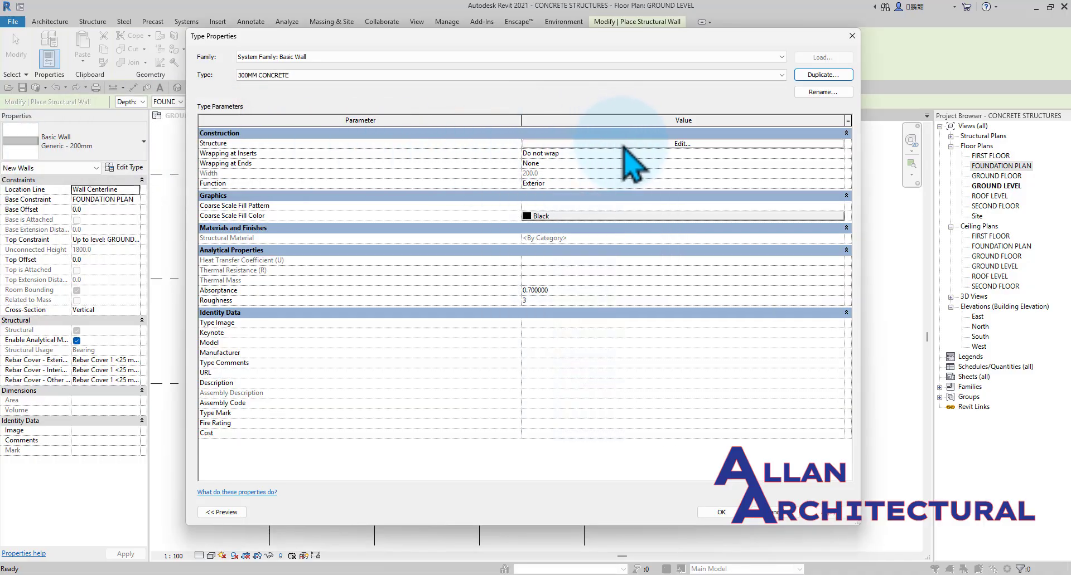
# Set the structure layer thickness of the 300MM CONCRETE wall type to 300 and accept the type properties.
pyautogui.click(669, 143)
pyautogui.click(560, 143)
pyautogui.moveTo(561, 146); pyautogui.dragTo(512, 148)
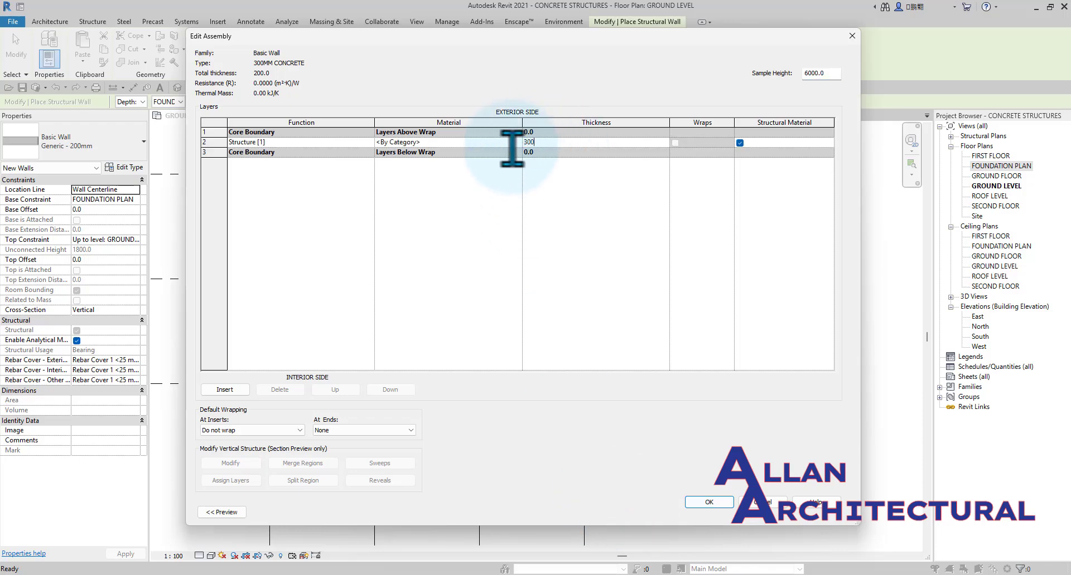
pyautogui.click(709, 503)
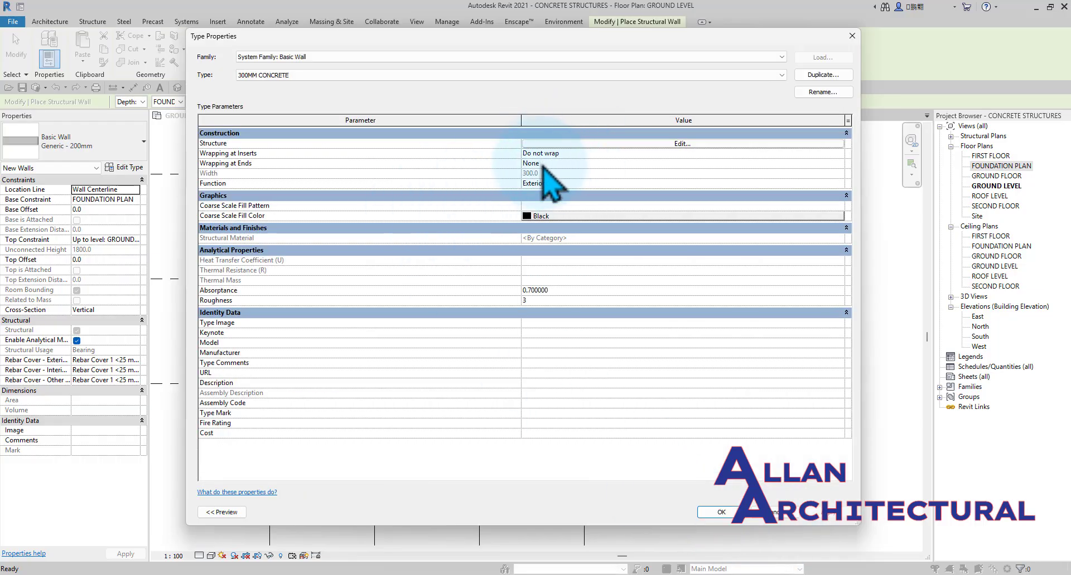
pyautogui.click(728, 517)
pyautogui.moveTo(362, 310); pyautogui.dragTo(416, 303, button='middle')
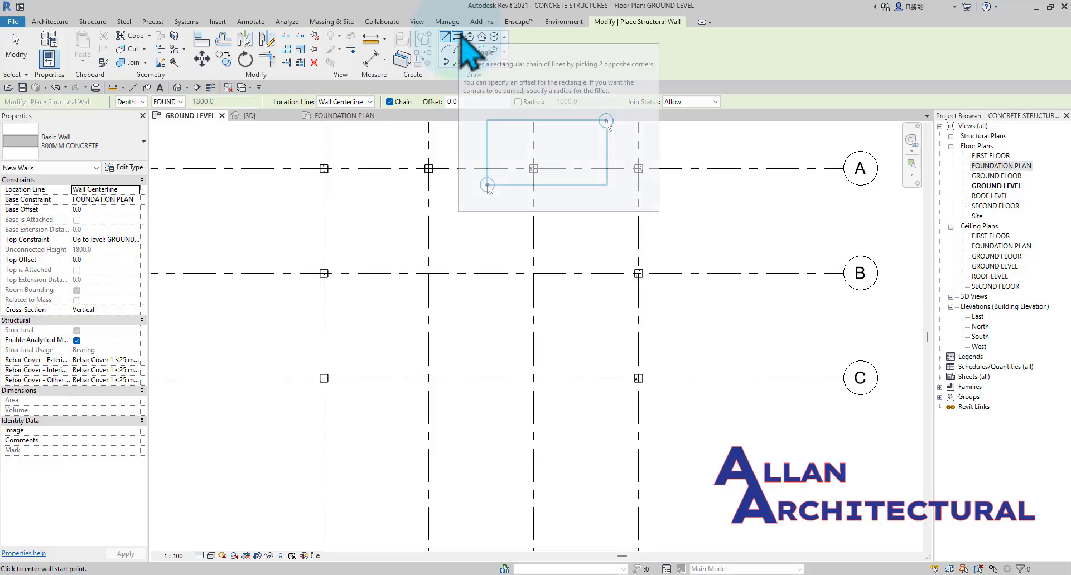
pyautogui.click(458, 38)
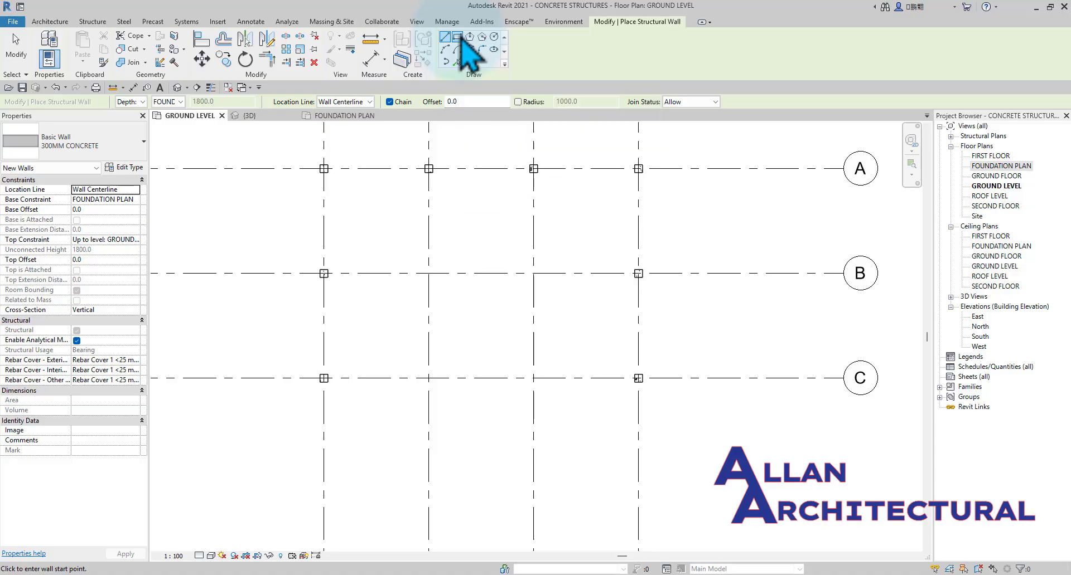
pyautogui.click(428, 273)
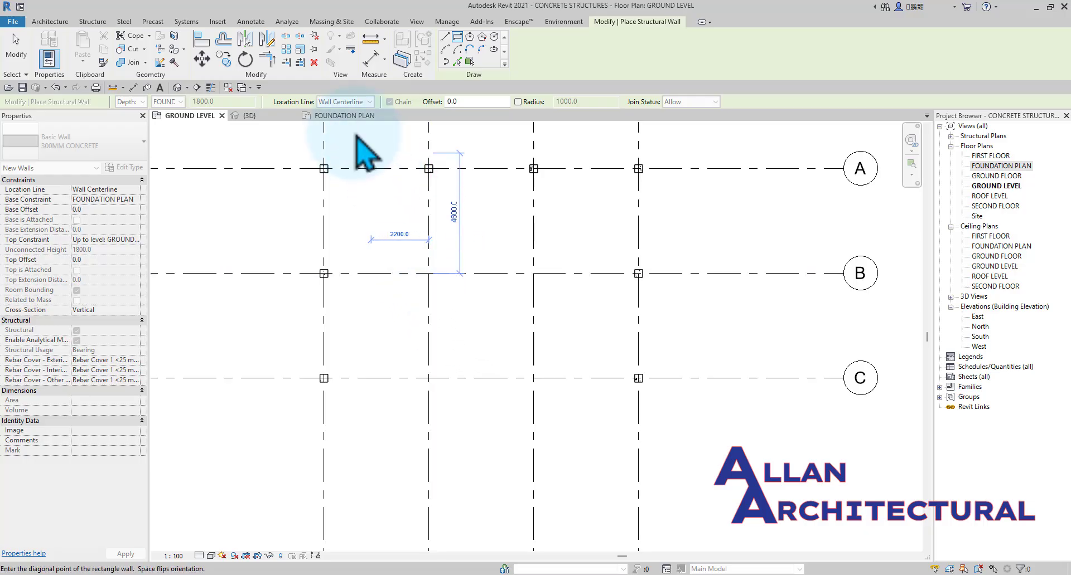
# In the FOUNDATION PLAN view, draw a rectangle of 300MM CONCRETE structural walls from grid intersection B-2 to C-3.
pyautogui.click(346, 119)
pyautogui.click(458, 37)
pyautogui.scroll(-2, 442, 292)
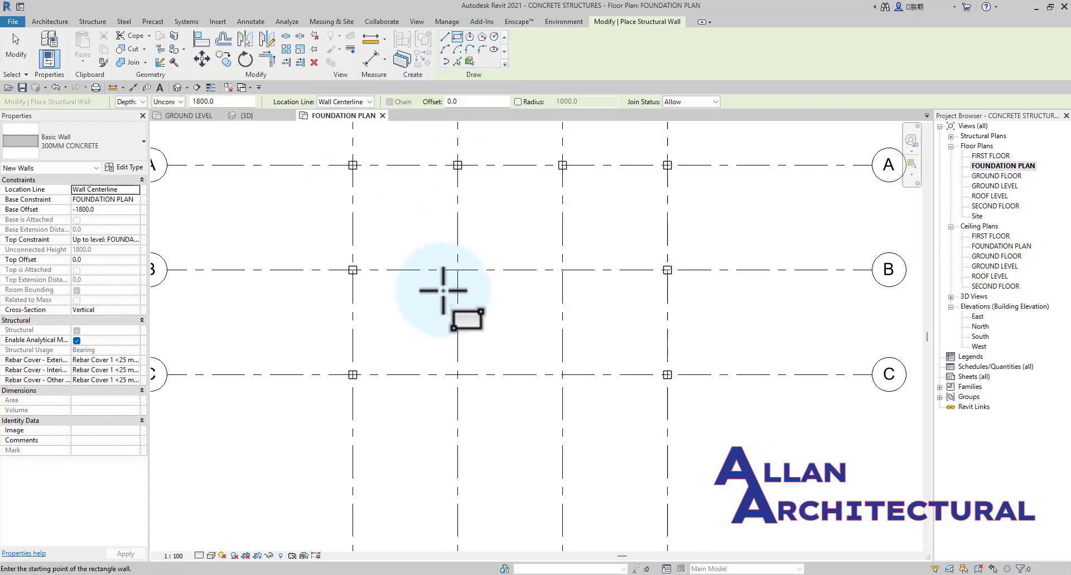
pyautogui.moveTo(476, 264); pyautogui.dragTo(455, 269, button='middle')
pyautogui.moveTo(486, 301); pyautogui.dragTo(452, 306, button='middle')
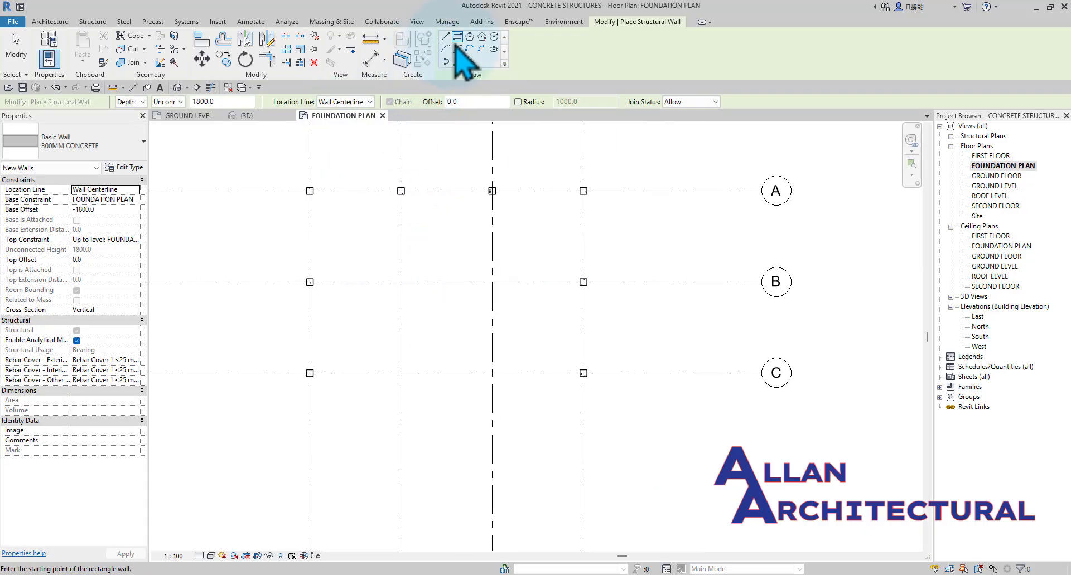
pyautogui.click(400, 282)
pyautogui.scroll(1, 457, 357)
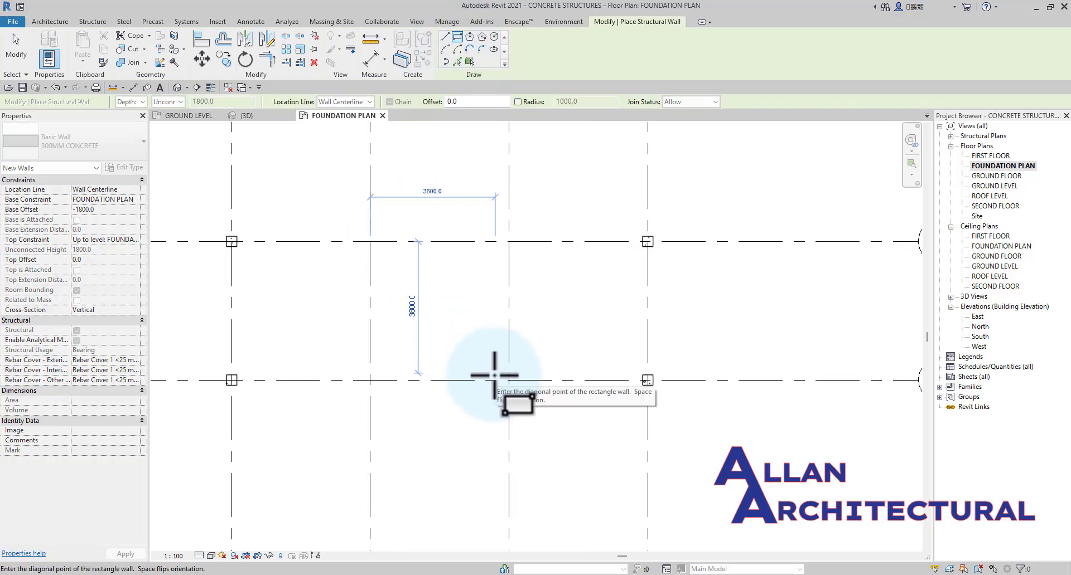
pyautogui.scroll(1, 474, 366)
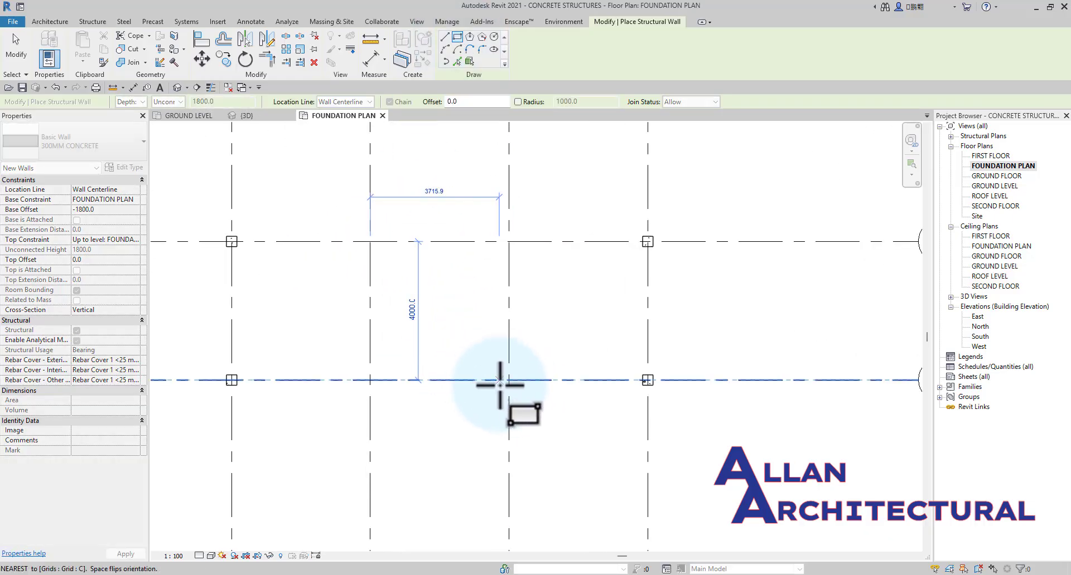
pyautogui.click(509, 380)
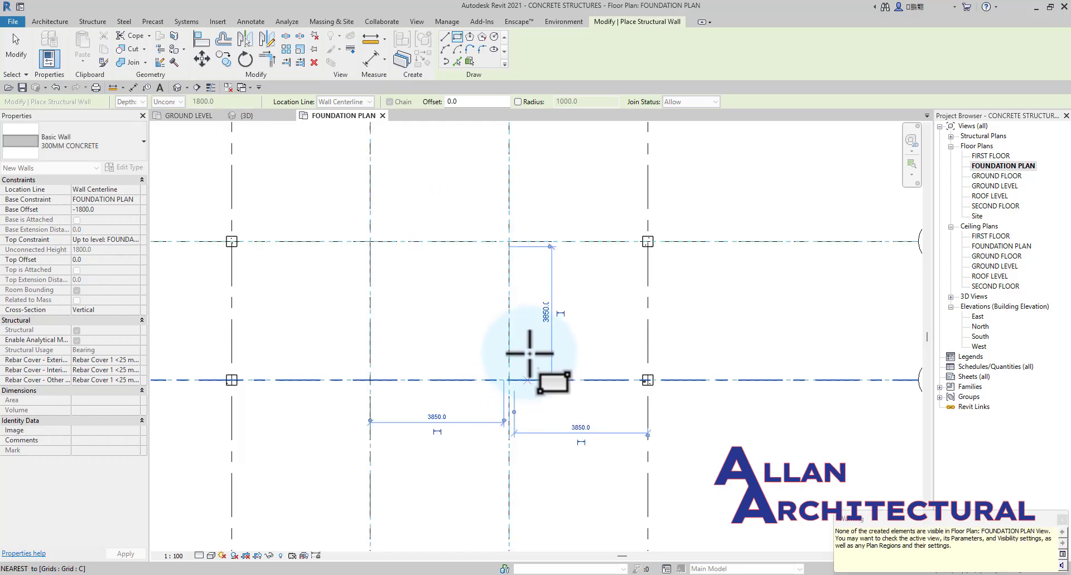
pyautogui.scroll(-1, 474, 285)
pyautogui.press('Escape')
pyautogui.press('Escape')
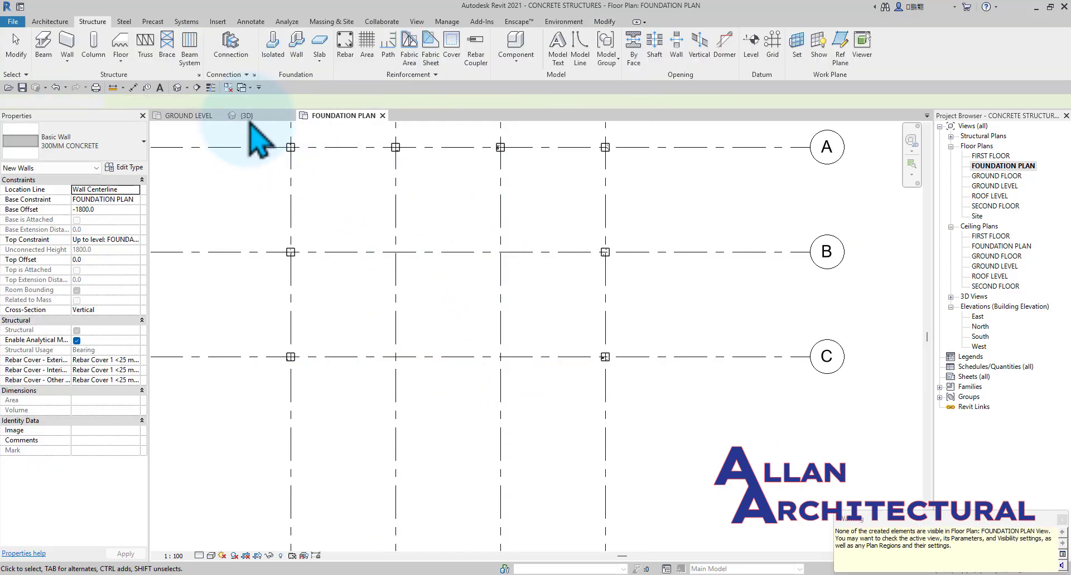
# Check the rectangular walls from the front in the 3D view and remove the walls lying below FOUNDATION PLAN.
pyautogui.click(246, 116)
pyautogui.keyDown('shift'); pyautogui.moveTo(564, 329); pyautogui.dragTo(700, 505, button='middle'); pyautogui.keyUp('shift')
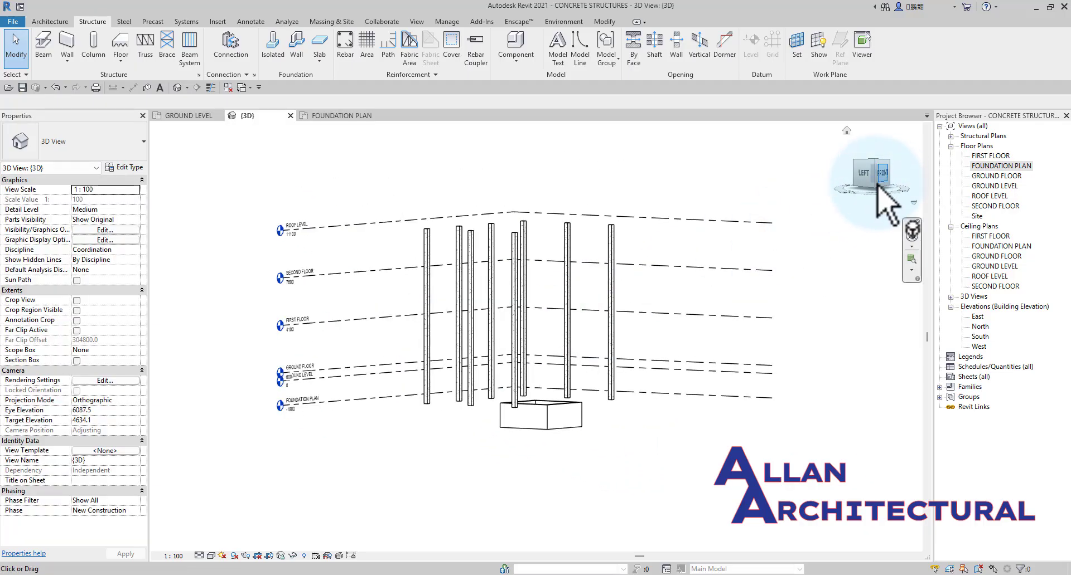
pyautogui.click(880, 179)
pyautogui.click(544, 498)
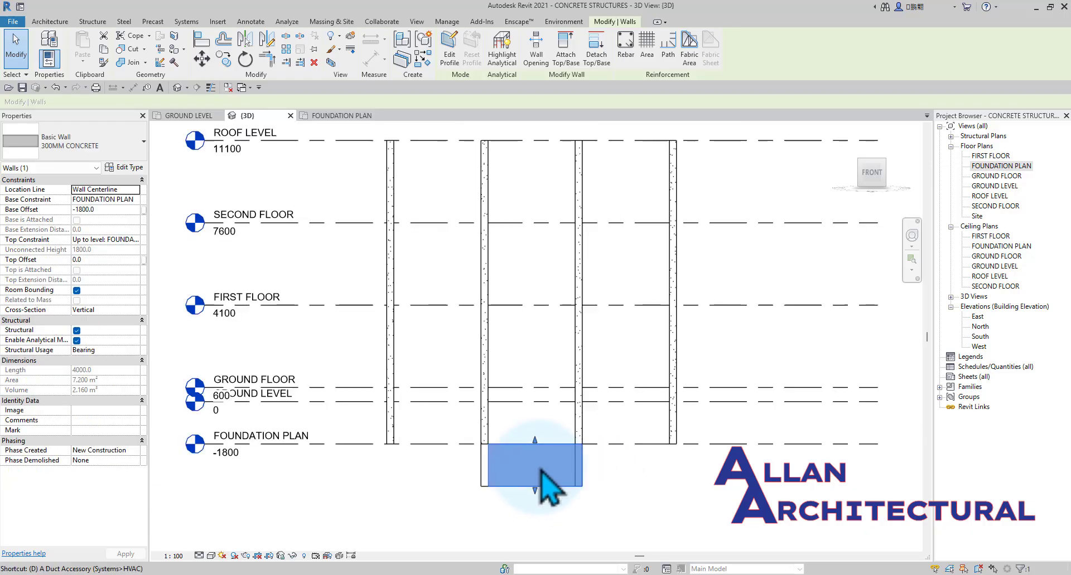
pyautogui.press('Escape')
pyautogui.moveTo(616, 463); pyautogui.dragTo(398, 510)
# In the FOUNDATION PLAN view, start a 300MM CONCRETE structural wall defined by Height with its top constraint up to ROOF LEVEL.
pyautogui.click(336, 115)
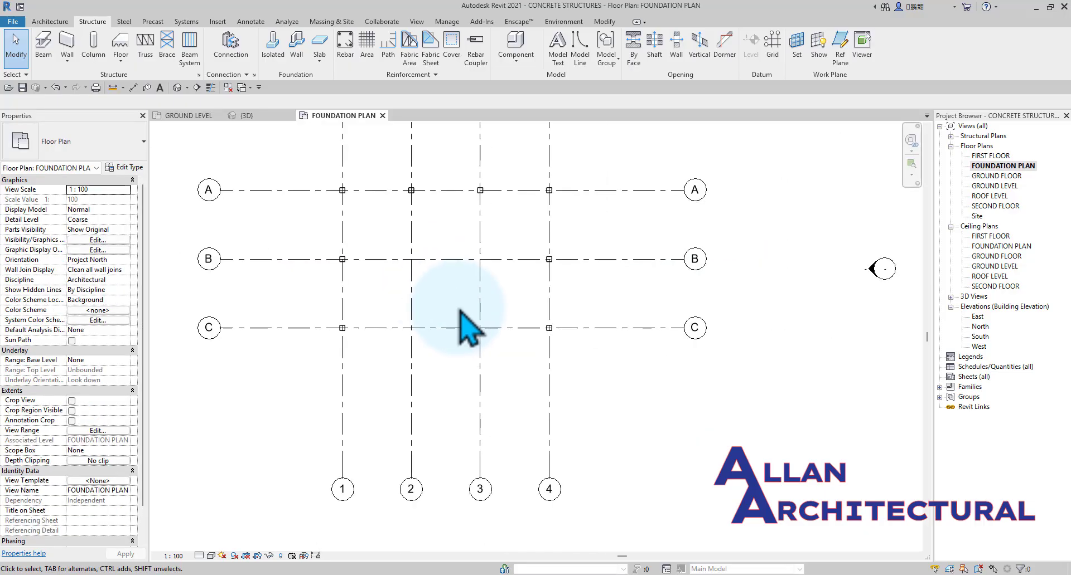
pyautogui.click(68, 62)
pyautogui.click(94, 78)
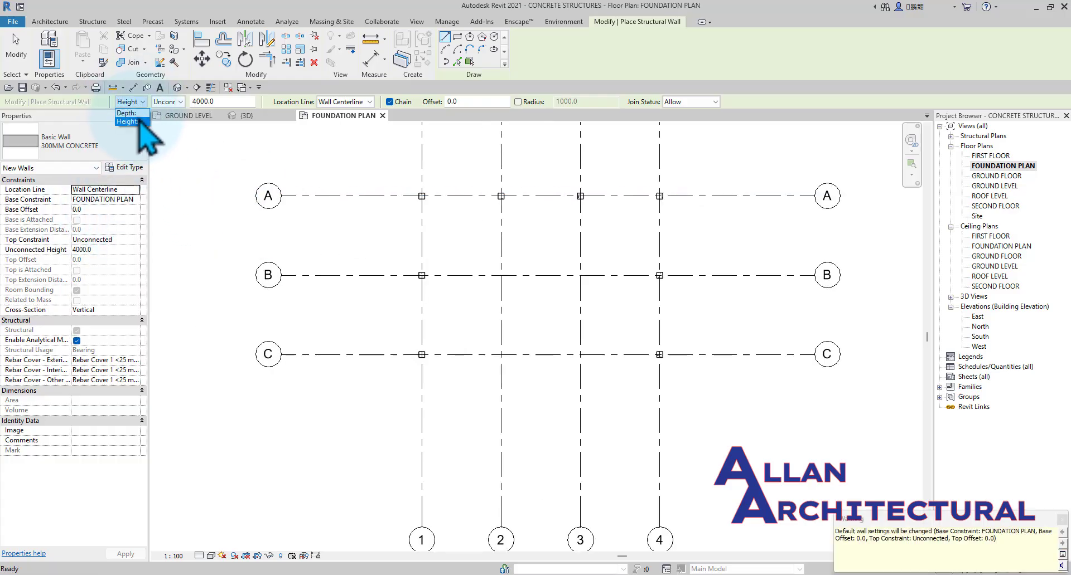
pyautogui.click(133, 121)
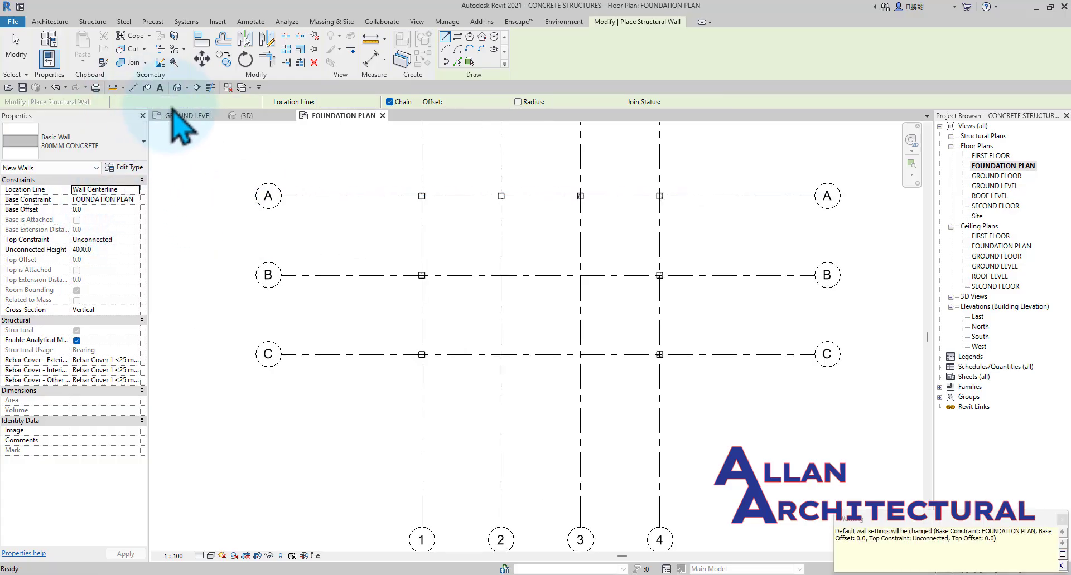
pyautogui.click(135, 240)
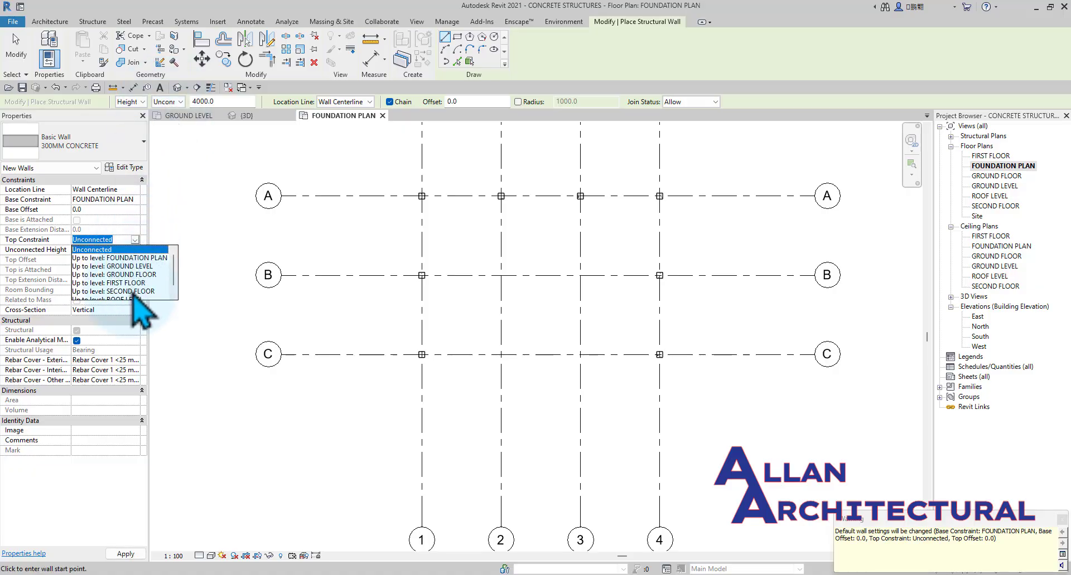
pyautogui.scroll(-1, 133, 295)
pyautogui.click(127, 291)
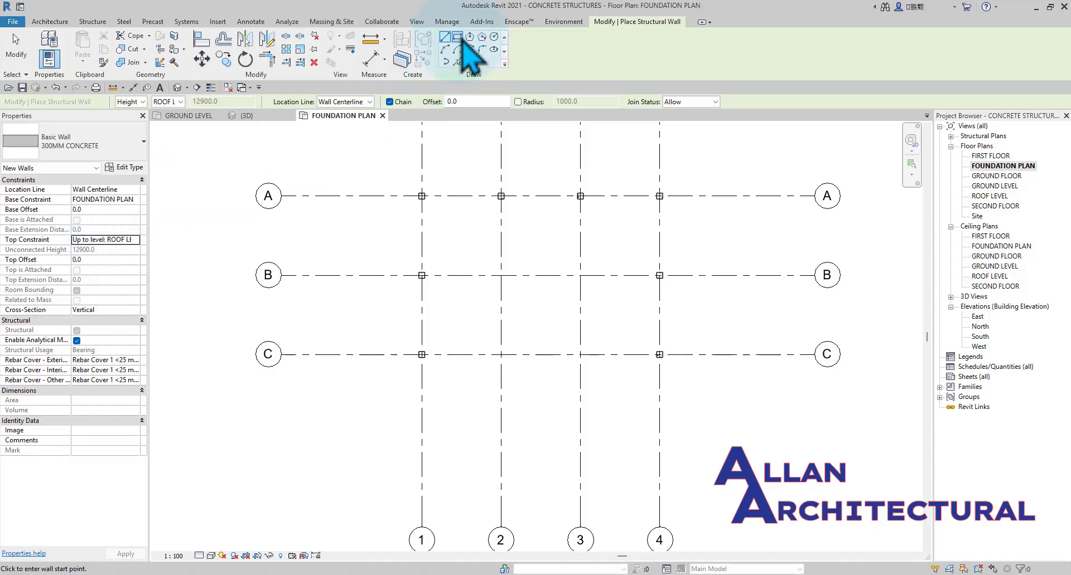
# Draw the structural walls as a rectangle from grid intersection B-2 to C-3.
pyautogui.click(458, 38)
pyautogui.scroll(3, 490, 290)
pyautogui.moveTo(519, 295)
pyautogui.mouseDown(button='middle')
pyautogui.moveTo(554, 306)
pyautogui.moveTo(323, 238)
pyautogui.mouseUp(button='middle')
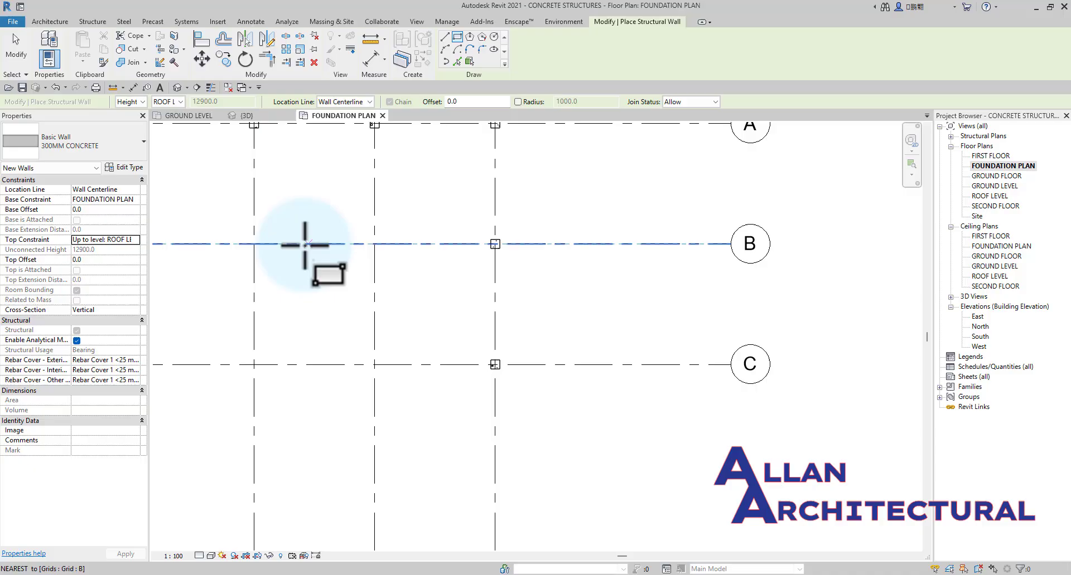
pyautogui.click(254, 243)
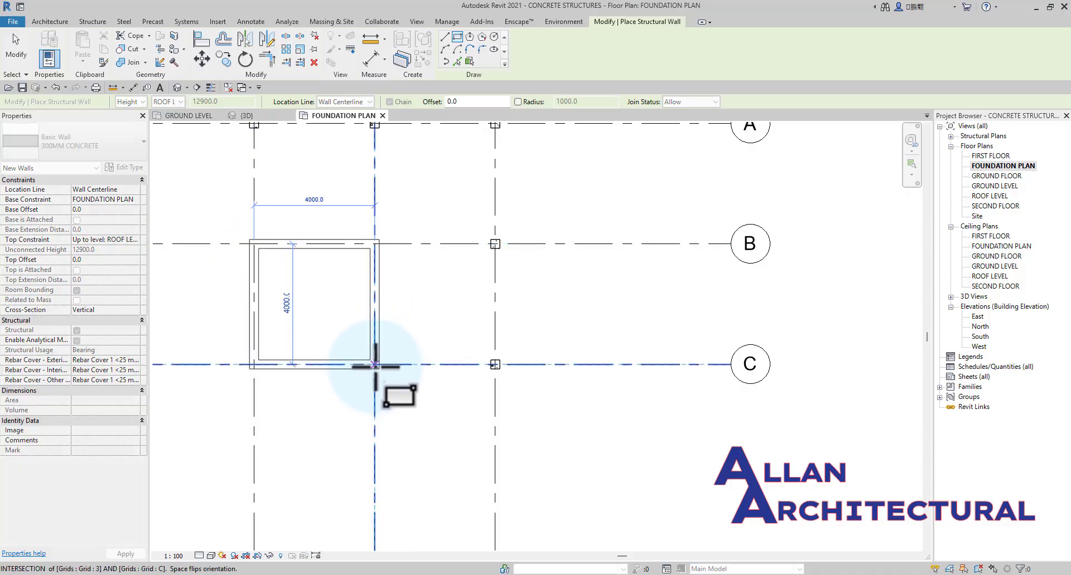
pyautogui.click(375, 365)
pyautogui.scroll(-1, 446, 340)
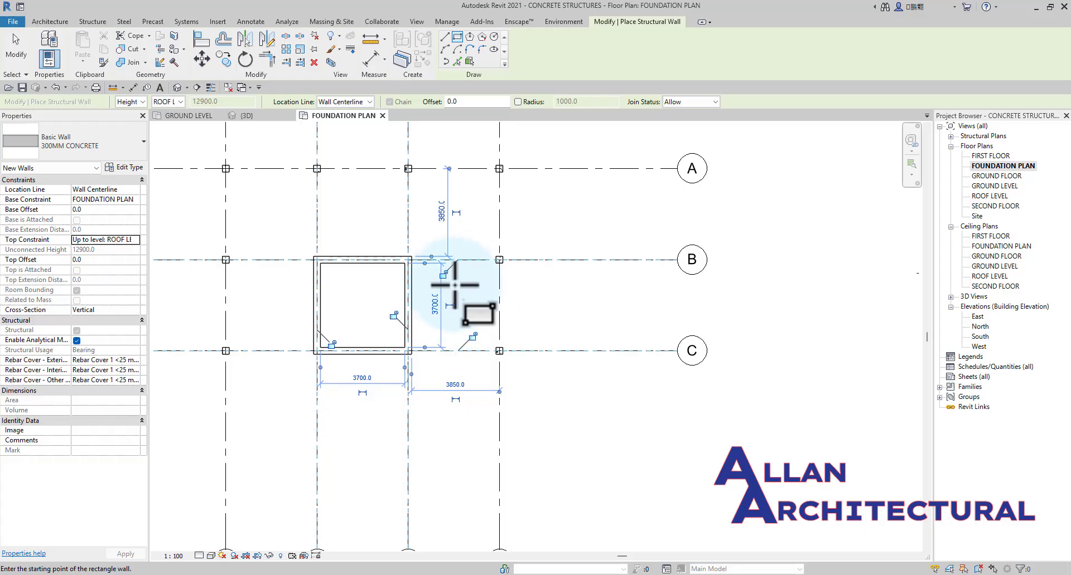
# Lock the alignment constraints between the rectangular walls and their grid lines, and end the wall command.
pyautogui.click(336, 344)
pyautogui.click(393, 315)
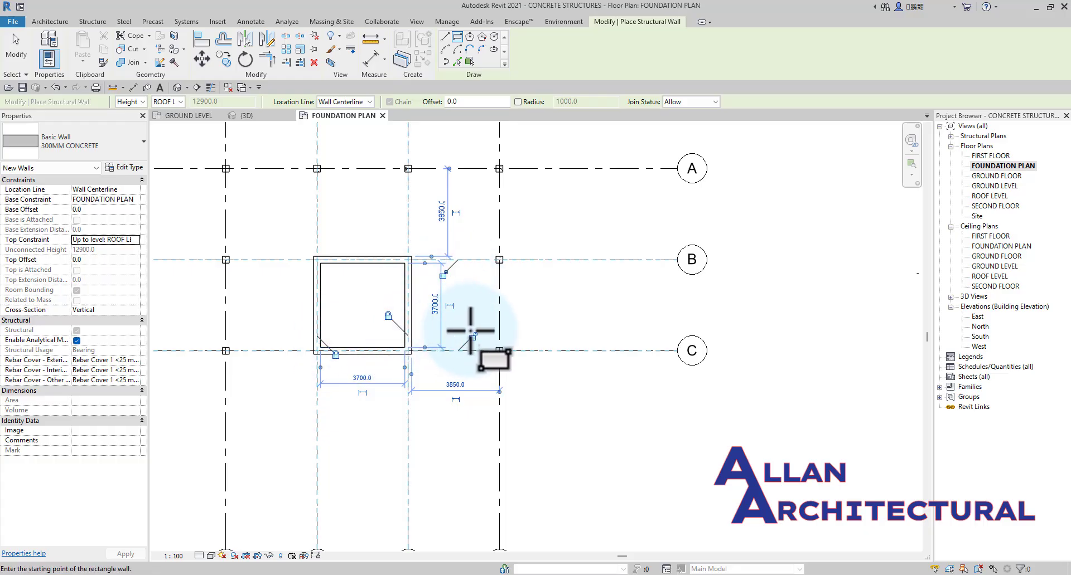
pyautogui.click(473, 337)
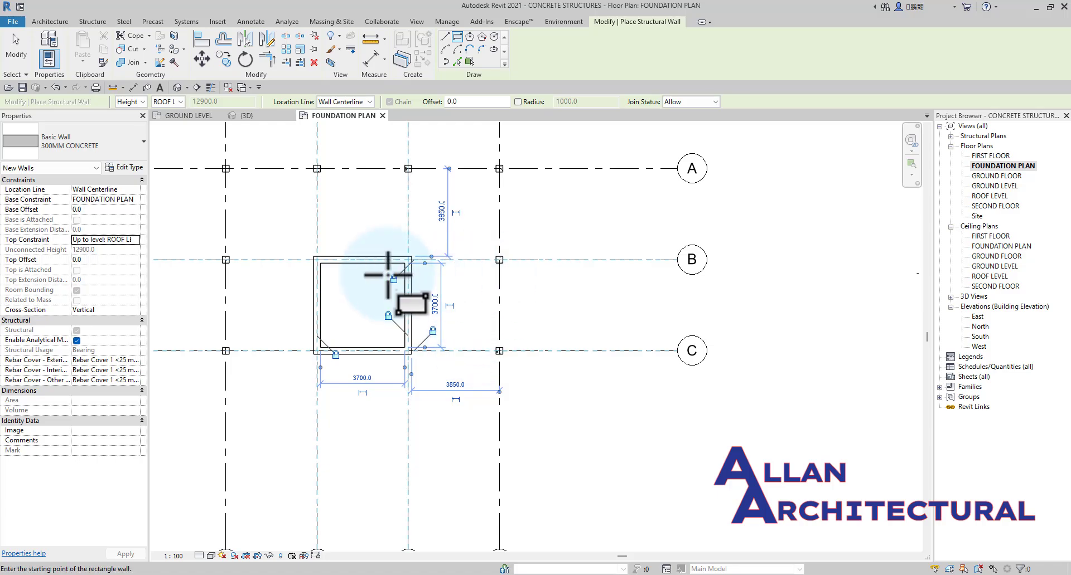
pyautogui.scroll(-3, 437, 307)
pyautogui.press('Escape')
pyautogui.press('Escape')
# Test the wall constraints by moving grid 3 towards grid 4, and undo the move.
pyautogui.click(418, 393)
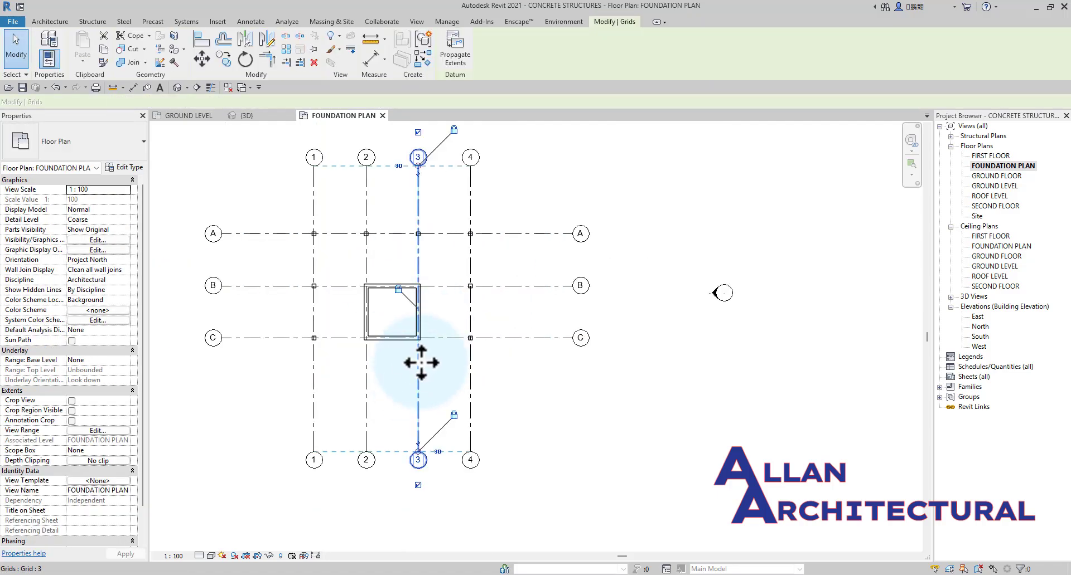
pyautogui.scroll(2, 416, 368)
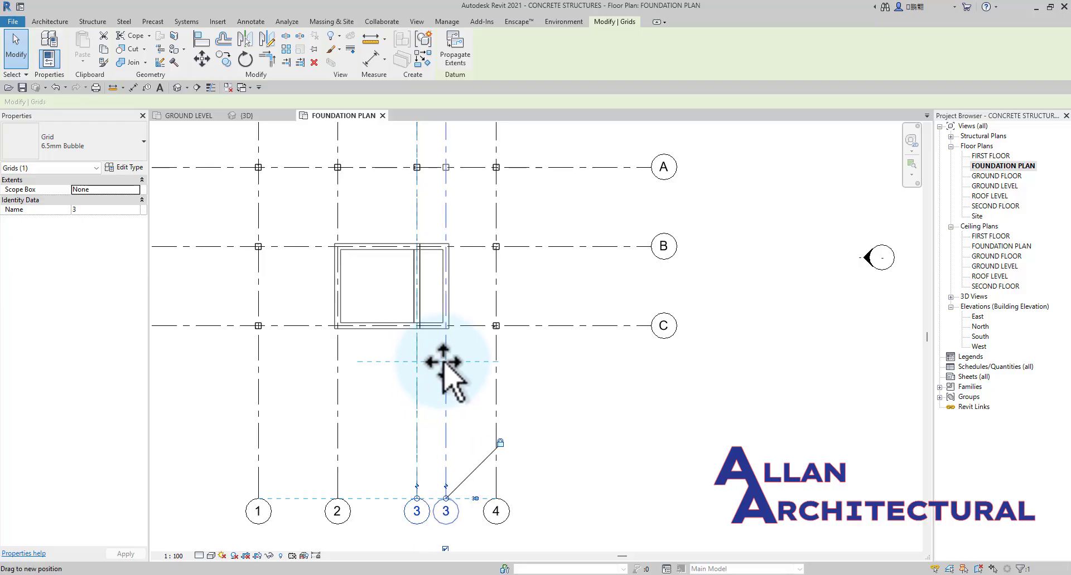
pyautogui.moveTo(444, 363); pyautogui.dragTo(445, 363)
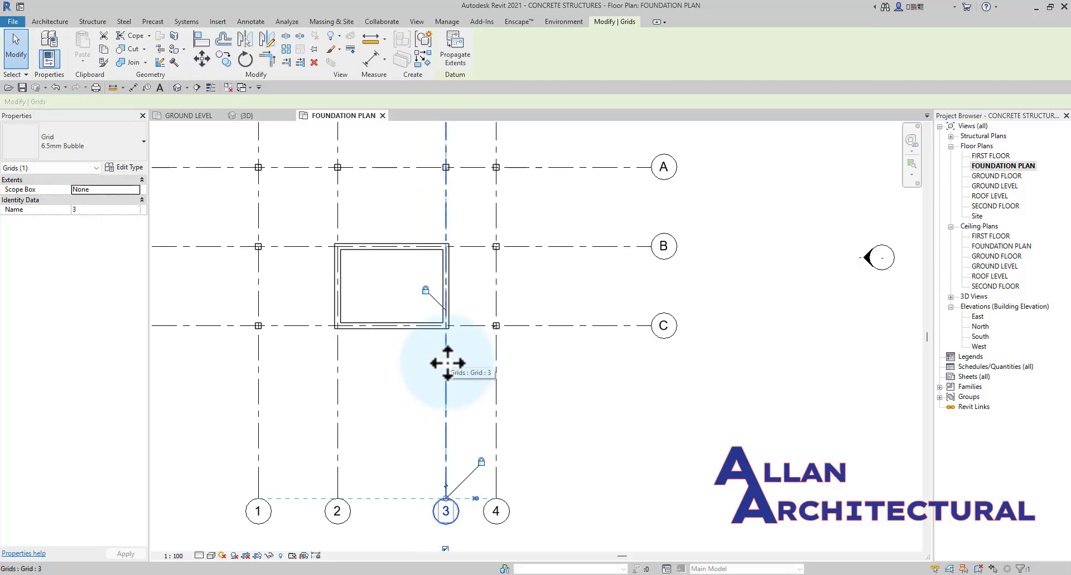
pyautogui.press('Escape')
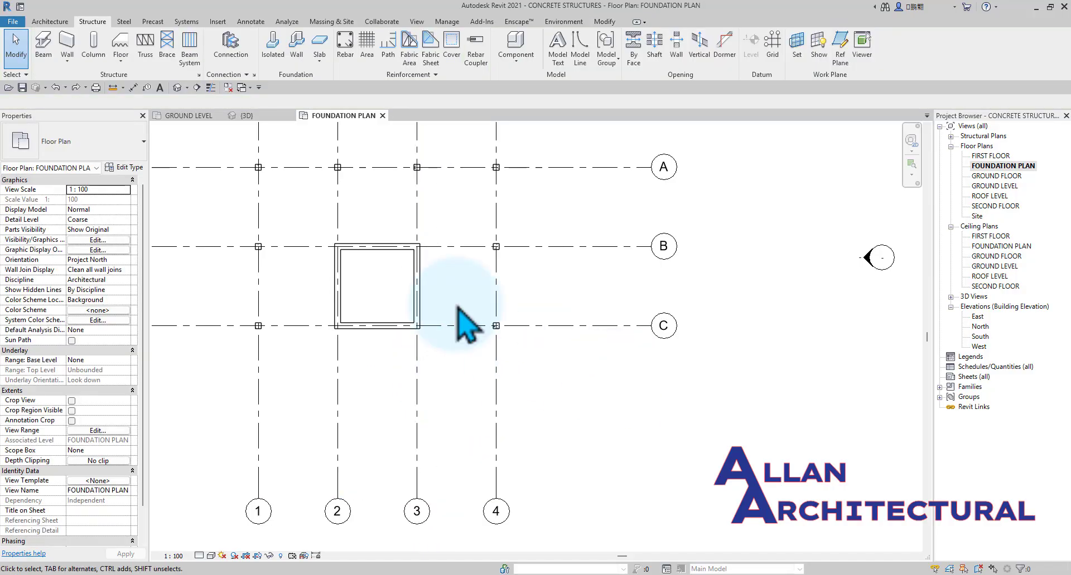
# Inspect the height of the concrete core walls against the levels and columns in the 3D view, from the front and at an angle.
pyautogui.scroll(-3, 463, 321)
pyautogui.click(252, 119)
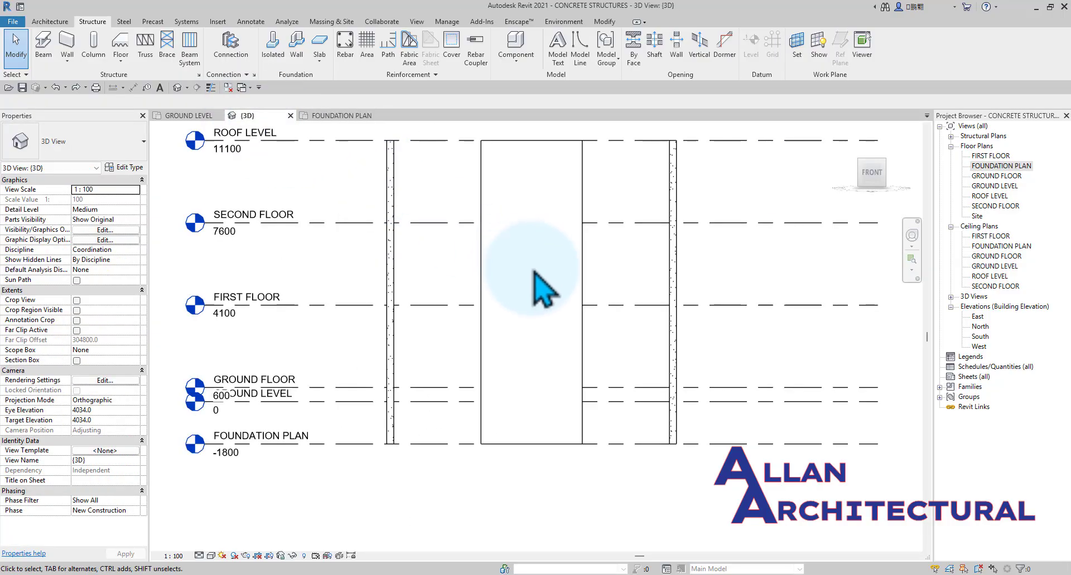
pyautogui.scroll(-3, 533, 271)
pyautogui.keyDown('shift'); pyautogui.moveTo(614, 316); pyautogui.dragTo(613, 357, button='middle'); pyautogui.keyUp('shift')
pyautogui.keyDown('shift'); pyautogui.moveTo(646, 389); pyautogui.dragTo(470, 321, button='middle'); pyautogui.keyUp('shift')
pyautogui.scroll(3, 470, 321)
pyautogui.scroll(-3, 475, 428)
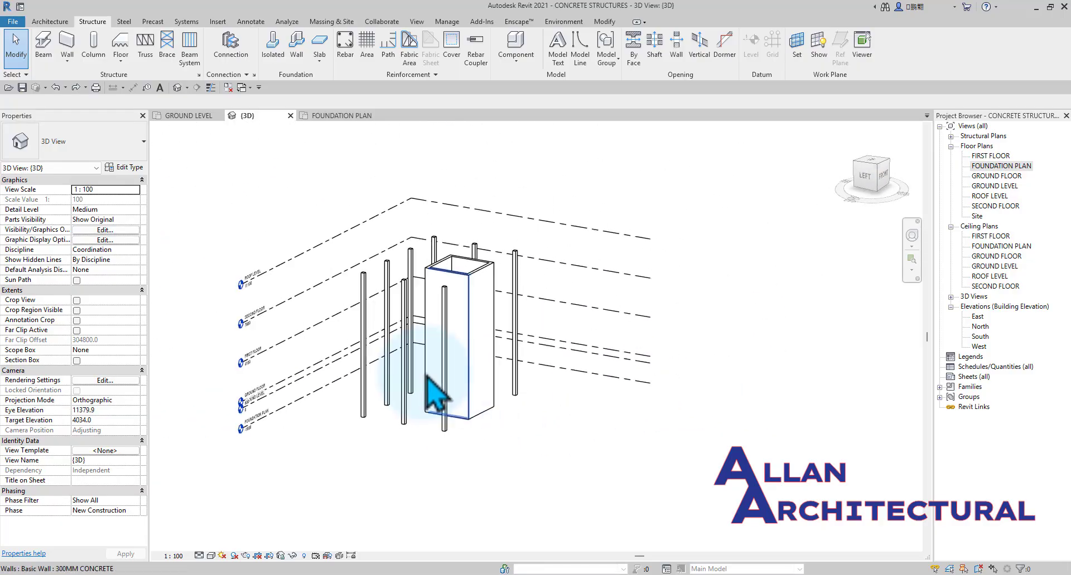
# Turn on shadows in the 3D view.
pyautogui.scroll(3, 380, 306)
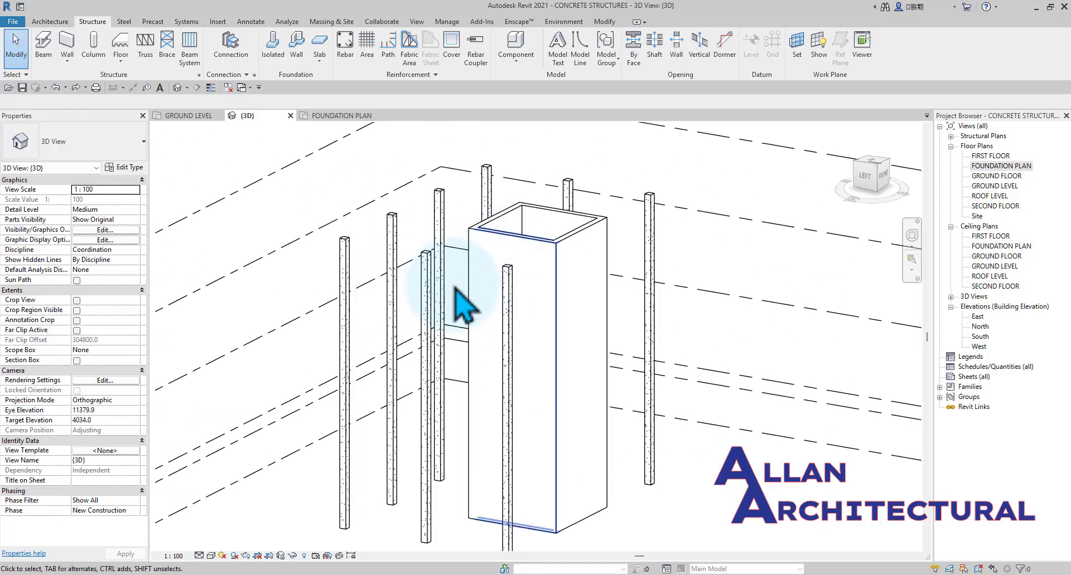
pyautogui.click(236, 556)
pyautogui.scroll(-2, 485, 275)
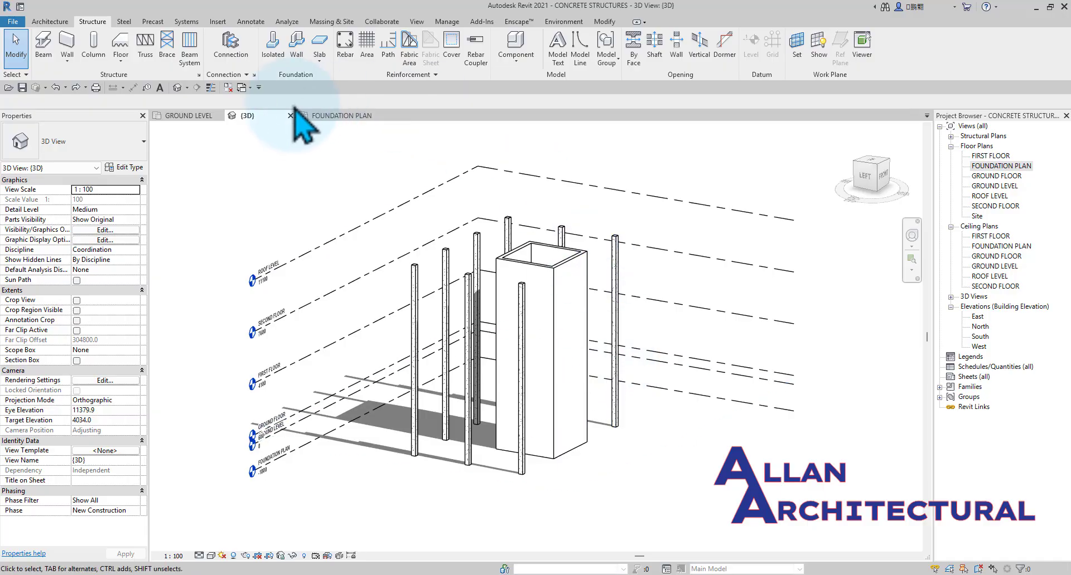
# Look over the FOUNDATION PLAN and GROUND LEVEL views, and open the GROUND FLOOR floor plan.
pyautogui.click(322, 119)
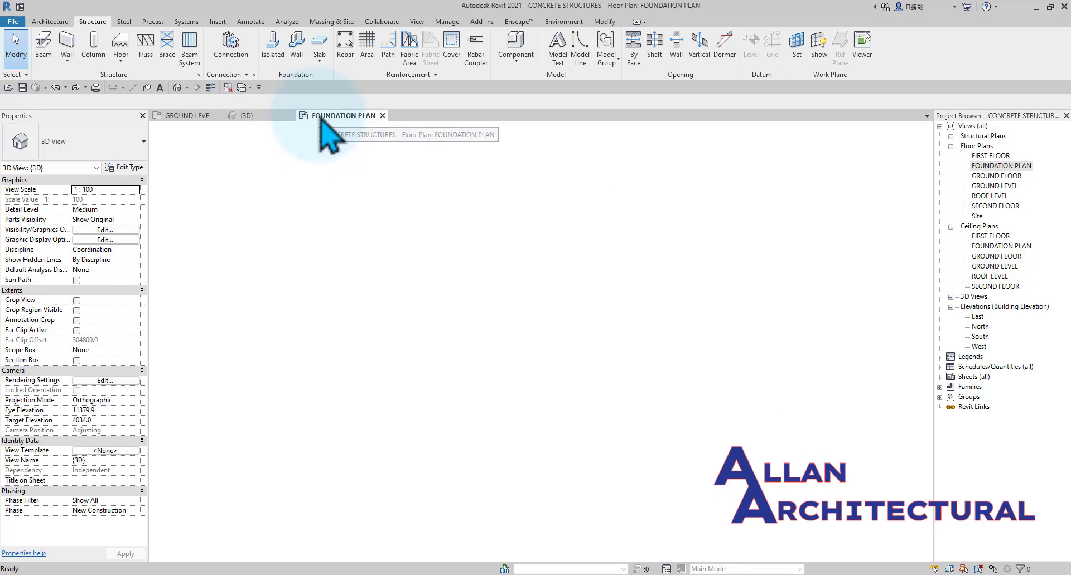
pyautogui.scroll(2, 413, 254)
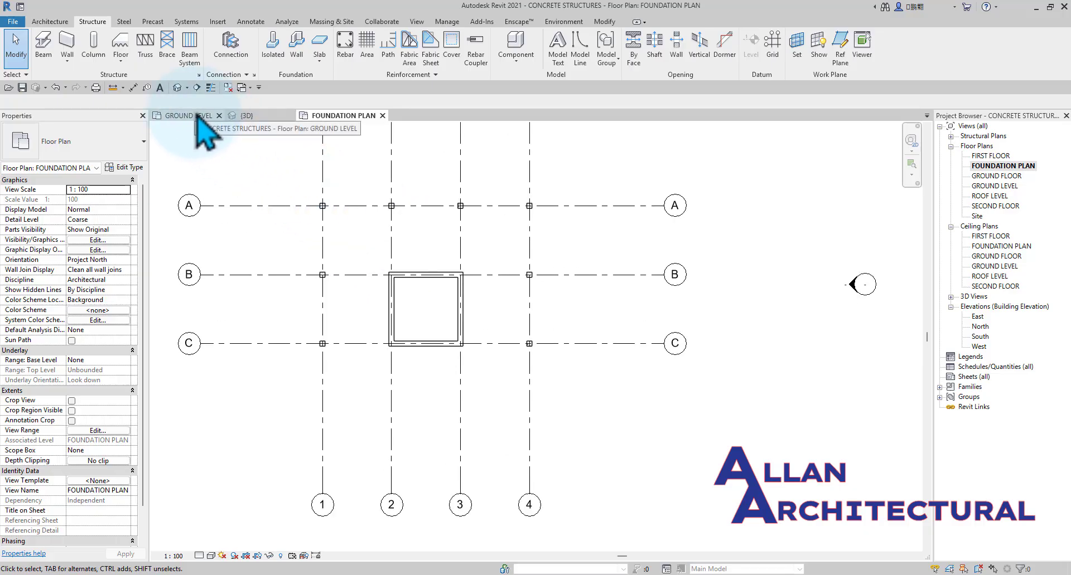
pyautogui.click(197, 115)
pyautogui.scroll(-4, 502, 284)
pyautogui.moveTo(600, 290)
pyautogui.mouseDown(button='middle')
pyautogui.moveTo(566, 289)
pyautogui.moveTo(589, 285)
pyautogui.mouseUp(button='middle')
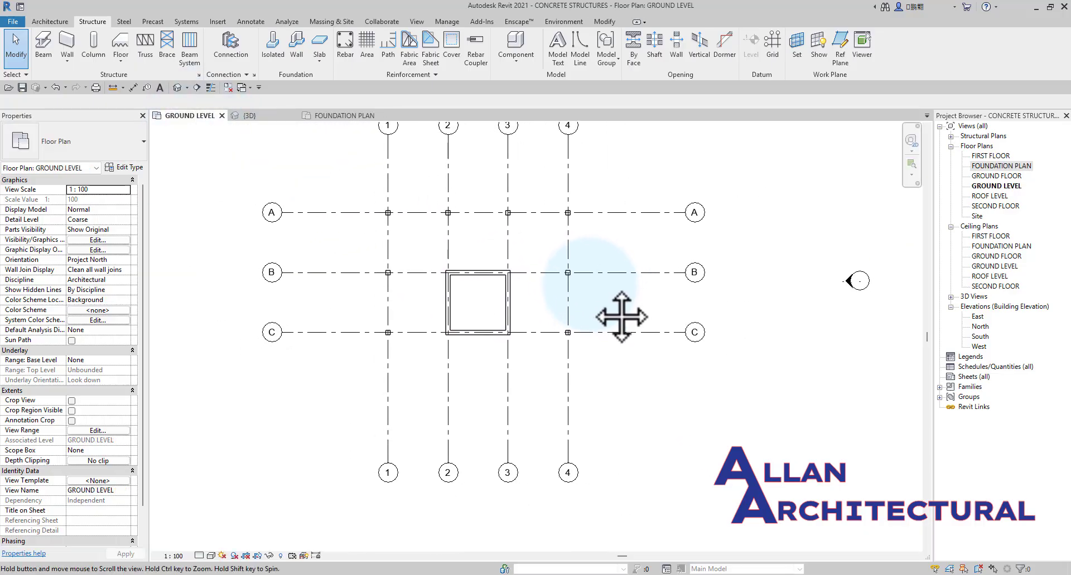
pyautogui.moveTo(621, 317); pyautogui.dragTo(622, 317, button='middle')
pyautogui.doubleClick(995, 176)
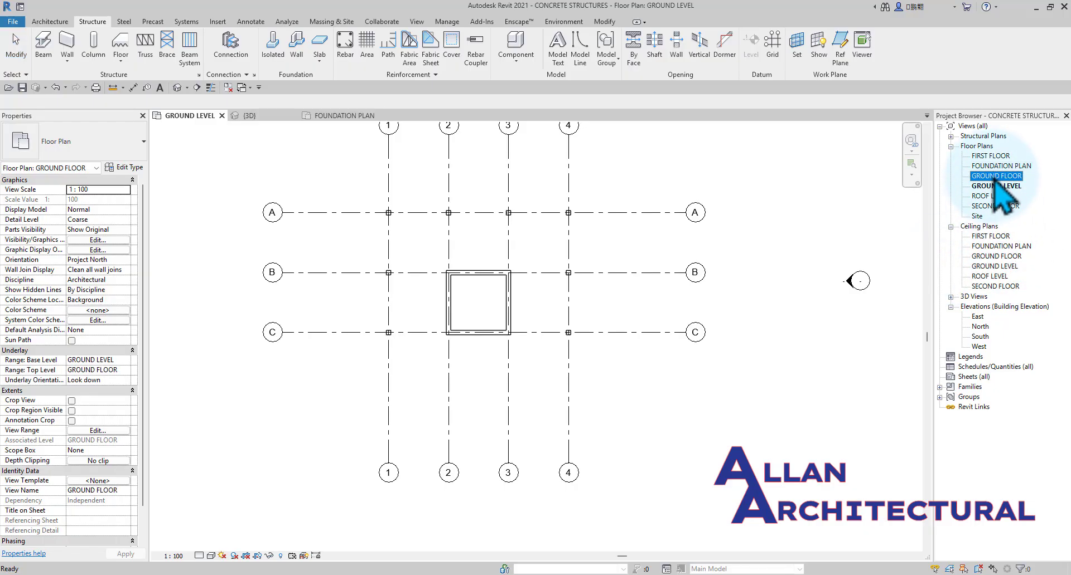
pyautogui.scroll(1, 424, 296)
pyautogui.moveTo(374, 276); pyautogui.dragTo(390, 310, button='middle')
pyautogui.scroll(-1, 419, 262)
pyautogui.scroll(-1, 420, 263)
pyautogui.moveTo(420, 263); pyautogui.dragTo(448, 260, button='middle')
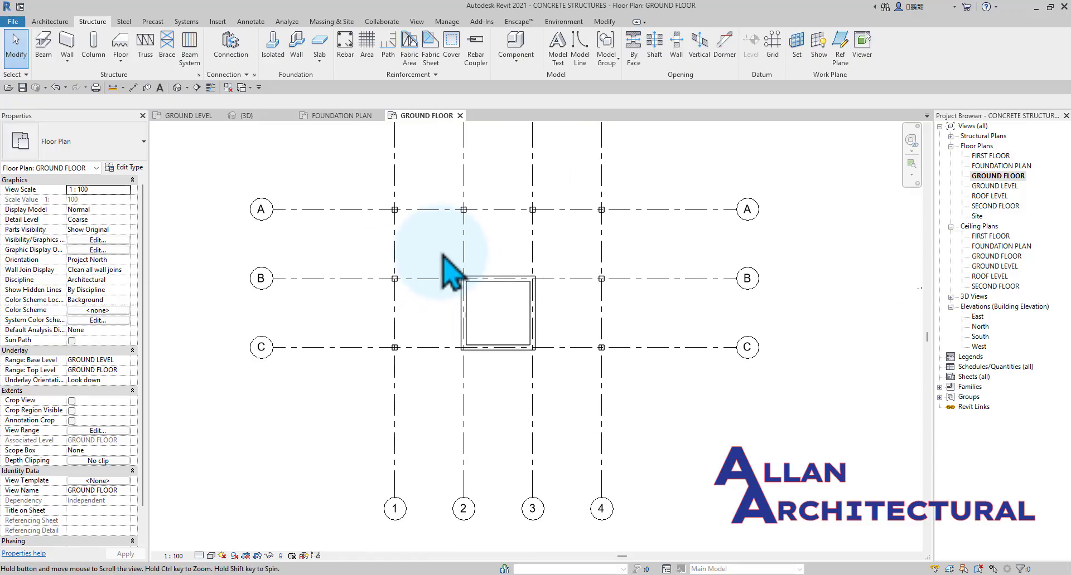
# Start a structural floor and duplicate the Generic 150mm floor type as 150 CONCRETE.
pyautogui.click(126, 59)
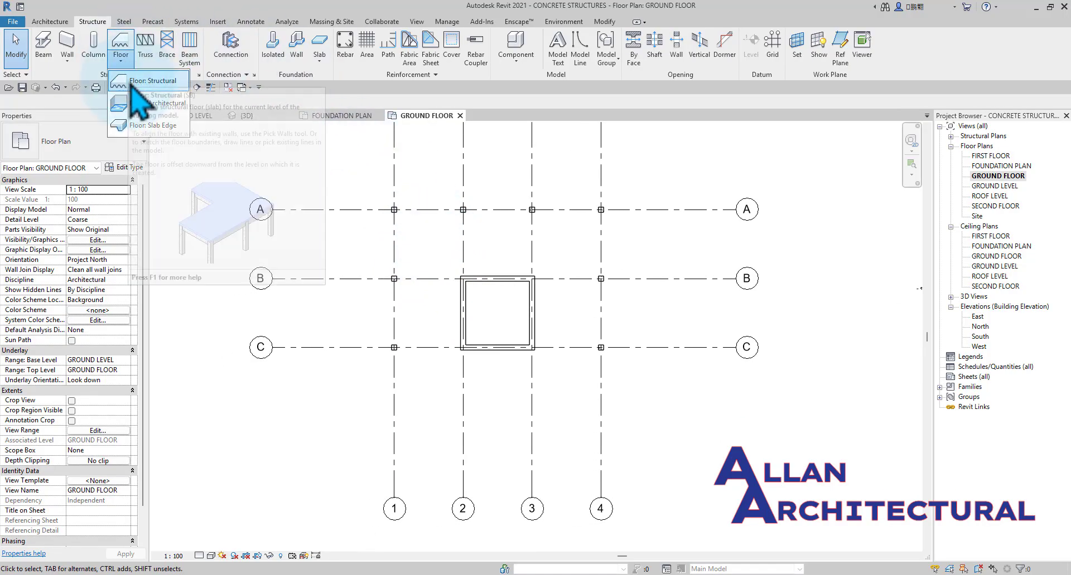
pyautogui.click(134, 81)
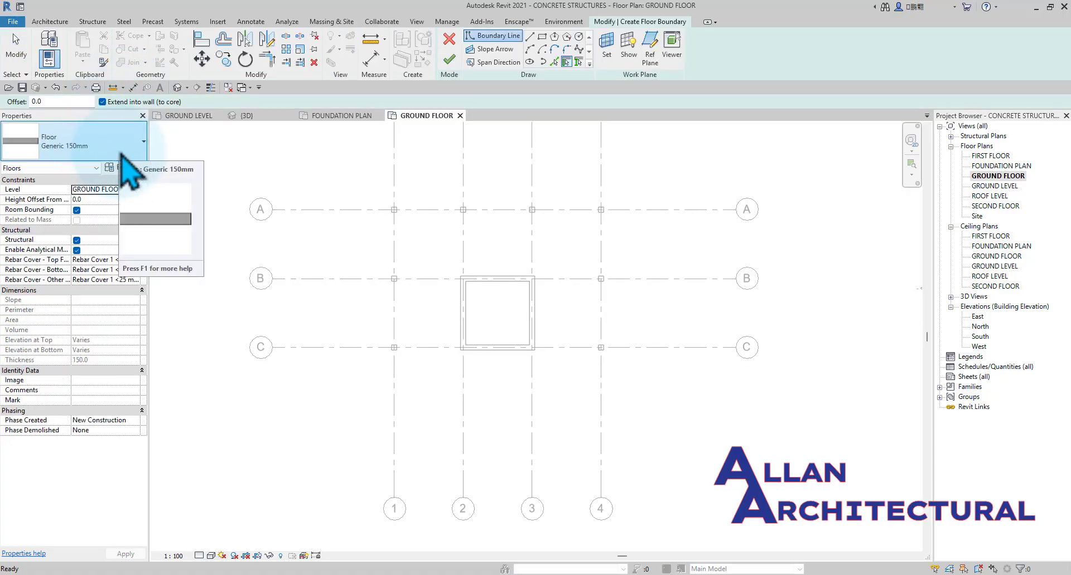
pyautogui.click(121, 157)
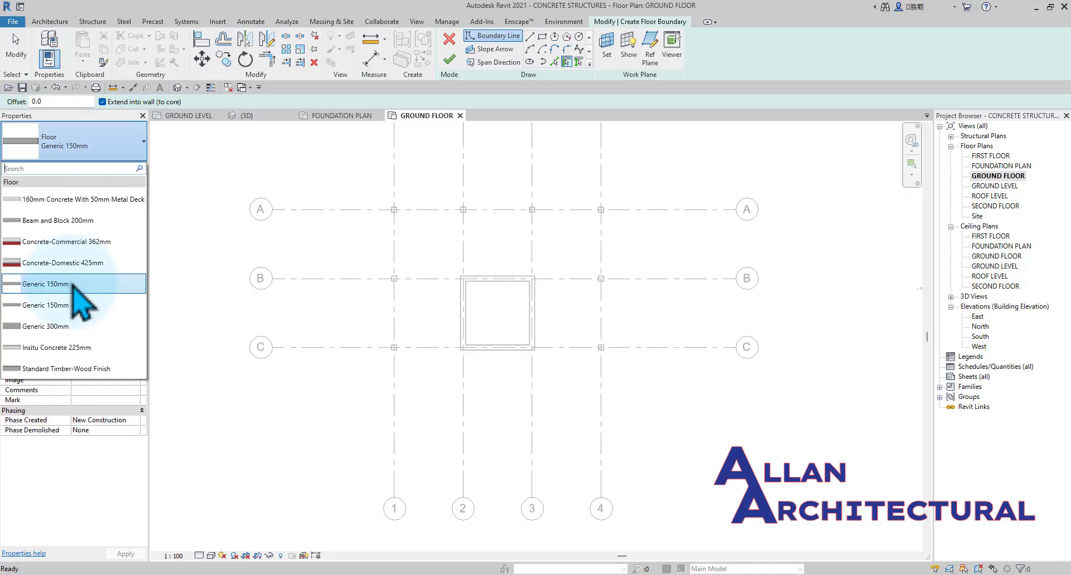
pyautogui.click(73, 284)
pyautogui.click(124, 168)
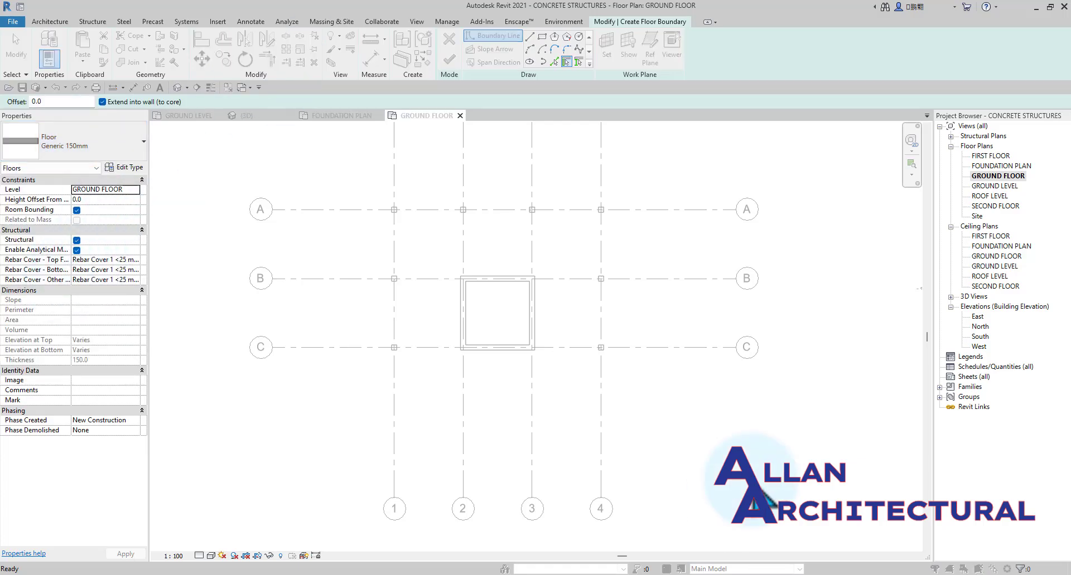
pyautogui.click(823, 75)
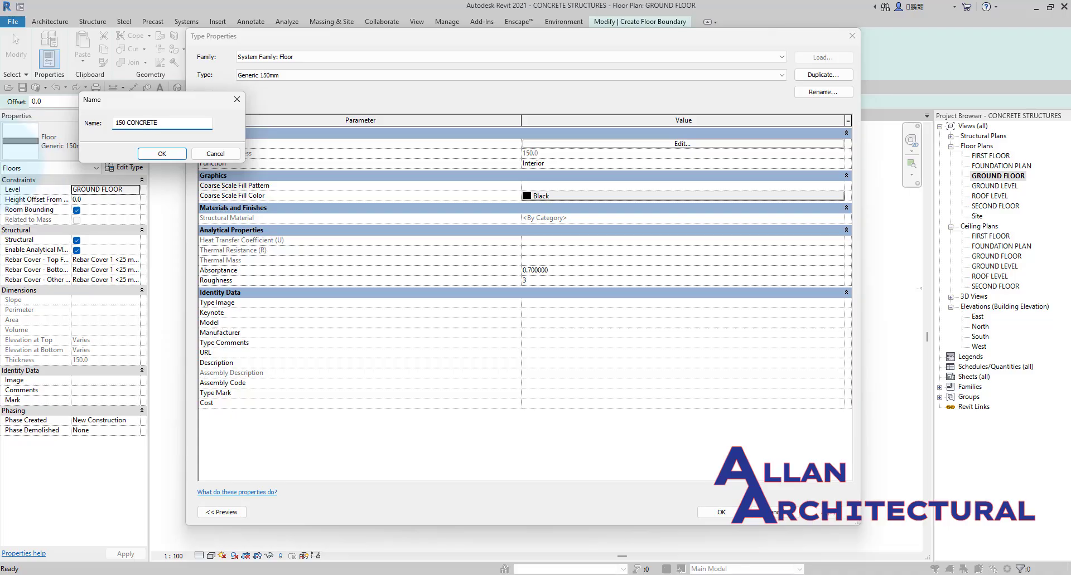
pyautogui.click(167, 154)
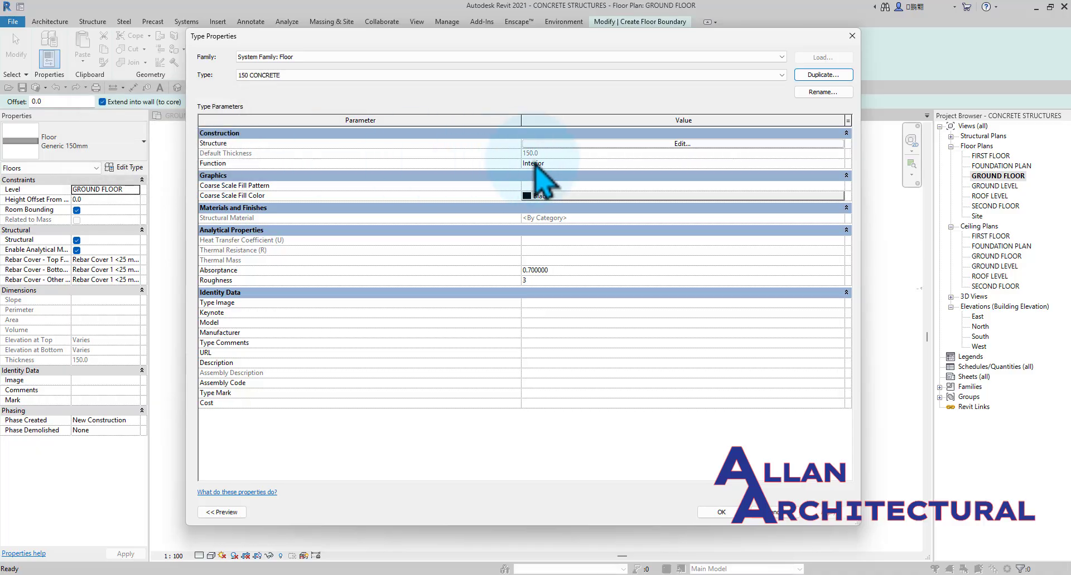
pyautogui.click(734, 517)
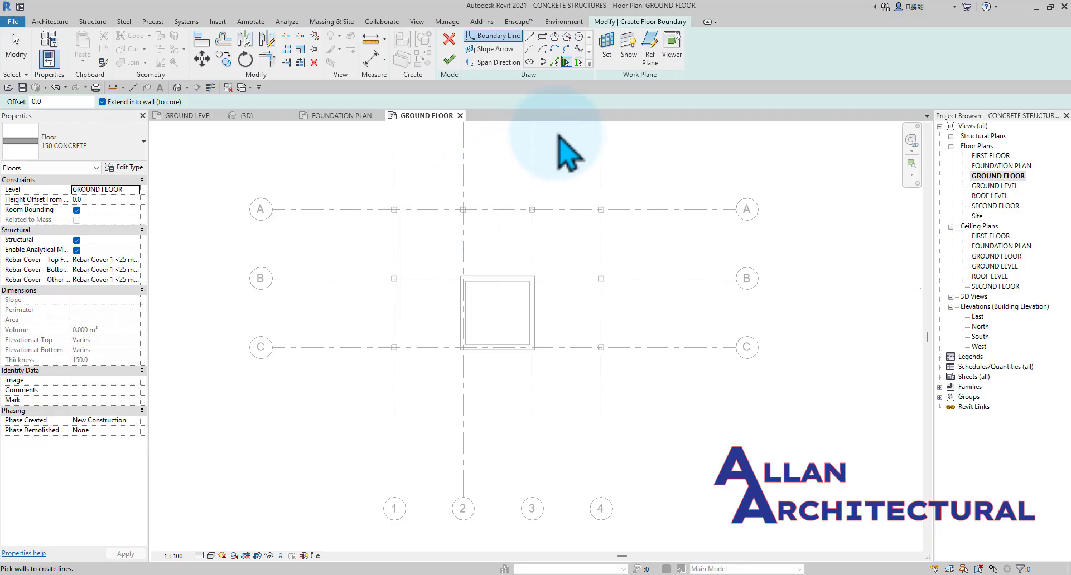
# Pick the outer edges of columns A-1 and B-1 as floor boundary lines along grids A and 1.
pyautogui.click(530, 38)
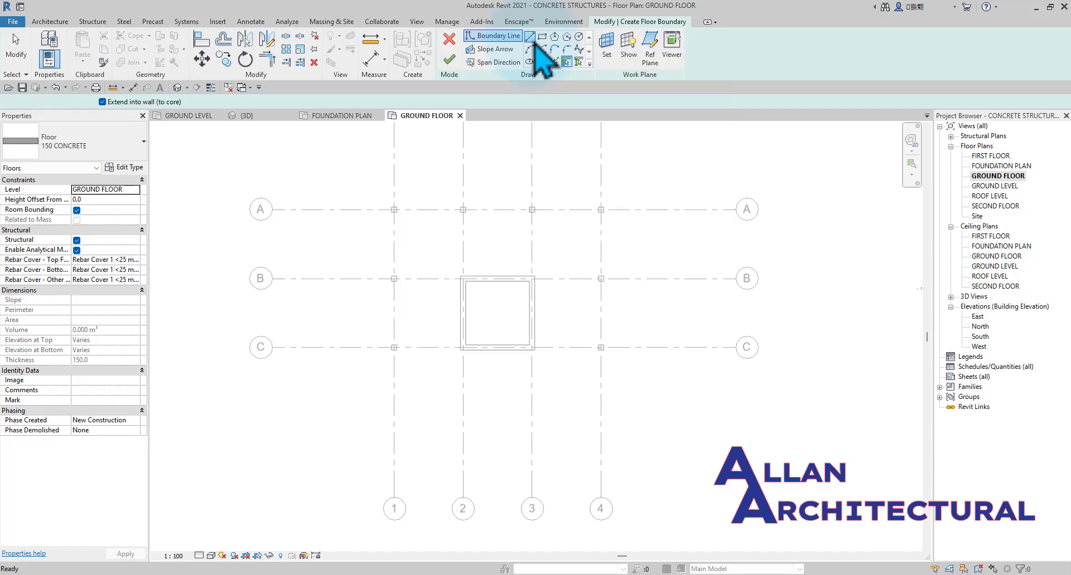
pyautogui.click(554, 63)
pyautogui.scroll(5, 412, 209)
pyautogui.click(394, 208)
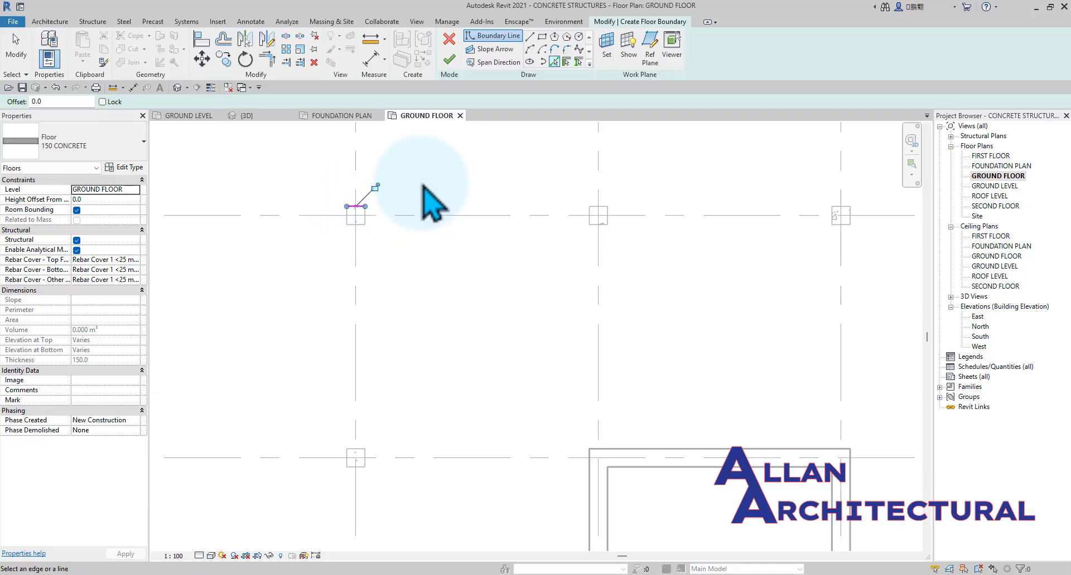
pyautogui.scroll(-4, 422, 182)
pyautogui.scroll(5, 397, 275)
pyautogui.click(397, 260)
pyautogui.scroll(-2, 386, 217)
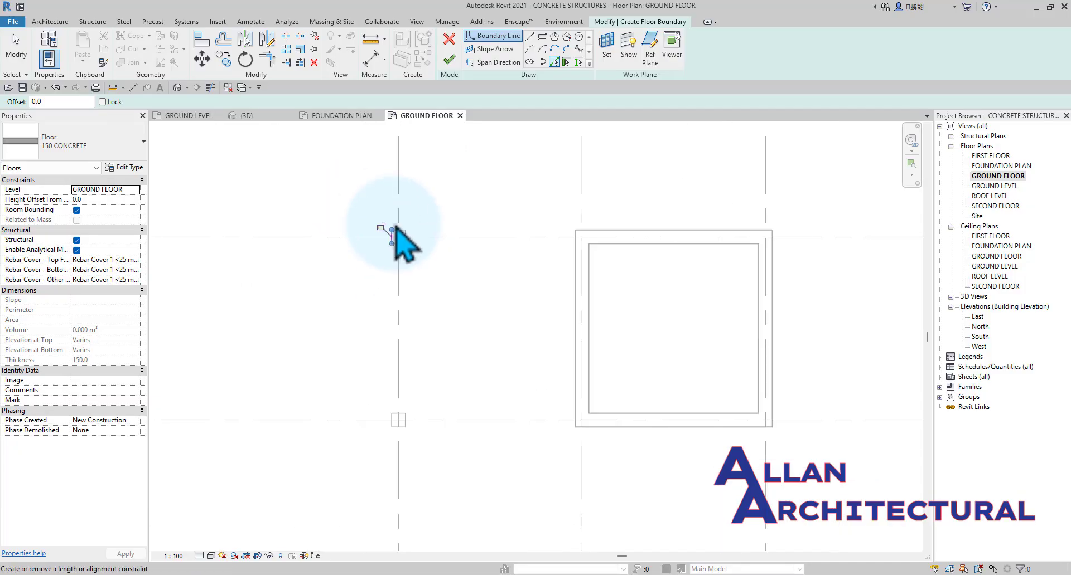
pyautogui.scroll(-3, 402, 279)
pyautogui.scroll(3, 491, 379)
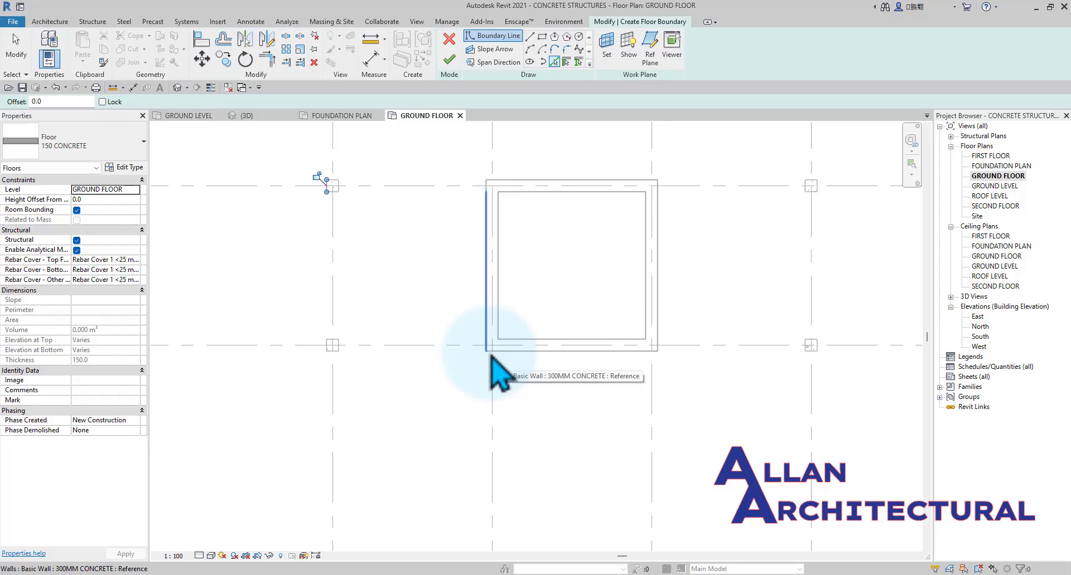
# Pick the core wall's outer face along grid C and column C-4's outer edge along grid 4 as floor boundary lines.
pyautogui.click(523, 354)
pyautogui.scroll(-3, 370, 322)
pyautogui.scroll(6, 585, 323)
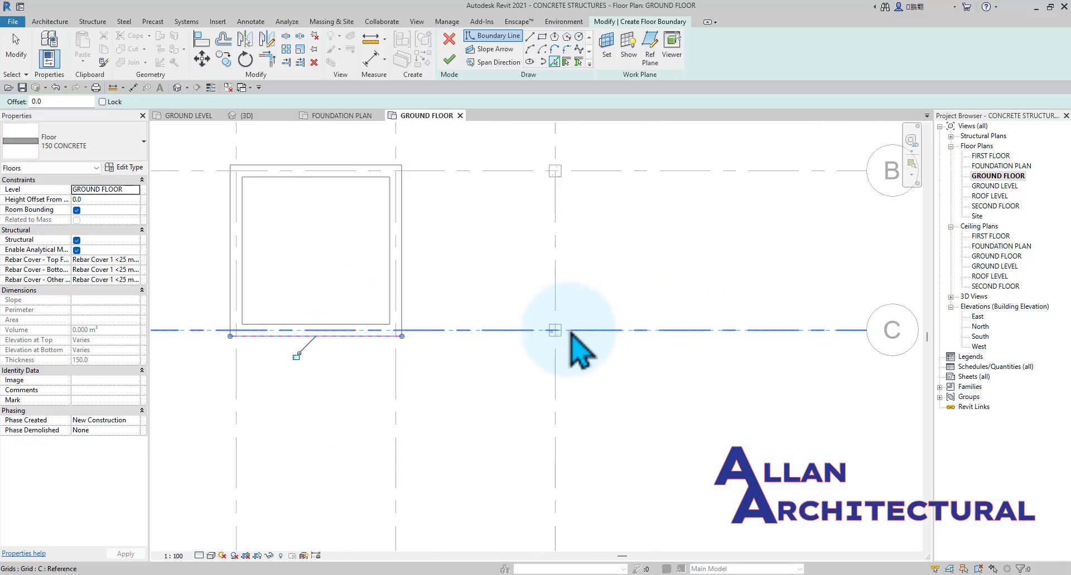
pyautogui.scroll(1, 563, 326)
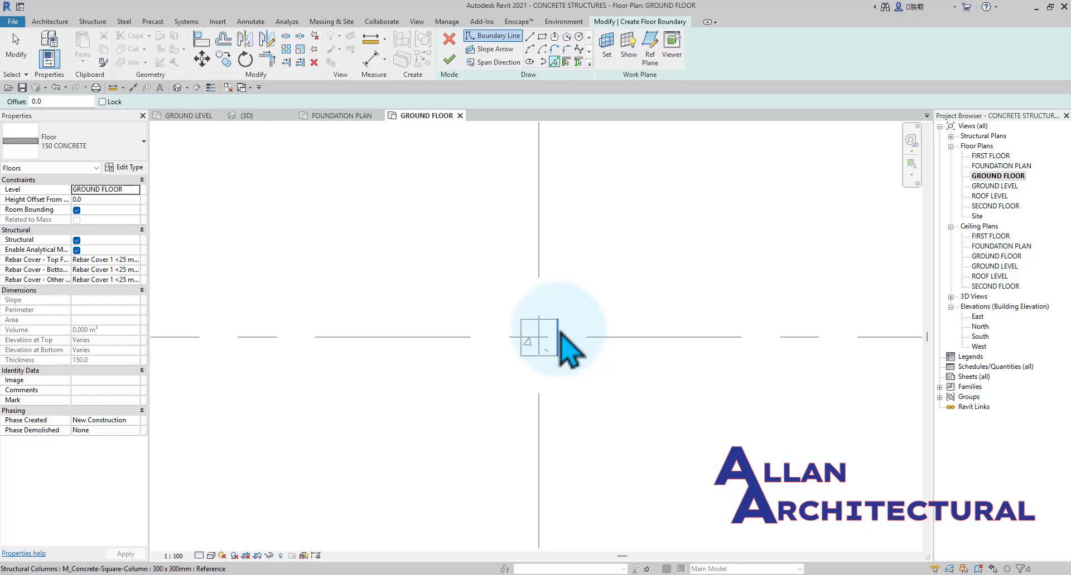
pyautogui.click(557, 329)
pyautogui.scroll(-6, 556, 368)
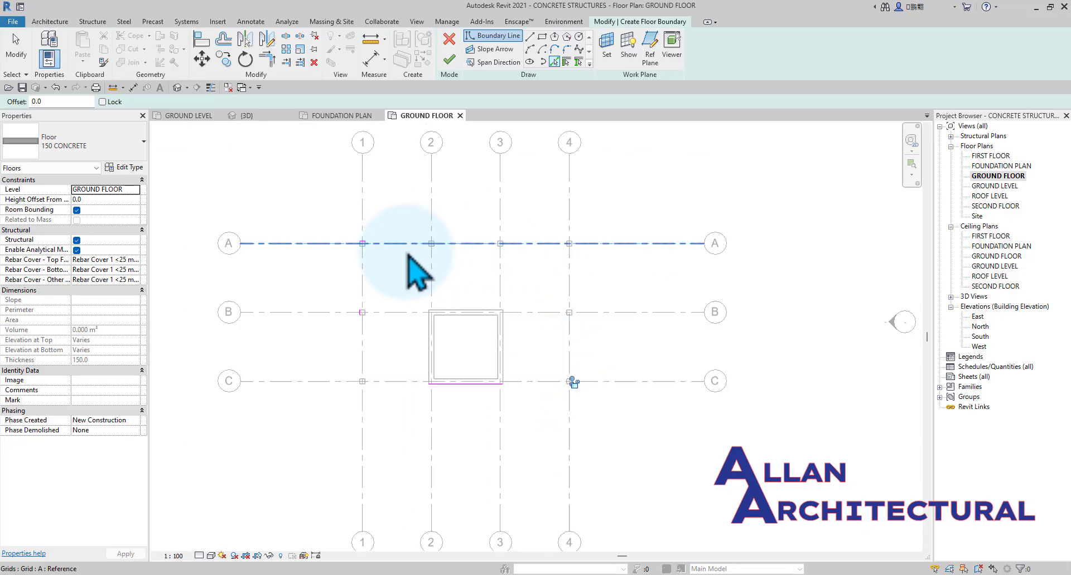
# Trim the boundary lines along grid A and grid 4 to meet at the outer corner of column A-4.
pyautogui.scroll(3, 377, 249)
pyautogui.scroll(-3, 379, 248)
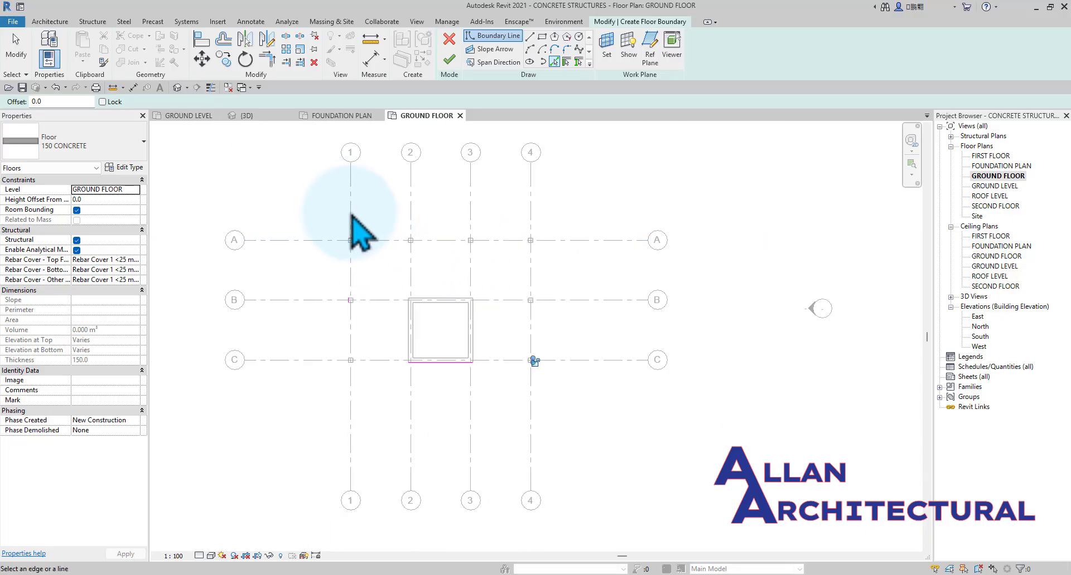
pyautogui.scroll(3, 352, 238)
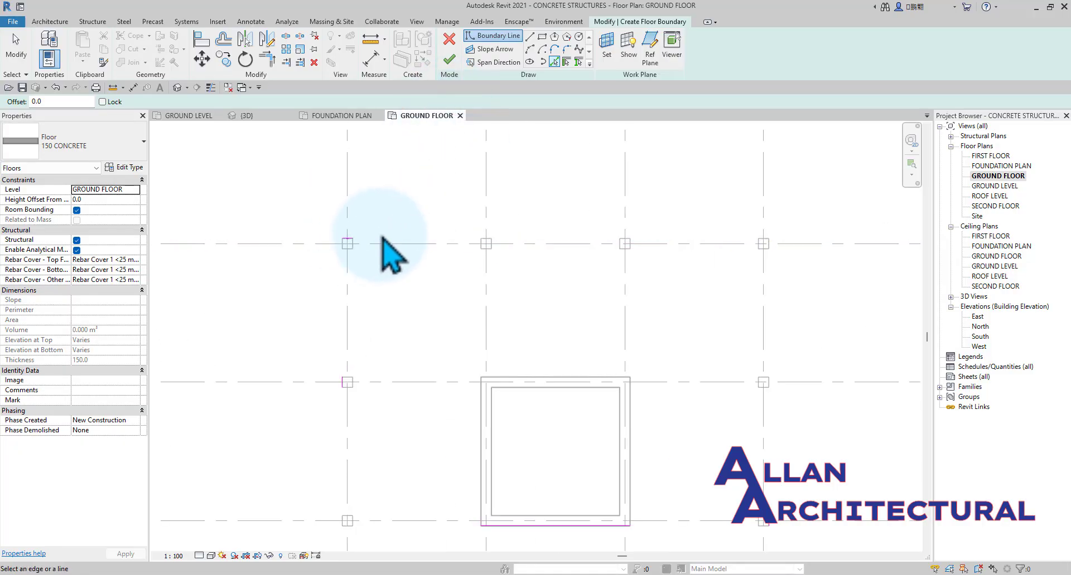
pyautogui.press('t')
pyautogui.press('r')
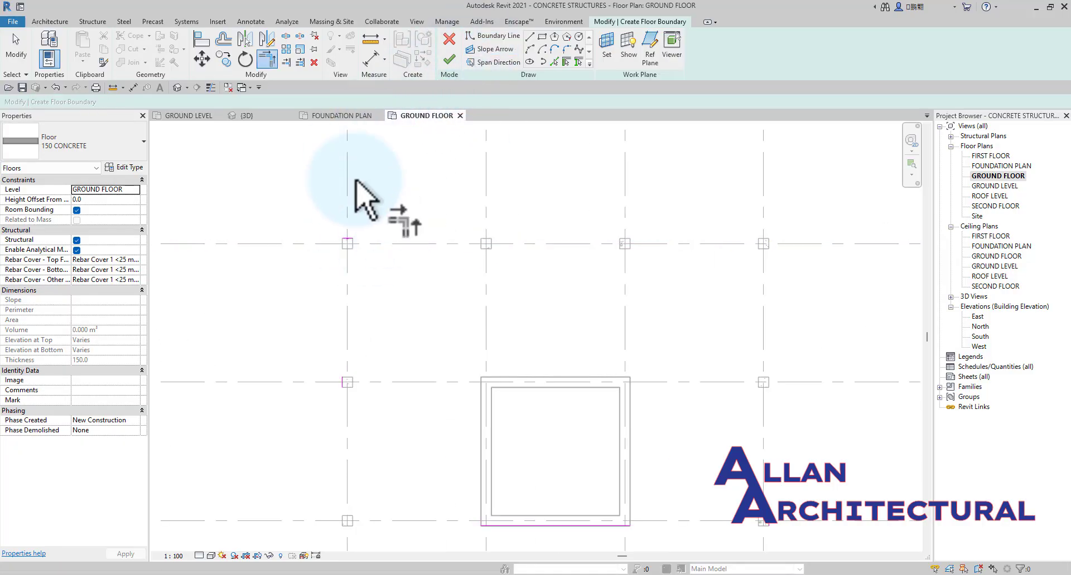
pyautogui.scroll(2, 390, 248)
pyautogui.click(313, 230)
pyautogui.scroll(-2, 365, 220)
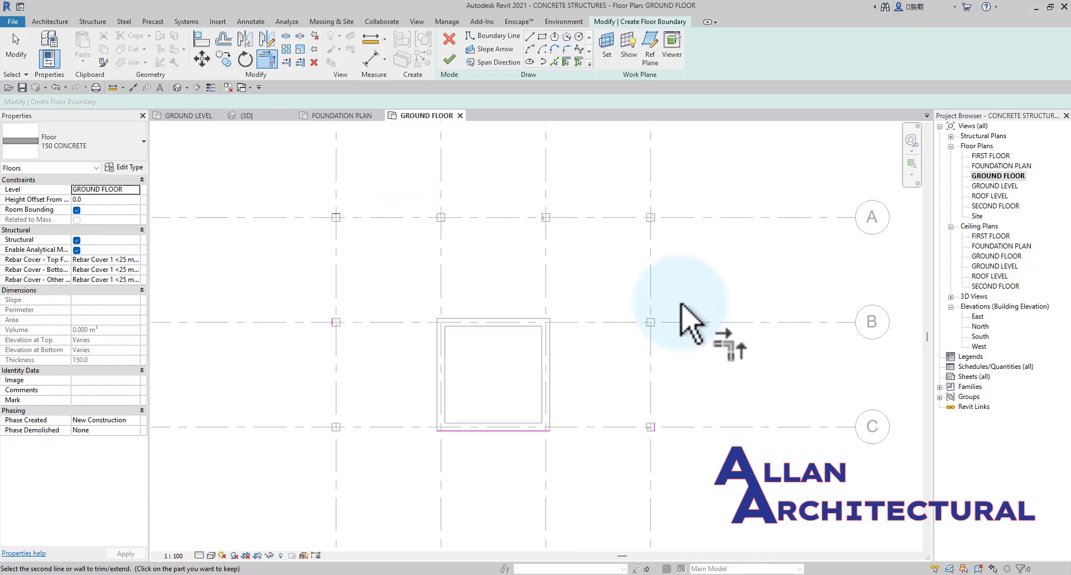
pyautogui.click(656, 427)
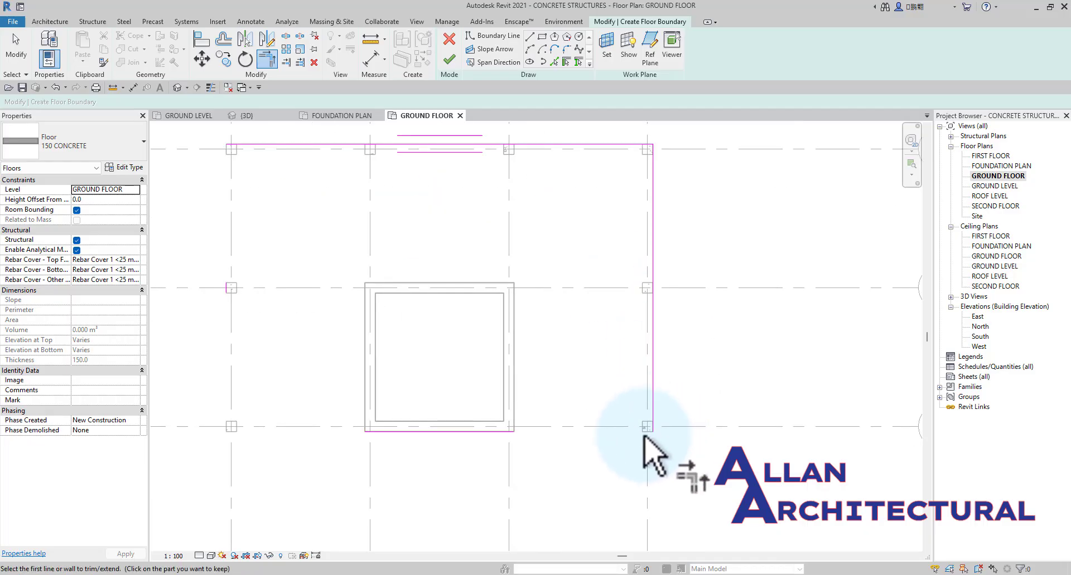
# Trim the remaining boundary lines at columns C-4, C-1 and A-1 into a closed rectangle around the columns.
pyautogui.scroll(2, 652, 429)
pyautogui.scroll(-2, 559, 399)
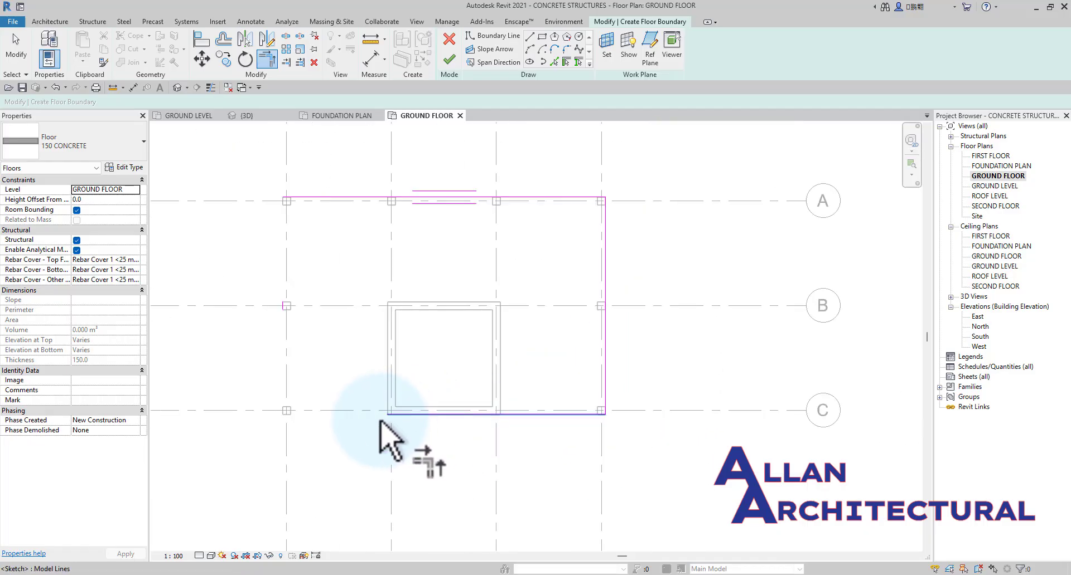
pyautogui.click(393, 414)
pyautogui.click(286, 306)
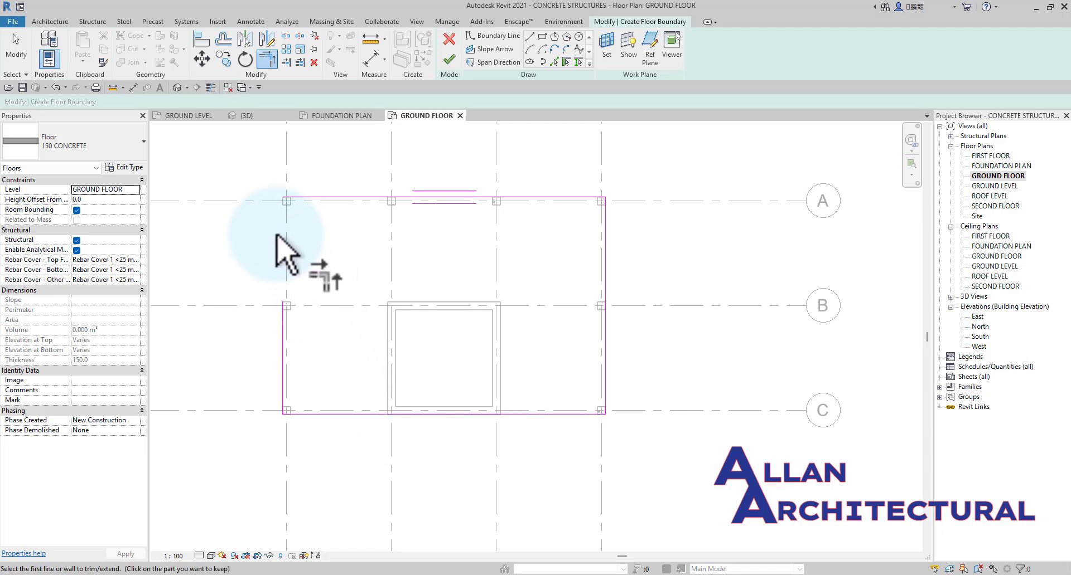
pyautogui.scroll(2, 287, 256)
pyautogui.click(288, 316)
pyautogui.scroll(-2, 295, 301)
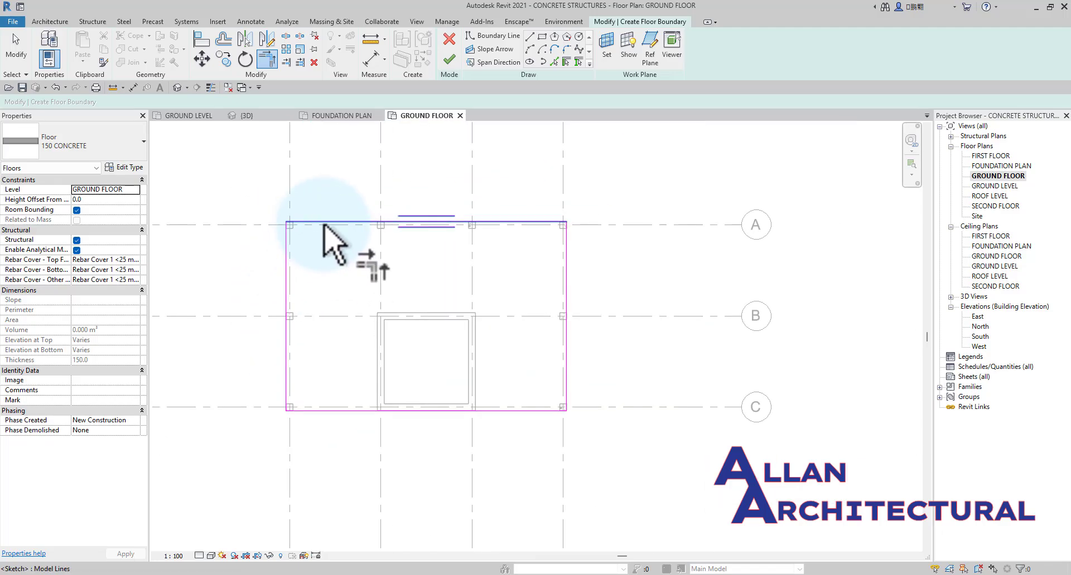
# Finish the floor boundary sketch to create the 150 CONCRETE slab on the GROUND FLOOR level.
pyautogui.scroll(2, 438, 226)
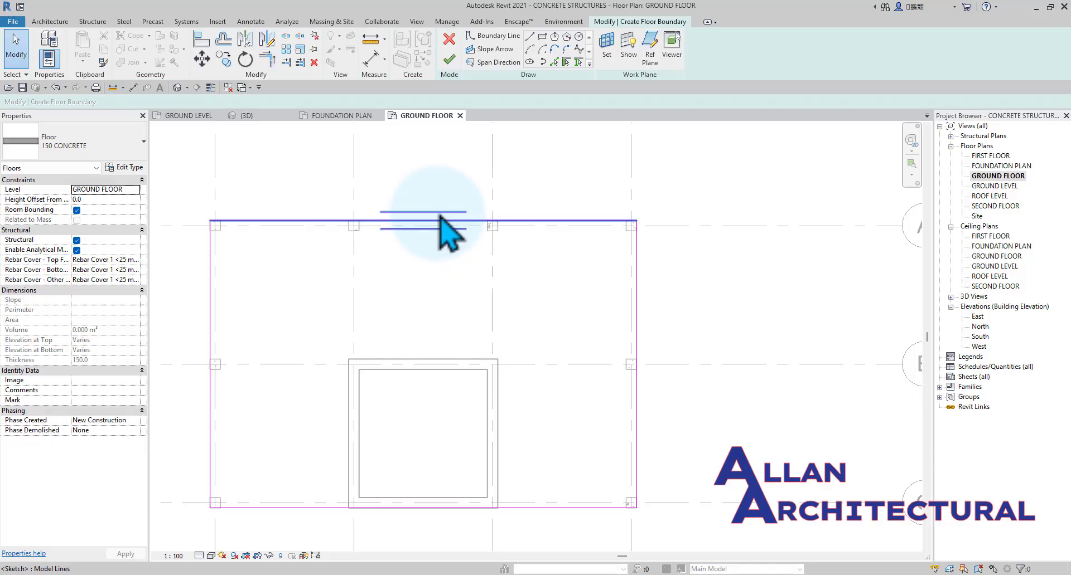
pyautogui.scroll(-2, 452, 214)
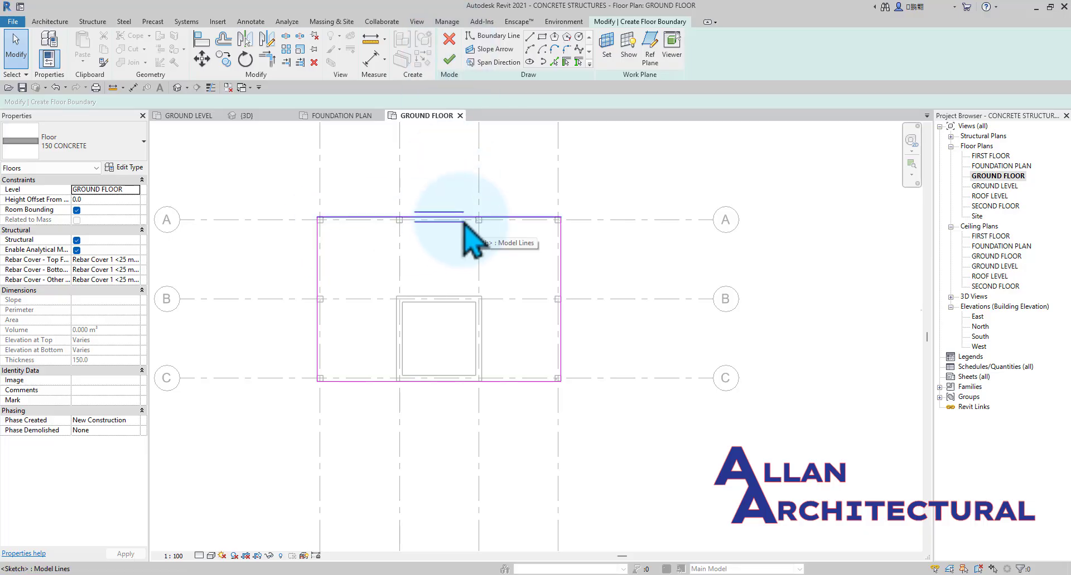
pyautogui.click(465, 220)
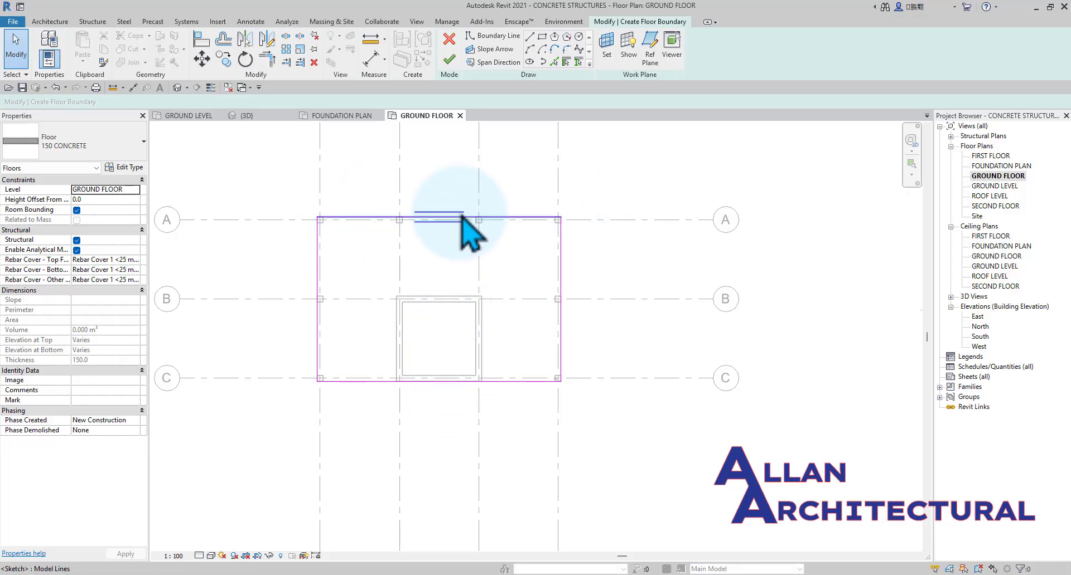
pyautogui.click(449, 60)
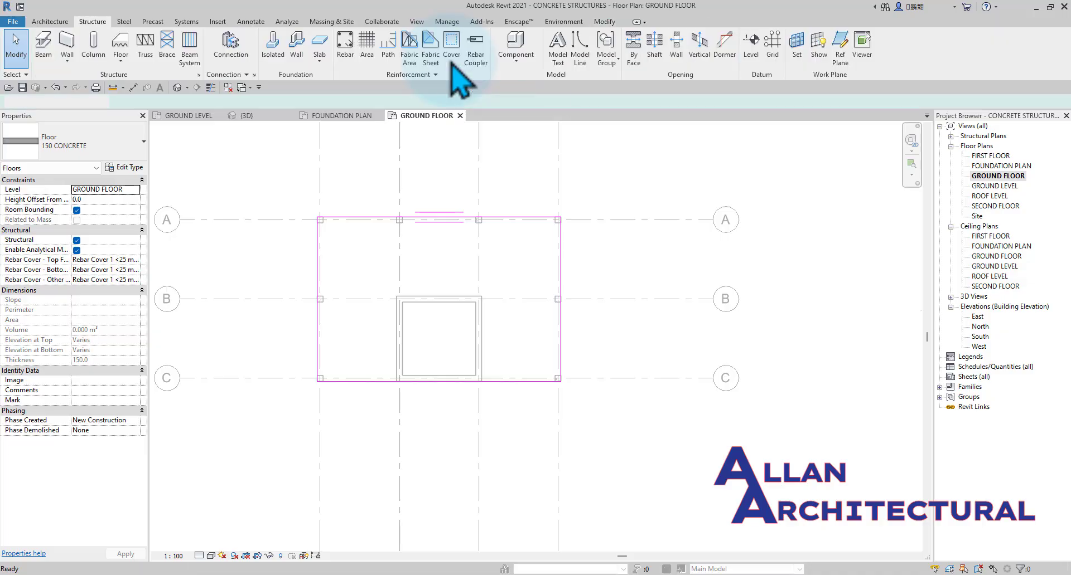
pyautogui.click(627, 218)
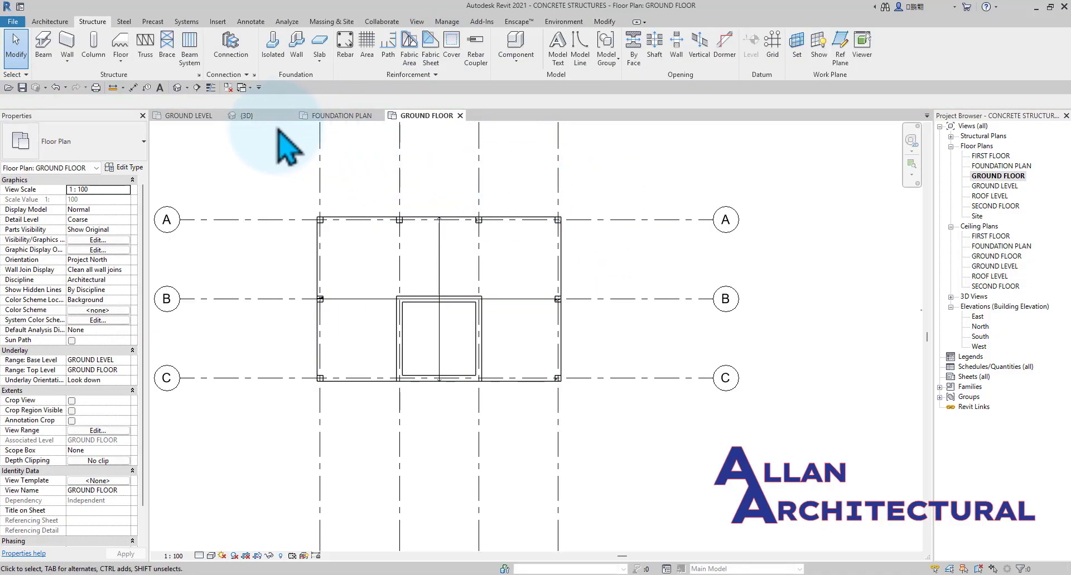
# Inspect the ground floor slab against the columns and the core walls in the 3D view from several sides.
pyautogui.click(252, 116)
pyautogui.keyDown('shift'); pyautogui.moveTo(316, 246); pyautogui.dragTo(669, 382, button='middle'); pyautogui.keyUp('shift')
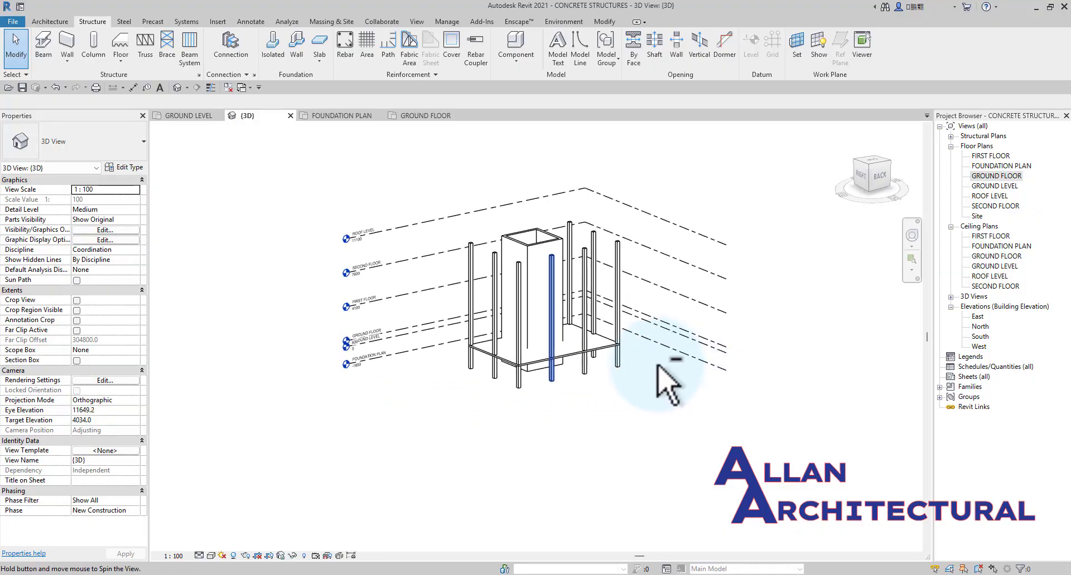
pyautogui.scroll(6, 502, 379)
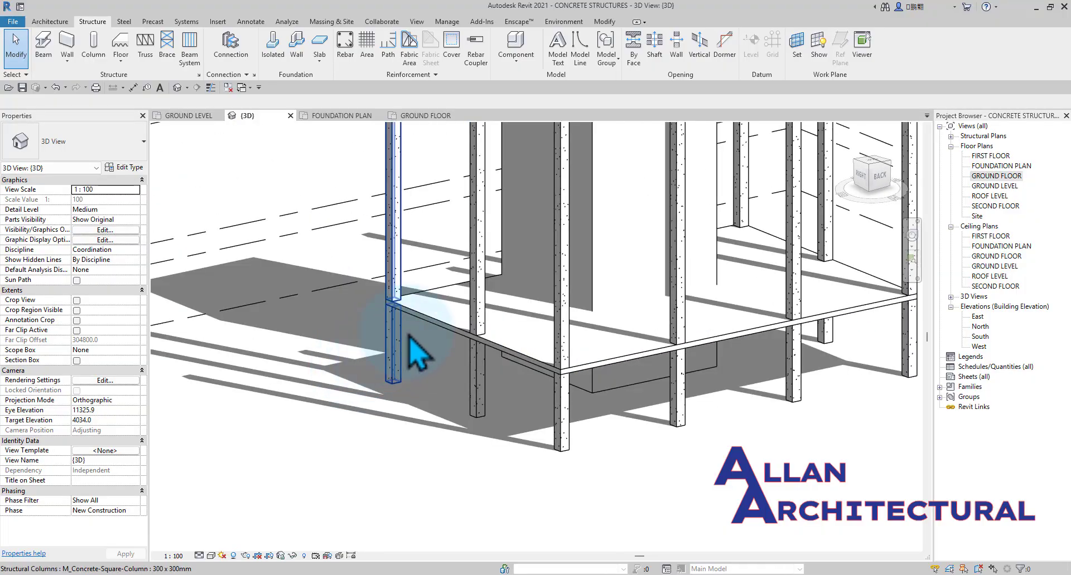
pyautogui.keyDown('shift'); pyautogui.moveTo(605, 343); pyautogui.dragTo(338, 360, button='middle'); pyautogui.keyUp('shift')
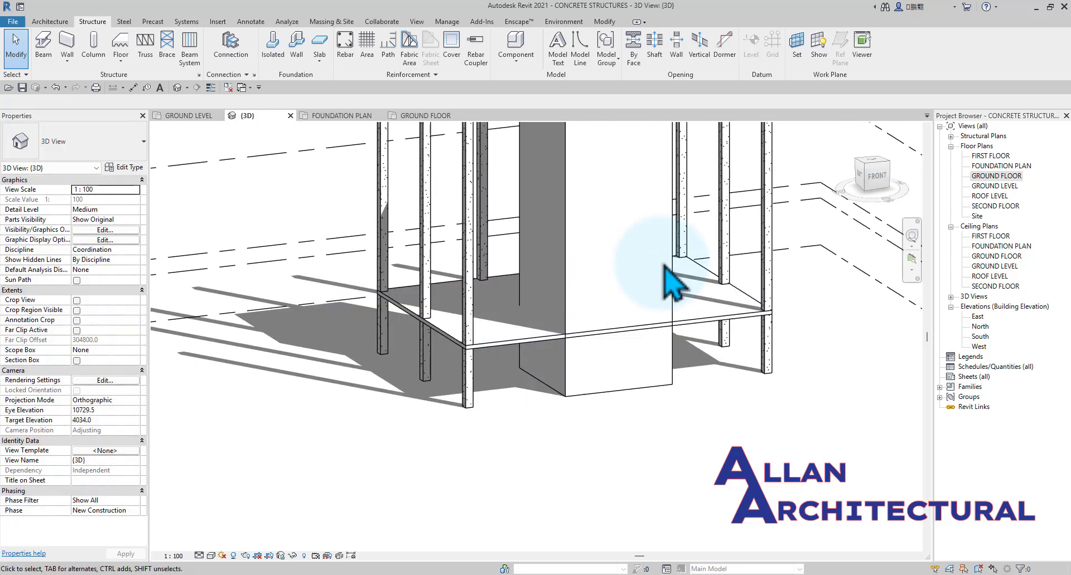
# Join the front 300MM CONCRETE core wall with the 150 CONCRETE ground floor slab.
pyautogui.scroll(2, 661, 266)
pyautogui.scroll(-1, 550, 307)
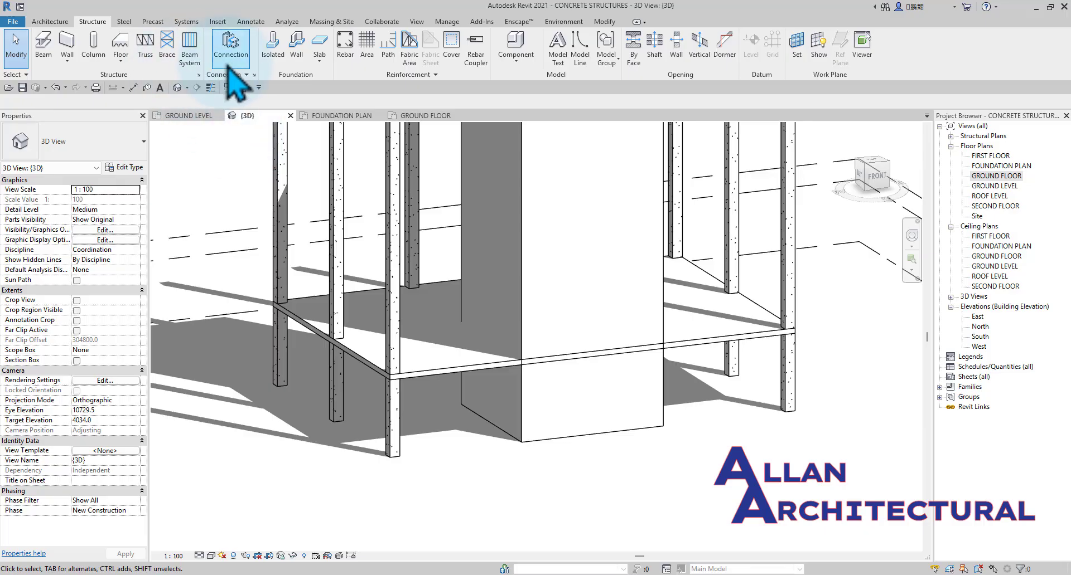
pyautogui.click(604, 22)
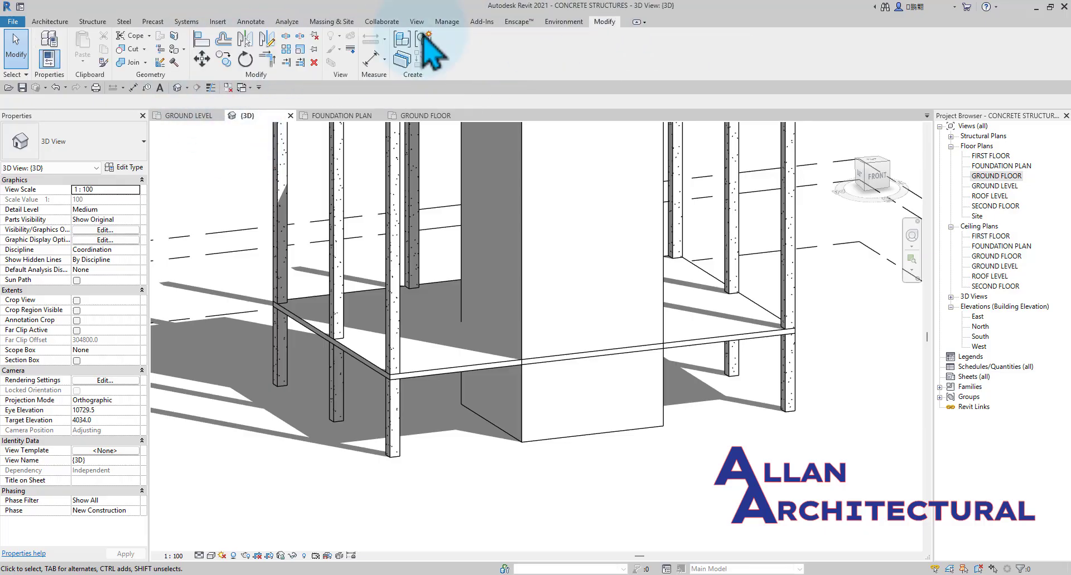
pyautogui.click(131, 62)
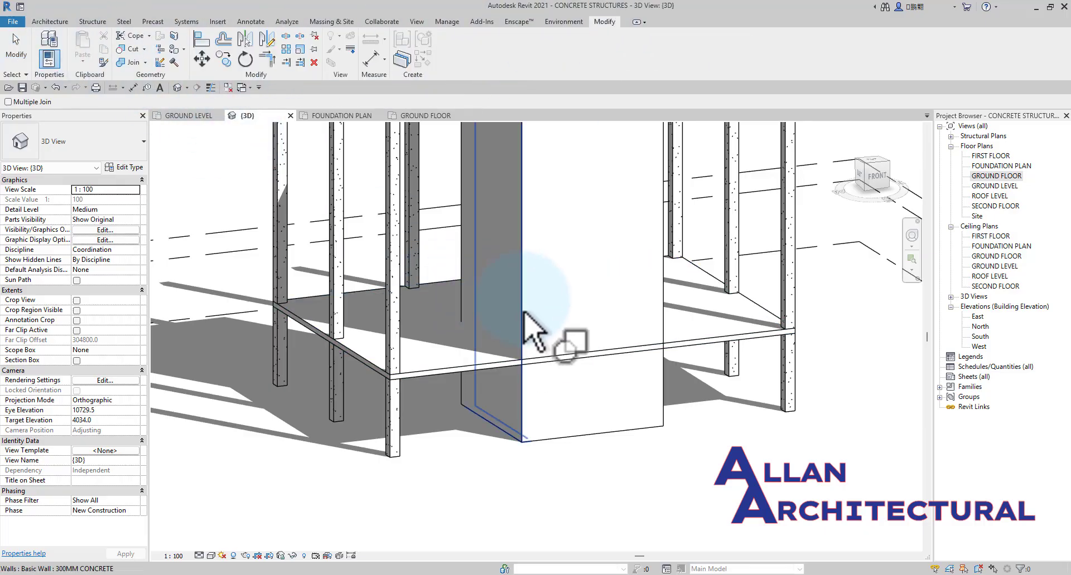
pyautogui.click(661, 294)
pyautogui.click(681, 349)
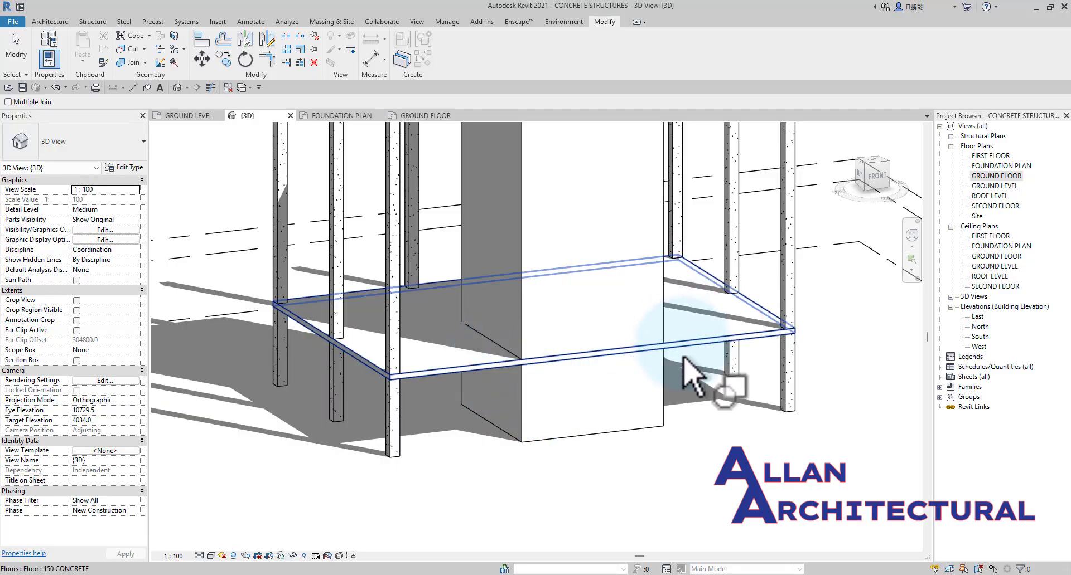
# Join the ground floor slab with the 300MM CONCRETE core wall on the back side.
pyautogui.scroll(-4, 683, 355)
pyautogui.keyDown('shift'); pyautogui.moveTo(699, 373); pyautogui.dragTo(440, 388, button='middle'); pyautogui.keyUp('shift')
pyautogui.scroll(2, 628, 391)
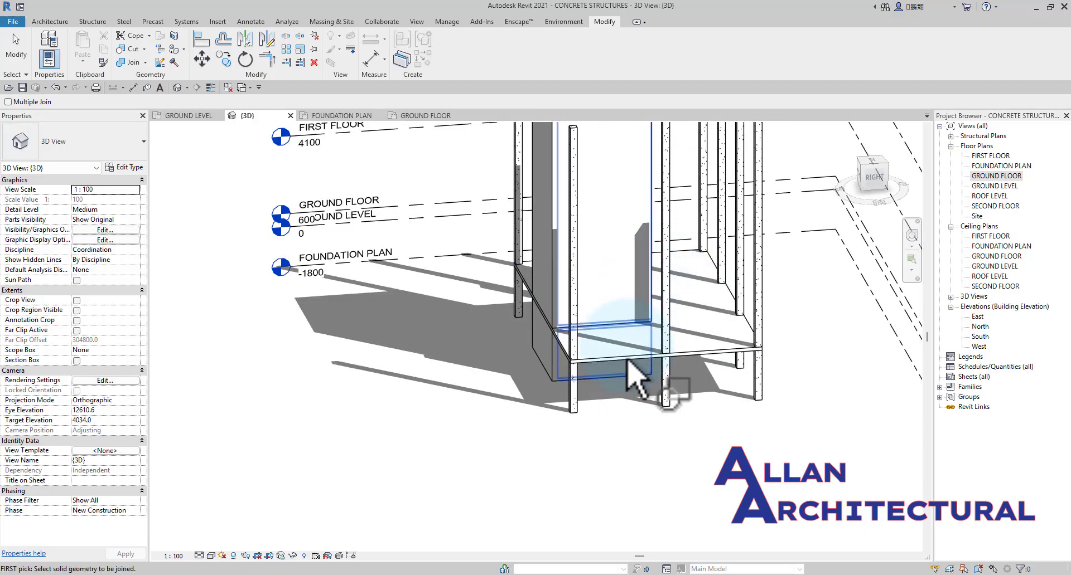
pyautogui.scroll(-2, 627, 360)
pyautogui.keyDown('shift'); pyautogui.moveTo(627, 360); pyautogui.dragTo(496, 365, button='middle'); pyautogui.keyUp('shift')
pyautogui.scroll(1, 641, 357)
pyautogui.click(675, 347)
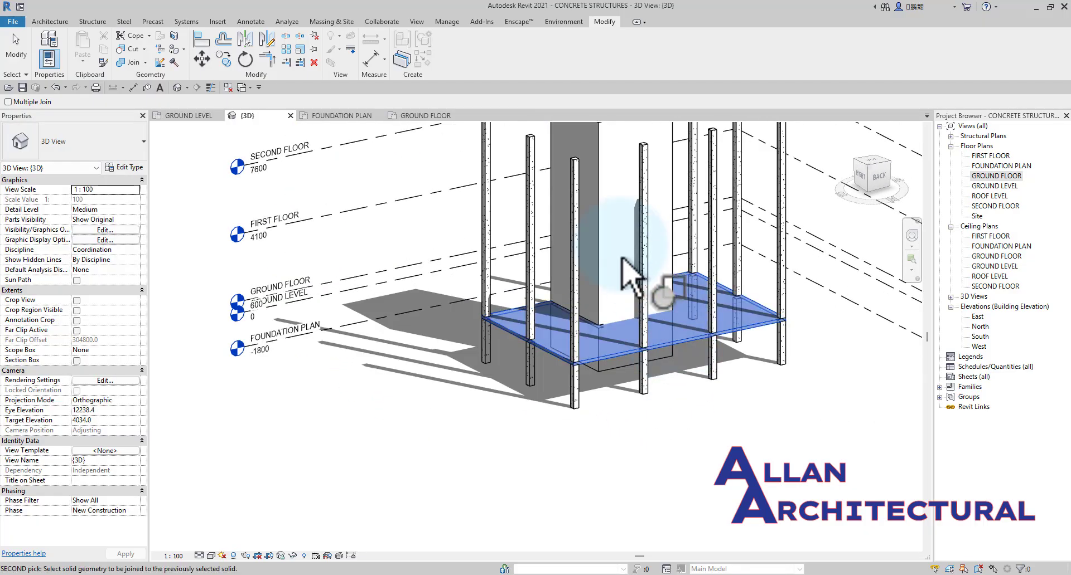
pyautogui.click(596, 243)
# End the Join command and examine where the ground floor slab meets the core walls from all sides in 3D.
pyautogui.scroll(-4, 645, 364)
pyautogui.keyDown('shift'); pyautogui.moveTo(646, 363); pyautogui.dragTo(446, 371, button='middle'); pyautogui.keyUp('shift')
pyautogui.scroll(3, 672, 368)
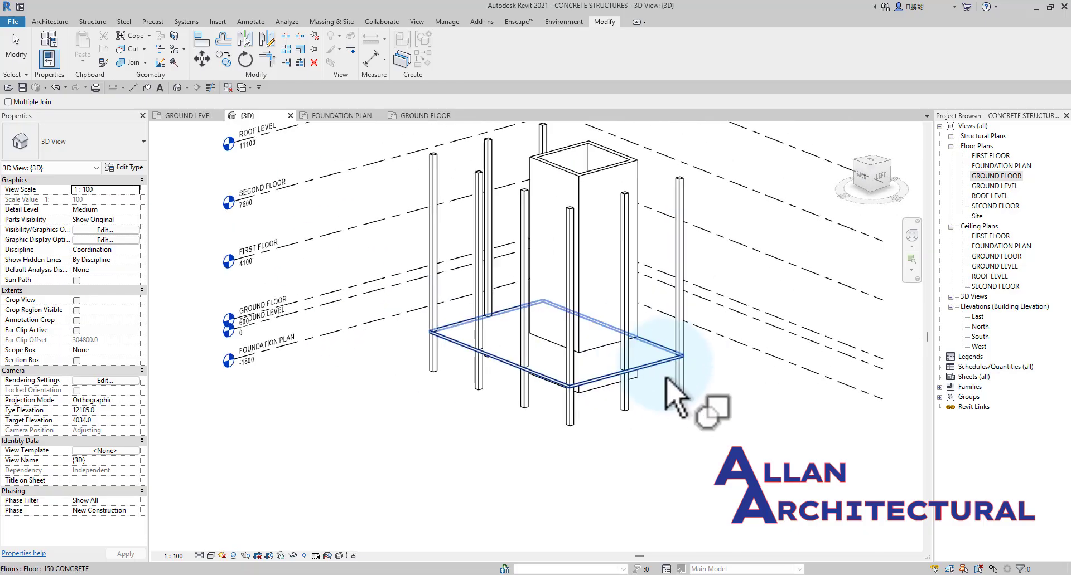
pyautogui.keyDown('shift'); pyautogui.moveTo(666, 380); pyautogui.dragTo(875, 363, button='middle'); pyautogui.keyUp('shift')
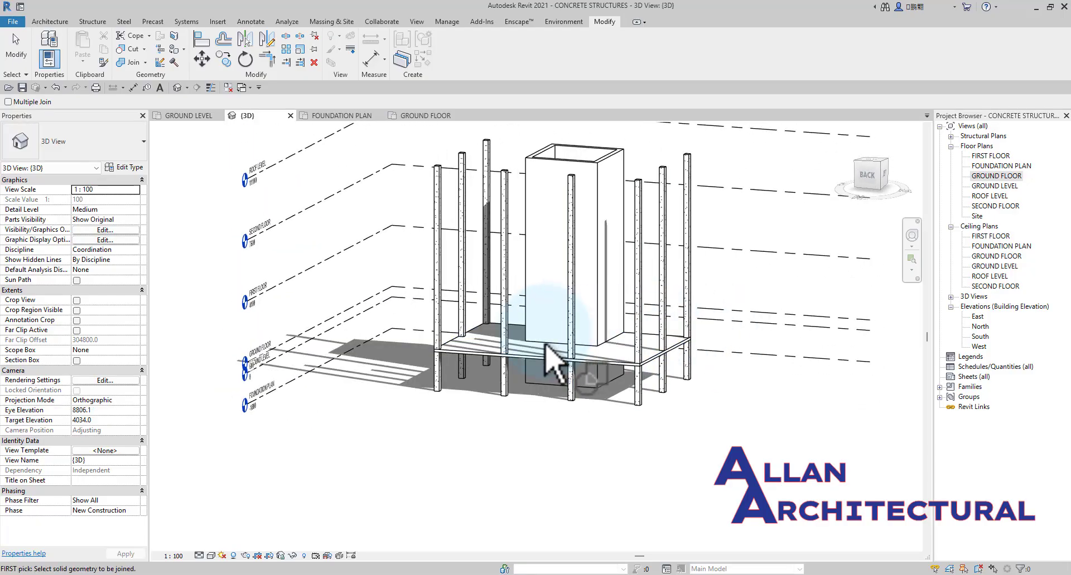
pyautogui.scroll(5, 549, 363)
pyautogui.press('Escape')
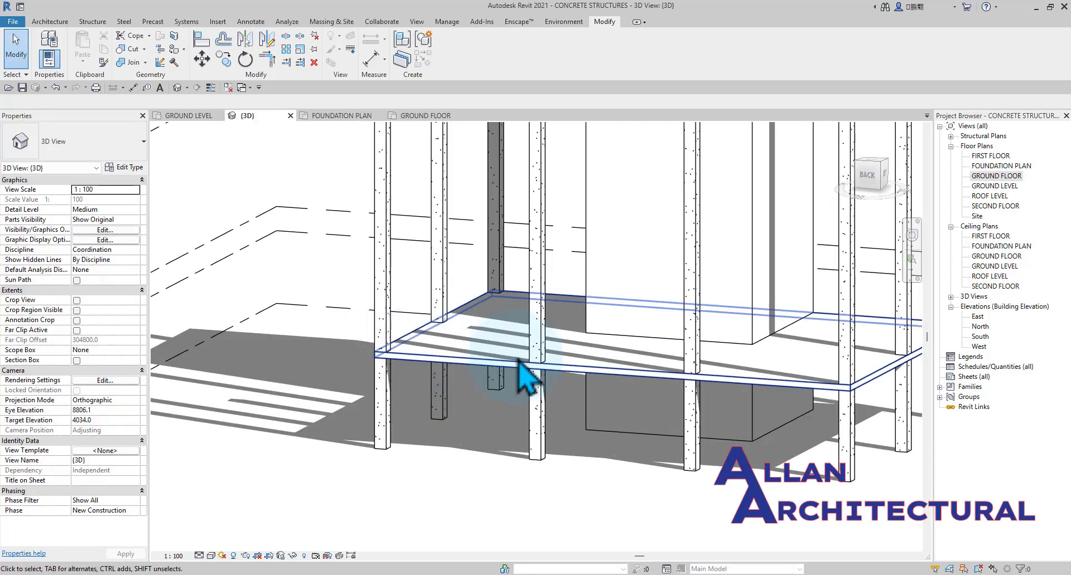
pyautogui.keyDown('shift'); pyautogui.moveTo(520, 364); pyautogui.dragTo(431, 349, button='middle'); pyautogui.keyUp('shift')
pyautogui.scroll(-4, 672, 368)
pyautogui.moveTo(673, 374); pyautogui.dragTo(553, 443, button='middle')
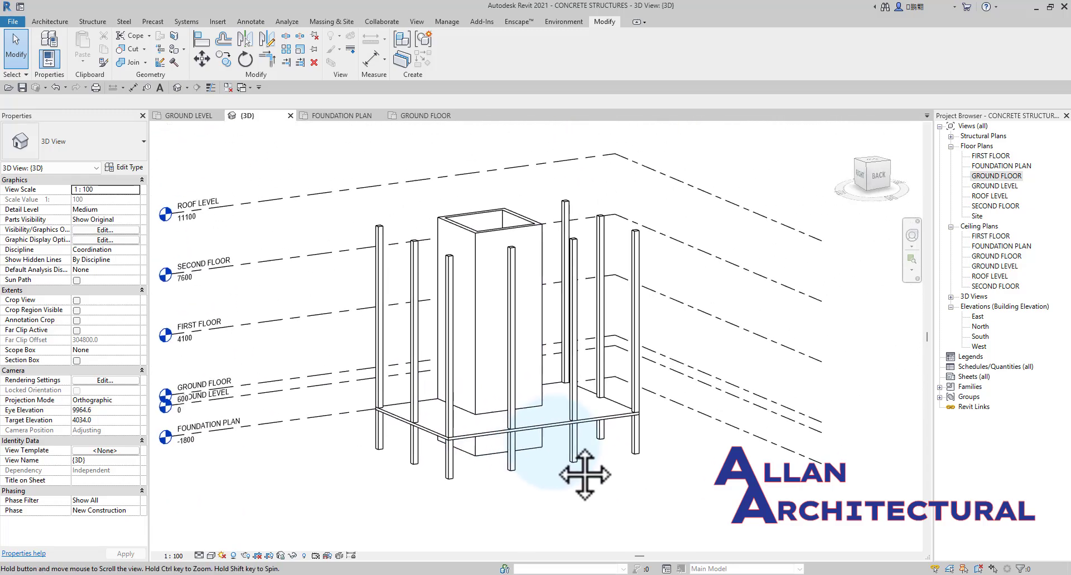
pyautogui.moveTo(584, 475); pyautogui.dragTo(552, 435, button='middle')
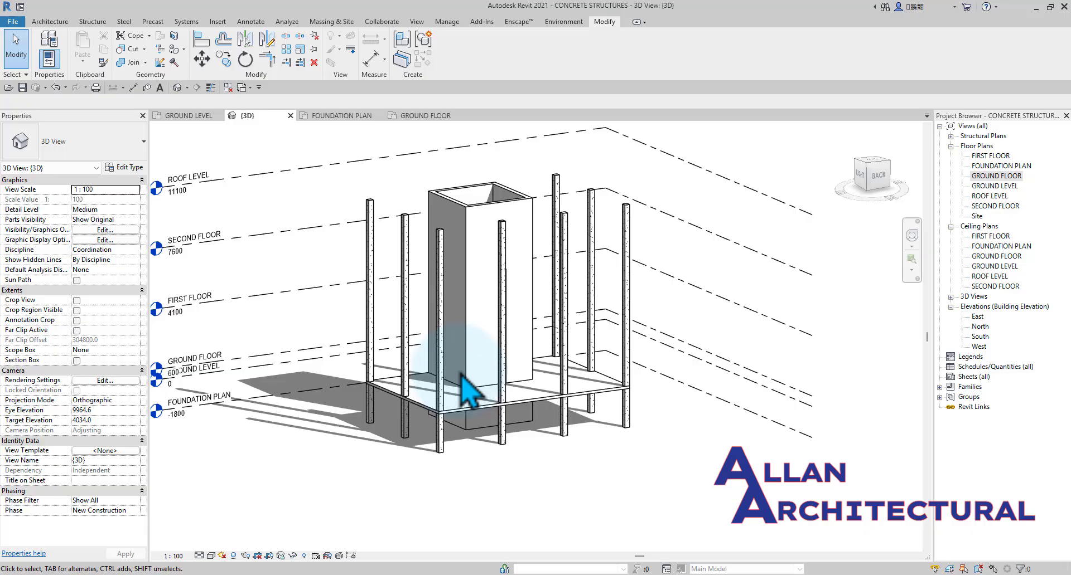
# Copy the ground floor slab and paste it aligned to the FIRST FLOOR, SECOND FLOOR and ROOF LEVEL levels.
pyautogui.click(456, 419)
pyautogui.scroll(4, 519, 410)
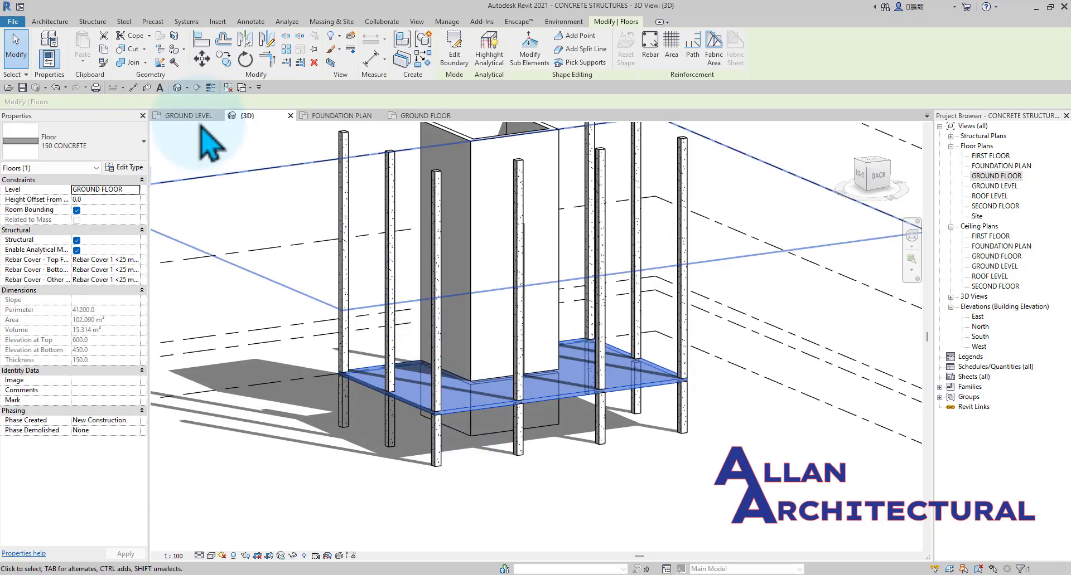
pyautogui.click(83, 61)
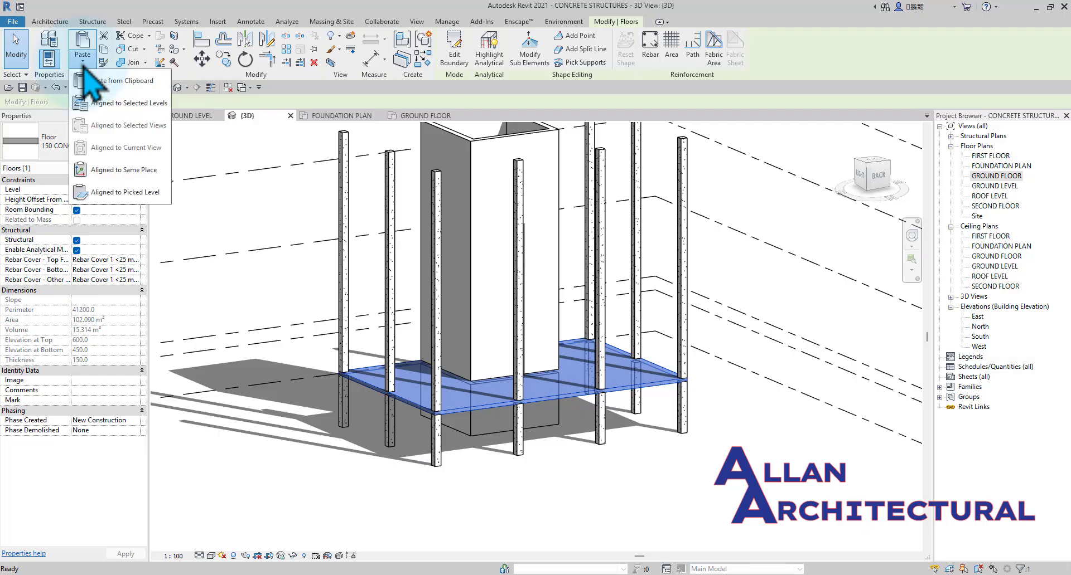
pyautogui.click(112, 103)
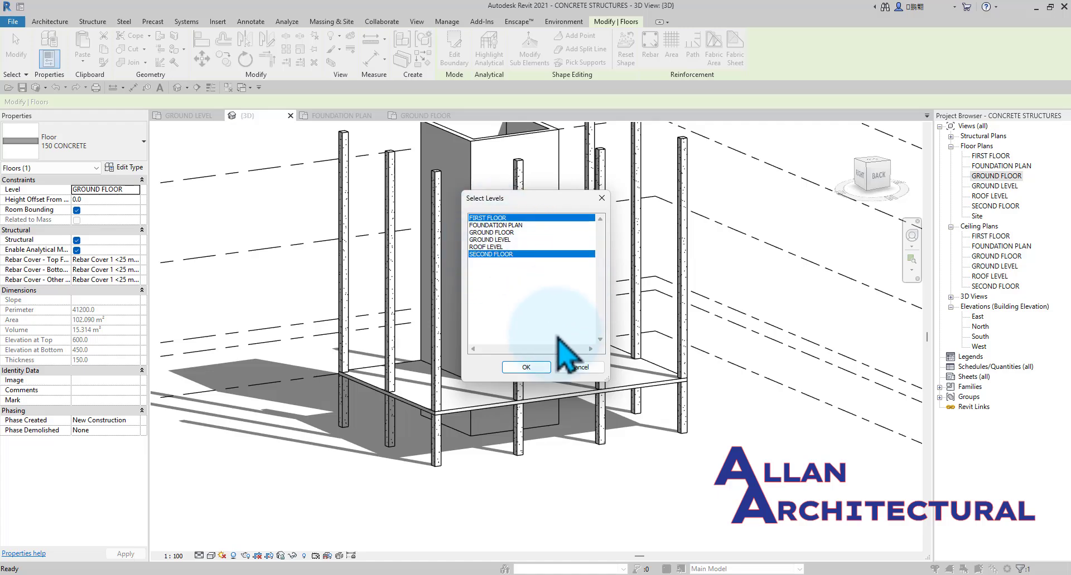
pyautogui.keyDown('ctrl'); pyautogui.click(490, 247); pyautogui.keyUp('ctrl')
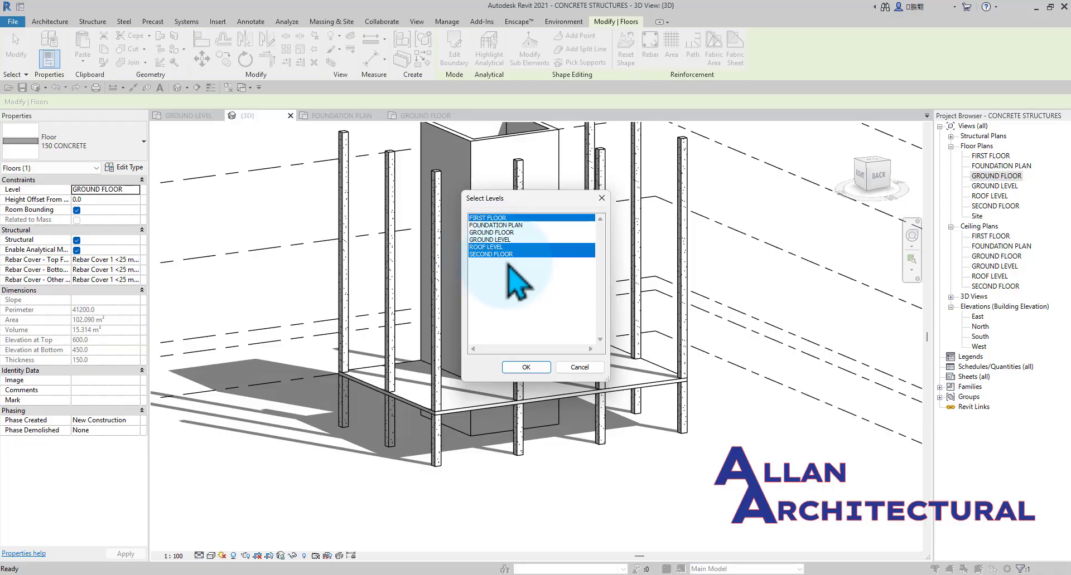
pyautogui.click(534, 370)
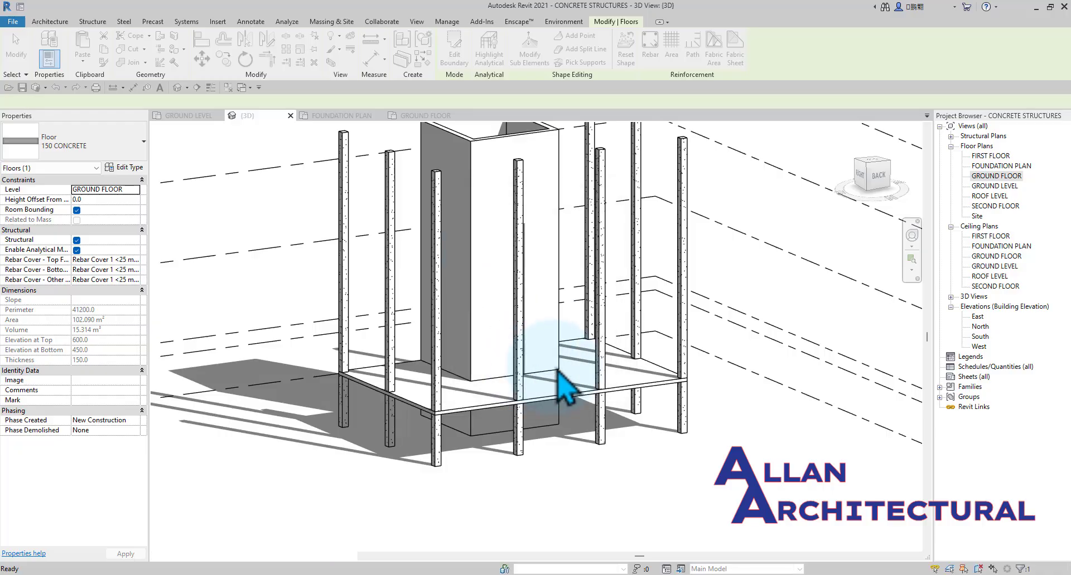
pyautogui.scroll(-5, 495, 449)
pyautogui.click(727, 472)
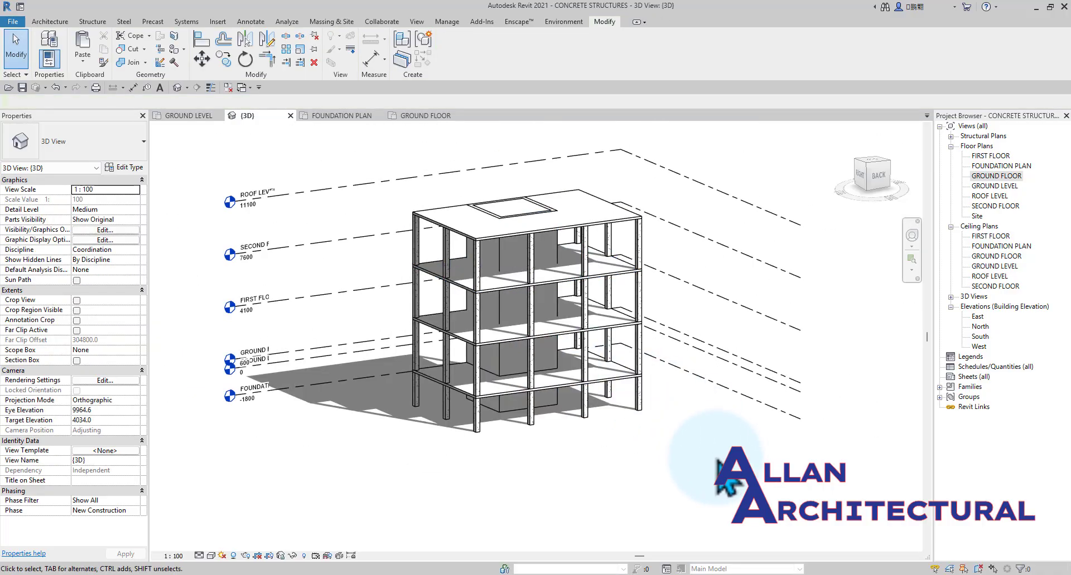
# Examine the copied slabs, especially the roof slab where it covers the core, from several sides in 3D.
pyautogui.scroll(-1, 507, 371)
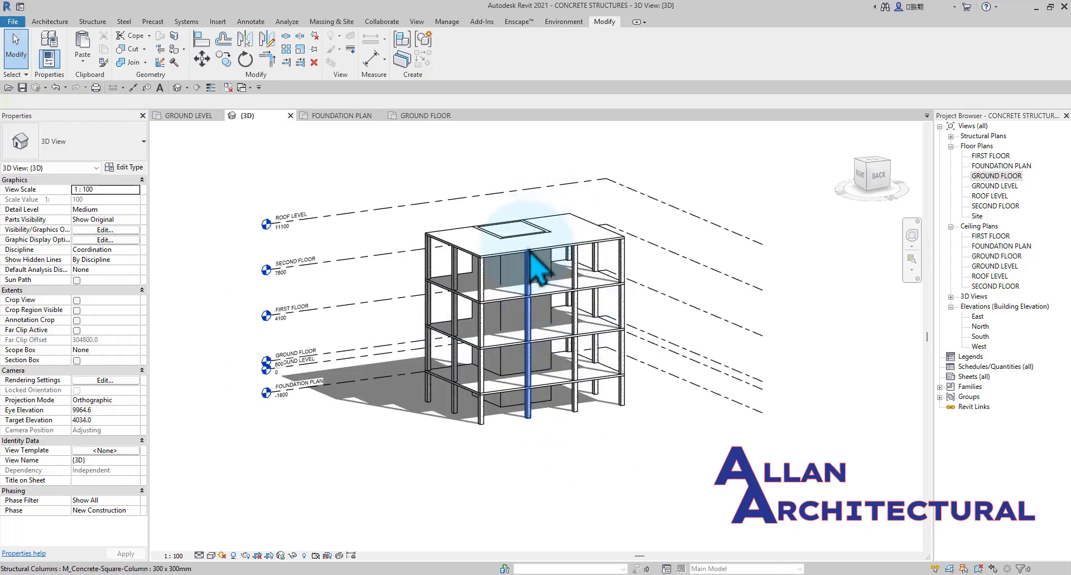
pyautogui.click(509, 265)
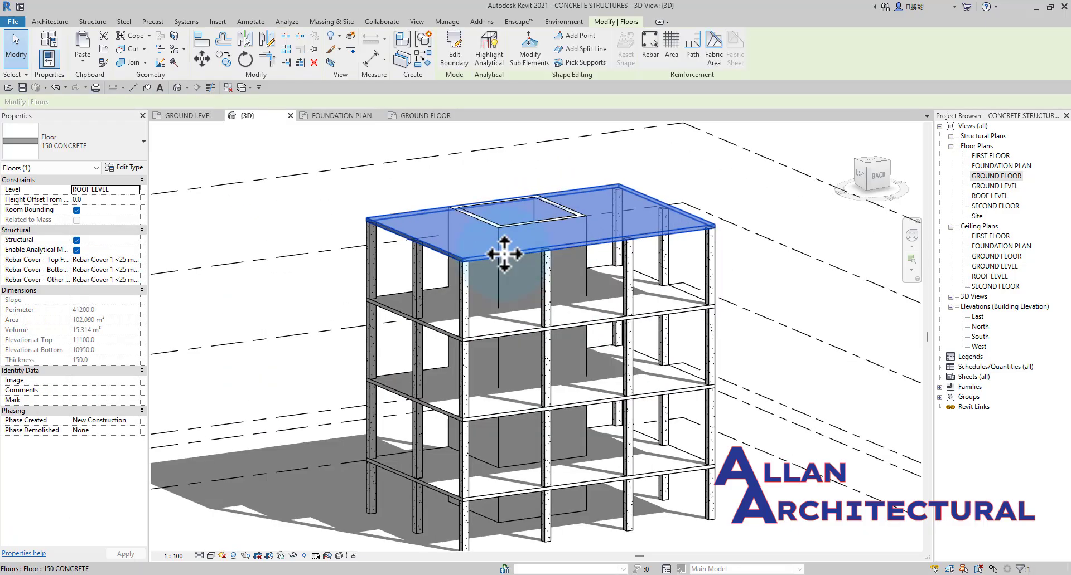
pyautogui.click(798, 339)
pyautogui.keyDown('shift'); pyautogui.moveTo(799, 347); pyautogui.dragTo(647, 456, button='middle'); pyautogui.keyUp('shift')
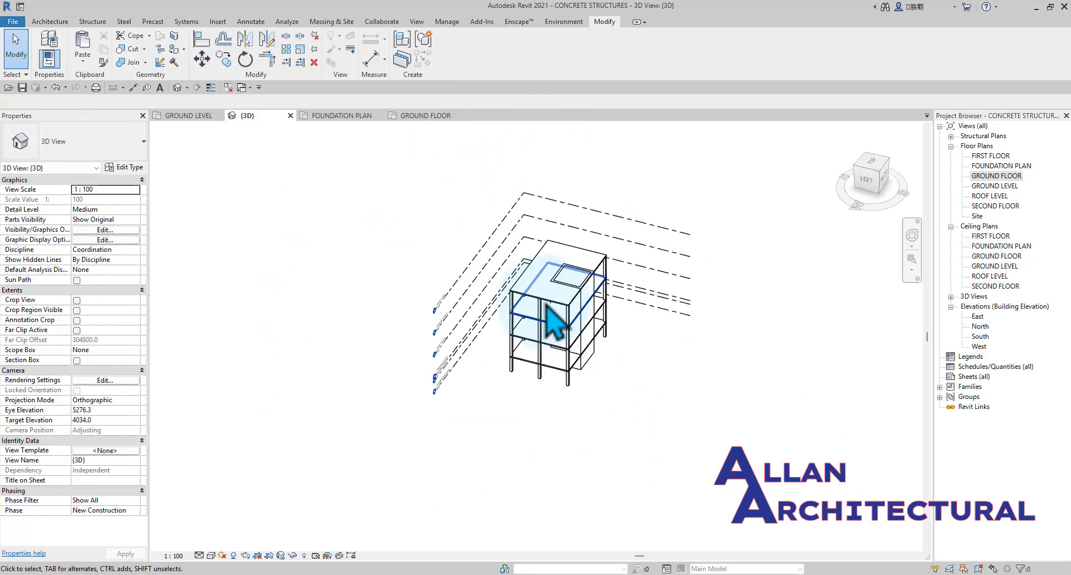
pyautogui.scroll(3, 547, 303)
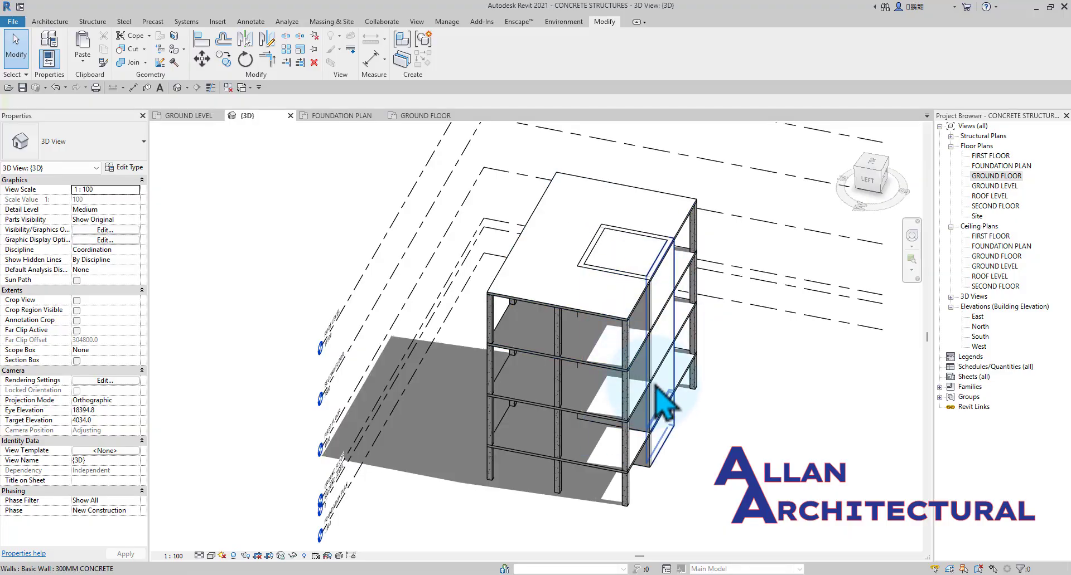
pyautogui.scroll(-2, 614, 279)
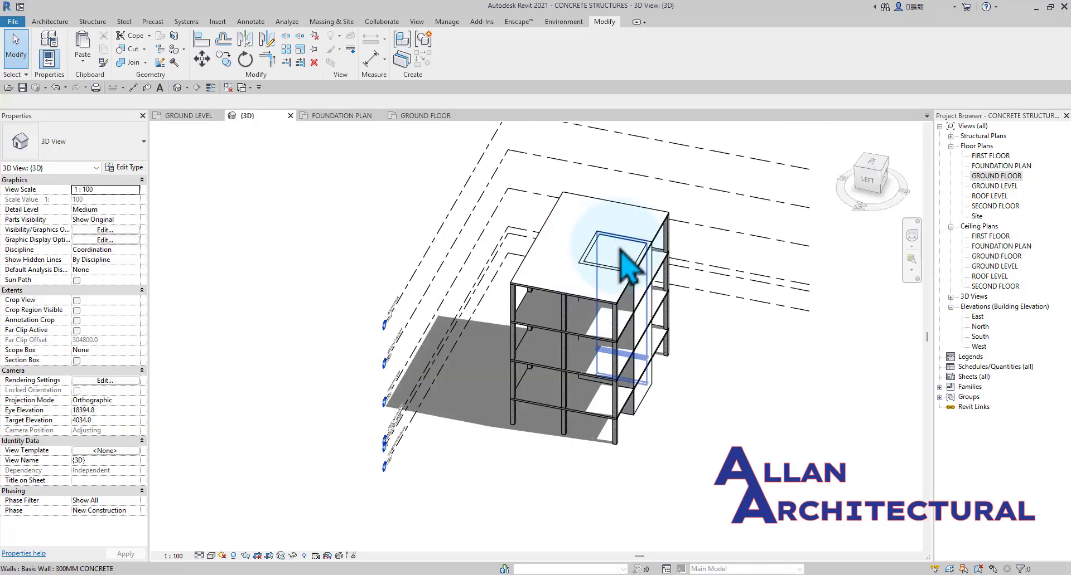
# Create a shaft opening in the GROUND LEVEL plan from a 3700 x 3700 mm rectangle along the core walls' inner faces.
pyautogui.click(193, 117)
pyautogui.scroll(-2, 466, 330)
pyautogui.scroll(5, 466, 315)
pyautogui.moveTo(466, 315); pyautogui.dragTo(508, 346, button='middle')
pyautogui.scroll(-2, 523, 401)
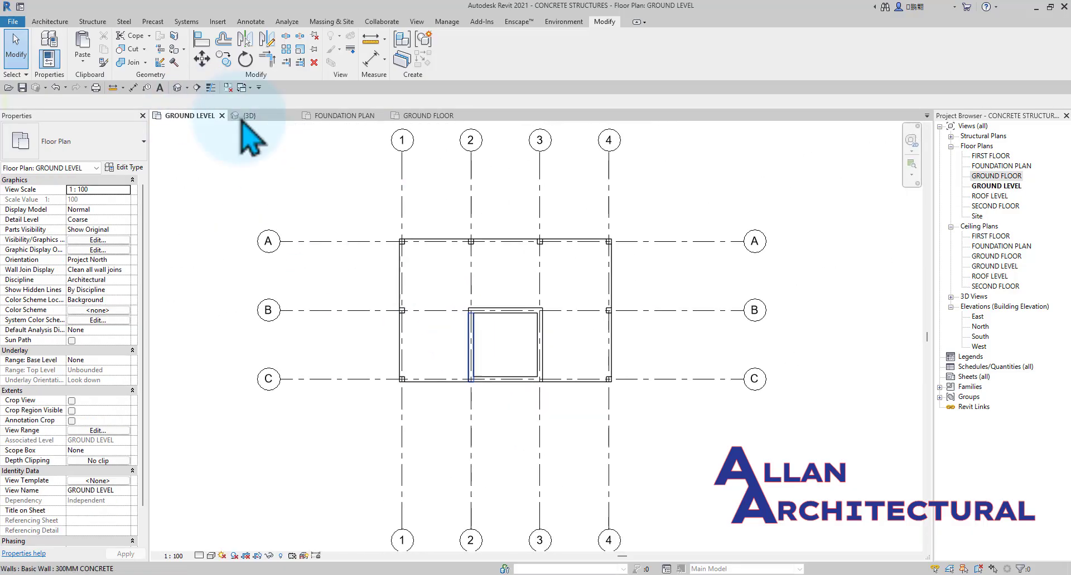
pyautogui.click(245, 134)
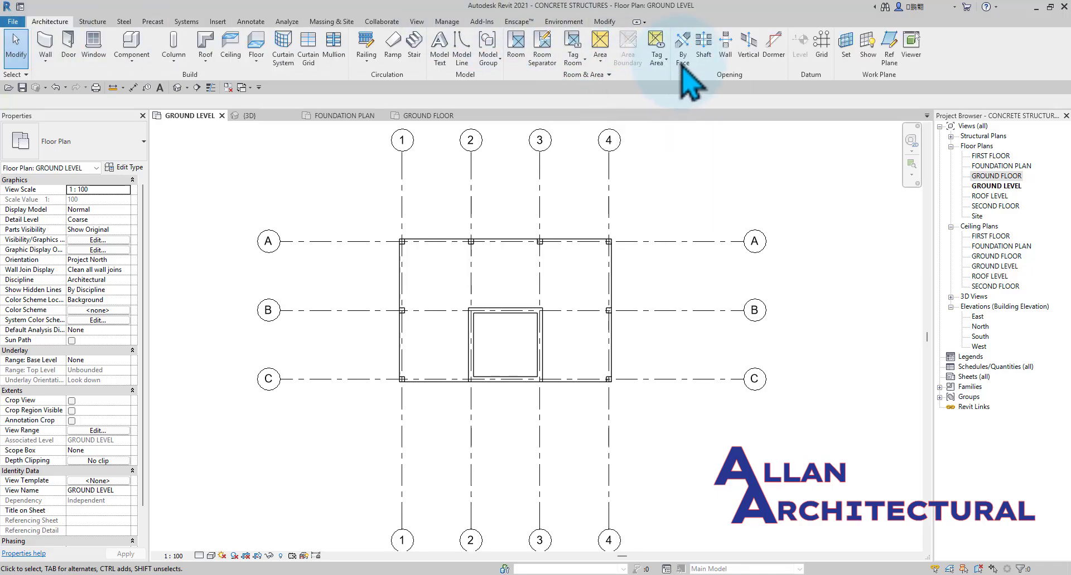
pyautogui.click(703, 44)
pyautogui.click(541, 36)
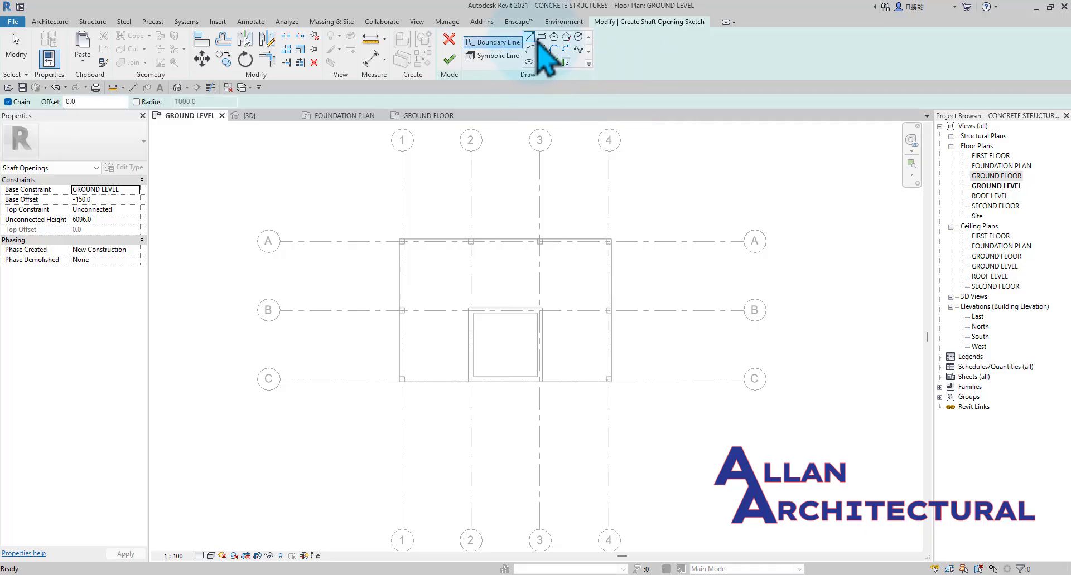
pyautogui.scroll(2, 479, 308)
pyautogui.scroll(2, 478, 310)
pyautogui.click(485, 302)
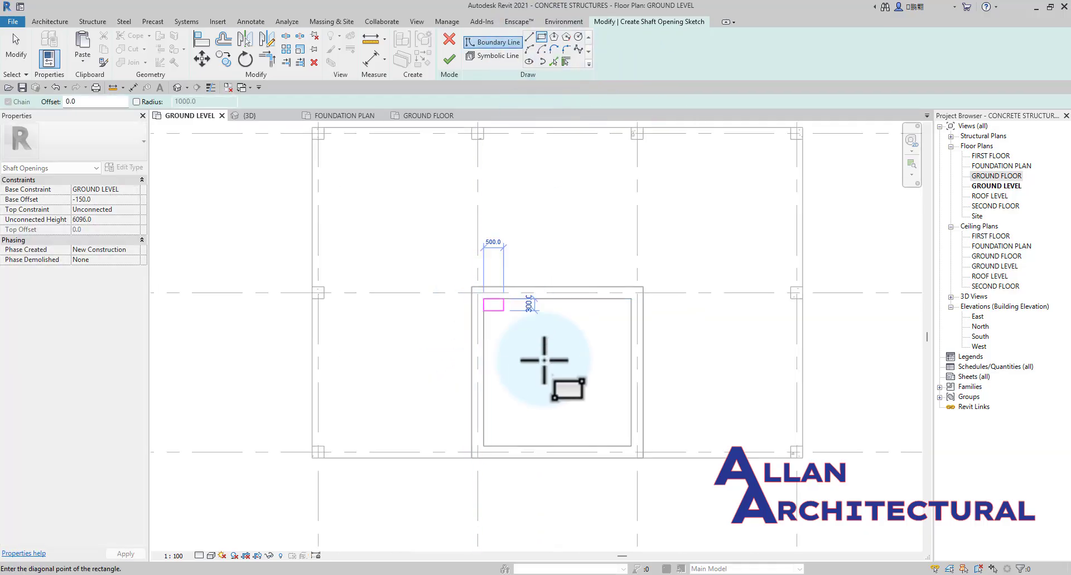
pyautogui.scroll(2, 631, 453)
pyautogui.click(631, 451)
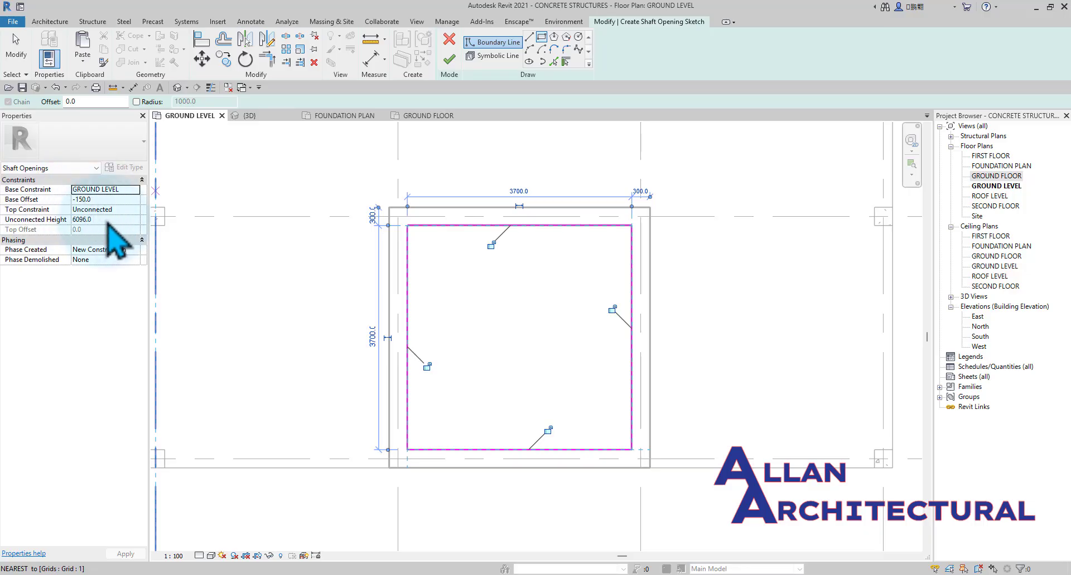
pyautogui.click(449, 59)
# Extend the top of the shaft opening above the roof slab in the 3D view, to an unconnected height of about 15149 mm.
pyautogui.scroll(-2, 512, 230)
pyautogui.scroll(-3, 511, 230)
pyautogui.click(279, 115)
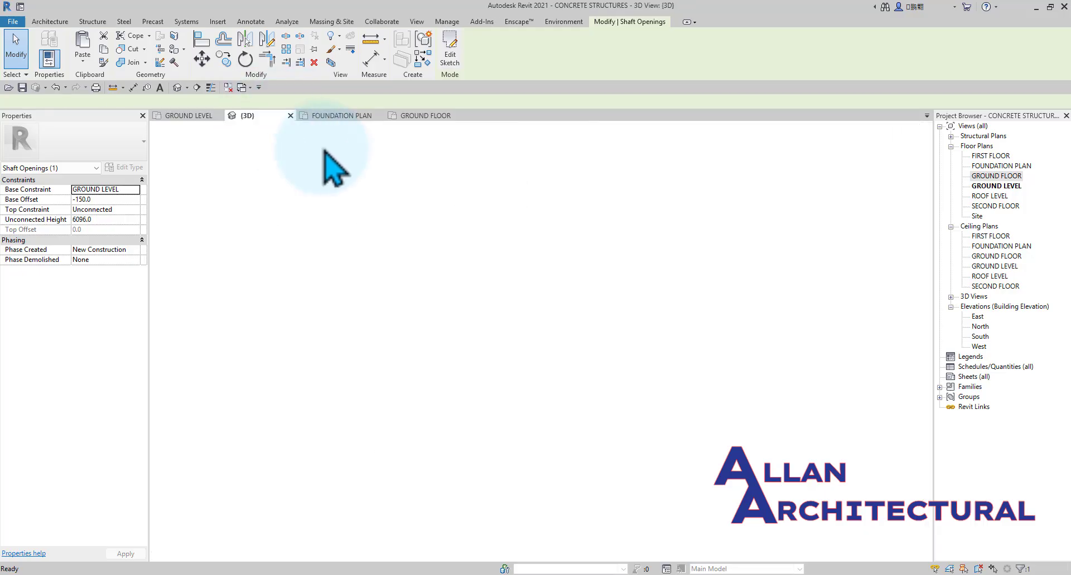
pyautogui.keyDown('shift'); pyautogui.moveTo(354, 246); pyautogui.dragTo(549, 301, button='middle'); pyautogui.keyUp('shift')
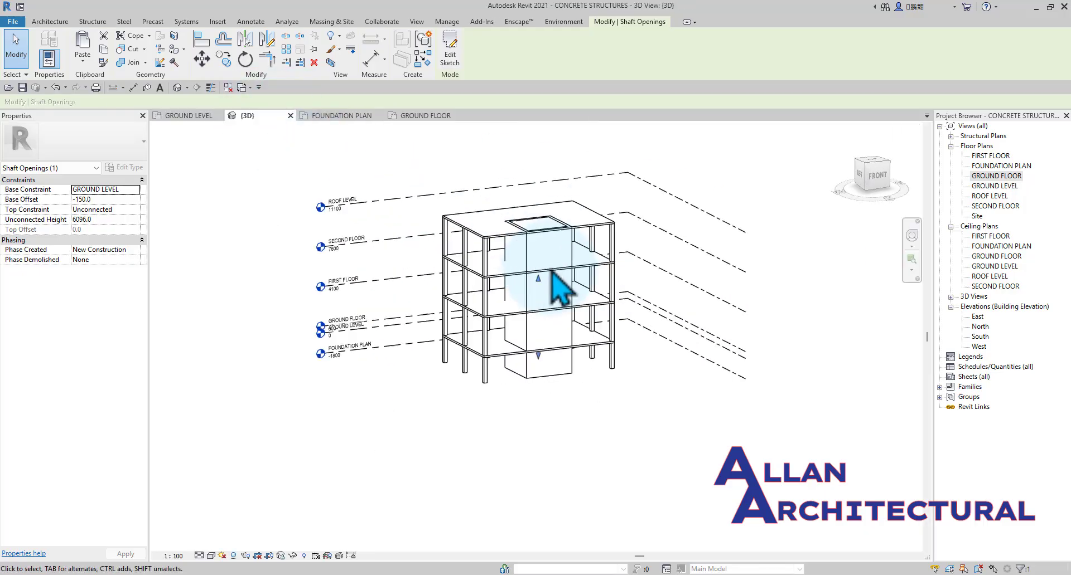
pyautogui.moveTo(538, 279); pyautogui.dragTo(538, 168)
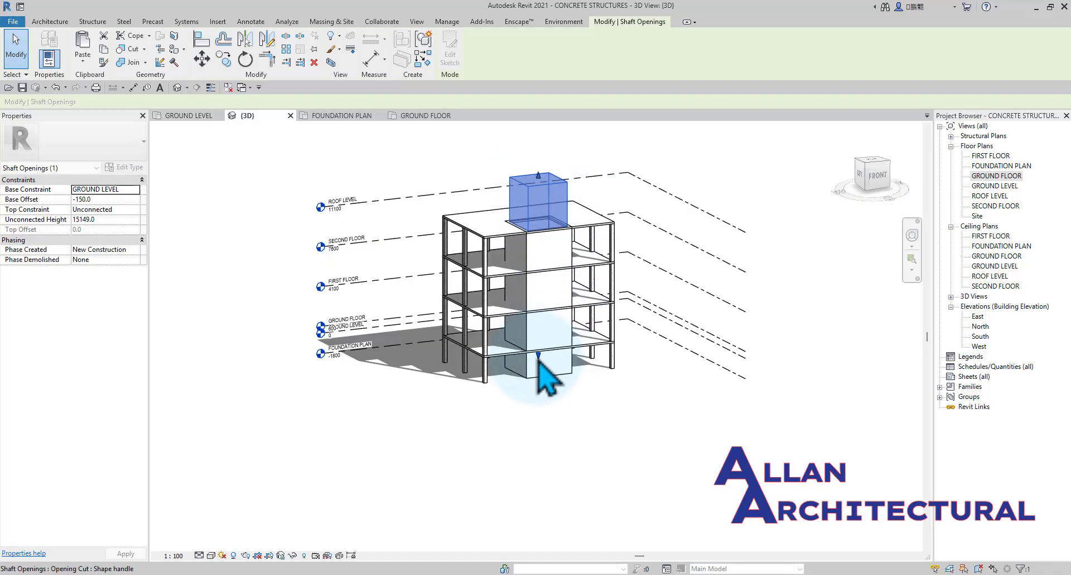
pyautogui.click(700, 444)
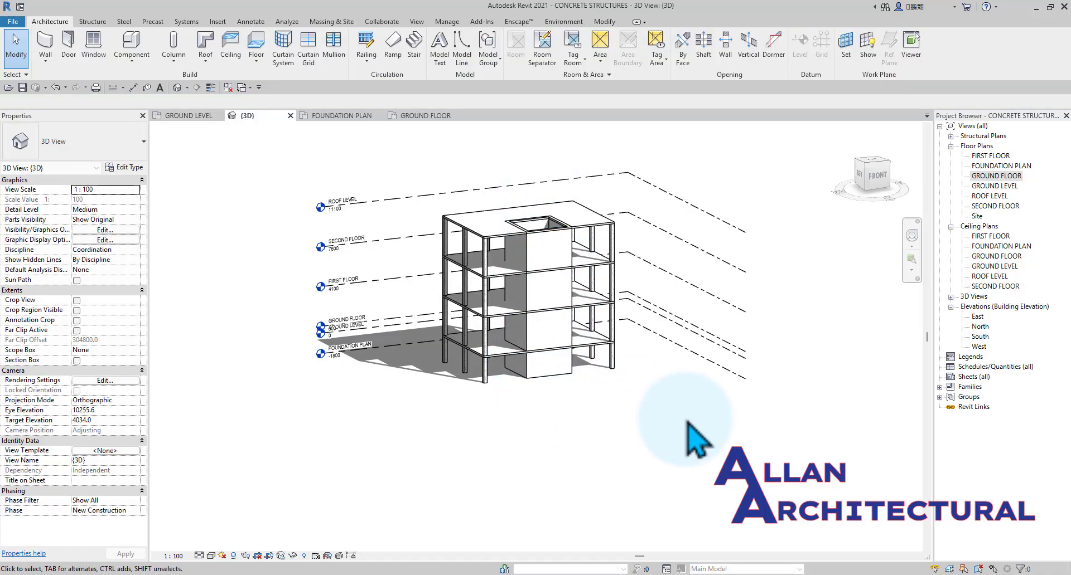
# Inspect the shaft opening through the slabs from several sides in 3D and select the FIRST FLOOR slab to check it.
pyautogui.keyDown('shift'); pyautogui.moveTo(700, 444); pyautogui.dragTo(548, 358, button='middle'); pyautogui.keyUp('shift')
pyautogui.keyDown('shift'); pyautogui.moveTo(333, 396); pyautogui.dragTo(564, 461, button='middle'); pyautogui.keyUp('shift')
pyautogui.keyDown('shift'); pyautogui.moveTo(596, 493); pyautogui.dragTo(309, 199, button='middle'); pyautogui.keyUp('shift')
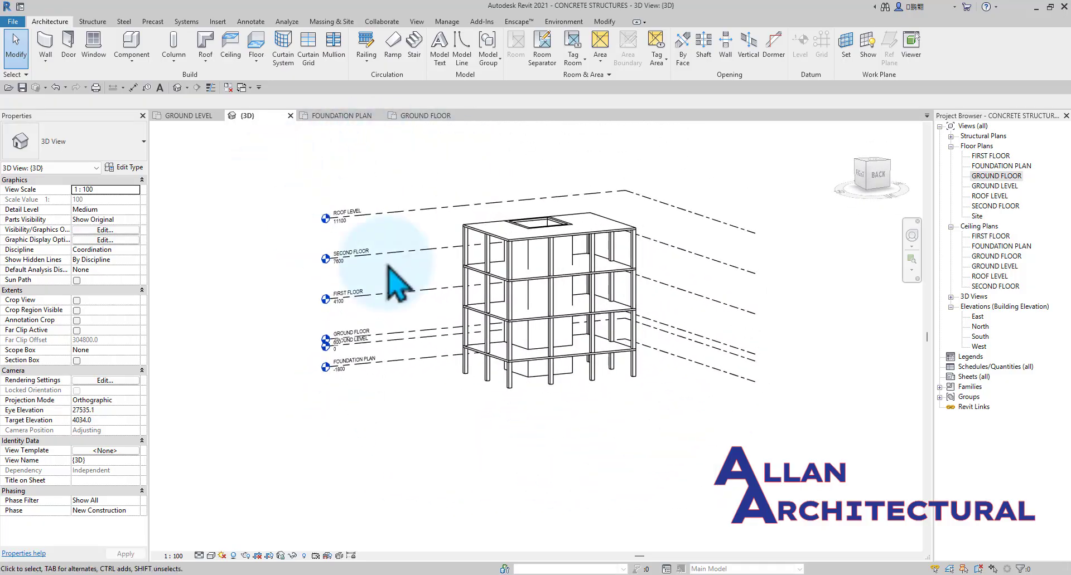
pyautogui.scroll(3, 534, 357)
pyautogui.scroll(-2, 546, 323)
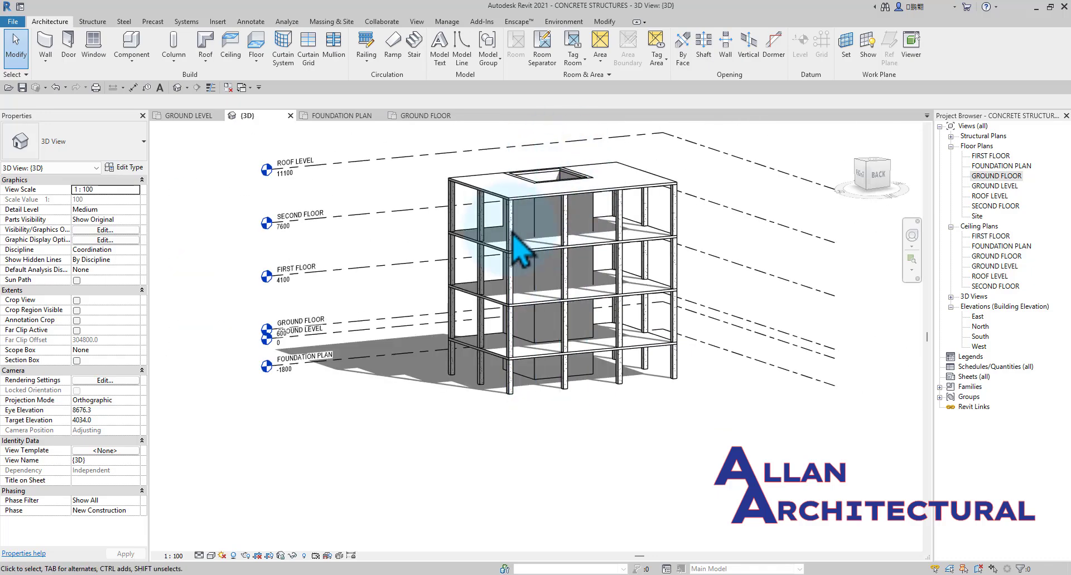
pyautogui.scroll(2, 563, 359)
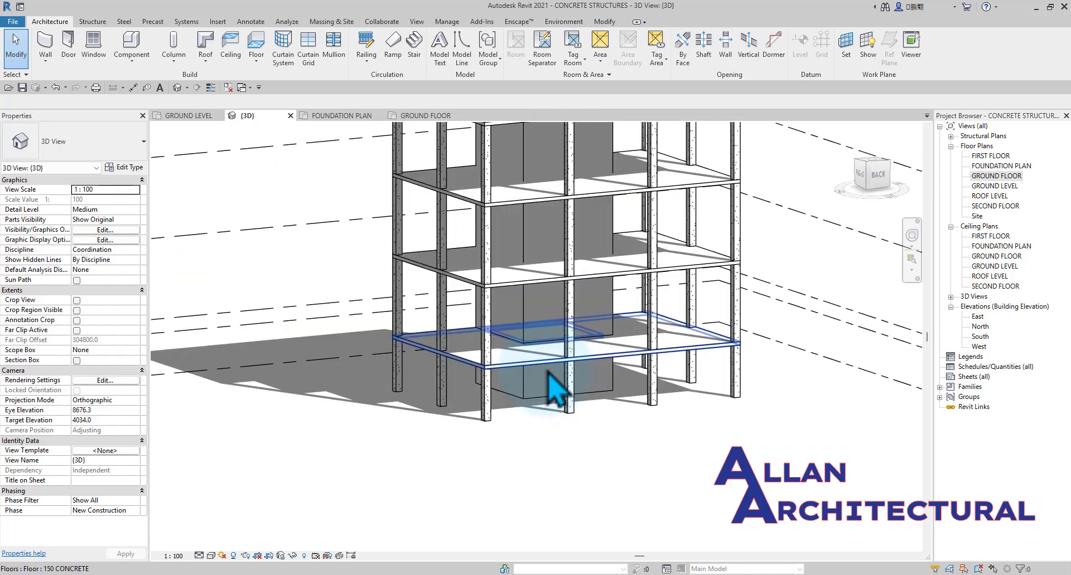
pyautogui.click(524, 301)
pyautogui.scroll(-2, 524, 301)
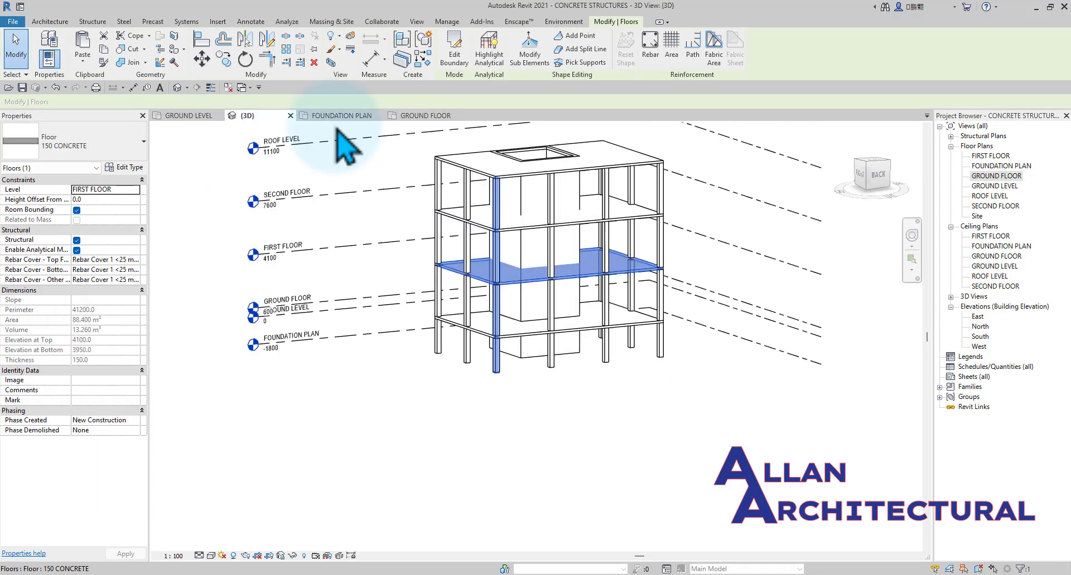
# Join the geometry of the FIRST FLOOR slab with the 300MM CONCRETE core walls in the 3D view.
pyautogui.click(129, 62)
pyautogui.scroll(2, 334, 201)
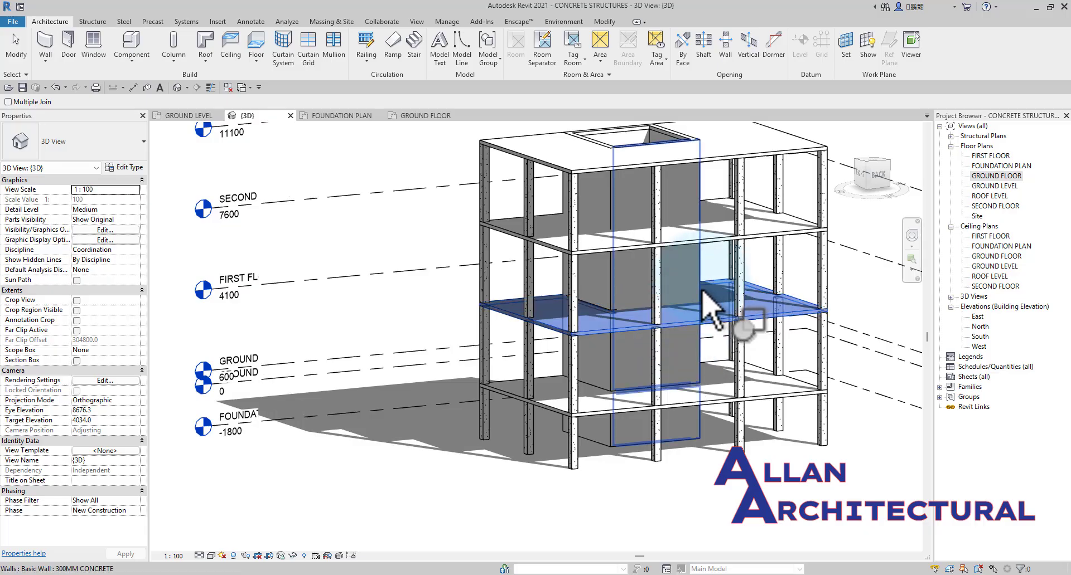
pyautogui.scroll(-3, 703, 293)
pyautogui.keyDown('shift'); pyautogui.moveTo(898, 446); pyautogui.dragTo(677, 426, button='middle'); pyautogui.keyUp('shift')
pyautogui.scroll(5, 709, 423)
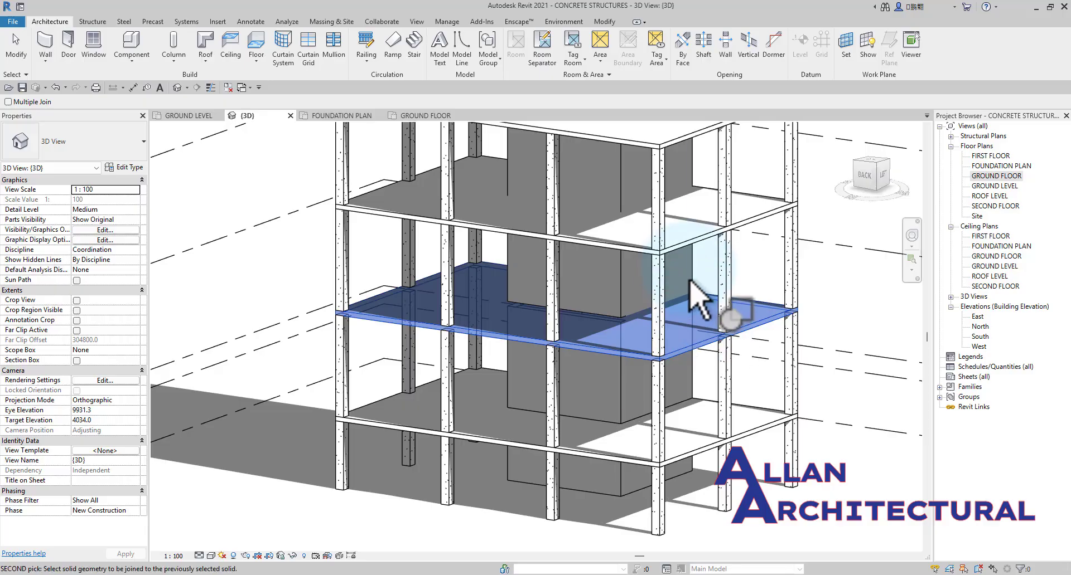
pyautogui.scroll(-4, 691, 281)
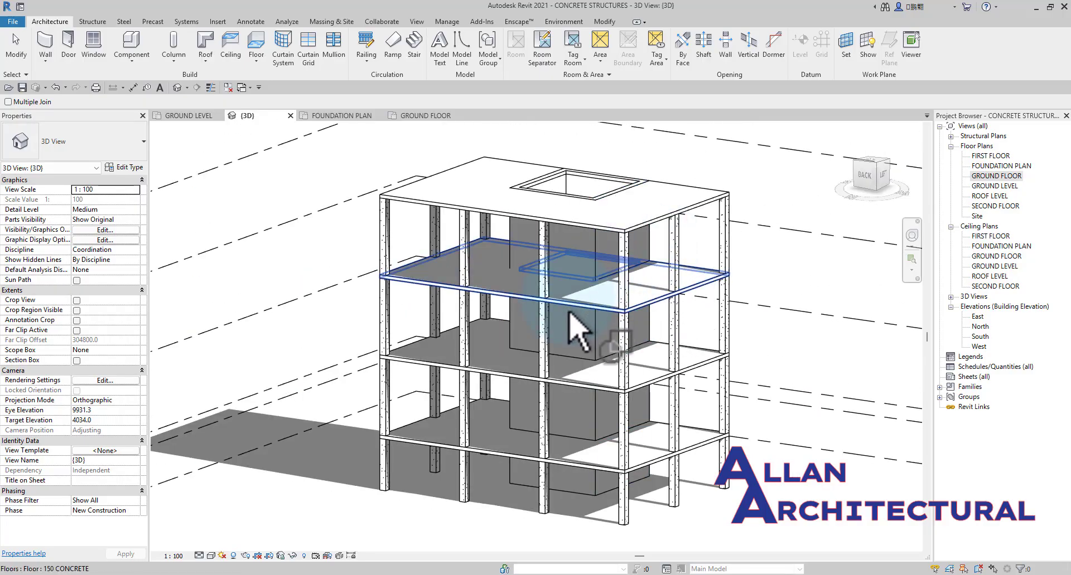
# Join the geometry of the SECOND FLOOR slab with the 300MM CONCRETE core walls and end the Join command.
pyautogui.scroll(-1, 495, 306)
pyautogui.scroll(-2, 502, 307)
pyautogui.keyDown('shift'); pyautogui.moveTo(524, 308); pyautogui.dragTo(708, 326, button='middle'); pyautogui.keyUp('shift')
pyautogui.scroll(2, 552, 313)
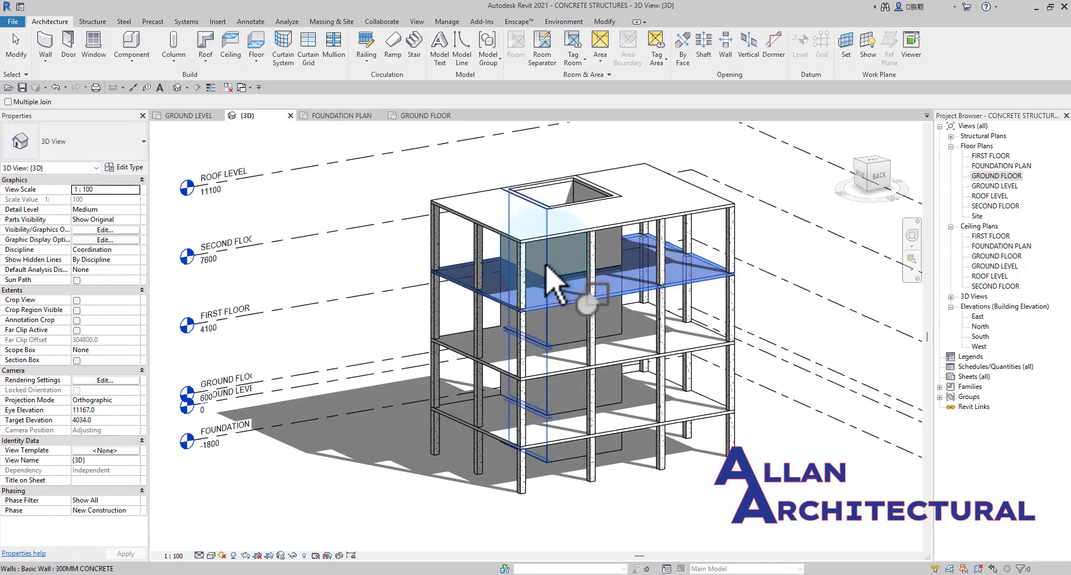
pyautogui.scroll(-2, 485, 312)
pyautogui.keyDown('shift'); pyautogui.moveTo(443, 346); pyautogui.dragTo(709, 361, button='middle'); pyautogui.keyUp('shift')
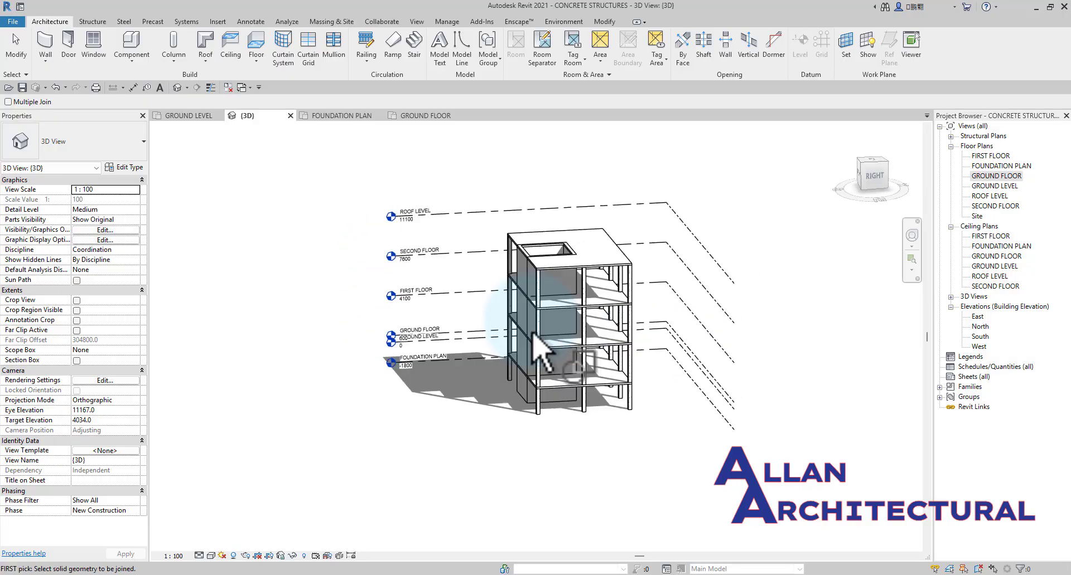
pyautogui.scroll(1, 533, 333)
pyautogui.press('Escape')
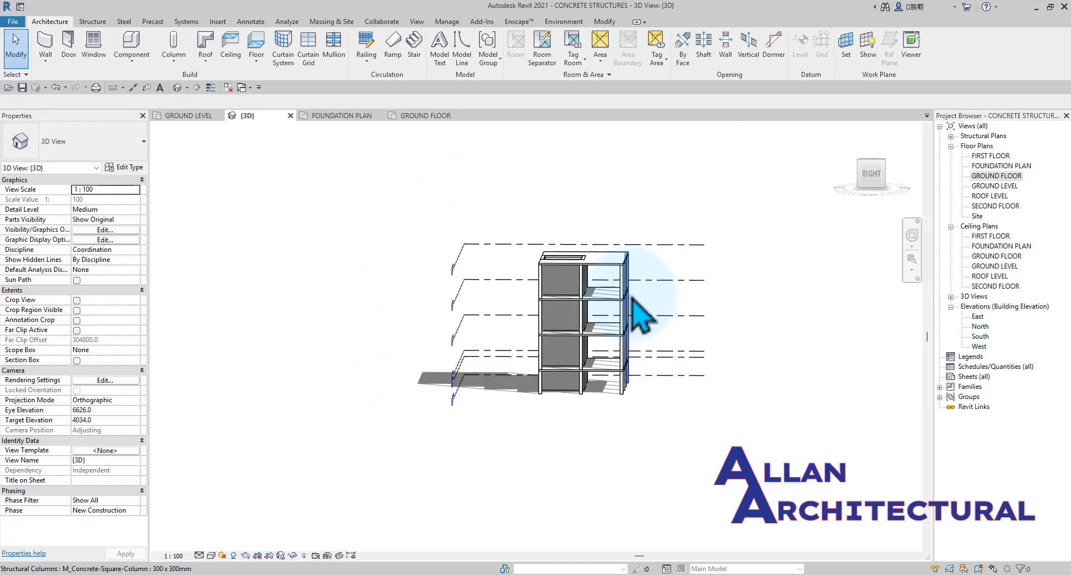
# Examine the joined slabs, columns and core from the front, right and back sides in 3D.
pyautogui.scroll(3, 641, 318)
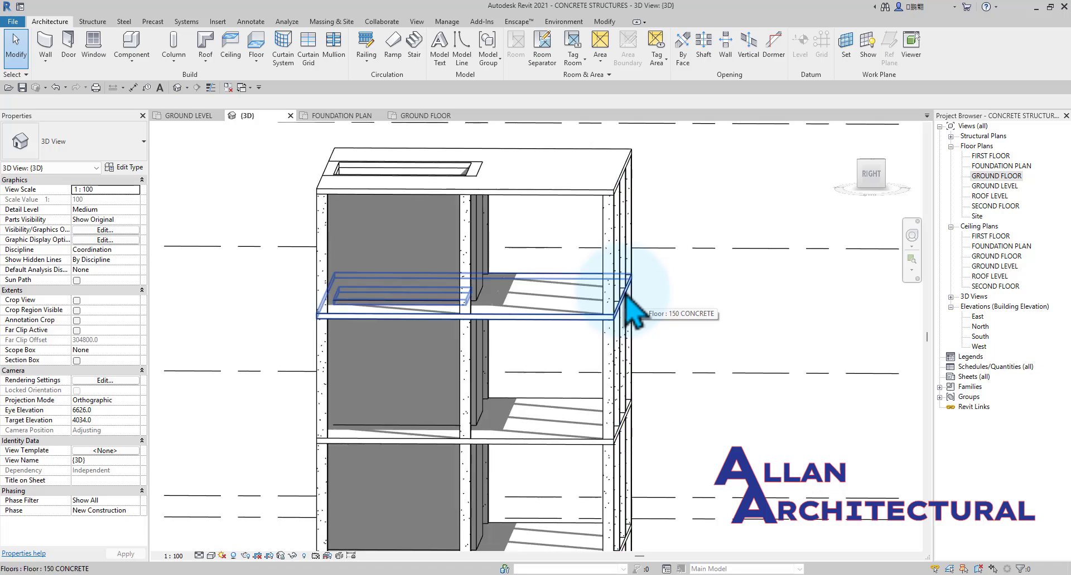
pyautogui.scroll(-3, 661, 323)
pyautogui.keyDown('shift'); pyautogui.moveTo(686, 340); pyautogui.dragTo(801, 406, button='middle'); pyautogui.keyUp('shift')
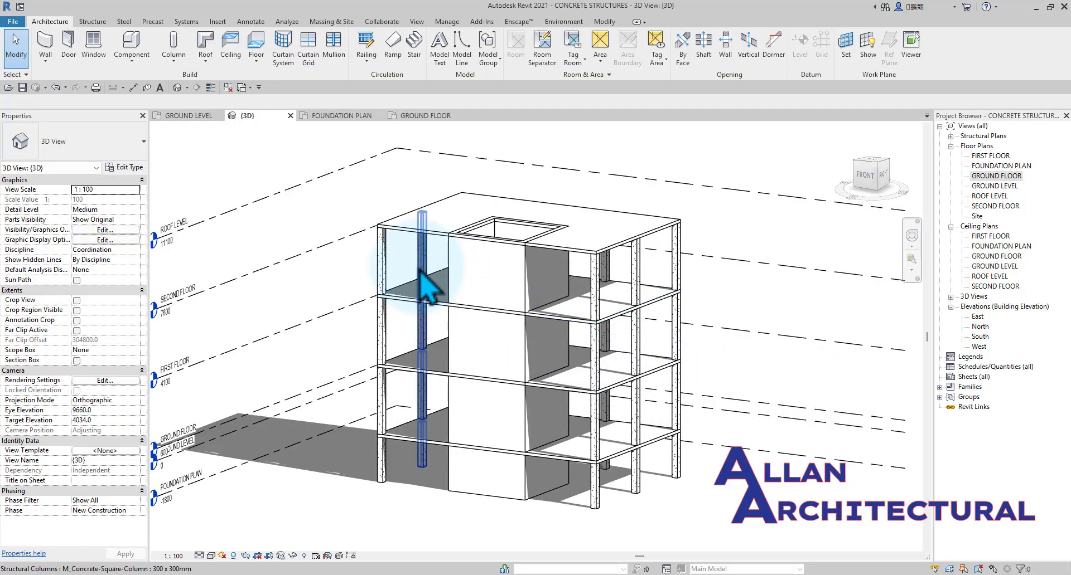
pyautogui.scroll(-3, 419, 272)
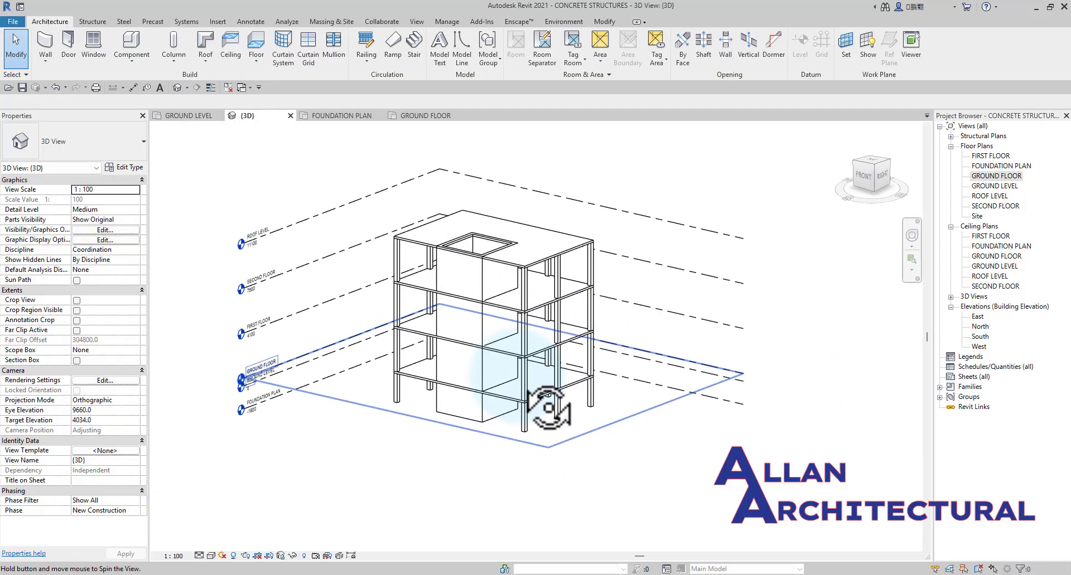
pyautogui.keyDown('shift'); pyautogui.moveTo(426, 389); pyautogui.dragTo(537, 344, button='middle'); pyautogui.keyUp('shift')
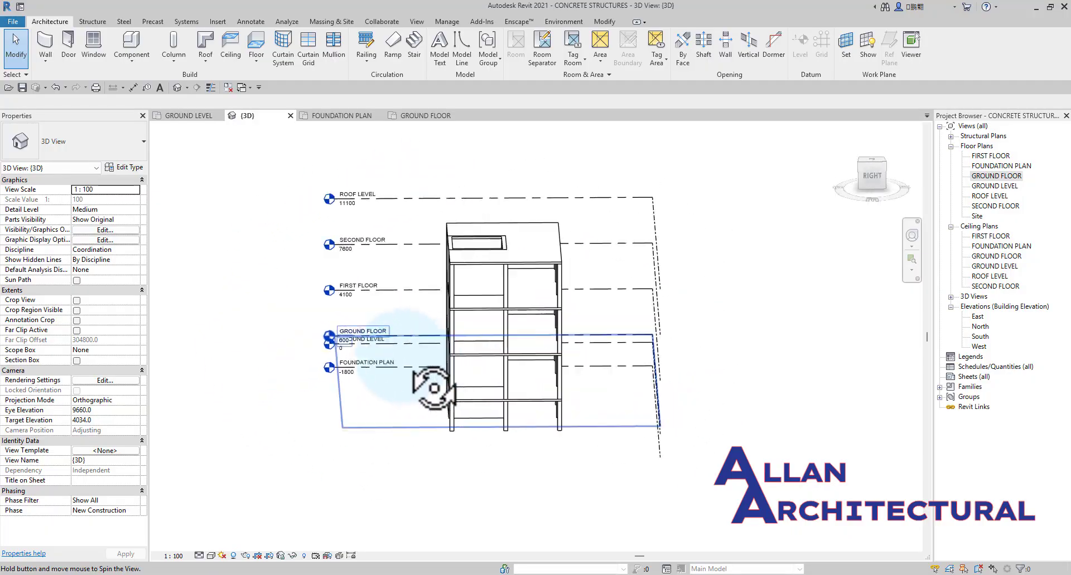
pyautogui.keyDown('shift'); pyautogui.moveTo(433, 387); pyautogui.dragTo(363, 354, button='middle'); pyautogui.keyUp('shift')
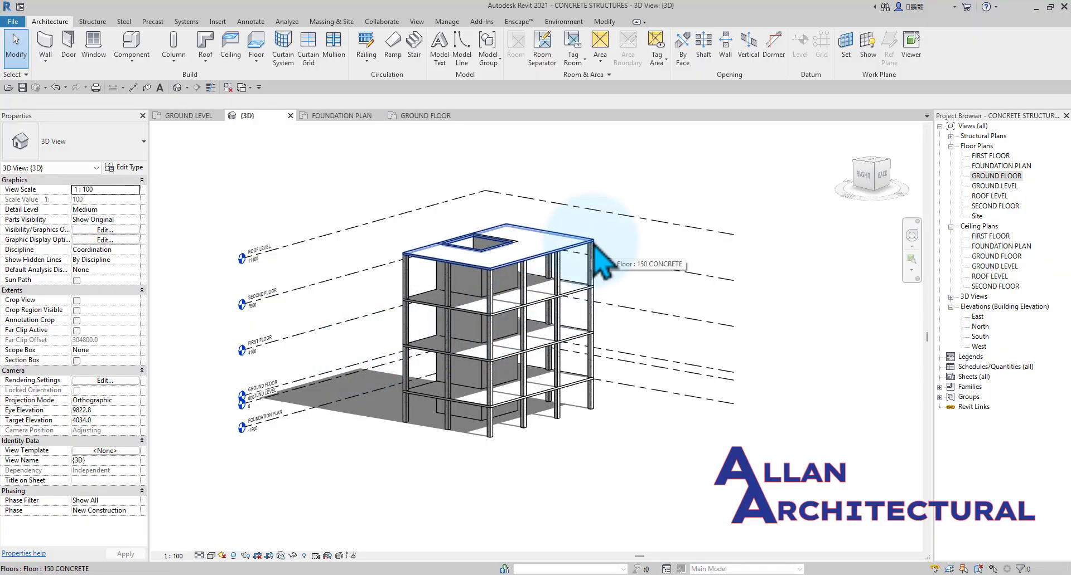
pyautogui.keyDown('shift'); pyautogui.moveTo(526, 252); pyautogui.dragTo(325, 267, button='middle'); pyautogui.keyUp('shift')
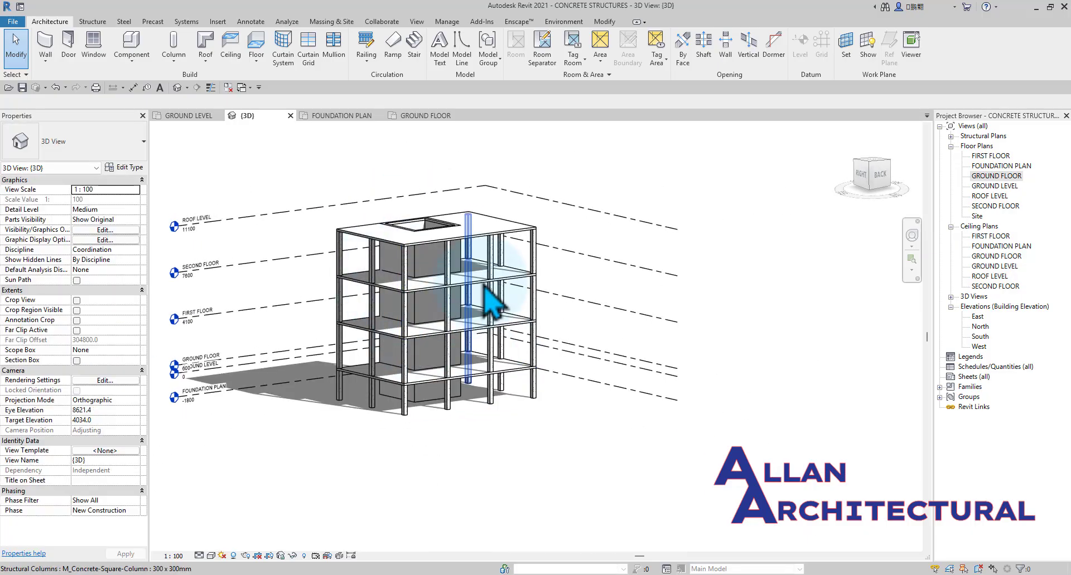
pyautogui.scroll(3, 464, 358)
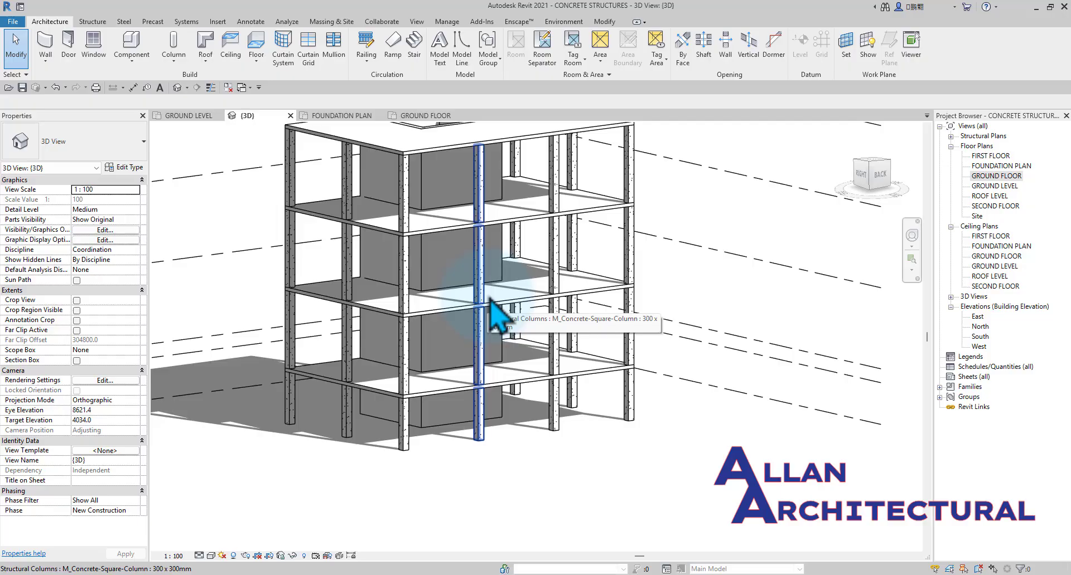
pyautogui.scroll(-1, 358, 299)
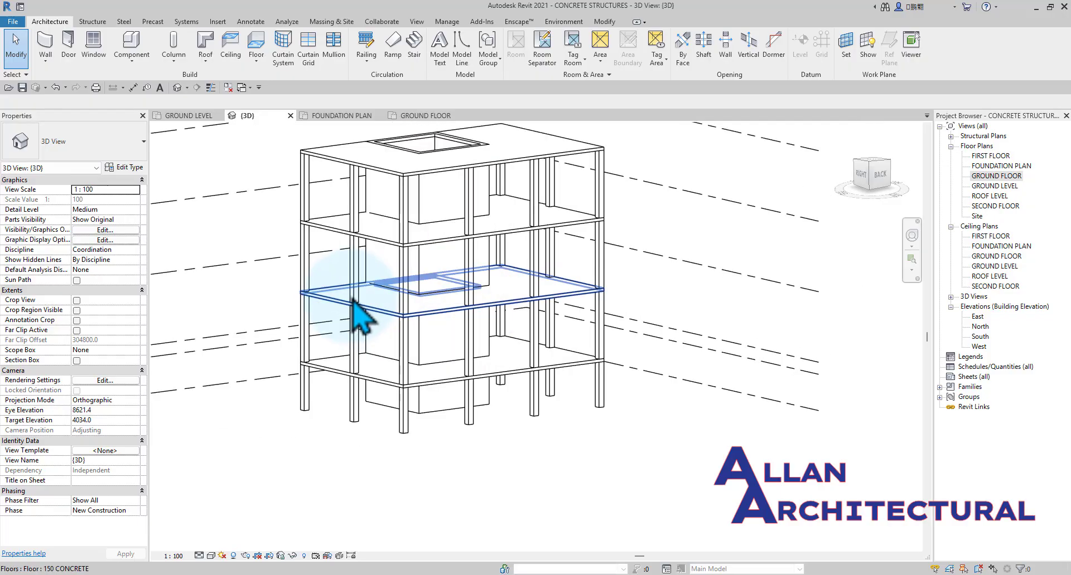
pyautogui.moveTo(352, 297); pyautogui.dragTo(439, 338, button='middle')
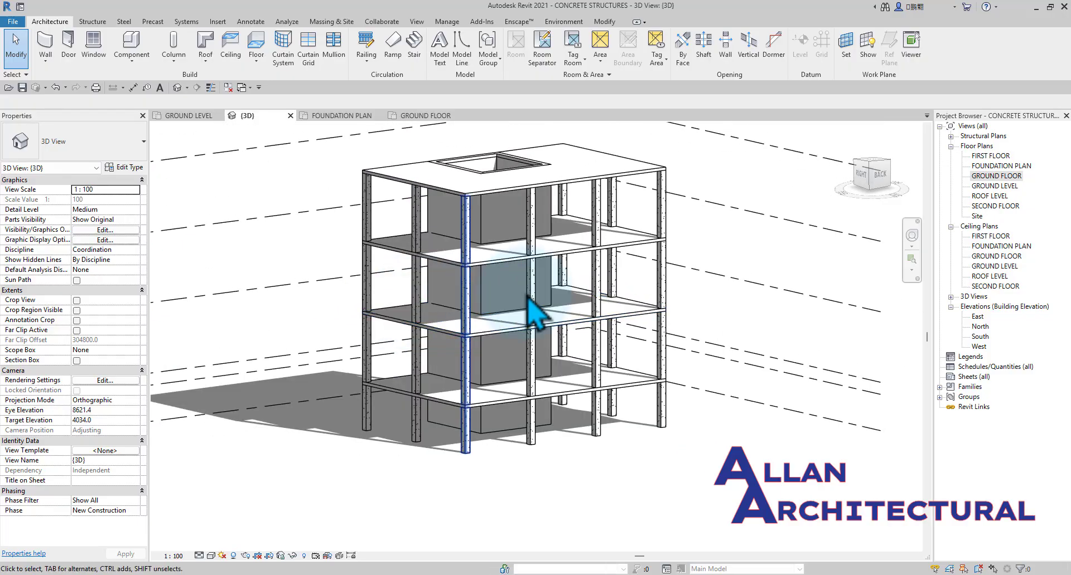
# Examine the column layout and the slab's span direction symbol along grid B in the GROUND FLOOR plan.
pyautogui.click(184, 116)
pyautogui.click(429, 116)
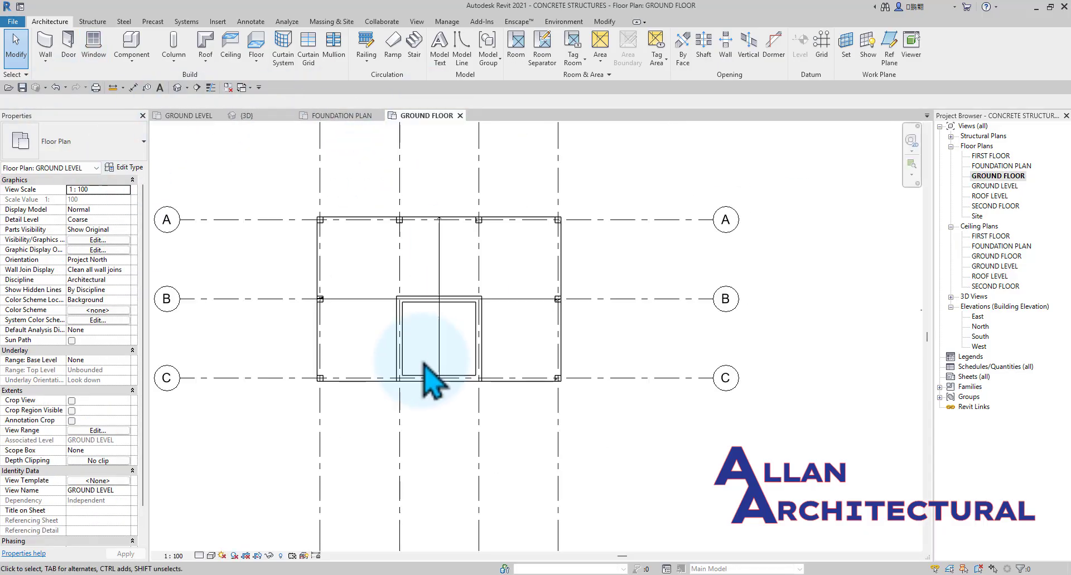
pyautogui.scroll(10, 422, 351)
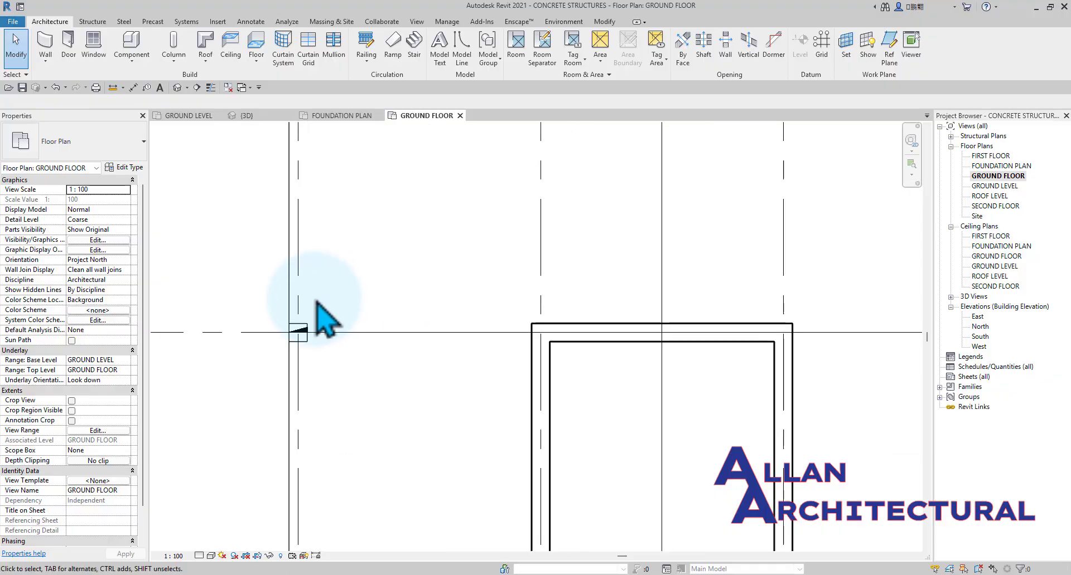
pyautogui.scroll(-1, 312, 359)
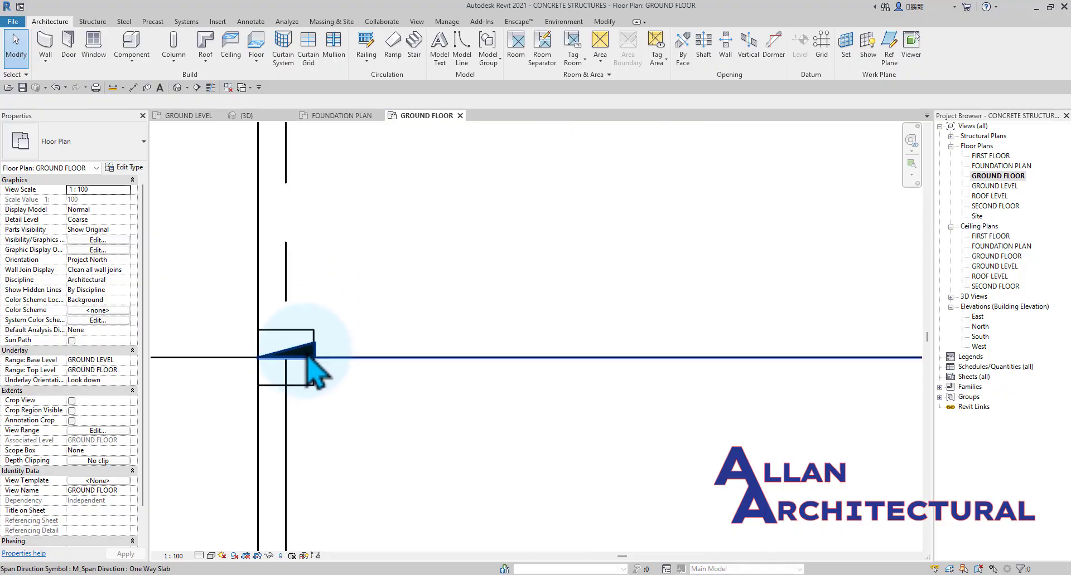
pyautogui.click(304, 360)
pyautogui.scroll(-4, 335, 351)
pyautogui.scroll(-2, 496, 304)
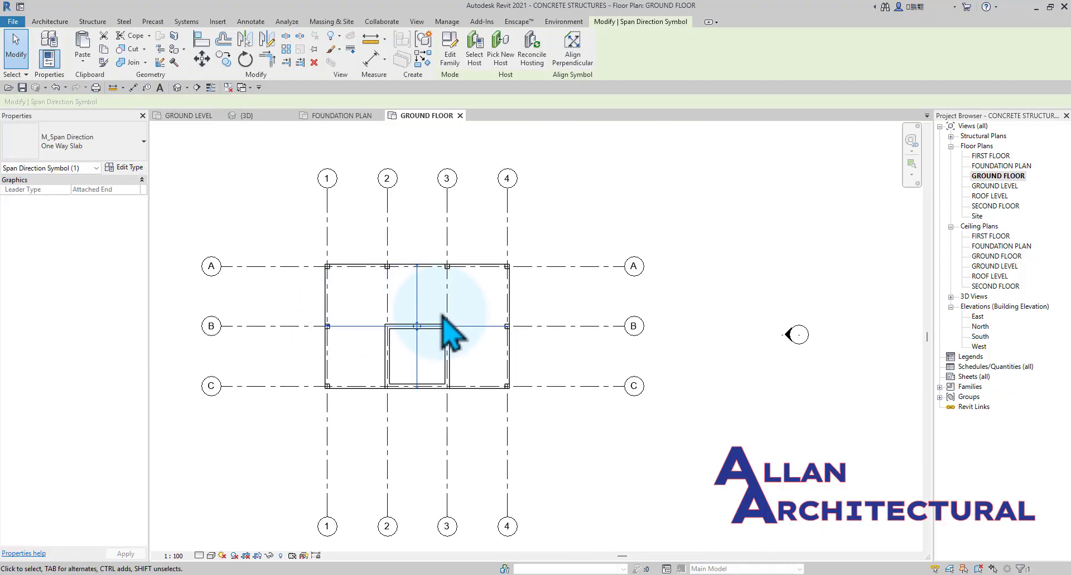
pyautogui.scroll(3, 351, 318)
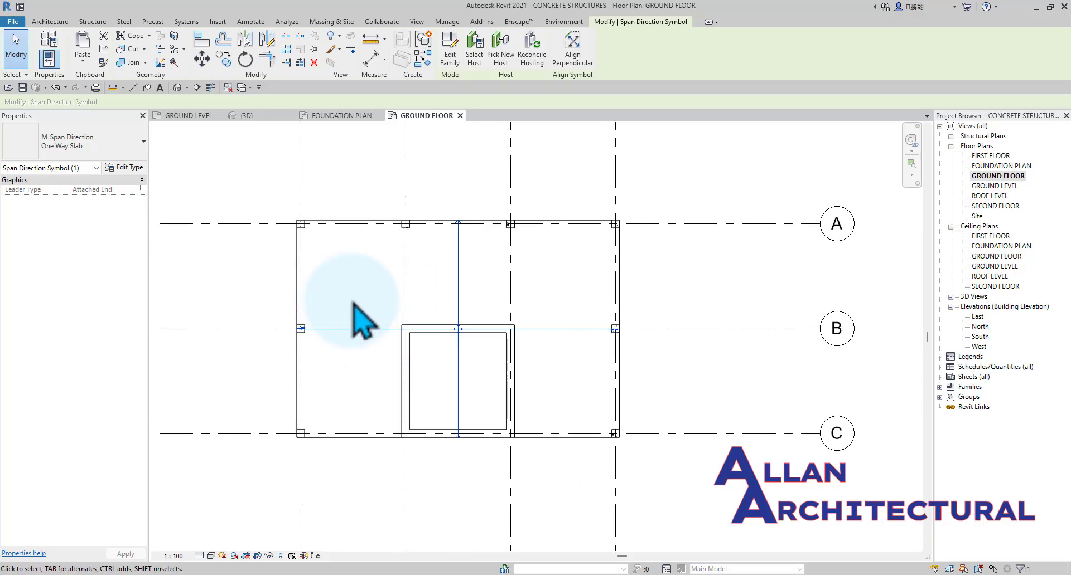
pyautogui.scroll(-3, 340, 324)
pyautogui.scroll(2, 338, 299)
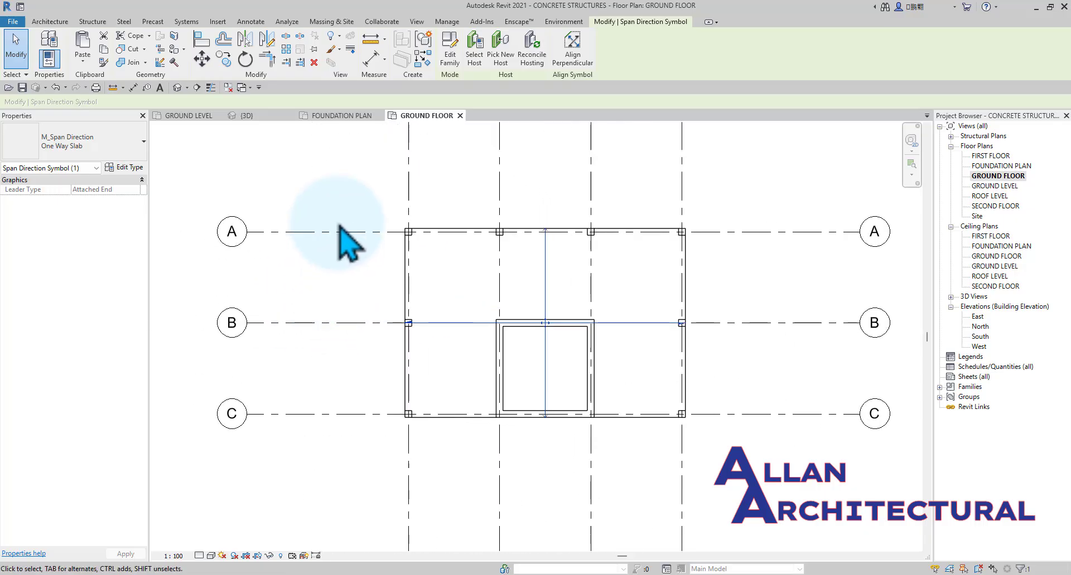
pyautogui.click(340, 209)
pyautogui.scroll(3, 412, 346)
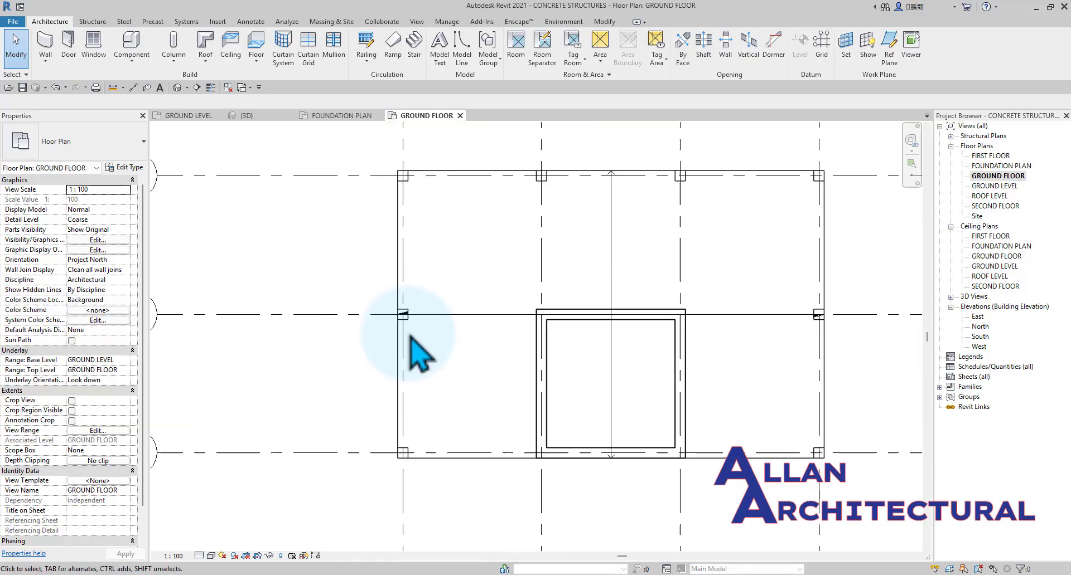
pyautogui.scroll(-4, 393, 363)
pyautogui.scroll(-2, 390, 362)
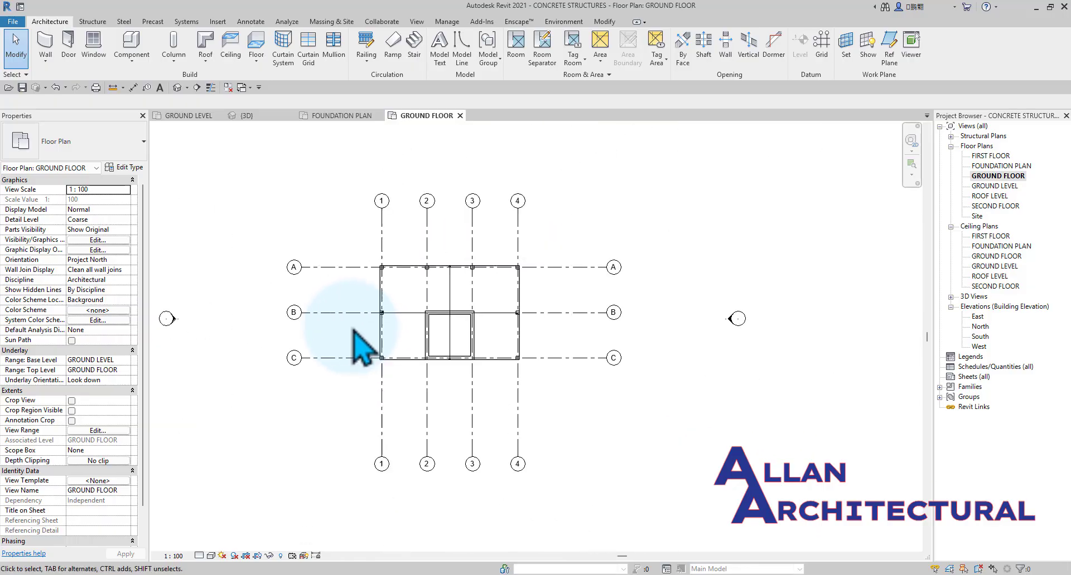
pyautogui.scroll(1, 366, 309)
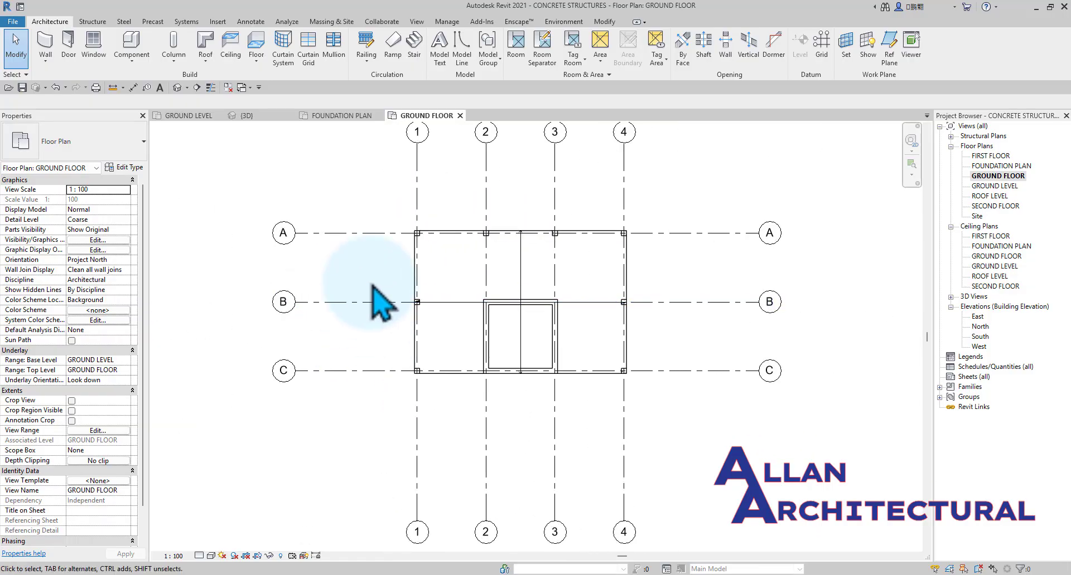
# Draw a 3700 mm structural 300MM CONCRETE wall on grid A between the columns at grids 2 and 3, up to FIRST FLOOR.
pyautogui.click(92, 21)
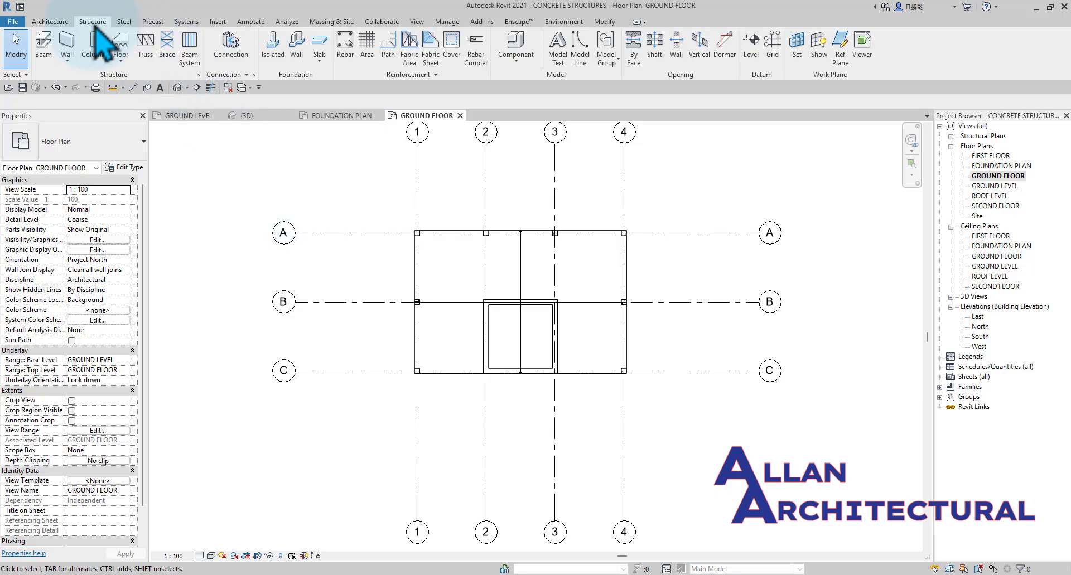
pyautogui.click(66, 64)
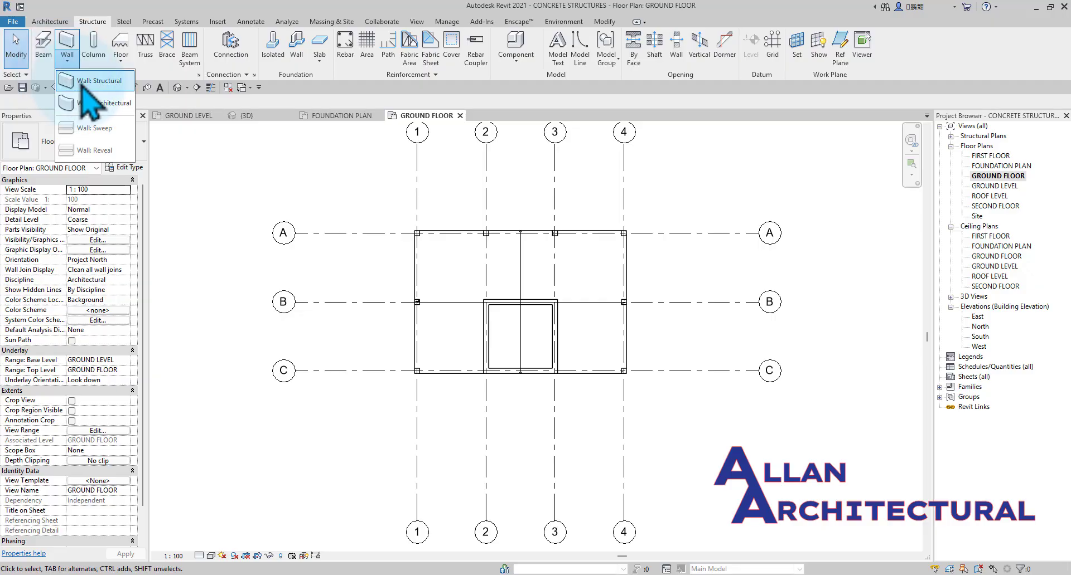
pyautogui.click(89, 82)
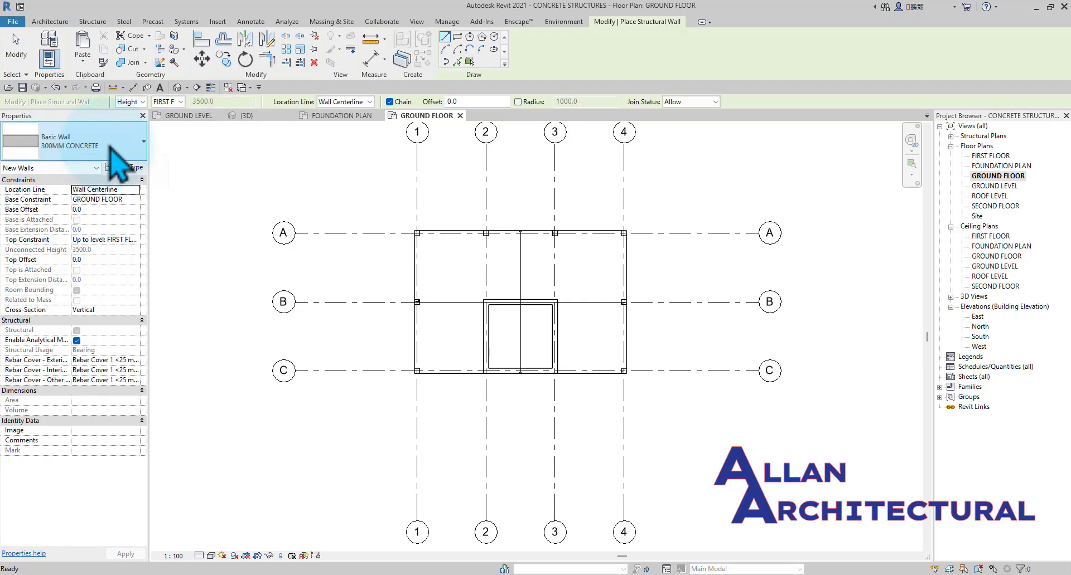
pyautogui.scroll(5, 463, 218)
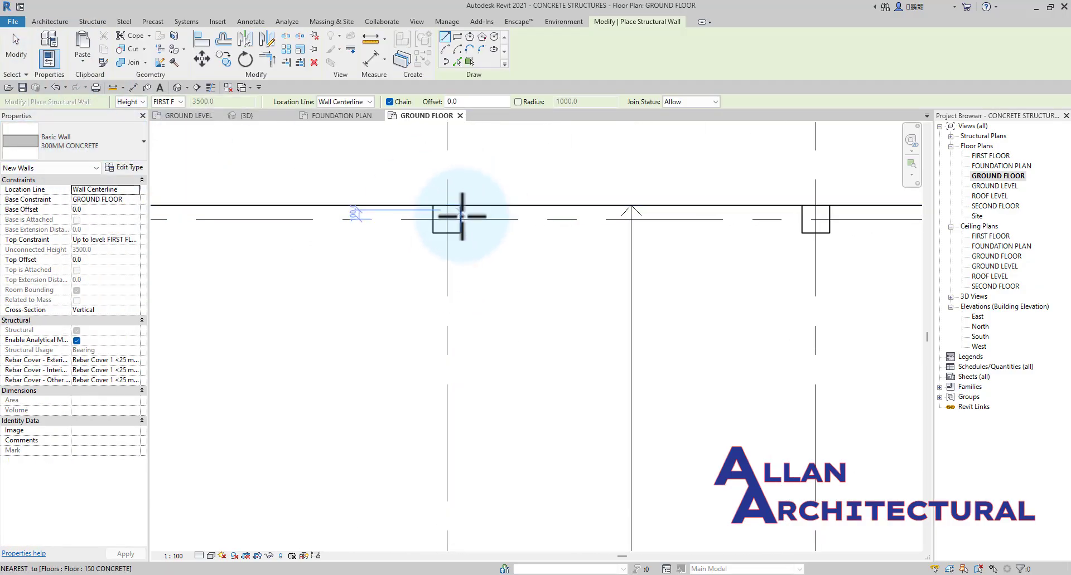
pyautogui.click(461, 218)
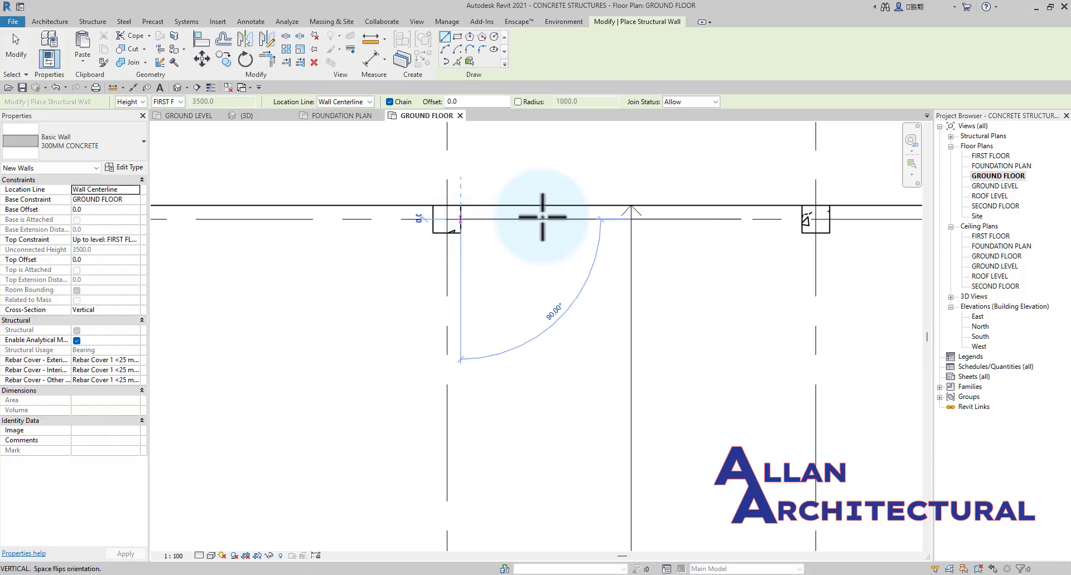
pyautogui.scroll(2, 706, 221)
pyautogui.scroll(-1, 705, 221)
pyautogui.click(799, 222)
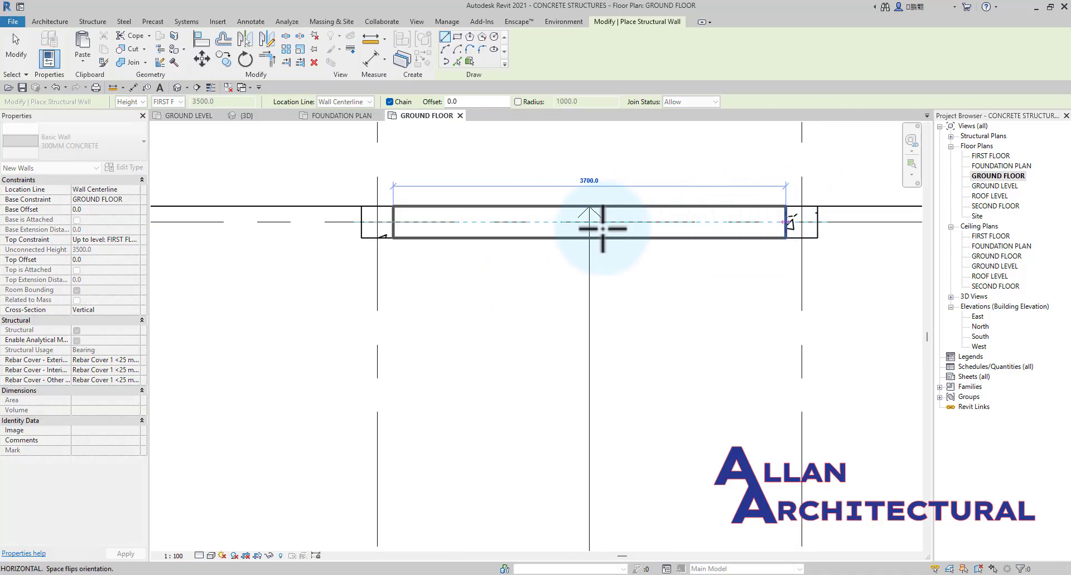
pyautogui.scroll(-2, 370, 235)
pyautogui.scroll(-1, 370, 235)
pyautogui.press('Escape')
pyautogui.press('Escape')
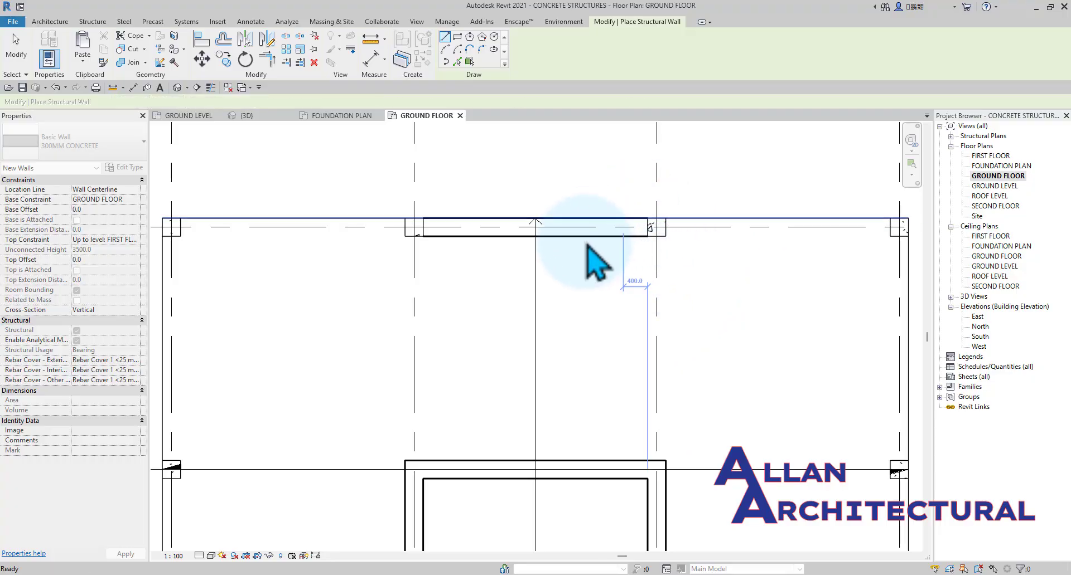
# Select the new grid A wall to check its constraints, and inspect it between the slabs in the 3D view.
pyautogui.scroll(3, 630, 243)
pyautogui.scroll(-3, 538, 239)
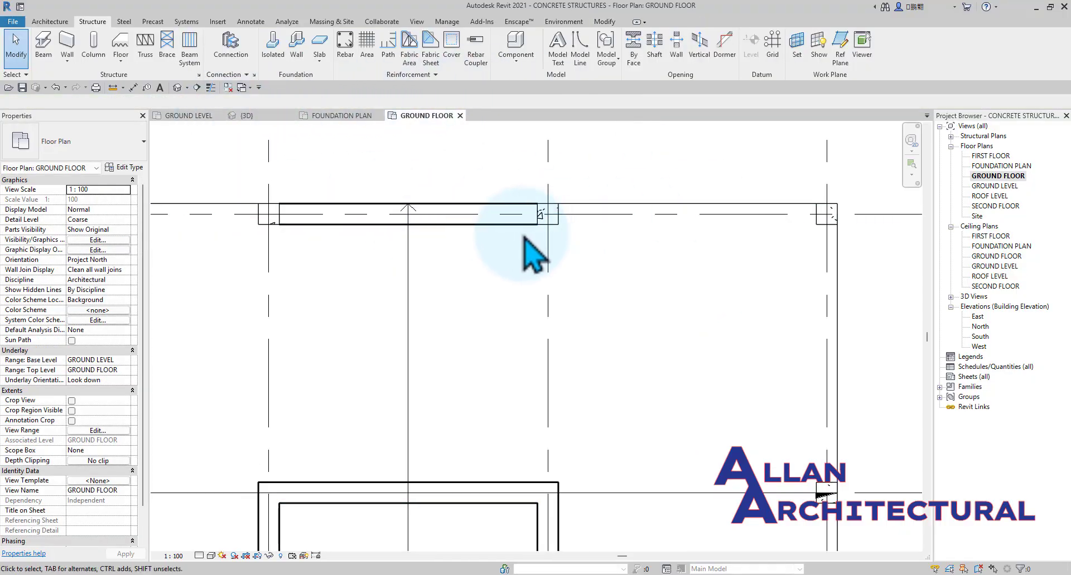
pyautogui.click(505, 225)
pyautogui.scroll(-2, 505, 224)
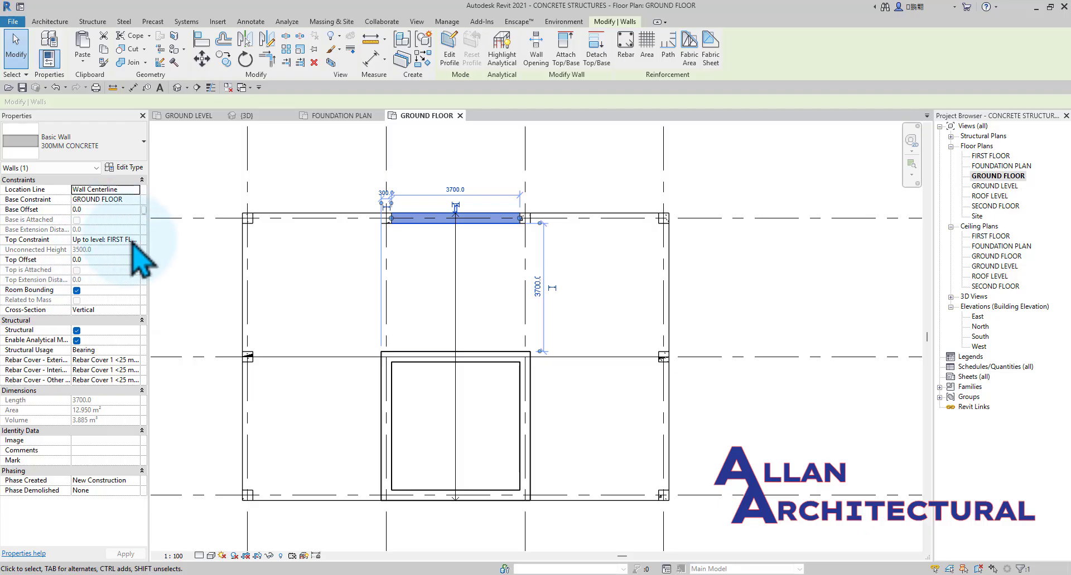
pyautogui.click(245, 116)
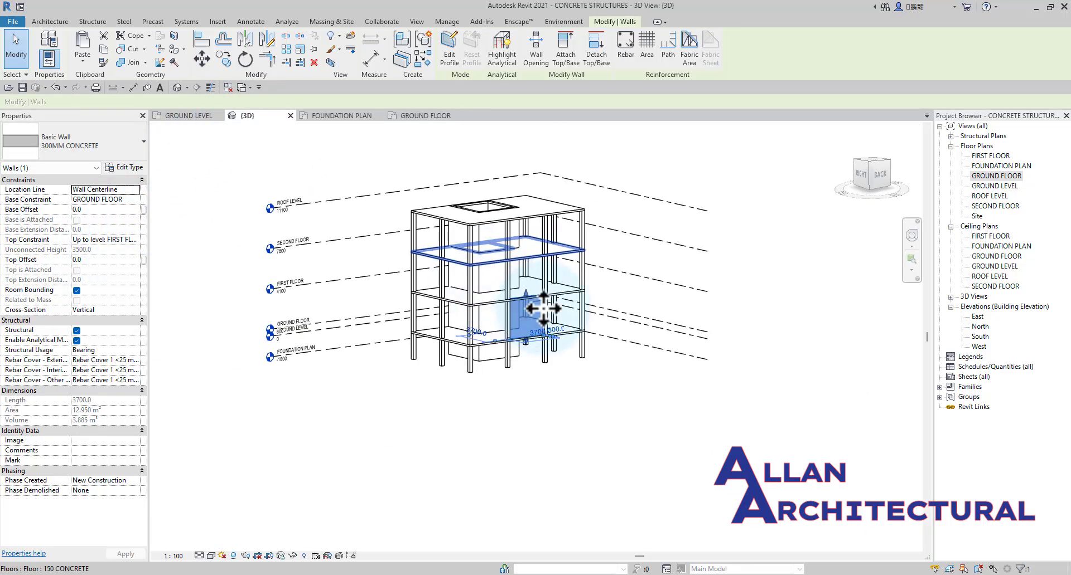
pyautogui.scroll(4, 468, 346)
pyautogui.click(543, 479)
pyautogui.scroll(5, 468, 316)
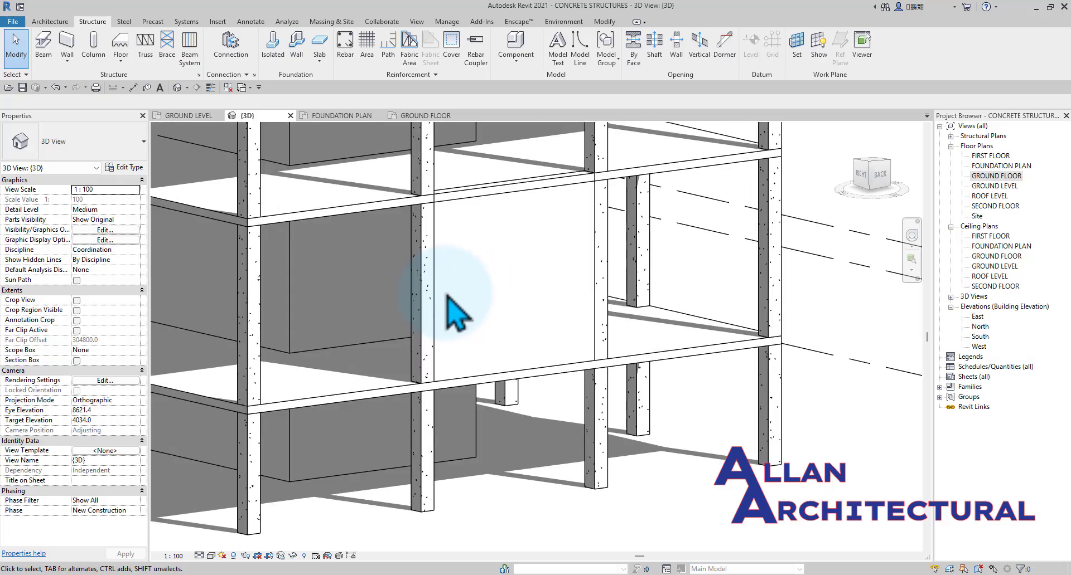
# Lower the top edge of the grid A wall freehand in 3D, leaving a gap of about 488 mm beneath the first floor slab.
pyautogui.click(448, 307)
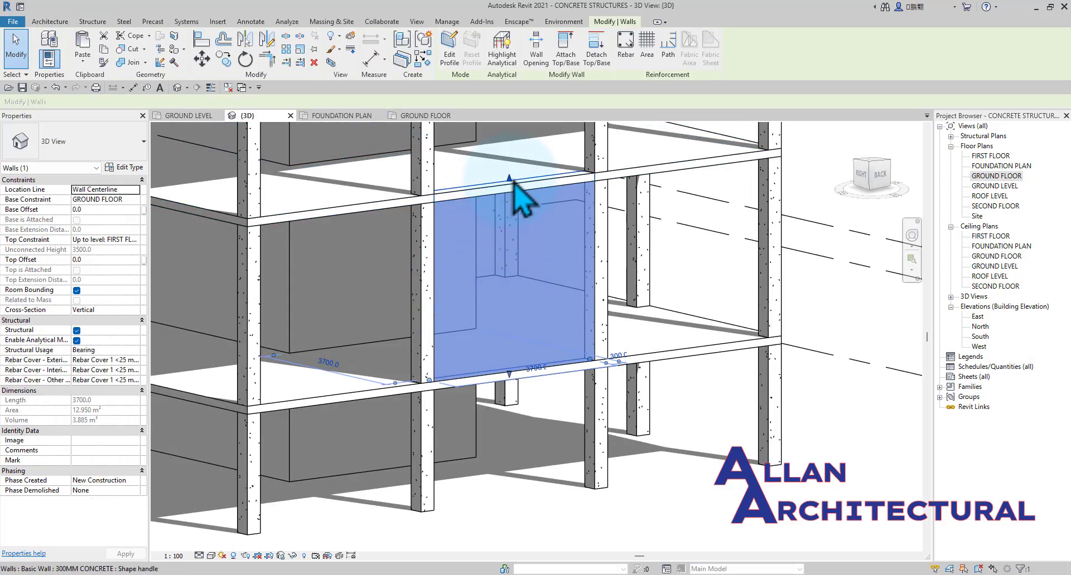
pyautogui.moveTo(514, 180); pyautogui.dragTo(875, 176)
pyautogui.click(877, 176)
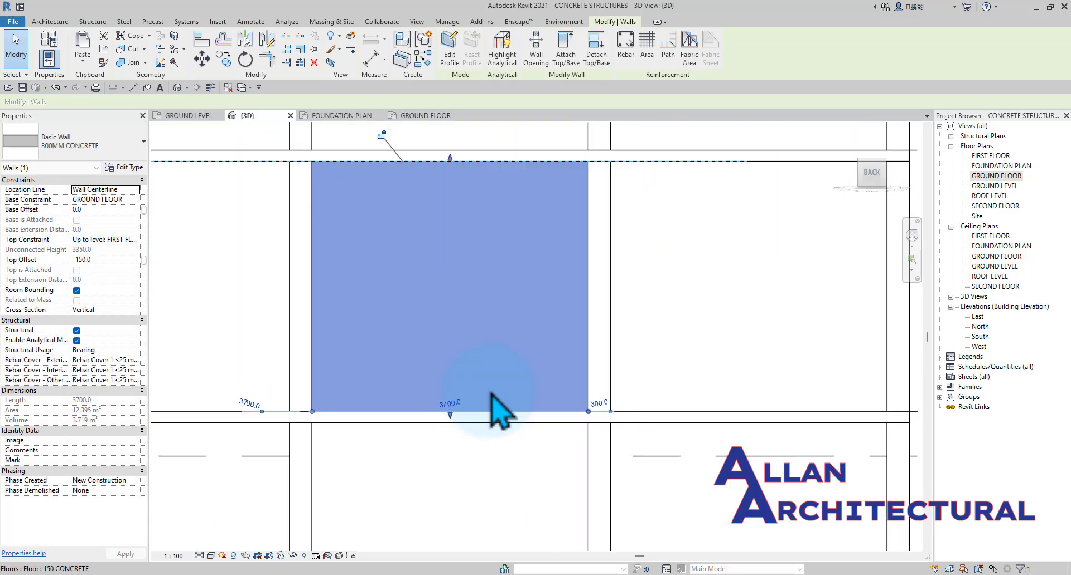
pyautogui.scroll(4, 533, 291)
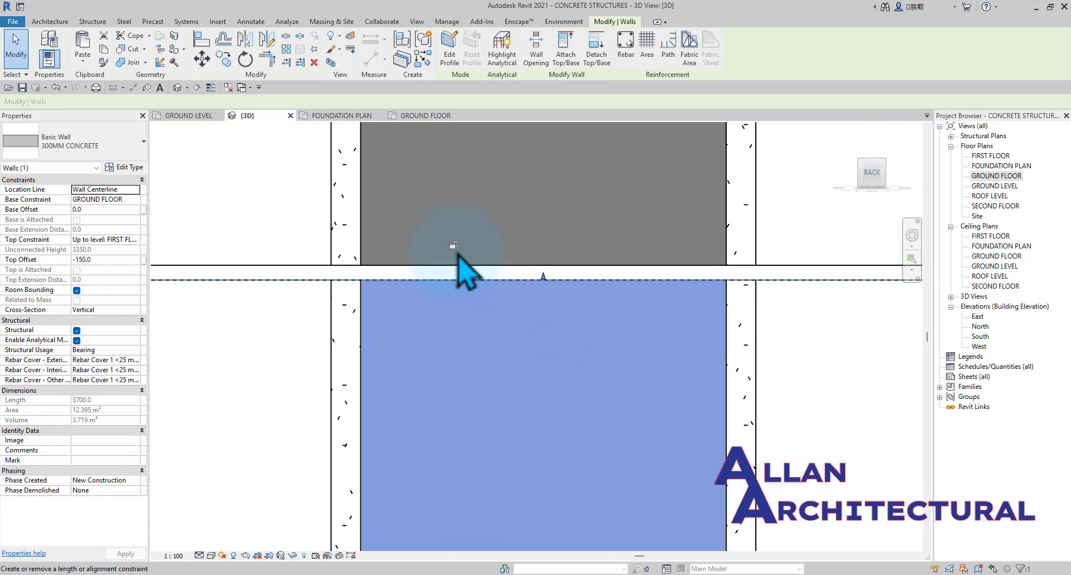
pyautogui.moveTo(543, 279); pyautogui.dragTo(608, 328)
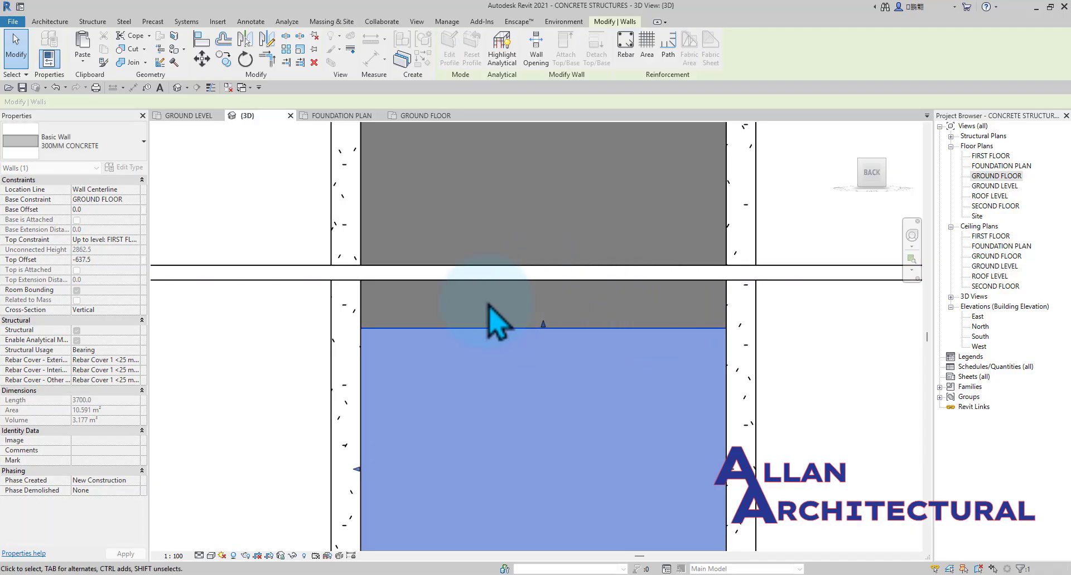
pyautogui.press('Escape')
# Examine the gap above the shortened wall from several sides in 3D, then in the South and North elevations.
pyautogui.scroll(-5, 731, 318)
pyautogui.moveTo(731, 318)
pyautogui.keyDown('shift'); pyautogui.mouseDown(button='middle')
pyautogui.moveTo(617, 379)
pyautogui.moveTo(707, 323)
pyautogui.moveTo(712, 306)
pyautogui.mouseUp(button='middle'); pyautogui.keyUp('shift')
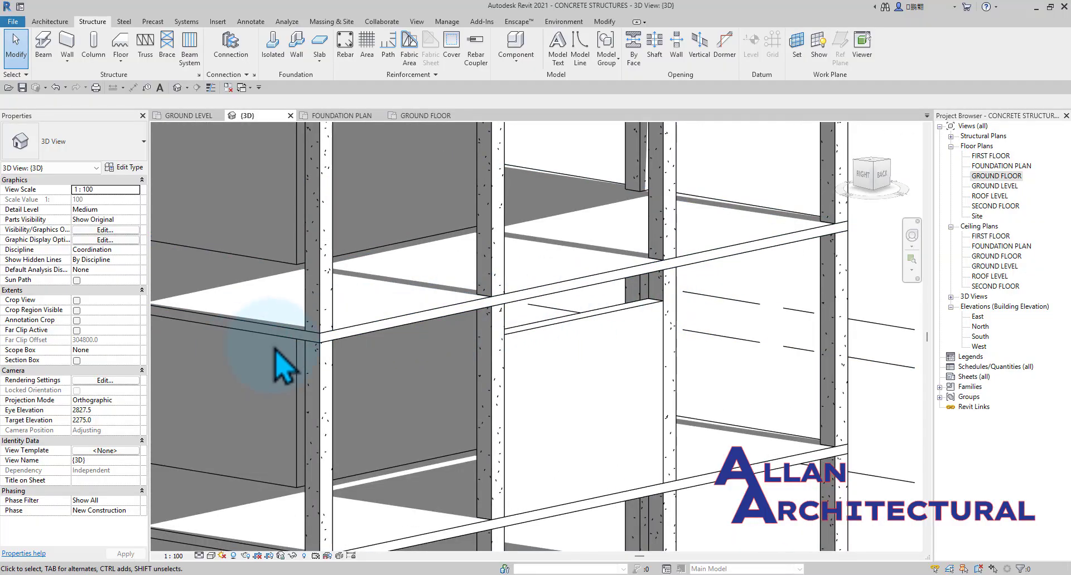
pyautogui.scroll(-3, 724, 271)
pyautogui.keyDown('shift'); pyautogui.moveTo(724, 272); pyautogui.dragTo(703, 292, button='middle'); pyautogui.keyUp('shift')
pyautogui.scroll(3, 655, 287)
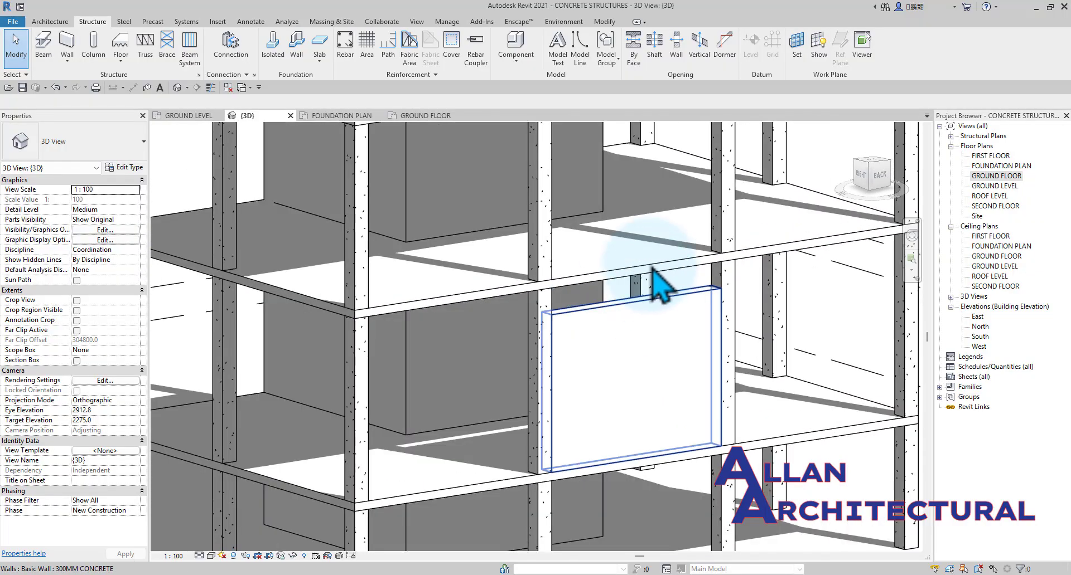
pyautogui.scroll(-5, 710, 349)
pyautogui.keyDown('shift'); pyautogui.moveTo(709, 349); pyautogui.dragTo(585, 360, button='middle'); pyautogui.keyUp('shift')
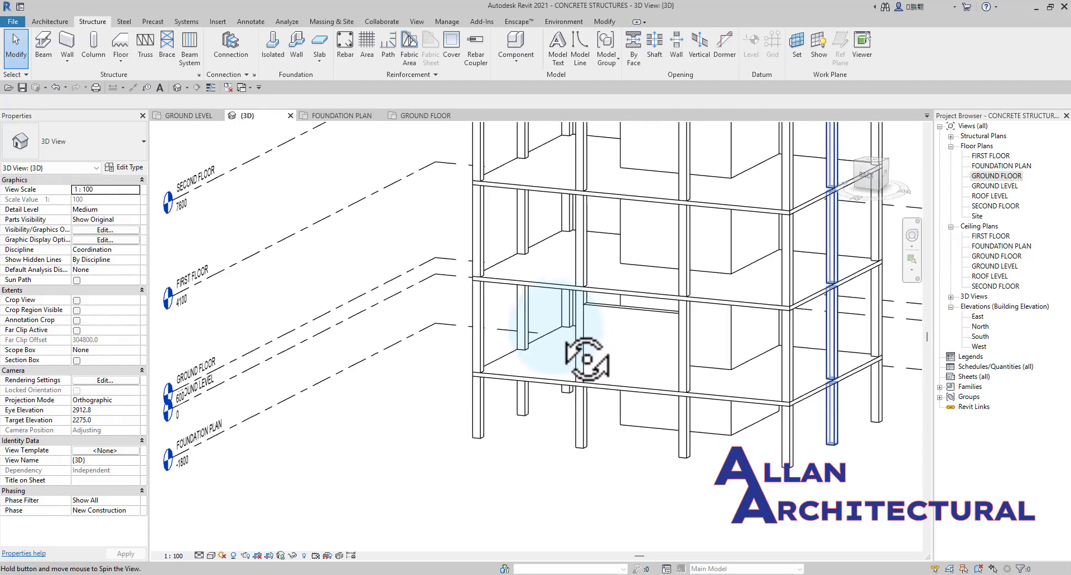
pyautogui.keyDown('shift'); pyautogui.moveTo(556, 328); pyautogui.dragTo(673, 297, button='middle'); pyautogui.keyUp('shift')
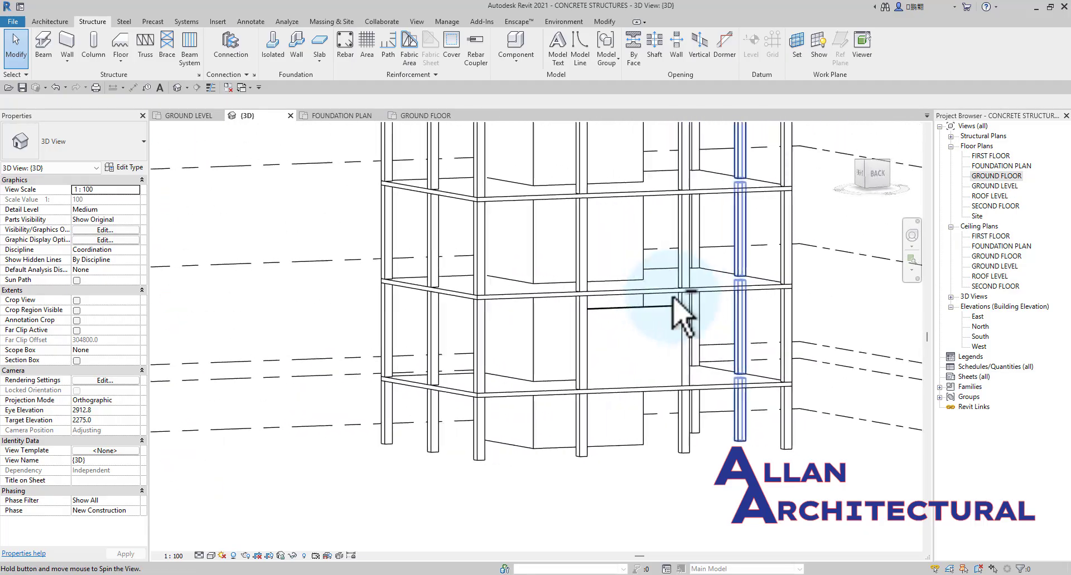
pyautogui.keyDown('shift'); pyautogui.moveTo(742, 386); pyautogui.dragTo(635, 317, button='middle'); pyautogui.keyUp('shift')
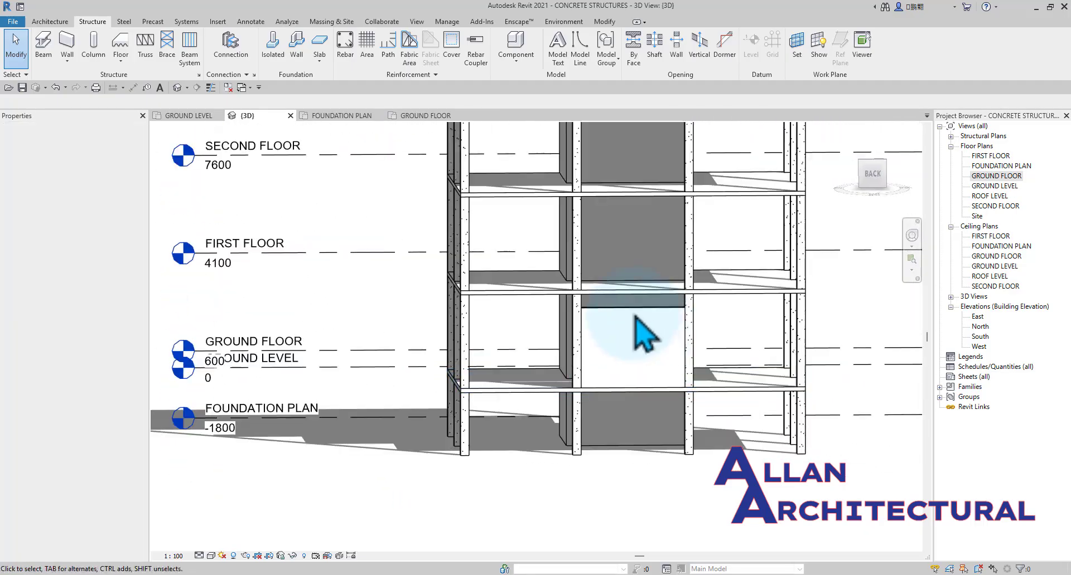
pyautogui.scroll(-3, 683, 307)
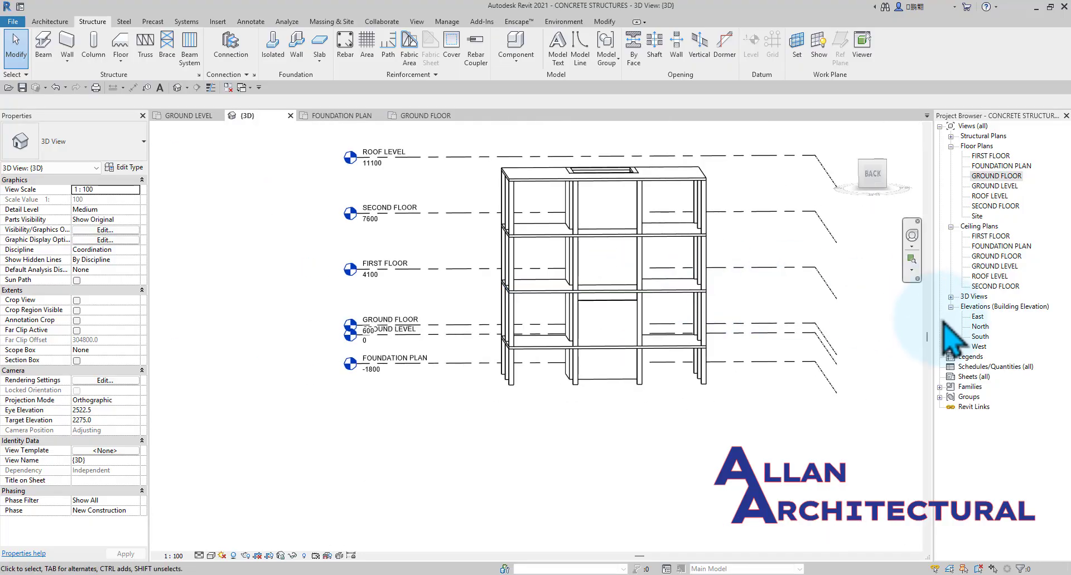
pyautogui.doubleClick(982, 337)
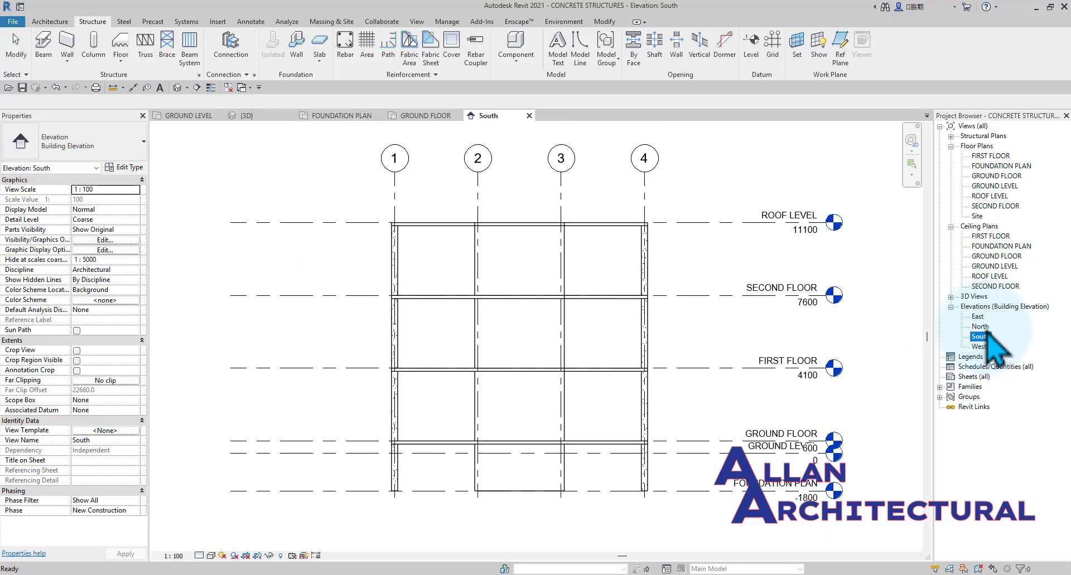
pyautogui.doubleClick(980, 326)
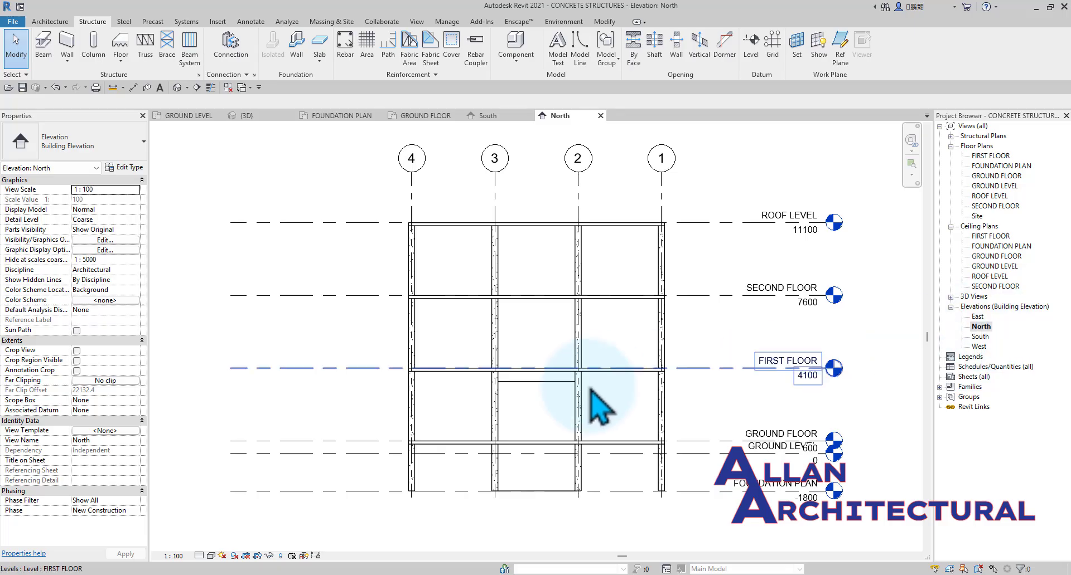
# Add an aligned dimension between the wall's top edge and the underside of the first floor slab in the North elevation.
pyautogui.scroll(5, 530, 385)
pyautogui.scroll(1, 521, 367)
pyautogui.click(133, 88)
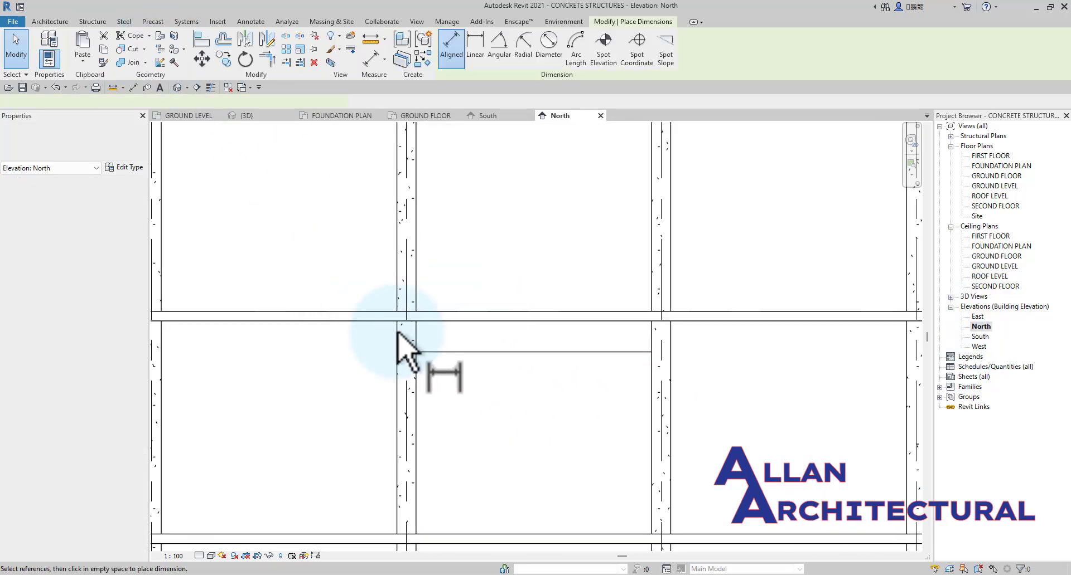
pyautogui.scroll(2, 401, 346)
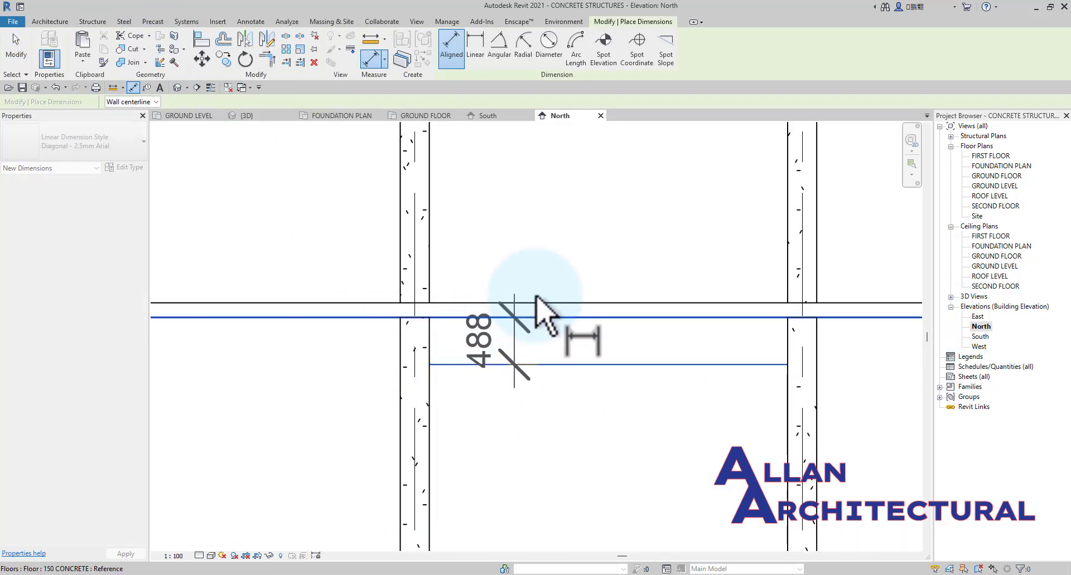
pyautogui.click(558, 304)
pyautogui.press('Escape')
pyautogui.press('Escape')
# Try to edit the gap dimension above the wall, selecting the wall and the dimension in turn.
pyautogui.click(549, 351)
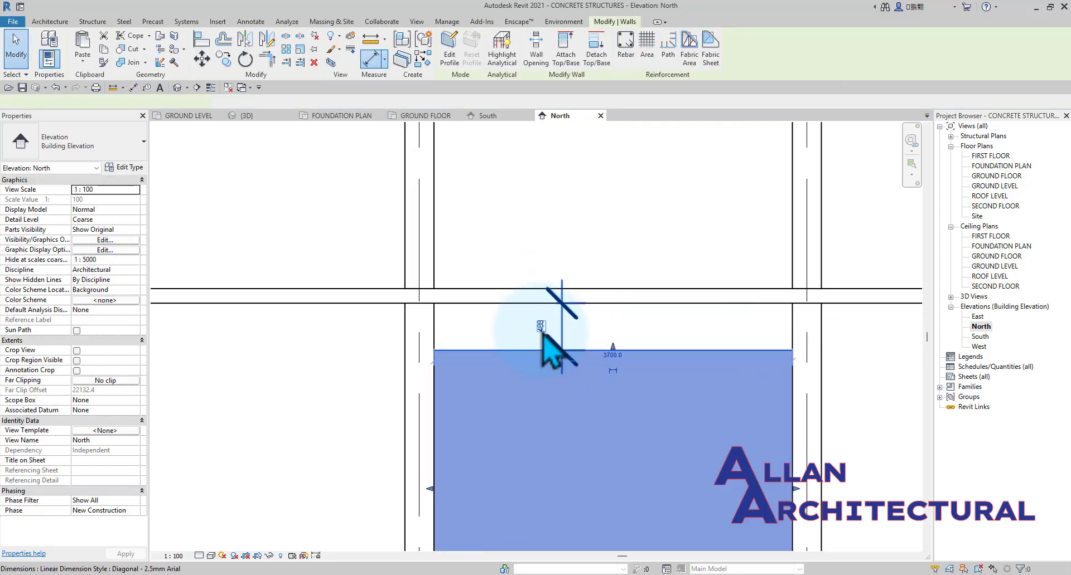
pyautogui.click(561, 337)
pyautogui.scroll(1, 559, 341)
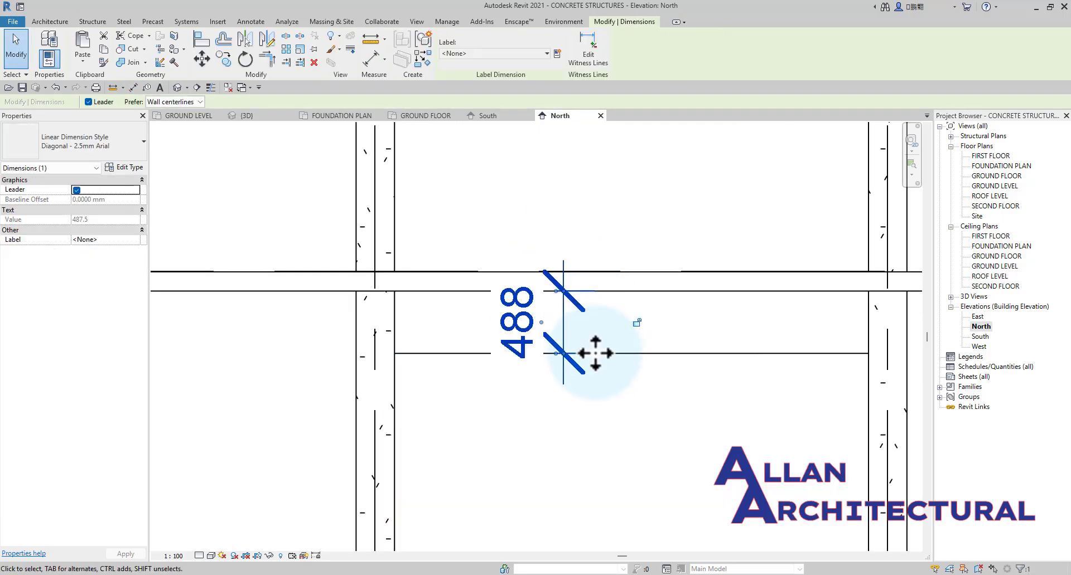
pyautogui.click(642, 373)
pyautogui.click(537, 324)
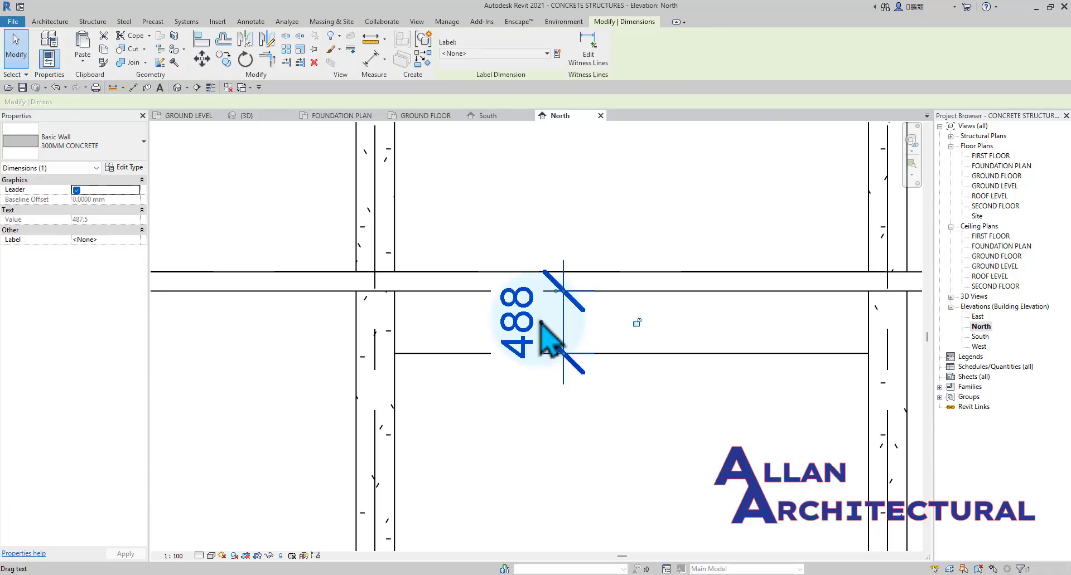
pyautogui.click(648, 361)
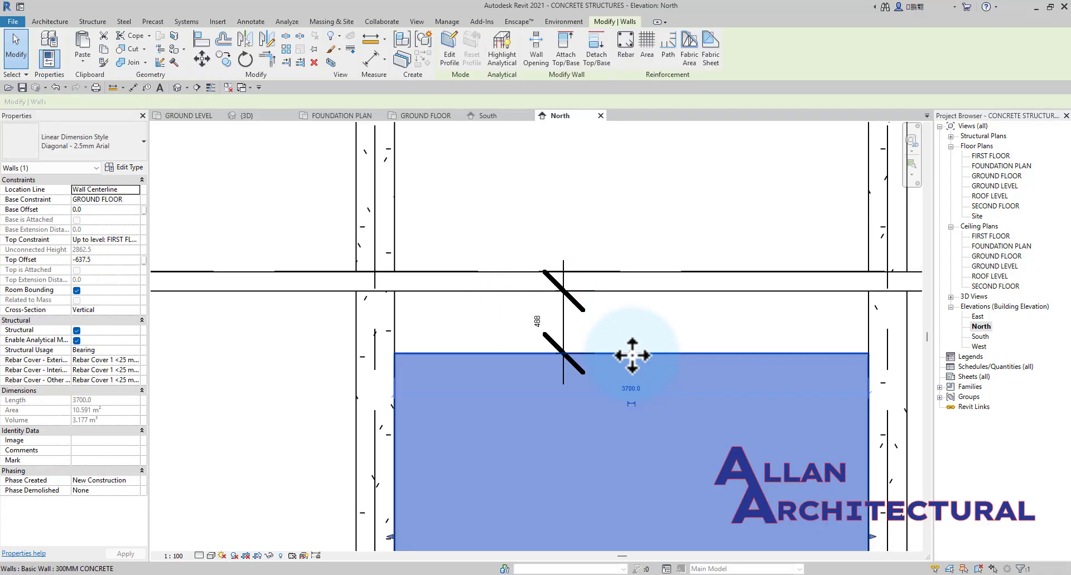
# Set the grid A wall's top offset to -300 mm from FIRST FLOOR.
pyautogui.scroll(-2, 573, 357)
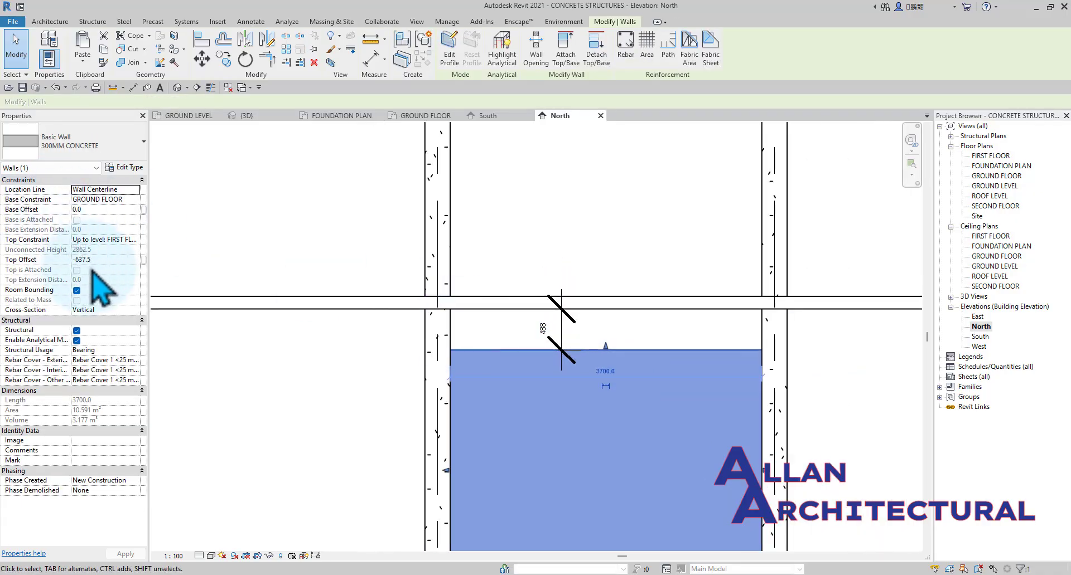
pyautogui.scroll(-4, 290, 268)
pyautogui.scroll(-2, 472, 319)
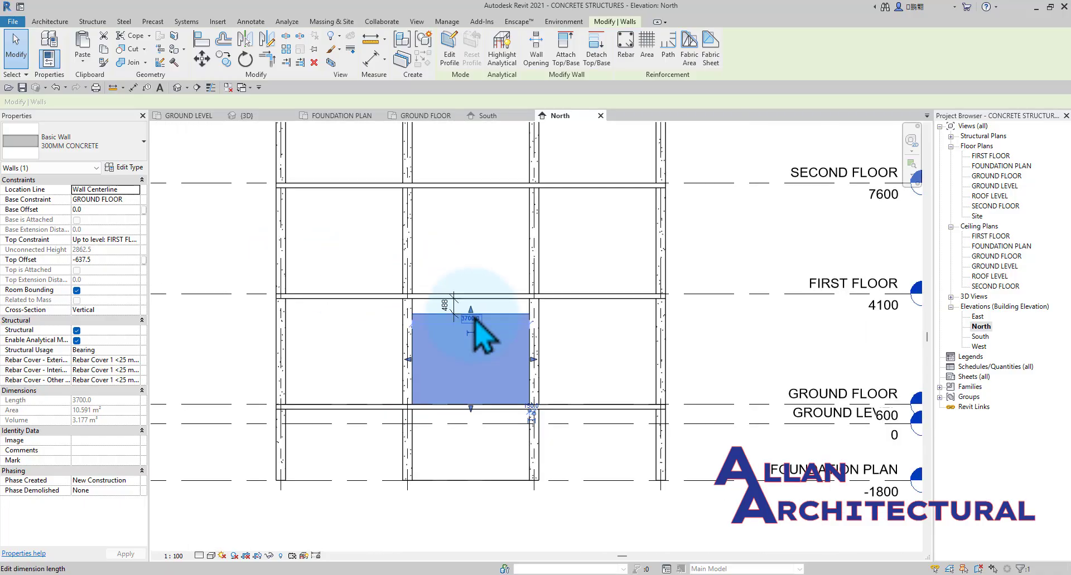
pyautogui.scroll(-1, 472, 323)
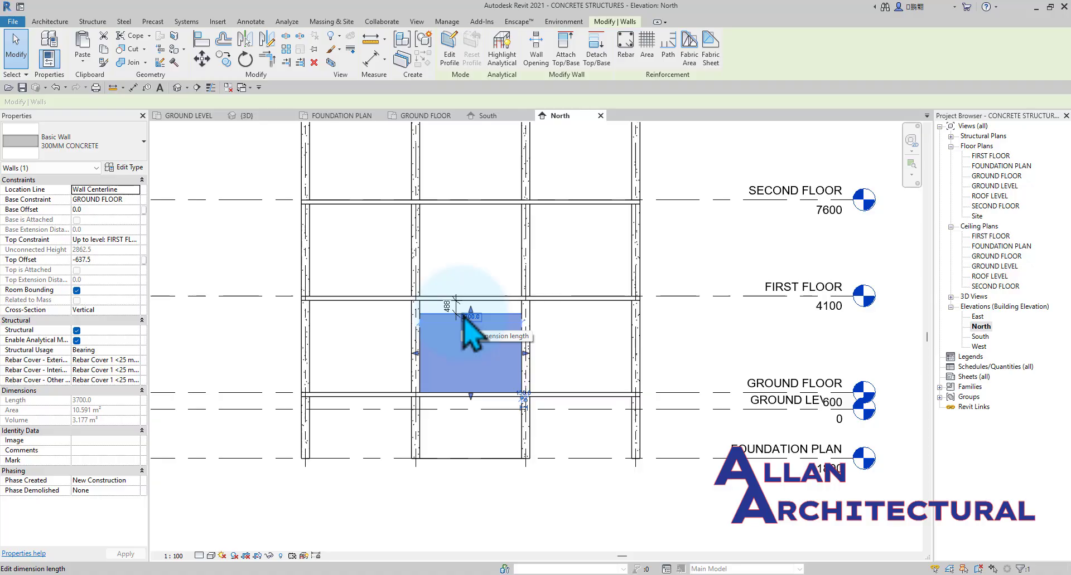
pyautogui.scroll(-1, 546, 337)
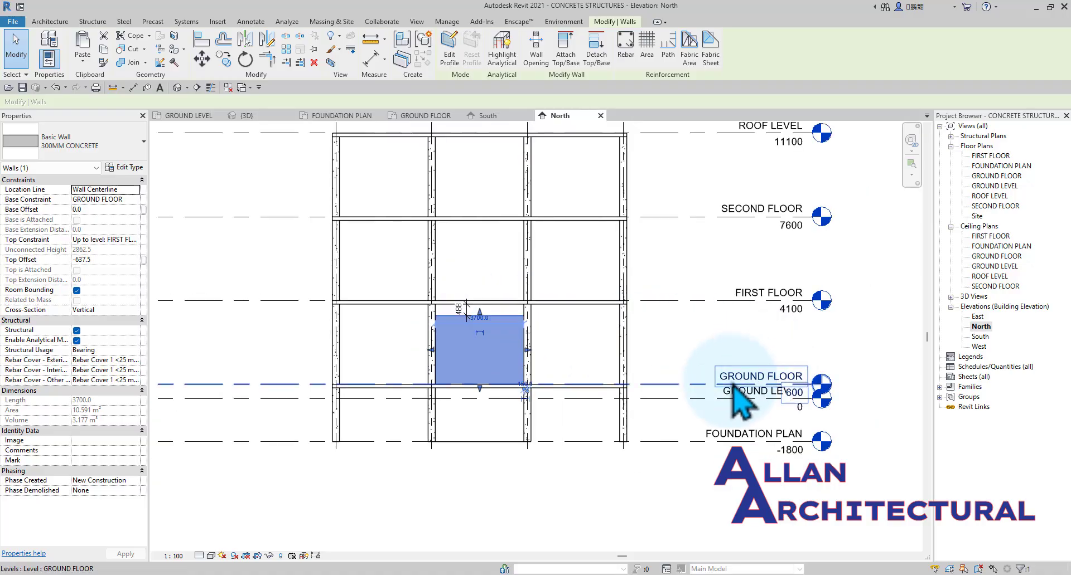
pyautogui.scroll(-1, 725, 388)
pyautogui.scroll(2, 707, 399)
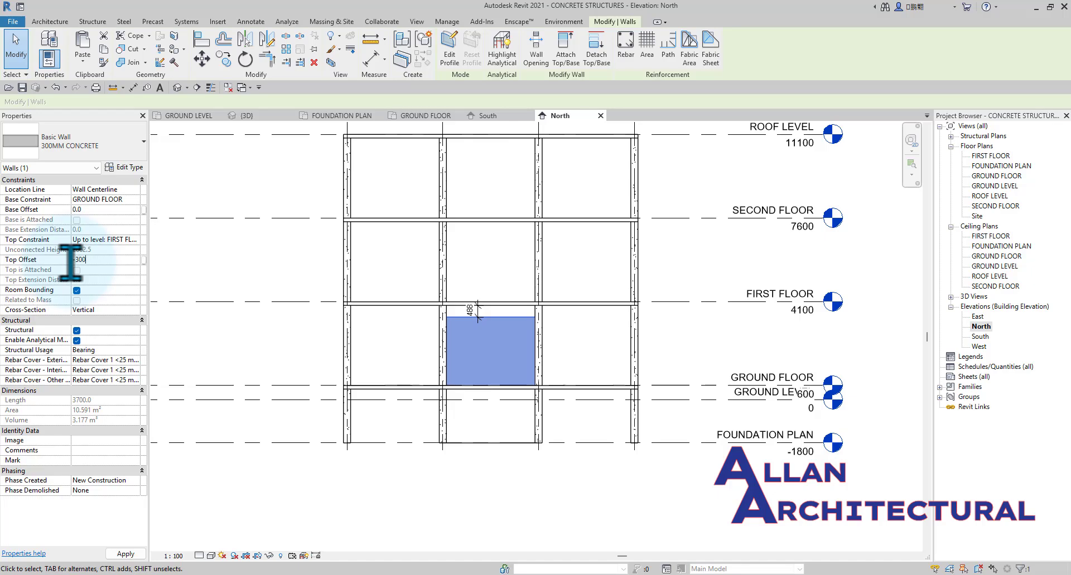
pyautogui.scroll(5, 490, 312)
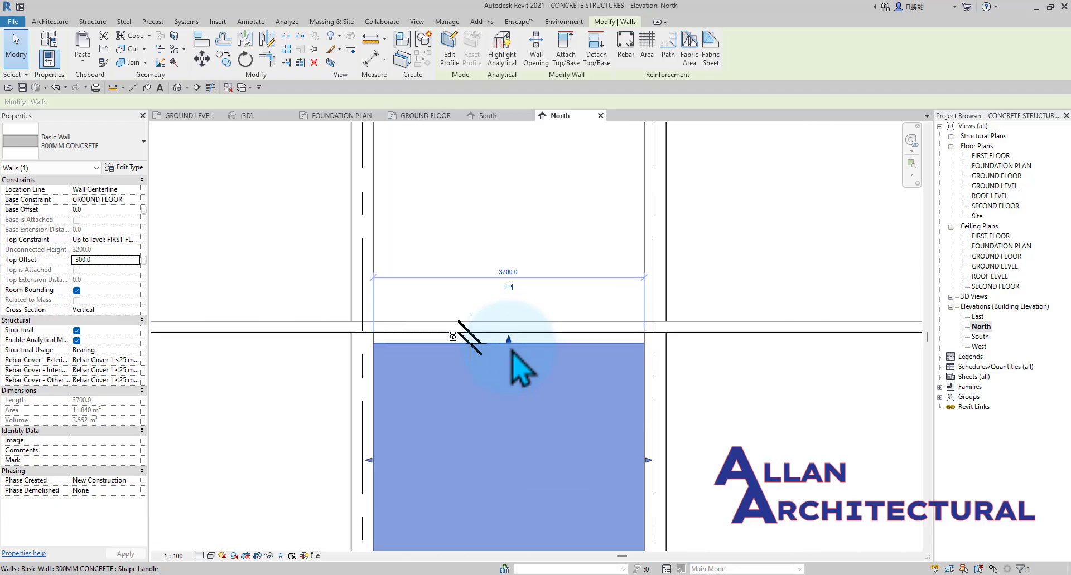
# Set the grid A wall's top offset to -600 mm from FIRST FLOOR.
pyautogui.click(81, 260)
pyautogui.click(156, 262)
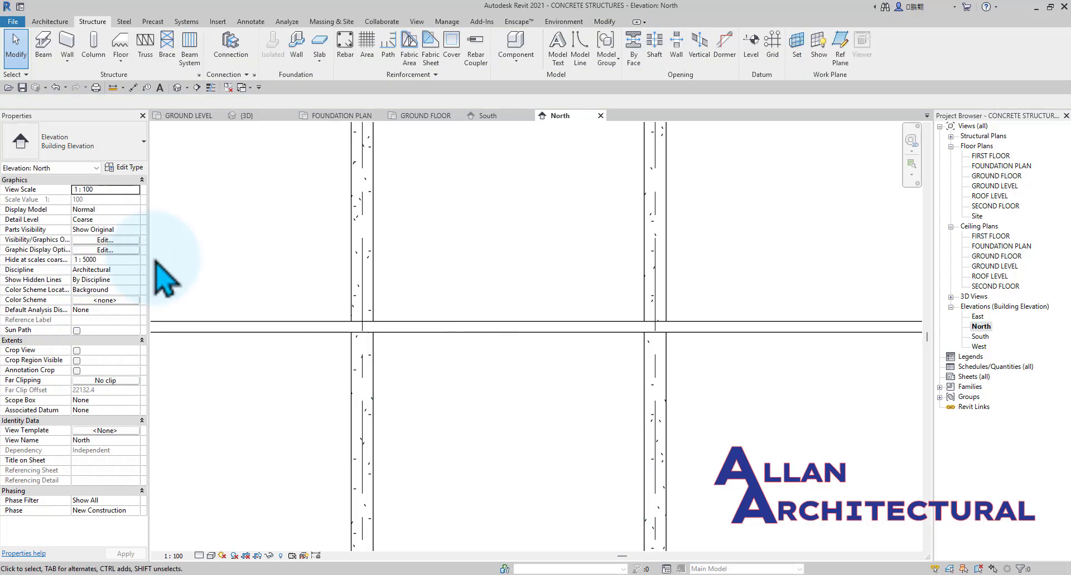
pyautogui.scroll(-4, 492, 307)
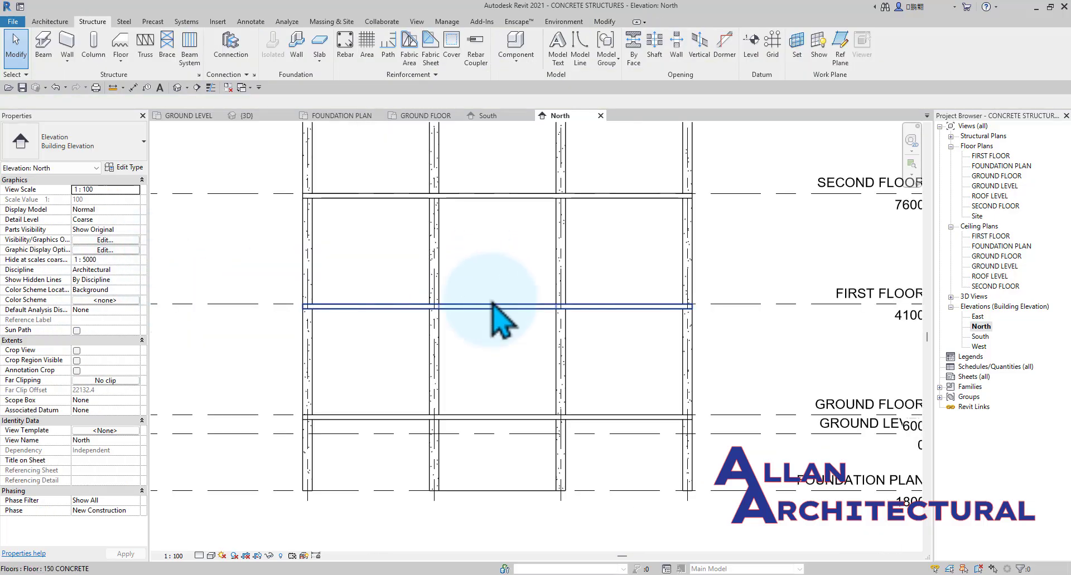
pyautogui.scroll(3, 492, 307)
pyautogui.click(514, 351)
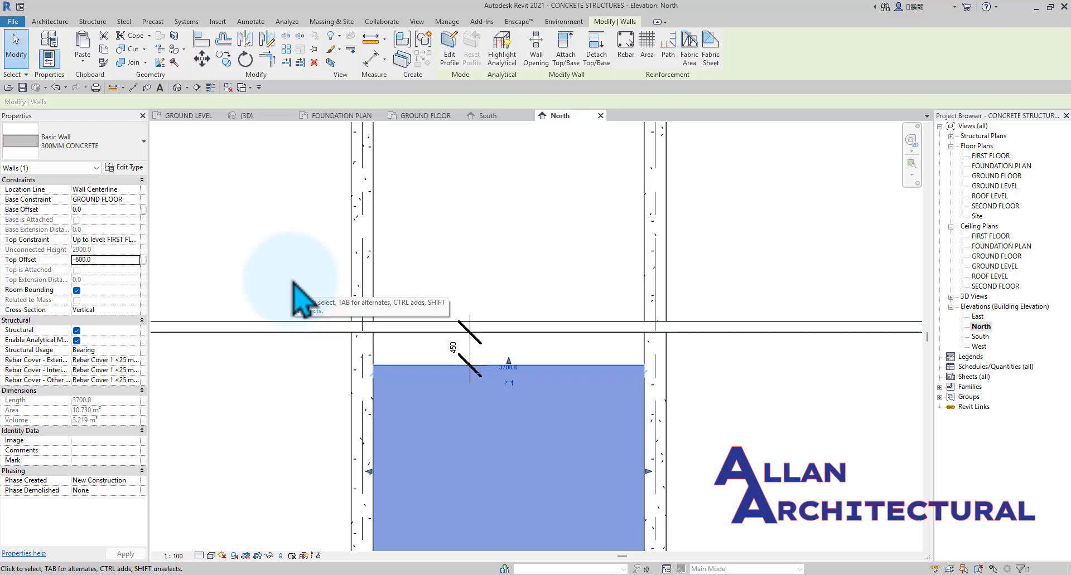
pyautogui.click(328, 318)
# Delete the dimension between the wall's top edge and the first floor slab.
pyautogui.scroll(-3, 447, 346)
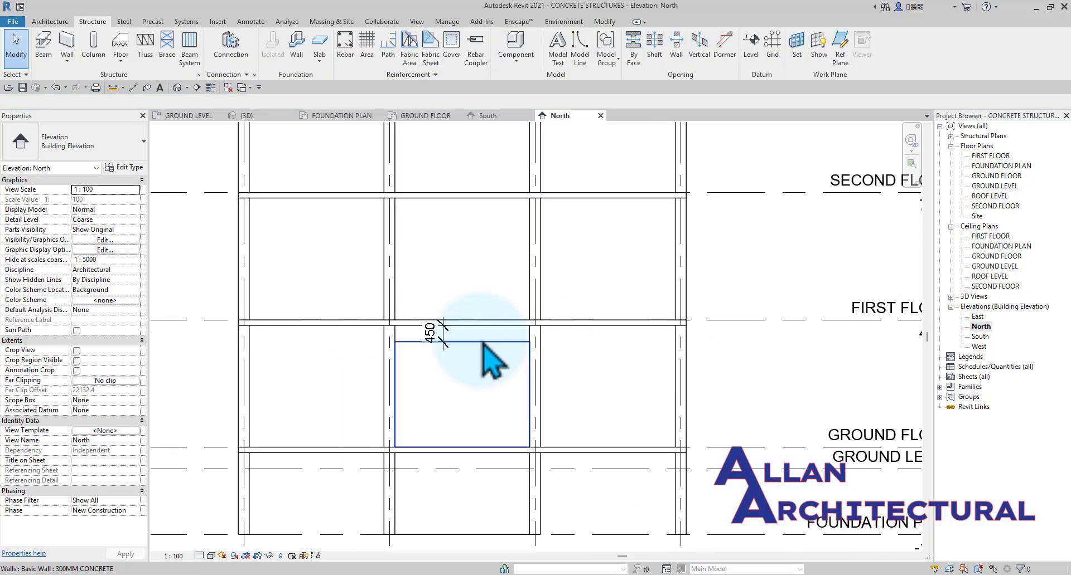
pyautogui.click(447, 346)
pyautogui.scroll(3, 449, 341)
pyautogui.press('Delete')
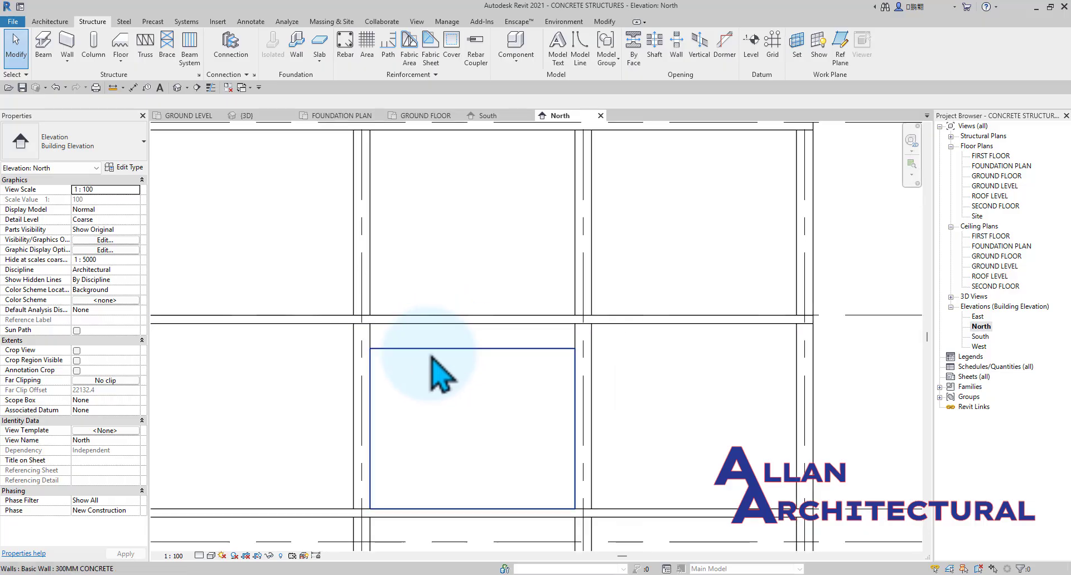
# Select the infill wall again to check its top offset and constraints.
pyautogui.click(432, 358)
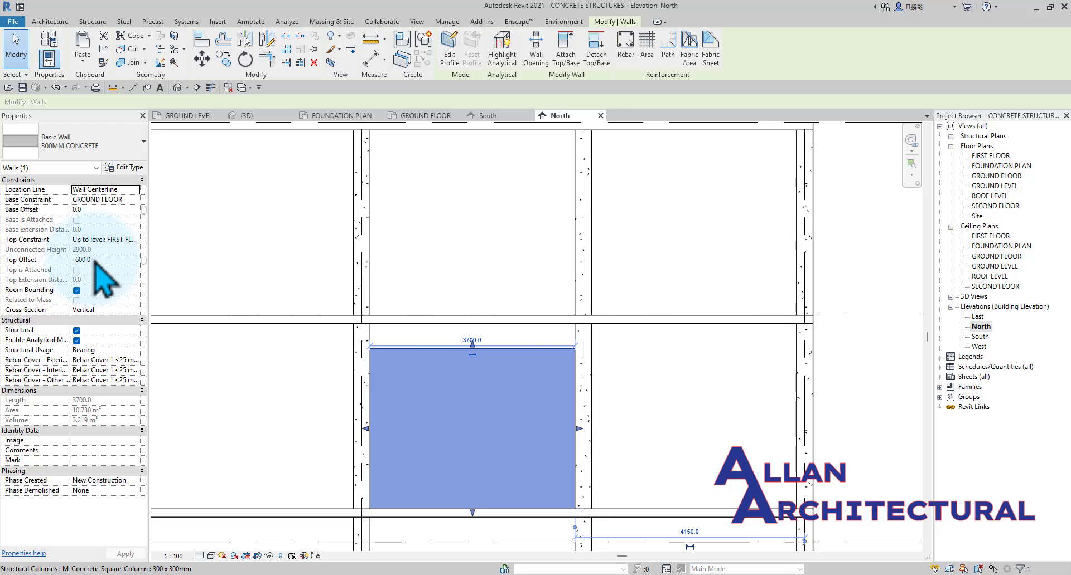
pyautogui.scroll(-3, 530, 267)
pyautogui.click(531, 267)
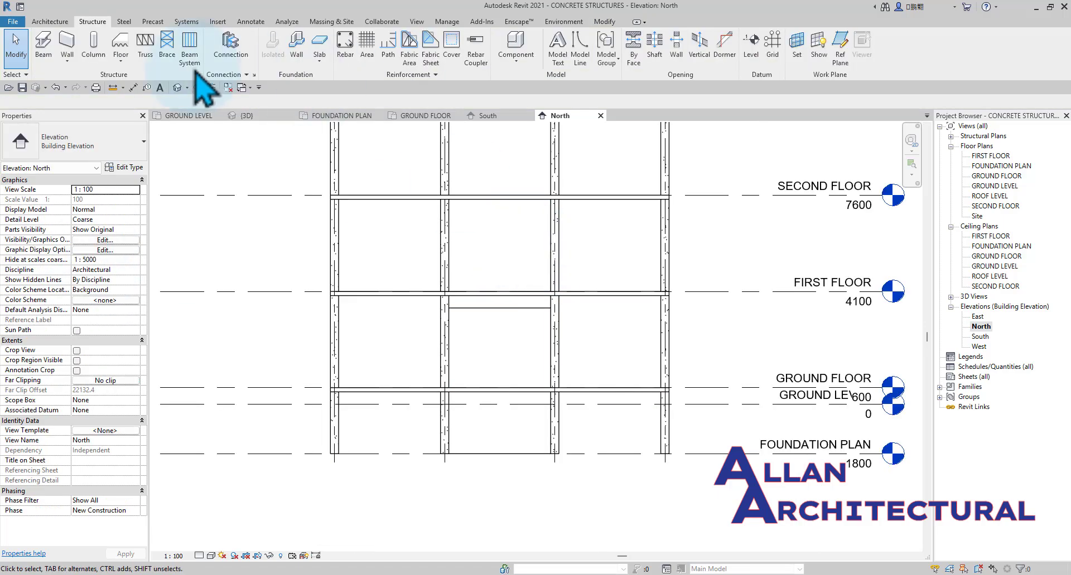
# Dimension the clear height from the GROUND FLOOR level to the underside of the first floor slab, placing it outside grid 4.
pyautogui.click(133, 88)
pyautogui.scroll(3, 461, 393)
pyautogui.click(383, 395)
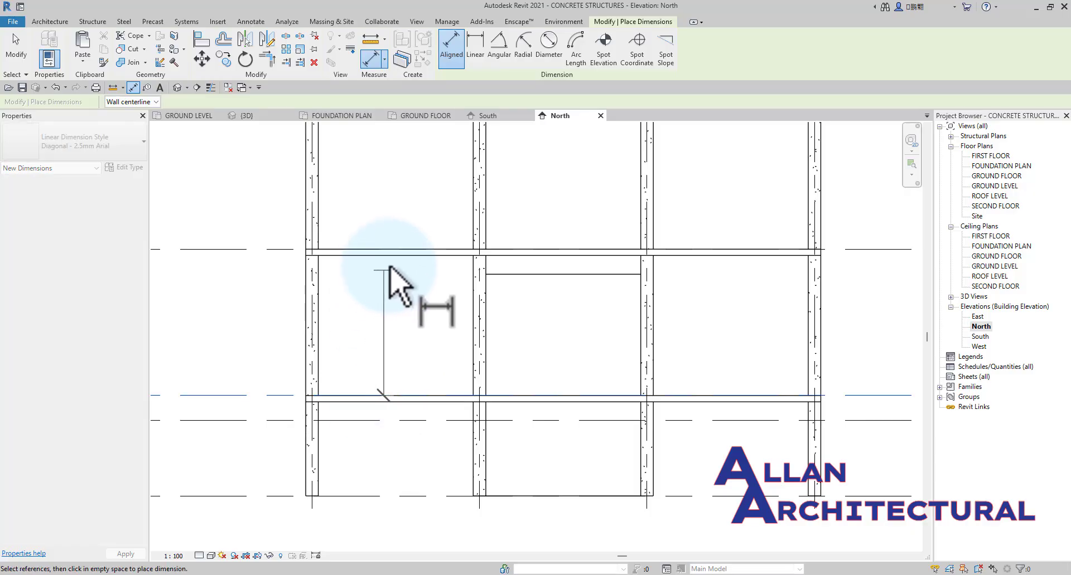
pyautogui.click(360, 256)
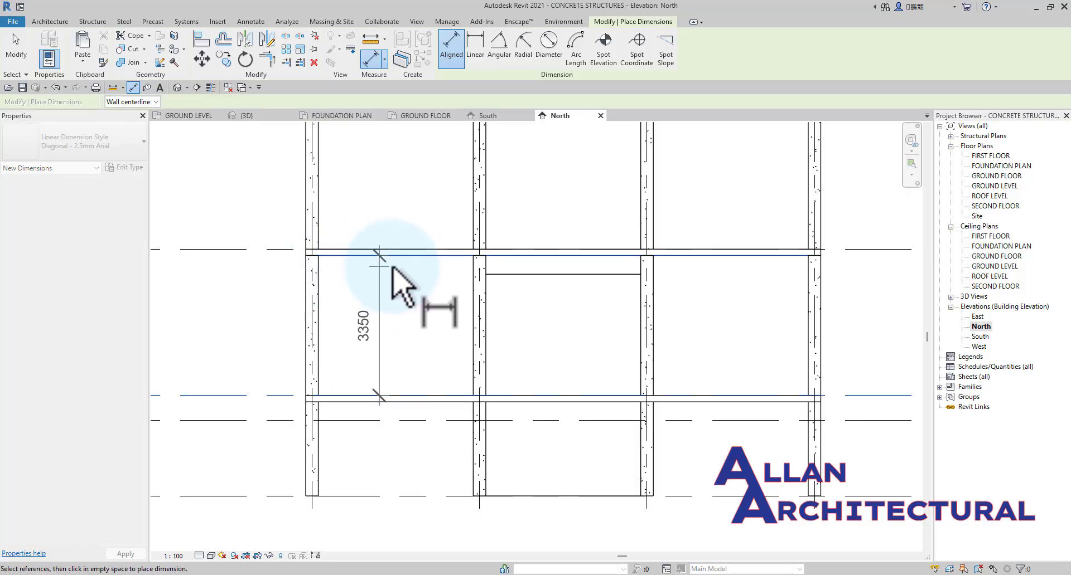
pyautogui.scroll(2, 392, 270)
pyautogui.scroll(-2, 390, 275)
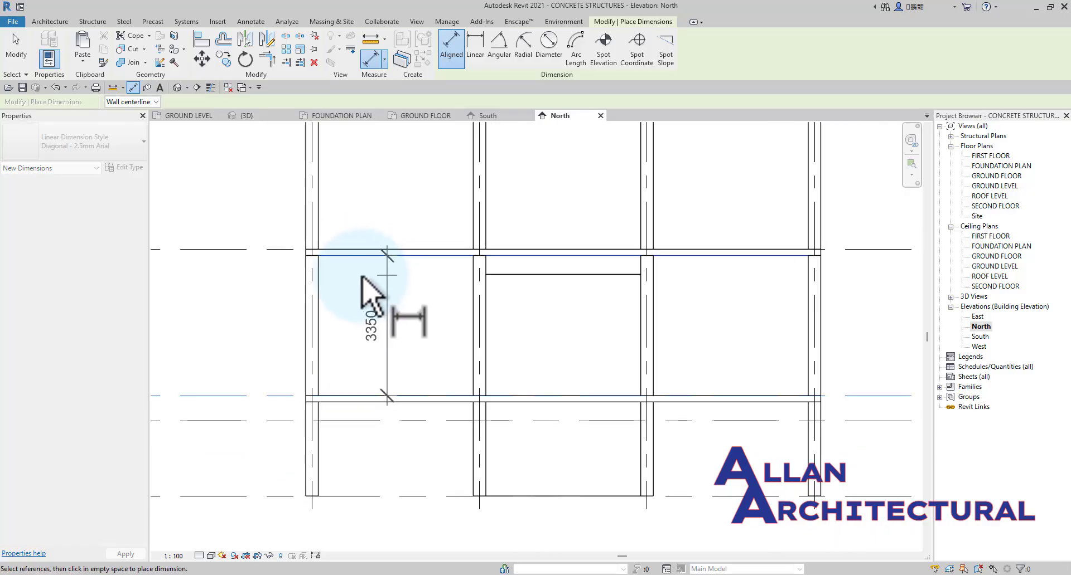
pyautogui.click(244, 285)
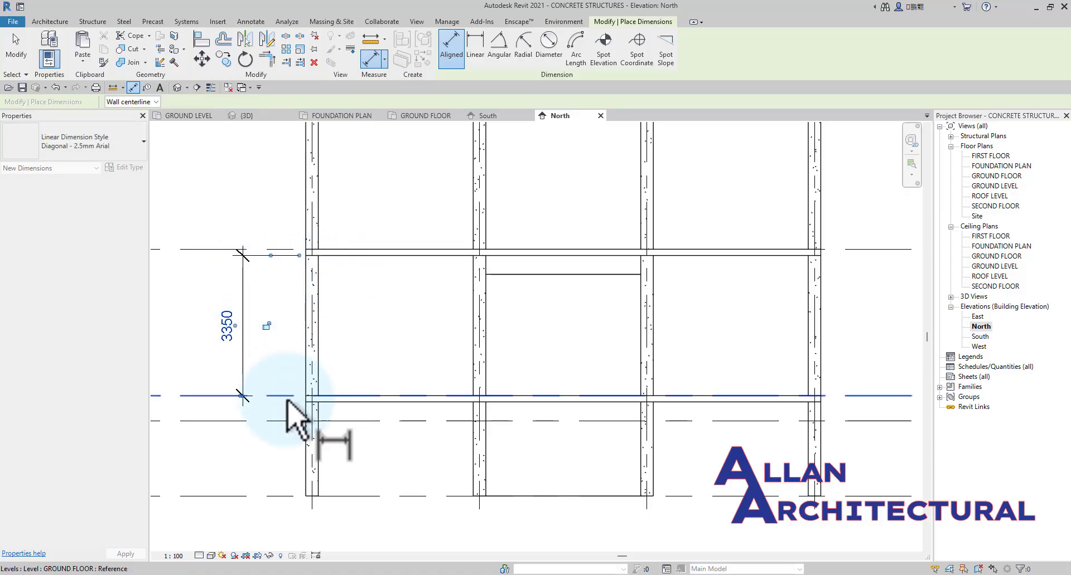
# Dimension the full storey height between the GROUND FLOOR and FIRST FLOOR levels, placing it outside the clear-height dimension.
pyautogui.click(279, 396)
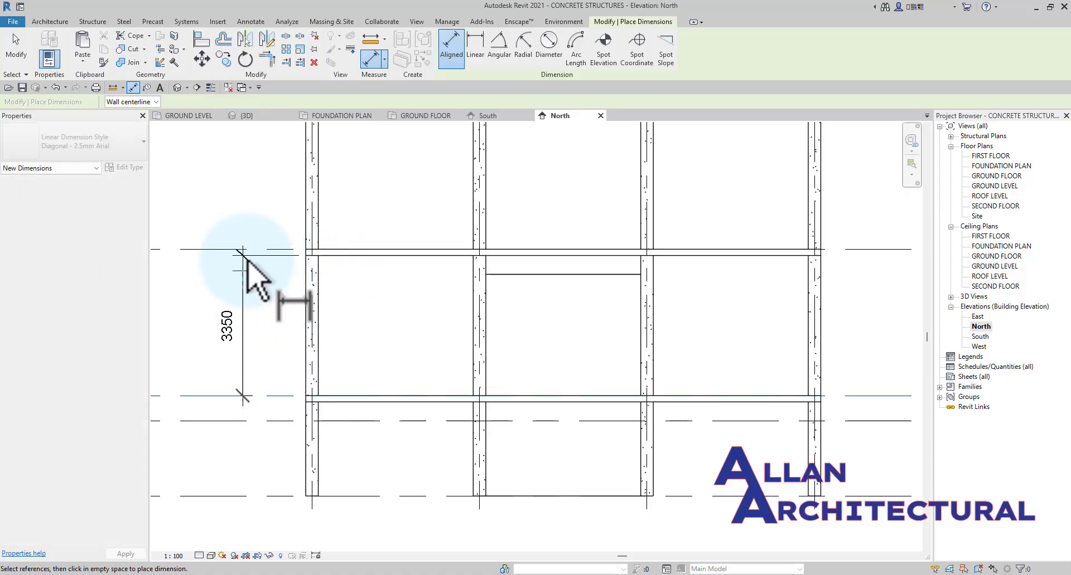
pyautogui.click(189, 279)
pyautogui.scroll(-2, 373, 300)
pyautogui.click(253, 272)
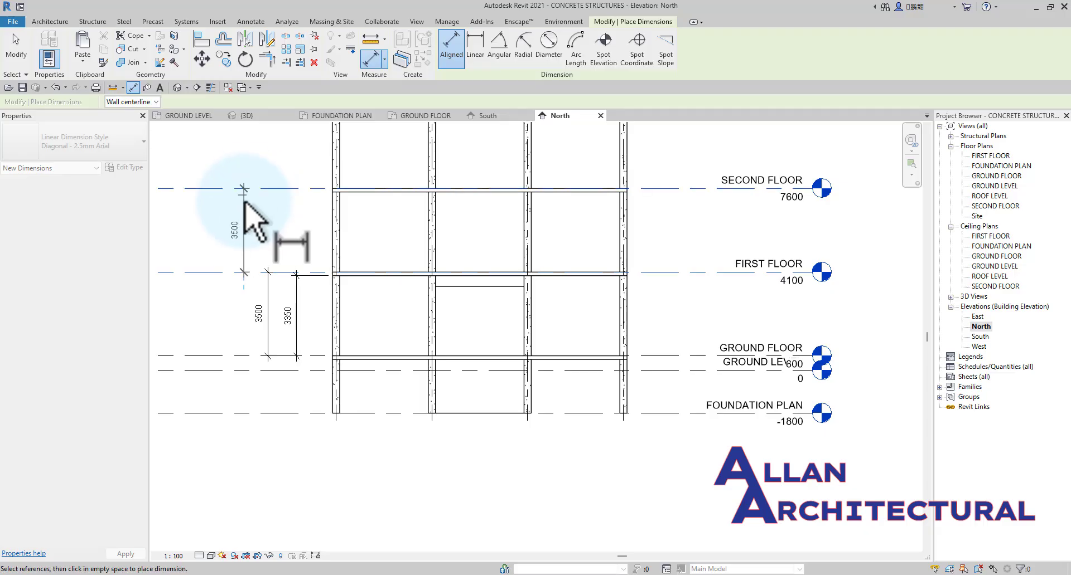
pyautogui.press('Escape')
pyautogui.press('Escape')
# Delete the clear-height dimension between the GROUND FLOOR level and the underside of the first floor slab.
pyautogui.scroll(3, 278, 312)
pyautogui.click(330, 343)
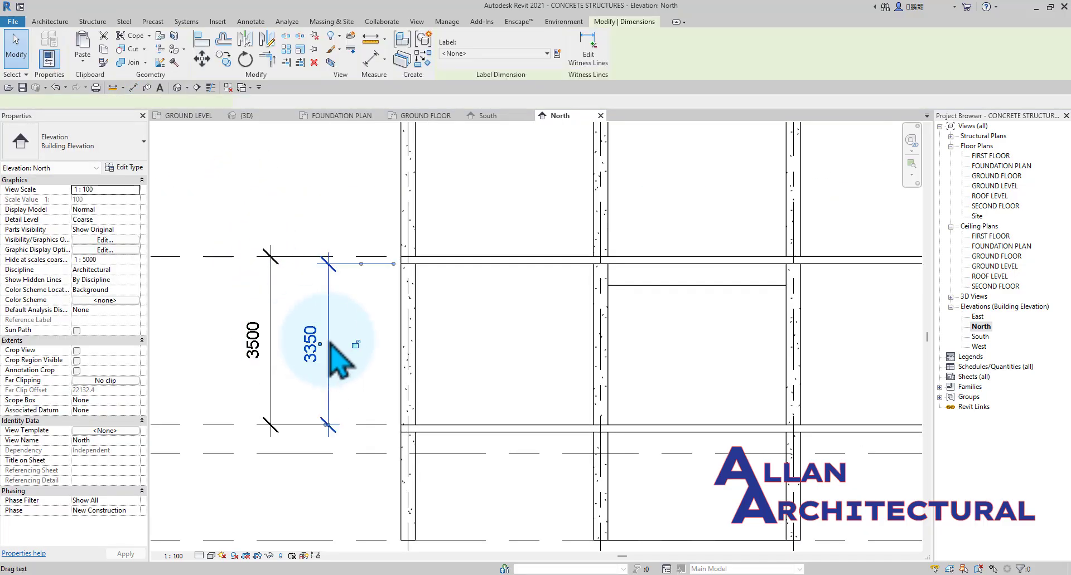
pyautogui.press('Delete')
# Examine the gap between the infill wall's top edge and the first floor slab in the North elevation.
pyautogui.scroll(2, 557, 335)
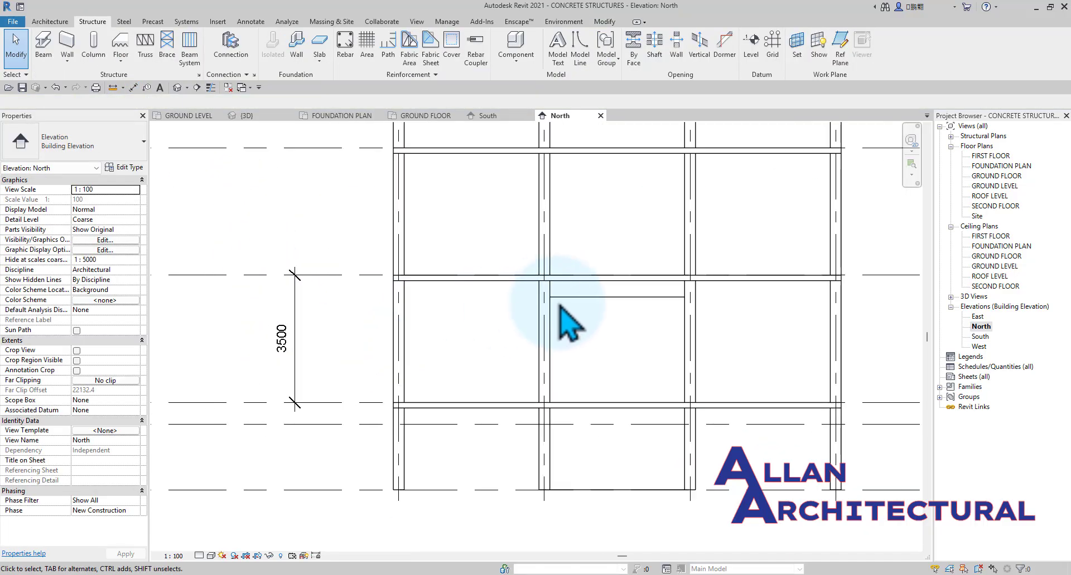
pyautogui.scroll(-3, 424, 276)
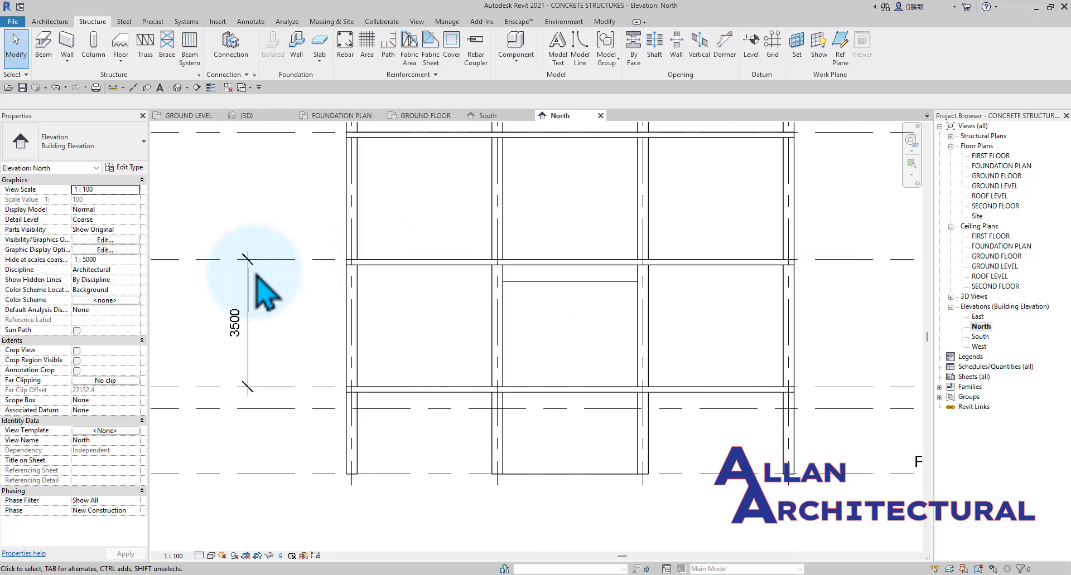
pyautogui.scroll(2, 502, 268)
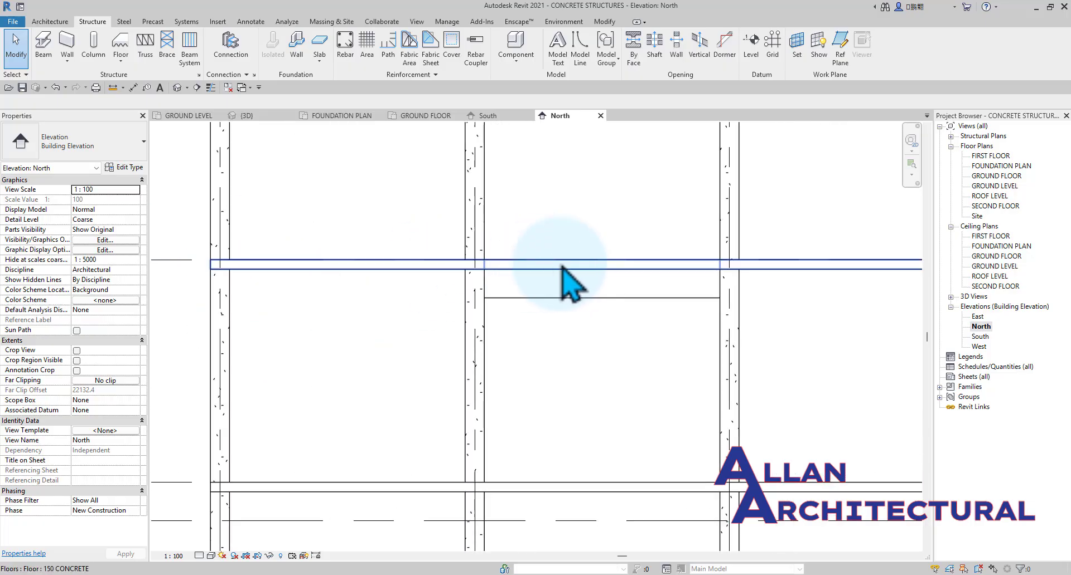
pyautogui.scroll(-2, 557, 289)
pyautogui.scroll(1, 552, 290)
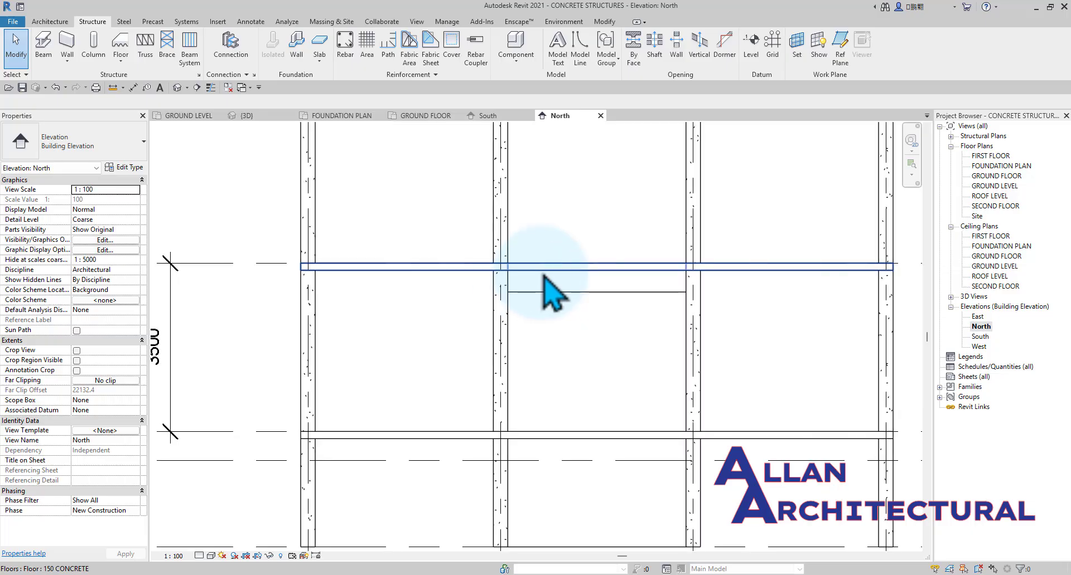
pyautogui.scroll(-2, 550, 293)
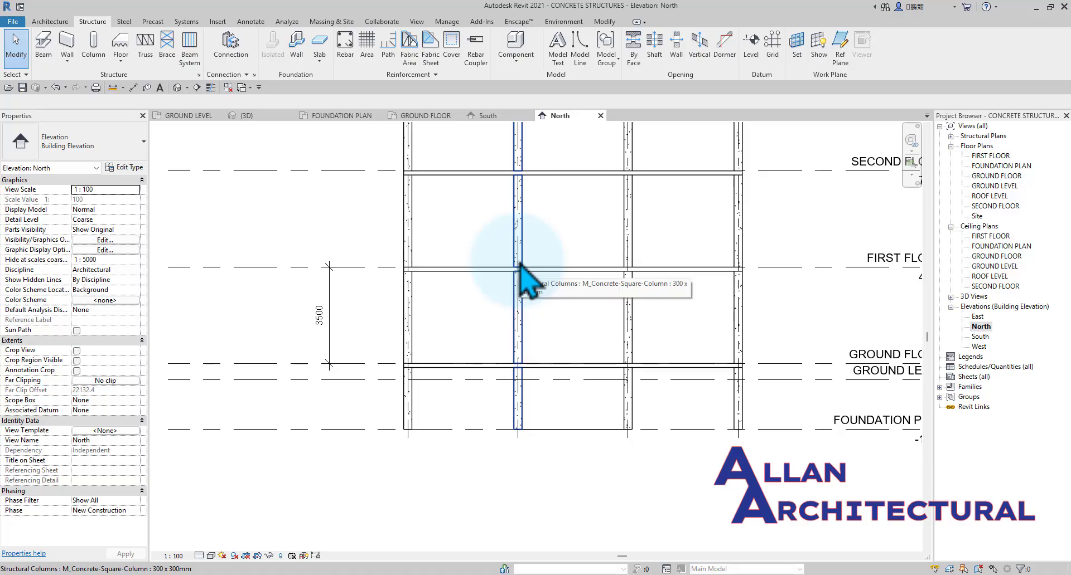
pyautogui.scroll(2, 539, 305)
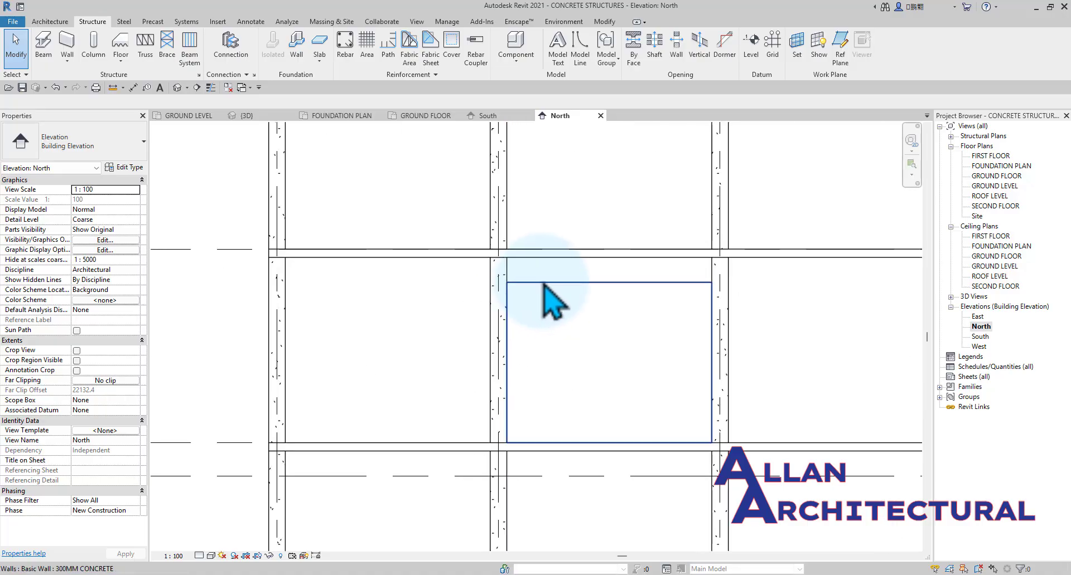
pyautogui.scroll(2, 552, 276)
pyautogui.scroll(-2, 686, 238)
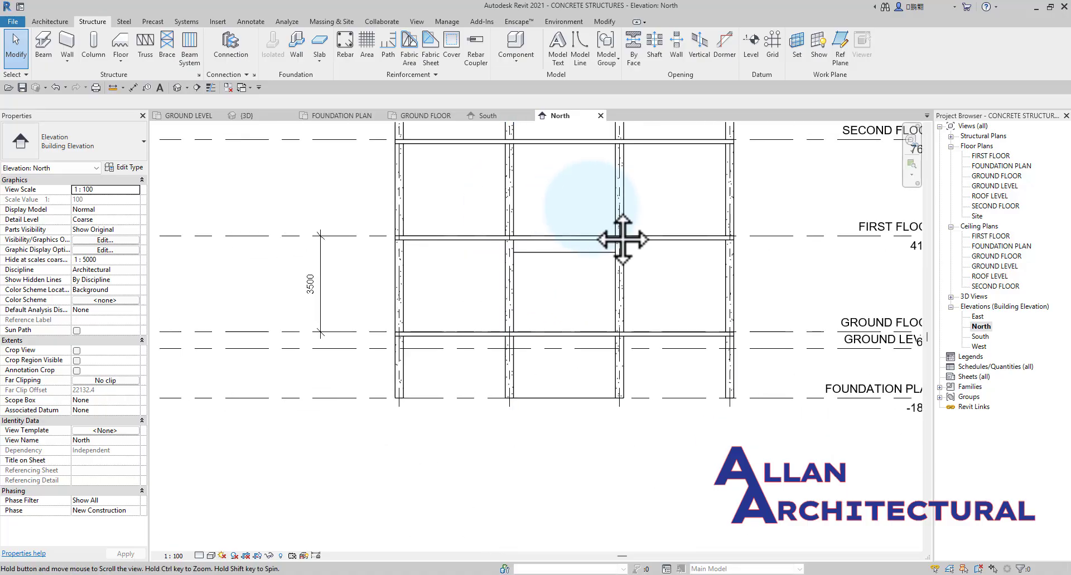
pyautogui.moveTo(686, 239); pyautogui.dragTo(521, 270, button='middle')
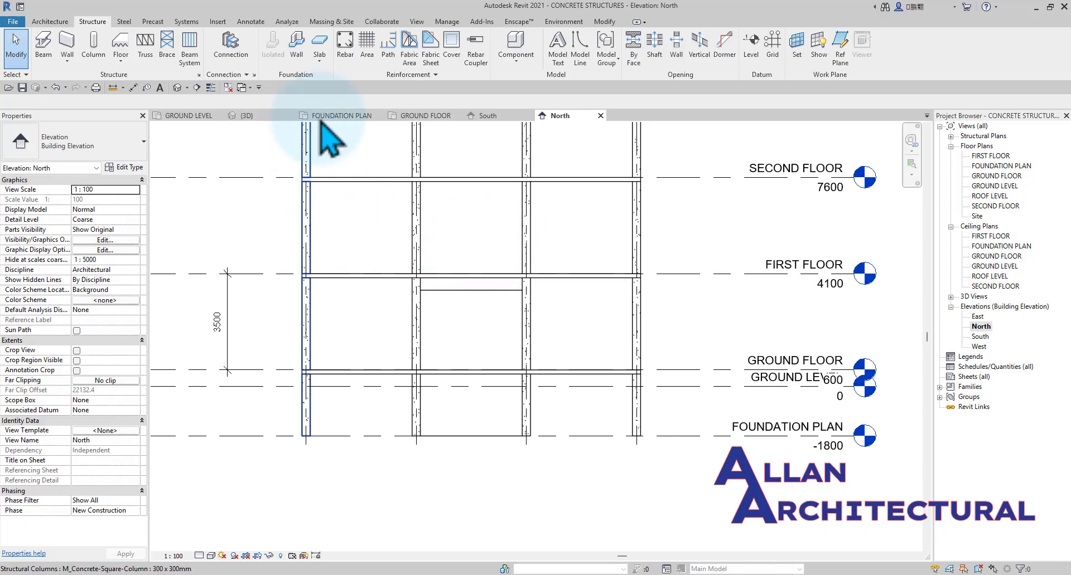
# Start a structural beam at the infill wall in the GROUND FLOOR plan and check which beam types are available.
pyautogui.click(429, 115)
pyautogui.scroll(2, 507, 263)
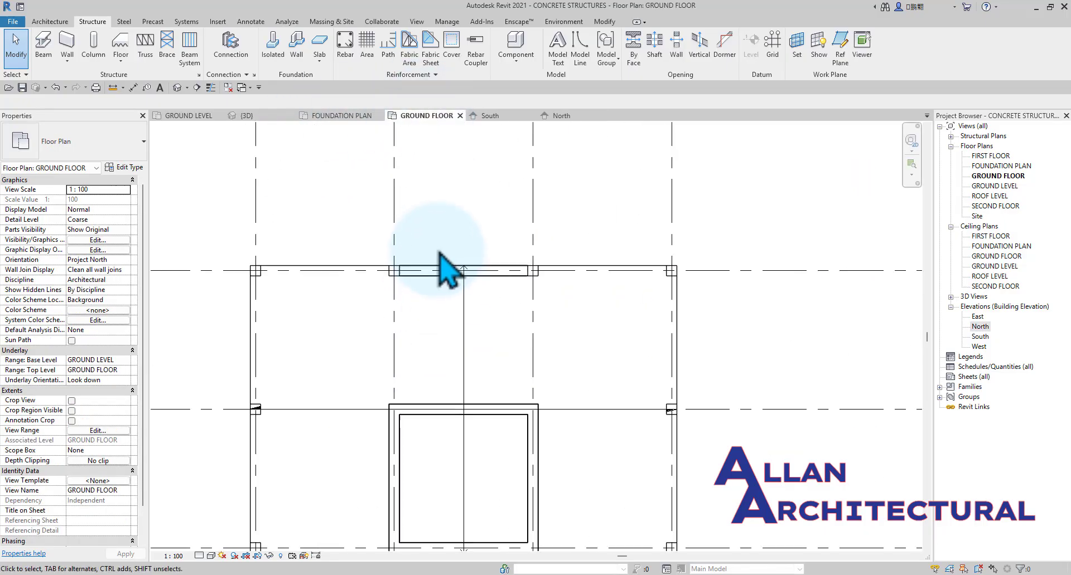
pyautogui.scroll(2, 426, 286)
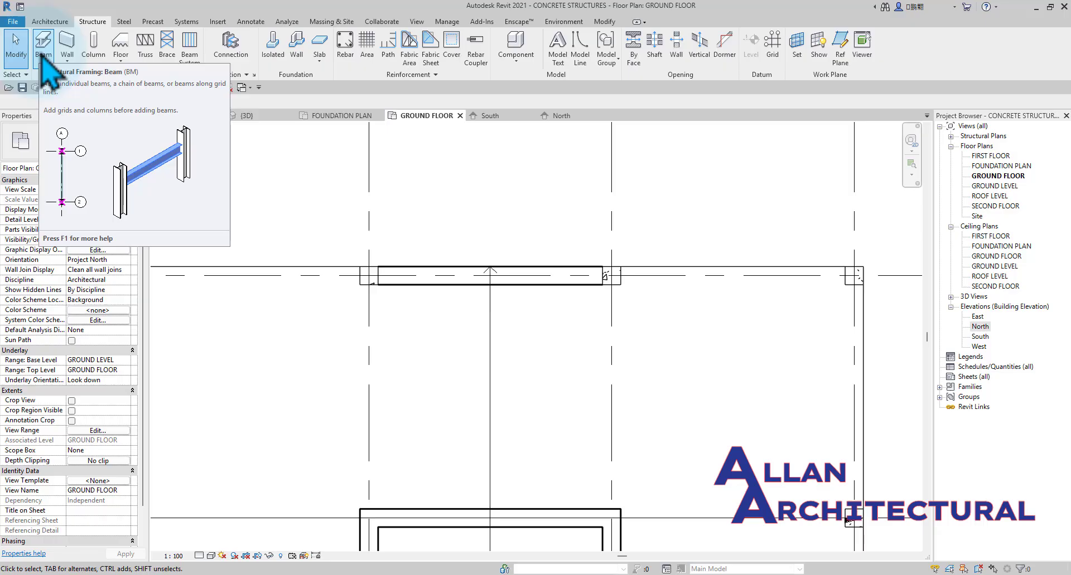
pyautogui.click(44, 48)
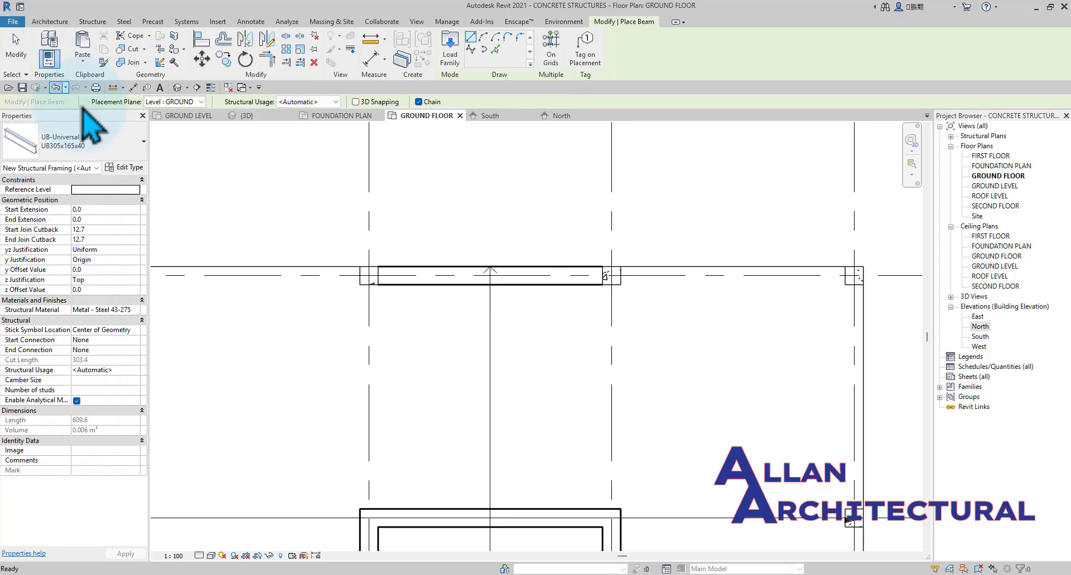
pyautogui.click(98, 150)
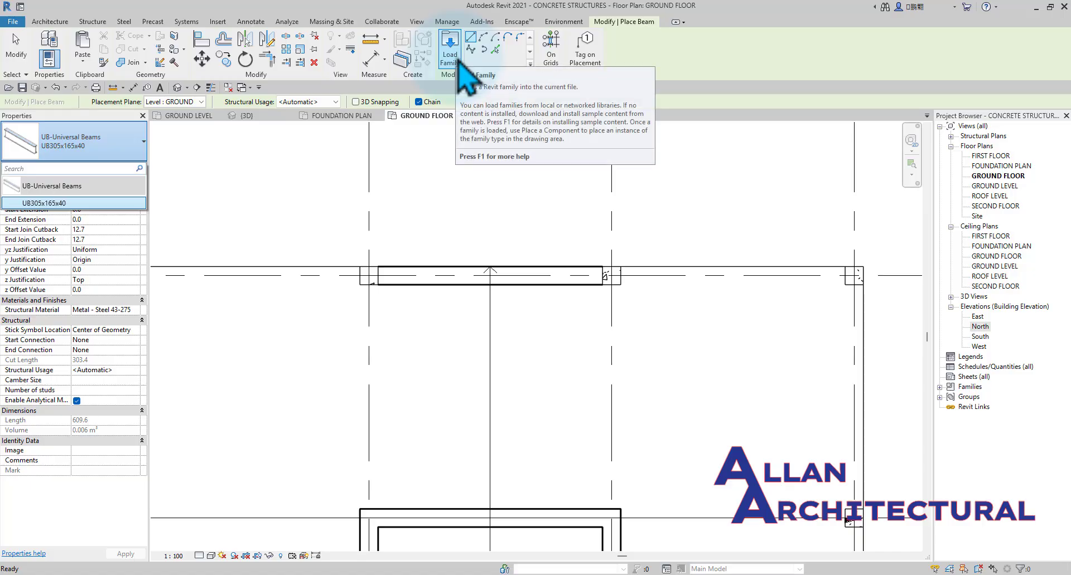
# Begin loading a beam family, browsing up to the English library folder and displaying its contents as a list.
pyautogui.click(458, 59)
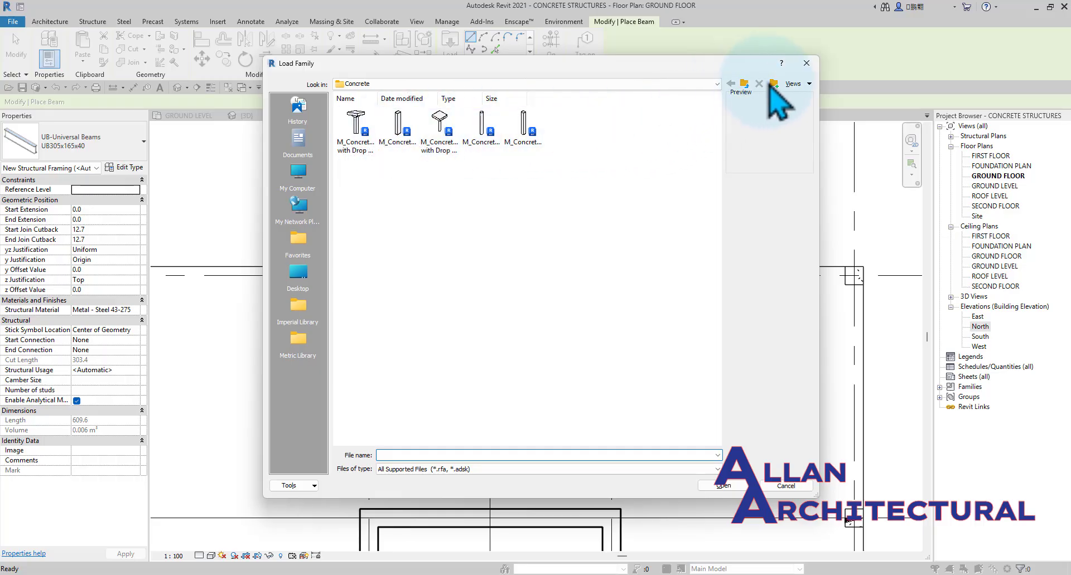
pyautogui.click(744, 83)
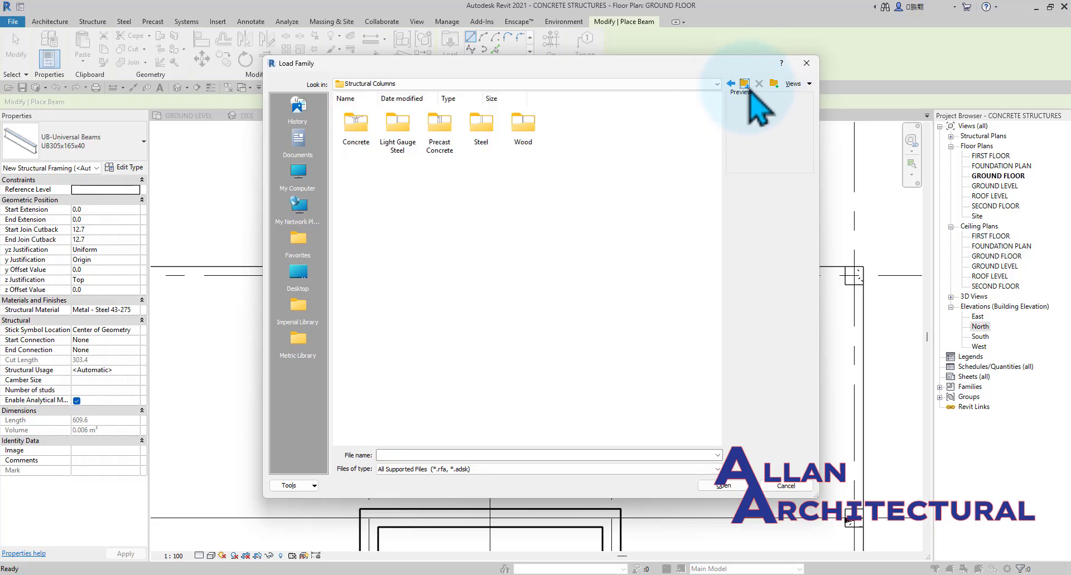
pyautogui.click(745, 83)
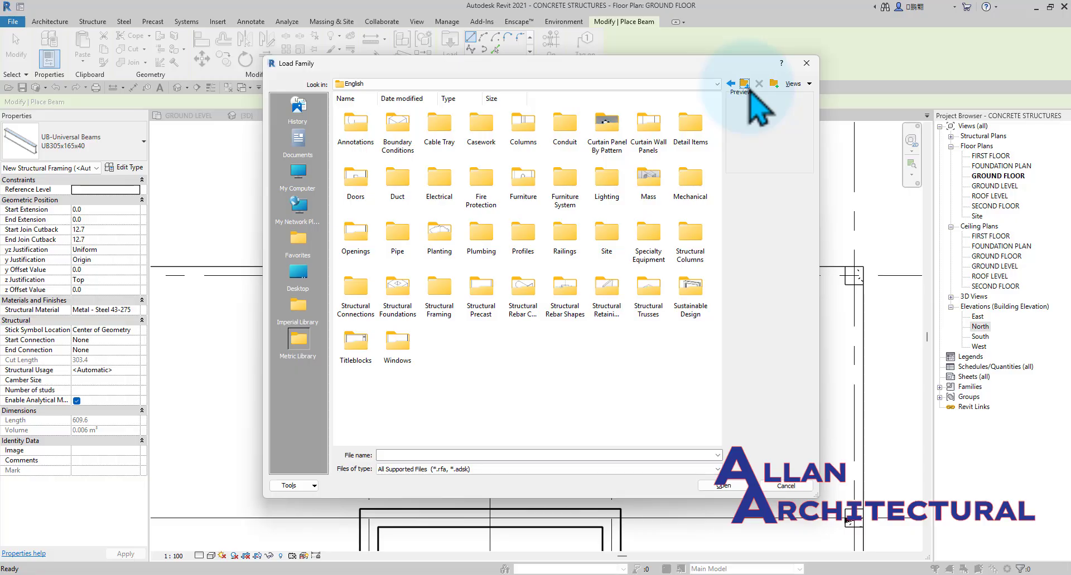
pyautogui.click(807, 84)
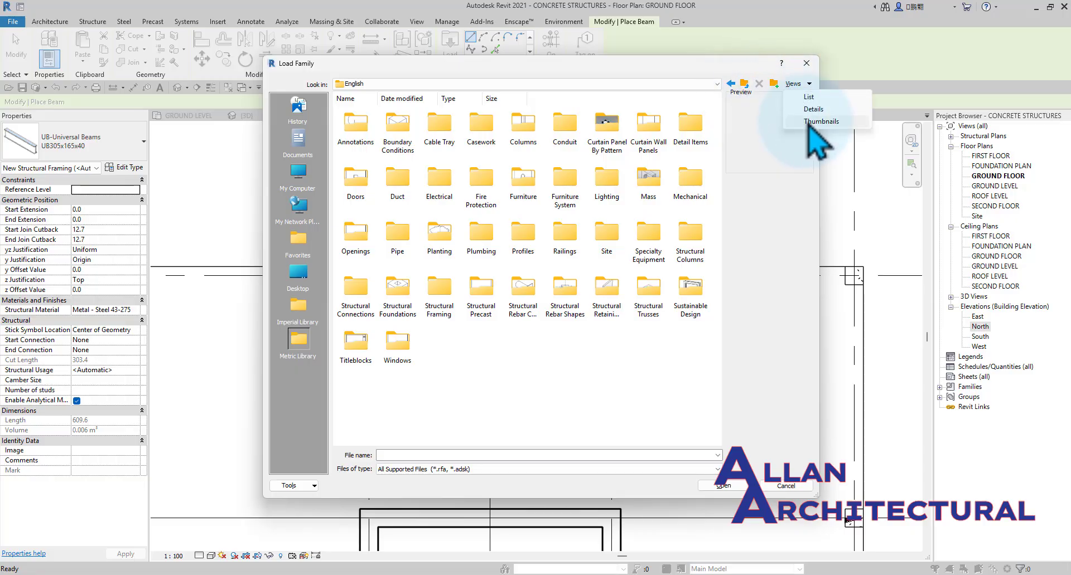
pyautogui.click(818, 122)
pyautogui.click(803, 85)
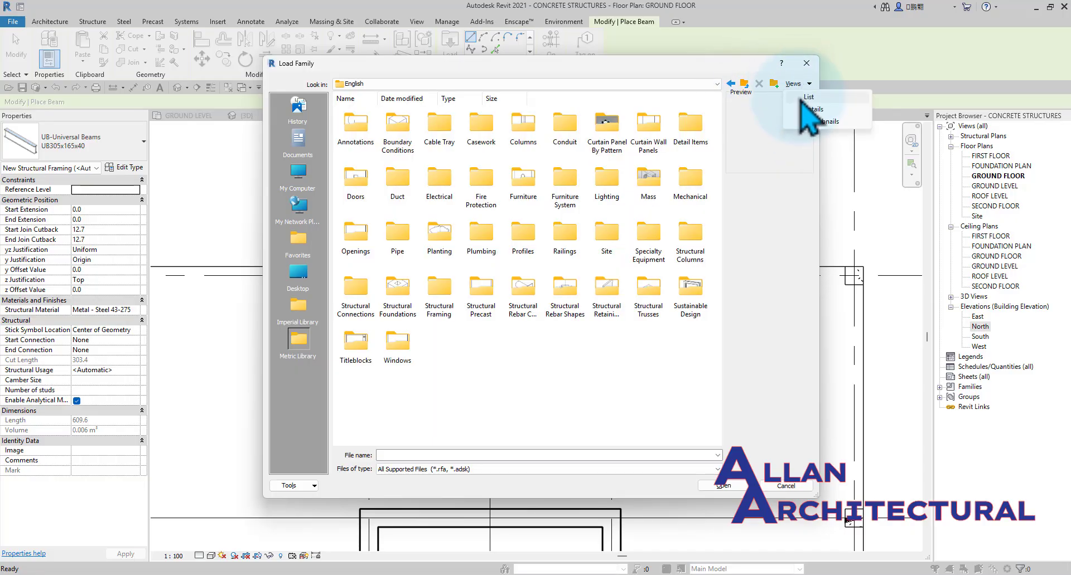
pyautogui.click(801, 96)
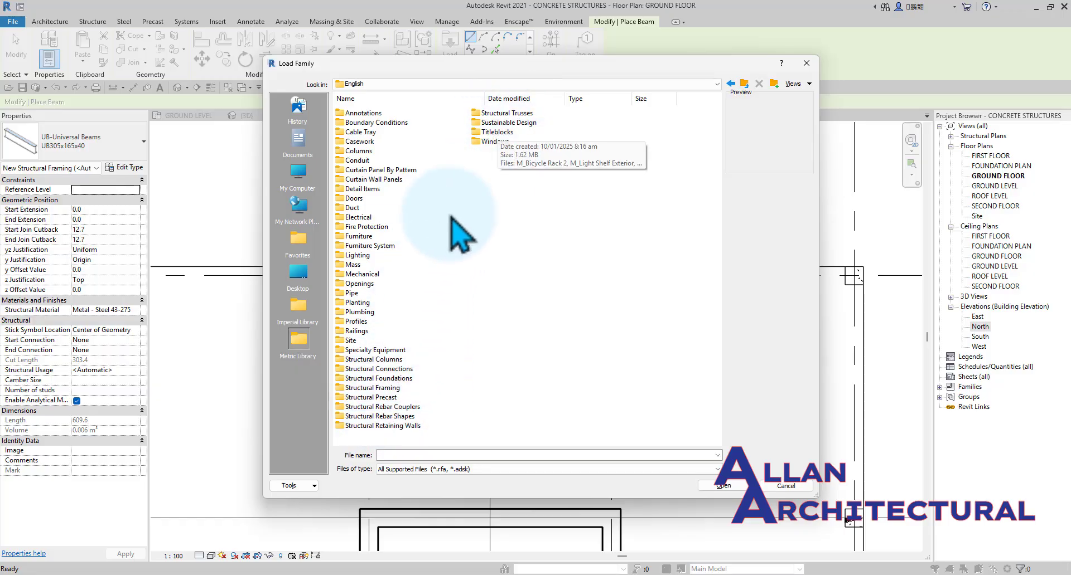
# Load the M_Concrete-Rectangular Beam family from the Structural Framing Concrete folder, viewing the files as thumbnails.
pyautogui.doubleClick(389, 387)
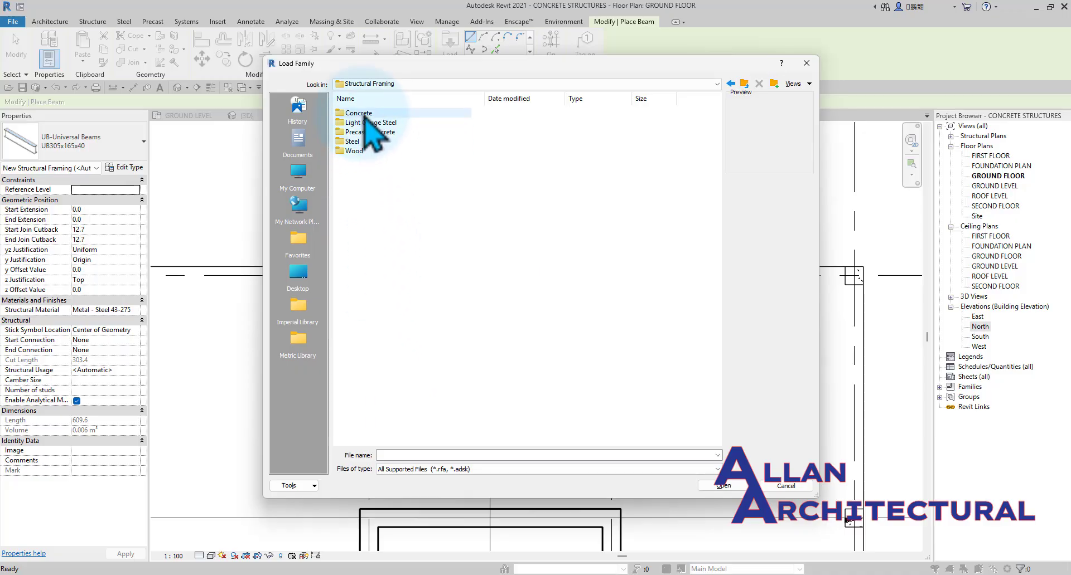
pyautogui.doubleClick(357, 113)
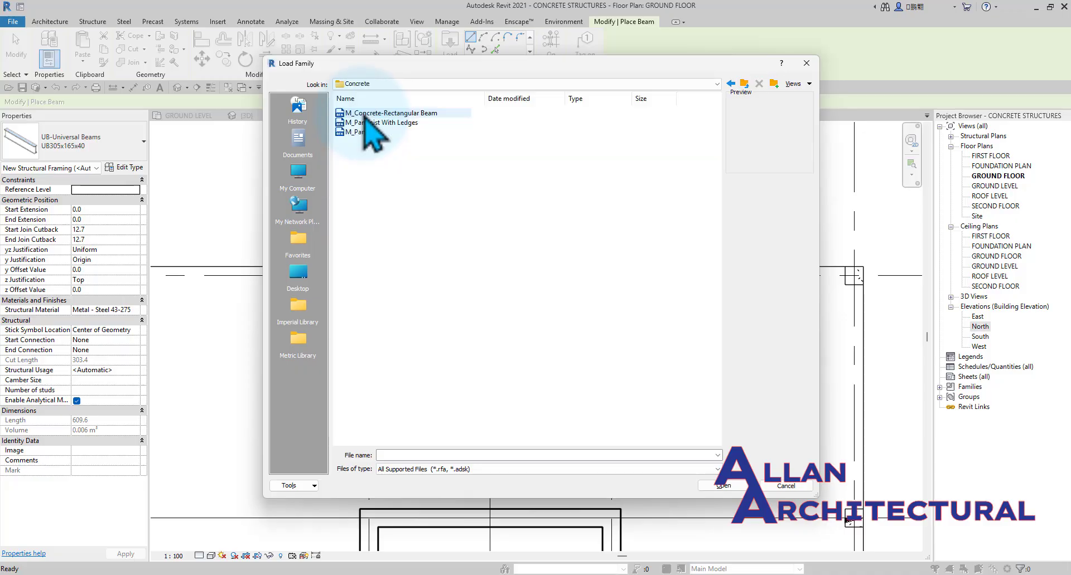
pyautogui.click(796, 85)
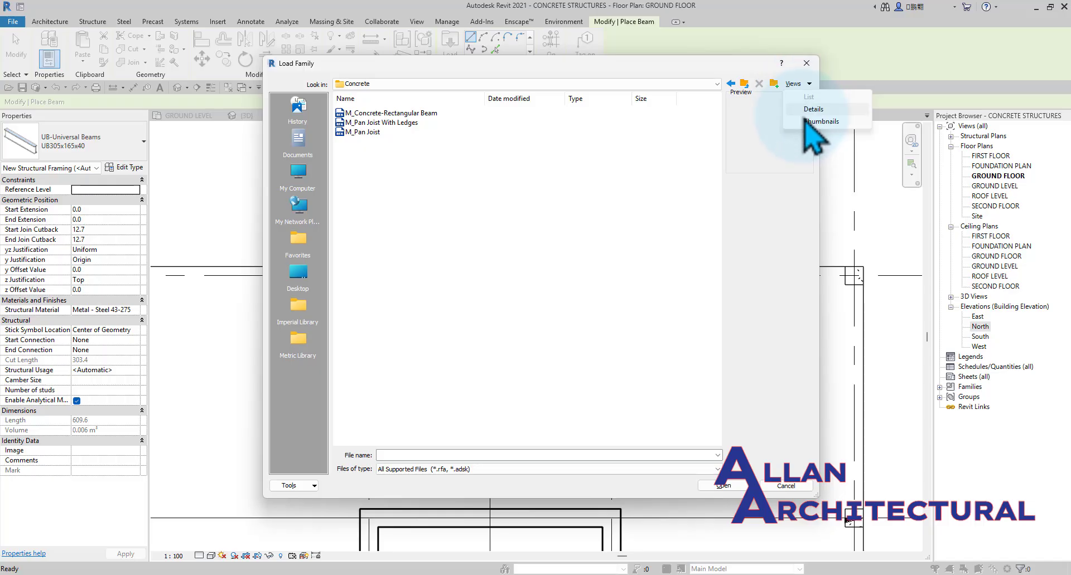
pyautogui.click(805, 122)
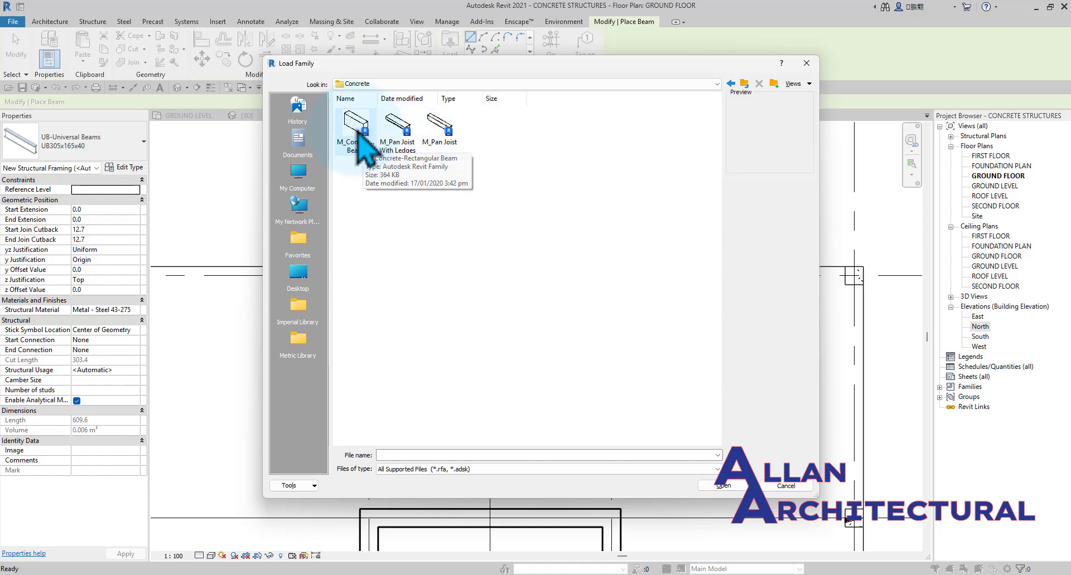
pyautogui.click(358, 135)
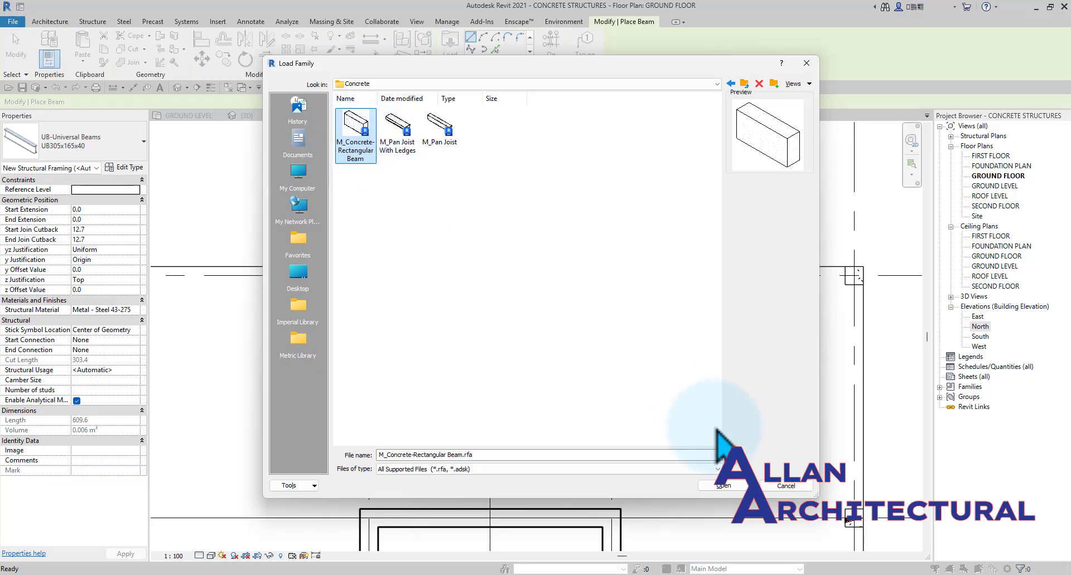
pyautogui.click(741, 486)
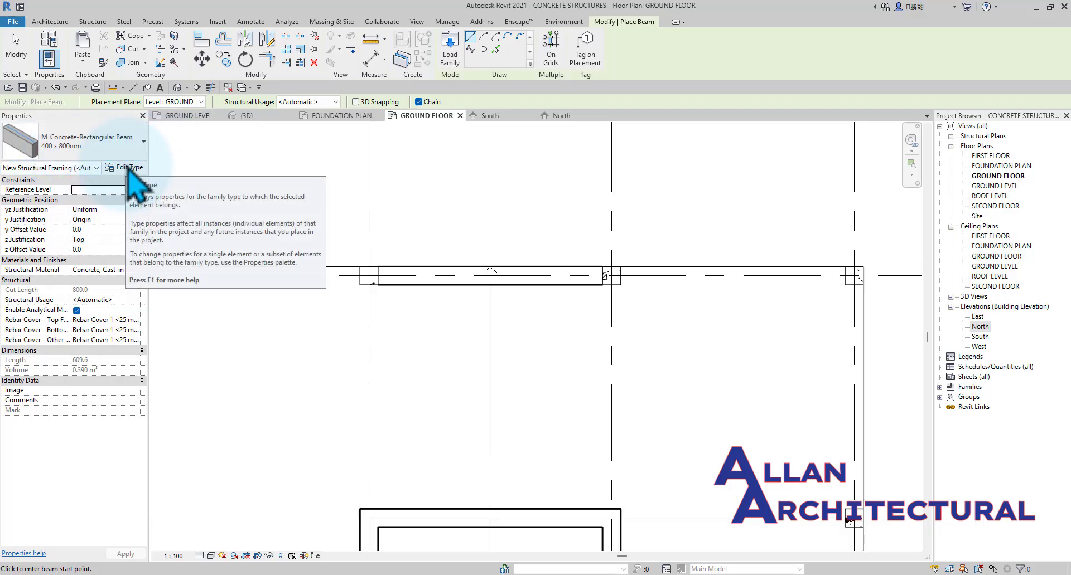
# Duplicate the 400 x 800mm beam type as "300 x 350mm 2" with b set to 300 and h to 350.
pyautogui.click(129, 168)
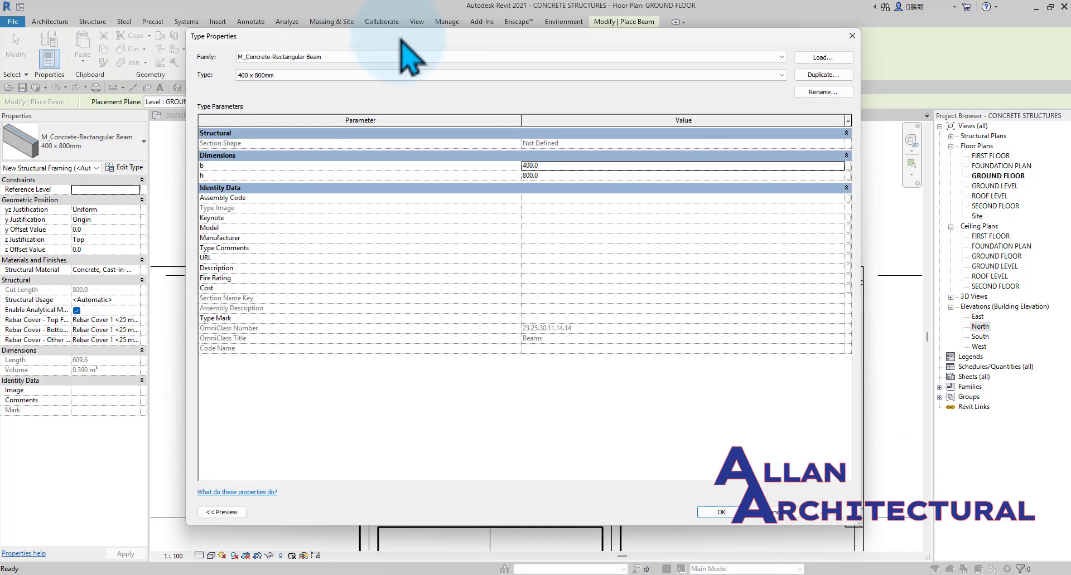
pyautogui.click(822, 75)
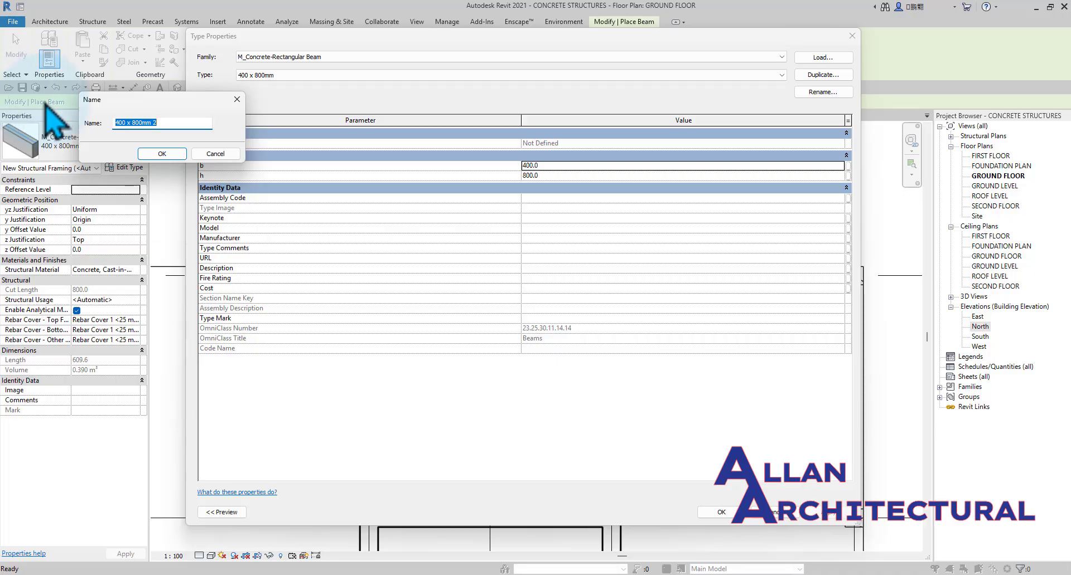
pyautogui.click(133, 123)
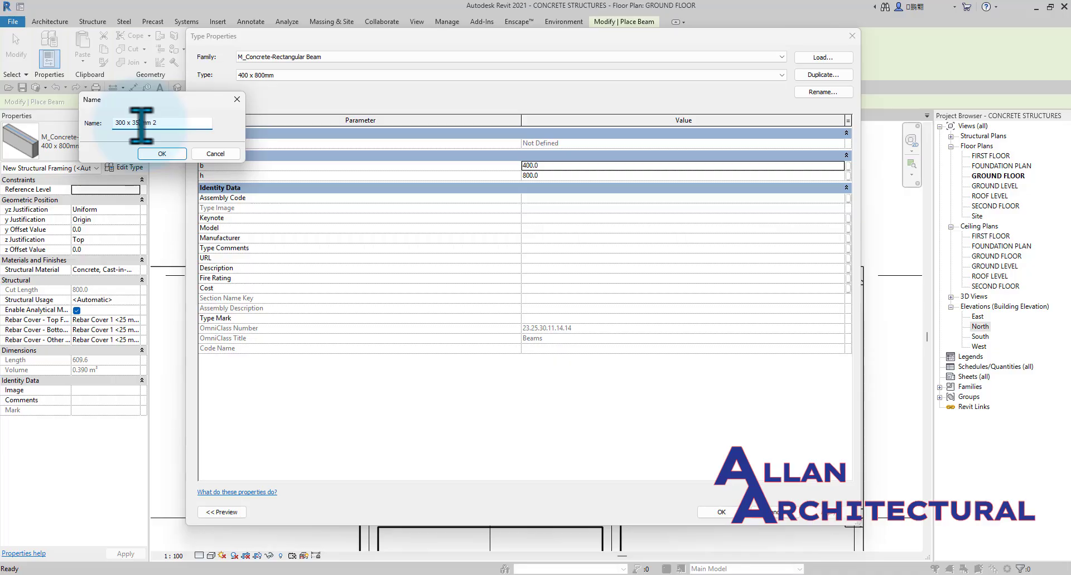
pyautogui.click(162, 154)
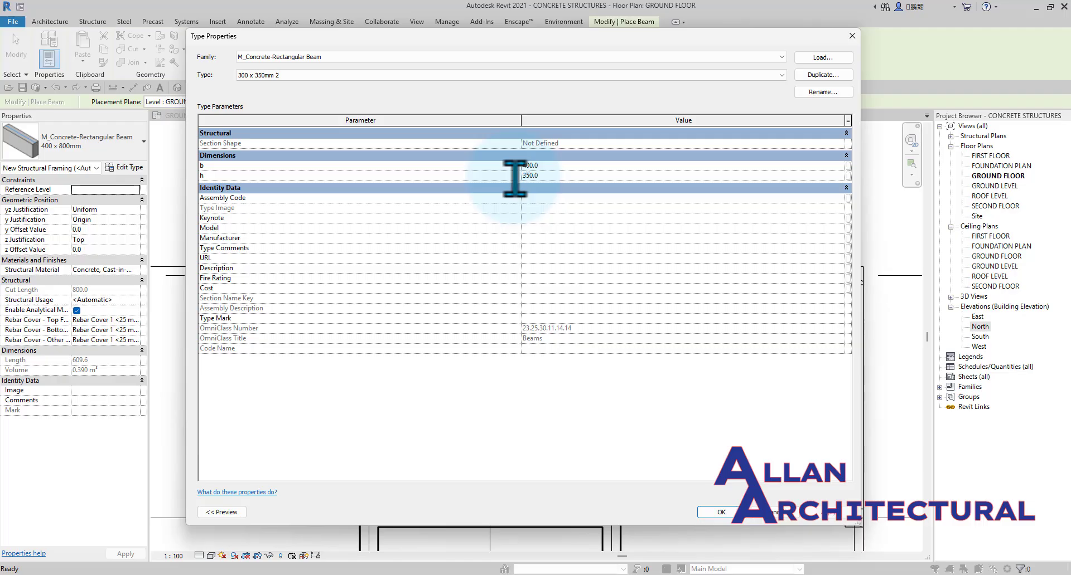
pyautogui.moveTo(550, 166); pyautogui.dragTo(507, 167)
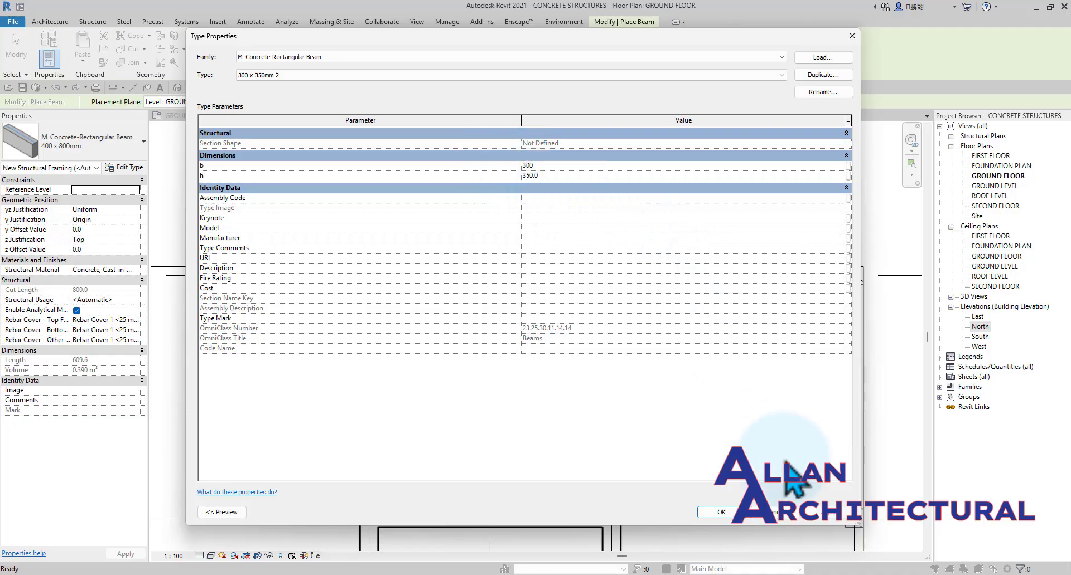
pyautogui.click(734, 515)
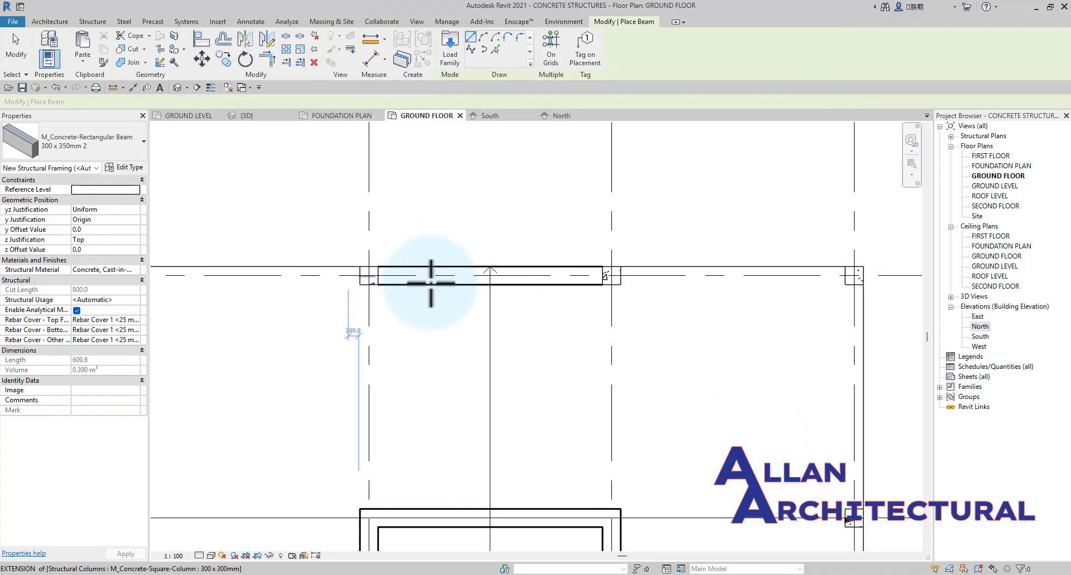
# Place a 300 x 350mm 2 beam 12000 mm long between the two outer corner columns along the infill wall's gridline in the GROUND FLOOR plan.
pyautogui.scroll(-2, 430, 282)
pyautogui.moveTo(289, 232); pyautogui.dragTo(324, 225, button='middle')
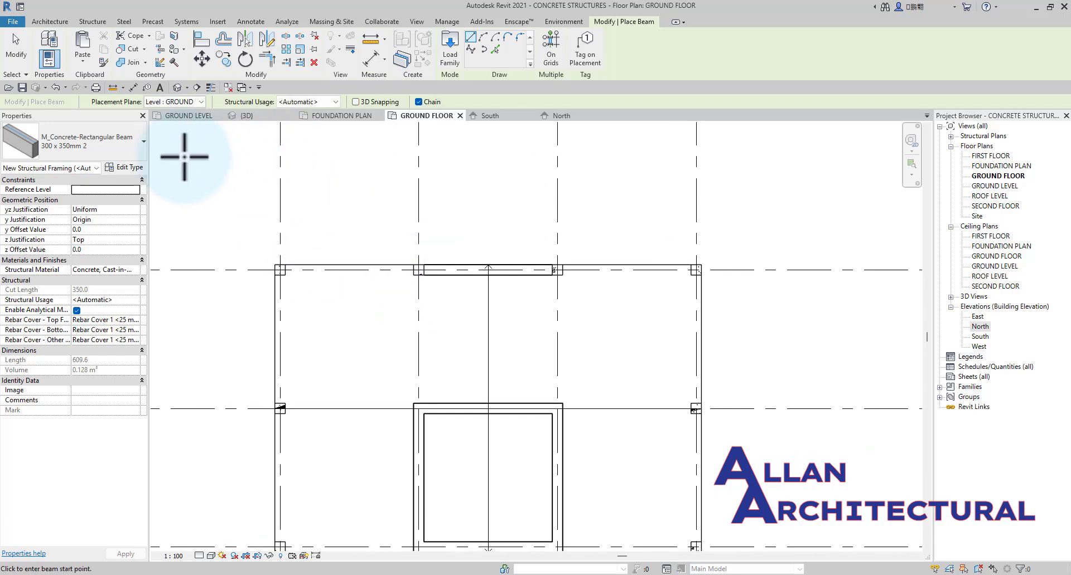
pyautogui.click(200, 103)
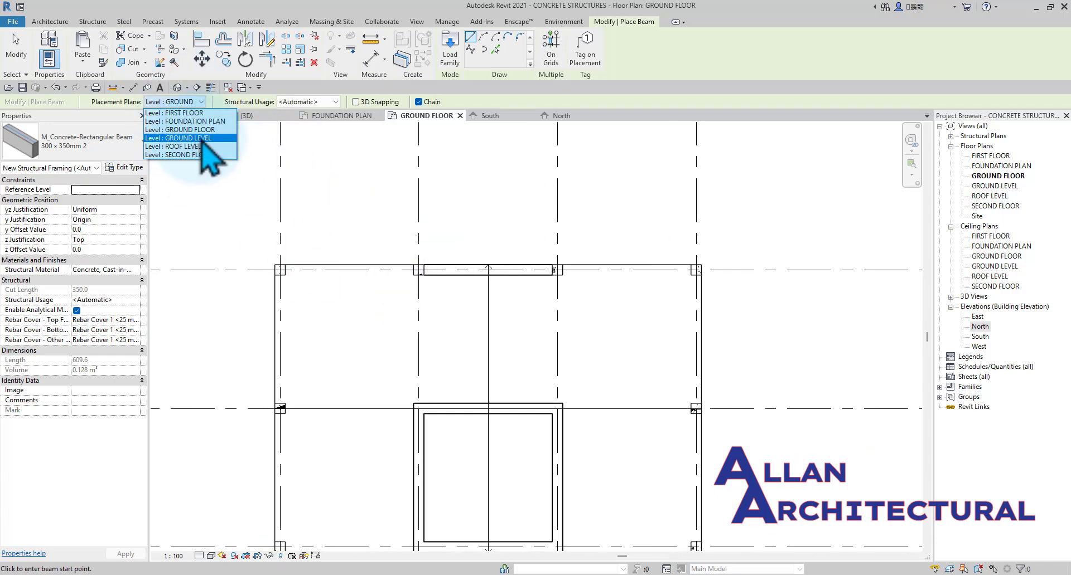
pyautogui.click(209, 136)
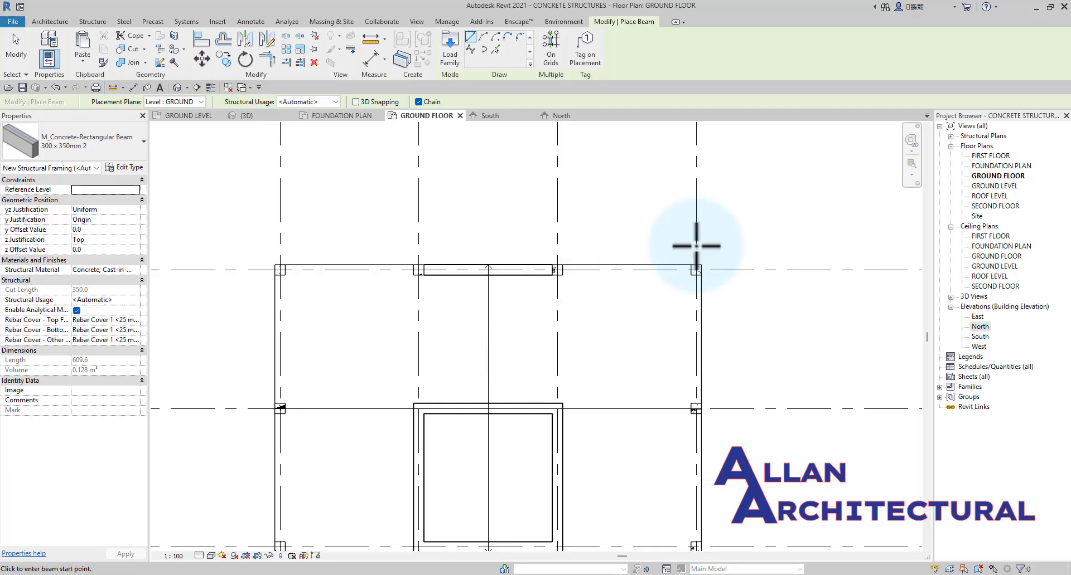
pyautogui.scroll(2, 281, 269)
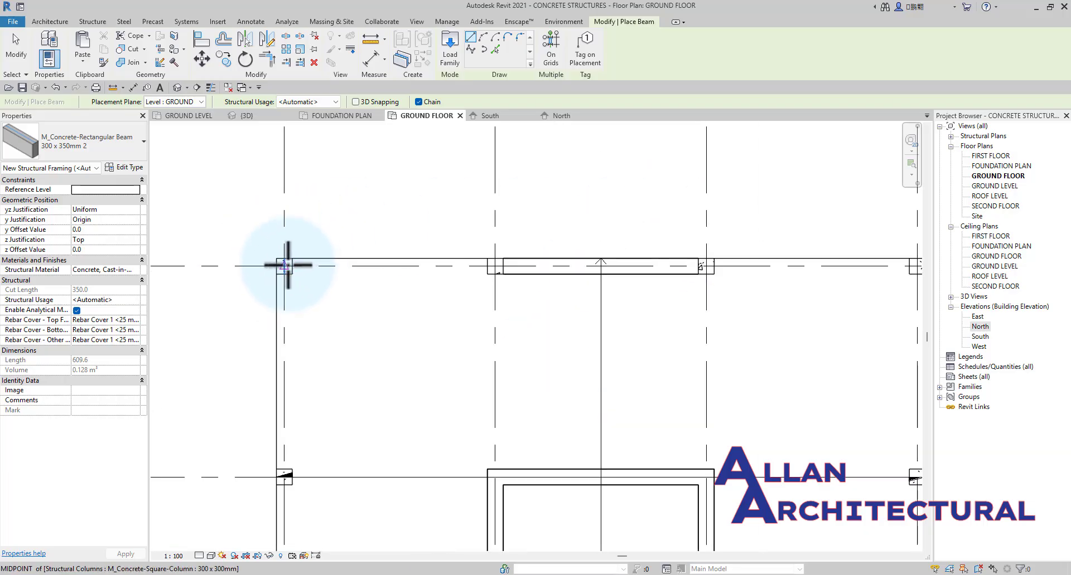
pyautogui.click(285, 266)
pyautogui.scroll(1, 728, 256)
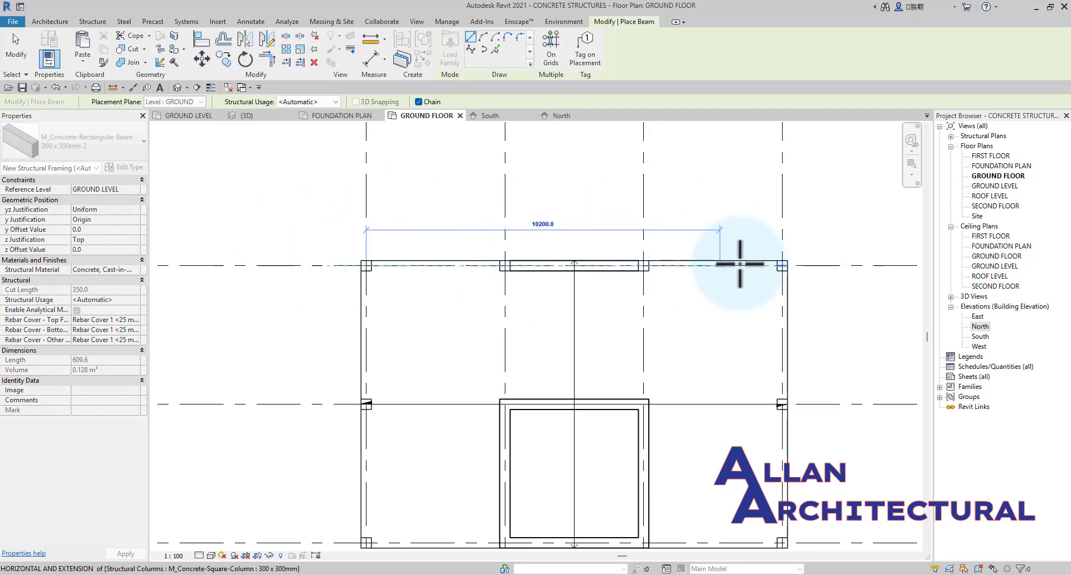
pyautogui.click(781, 266)
pyautogui.scroll(-1, 480, 257)
pyautogui.press('Escape')
pyautogui.press('Escape')
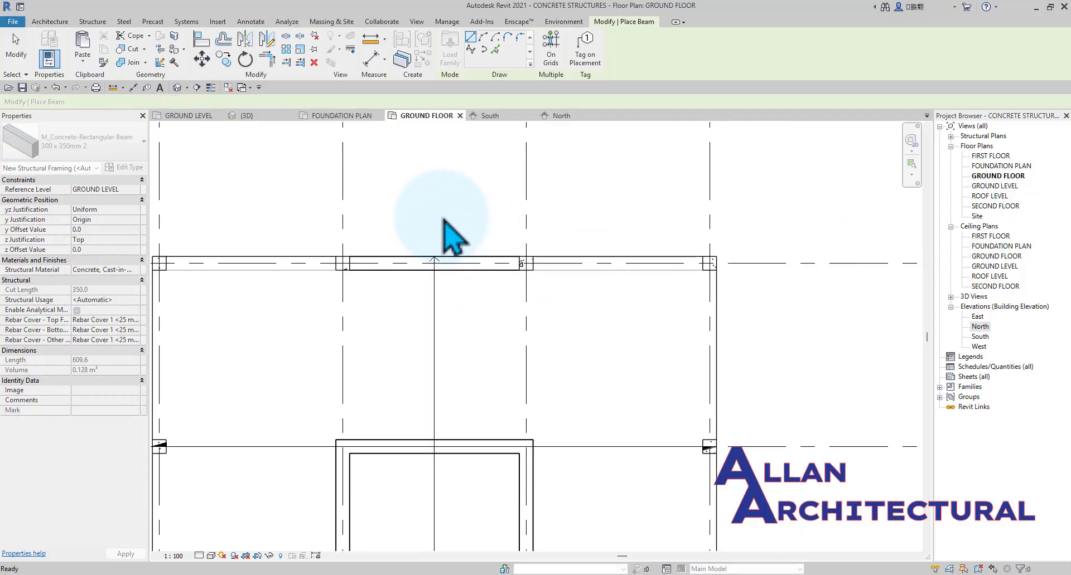
pyautogui.scroll(-1, 474, 270)
pyautogui.scroll(3, 294, 271)
pyautogui.press('Escape')
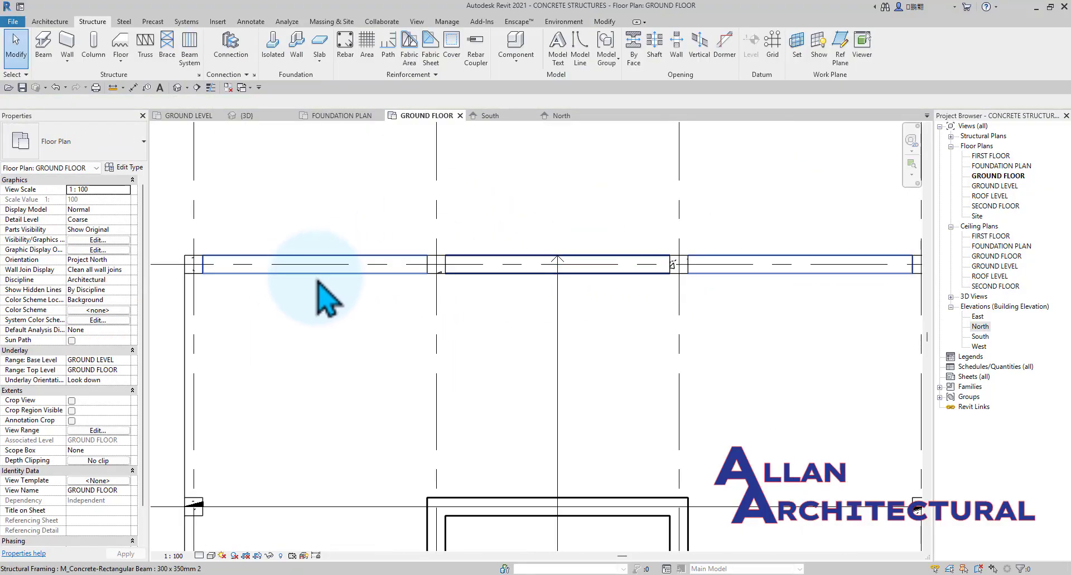
# Inspect the new beam's location around the building in the 3D view.
pyautogui.scroll(-1, 447, 201)
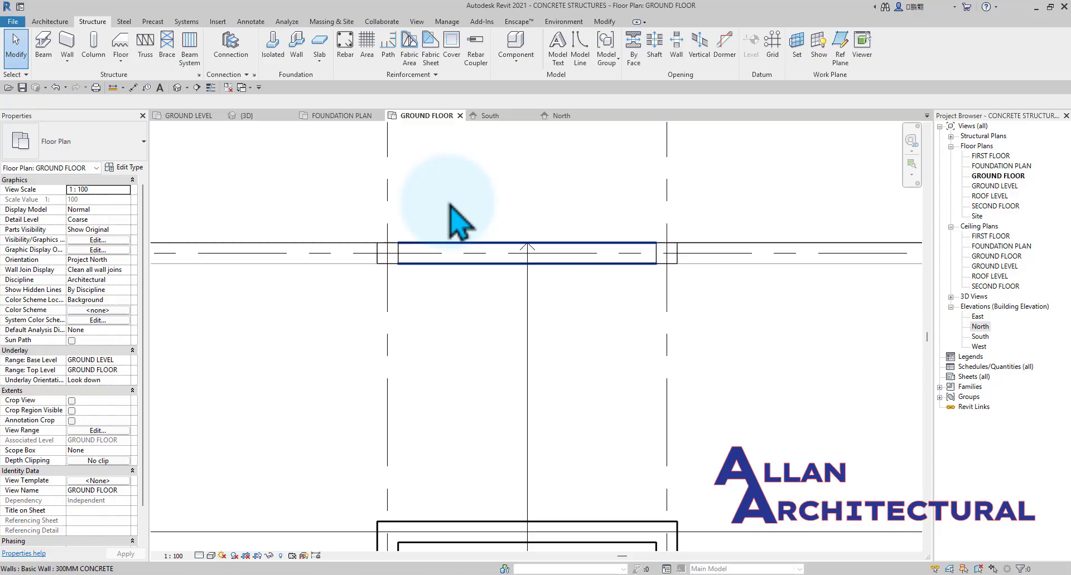
pyautogui.click(259, 118)
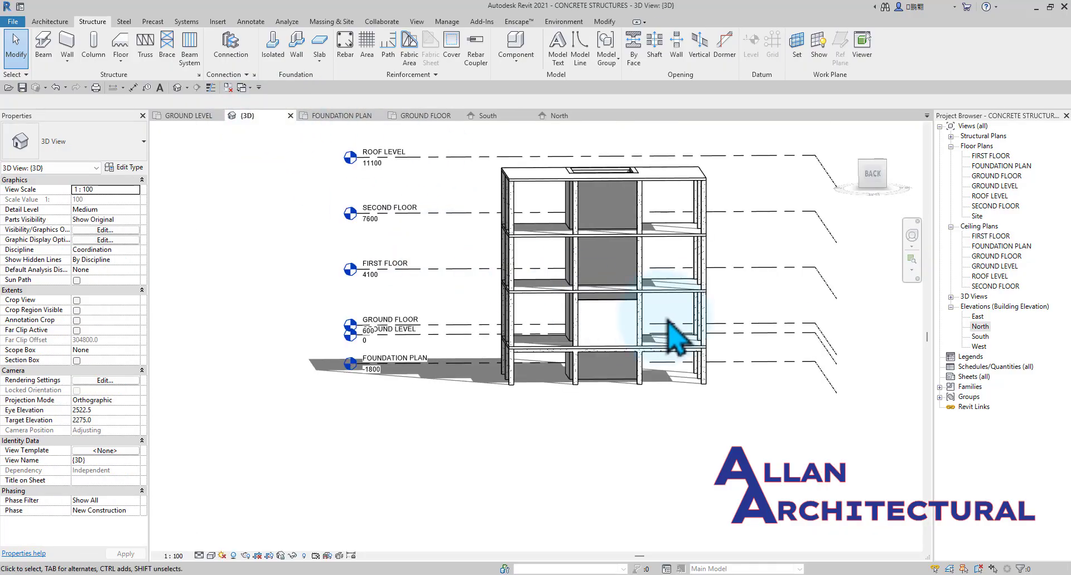
pyautogui.keyDown('shift'); pyautogui.moveTo(461, 392); pyautogui.dragTo(397, 369, button='middle'); pyautogui.keyUp('shift')
pyautogui.scroll(4, 599, 321)
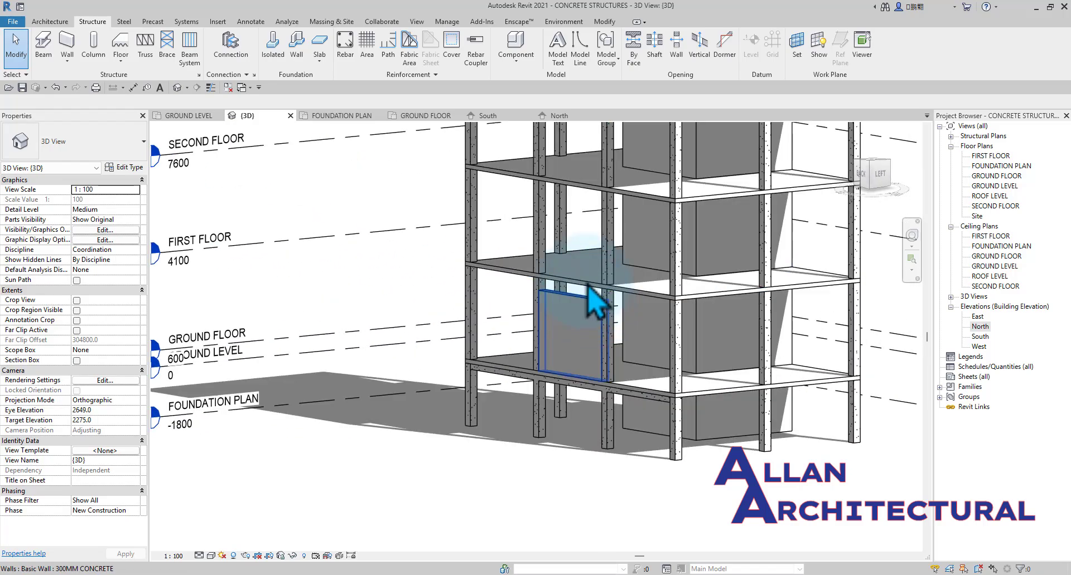
pyautogui.scroll(-5, 596, 301)
pyautogui.keyDown('shift'); pyautogui.moveTo(717, 323); pyautogui.dragTo(490, 359, button='middle'); pyautogui.keyUp('shift')
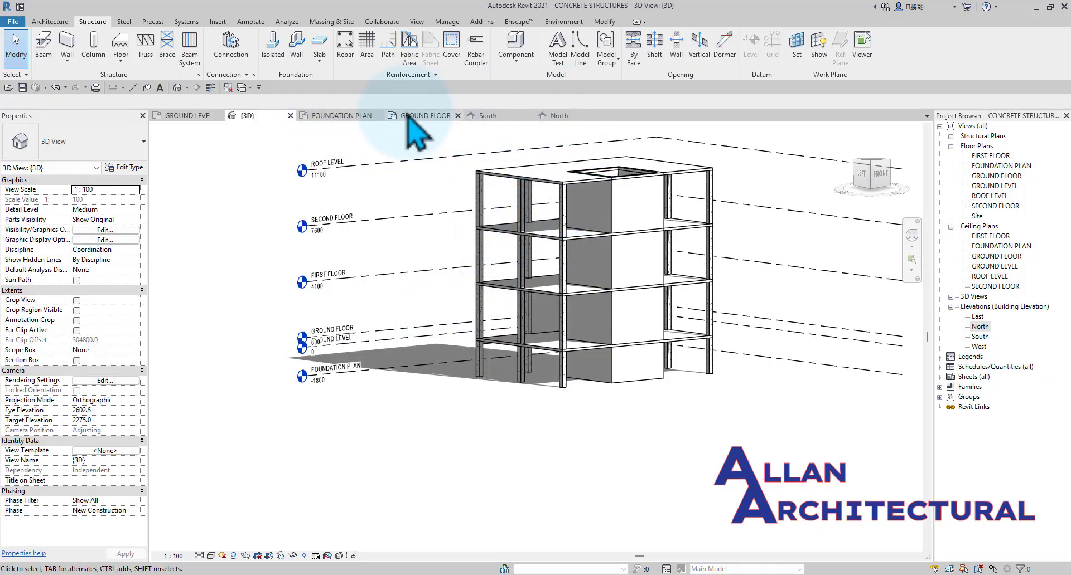
# Select the new beam in the GROUND FLOOR plan and review its properties.
pyautogui.click(425, 115)
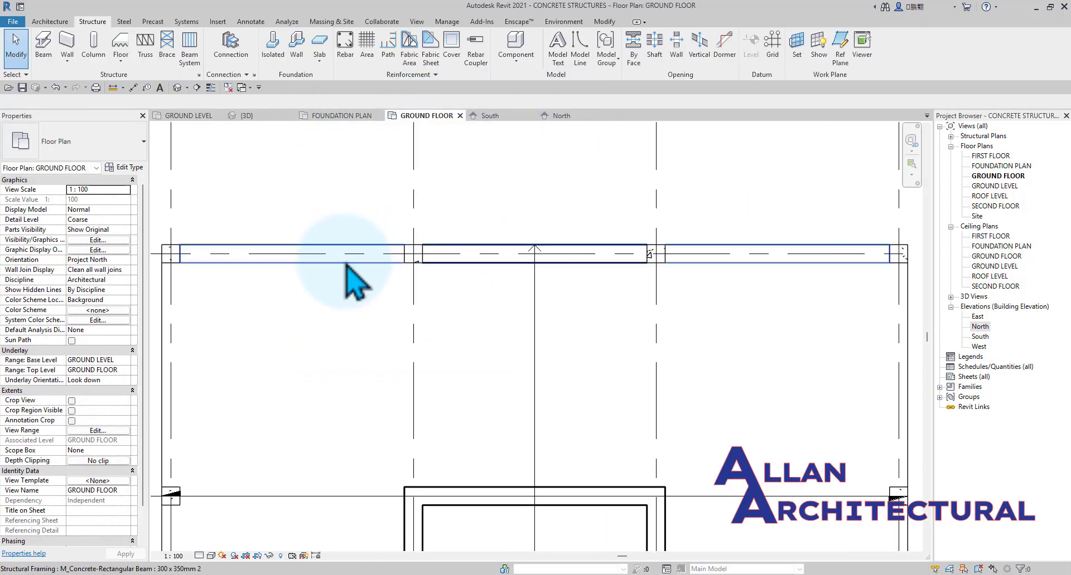
pyautogui.click(346, 284)
pyautogui.scroll(-3, 299, 275)
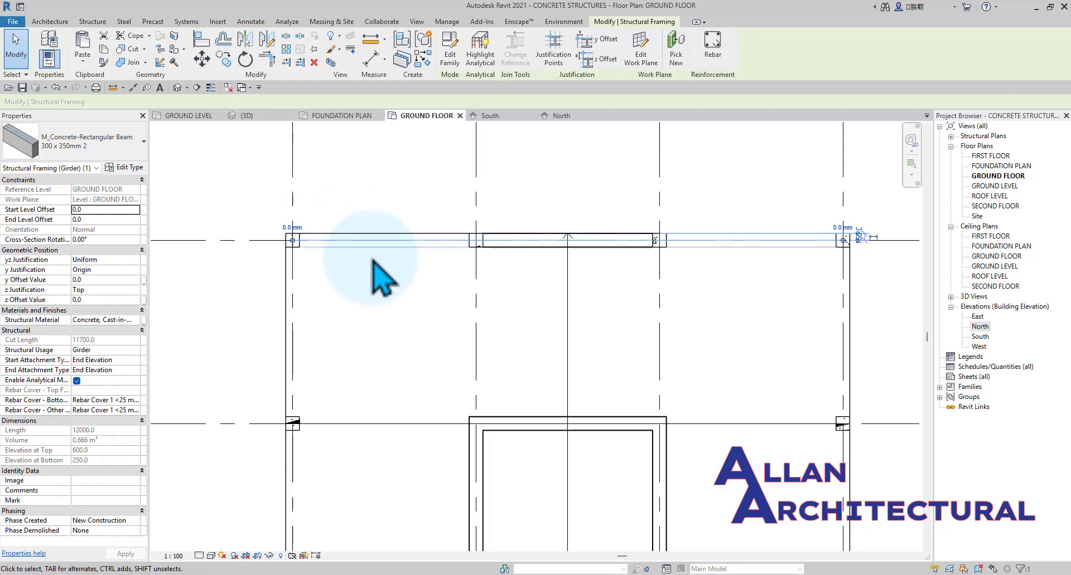
pyautogui.click(354, 254)
pyautogui.scroll(1, 354, 254)
pyautogui.click(355, 250)
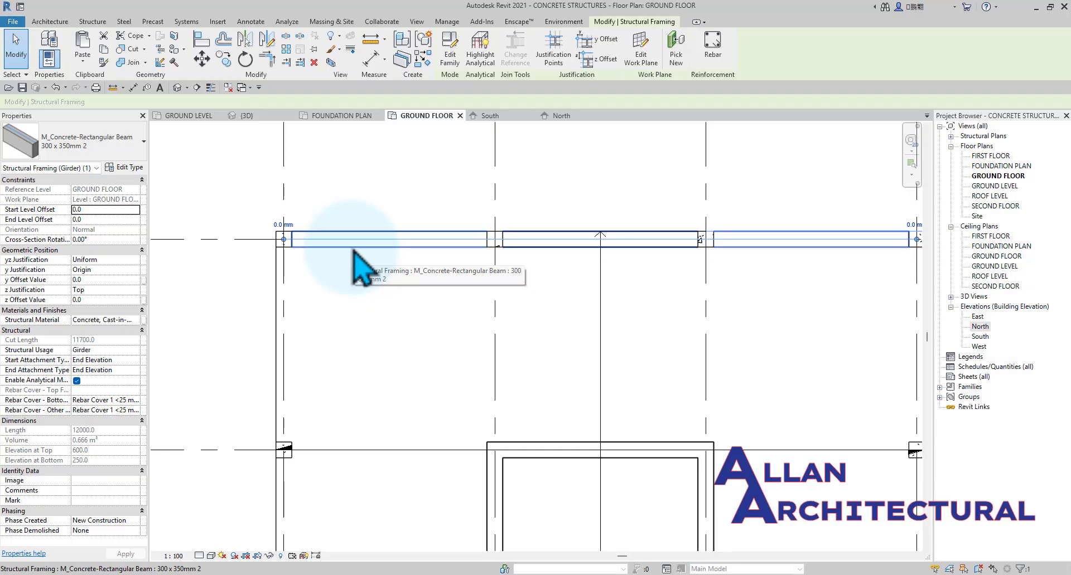
# Set the GROUND FLOOR plan to Hidden Line style and Fine detail level, saving the project when reminded.
pyautogui.click(211, 556)
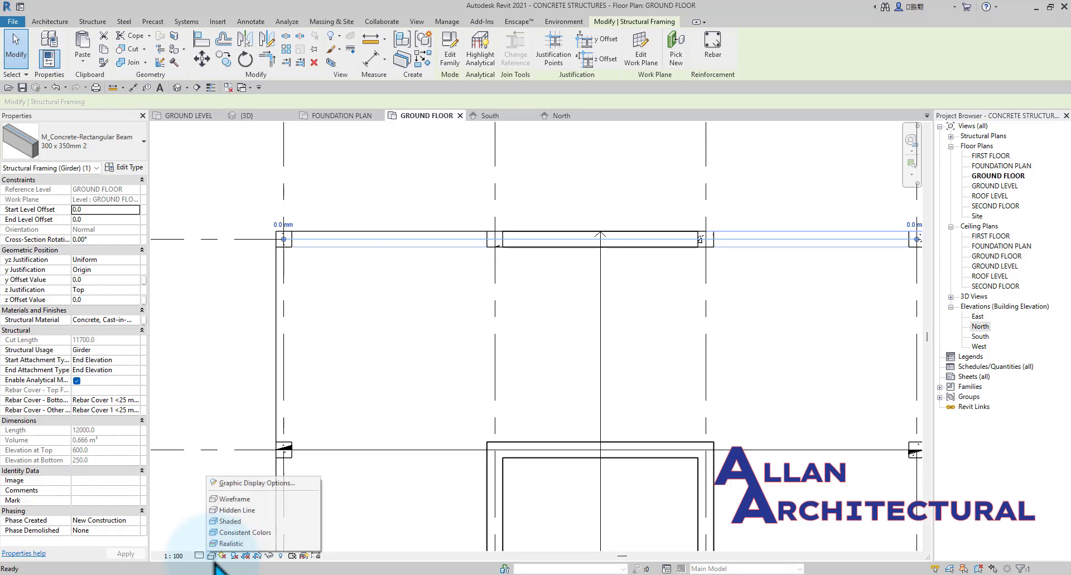
pyautogui.click(255, 512)
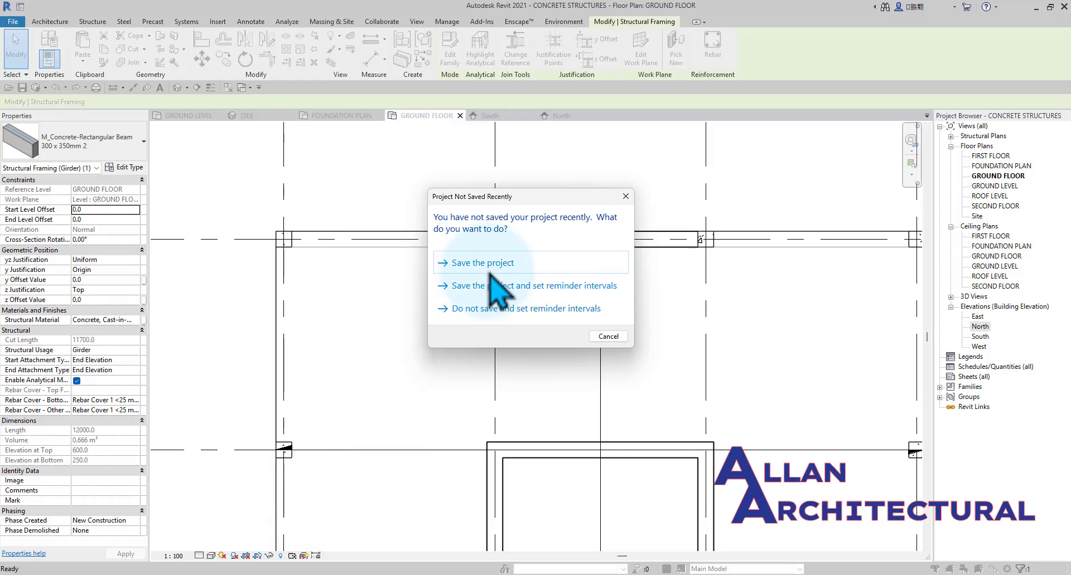
pyautogui.click(493, 265)
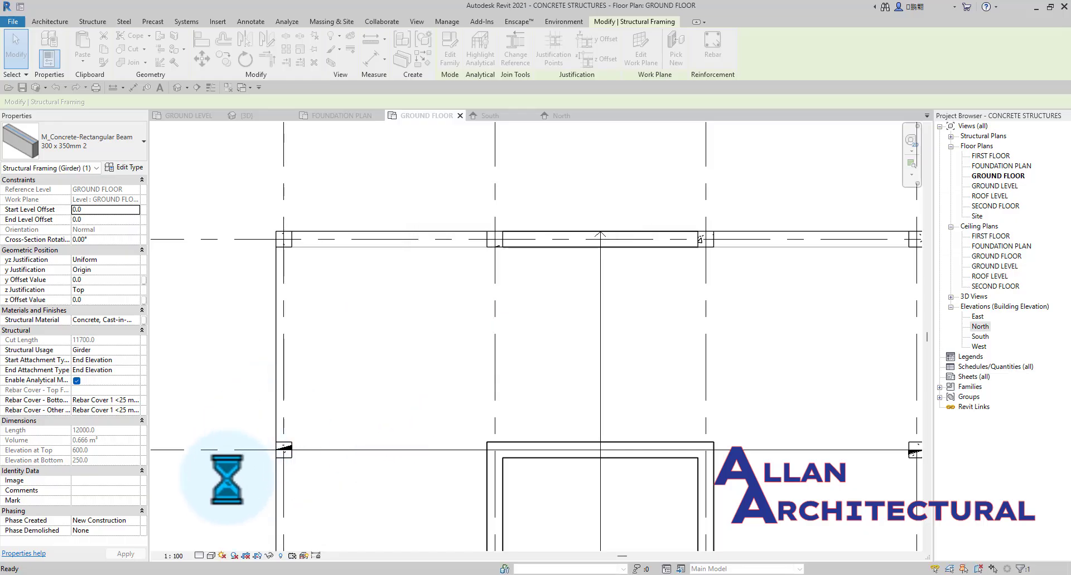
pyautogui.click(199, 556)
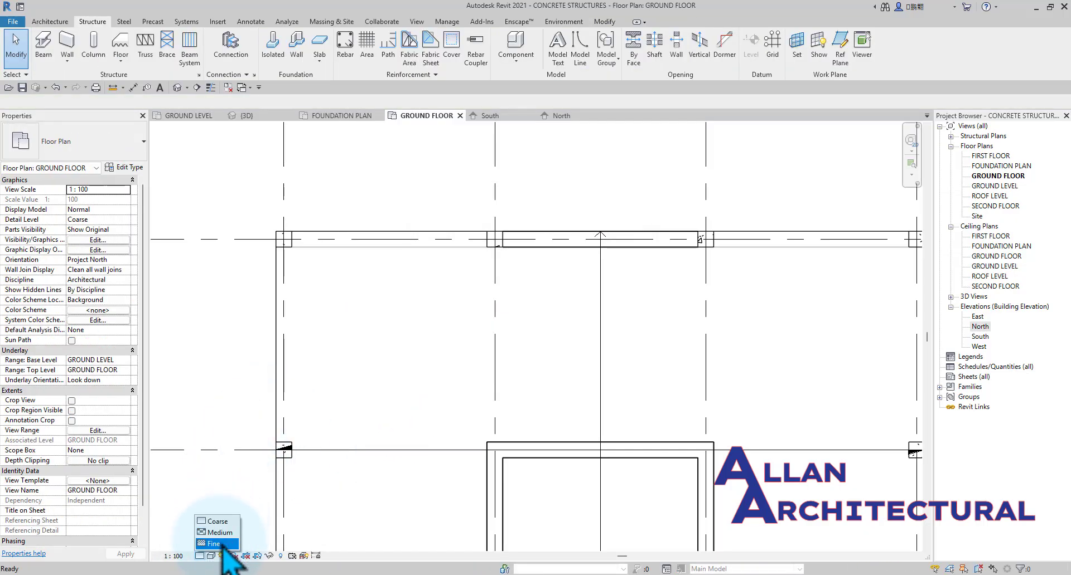
pyautogui.click(218, 545)
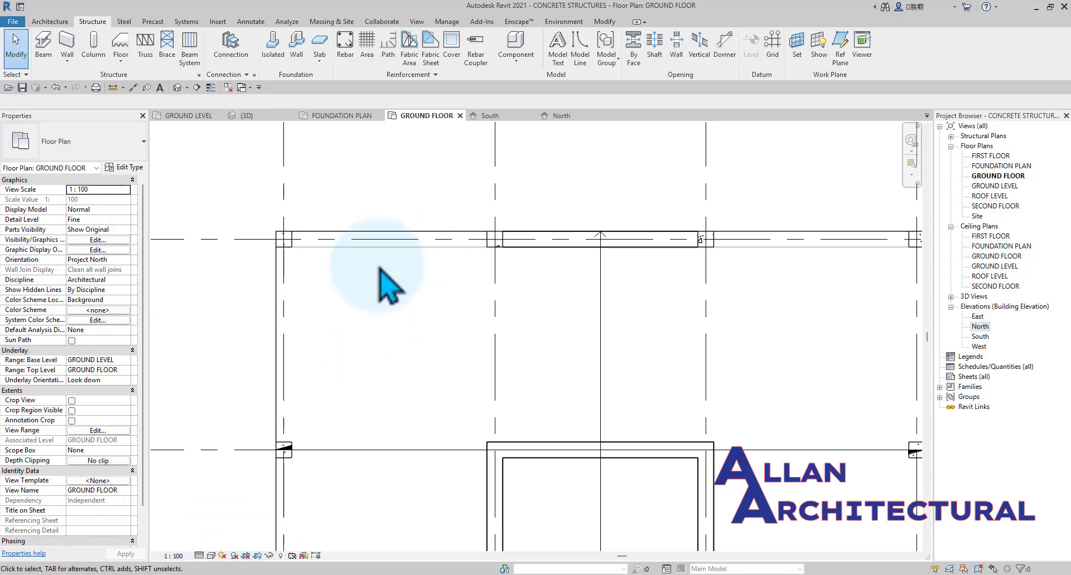
# Set the detail level of the 3D view to Fine.
pyautogui.click(246, 116)
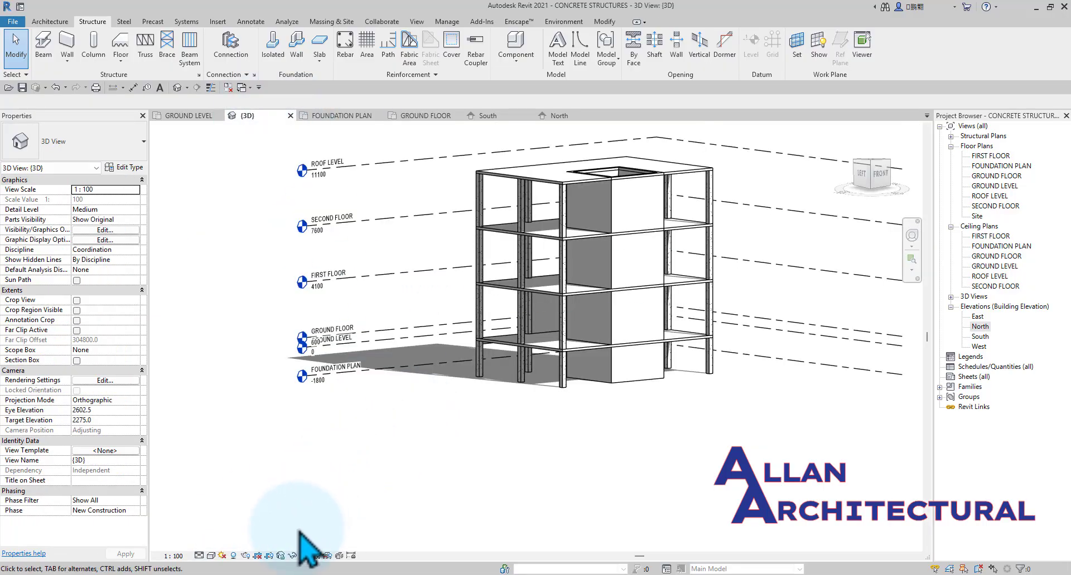
pyautogui.click(212, 544)
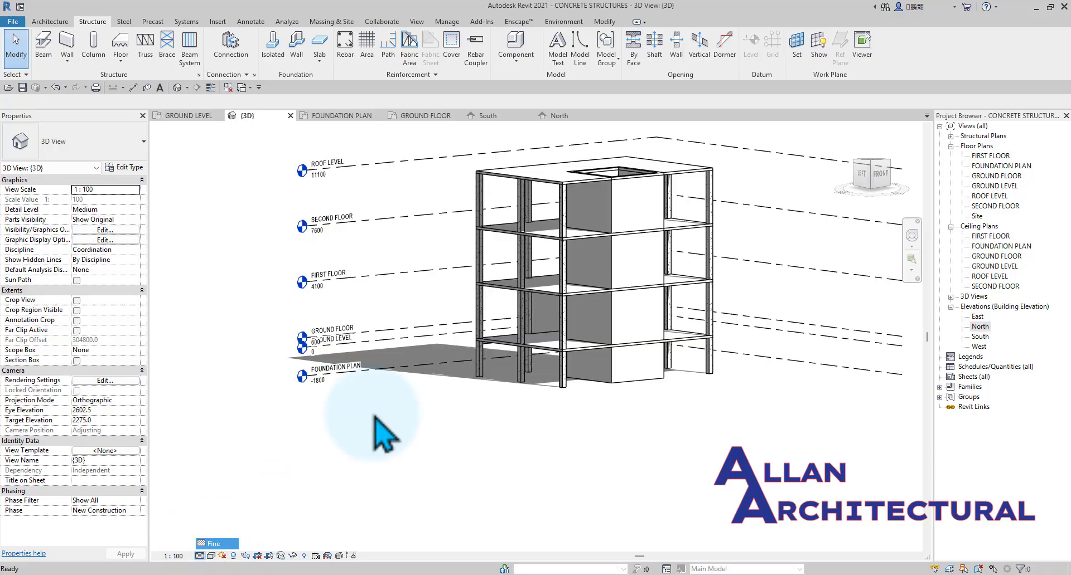
pyautogui.keyDown('shift'); pyautogui.moveTo(472, 301); pyautogui.dragTo(865, 327, button='middle'); pyautogui.keyUp('shift')
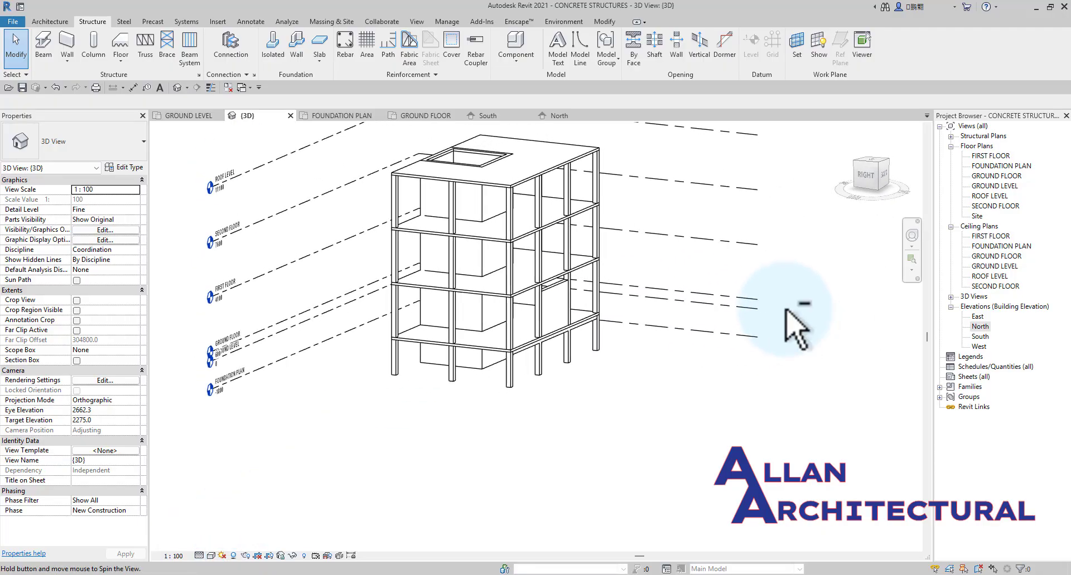
# Select the ground floor beam in 3D and examine how it sits below the slab and between the columns.
pyautogui.scroll(5, 521, 382)
pyautogui.click(503, 347)
pyautogui.keyDown('shift'); pyautogui.moveTo(503, 347); pyautogui.dragTo(458, 310, button='middle'); pyautogui.keyUp('shift')
pyautogui.scroll(3, 440, 340)
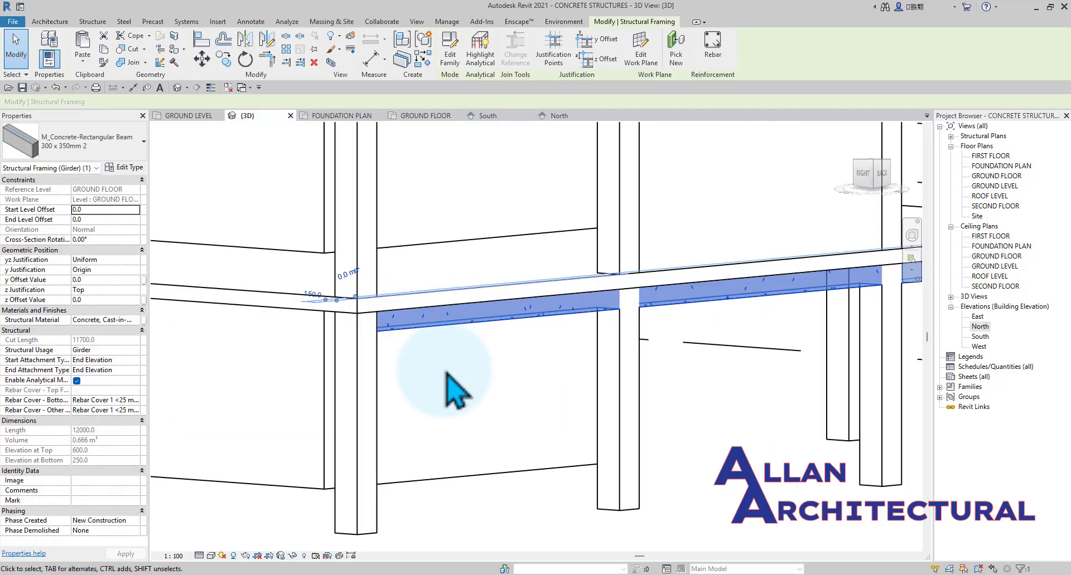
pyautogui.press('Escape')
pyautogui.keyDown('shift'); pyautogui.moveTo(438, 382); pyautogui.dragTo(554, 306, button='middle'); pyautogui.keyUp('shift')
pyautogui.click(457, 356)
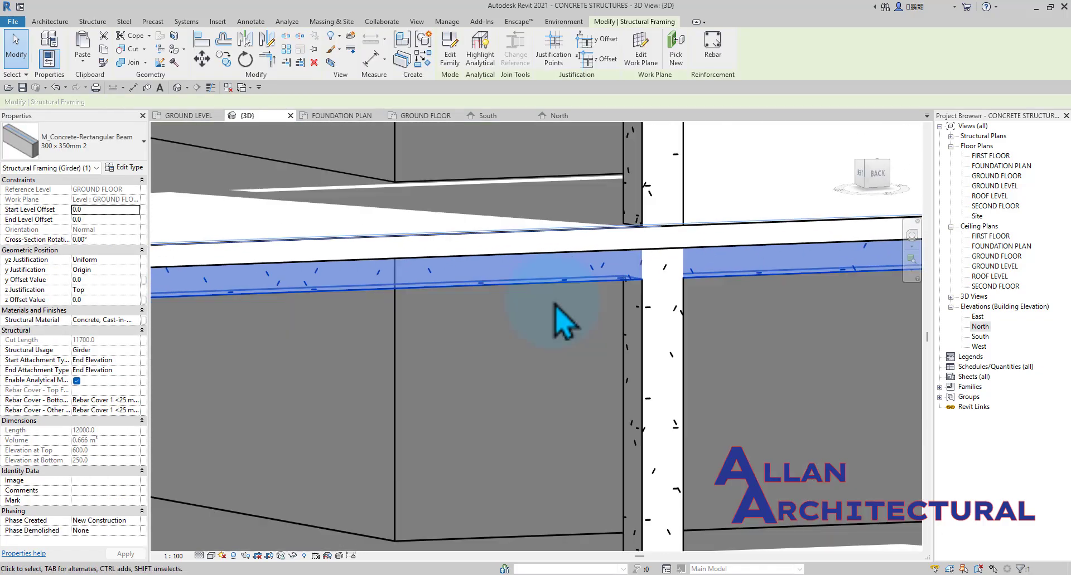
pyautogui.scroll(-4, 598, 271)
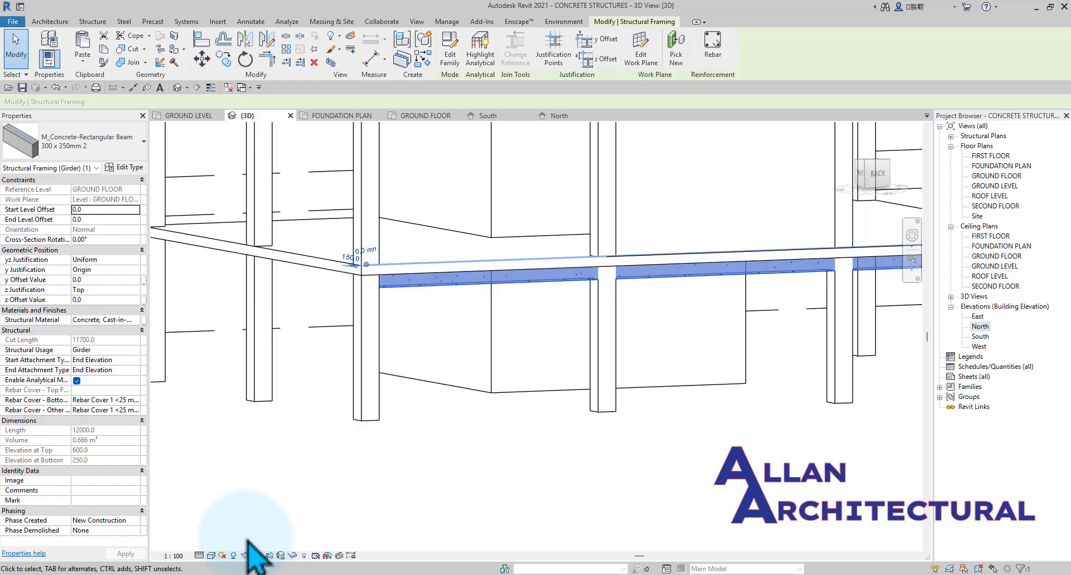
# Examine the beam's junctions with the columns in Wireframe style, and return the 3D view to Hidden Line.
pyautogui.click(211, 556)
pyautogui.click(237, 510)
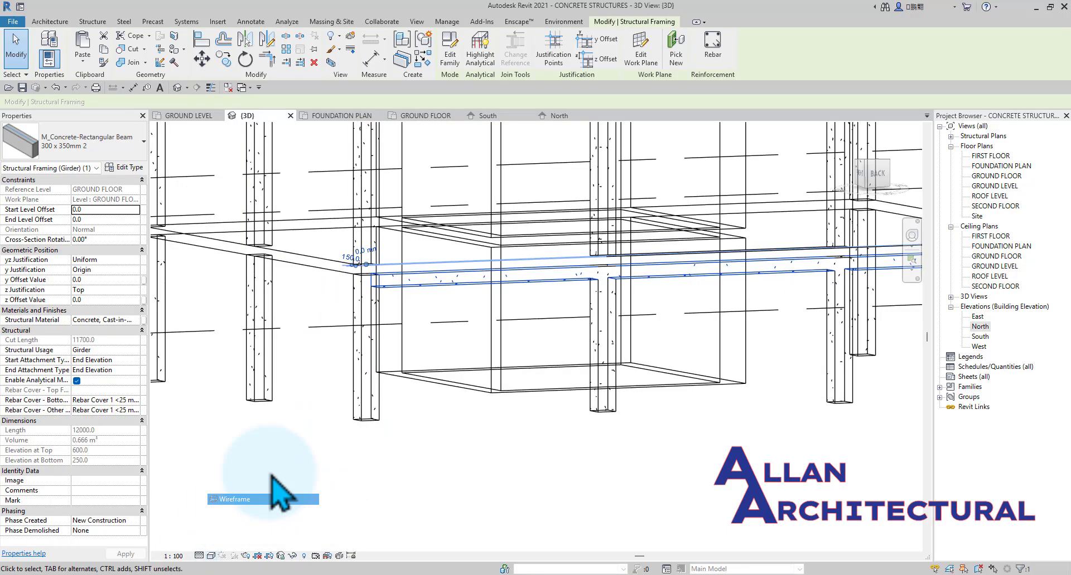
pyautogui.scroll(5, 350, 291)
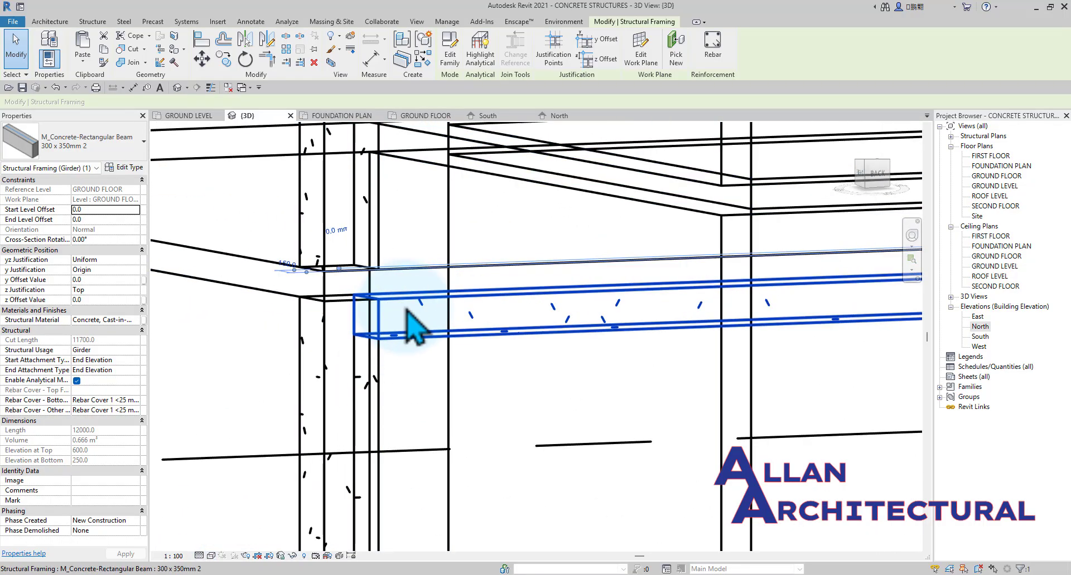
pyautogui.scroll(-5, 354, 339)
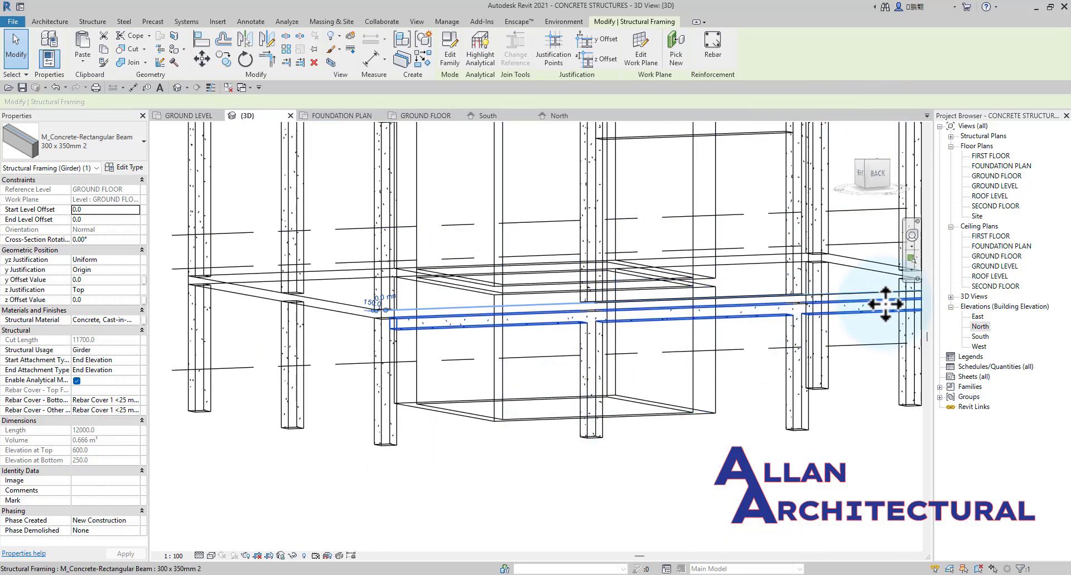
pyautogui.scroll(5, 885, 303)
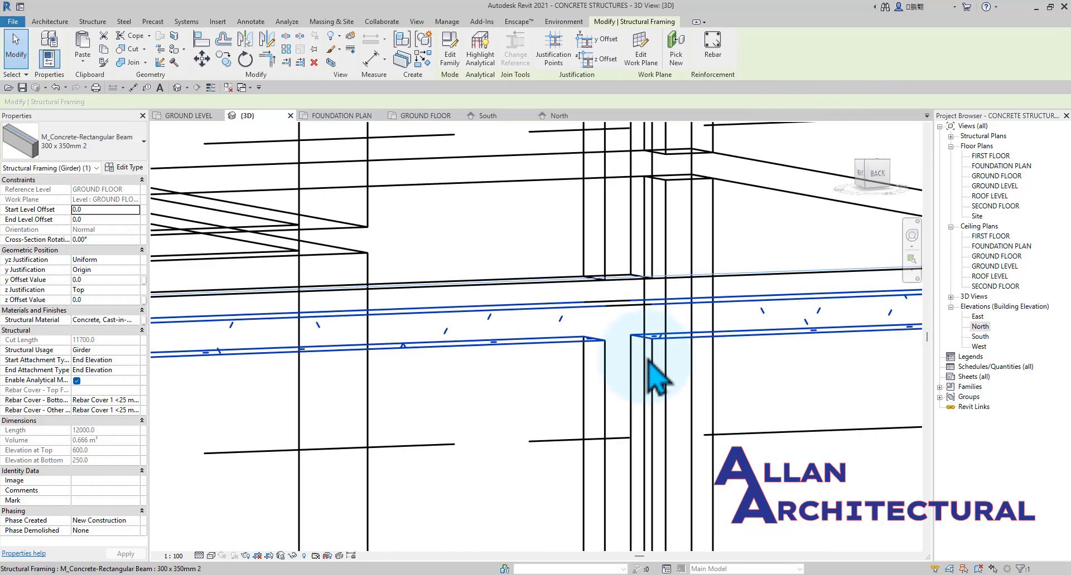
pyautogui.click(212, 556)
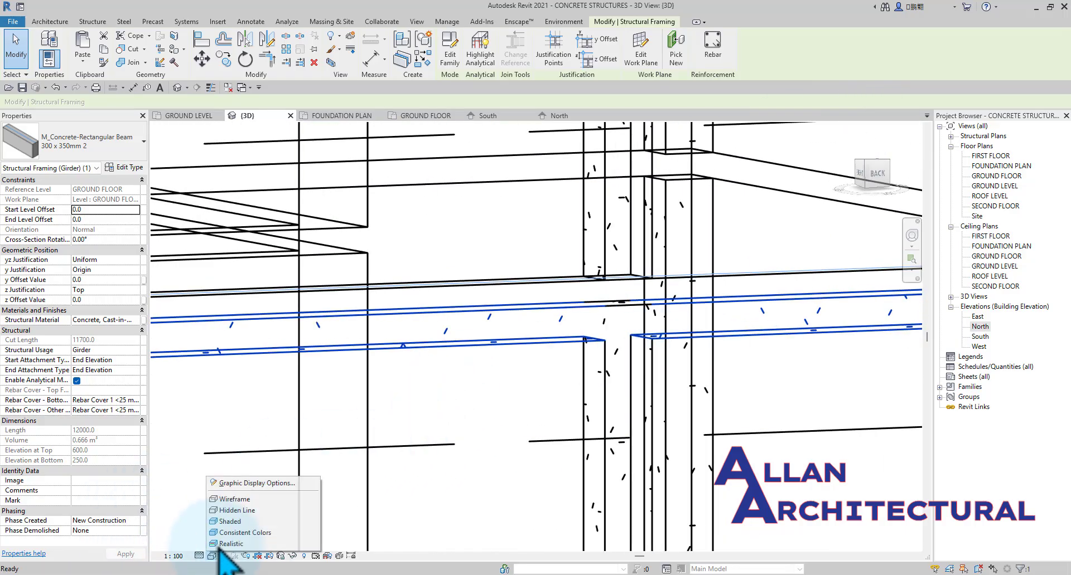
pyautogui.click(234, 510)
pyautogui.scroll(-5, 424, 277)
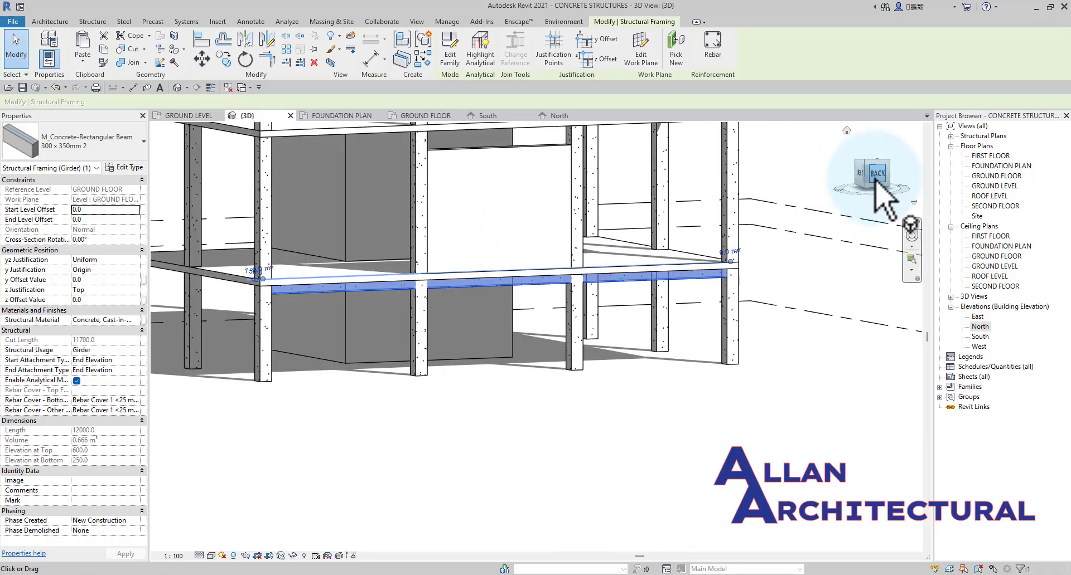
# Examine the beam and slab from the back of the model and in the North elevation.
pyautogui.click(875, 177)
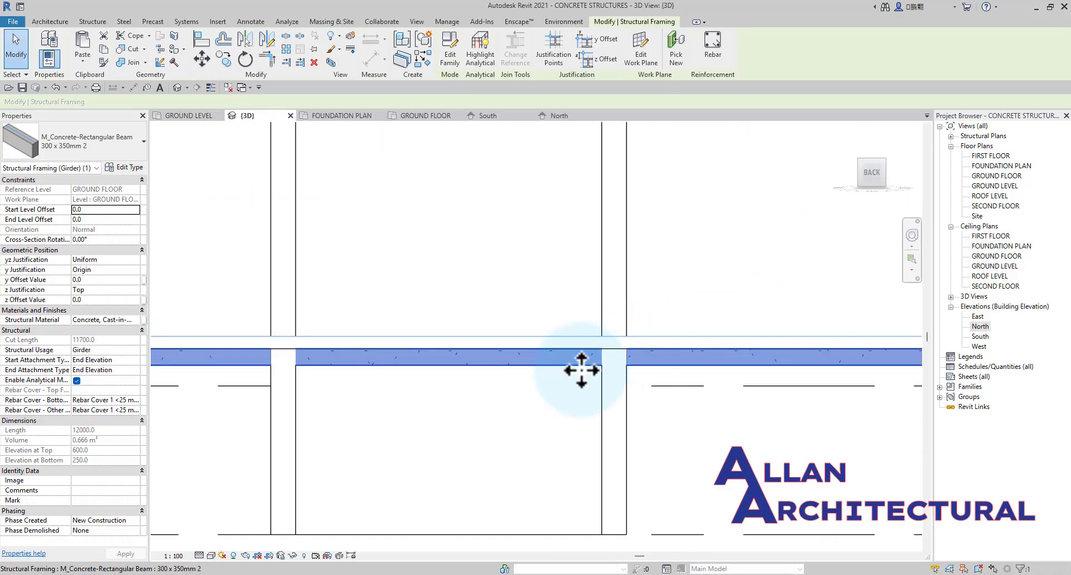
pyautogui.scroll(3, 376, 365)
pyautogui.click(338, 433)
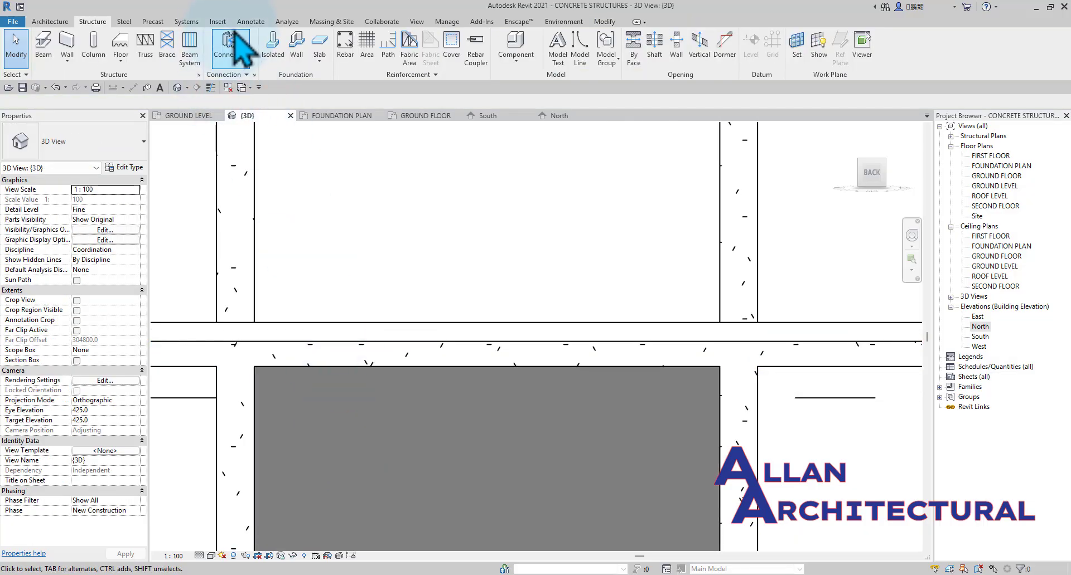
pyautogui.scroll(-5, 537, 239)
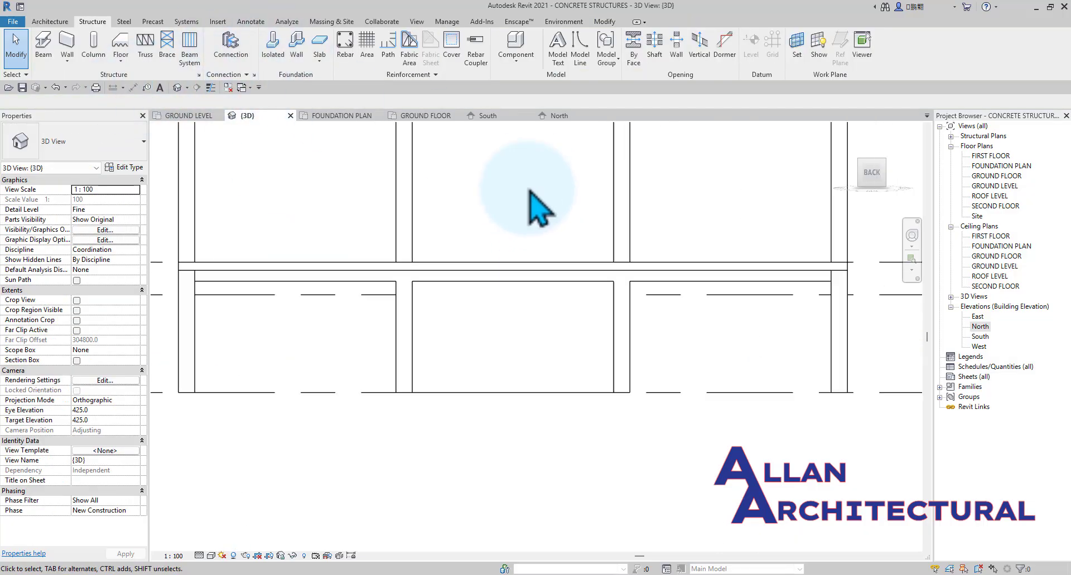
pyautogui.click(561, 116)
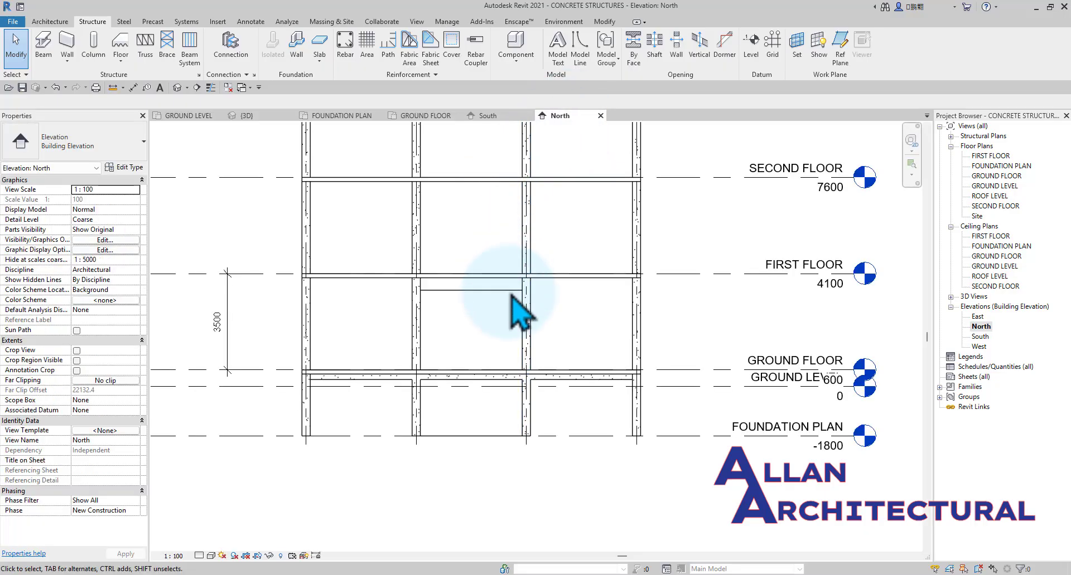
# Dimension the ground floor beam's depth below the slab and its full depth including the slab in the North elevation.
pyautogui.scroll(4, 480, 390)
pyautogui.scroll(1, 480, 385)
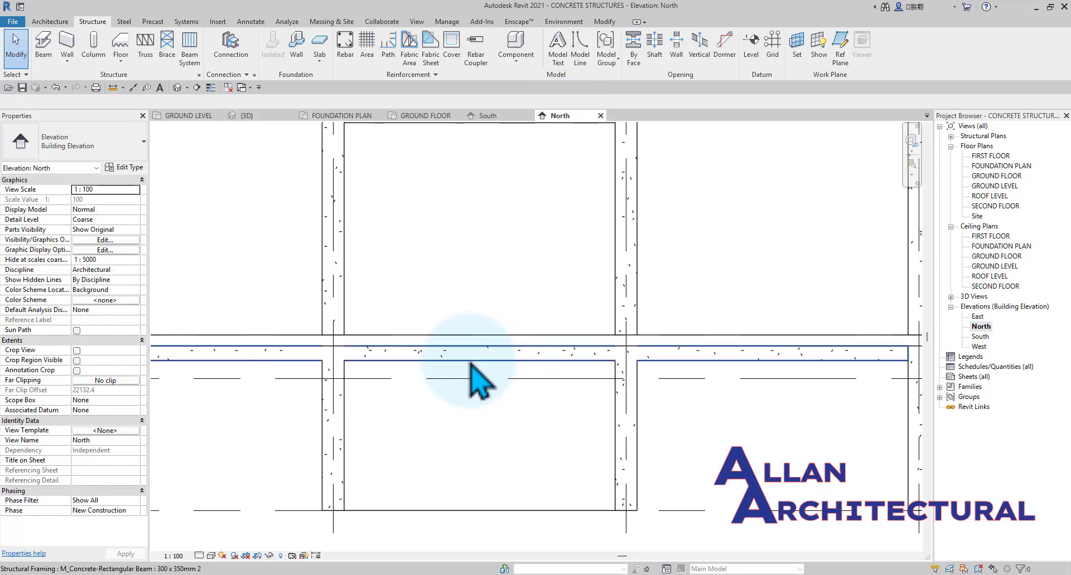
pyautogui.click(471, 363)
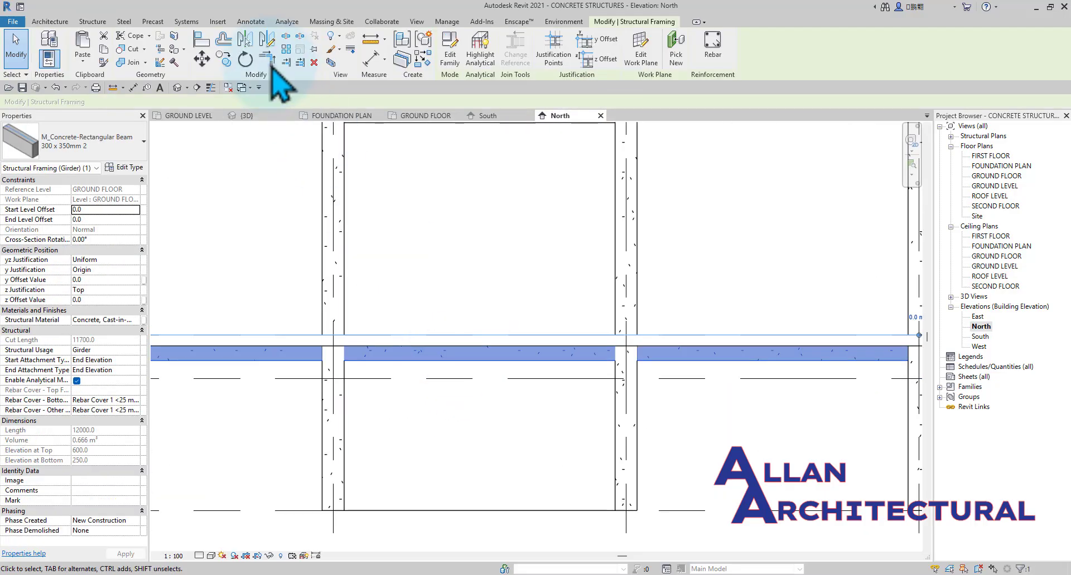
pyautogui.click(134, 88)
pyautogui.scroll(3, 474, 377)
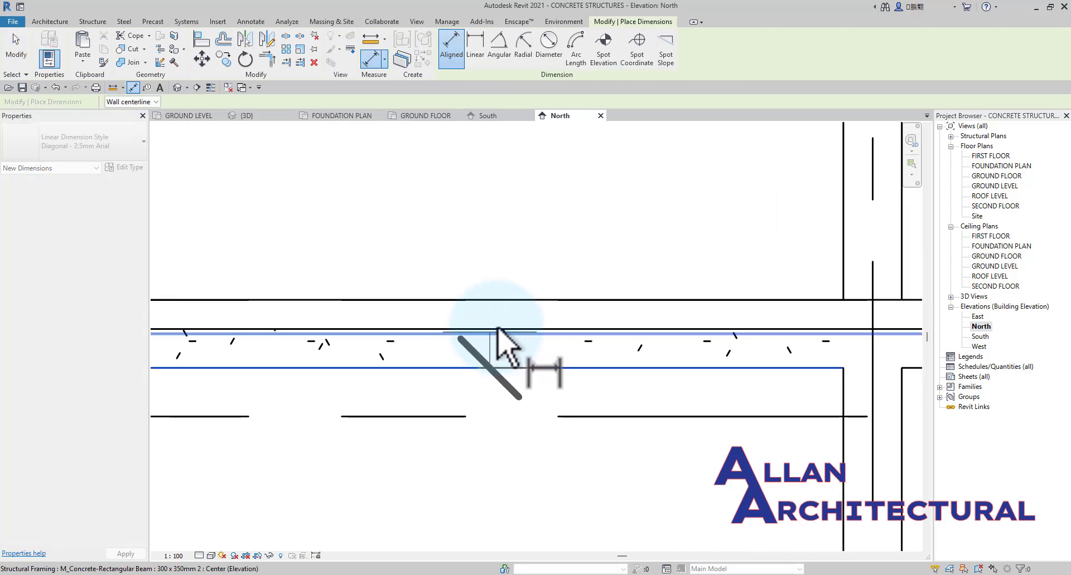
pyautogui.click(498, 330)
pyautogui.click(441, 234)
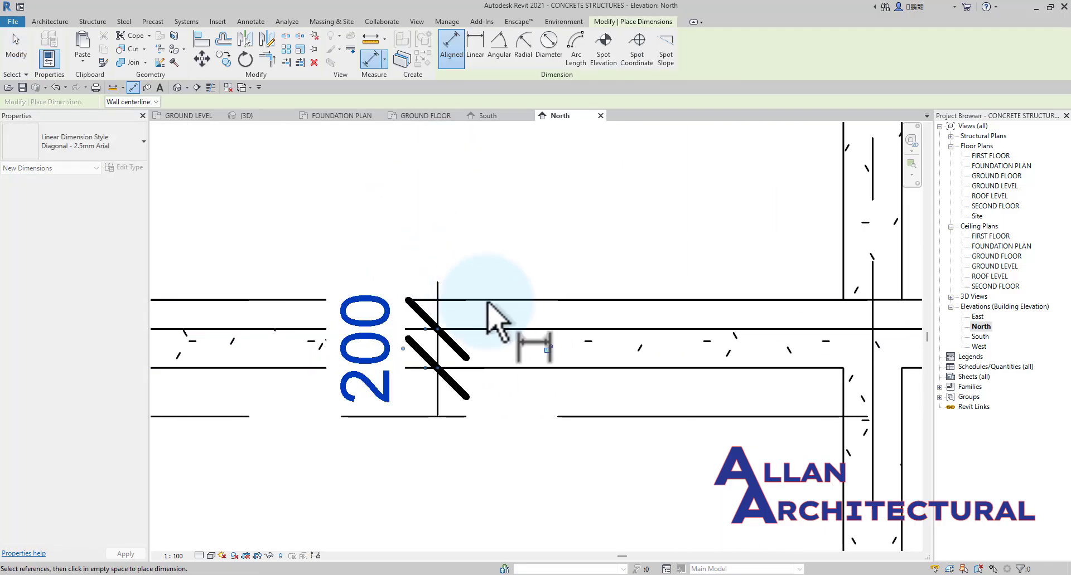
pyautogui.scroll(-2, 489, 307)
pyautogui.scroll(1, 557, 360)
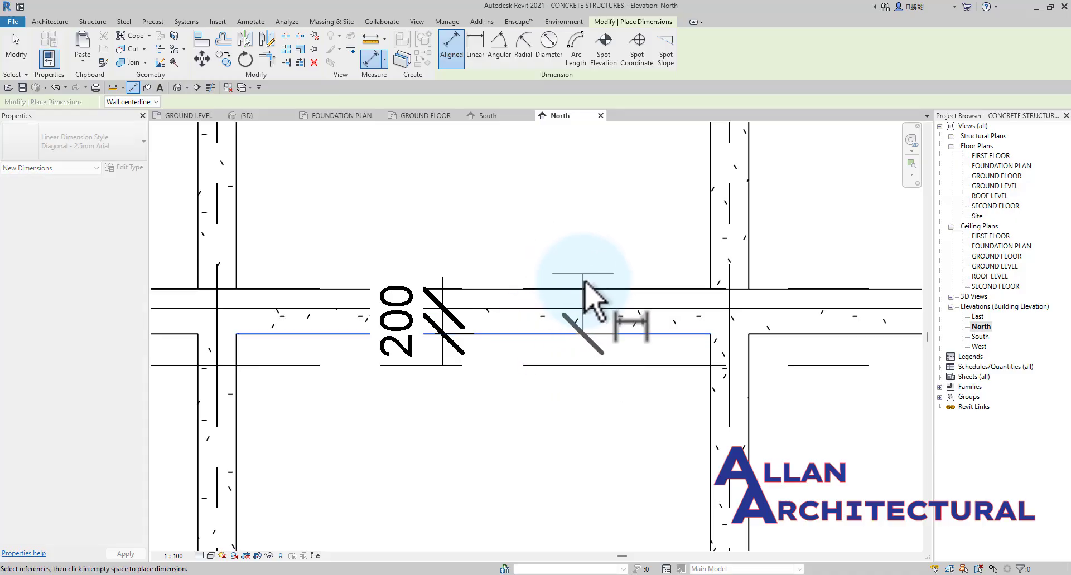
pyautogui.click(583, 289)
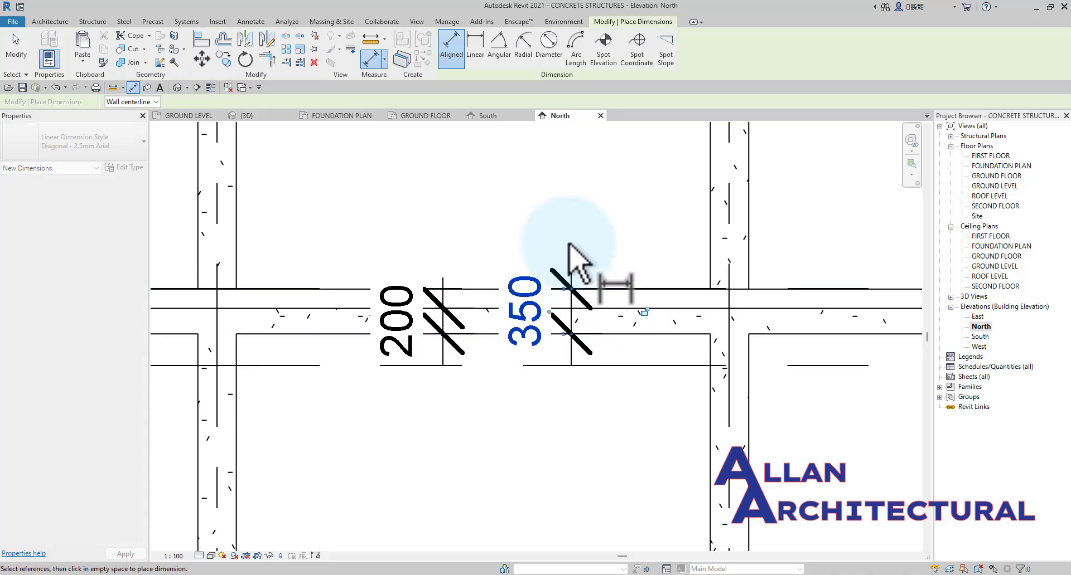
pyautogui.click(569, 245)
pyautogui.scroll(-1, 552, 274)
# Delete both check dimensions from the ground floor beam in the North elevation.
pyautogui.press('Escape')
pyautogui.press('Escape')
pyautogui.click(573, 258)
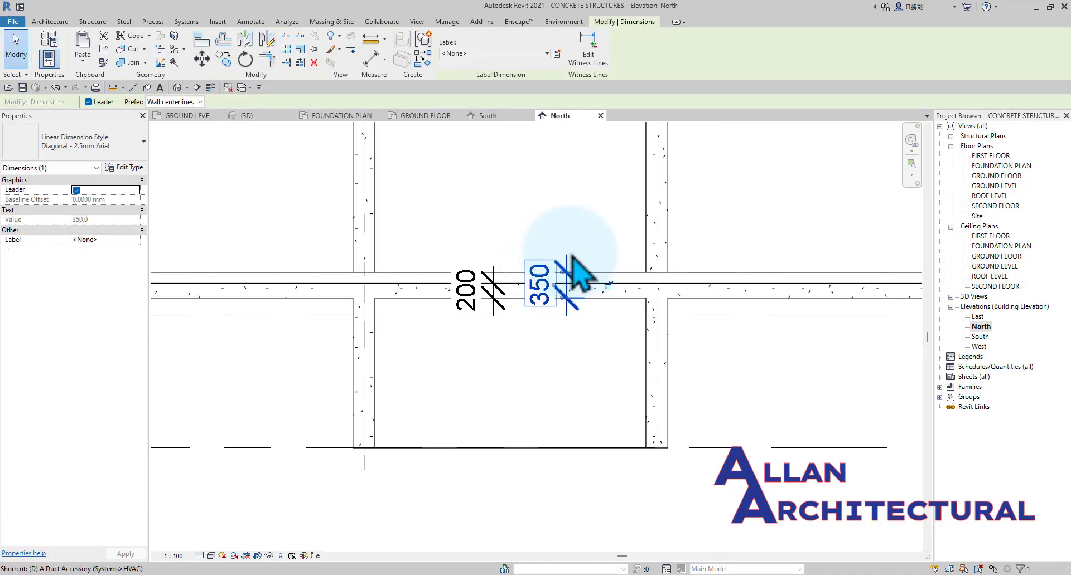
pyautogui.press('Delete')
pyautogui.scroll(2, 477, 287)
pyautogui.click(471, 287)
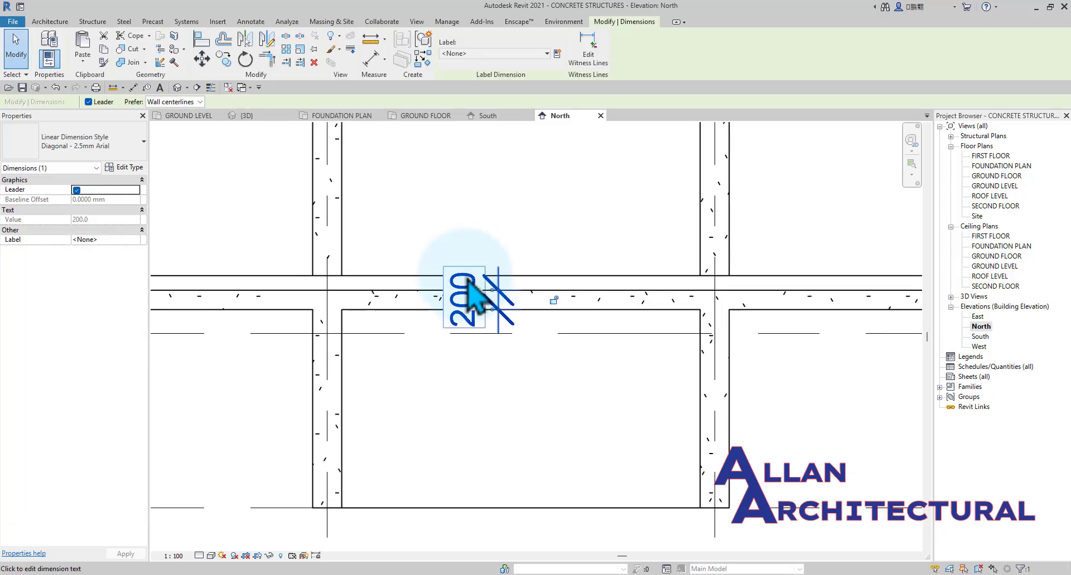
pyautogui.press('Delete')
pyautogui.scroll(-4, 467, 279)
# Set the ground floor beam's start and end level offsets to -150 mm.
pyautogui.moveTo(431, 294); pyautogui.dragTo(640, 301, button='middle')
pyautogui.scroll(3, 416, 296)
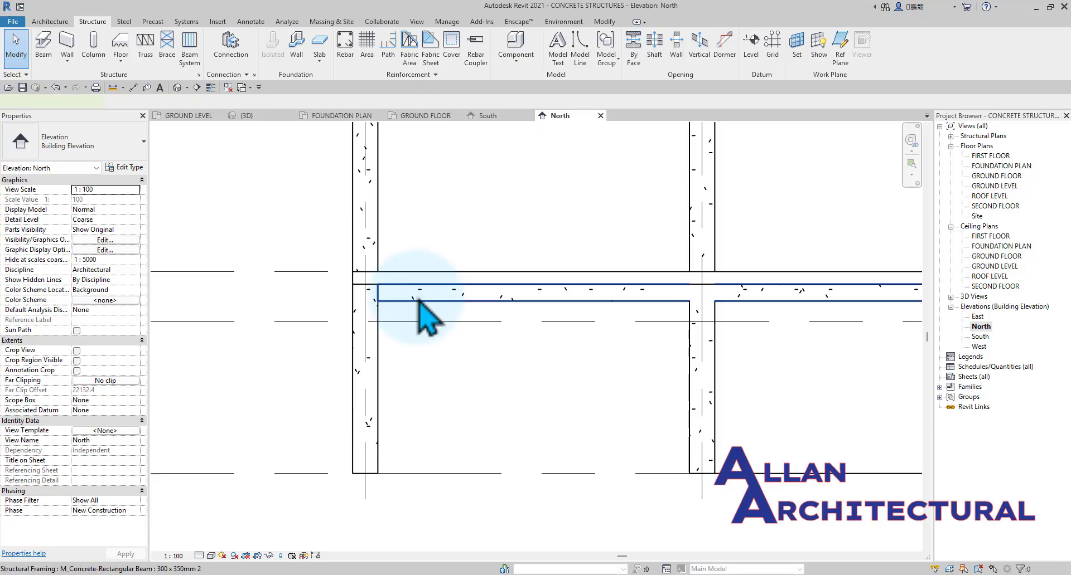
pyautogui.click(418, 295)
pyautogui.press('Escape')
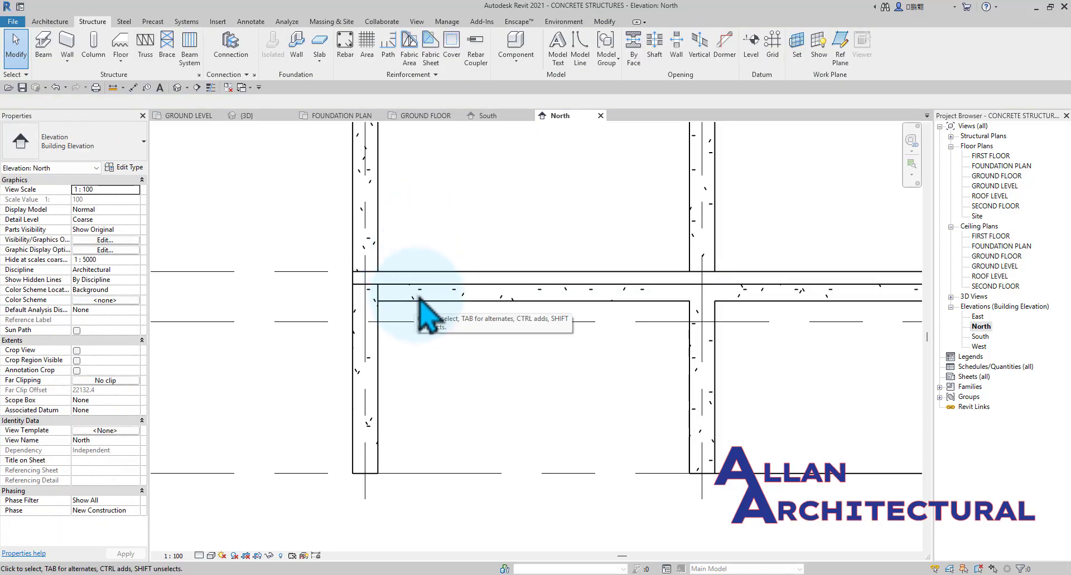
pyautogui.click(413, 299)
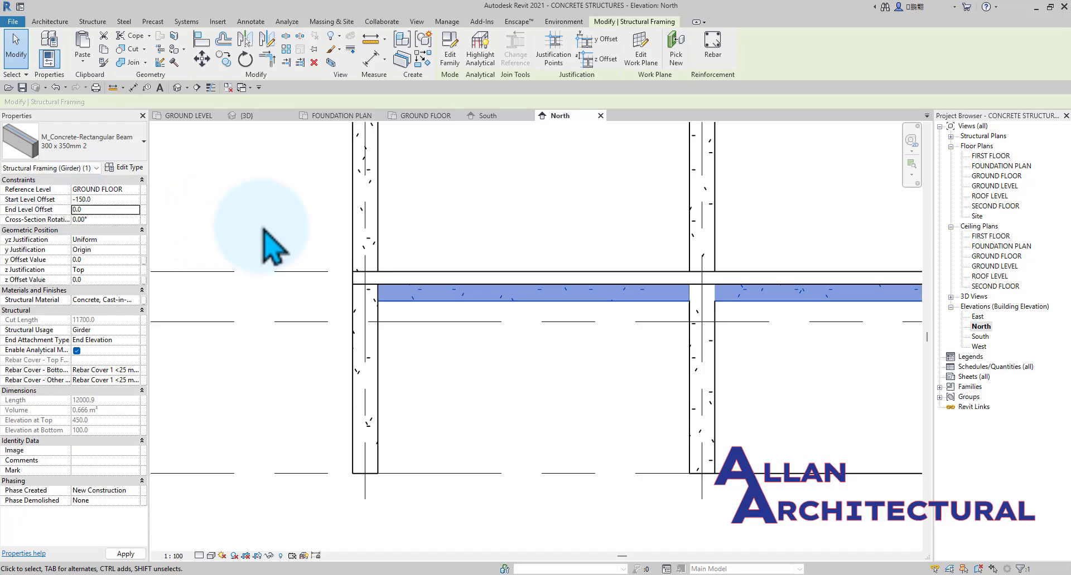
pyautogui.scroll(-3, 334, 248)
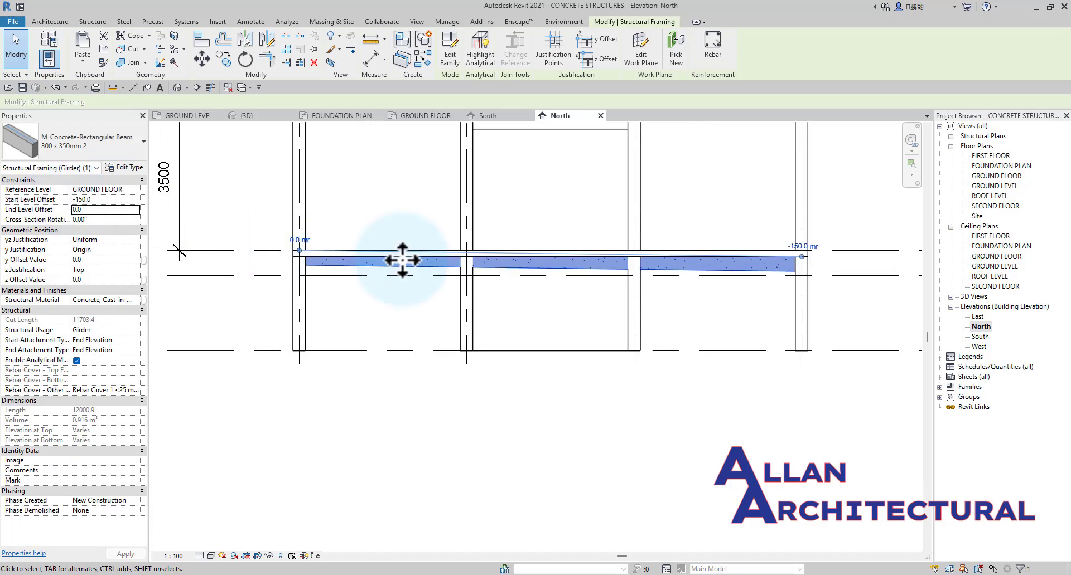
pyautogui.scroll(3, 809, 267)
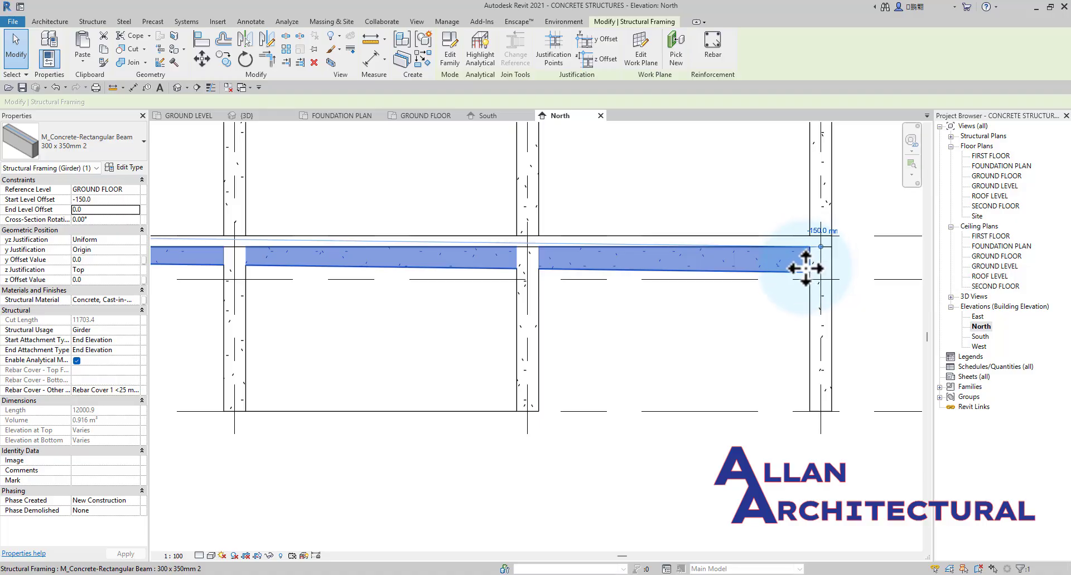
pyautogui.scroll(-2, 805, 269)
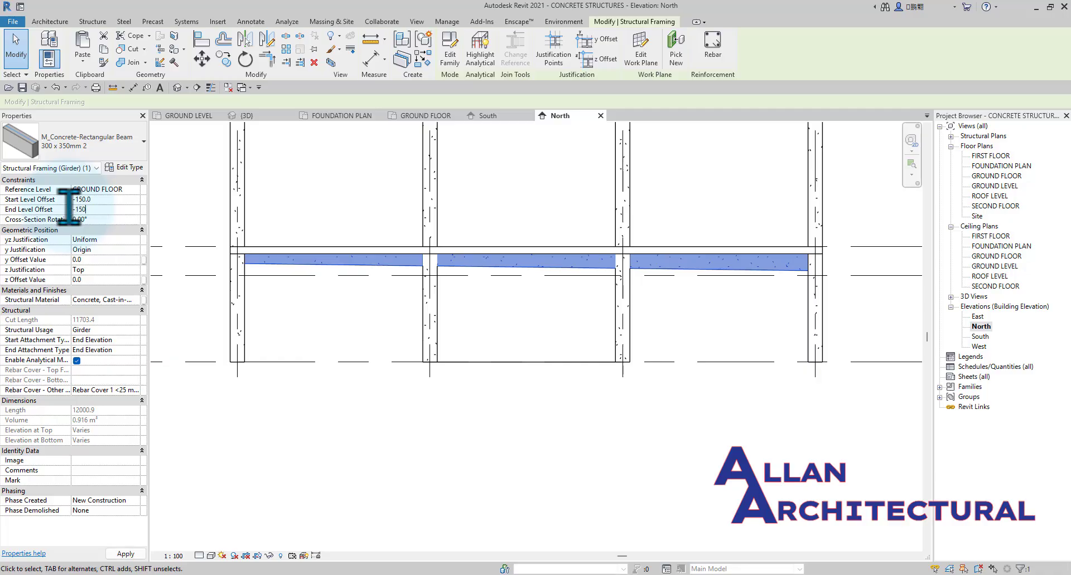
pyautogui.scroll(2, 223, 312)
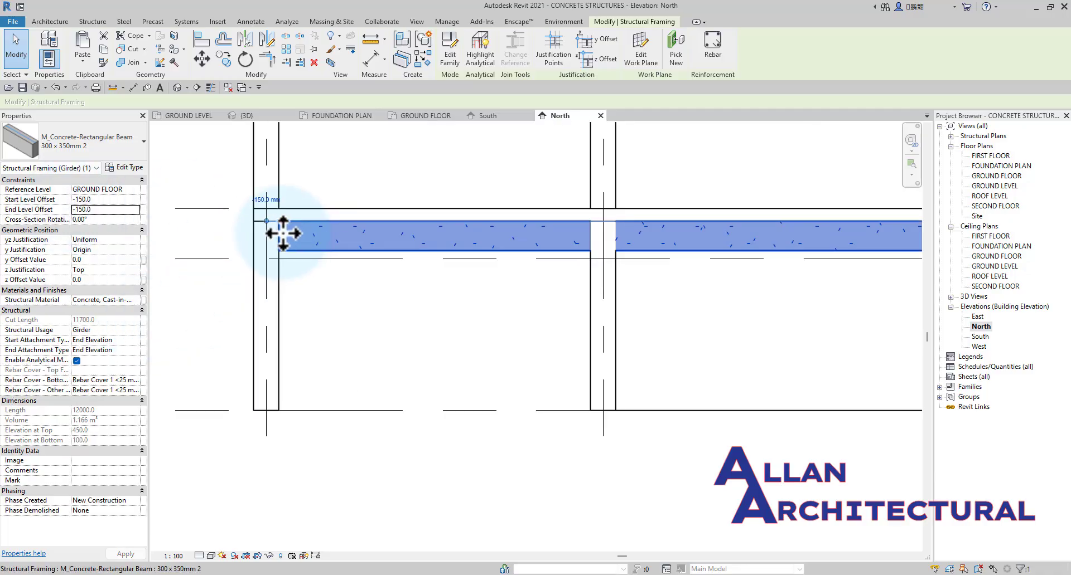
pyautogui.click(376, 179)
pyautogui.scroll(-2, 575, 271)
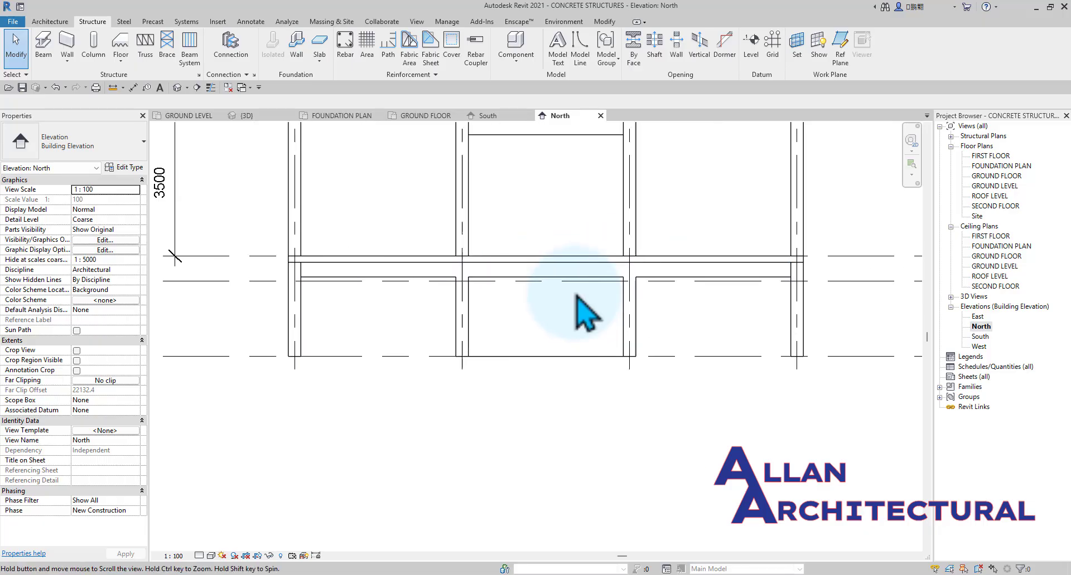
# Examine the lowered ground floor beam beneath the slab in the North elevation and from the back of the 3D model.
pyautogui.scroll(-1, 575, 296)
pyautogui.moveTo(495, 314); pyautogui.dragTo(507, 381, button='middle')
pyautogui.scroll(-1, 422, 239)
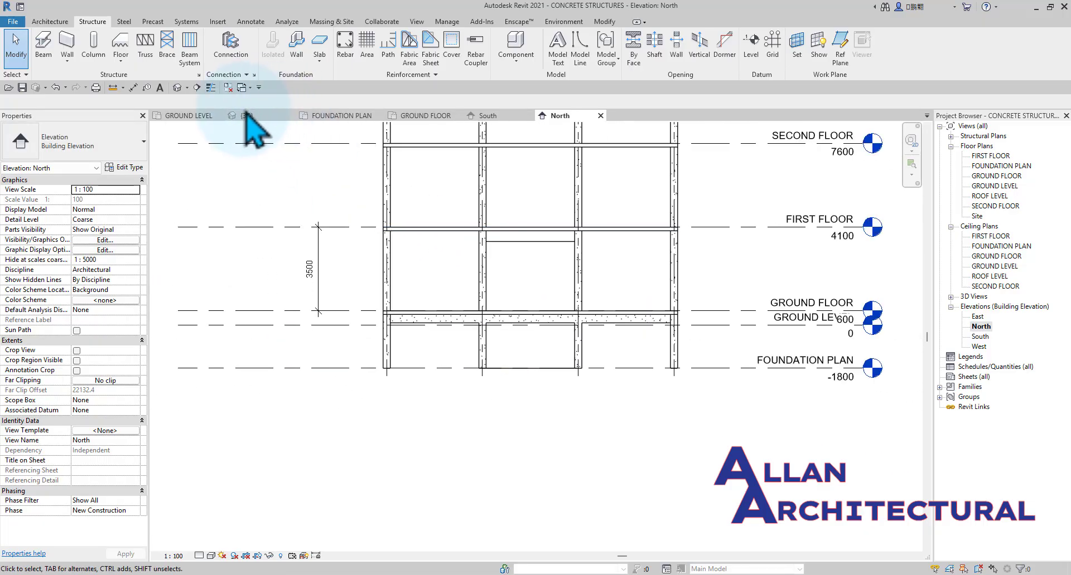
pyautogui.click(246, 114)
pyautogui.keyDown('shift'); pyautogui.moveTo(442, 210); pyautogui.dragTo(605, 347, button='middle'); pyautogui.keyUp('shift')
pyautogui.scroll(3, 506, 270)
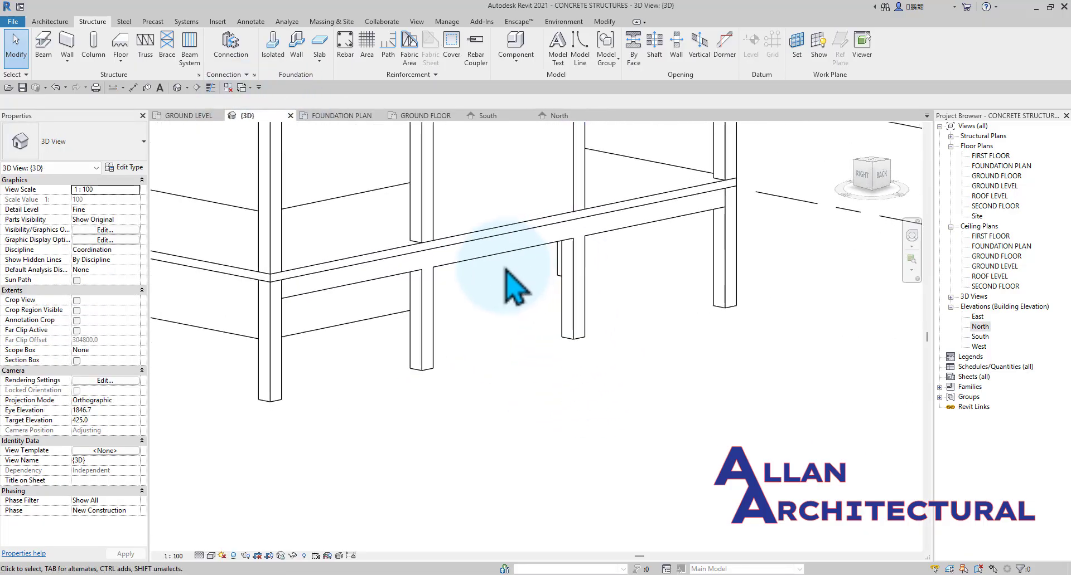
pyautogui.click(306, 290)
pyautogui.scroll(2, 284, 299)
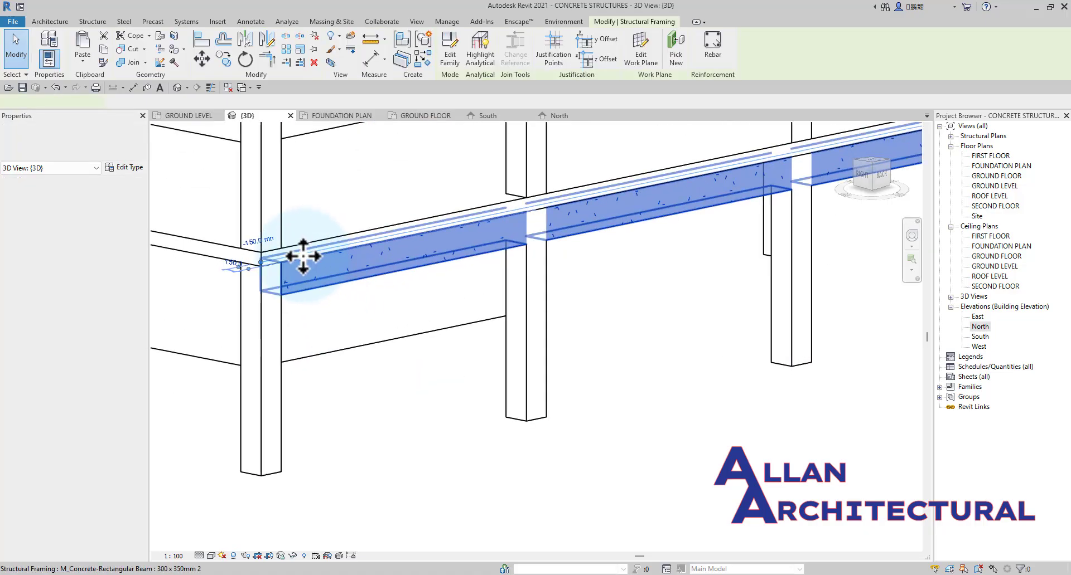
pyautogui.scroll(-2, 370, 292)
pyautogui.keyDown('shift'); pyautogui.moveTo(371, 291); pyautogui.dragTo(452, 185, button='middle'); pyautogui.keyUp('shift')
pyautogui.keyDown('shift'); pyautogui.moveTo(499, 164); pyautogui.dragTo(490, 390, button='middle'); pyautogui.keyUp('shift')
pyautogui.click(481, 361)
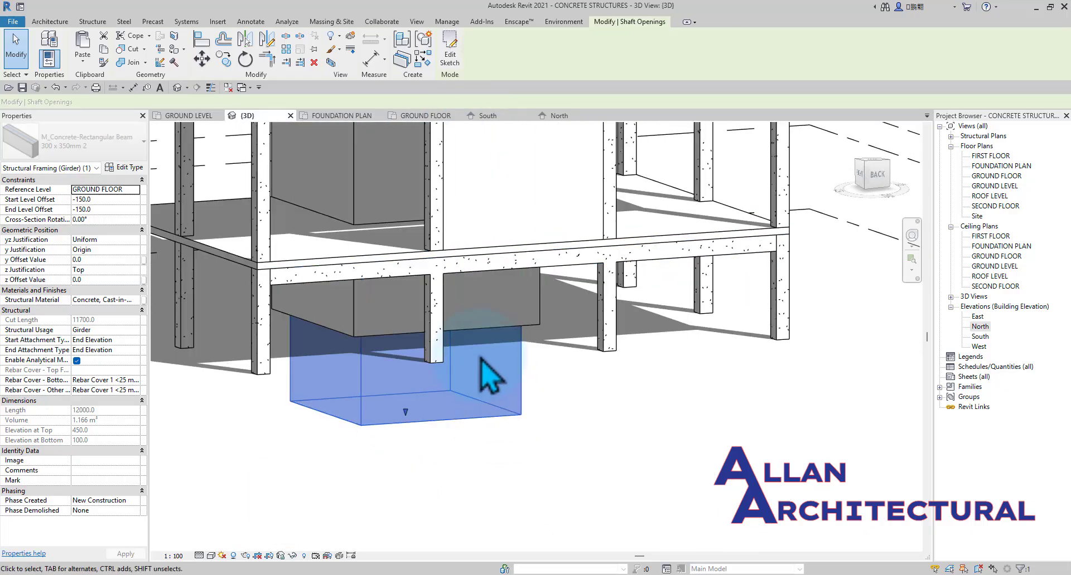
pyautogui.scroll(-3, 476, 374)
pyautogui.click(517, 458)
pyautogui.scroll(5, 440, 285)
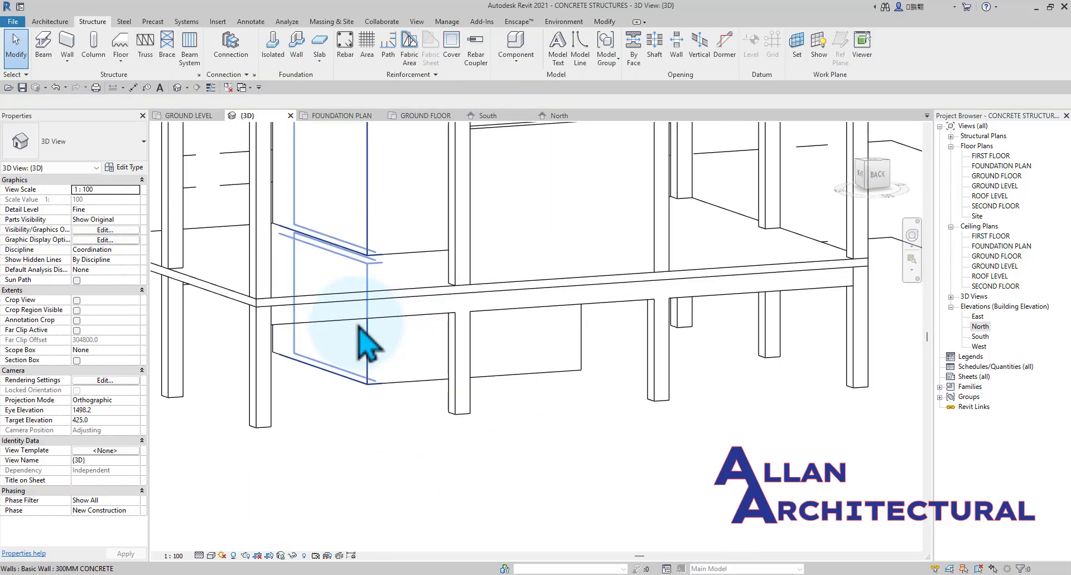
# Copy the ground floor beam and paste it aligned to the FIRST FLOOR, SECOND FLOOR and ROOF LEVEL levels.
pyautogui.click(305, 321)
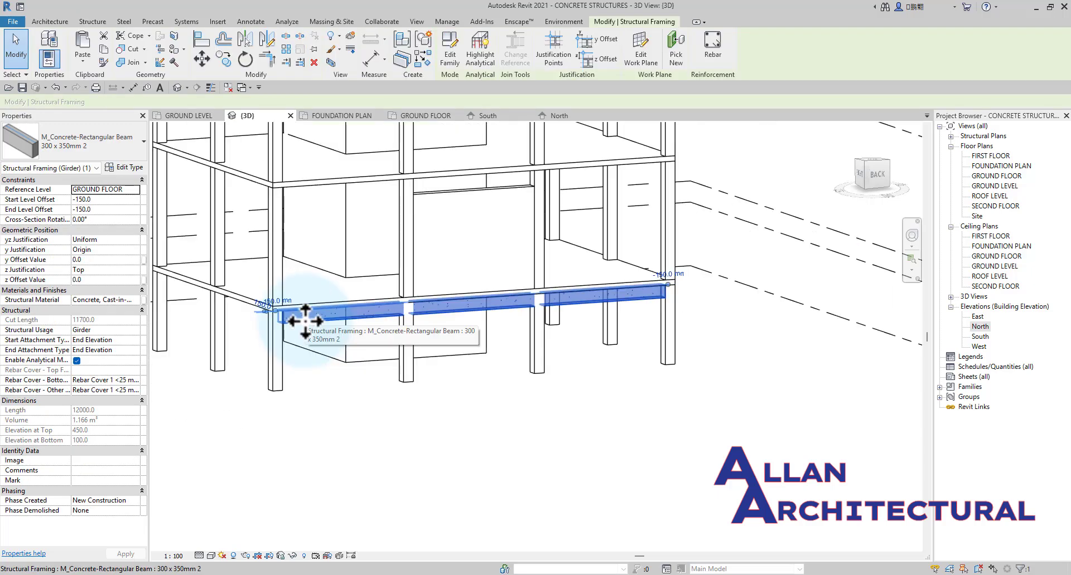
pyautogui.scroll(-2, 305, 322)
pyautogui.click(84, 61)
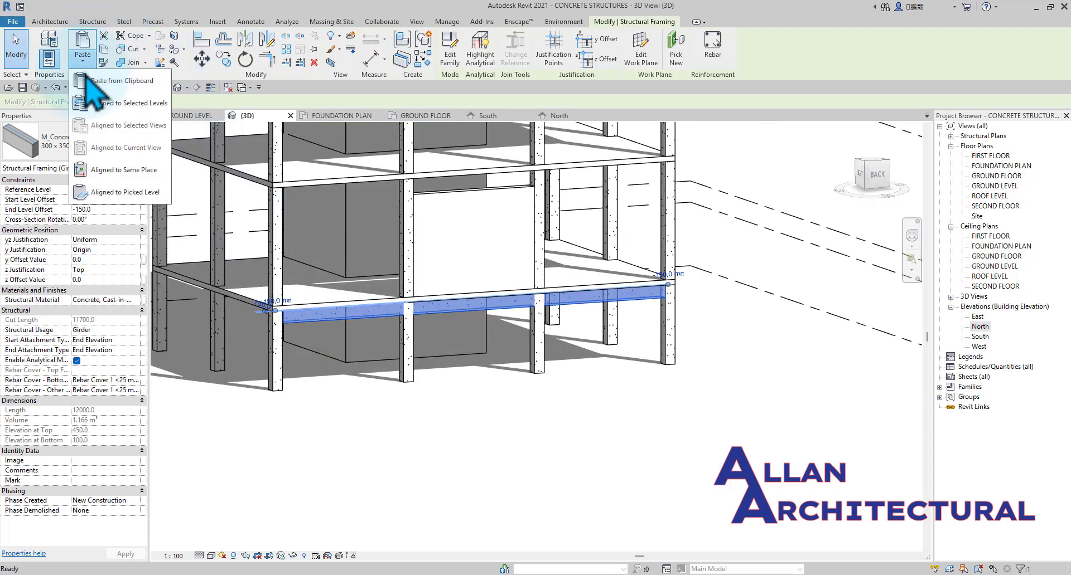
pyautogui.click(103, 105)
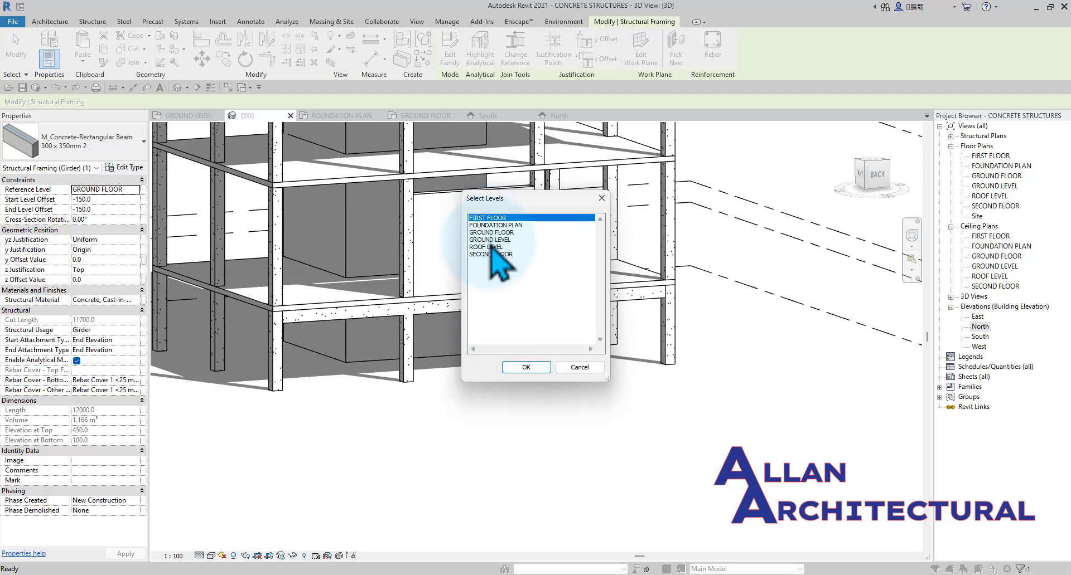
pyautogui.keyDown('ctrl'); pyautogui.click(492, 255); pyautogui.keyUp('ctrl')
pyautogui.keyDown('ctrl'); pyautogui.click(491, 247); pyautogui.keyUp('ctrl')
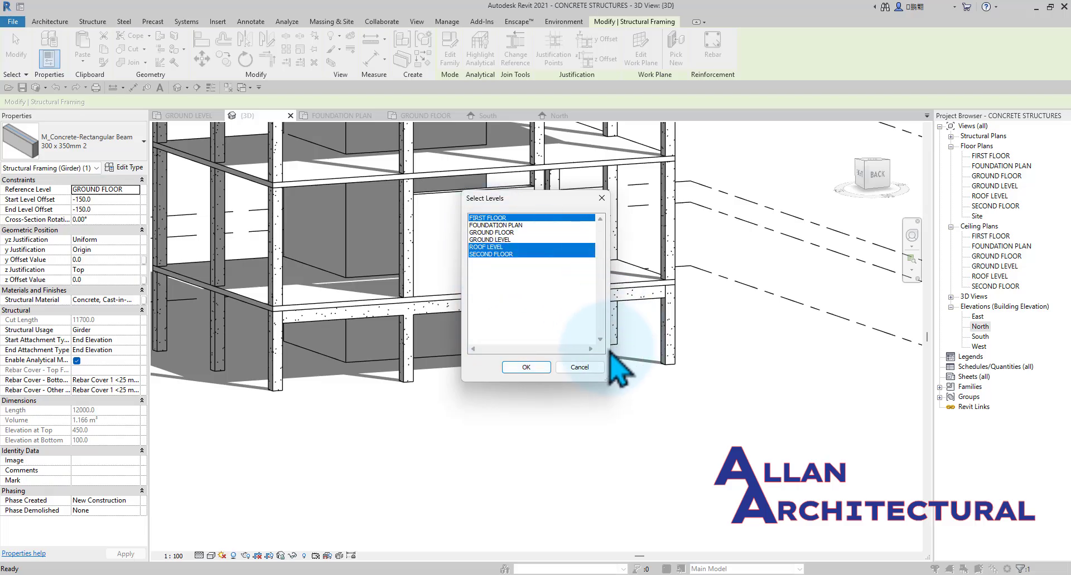
pyautogui.click(525, 367)
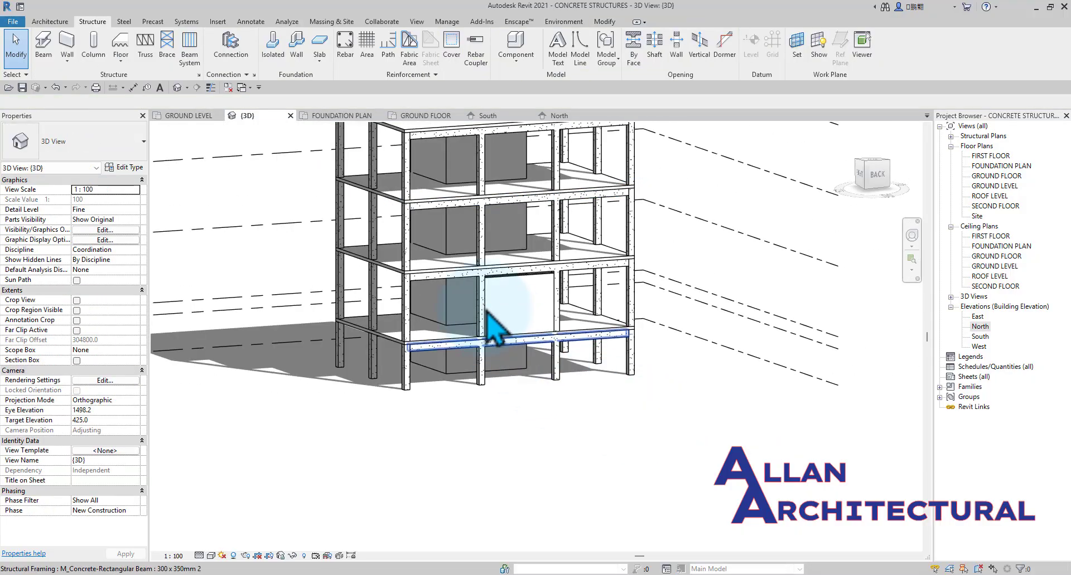
# Examine the pasted beams on the upper floors and the infill wall from the back and corner of the 3D model.
pyautogui.scroll(3, 697, 227)
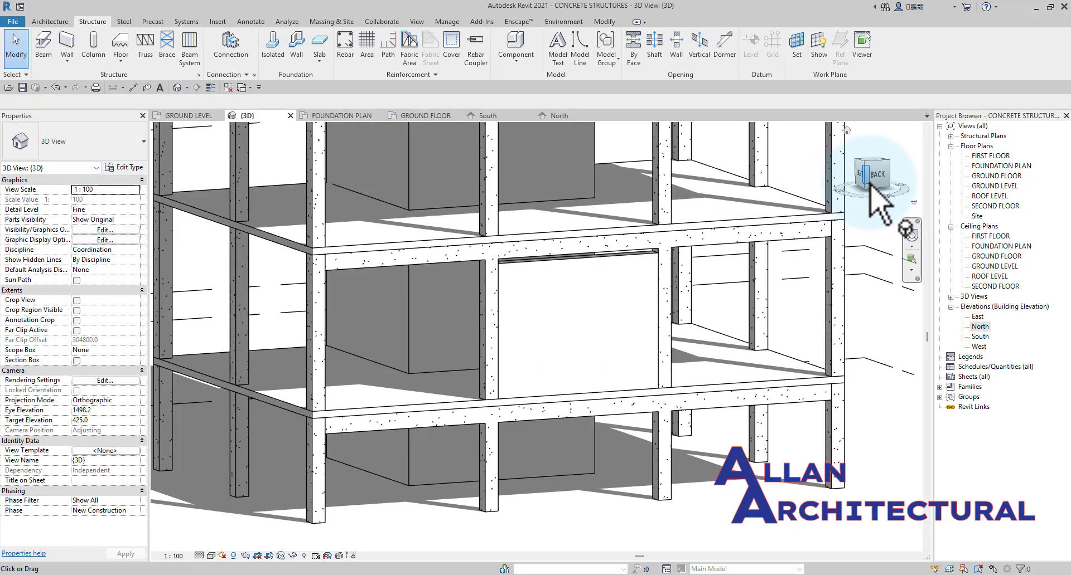
pyautogui.click(871, 185)
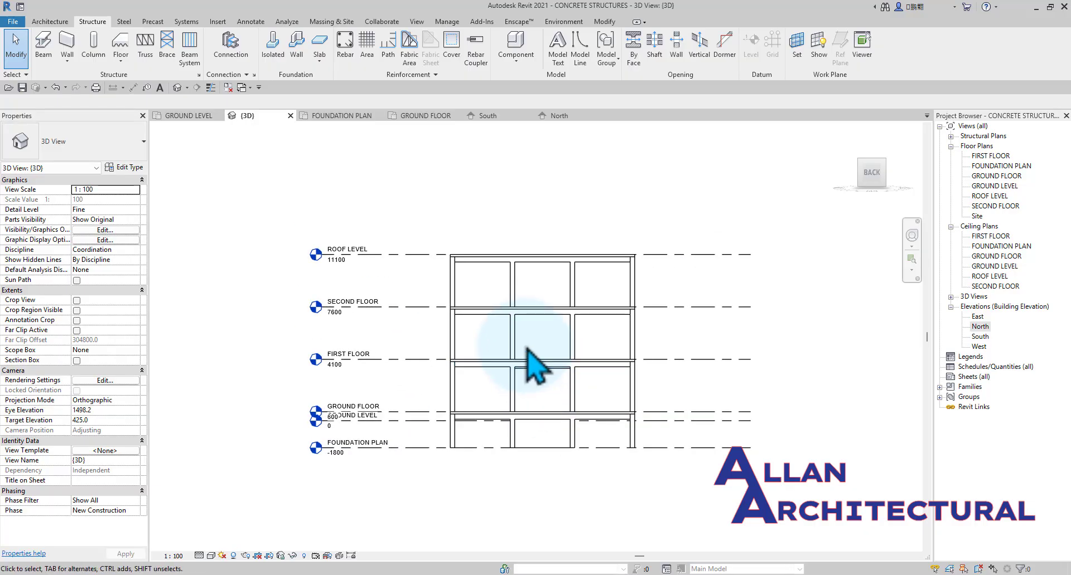
pyautogui.scroll(4, 535, 365)
pyautogui.click(574, 398)
pyautogui.scroll(3, 574, 394)
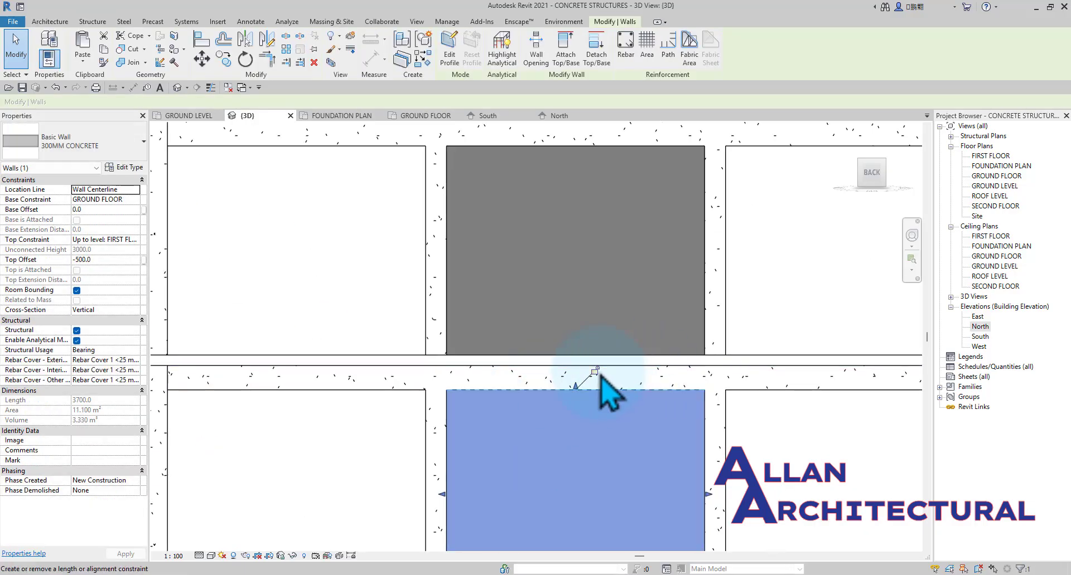
pyautogui.press('Escape')
pyautogui.moveTo(577, 297)
pyautogui.keyDown('shift'); pyautogui.mouseDown(button='middle')
pyautogui.moveTo(637, 364)
pyautogui.moveTo(705, 389)
pyautogui.mouseUp(button='middle'); pyautogui.keyUp('shift')
pyautogui.scroll(4, 689, 359)
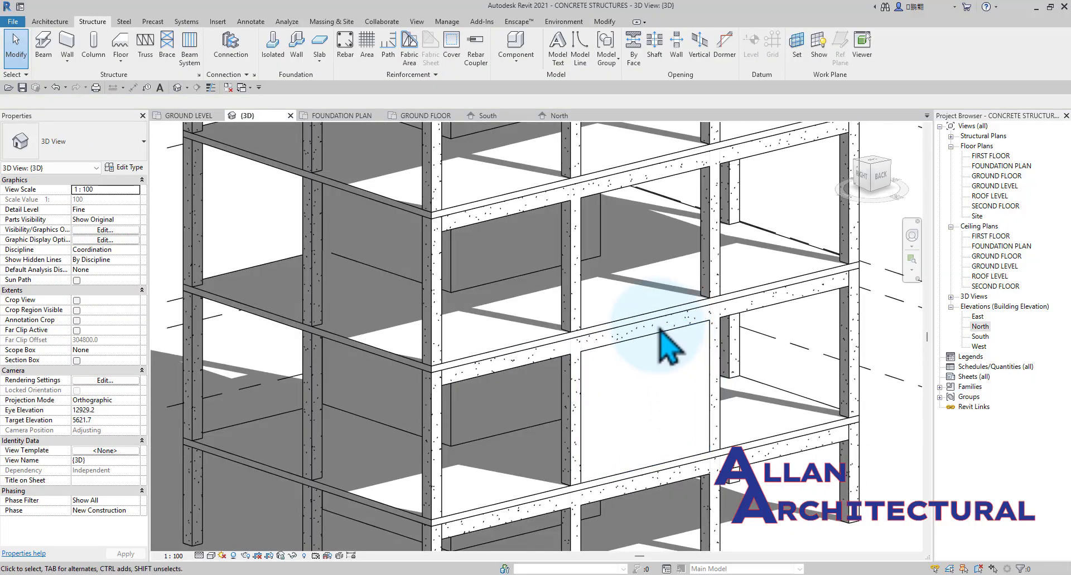
pyautogui.scroll(-4, 730, 368)
pyautogui.keyDown('shift'); pyautogui.moveTo(712, 461); pyautogui.dragTo(557, 440, button='middle'); pyautogui.keyUp('shift')
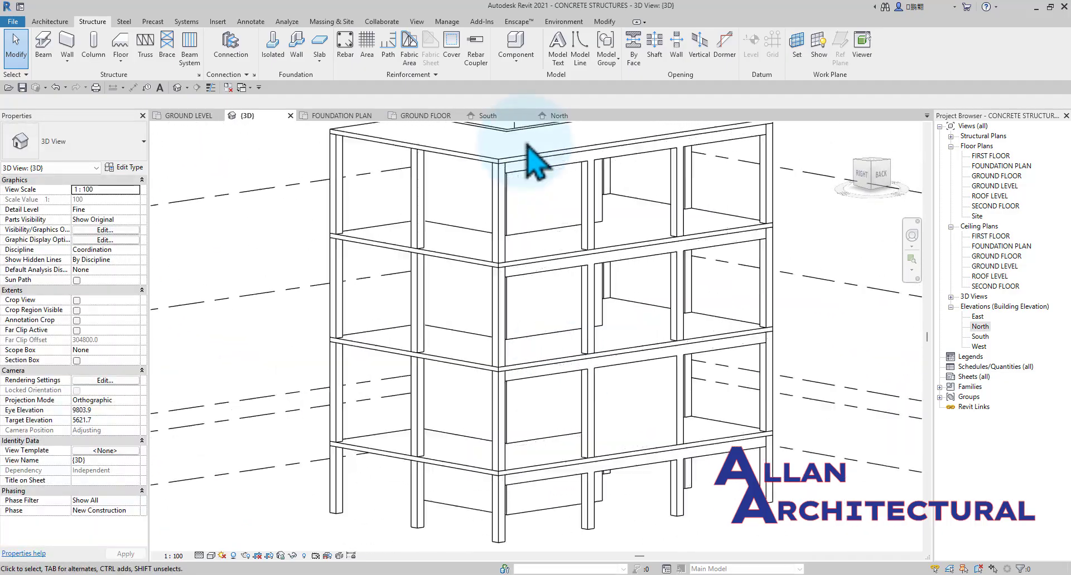
# Select the roof level beam to check its reference level and offsets, and inspect the beams on the floors below.
pyautogui.scroll(3, 529, 147)
pyautogui.click(529, 168)
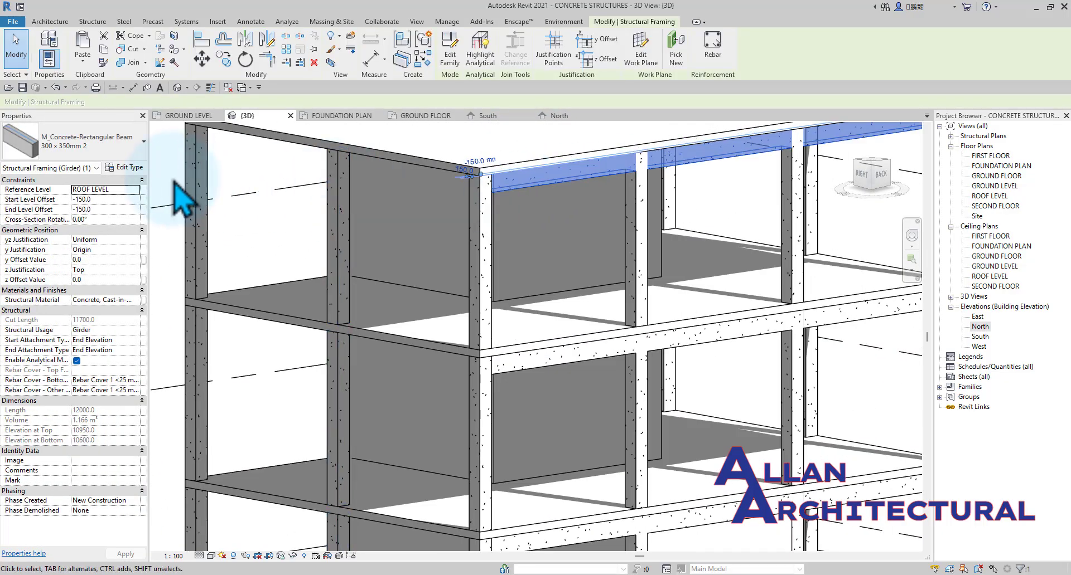
pyautogui.scroll(-3, 294, 281)
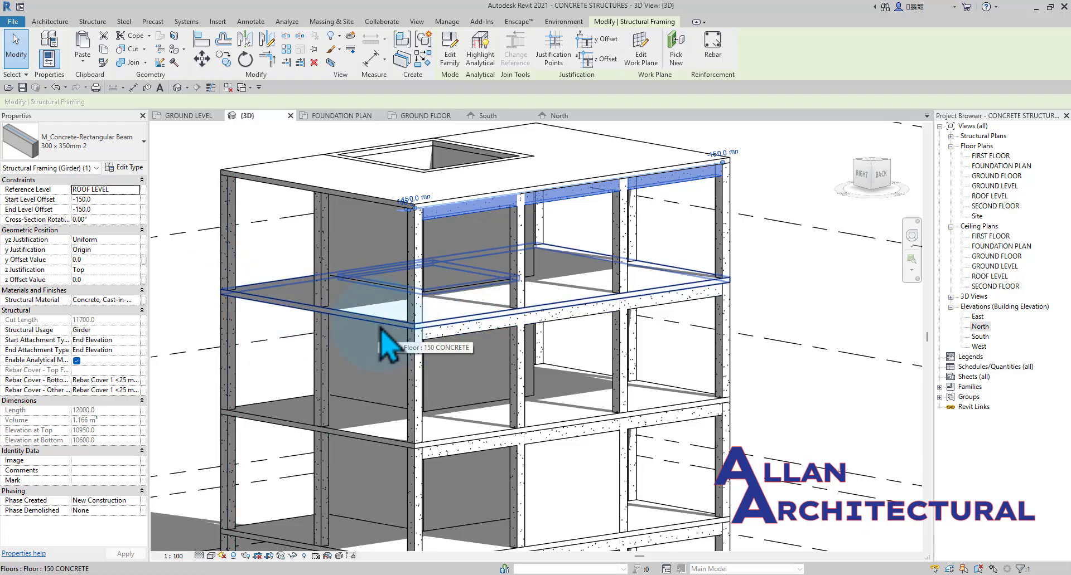
pyautogui.press('Escape')
pyautogui.scroll(-4, 371, 310)
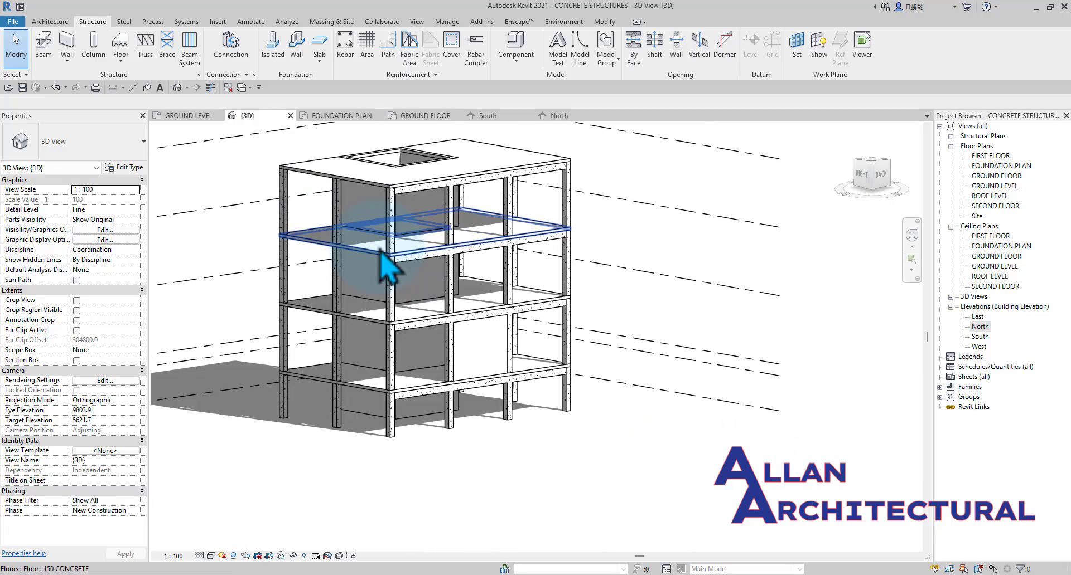
pyautogui.scroll(4, 382, 254)
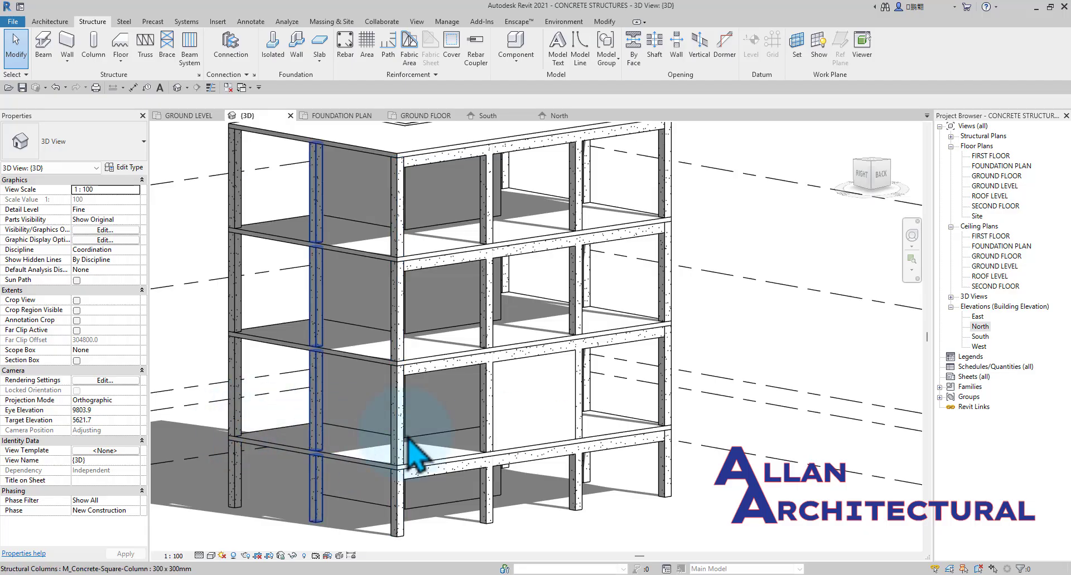
# Examine the columns, slabs and beams on all floors down to the column bases in the 3D model.
pyautogui.scroll(-2, 444, 335)
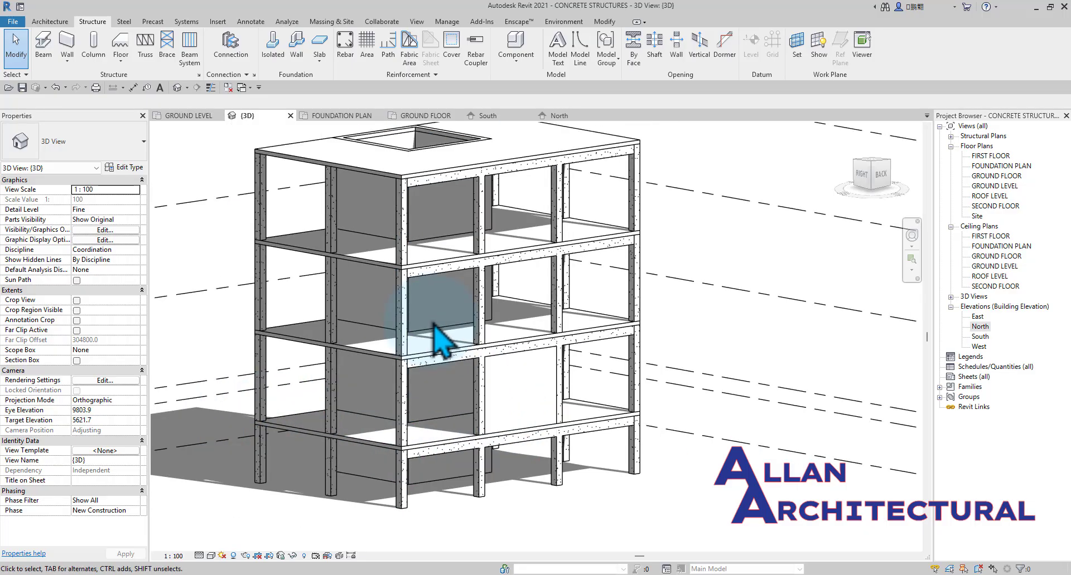
pyautogui.scroll(-2, 433, 323)
pyautogui.moveTo(332, 305); pyautogui.dragTo(386, 311, button='middle')
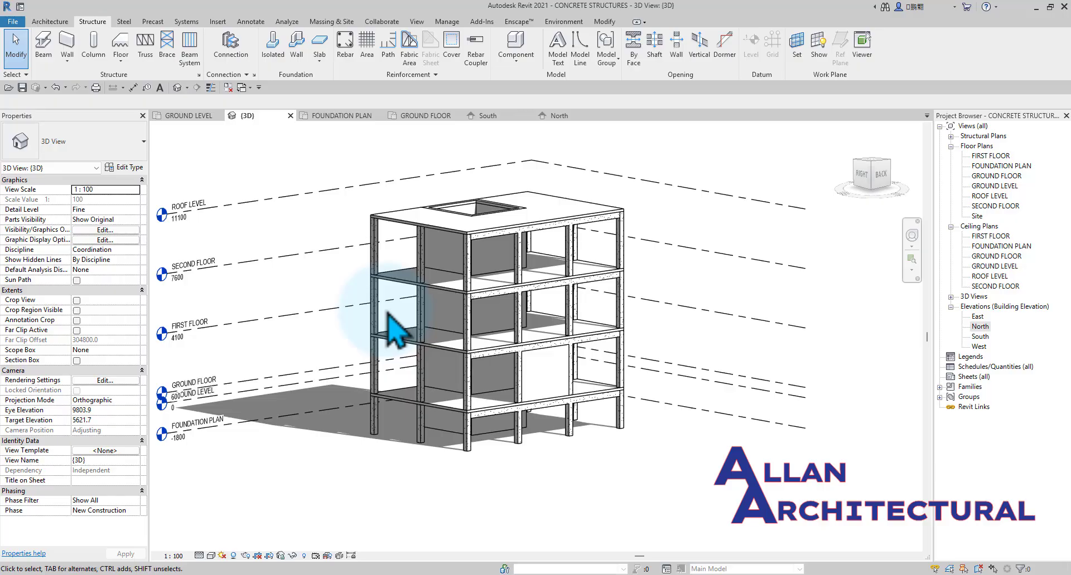
pyautogui.scroll(3, 472, 371)
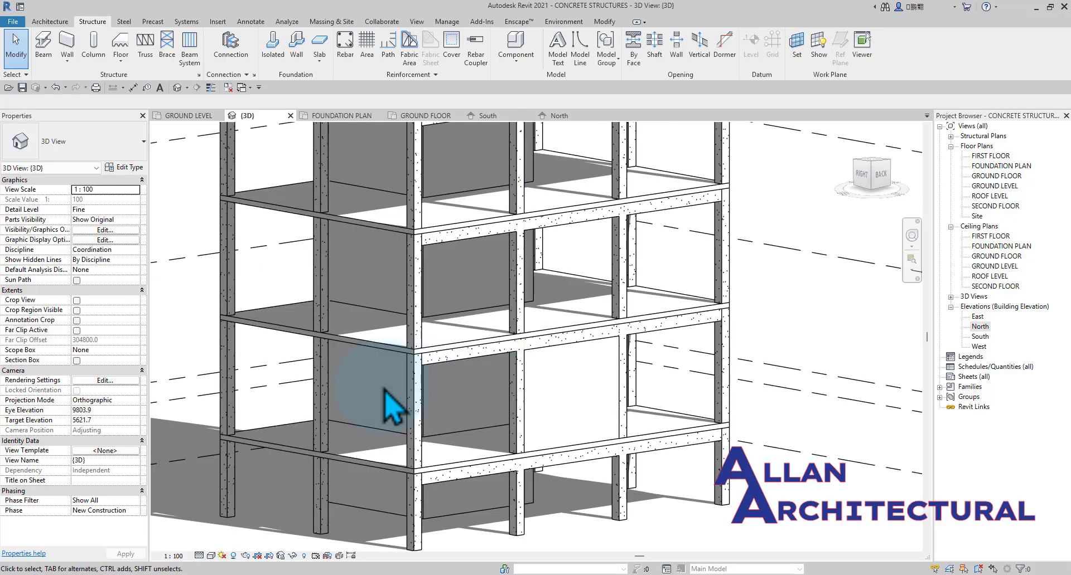
pyautogui.scroll(-4, 491, 402)
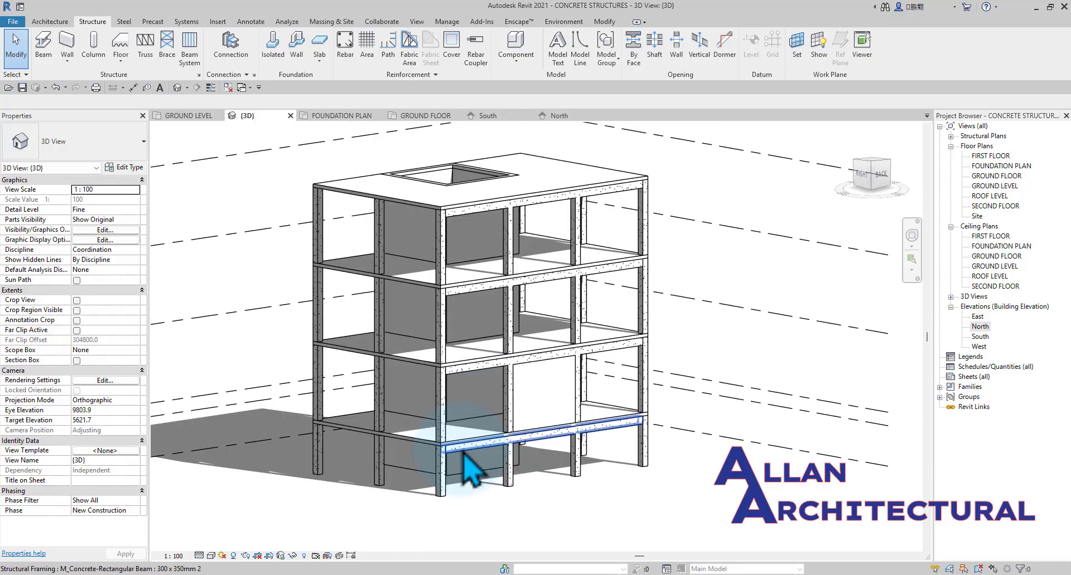
pyautogui.moveTo(468, 402); pyautogui.dragTo(468, 472, button='middle')
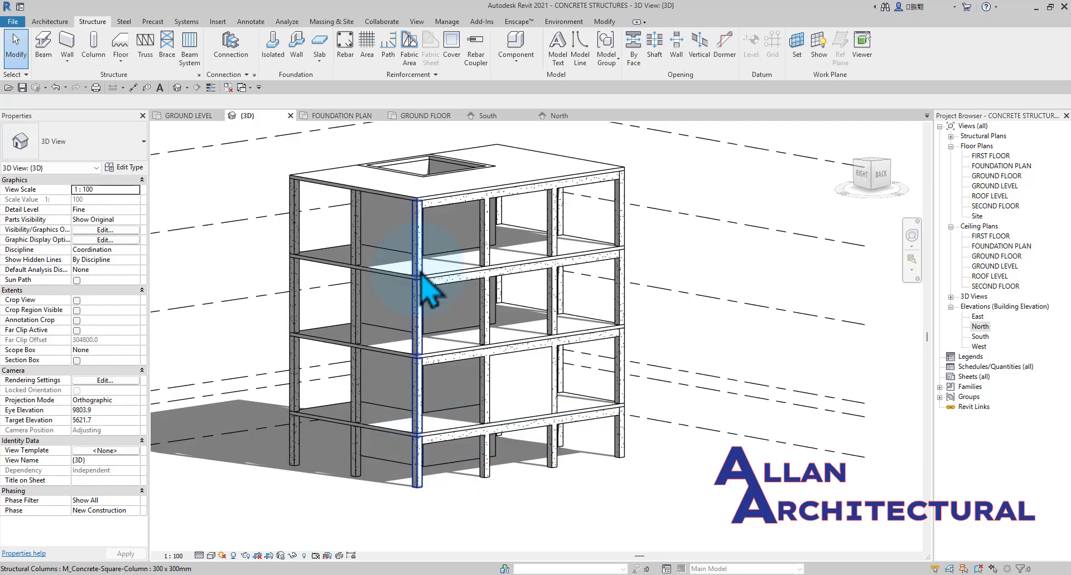
# Open the FOUNDATION PLAN floor plan and inspect the column positions around the intersection of grids A and 1.
pyautogui.click(350, 117)
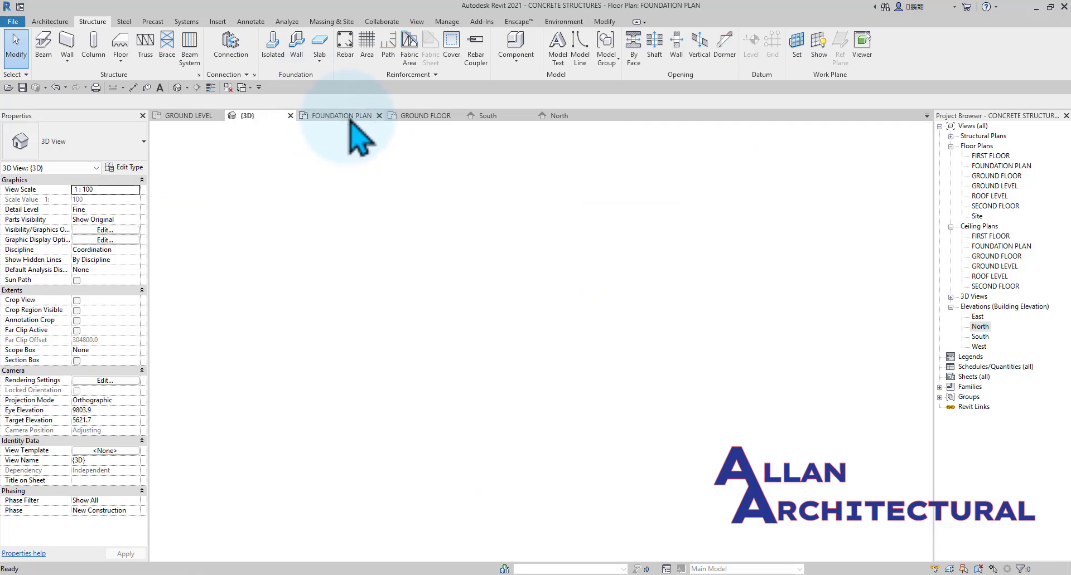
pyautogui.scroll(-2, 471, 301)
pyautogui.moveTo(381, 280); pyautogui.dragTo(394, 284, button='middle')
pyautogui.scroll(2, 397, 278)
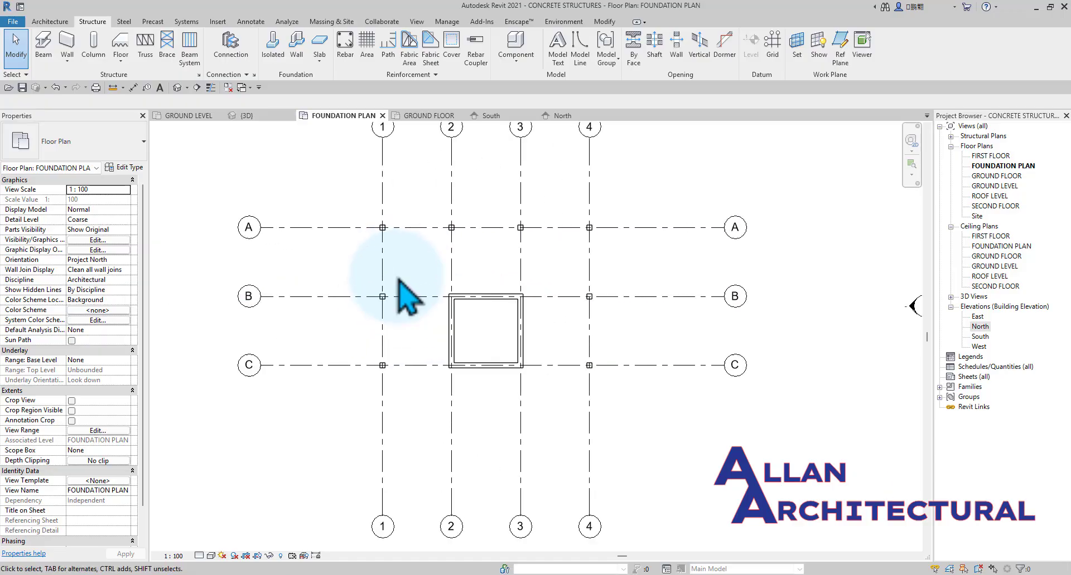
pyautogui.scroll(3, 380, 229)
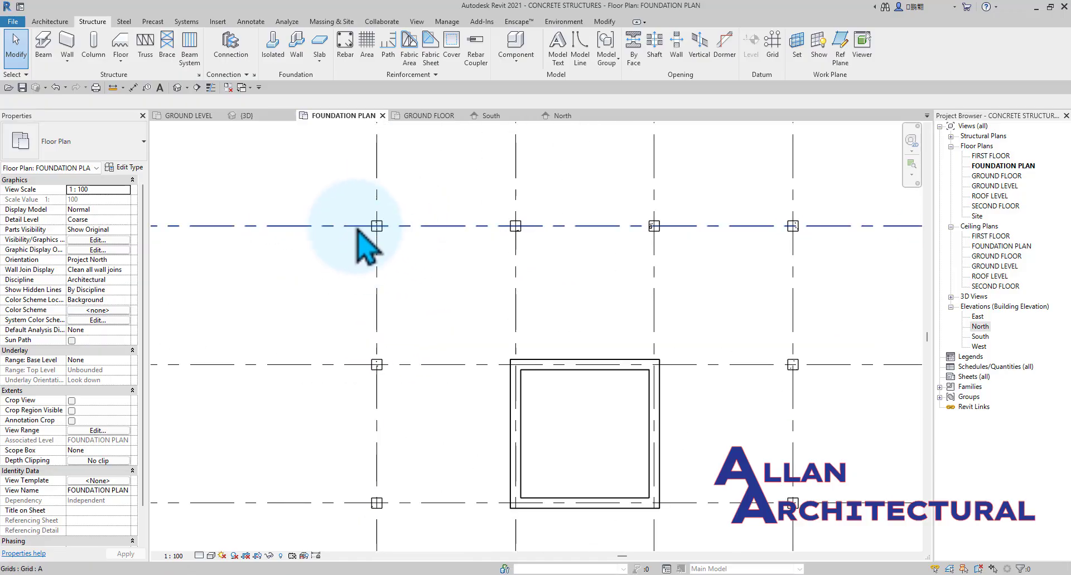
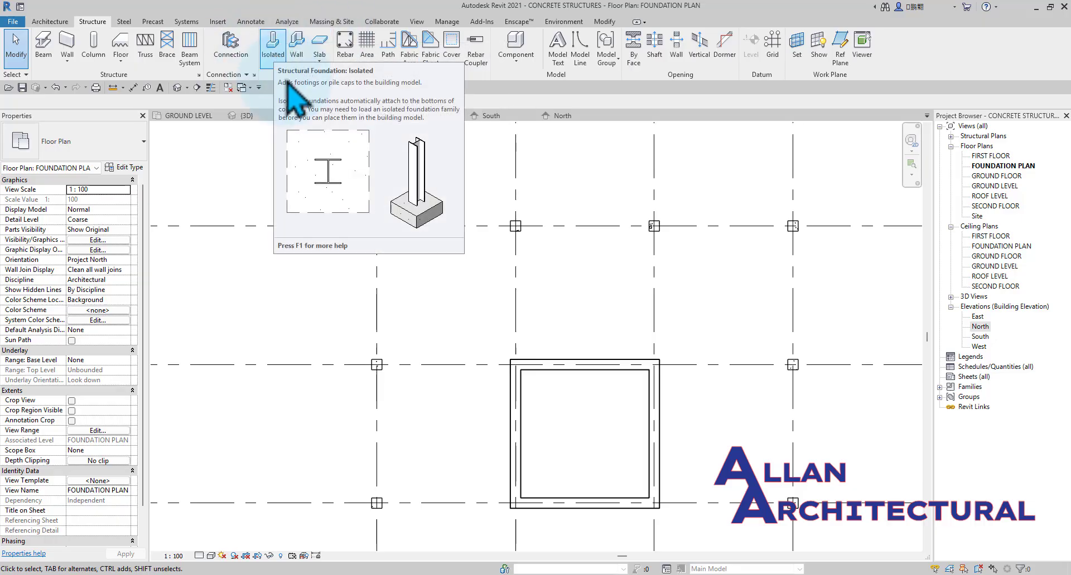
# Start an isolated foundation, agree to load a missing family, and open the Structural Foundations folder of the metric library.
pyautogui.click(272, 56)
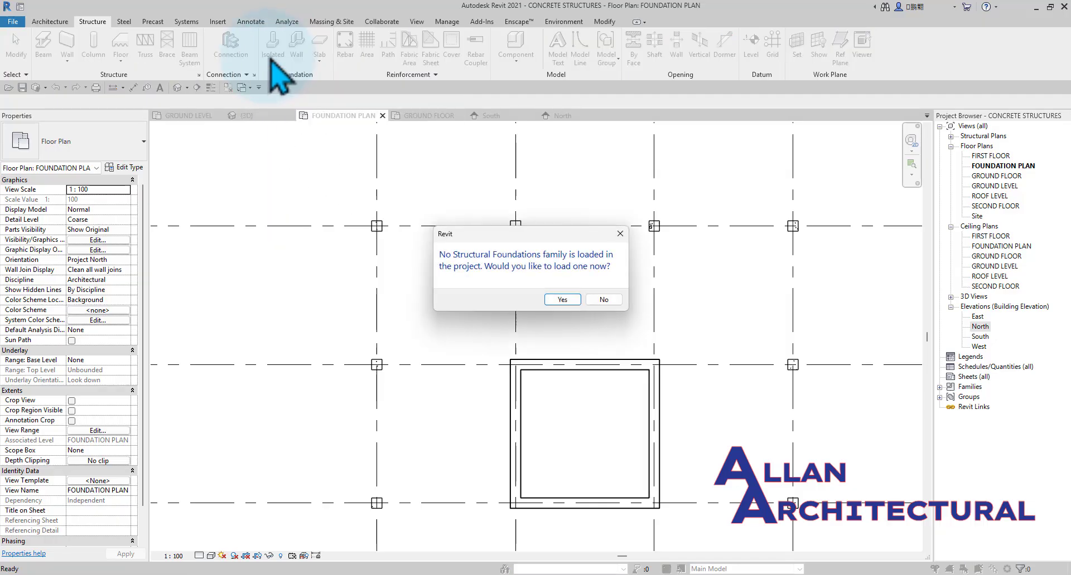
pyautogui.click(566, 303)
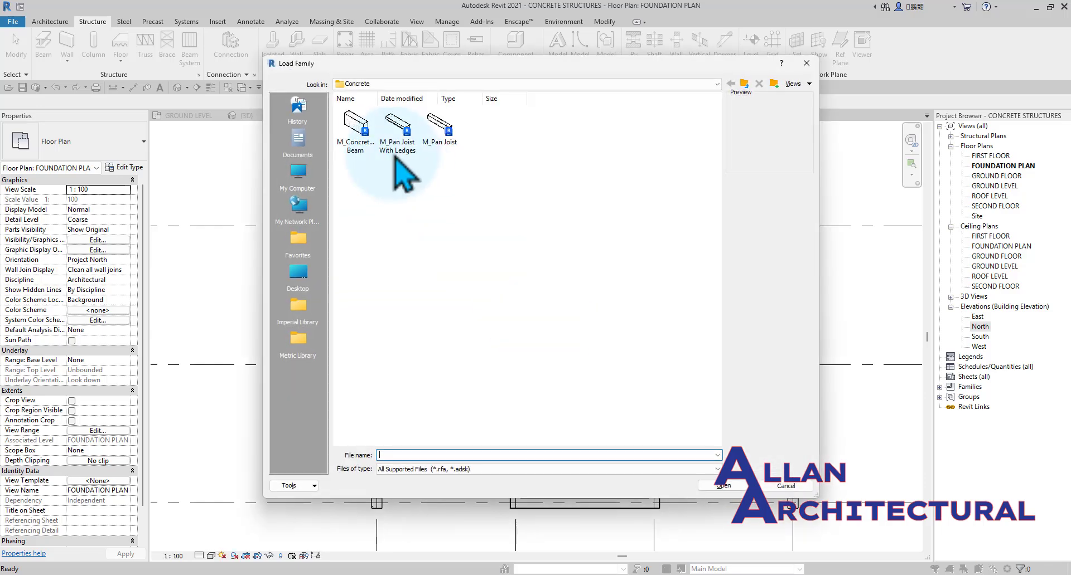
pyautogui.click(744, 84)
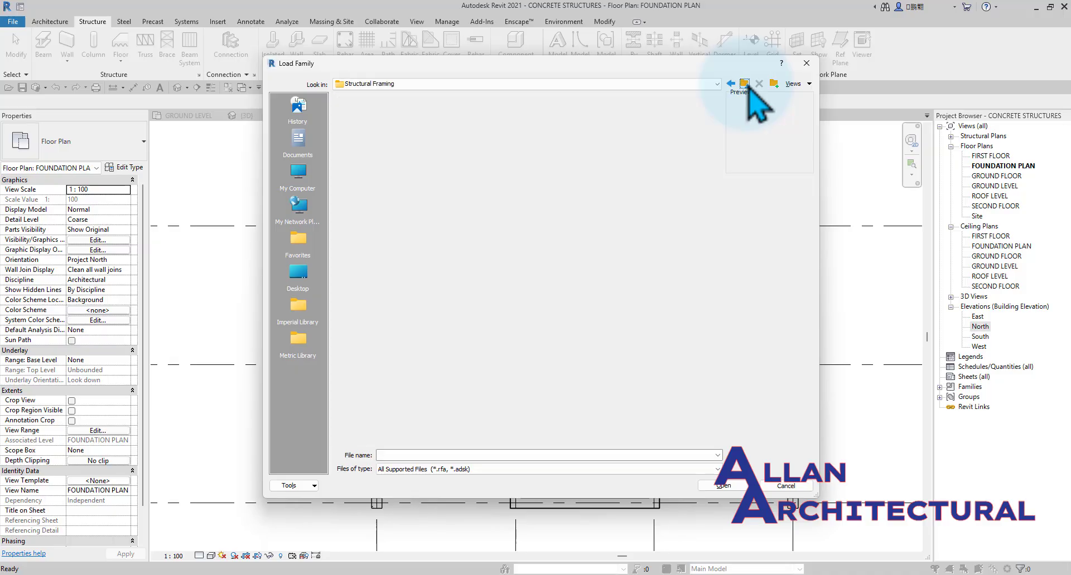
pyautogui.click(744, 83)
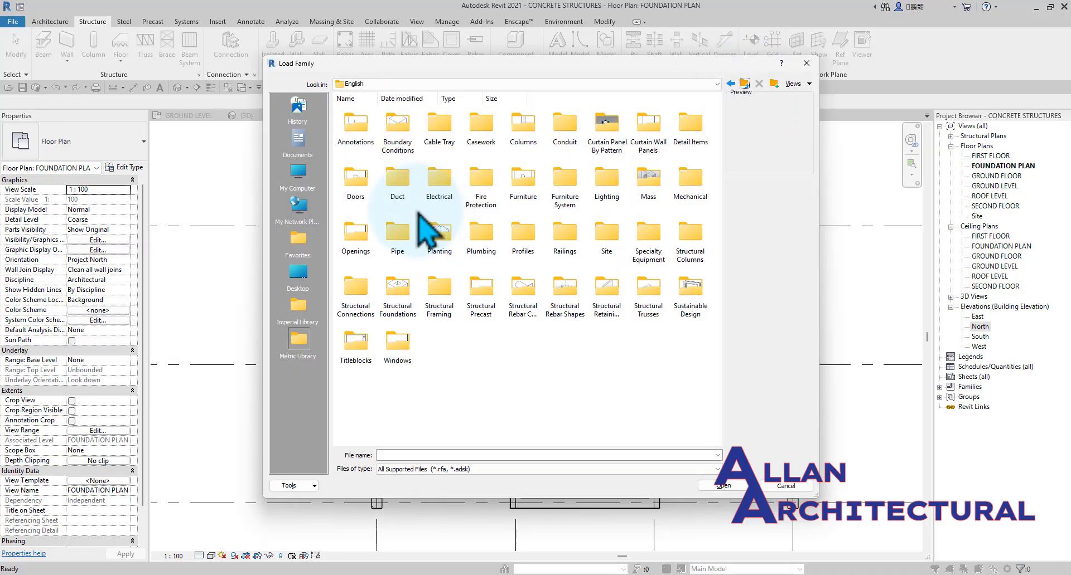
pyautogui.click(809, 84)
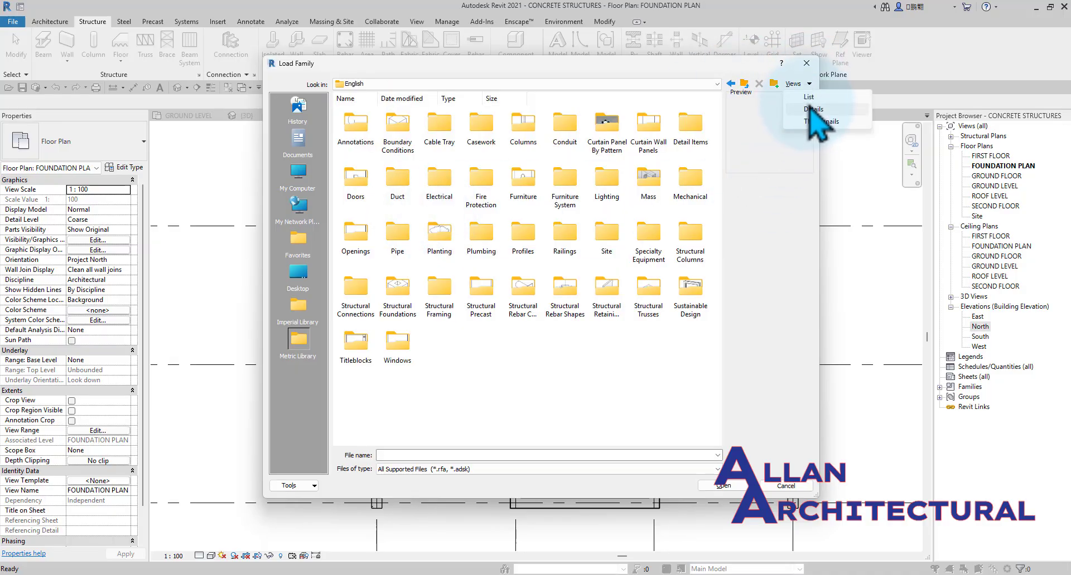
pyautogui.click(819, 124)
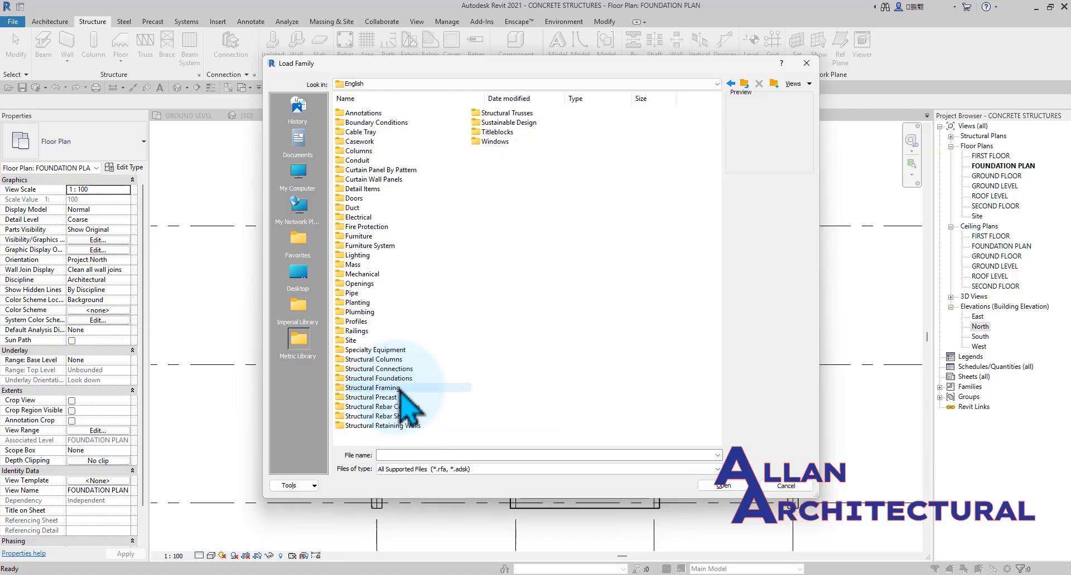
pyautogui.click(404, 381)
pyautogui.doubleClick(400, 380)
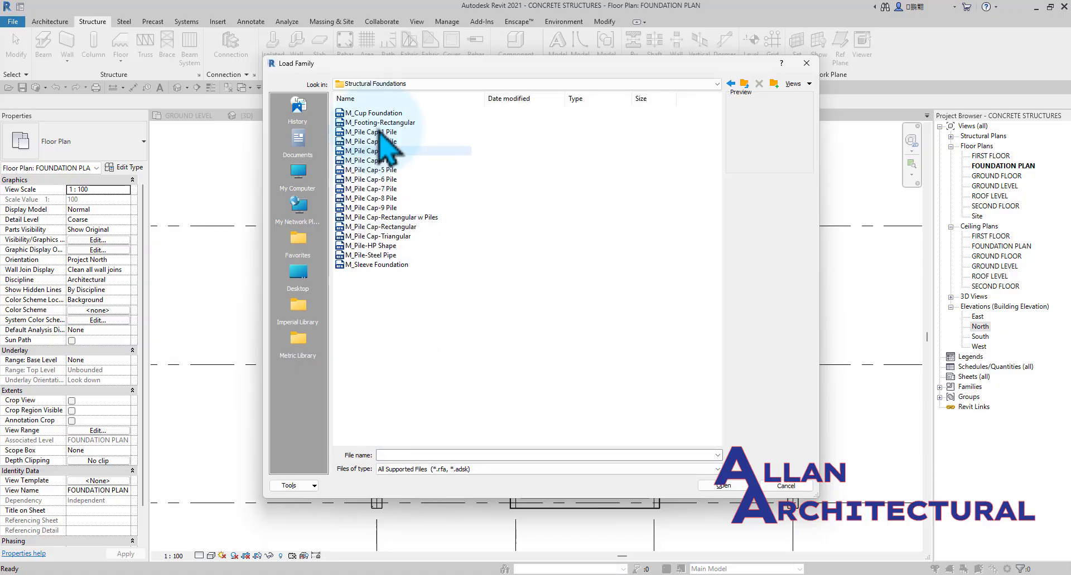
# Show the foundation families as thumbnails and load M_Footing-Rectangular into the project.
pyautogui.click(796, 85)
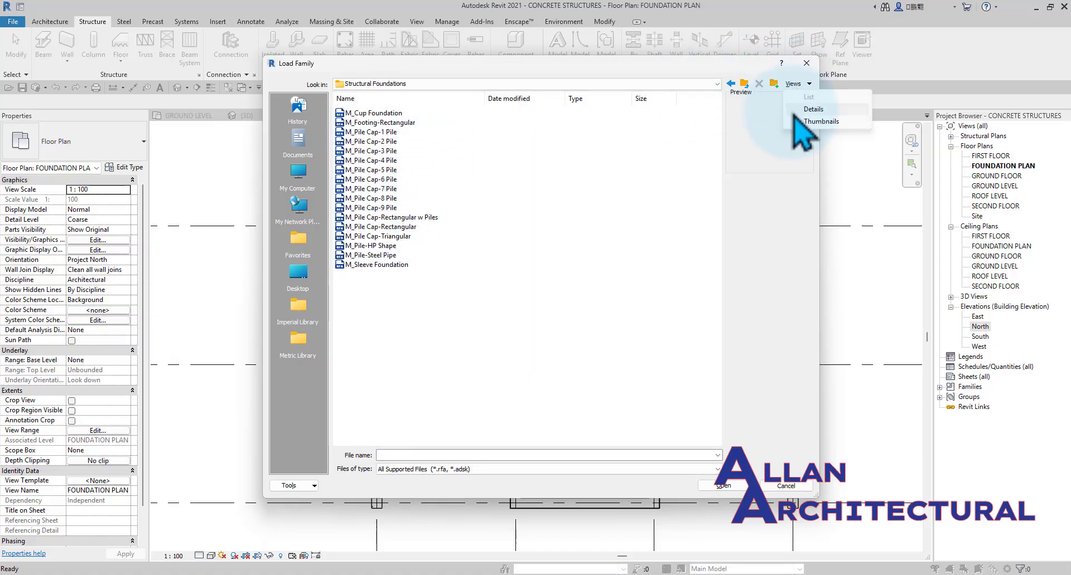
pyautogui.click(796, 121)
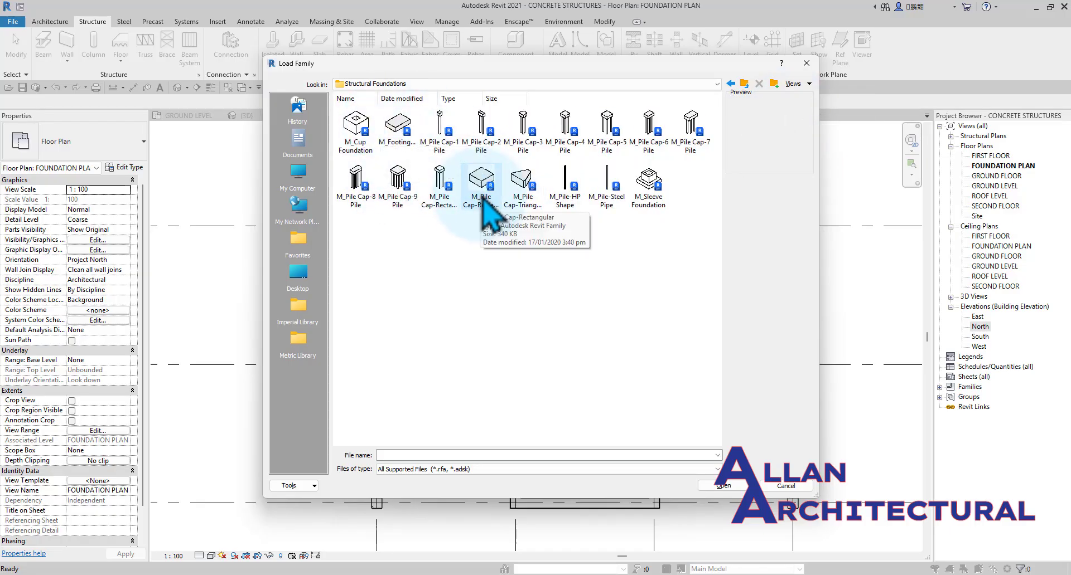
pyautogui.click(395, 127)
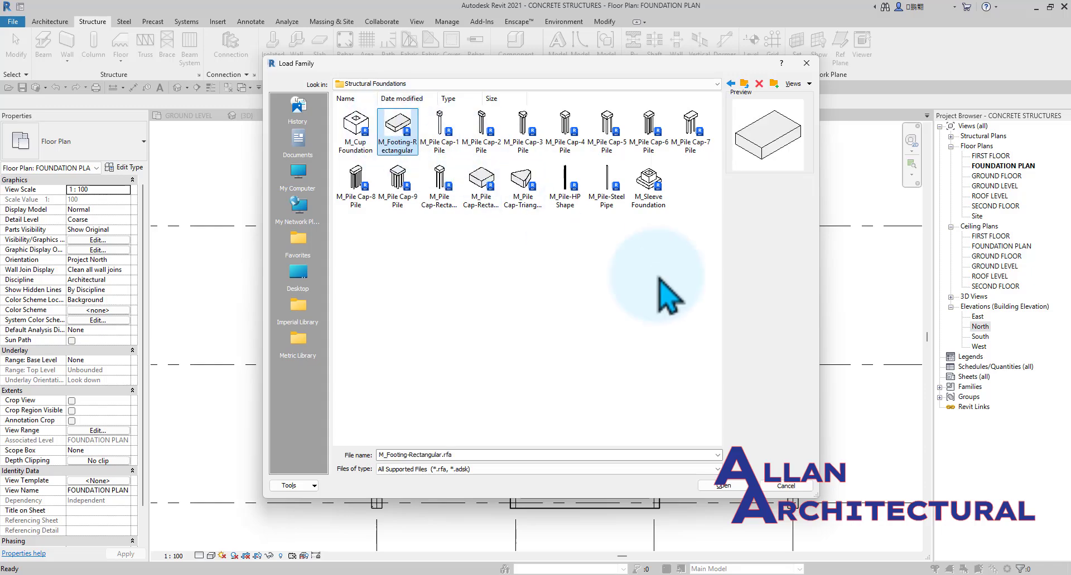
pyautogui.click(725, 485)
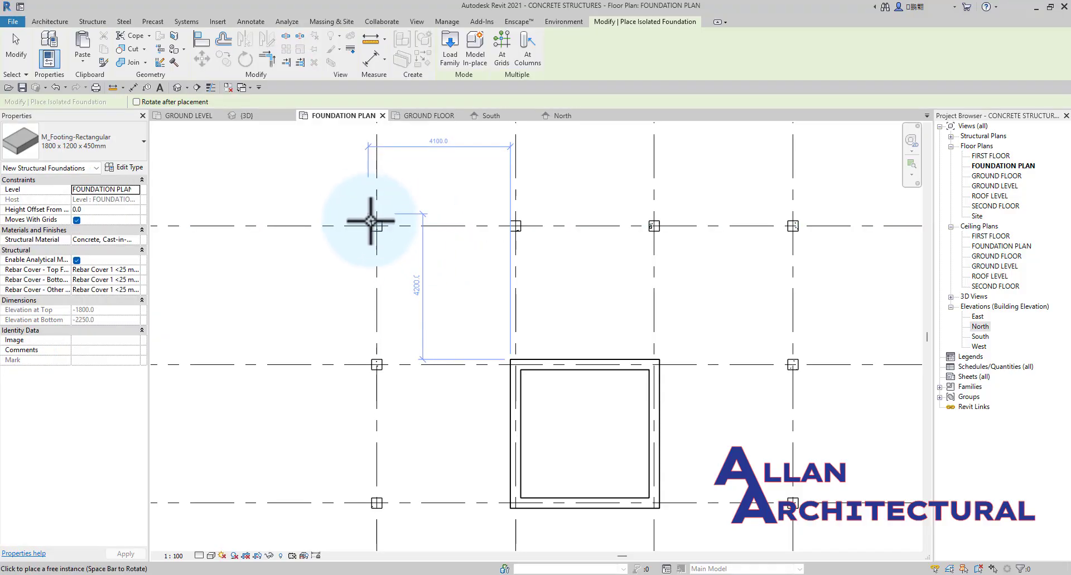
# Set the rectangular footing type's foundation thickness to 450 mm and its length to 1200 mm.
pyautogui.scroll(3, 379, 225)
pyautogui.scroll(-4, 381, 225)
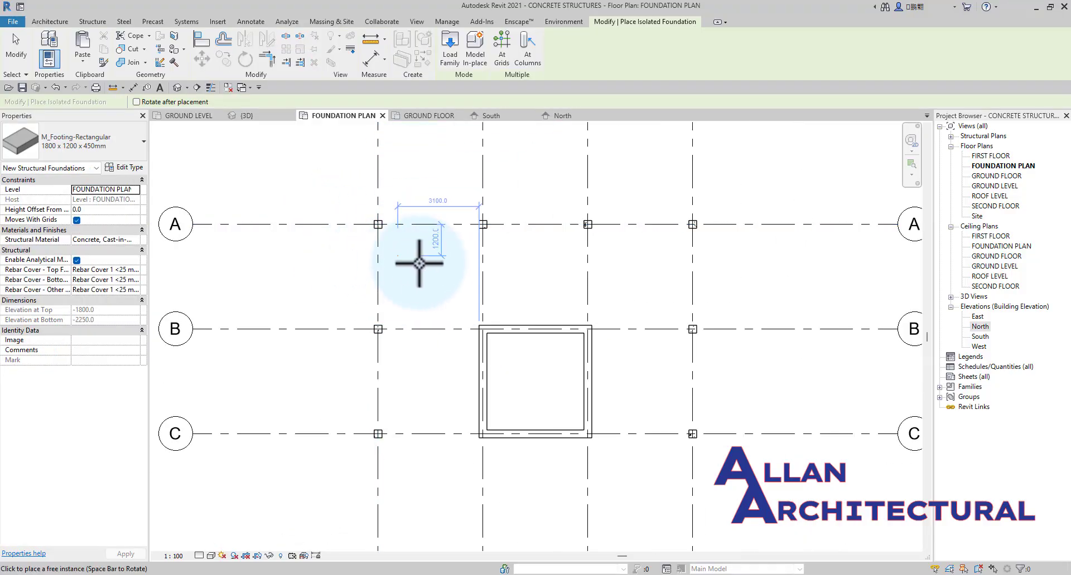
pyautogui.moveTo(418, 263); pyautogui.dragTo(468, 274, button='middle')
pyautogui.click(130, 168)
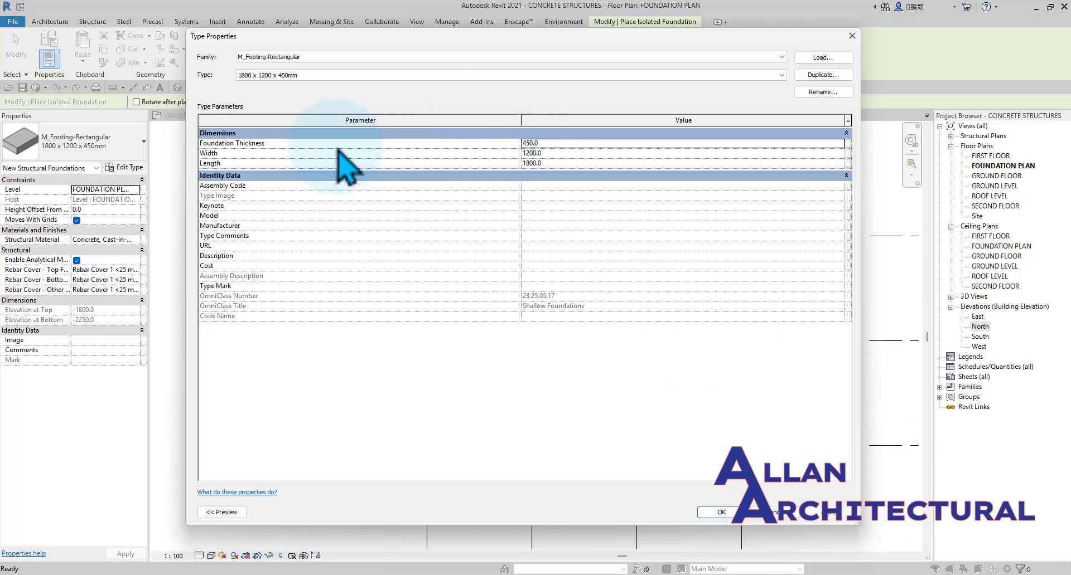
pyautogui.moveTo(445, 146)
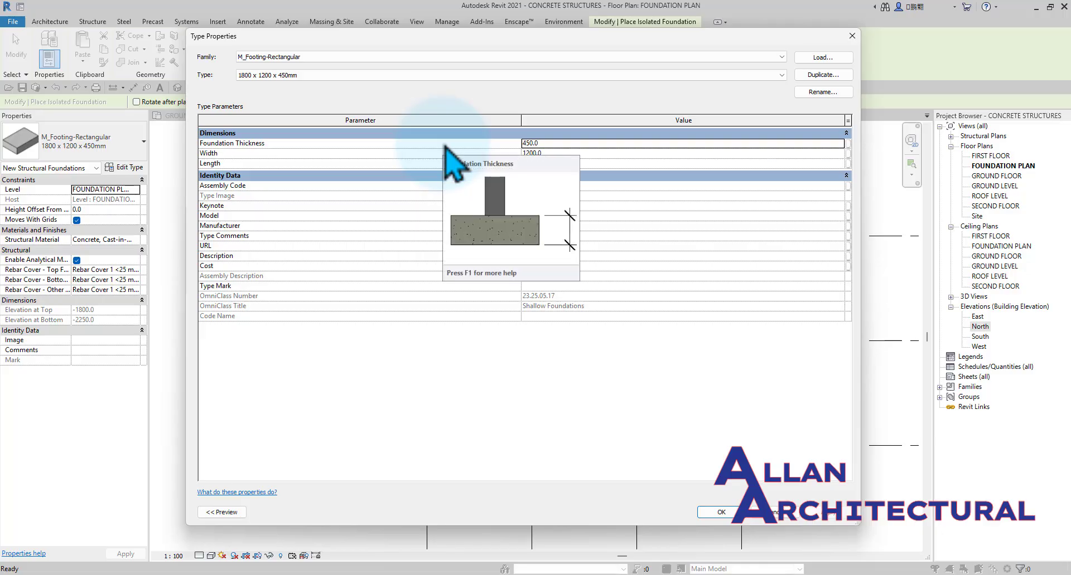
pyautogui.doubleClick(533, 143)
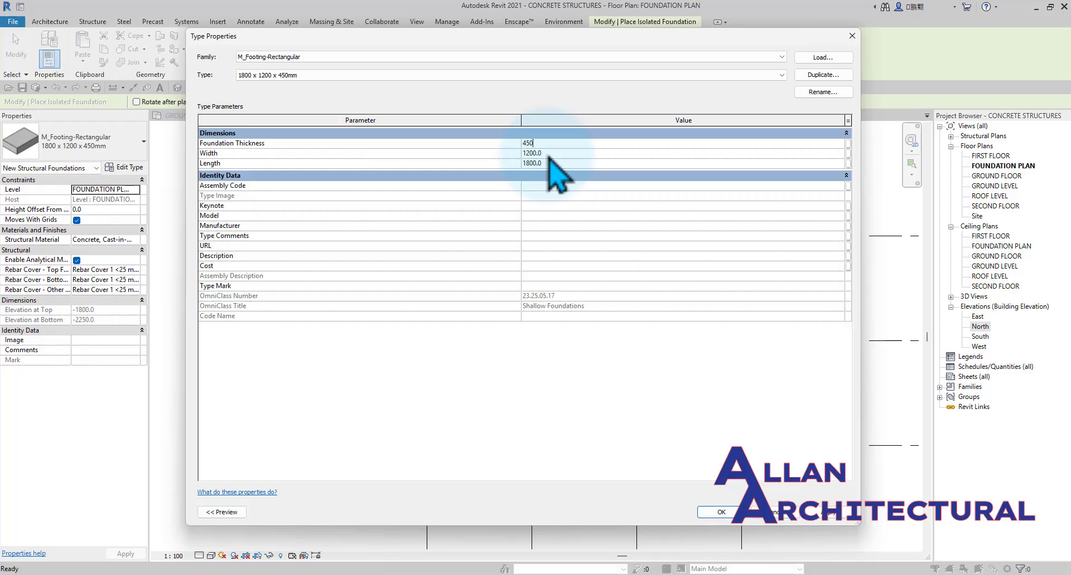
pyautogui.moveTo(552, 163); pyautogui.dragTo(490, 164)
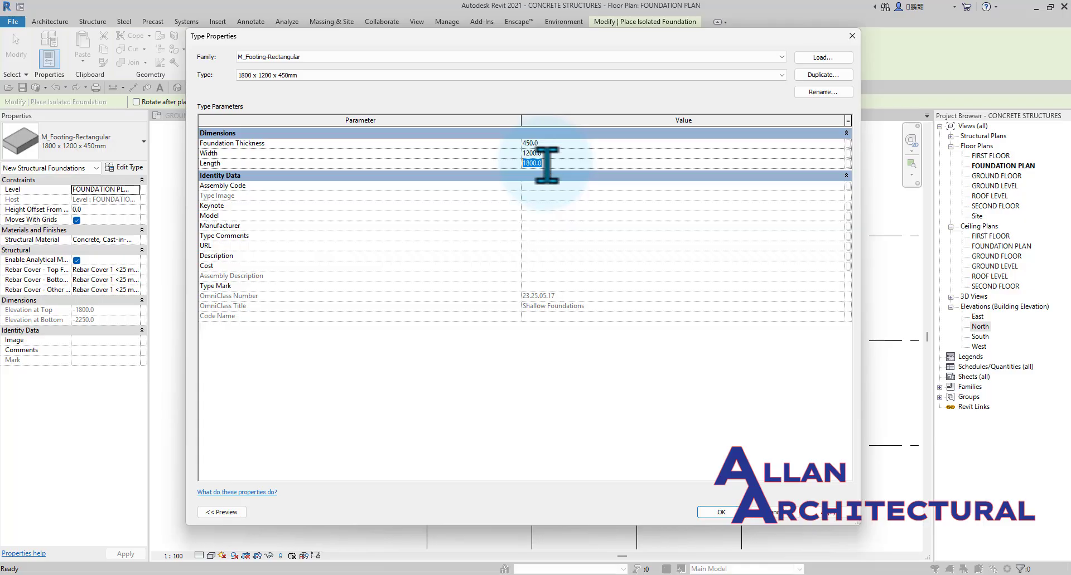
pyautogui.moveTo(547, 165); pyautogui.dragTo(498, 165)
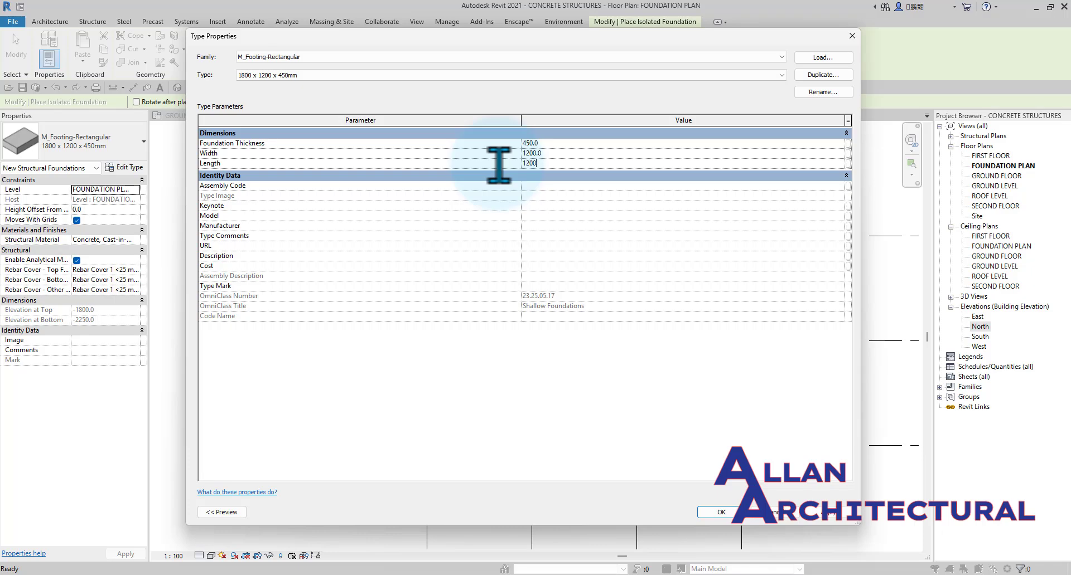
# Duplicate the footing type under the name 1200 x 1200 x 450mm 2 and apply it for placement.
pyautogui.click(823, 74)
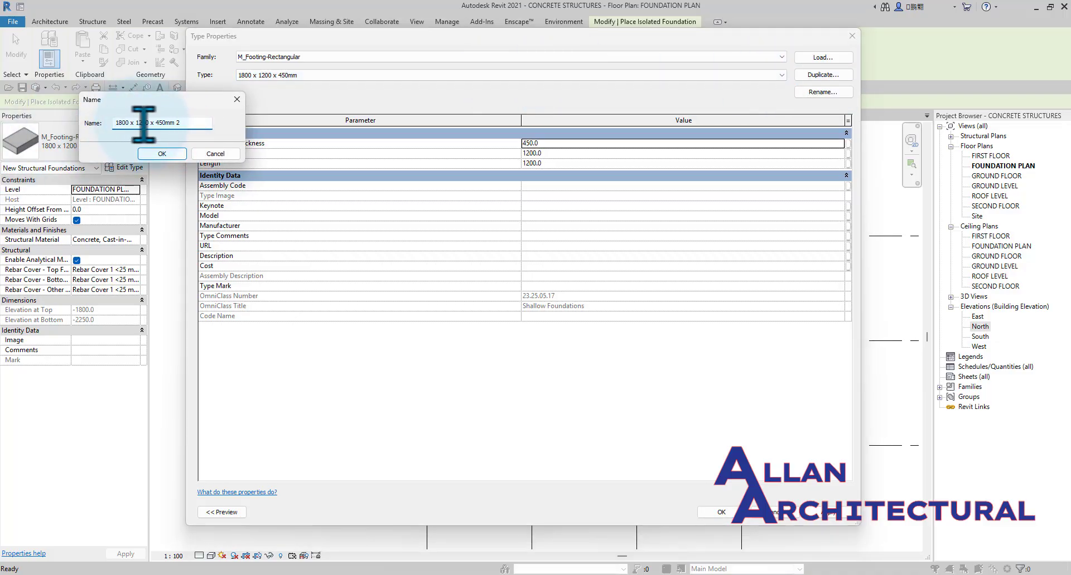
pyautogui.click(161, 154)
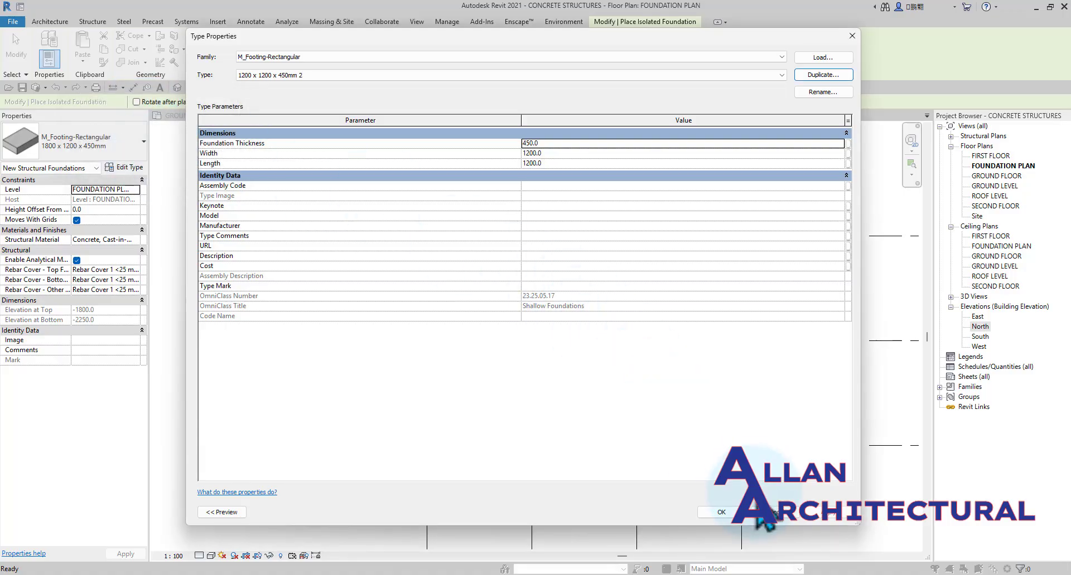
pyautogui.click(727, 514)
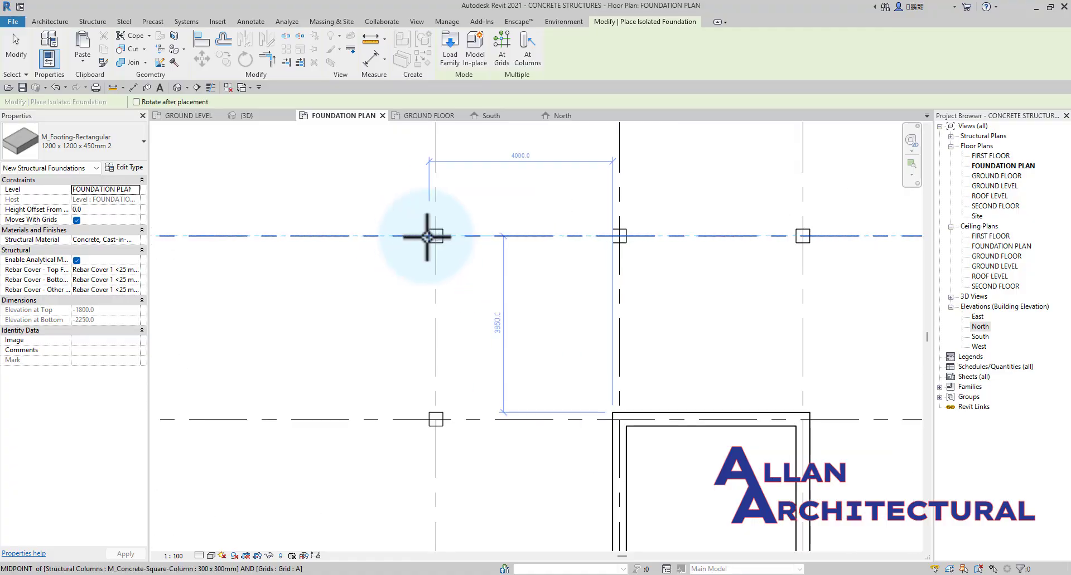
# Place isolated footings at the bases of all structural columns on grids A to C and 1 to 4.
pyautogui.scroll(-4, 427, 236)
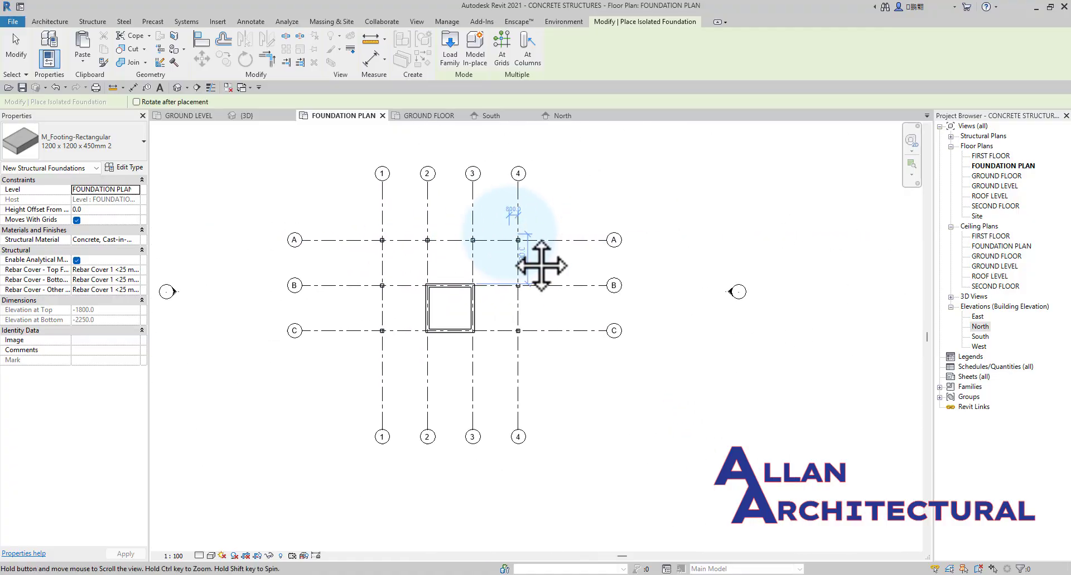
pyautogui.click(530, 61)
pyautogui.moveTo(548, 355); pyautogui.dragTo(340, 220)
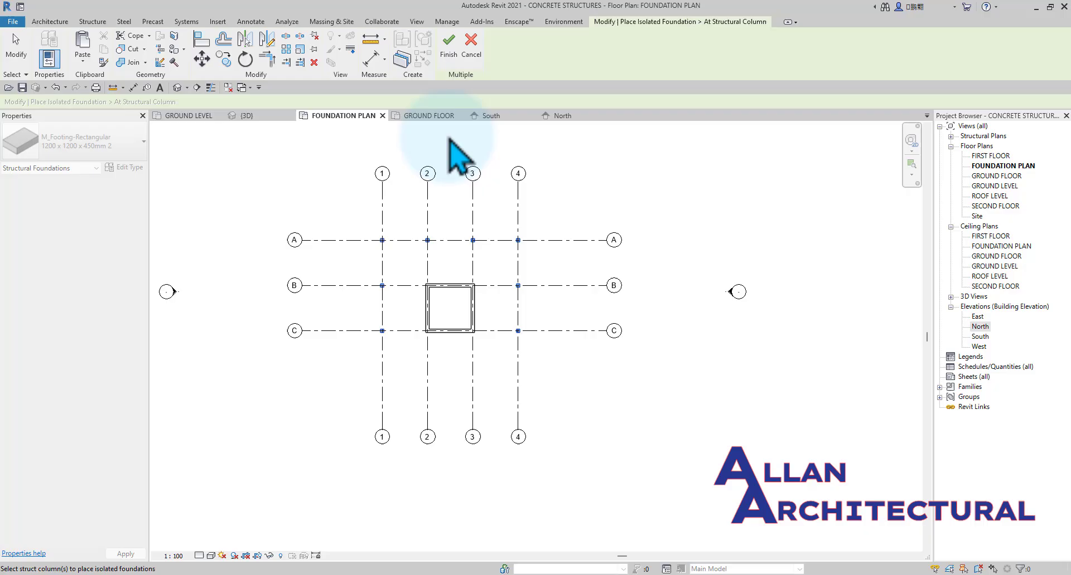
pyautogui.click(448, 45)
pyautogui.press('Escape')
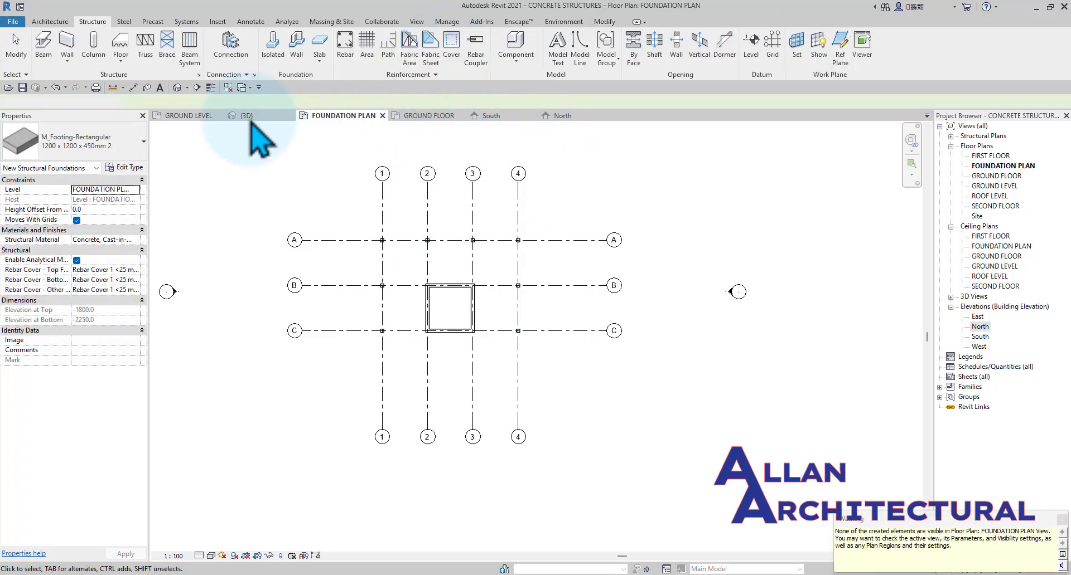
# Open the 3D view and examine the footings under the columns, including their position against the FOUNDATION PLAN level from the front.
pyautogui.click(246, 116)
pyautogui.keyDown('shift'); pyautogui.moveTo(442, 507); pyautogui.dragTo(521, 490, button='middle'); pyautogui.keyUp('shift')
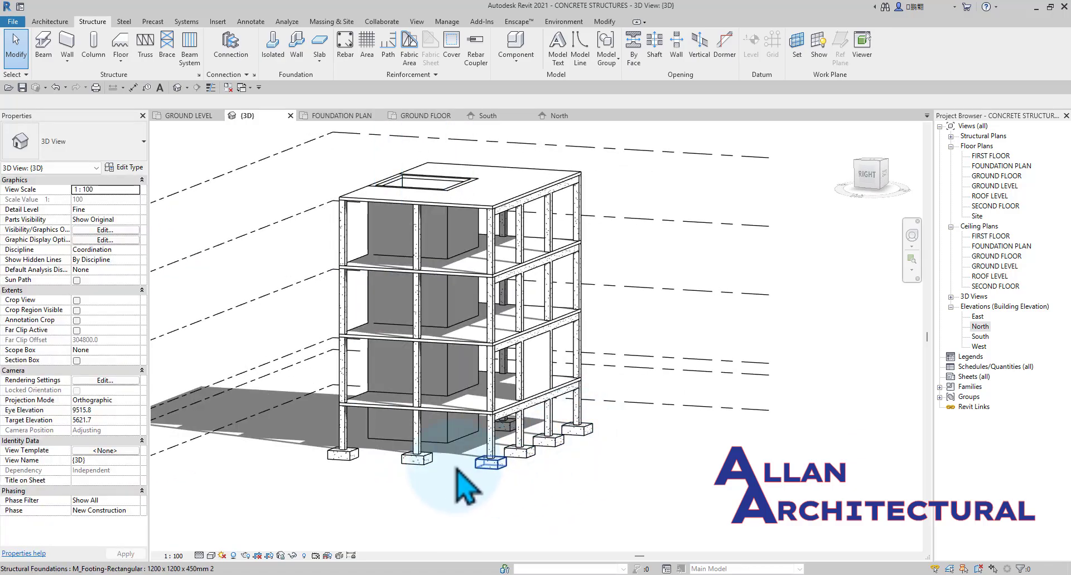
pyautogui.keyDown('shift'); pyautogui.moveTo(423, 455); pyautogui.dragTo(638, 460, button='middle'); pyautogui.keyUp('shift')
pyautogui.scroll(2, 390, 474)
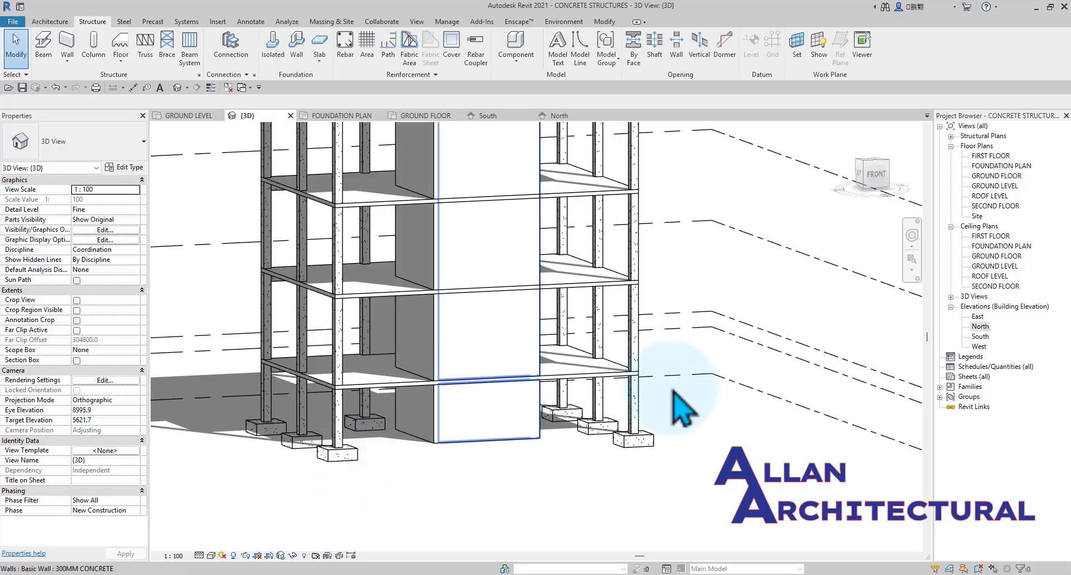
pyautogui.moveTo(872, 185); pyautogui.dragTo(855, 196)
pyautogui.scroll(5, 557, 440)
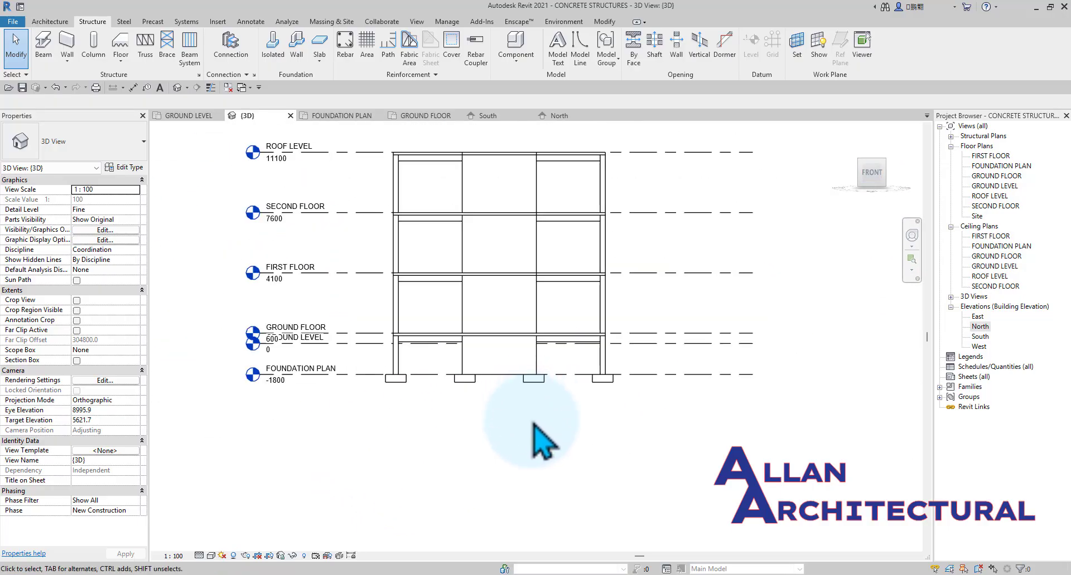
pyautogui.moveTo(457, 477); pyautogui.dragTo(498, 426, button='middle')
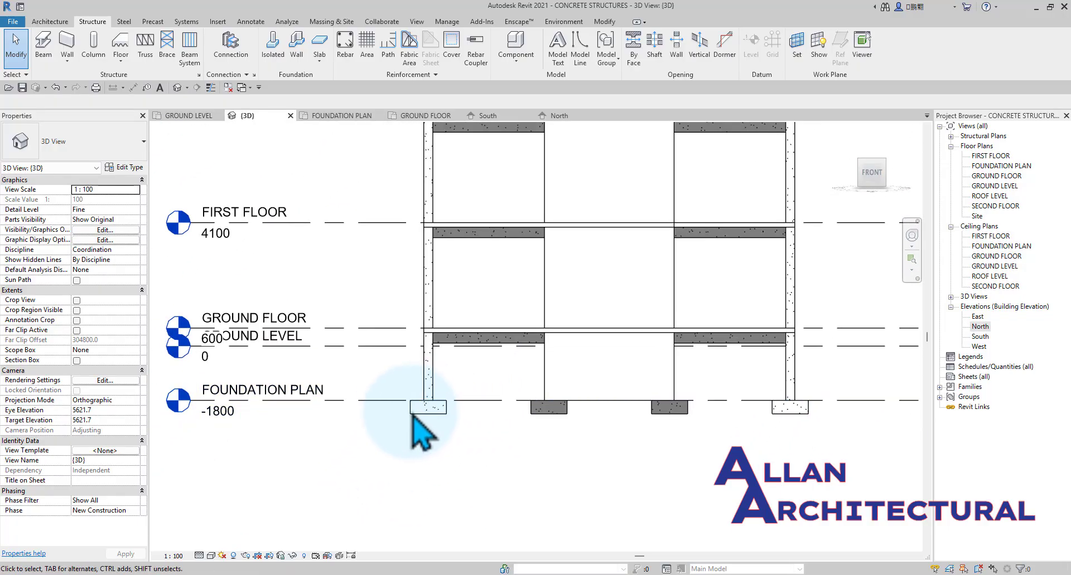
pyautogui.scroll(-2, 406, 414)
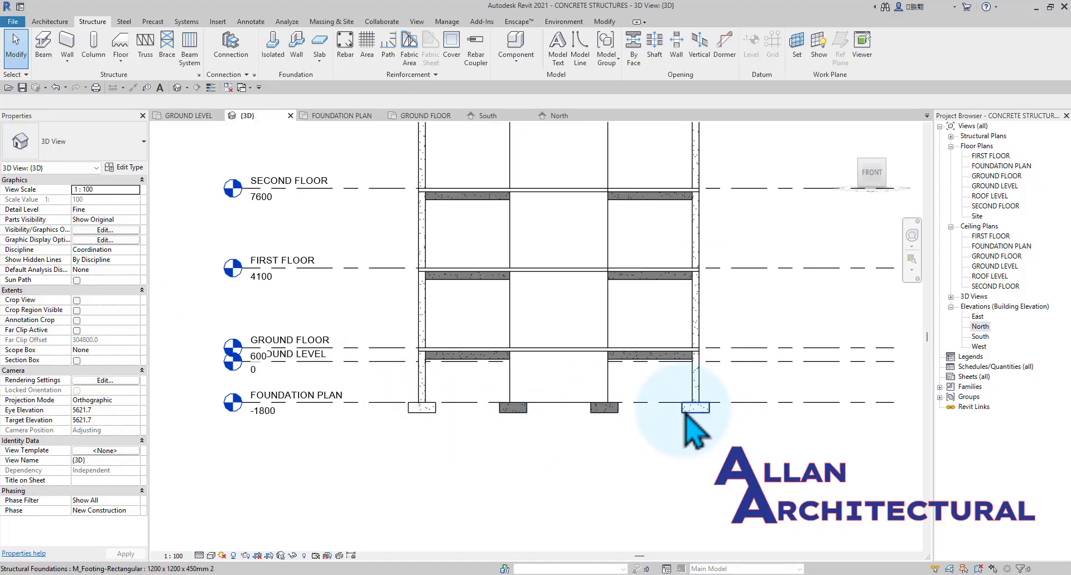
# Examine the column footings around the left, back and right sides of the 3D model.
pyautogui.scroll(-2, 514, 385)
pyautogui.moveTo(450, 400)
pyautogui.keyDown('shift'); pyautogui.mouseDown(button='middle')
pyautogui.moveTo(495, 461)
pyautogui.moveTo(496, 437)
pyautogui.moveTo(736, 462)
pyautogui.moveTo(728, 458)
pyautogui.mouseUp(button='middle'); pyautogui.keyUp('shift')
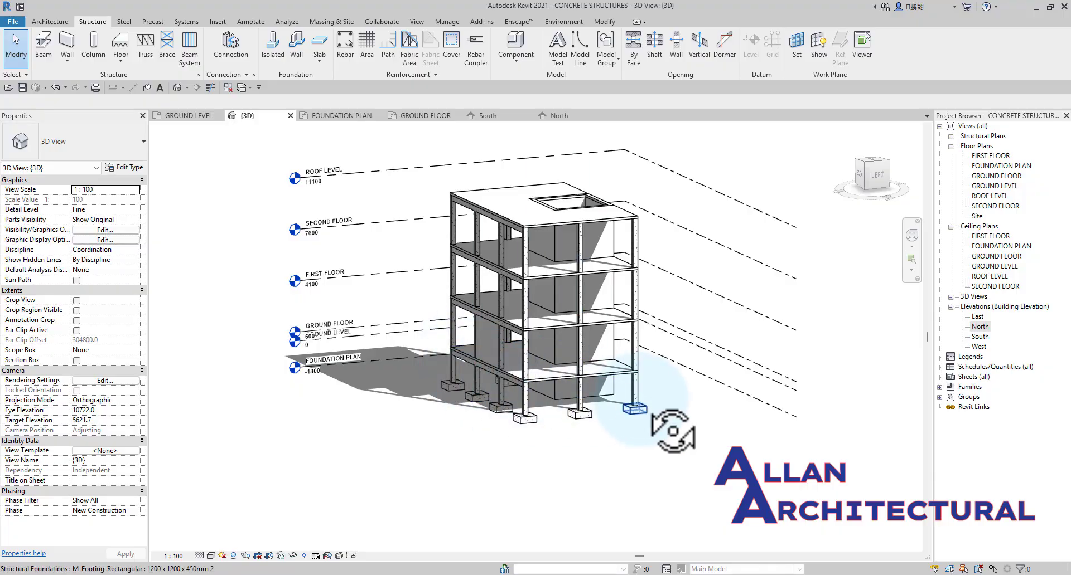
pyautogui.keyDown('shift'); pyautogui.moveTo(673, 431); pyautogui.dragTo(775, 404, button='middle'); pyautogui.keyUp('shift')
pyautogui.scroll(3, 649, 427)
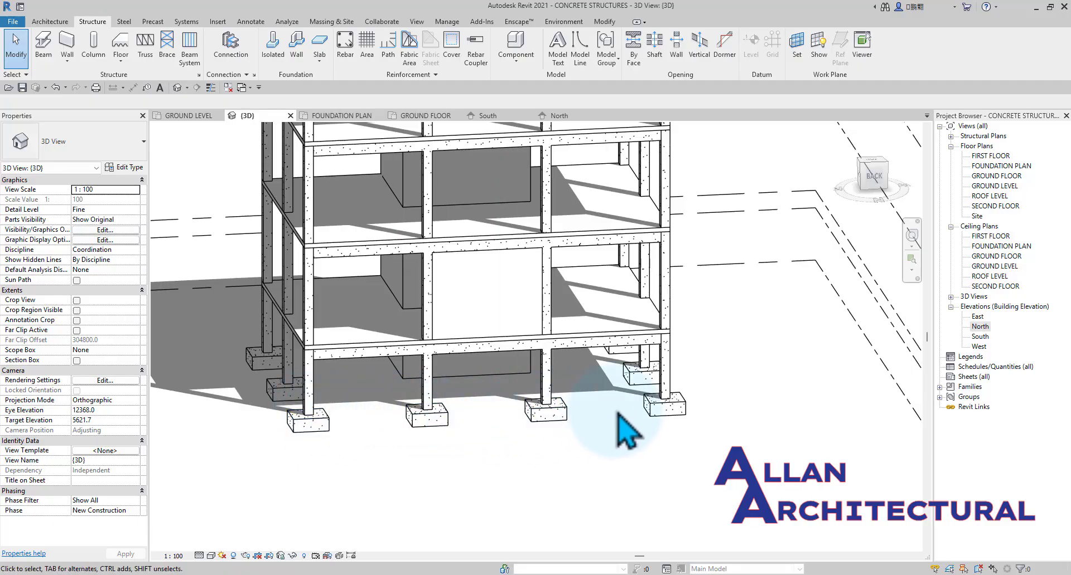
pyautogui.keyDown('shift'); pyautogui.moveTo(613, 410); pyautogui.dragTo(670, 342, button='middle'); pyautogui.keyUp('shift')
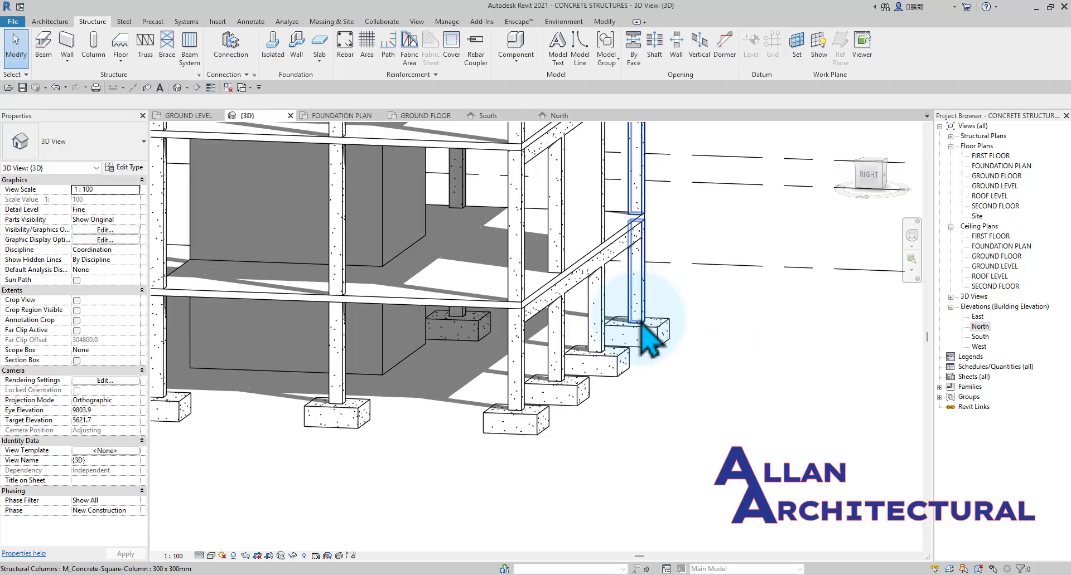
pyautogui.moveTo(617, 370)
pyautogui.keyDown('shift'); pyautogui.mouseDown(button='middle')
pyautogui.moveTo(474, 451)
pyautogui.moveTo(493, 436)
pyautogui.moveTo(609, 439)
pyautogui.moveTo(617, 450)
pyautogui.mouseUp(button='middle'); pyautogui.keyUp('shift')
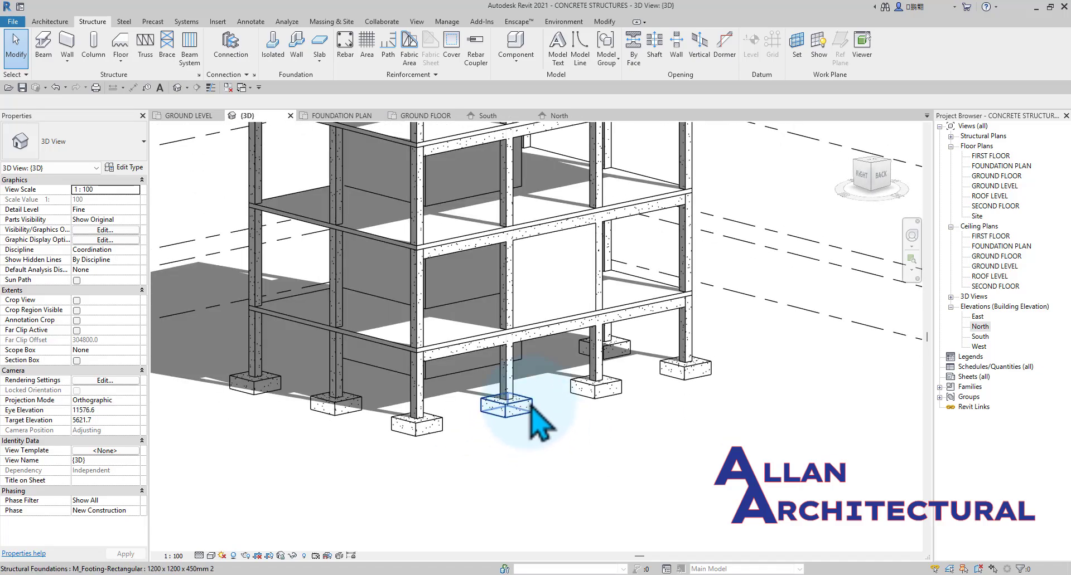
pyautogui.scroll(-2, 499, 277)
pyautogui.moveTo(477, 260); pyautogui.dragTo(513, 321, button='middle')
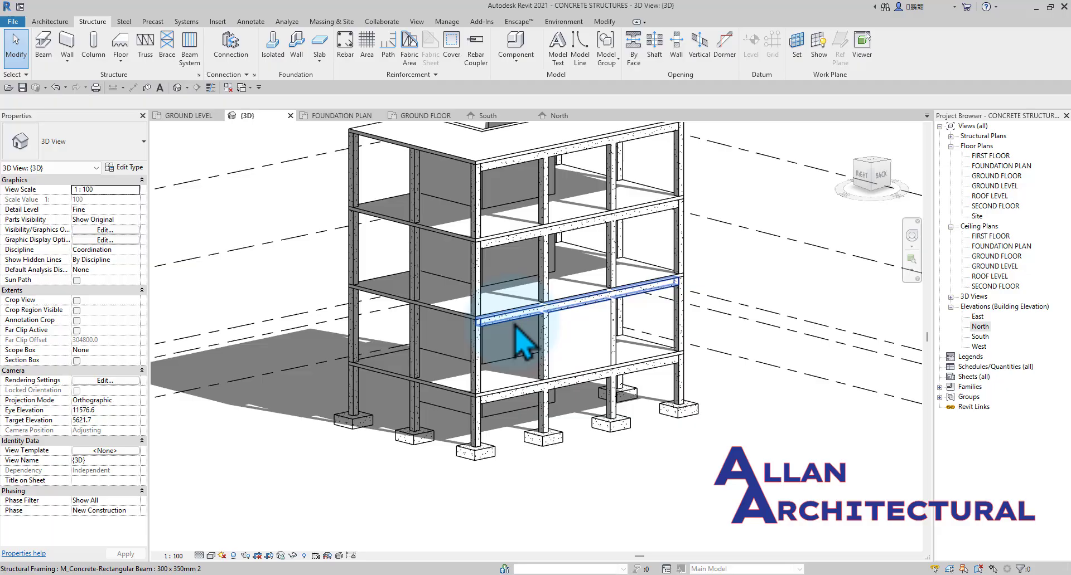
# Start a structural wall foundation and duplicate the Bearing Footing - 900 x 300 type as Bearing Footing - 900 x 301.
pyautogui.click(297, 54)
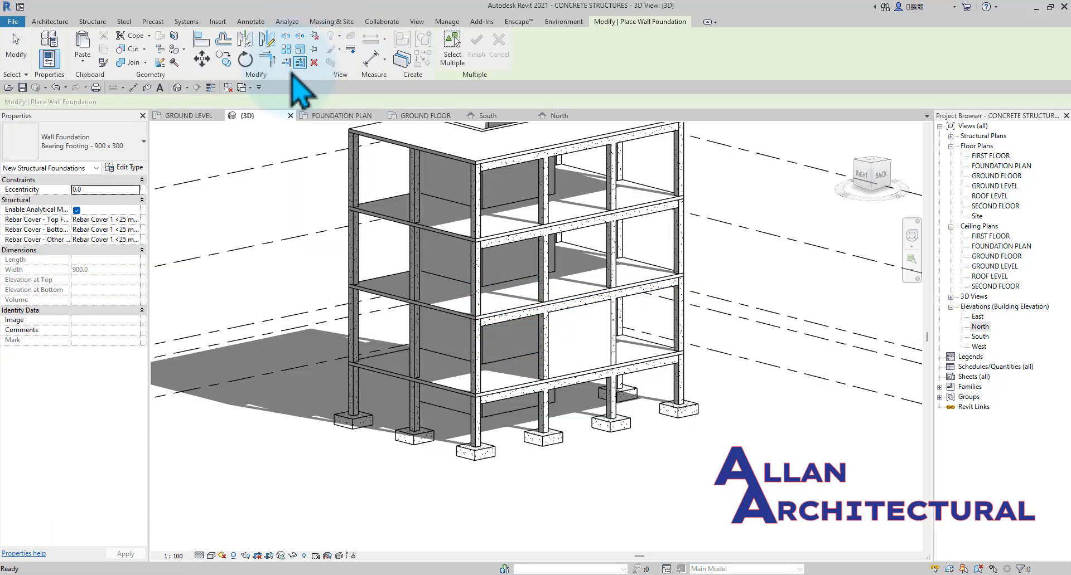
pyautogui.click(131, 147)
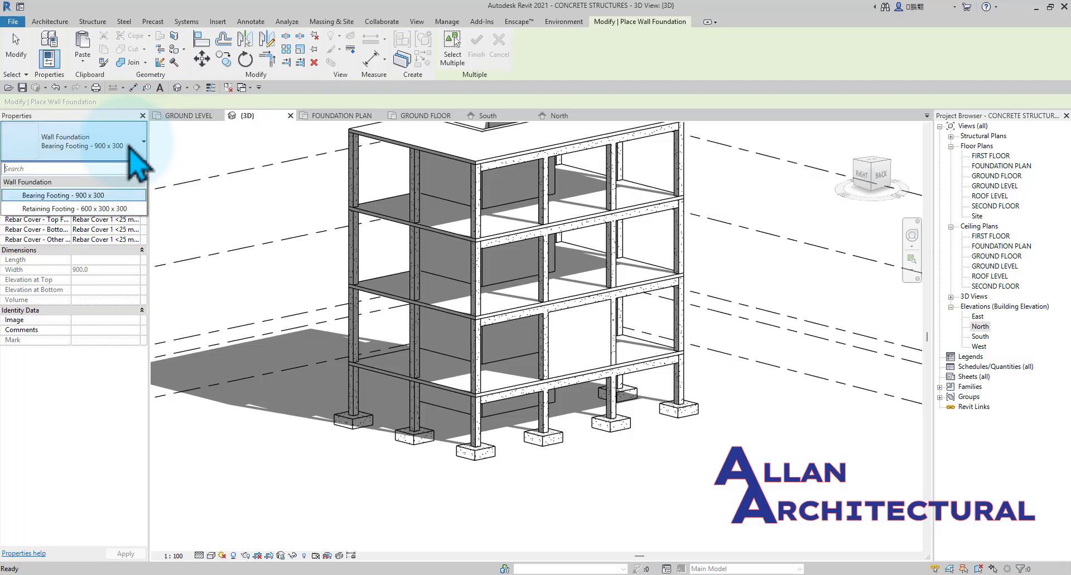
pyautogui.click(111, 196)
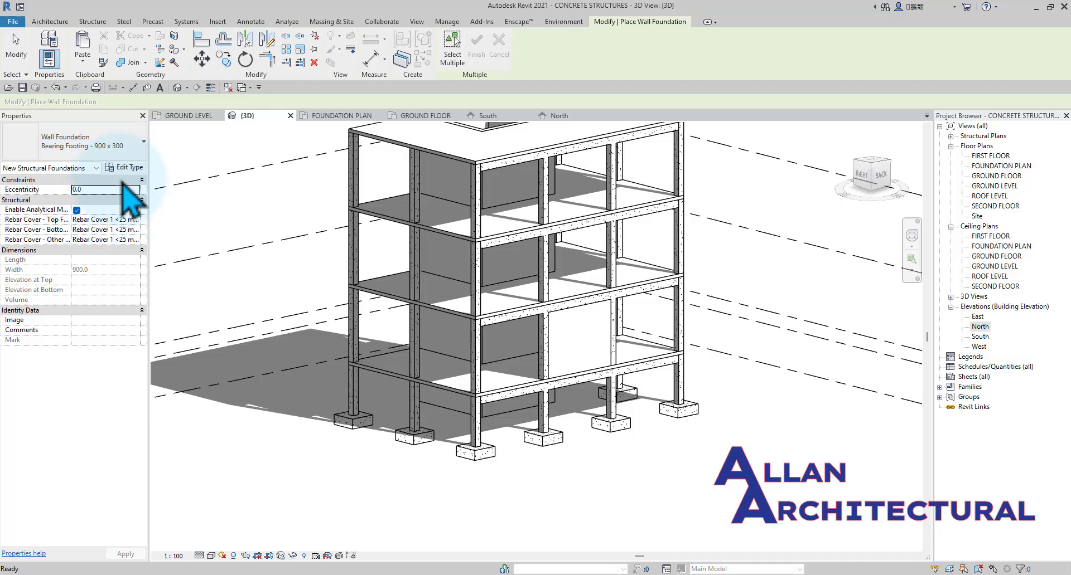
pyautogui.click(125, 168)
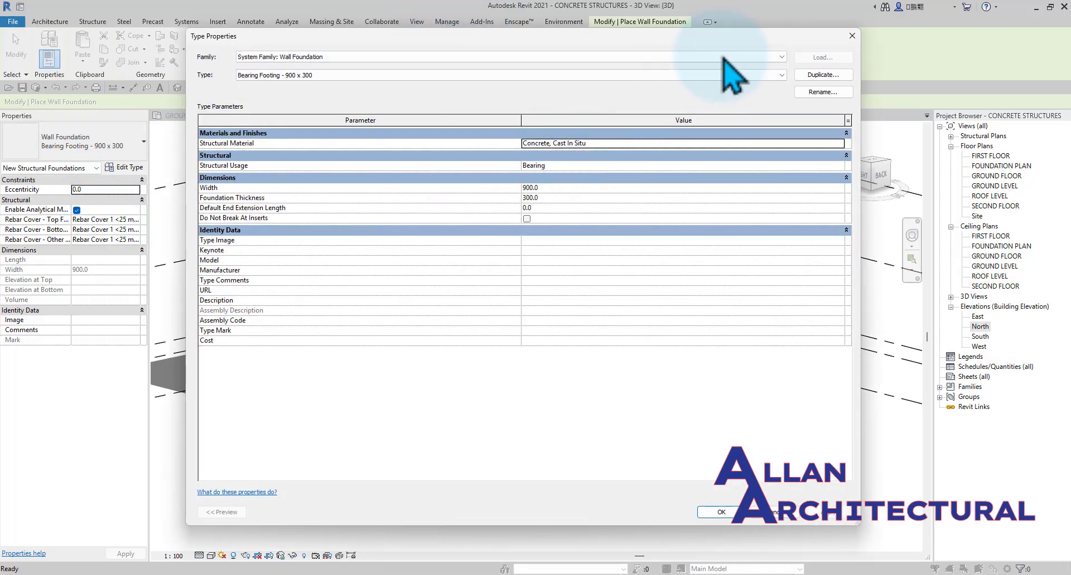
pyautogui.click(822, 75)
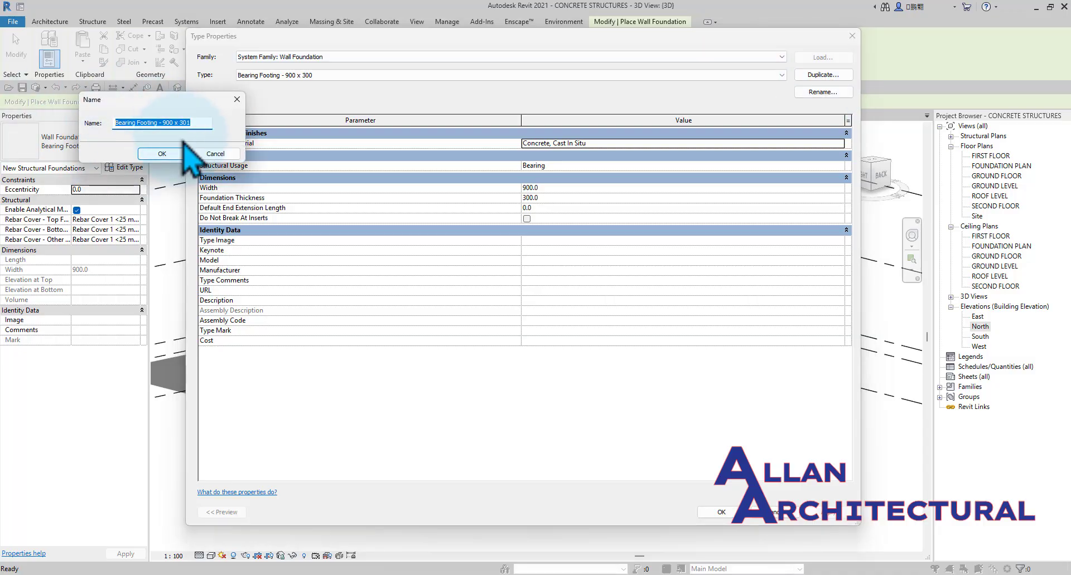
pyautogui.click(174, 155)
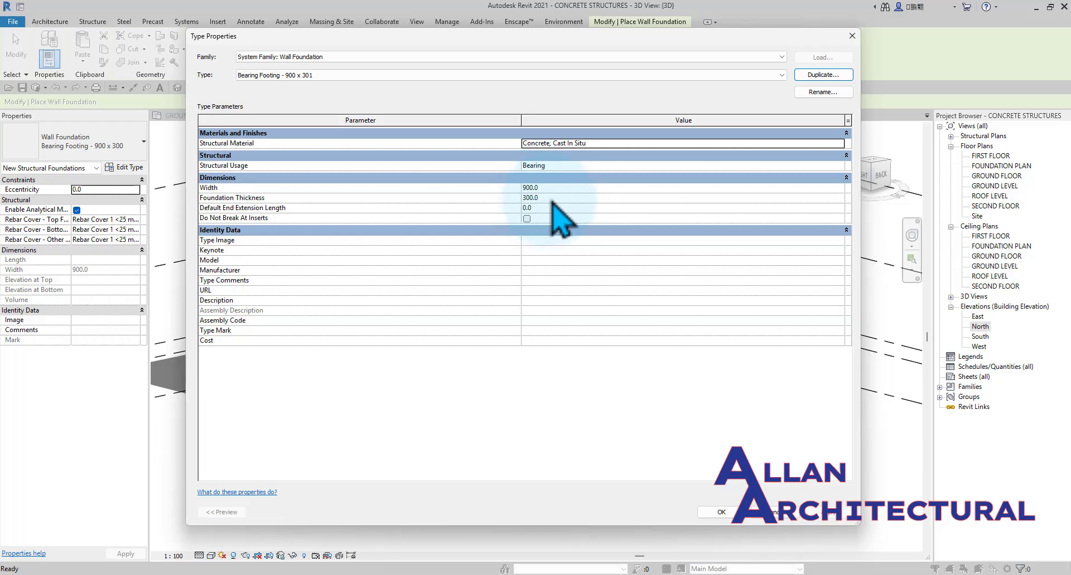
pyautogui.click(721, 512)
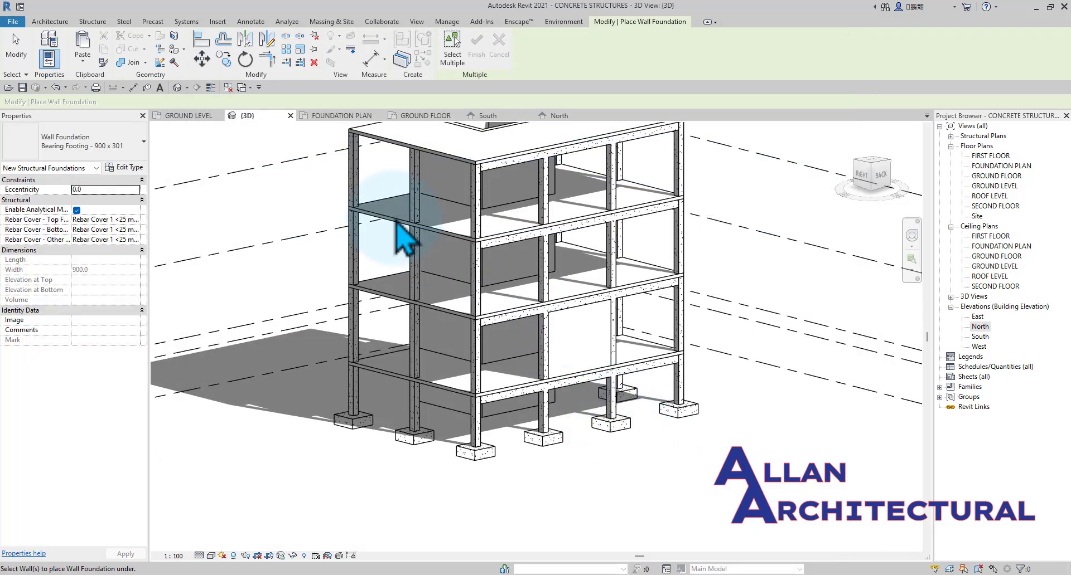
# Place Retaining Footing - 600 x 300 x 300 wall foundations under all four core walls together in the FOUNDATION PLAN view.
pyautogui.click(335, 115)
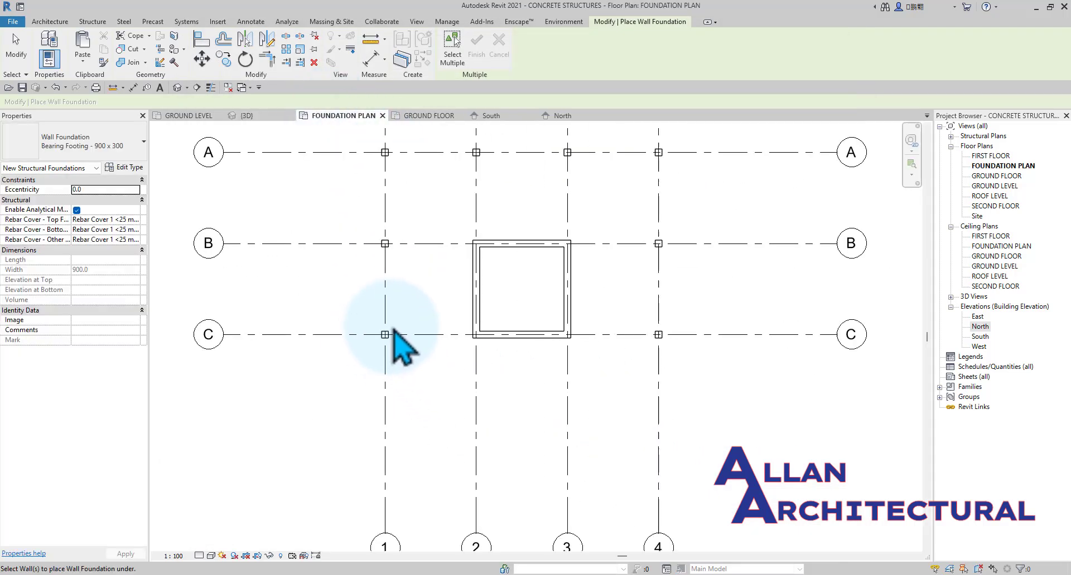
pyautogui.scroll(2, 402, 346)
pyautogui.click(452, 49)
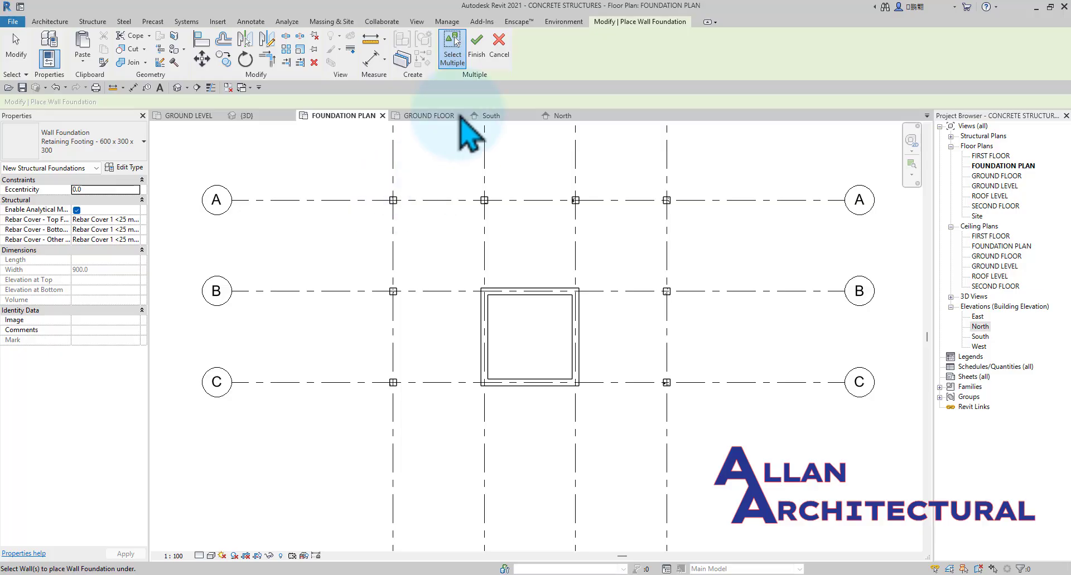
pyautogui.scroll(-3, 557, 430)
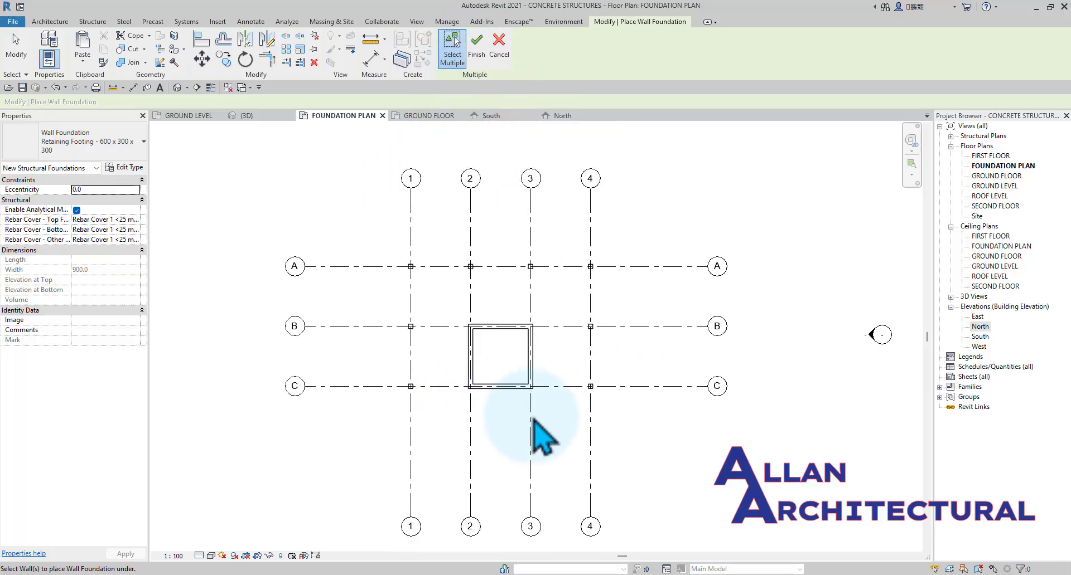
pyautogui.moveTo(624, 428); pyautogui.dragTo(371, 206)
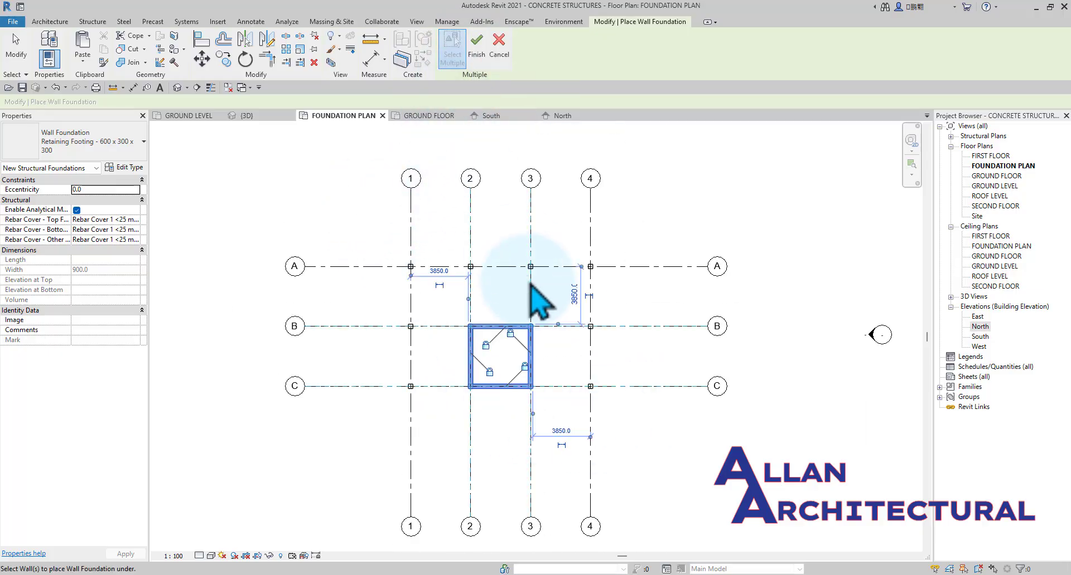
pyautogui.scroll(2, 524, 313)
pyautogui.click(478, 55)
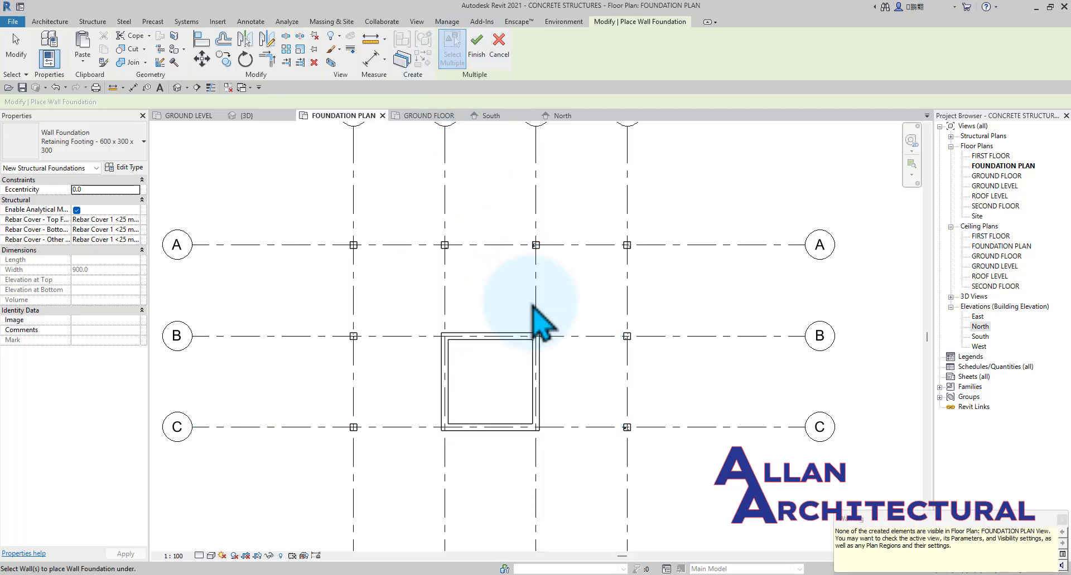
# Check the wall foundations around the core in the 3D view and return to the FOUNDATION PLAN view.
pyautogui.click(275, 116)
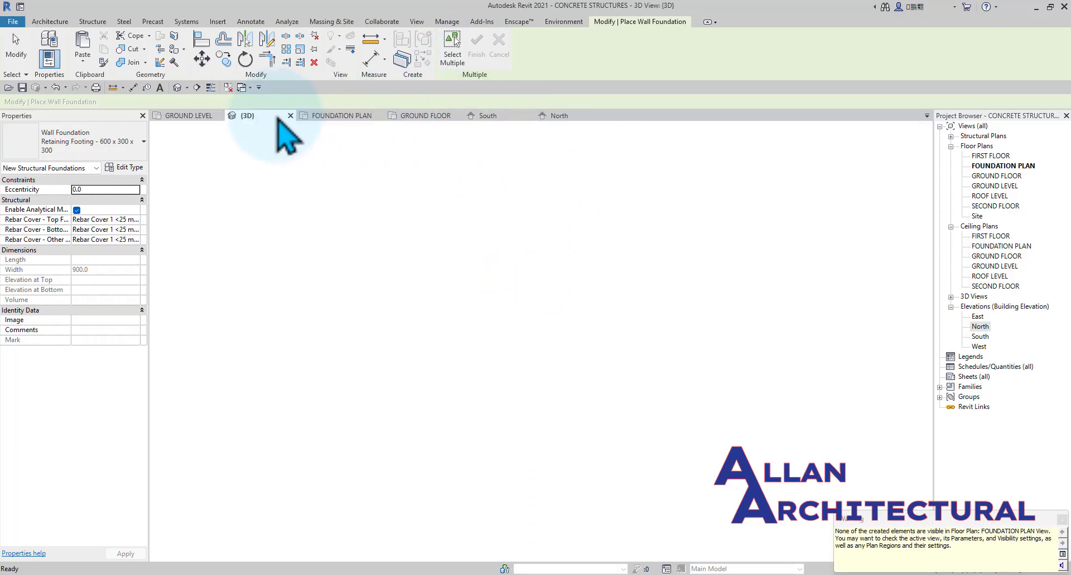
pyautogui.scroll(-2, 526, 423)
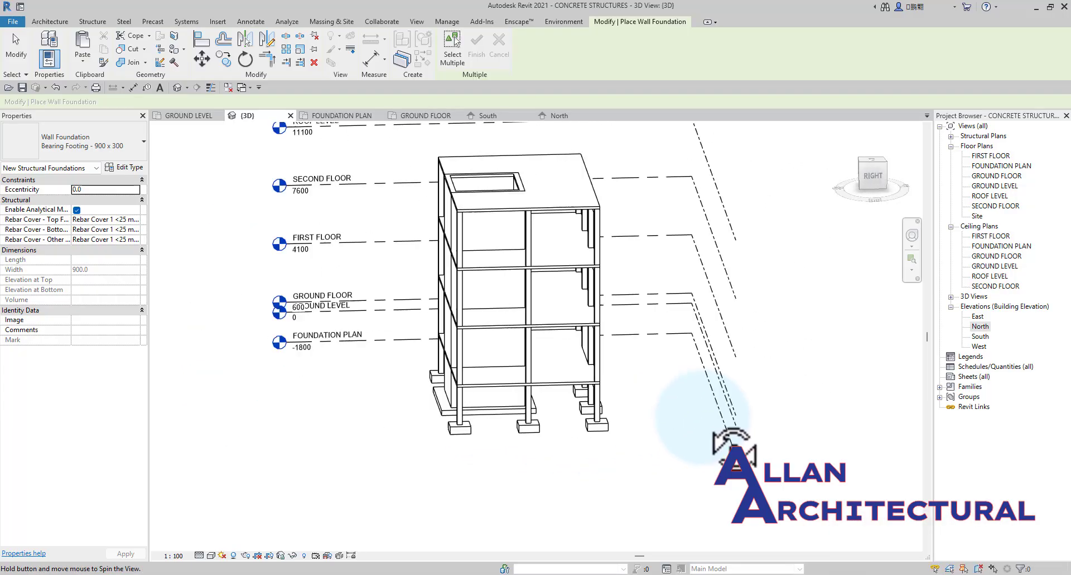
pyautogui.click(343, 116)
pyautogui.scroll(-3, 450, 318)
pyautogui.moveTo(480, 326); pyautogui.dragTo(549, 346, button='middle')
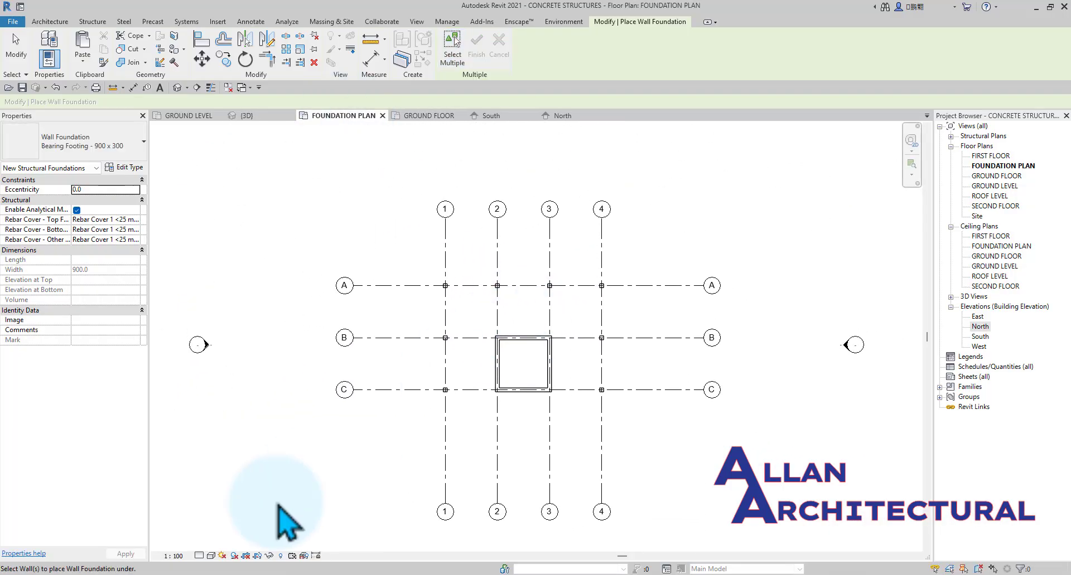
# Try the Wireframe visual style in the foundation plan and switch back to Hidden Line.
pyautogui.click(212, 556)
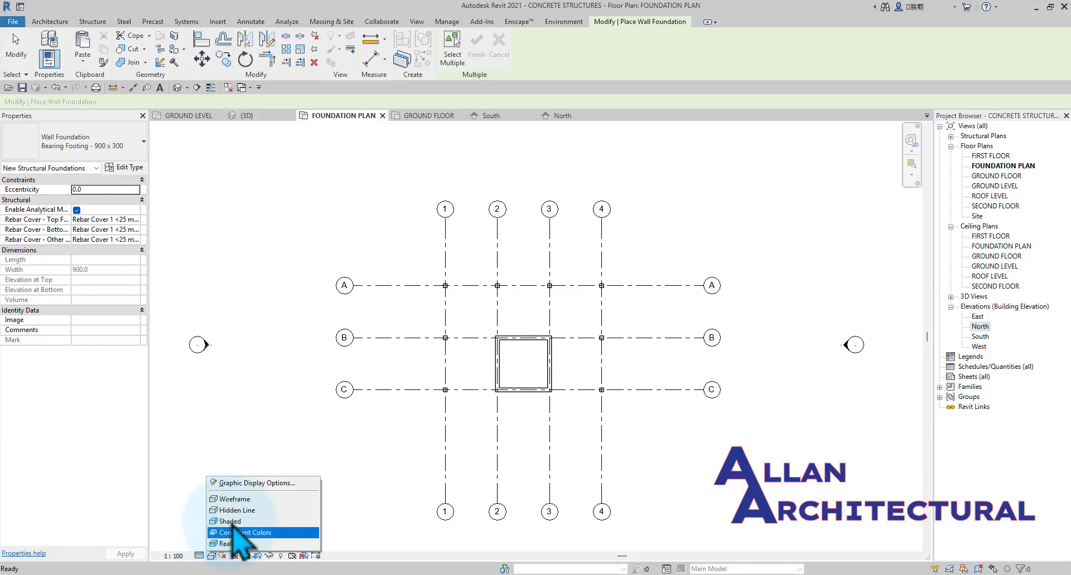
pyautogui.click(245, 498)
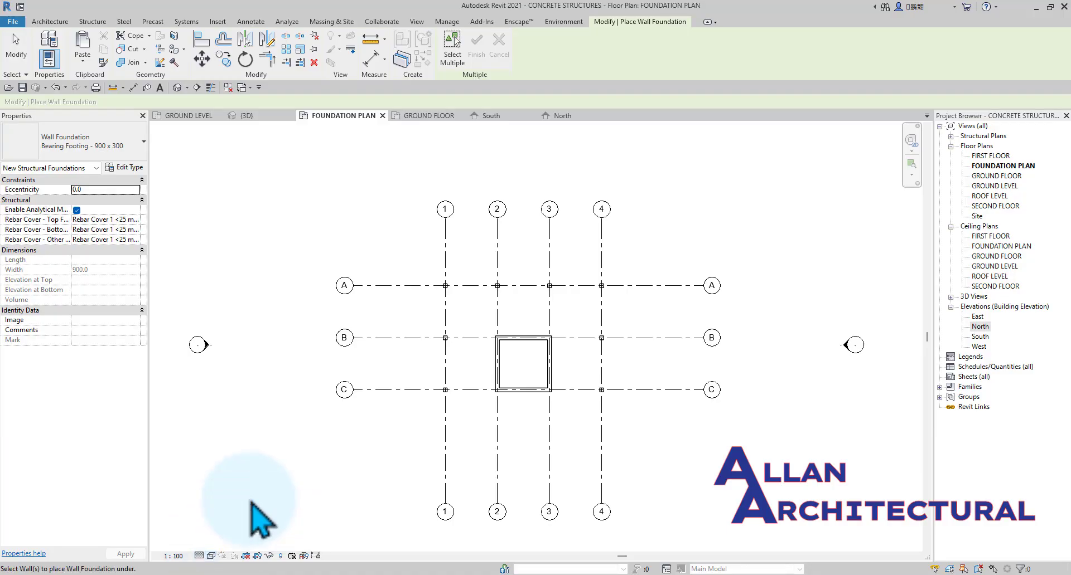
pyautogui.click(211, 556)
pyautogui.click(235, 511)
# Set the FOUNDATION PLAN view range's view depth level to Unlimited and apply it.
pyautogui.scroll(-1, 518, 265)
pyautogui.moveTo(521, 297); pyautogui.dragTo(520, 294, button='middle')
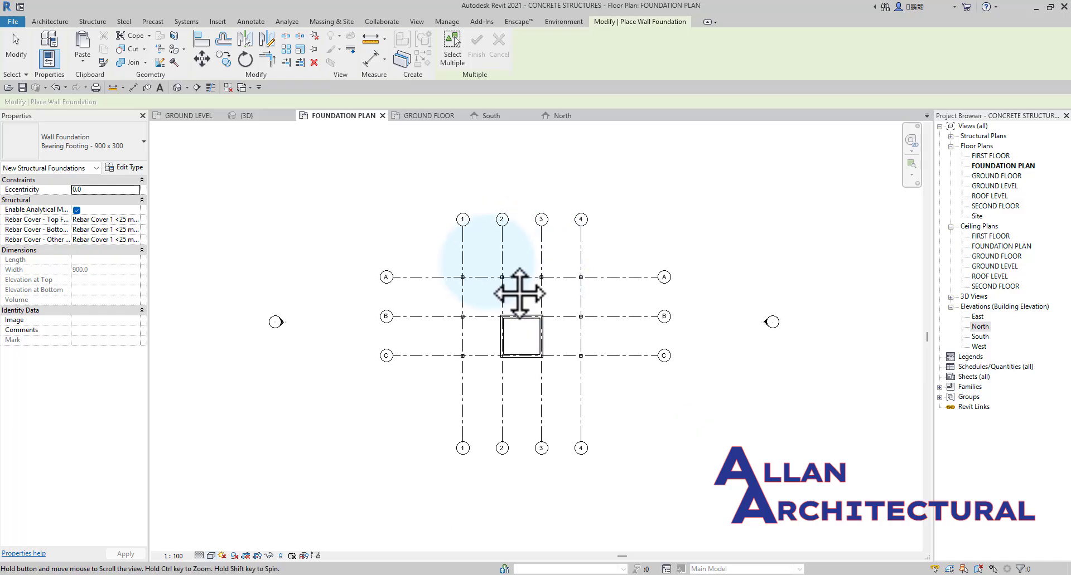
pyautogui.moveTo(487, 262); pyautogui.dragTo(469, 243, button='middle')
pyautogui.scroll(3, 516, 258)
pyautogui.moveTo(340, 214); pyautogui.dragTo(356, 217, button='middle')
pyautogui.scroll(-2, 362, 238)
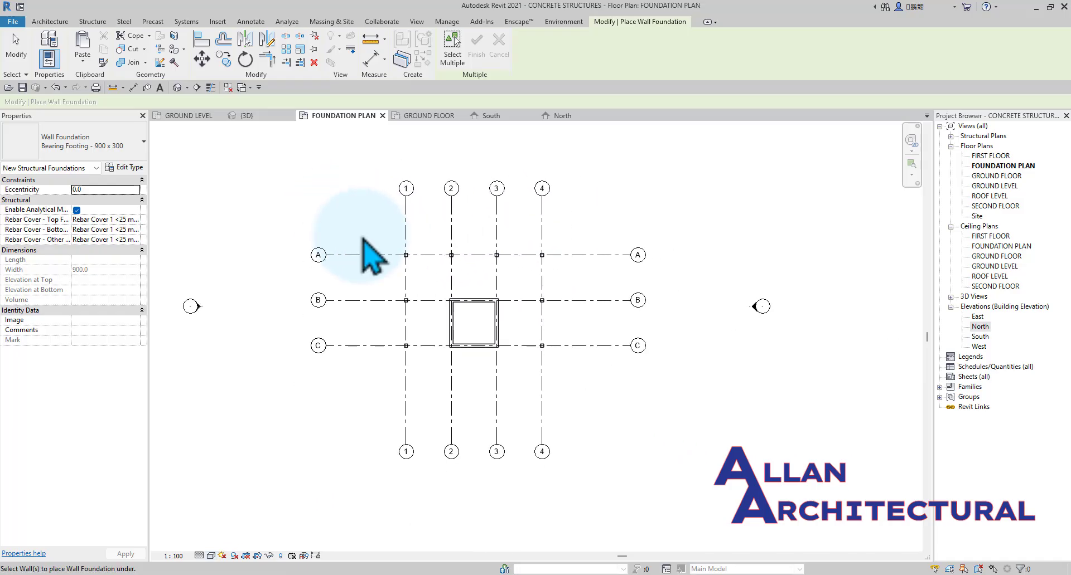
pyautogui.press('v')
pyautogui.press('r')
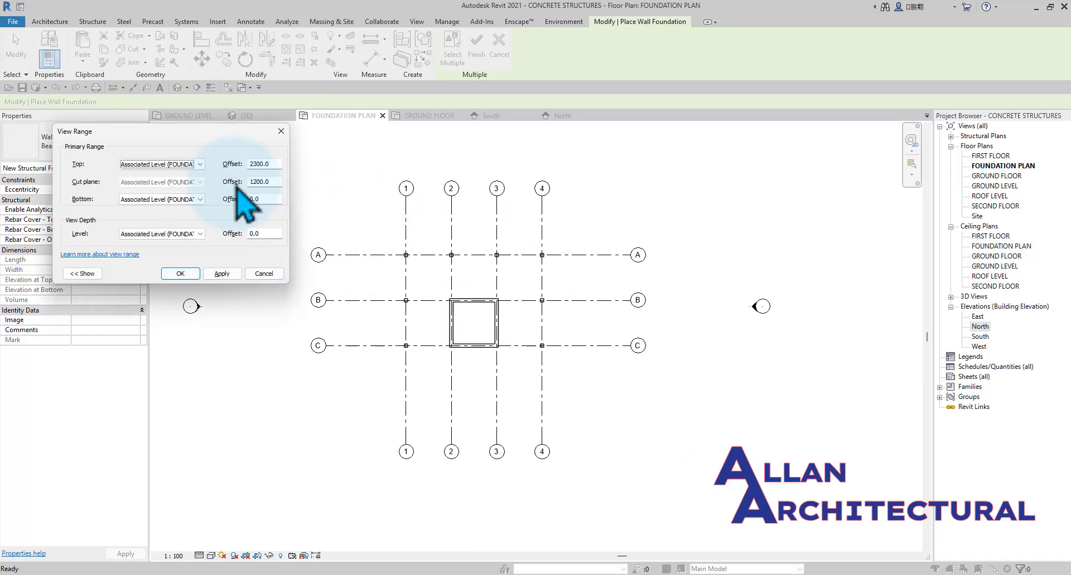
pyautogui.click(200, 234)
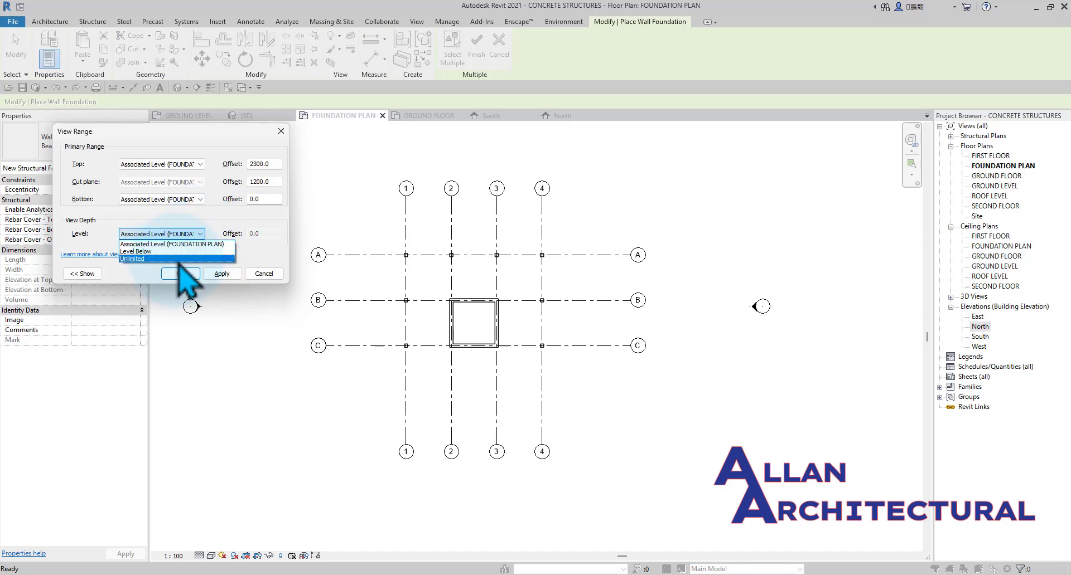
pyautogui.click(177, 259)
pyautogui.click(226, 274)
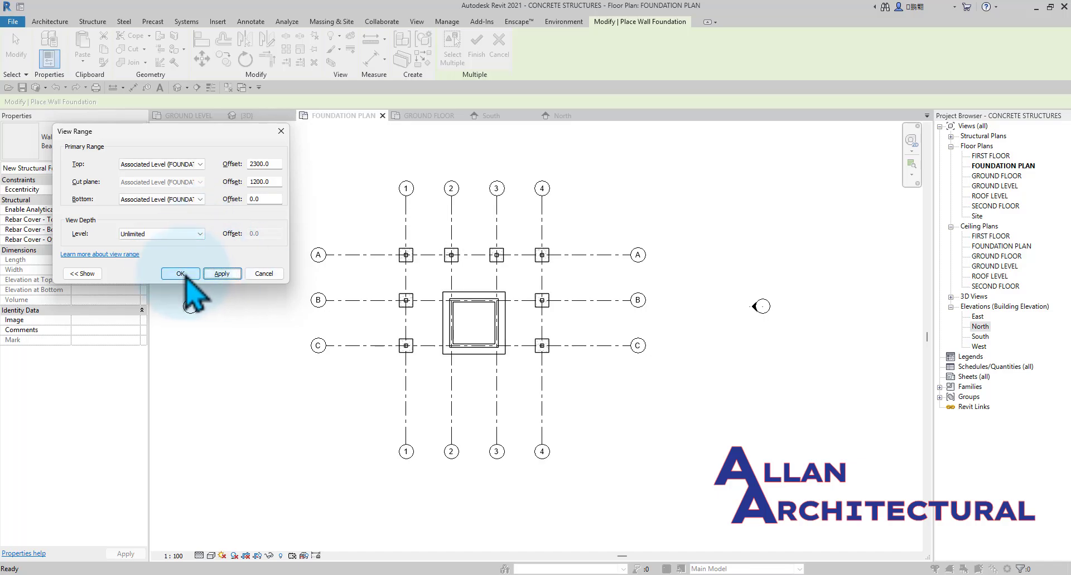
pyautogui.click(184, 274)
# Examine the isolated column footings and the wall foundation around the core in the foundation plan.
pyautogui.scroll(3, 505, 301)
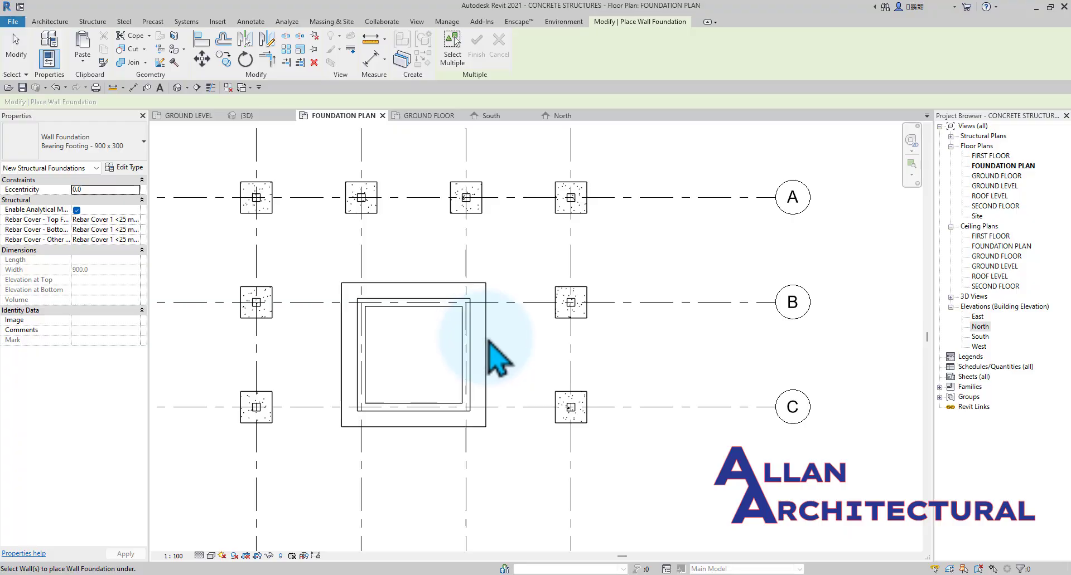
pyautogui.scroll(-3, 474, 310)
pyautogui.moveTo(433, 286); pyautogui.dragTo(523, 316, button='middle')
pyautogui.scroll(6, 355, 218)
pyautogui.scroll(-2, 356, 218)
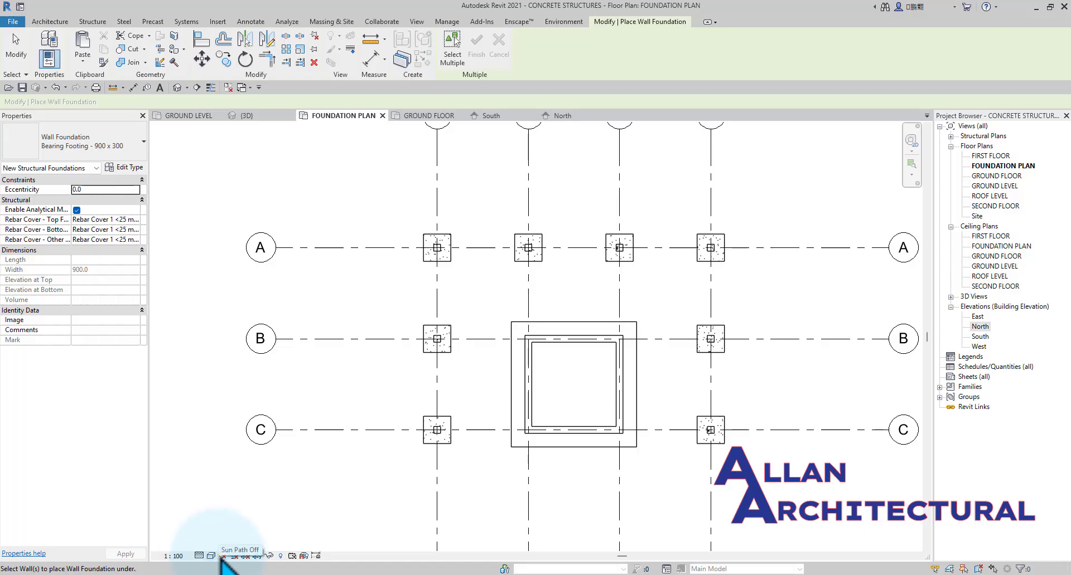
pyautogui.scroll(-2, 454, 239)
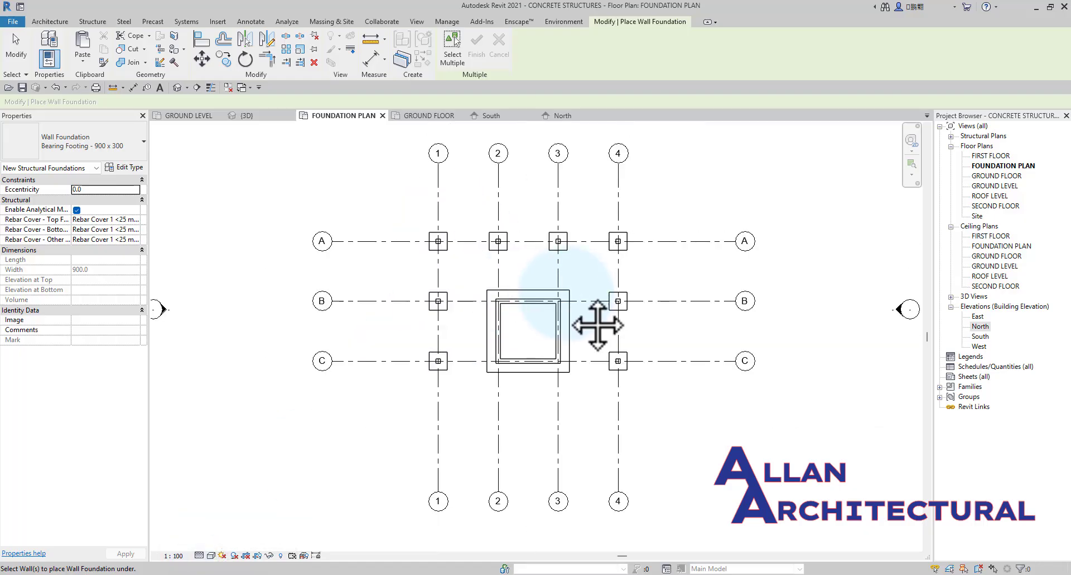
pyautogui.moveTo(664, 323); pyautogui.dragTo(628, 315, button='middle')
pyautogui.scroll(1, 524, 337)
pyautogui.scroll(-3, 523, 336)
pyautogui.moveTo(419, 239); pyautogui.dragTo(439, 215, button='middle')
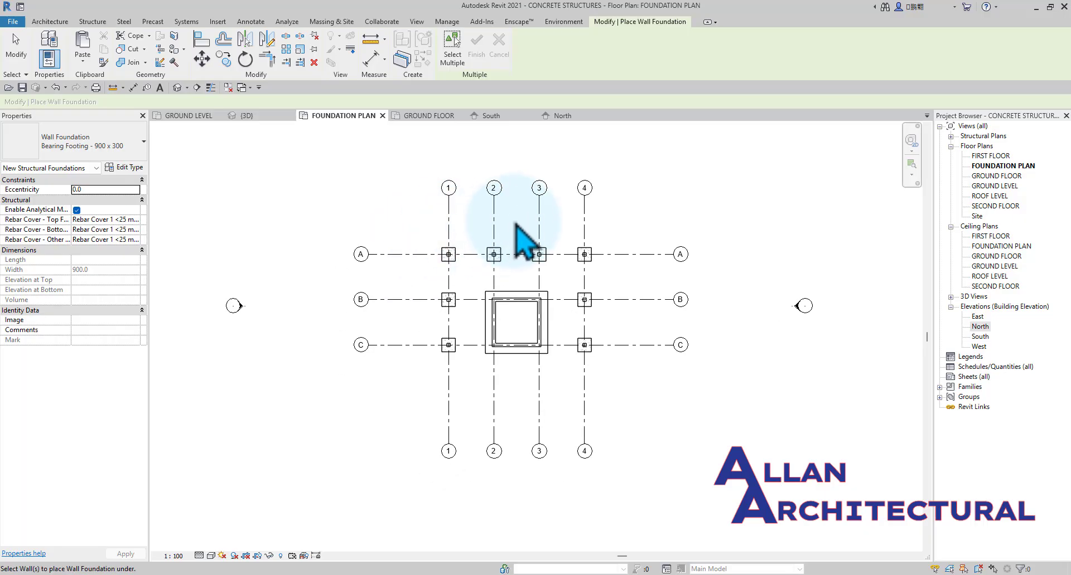
pyautogui.scroll(3, 495, 187)
pyautogui.press('Escape')
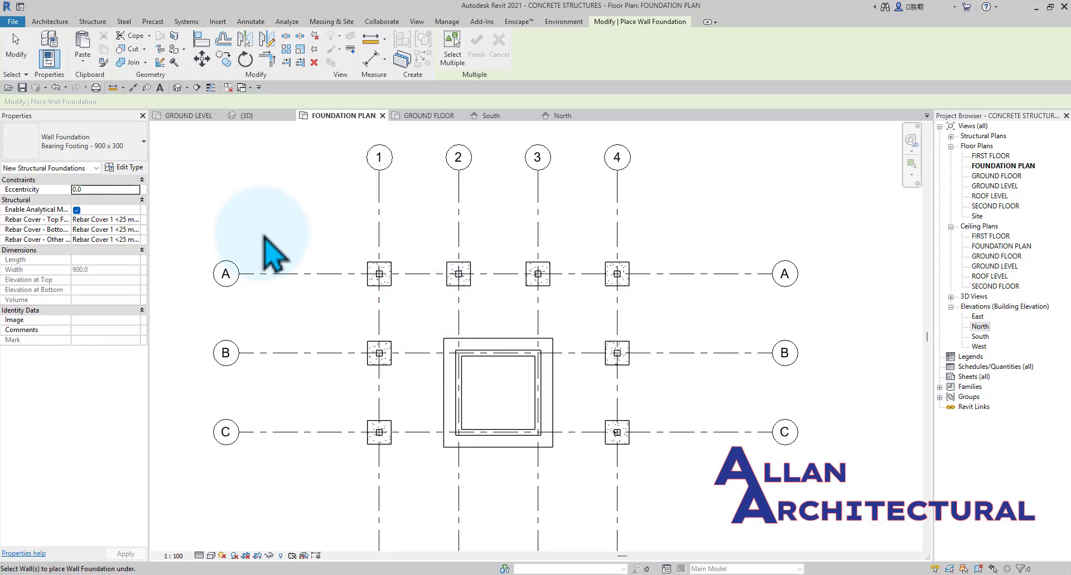
pyautogui.scroll(4, 379, 276)
pyautogui.scroll(-4, 430, 303)
pyautogui.scroll(2, 441, 335)
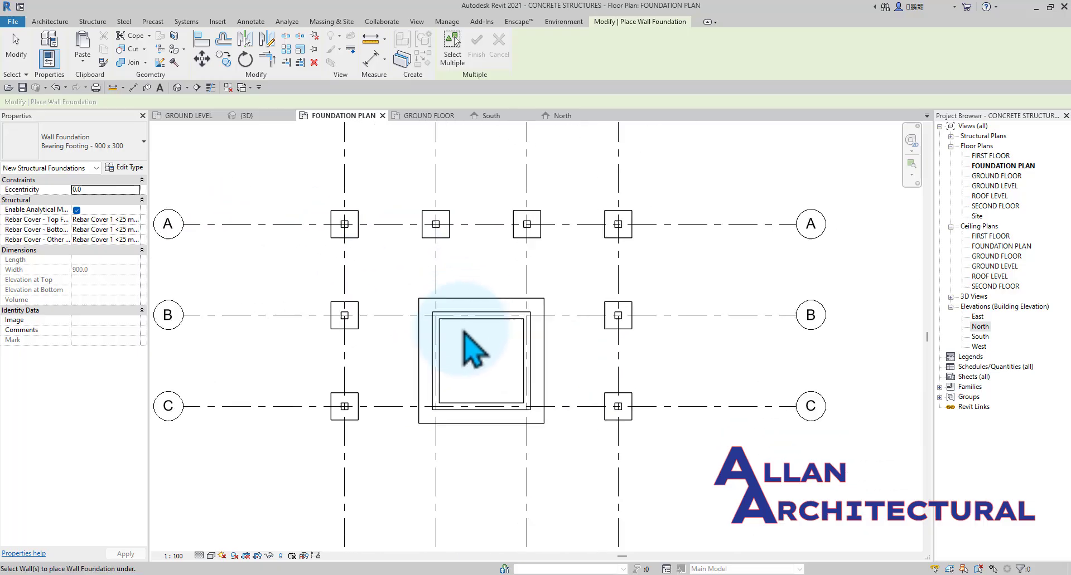
pyautogui.scroll(4, 480, 379)
pyautogui.scroll(-5, 349, 335)
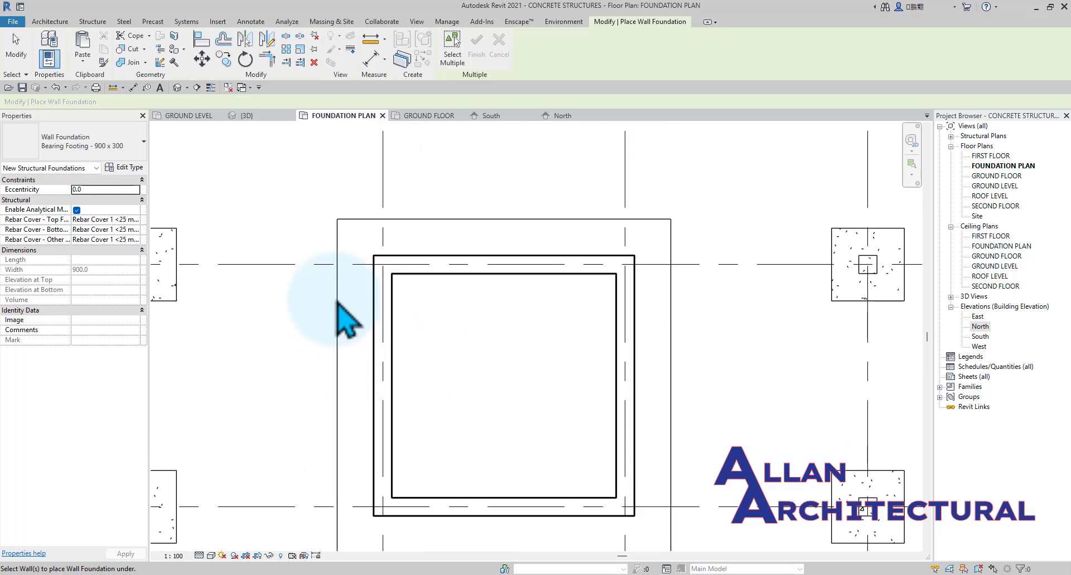
# Open the 3D view, end wall foundation placement and examine the core's foundation from below.
pyautogui.click(246, 115)
pyautogui.scroll(2, 511, 385)
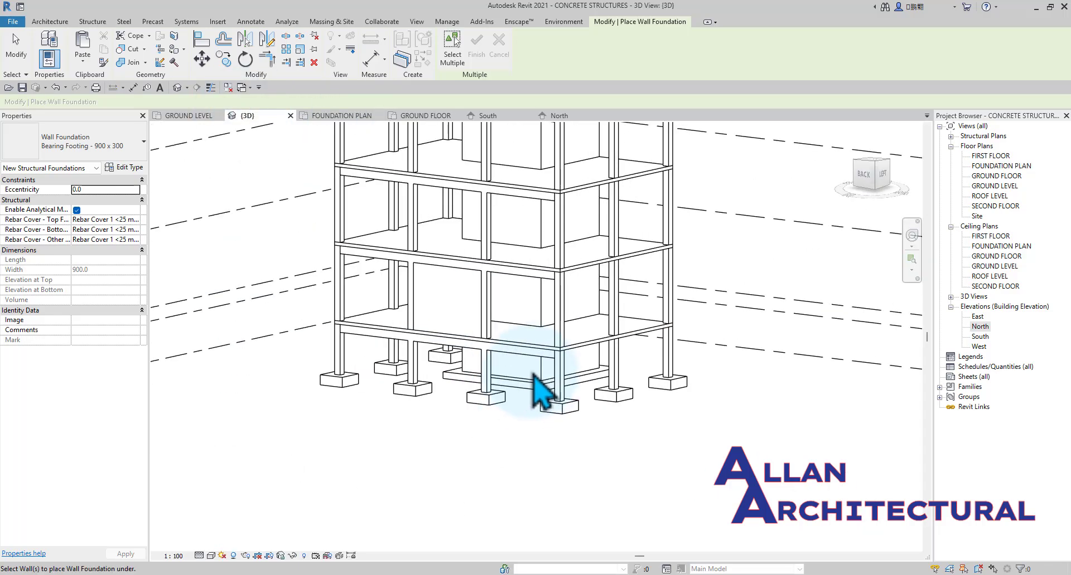
pyautogui.scroll(1, 528, 388)
pyautogui.press('Escape')
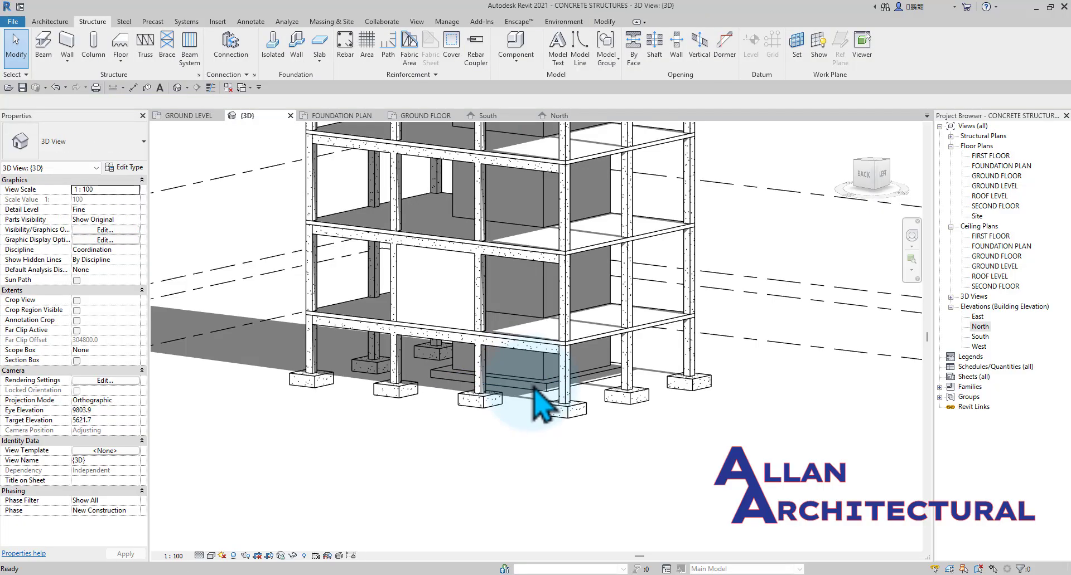
pyautogui.click(536, 386)
pyautogui.scroll(1, 539, 386)
pyautogui.keyDown('shift'); pyautogui.moveTo(542, 387); pyautogui.dragTo(544, 388, button='middle'); pyautogui.keyUp('shift')
pyautogui.keyDown('shift'); pyautogui.moveTo(576, 419); pyautogui.dragTo(528, 291, button='middle'); pyautogui.keyUp('shift')
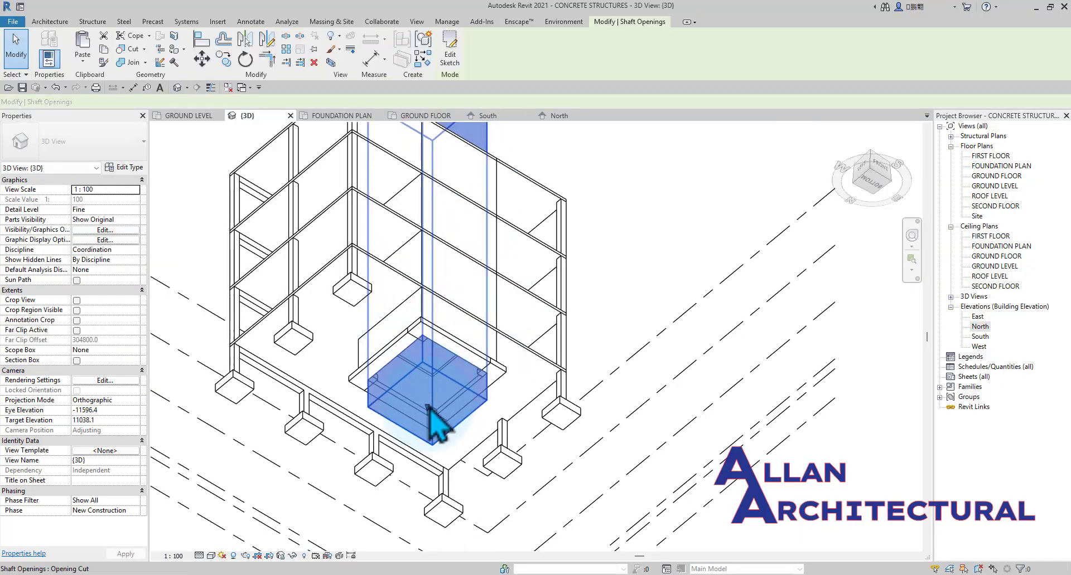
# Select the core's shaft opening and raise its base above the wall foundations to a base offset of about -16 mm from GROUND LEVEL.
pyautogui.click(429, 412)
pyautogui.moveTo(432, 361); pyautogui.dragTo(432, 363)
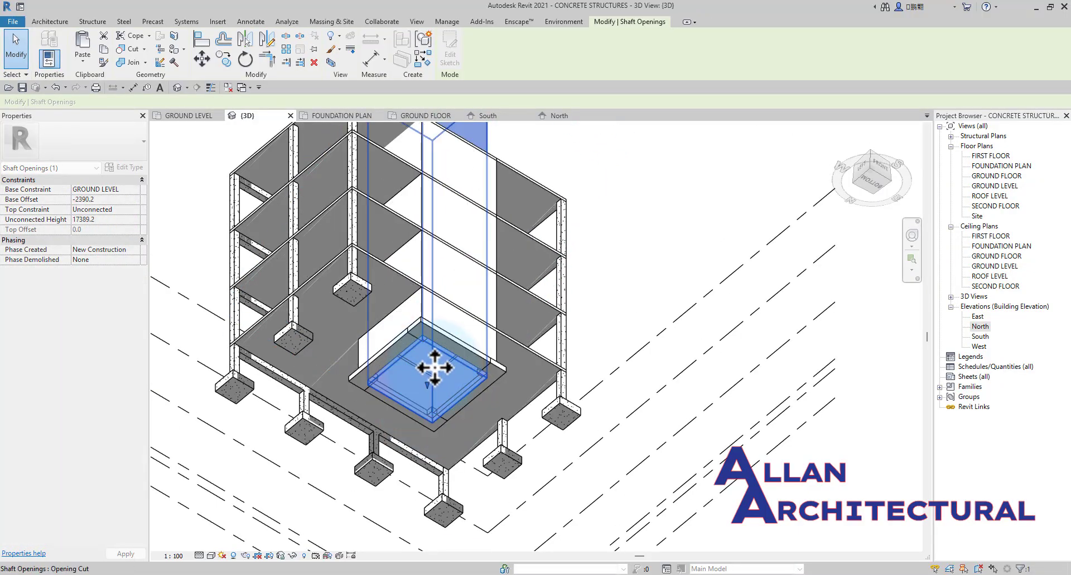
pyautogui.keyDown('shift'); pyautogui.moveTo(437, 370); pyautogui.dragTo(467, 451, button='middle'); pyautogui.keyUp('shift')
pyautogui.moveTo(391, 372); pyautogui.dragTo(431, 318, button='middle')
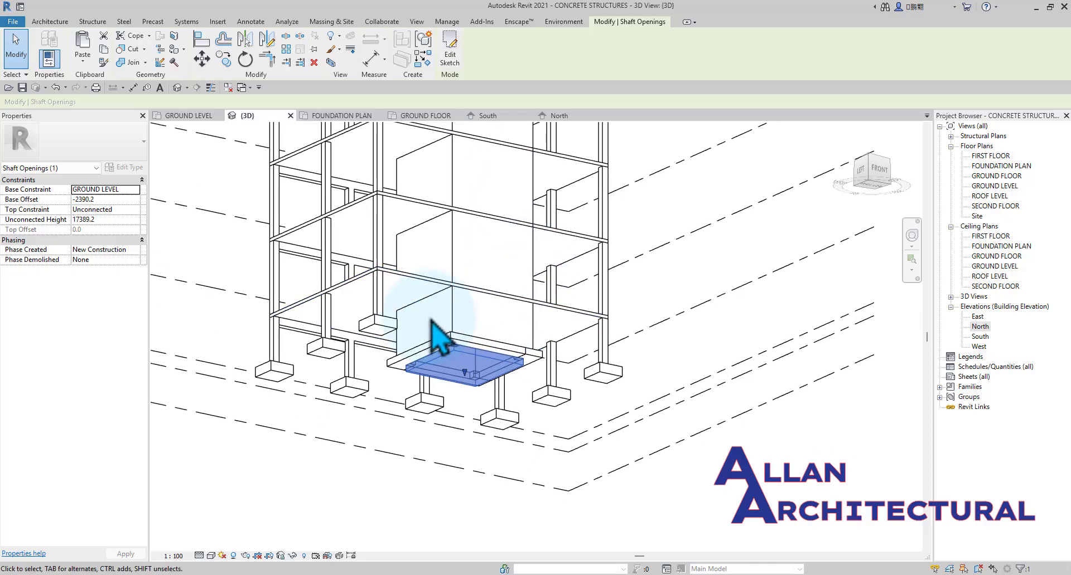
pyautogui.scroll(3, 431, 314)
pyautogui.moveTo(500, 424); pyautogui.dragTo(514, 354)
pyautogui.moveTo(490, 438)
pyautogui.keyDown('shift'); pyautogui.mouseDown(button='middle')
pyautogui.moveTo(530, 191)
pyautogui.moveTo(509, 437)
pyautogui.moveTo(456, 491)
pyautogui.moveTo(471, 363)
pyautogui.moveTo(509, 437)
pyautogui.moveTo(505, 333)
pyautogui.mouseUp(button='middle'); pyautogui.keyUp('shift')
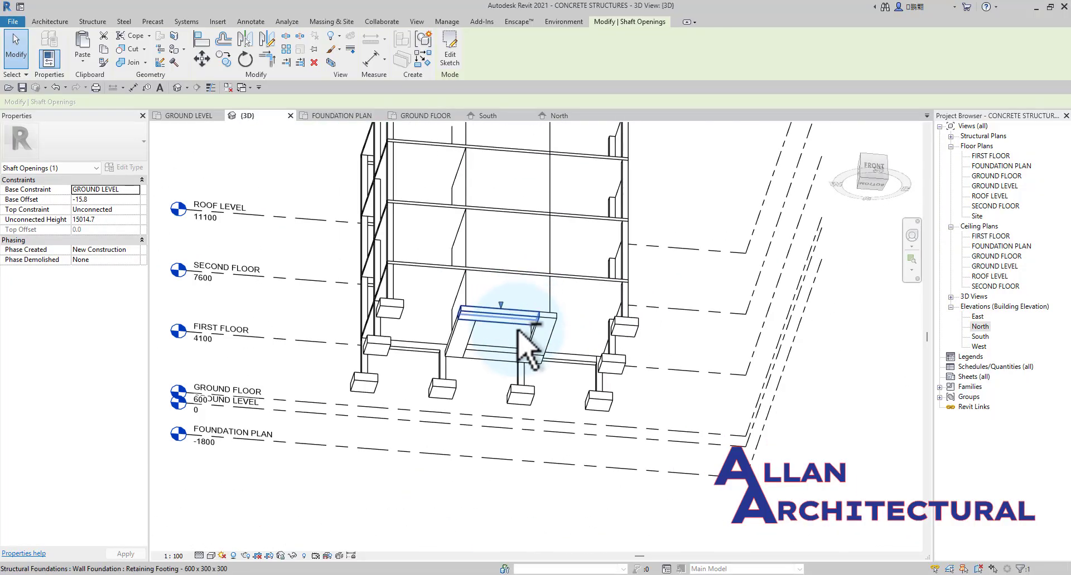
# Open the FOUNDATION PLAN view and examine the wall foundations around the core.
pyautogui.keyDown('shift'); pyautogui.moveTo(516, 329); pyautogui.dragTo(460, 502, button='middle'); pyautogui.keyUp('shift')
pyautogui.moveTo(410, 306)
pyautogui.keyDown('shift'); pyautogui.mouseDown(button='middle')
pyautogui.moveTo(371, 133)
pyautogui.moveTo(378, 143)
pyautogui.mouseUp(button='middle'); pyautogui.keyUp('shift')
pyautogui.click(346, 115)
pyautogui.click(490, 236)
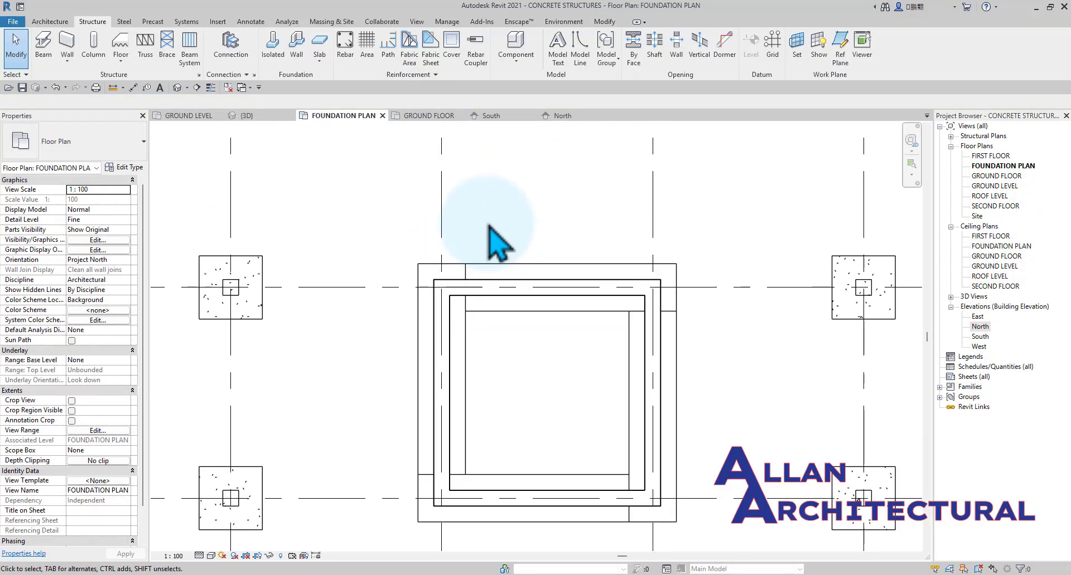
pyautogui.scroll(-3, 491, 312)
pyautogui.click(490, 342)
pyautogui.scroll(2, 502, 363)
pyautogui.click(489, 385)
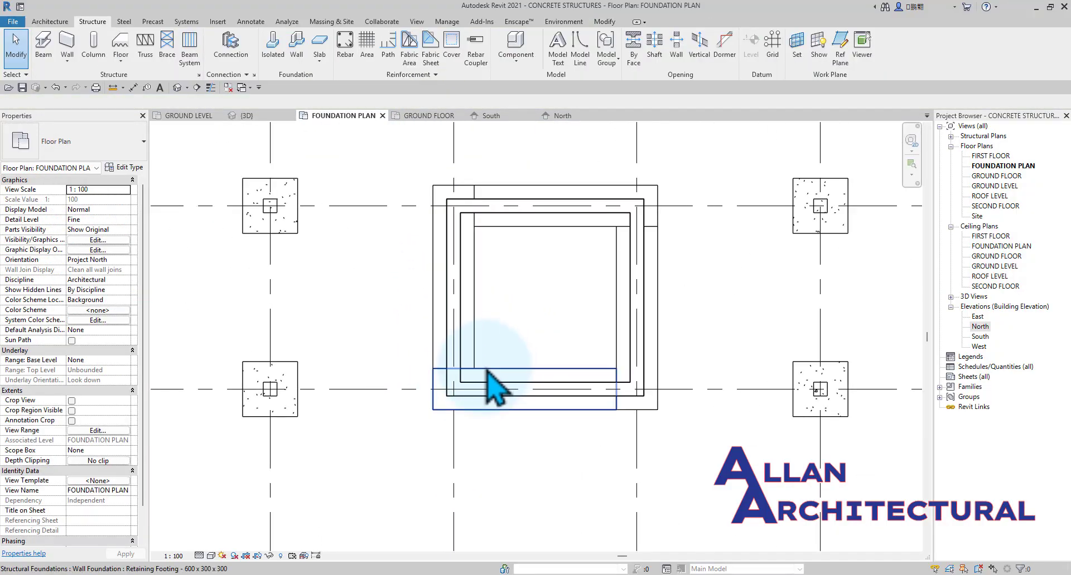
# Enable Do Not Break At Inserts for the core's wall foundation type Retaining Footing - 600 x 300 x 300.
pyautogui.click(484, 371)
pyautogui.click(125, 168)
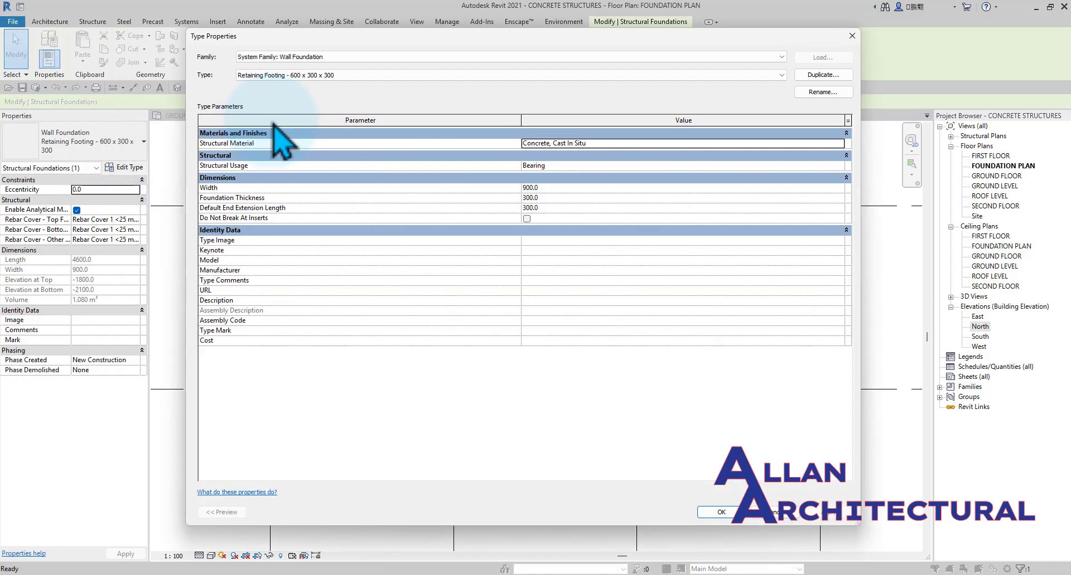
pyautogui.click(527, 219)
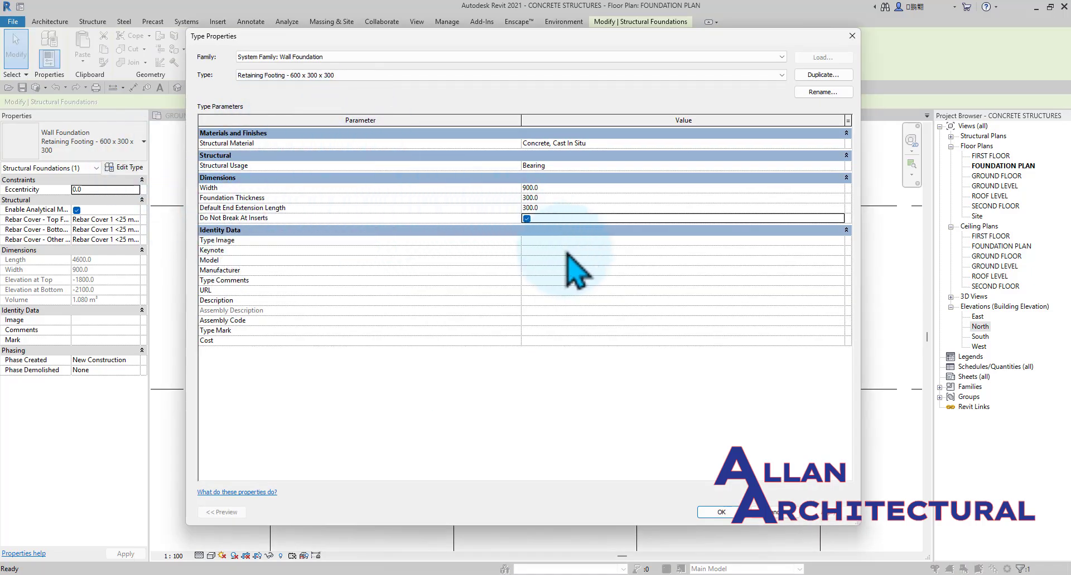
pyautogui.click(721, 512)
pyautogui.click(706, 333)
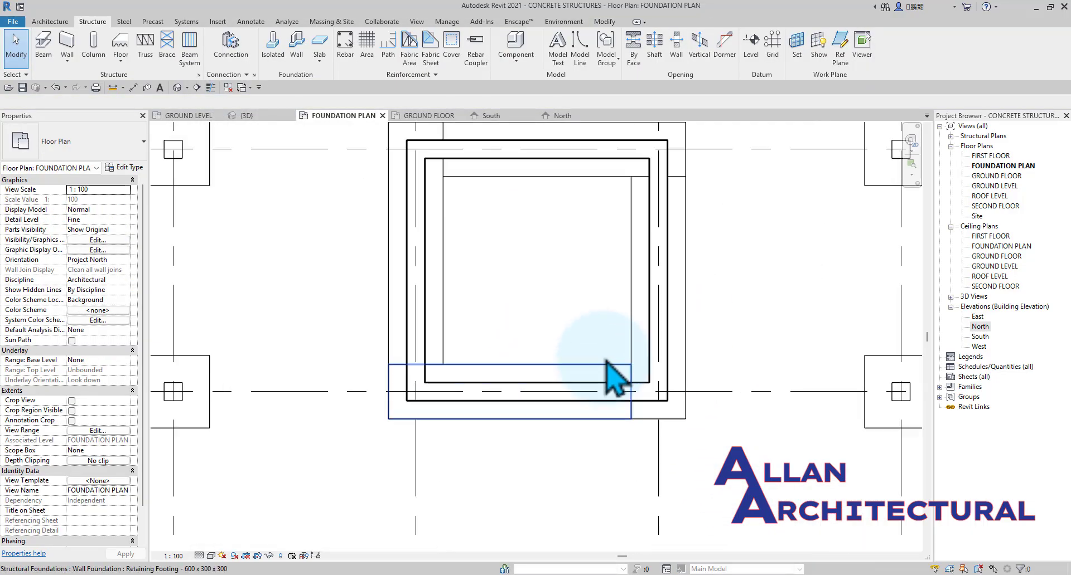
# Inspect the core's wall foundation along grid 3 and the overall footing layout across grids 1 to 4.
pyautogui.click(686, 364)
pyautogui.scroll(-2, 508, 306)
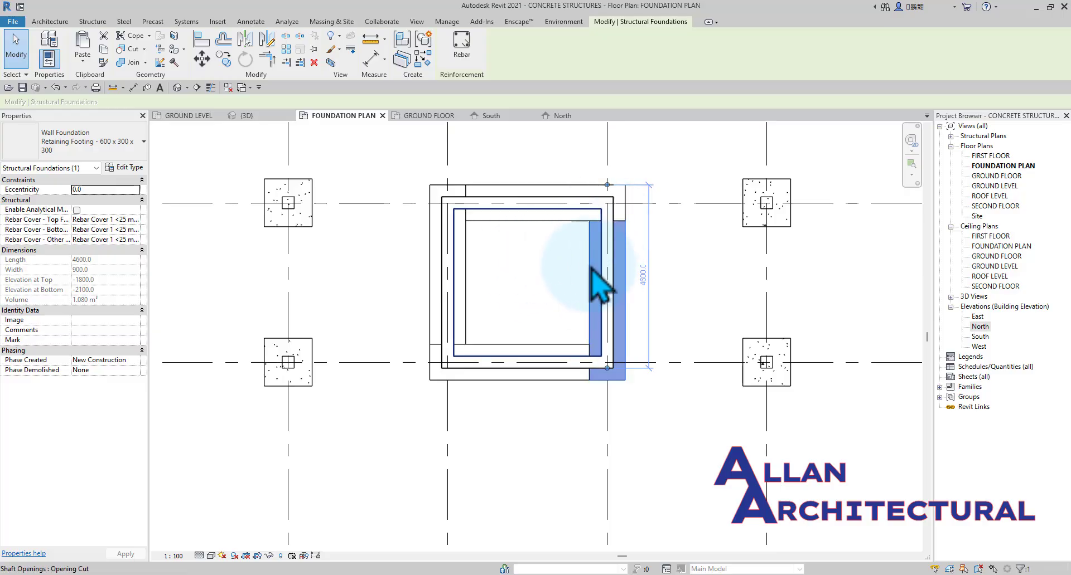
pyautogui.click(521, 267)
pyautogui.scroll(-3, 691, 338)
pyautogui.moveTo(693, 339); pyautogui.dragTo(648, 379, button='middle')
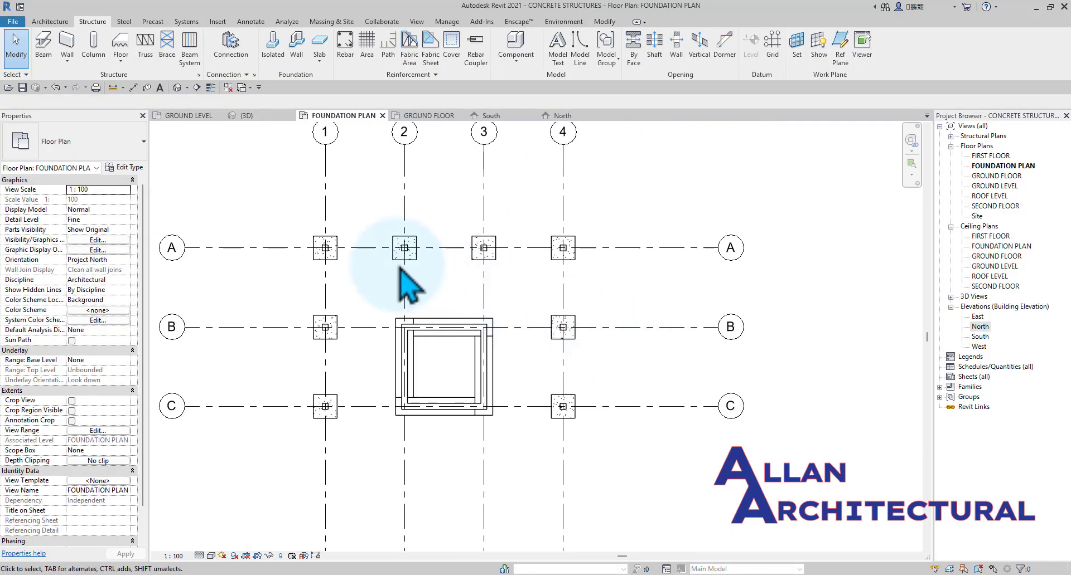
pyautogui.scroll(1, 429, 273)
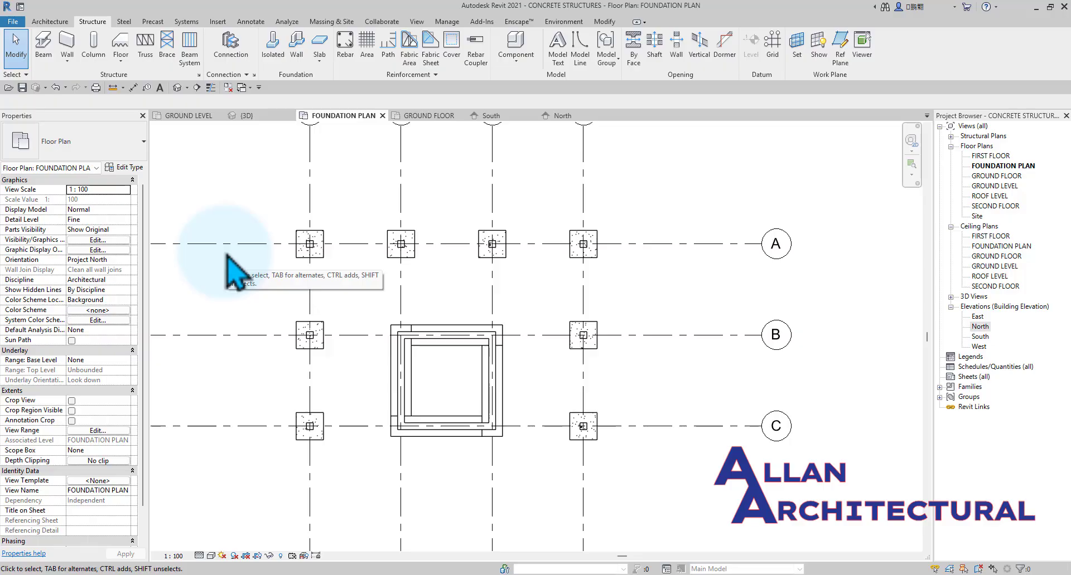
# Duplicate the M_Concrete-Rectangular Beam type as CONCRTE MC with b 900 and h 300 for the foundation beams.
pyautogui.click(43, 49)
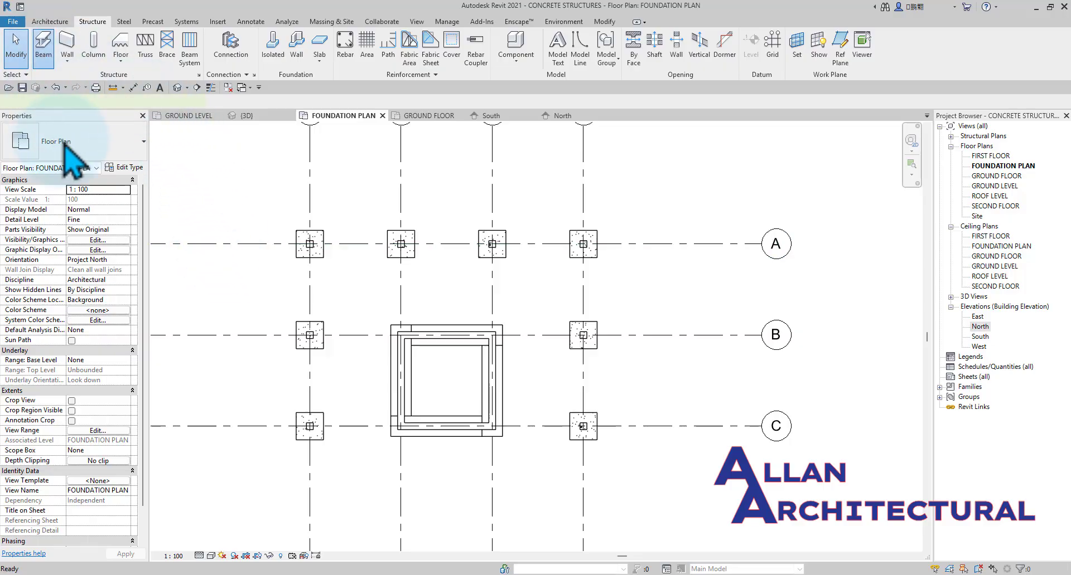
pyautogui.click(134, 168)
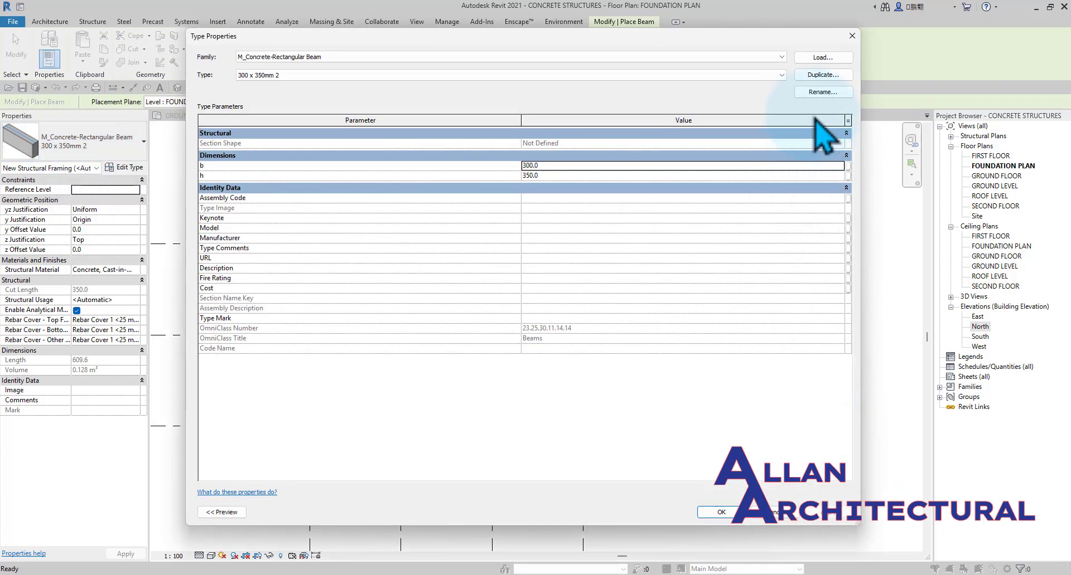
pyautogui.click(832, 75)
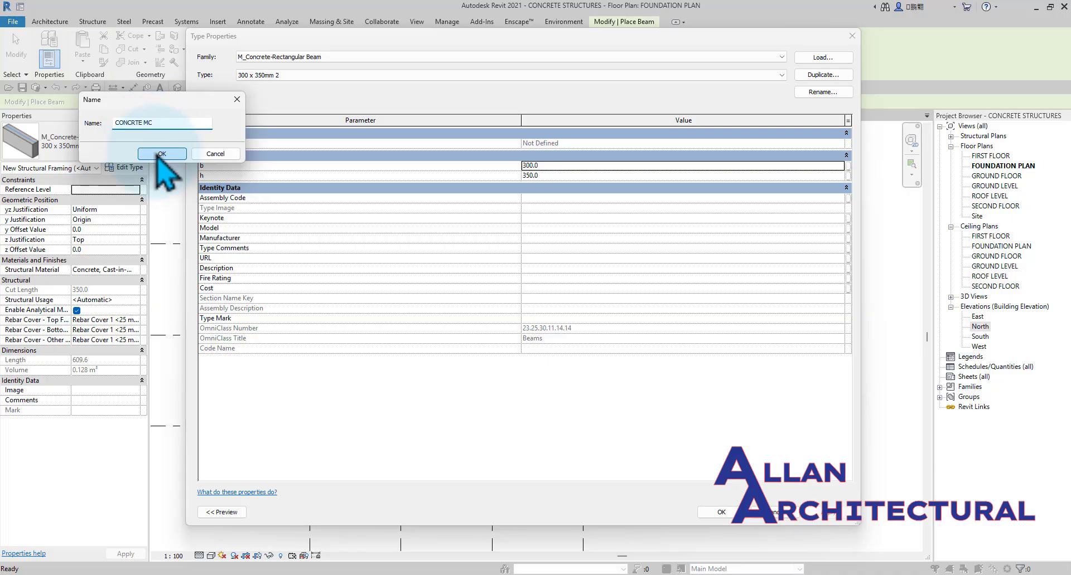
pyautogui.click(162, 153)
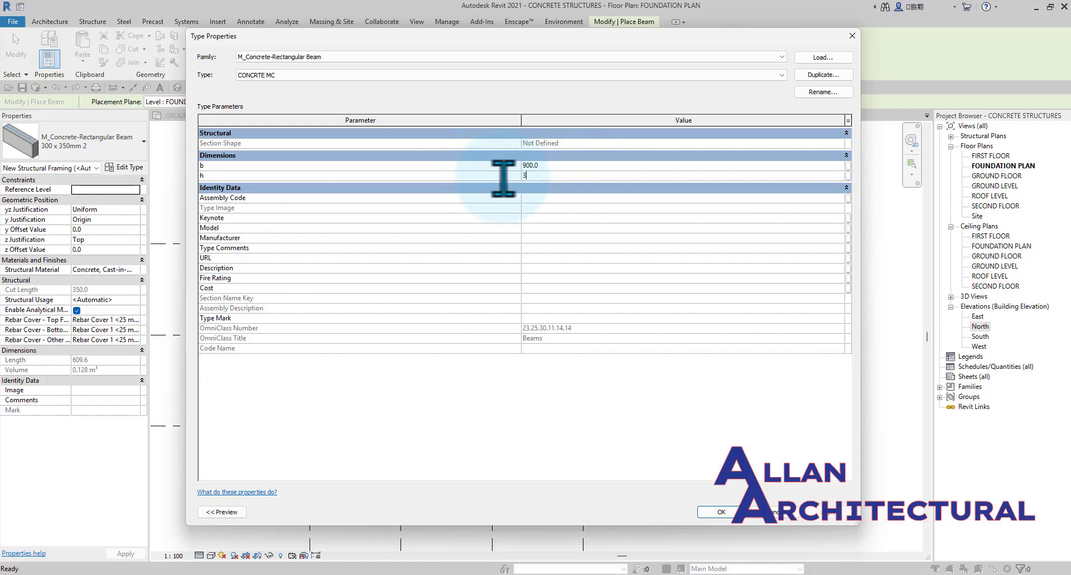
pyautogui.click(728, 515)
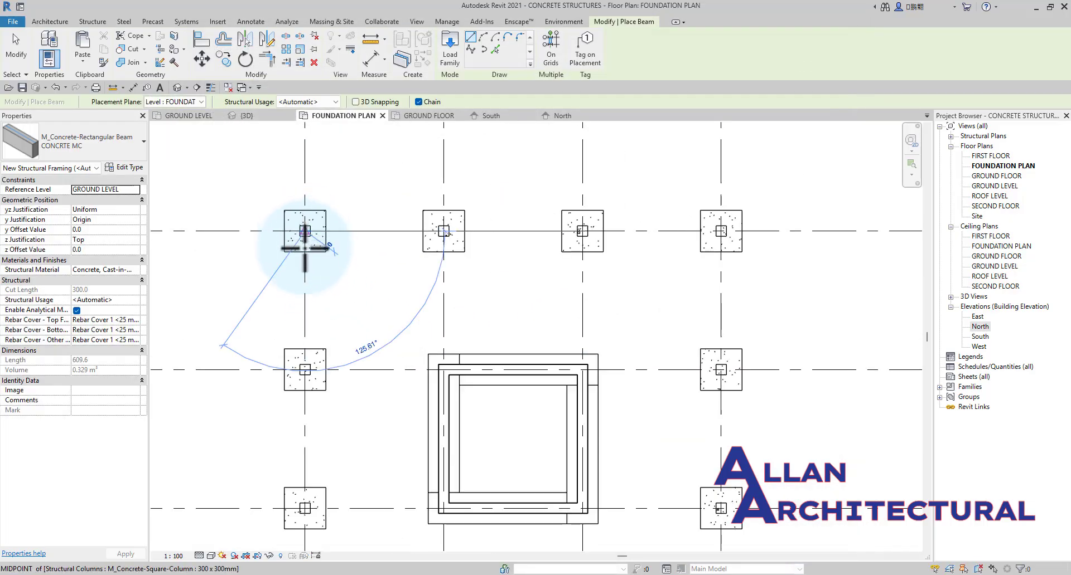
# Place a CONCRTE MC foundation beam along grid 1 from the column at grid A to the column at grid C.
pyautogui.click(305, 231)
pyautogui.scroll(-3, 295, 379)
pyautogui.scroll(3, 308, 397)
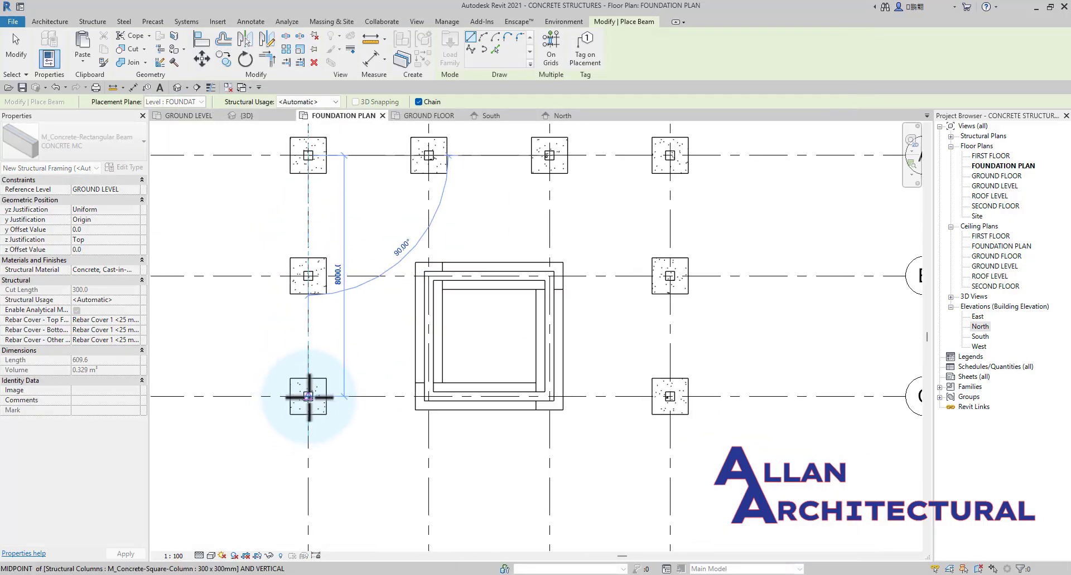
pyautogui.click(308, 398)
pyautogui.scroll(5, 307, 235)
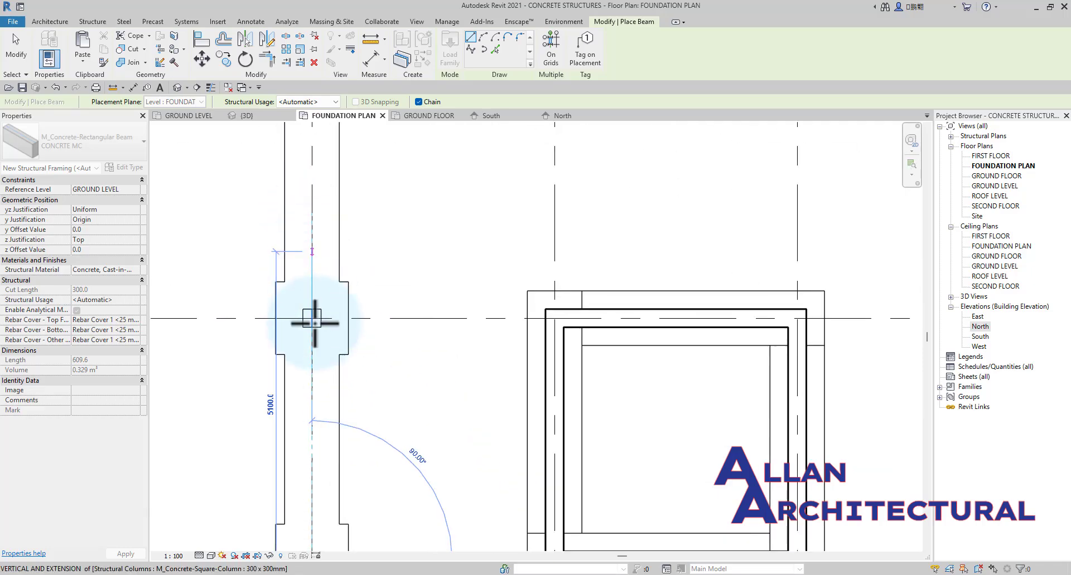
pyautogui.scroll(-5, 337, 353)
pyautogui.press('Escape')
pyautogui.press('Escape')
# Measure the width of the foundation beam on grid 1 with an aligned dimension, without placing it.
pyautogui.scroll(3, 345, 312)
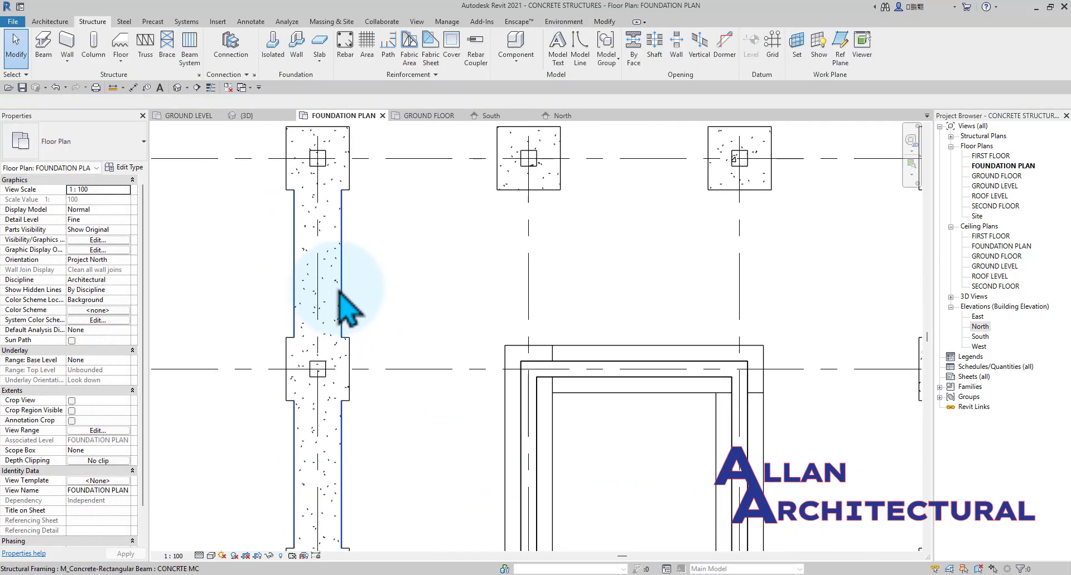
pyautogui.click(133, 87)
pyautogui.scroll(2, 299, 296)
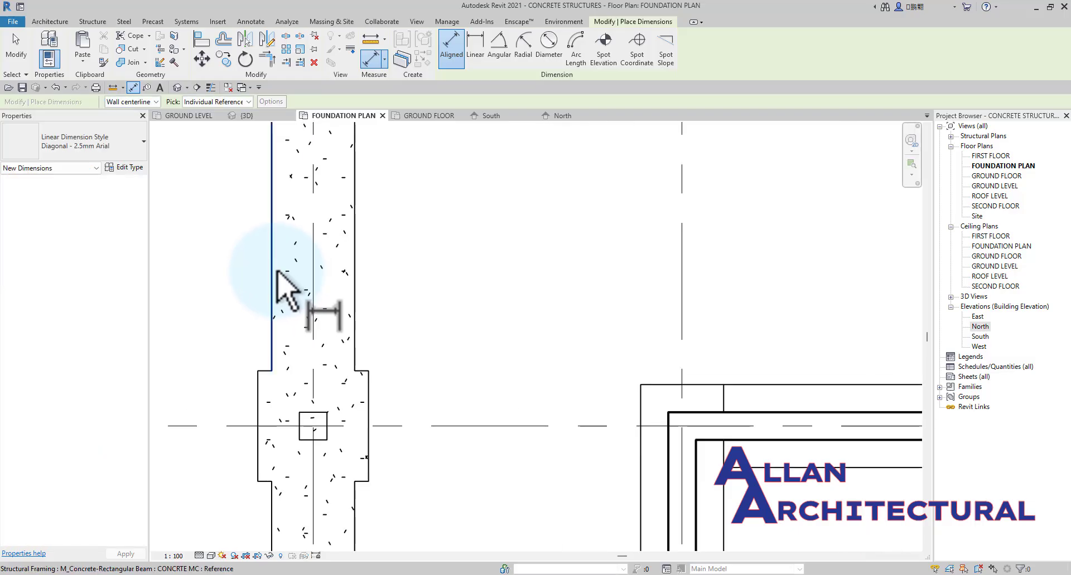
pyautogui.click(272, 281)
pyautogui.click(356, 282)
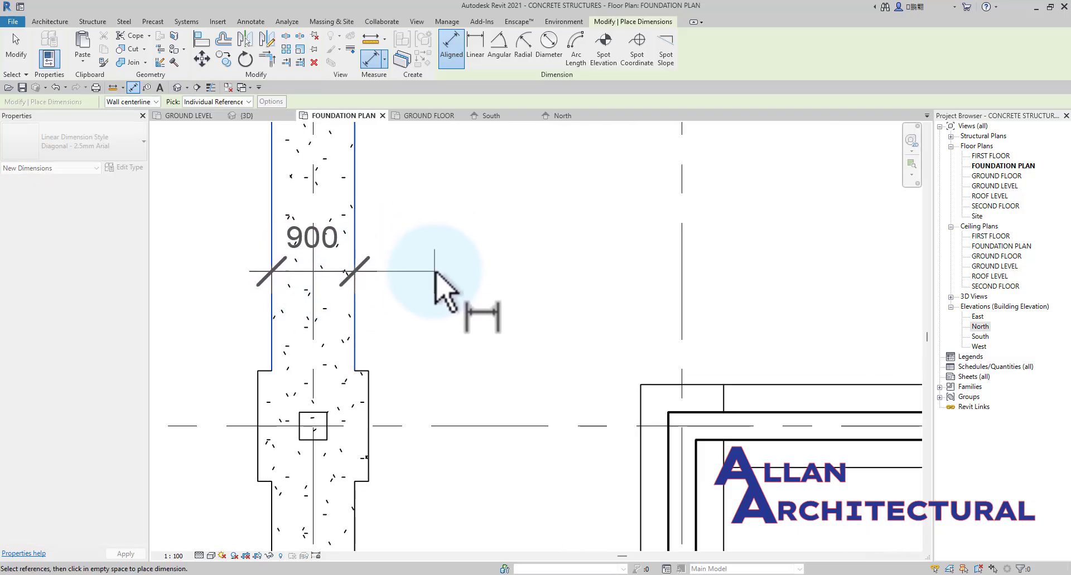
pyautogui.press('Escape')
pyautogui.press('Escape')
pyautogui.scroll(-2, 402, 312)
pyautogui.moveTo(469, 223); pyautogui.dragTo(388, 254, button='middle')
# Measure the side length of the column footing at grid A and grid 2 without placing the dimension.
pyautogui.click(133, 87)
pyautogui.scroll(2, 466, 230)
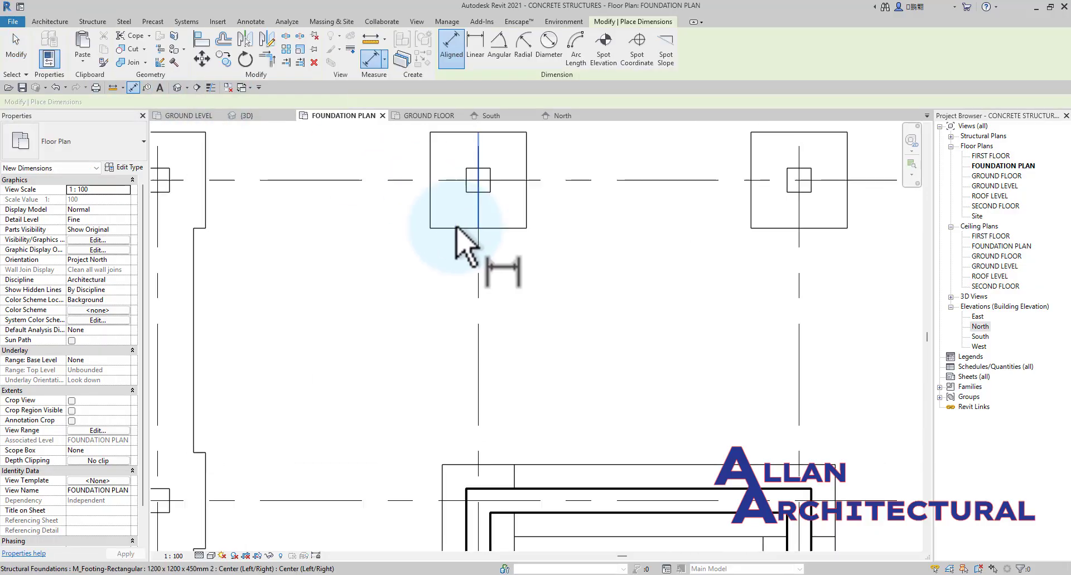
pyautogui.click(449, 133)
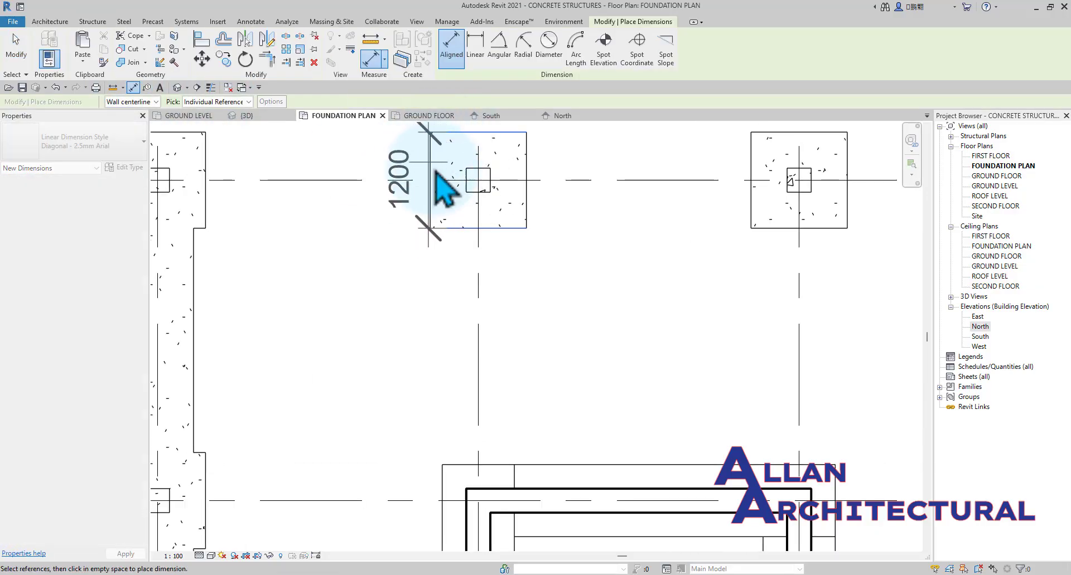
pyautogui.press('Escape')
pyautogui.press('Escape')
pyautogui.scroll(-3, 433, 187)
pyautogui.scroll(4, 302, 221)
# Measure the offset between the grid 1 foundation beam's edge and the column footing's edge without placing the dimension.
pyautogui.click(132, 88)
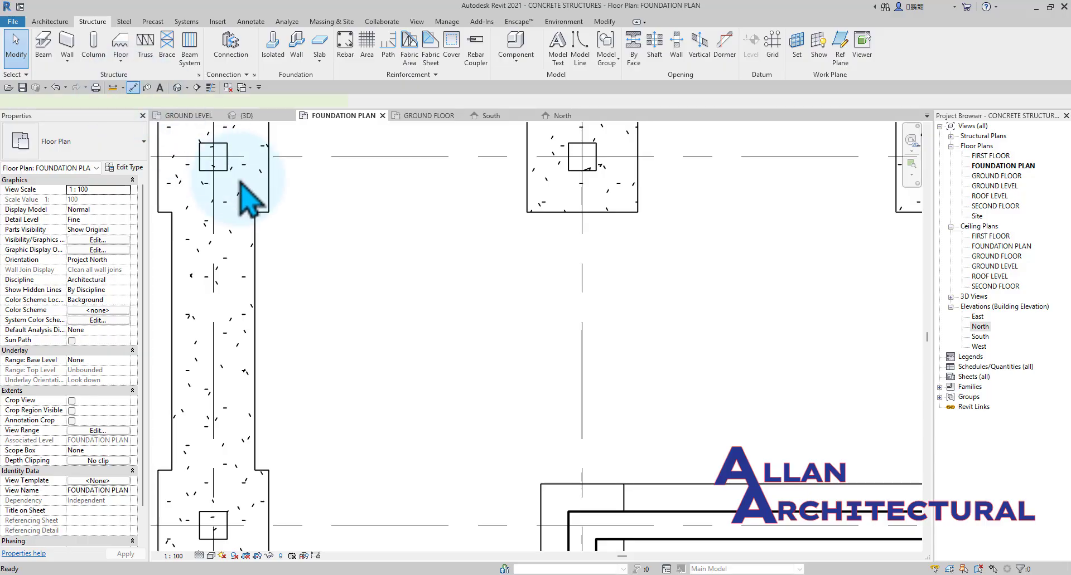
pyautogui.scroll(2, 248, 206)
pyautogui.click(258, 237)
pyautogui.click(279, 200)
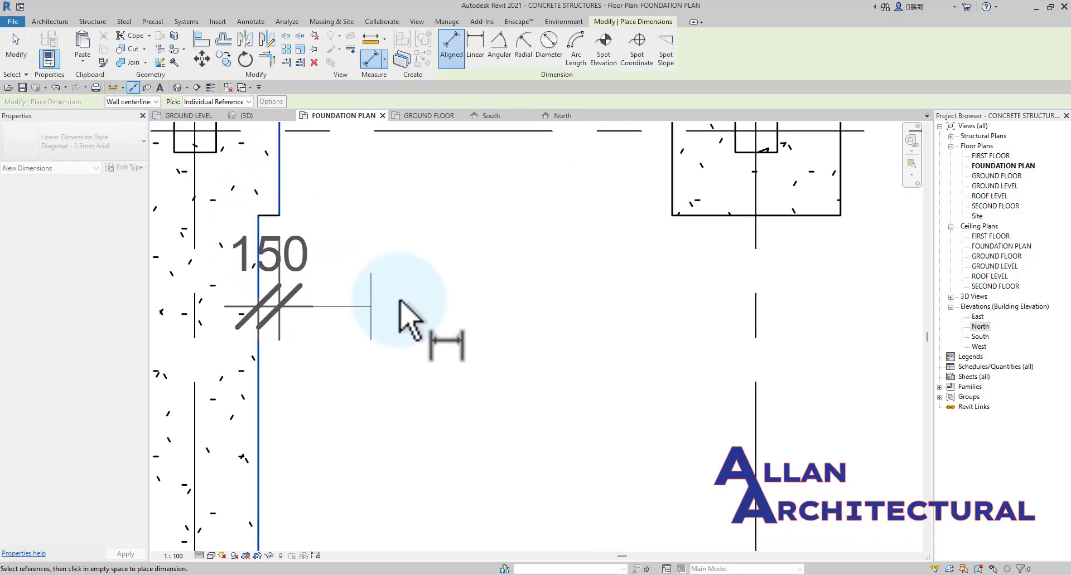
pyautogui.scroll(-2, 399, 301)
pyautogui.scroll(5, 396, 305)
pyautogui.press('Escape')
pyautogui.press('Escape')
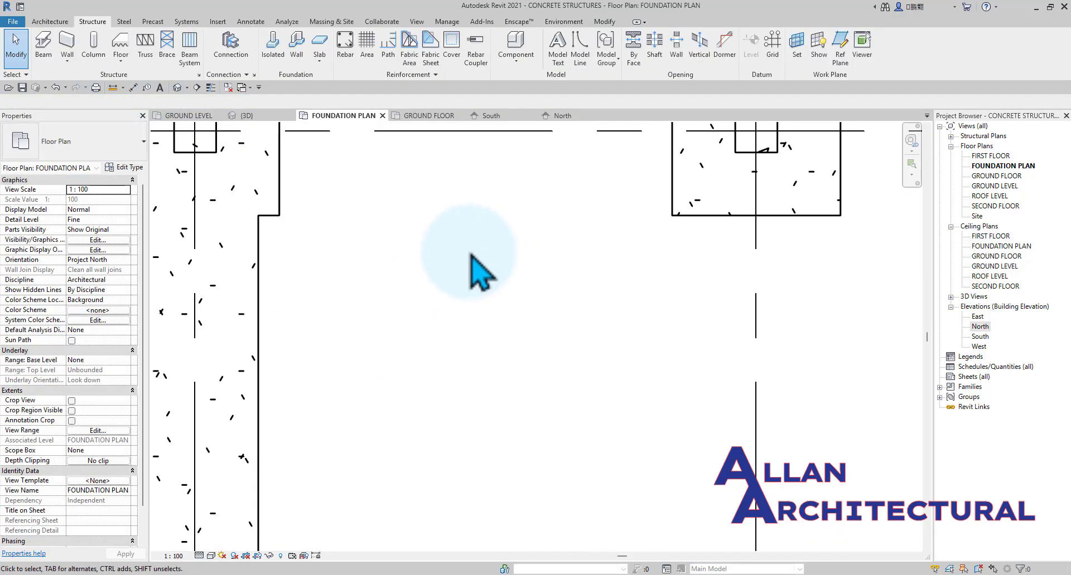
pyautogui.scroll(-4, 471, 251)
# Set the width b of the grid 1 foundation beam's type CONCRTE MC to 600.
pyautogui.click(355, 277)
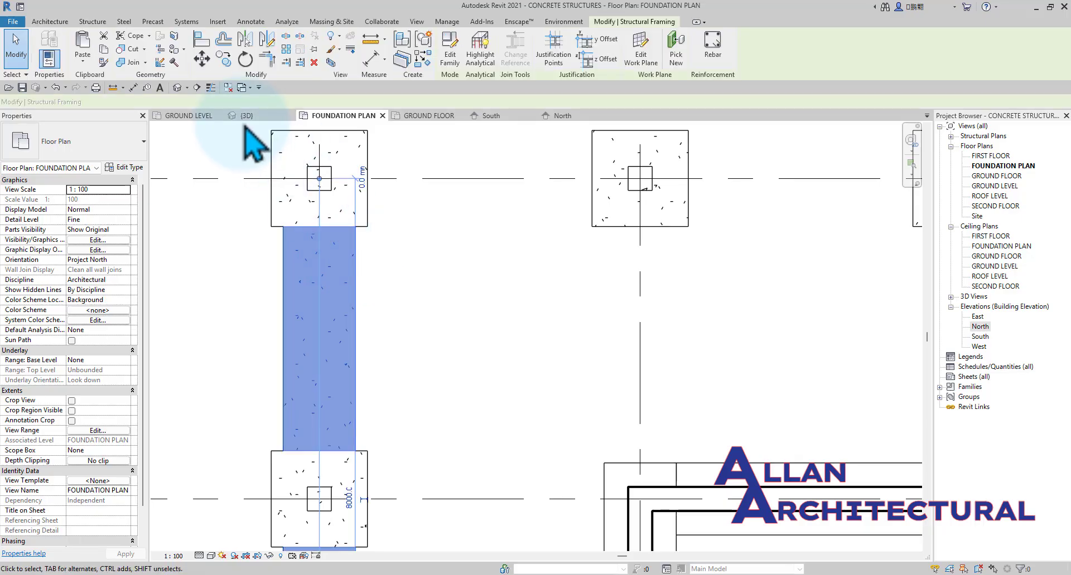
pyautogui.click(123, 168)
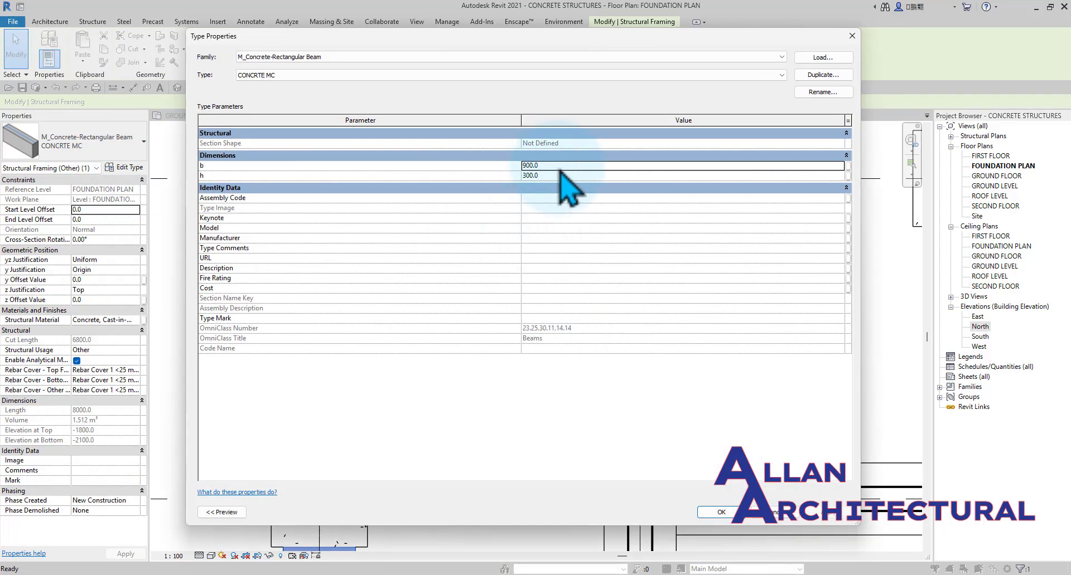
pyautogui.click(552, 165)
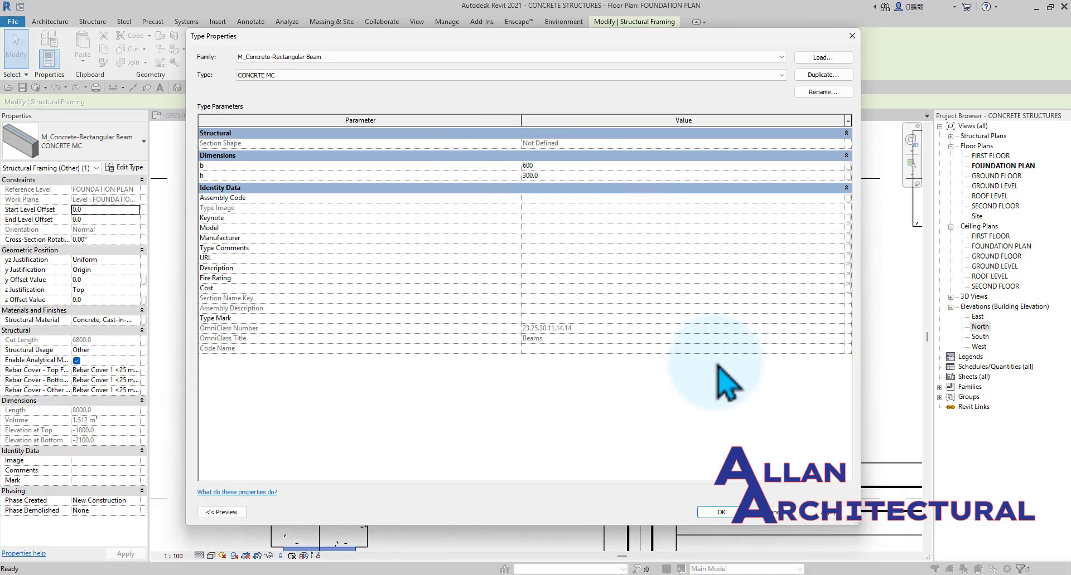
pyautogui.click(726, 510)
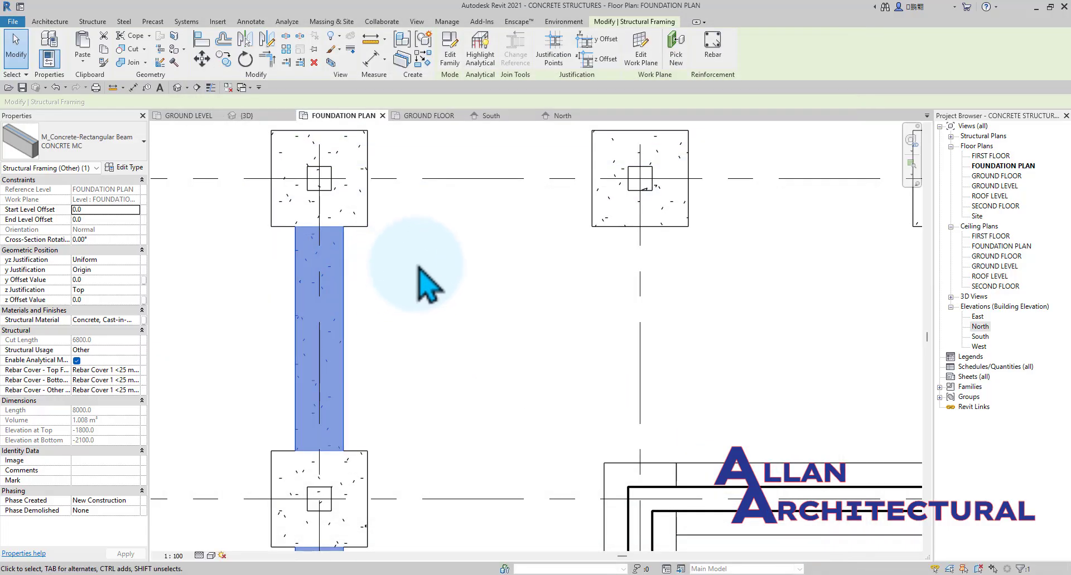
pyautogui.click(418, 265)
# Place a CONCRTE MC foundation beam along grid A from the grid 1 column to the grid 4 column.
pyautogui.scroll(-4, 421, 266)
pyautogui.moveTo(474, 312)
pyautogui.mouseDown(button='middle')
pyautogui.moveTo(405, 258)
pyautogui.moveTo(413, 291)
pyautogui.mouseUp(button='middle')
pyautogui.scroll(4, 318, 251)
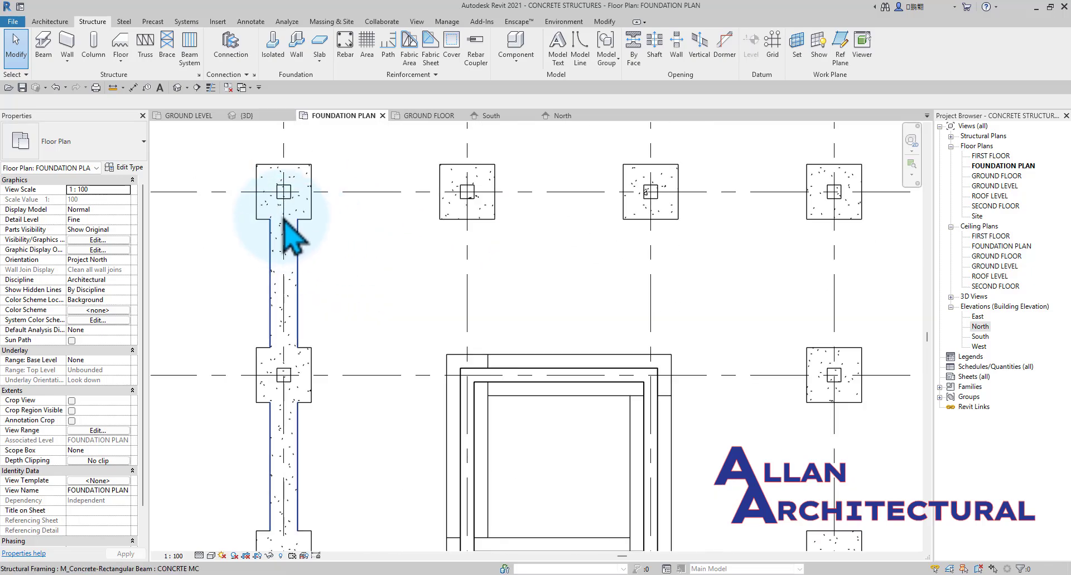
pyautogui.scroll(-2, 334, 262)
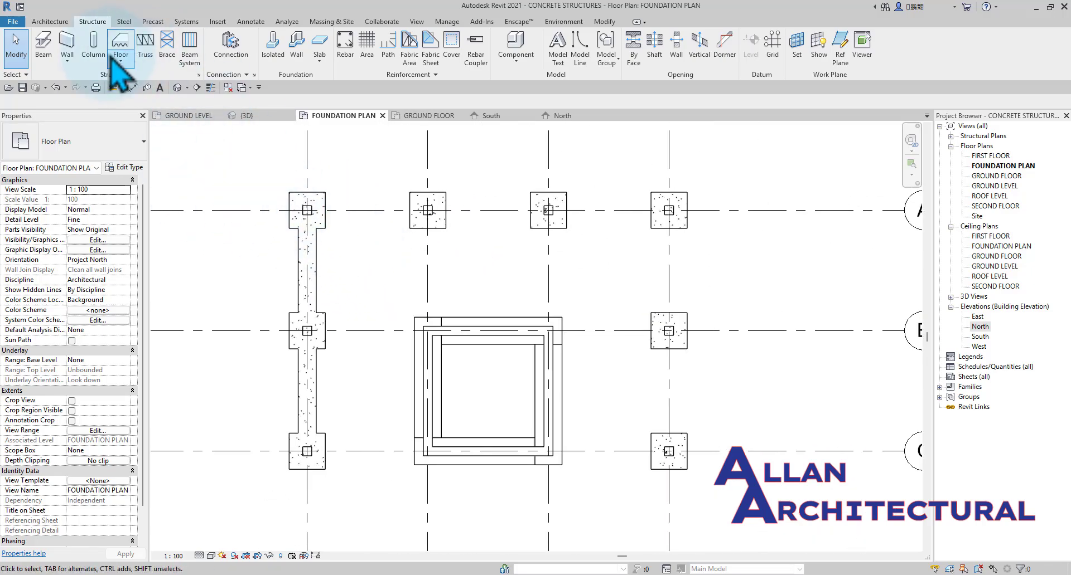
pyautogui.click(43, 45)
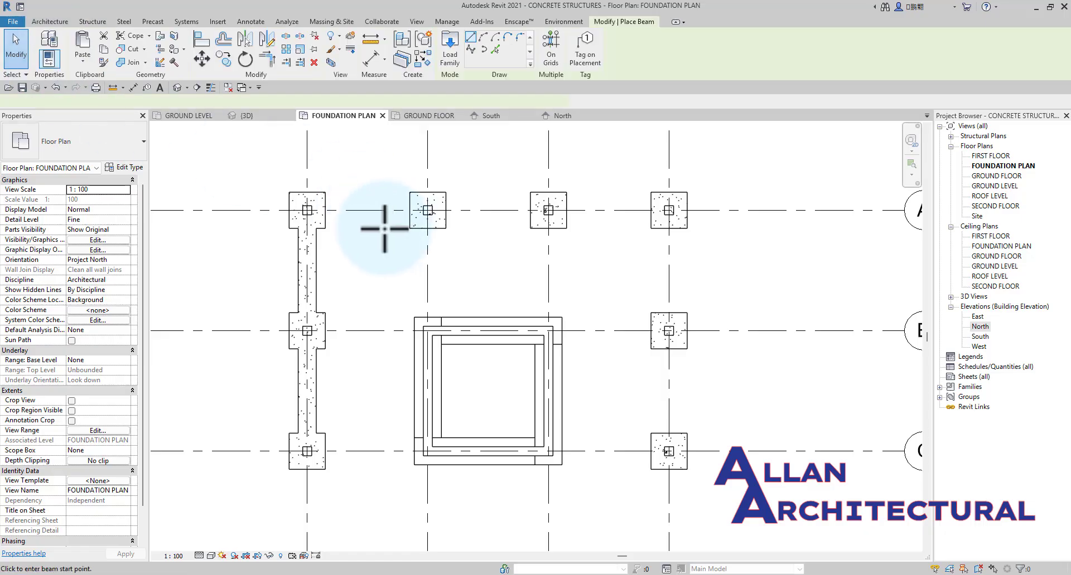
pyautogui.scroll(2, 322, 207)
pyautogui.scroll(-3, 418, 210)
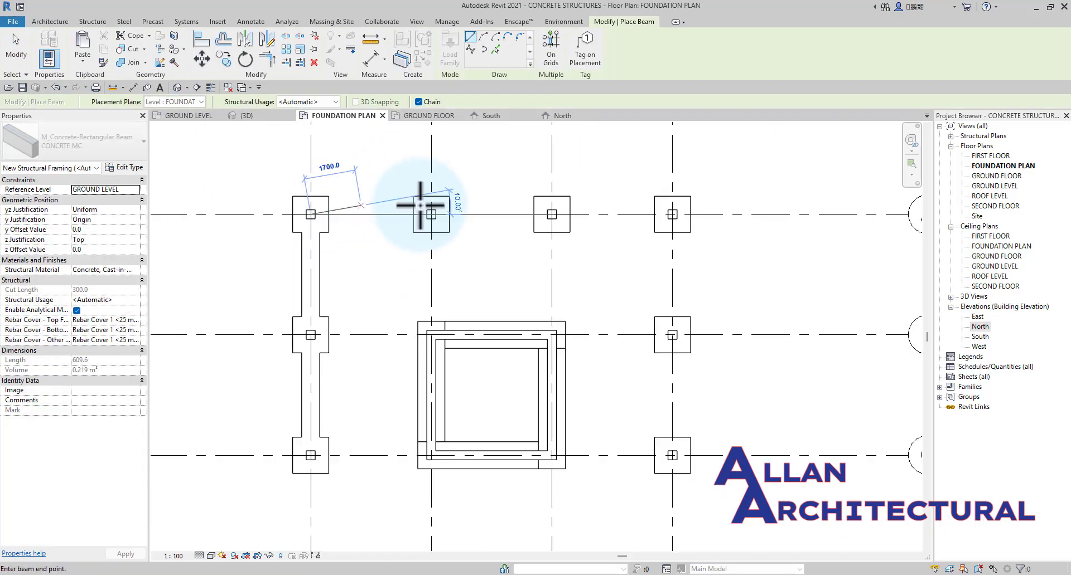
pyautogui.scroll(2, 593, 149)
pyautogui.click(636, 251)
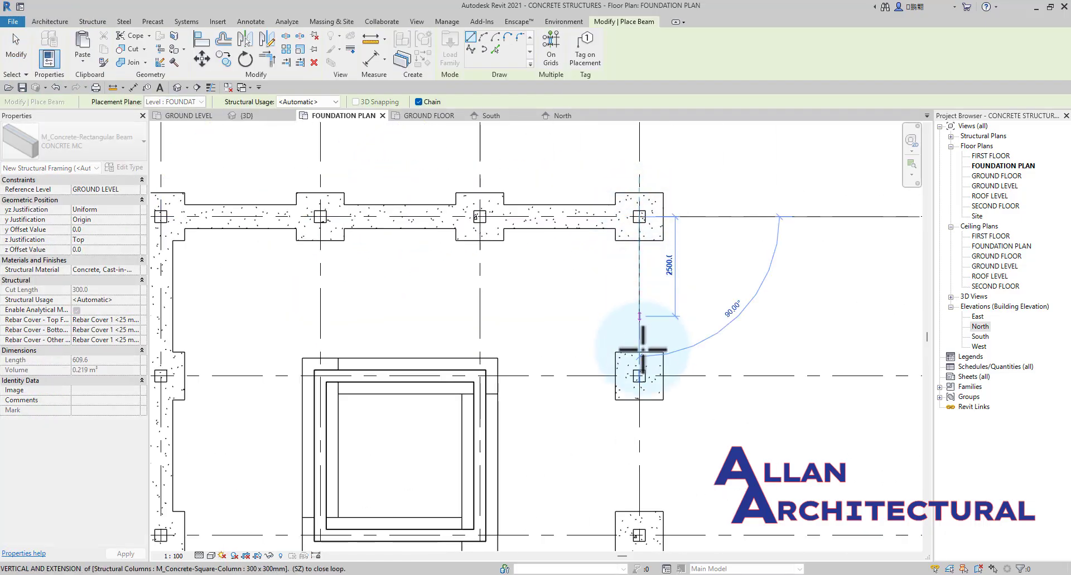
# Continue the foundation beams along grid 4 to grid C and along grid C to the core's corner at grid 3, ending the chain.
pyautogui.scroll(-2, 625, 427)
pyautogui.scroll(2, 606, 355)
pyautogui.click(615, 367)
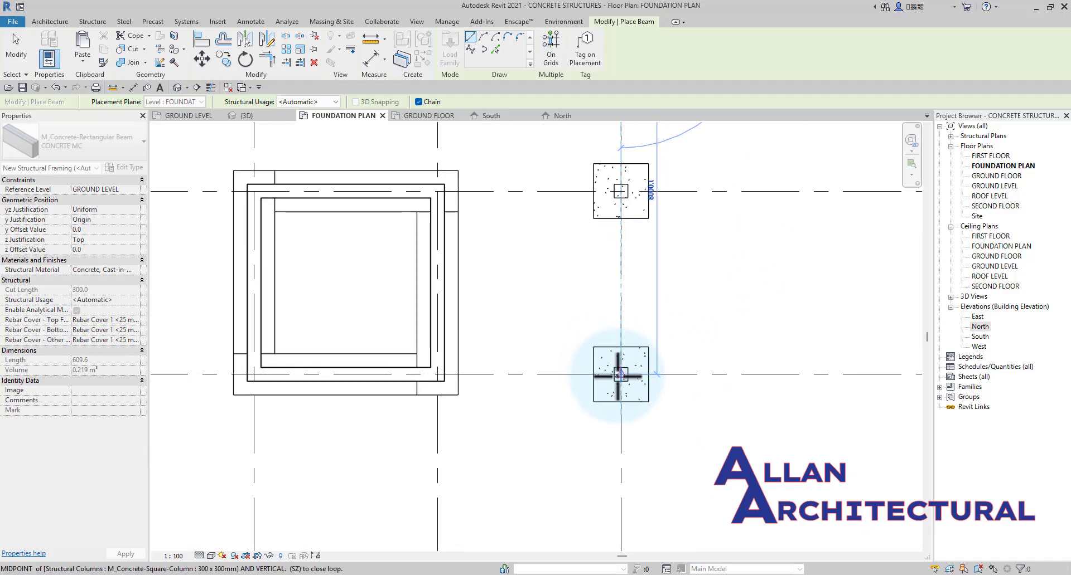
pyautogui.click(506, 347)
pyautogui.scroll(-2, 543, 337)
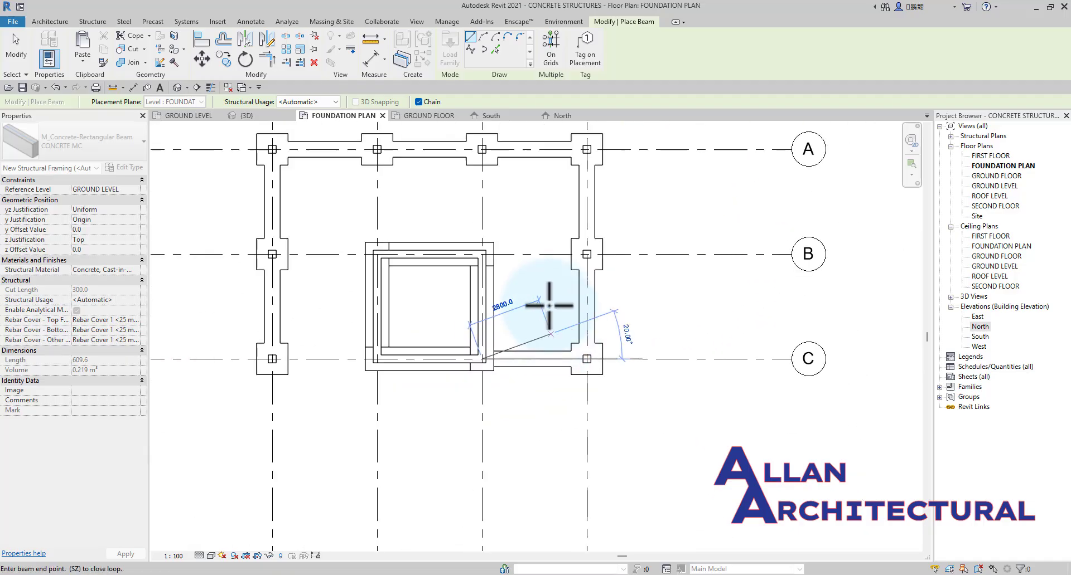
pyautogui.press('Escape')
pyautogui.scroll(1, 224, 363)
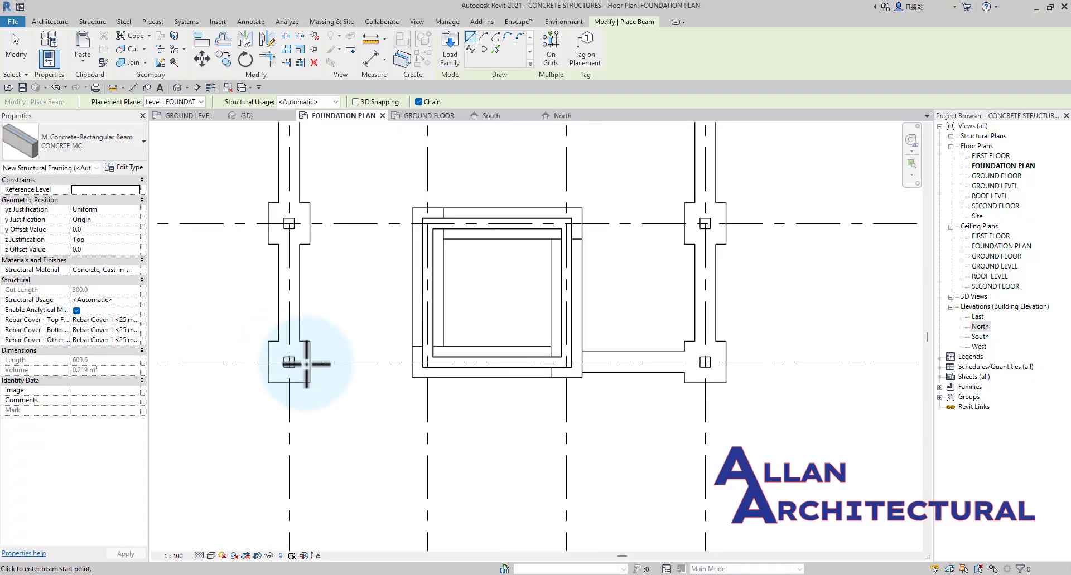
# Place a CONCRTE MC foundation beam along grid C from the grid 1 column to the core's corner at grid 2.
pyautogui.click(288, 362)
pyautogui.scroll(1, 351, 362)
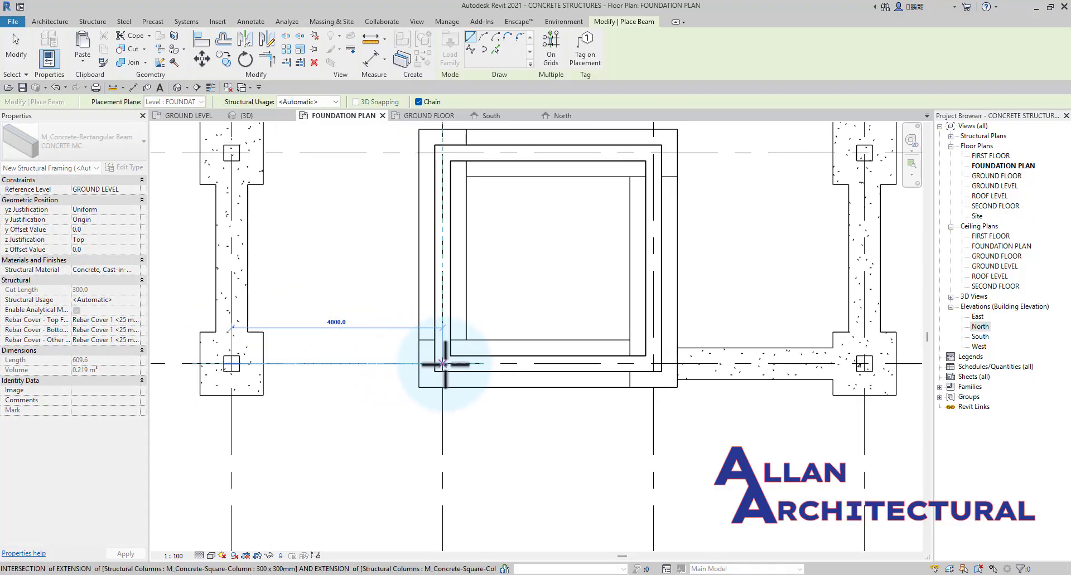
pyautogui.click(417, 349)
pyautogui.scroll(-5, 418, 350)
pyautogui.press('Escape')
pyautogui.scroll(-1, 422, 245)
pyautogui.scroll(2, 420, 174)
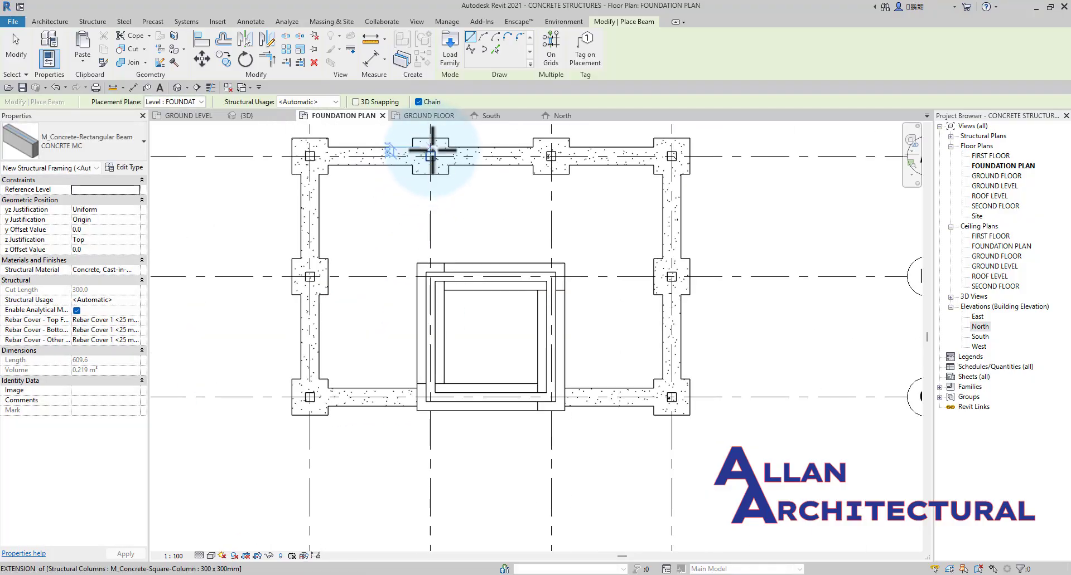
# Place foundation beams along grid 2 from grid A to the core's corner and along grid B to the grid 1 column.
pyautogui.click(430, 157)
pyautogui.click(430, 265)
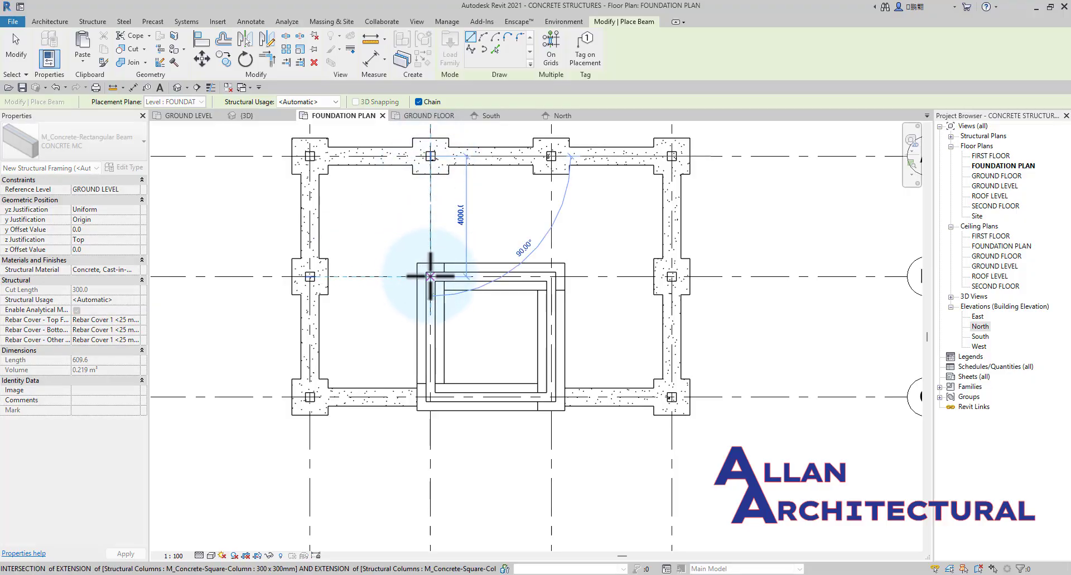
pyautogui.click(309, 277)
pyautogui.scroll(-1, 309, 277)
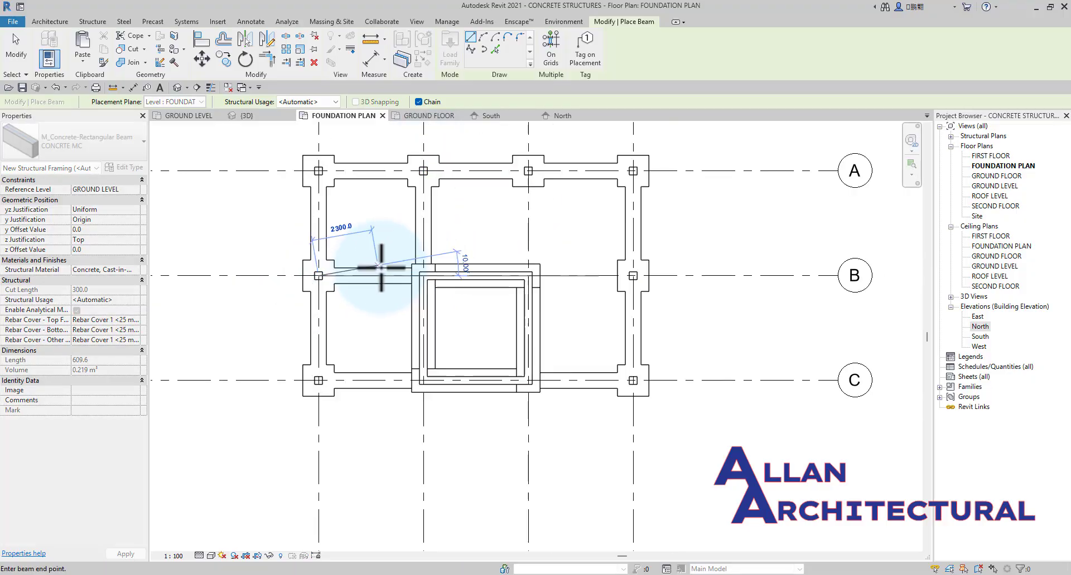
# Place foundation beams along grid 3 from grid A to the core's corner and along grid B to the grid 4 column, ending the command.
pyautogui.click(528, 170)
pyautogui.click(528, 276)
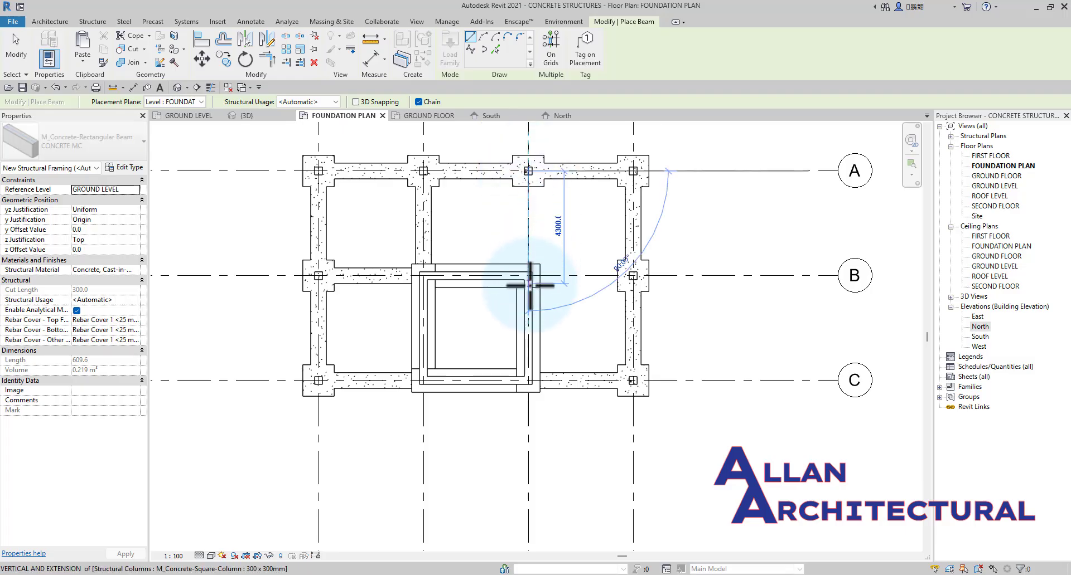
pyautogui.scroll(2, 528, 281)
pyautogui.click(687, 271)
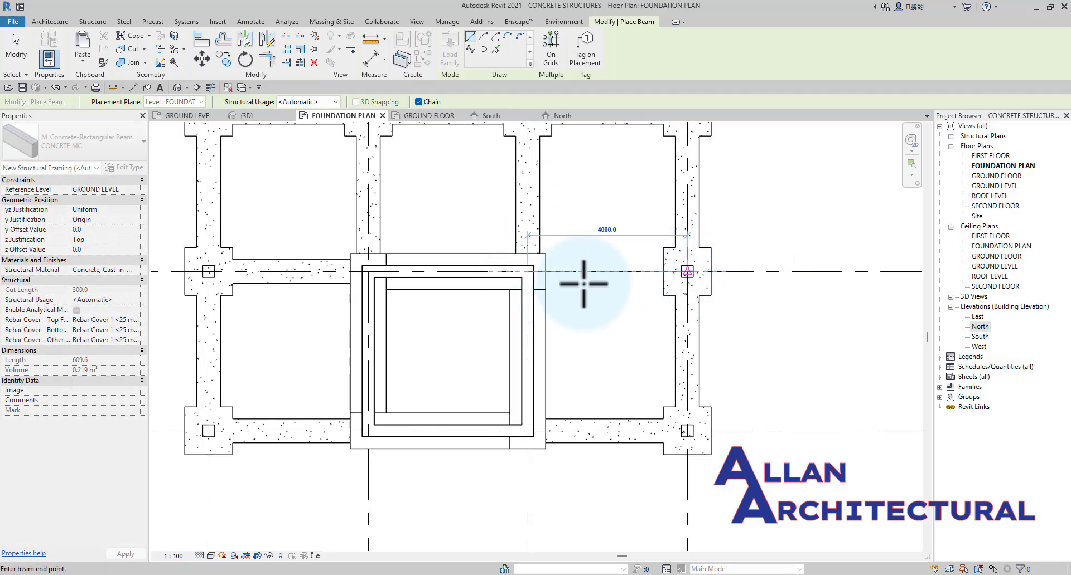
pyautogui.scroll(-2, 580, 282)
pyautogui.press('Escape')
pyautogui.press('Escape')
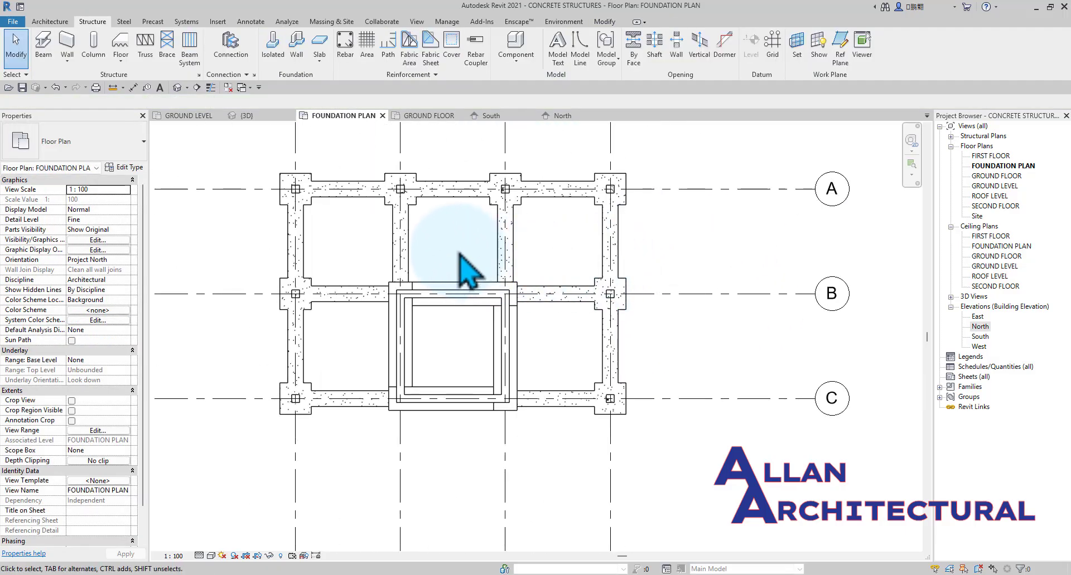
# Examine the foundation beams between the column footings in plan and in the 3D view.
pyautogui.scroll(-2, 460, 261)
pyautogui.scroll(1, 478, 294)
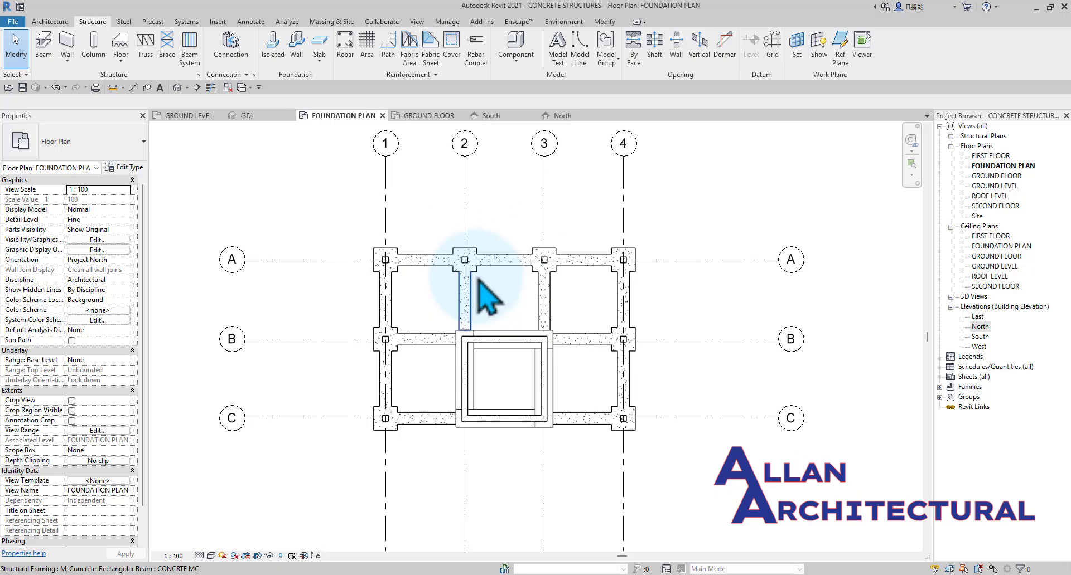
pyautogui.moveTo(657, 252); pyautogui.dragTo(641, 257, button='middle')
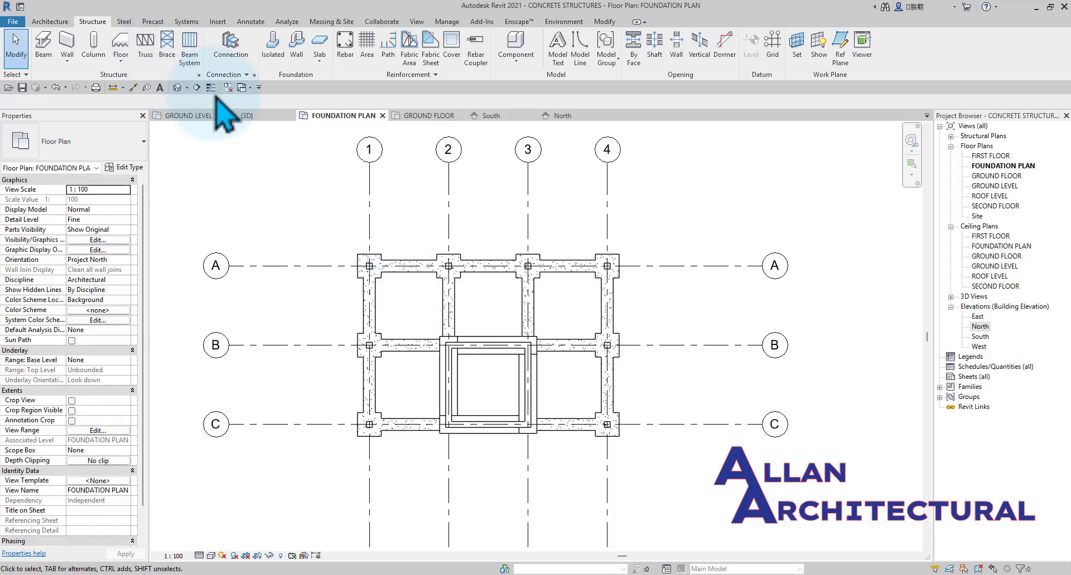
pyautogui.click(256, 117)
pyautogui.keyDown('shift'); pyautogui.moveTo(430, 219); pyautogui.dragTo(552, 368, button='middle'); pyautogui.keyUp('shift')
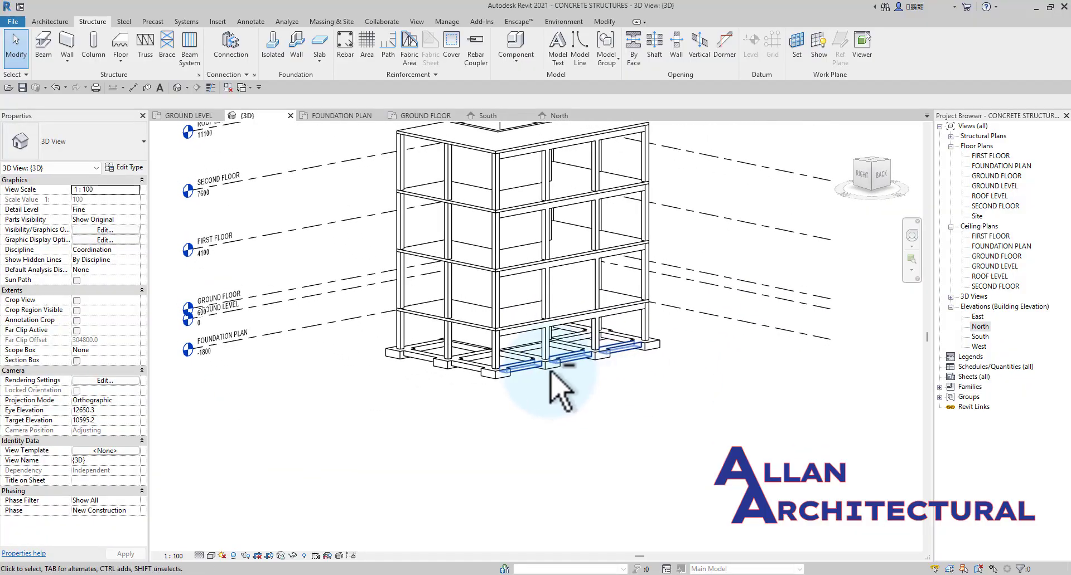
pyautogui.scroll(3, 536, 379)
pyautogui.scroll(2, 531, 377)
pyautogui.scroll(2, 603, 370)
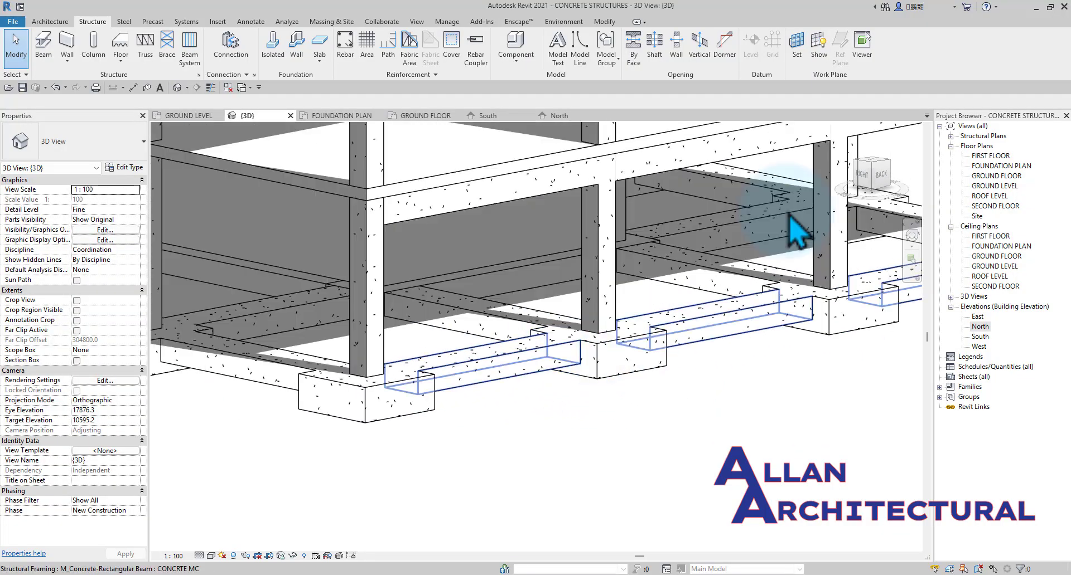
# Dimension the thickness of the grid 1 column footing in the South elevation.
pyautogui.click(491, 115)
pyautogui.scroll(-3, 535, 446)
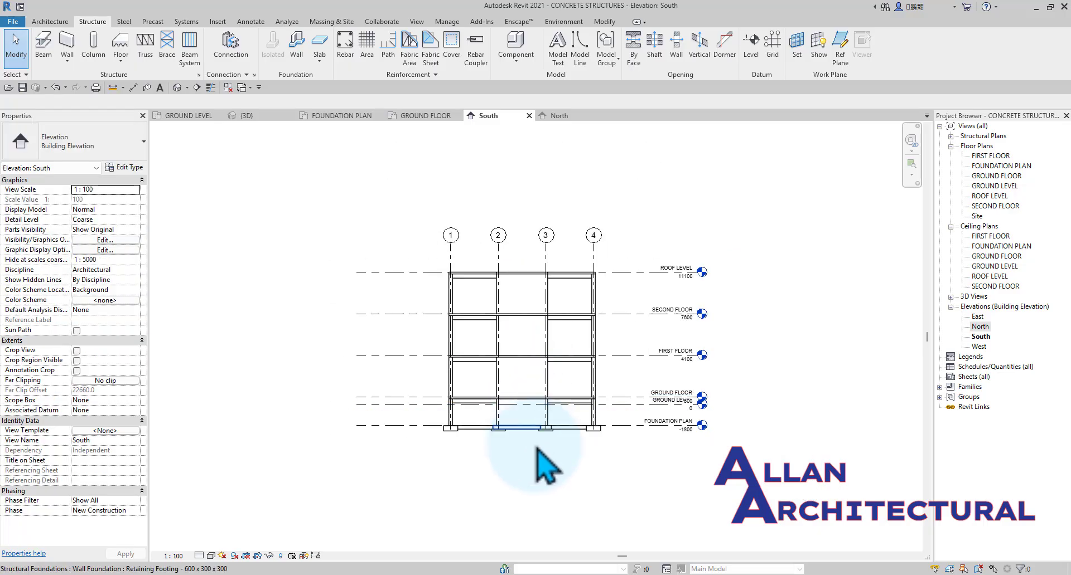
pyautogui.scroll(5, 444, 433)
pyautogui.scroll(5, 407, 425)
pyautogui.moveTo(308, 403); pyautogui.dragTo(472, 366, button='middle')
pyautogui.scroll(-3, 471, 367)
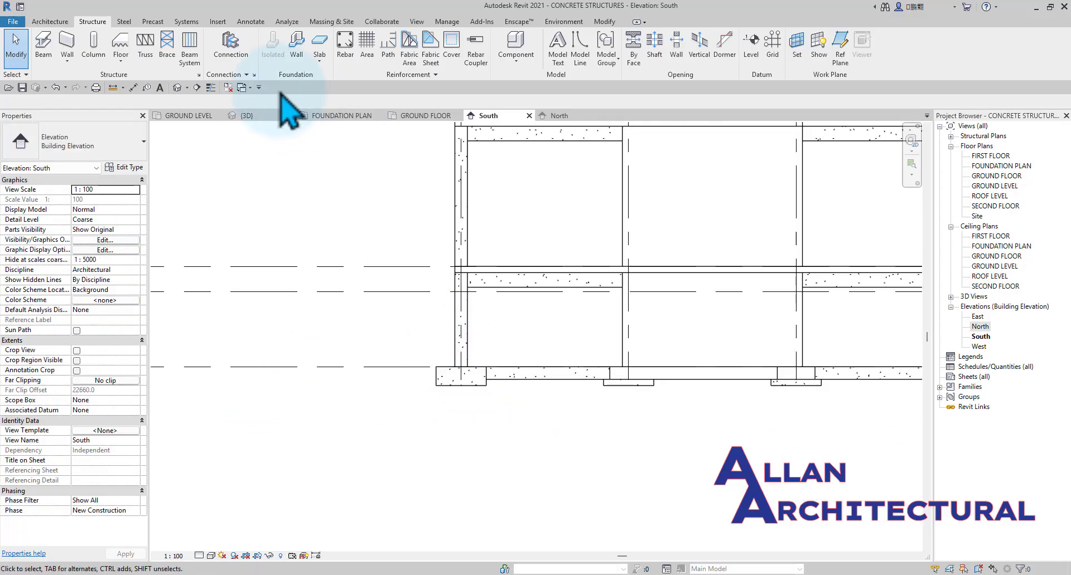
pyautogui.click(133, 87)
pyautogui.scroll(5, 470, 430)
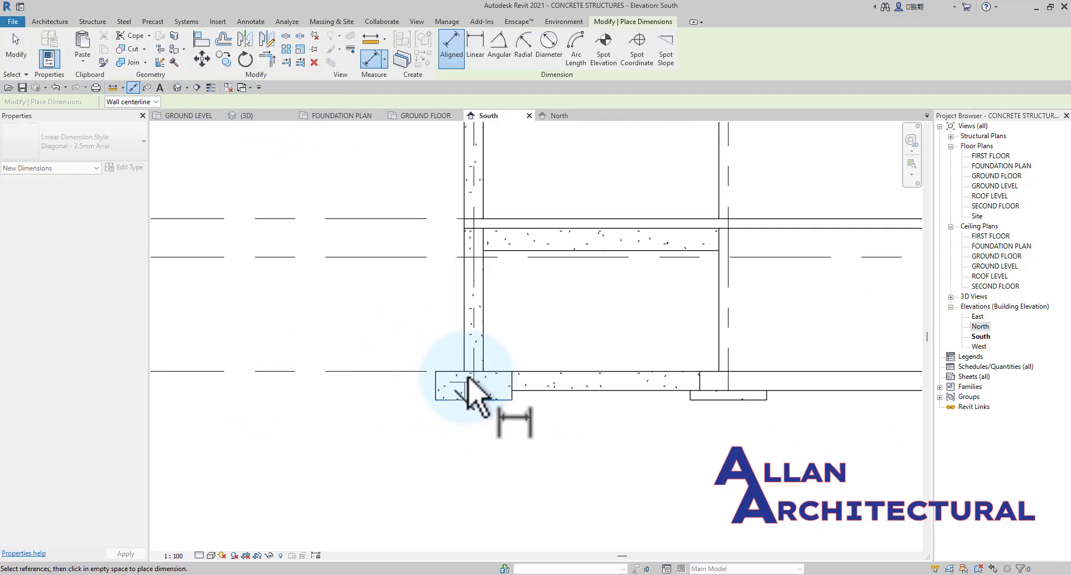
pyautogui.click(460, 372)
pyautogui.click(345, 378)
pyautogui.press('Escape')
pyautogui.press('Escape')
pyautogui.scroll(-2, 431, 383)
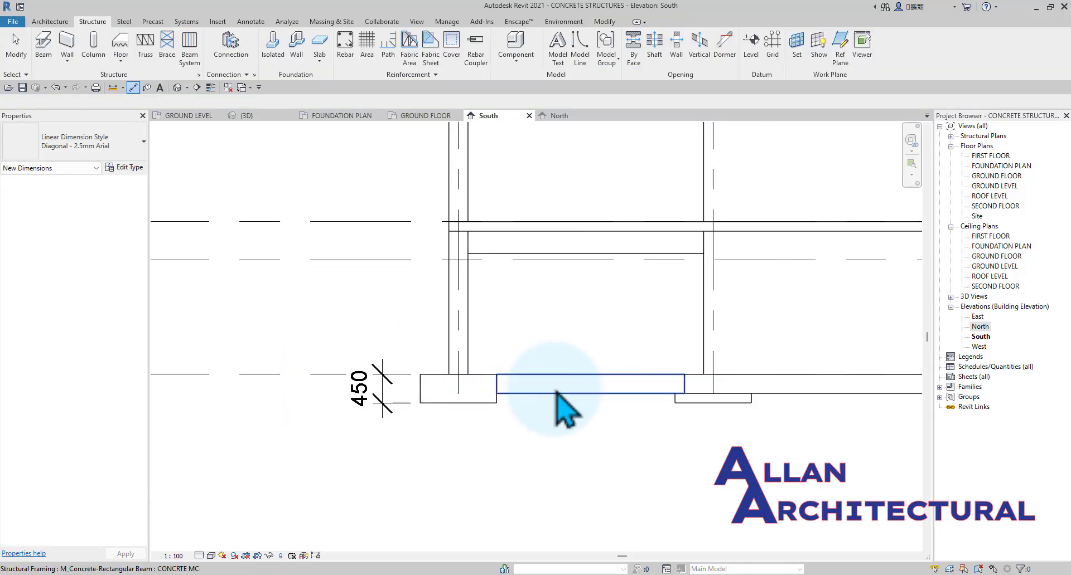
# Set the height h of the foundation beam type CONCRTE MC to 450.
pyautogui.click(556, 392)
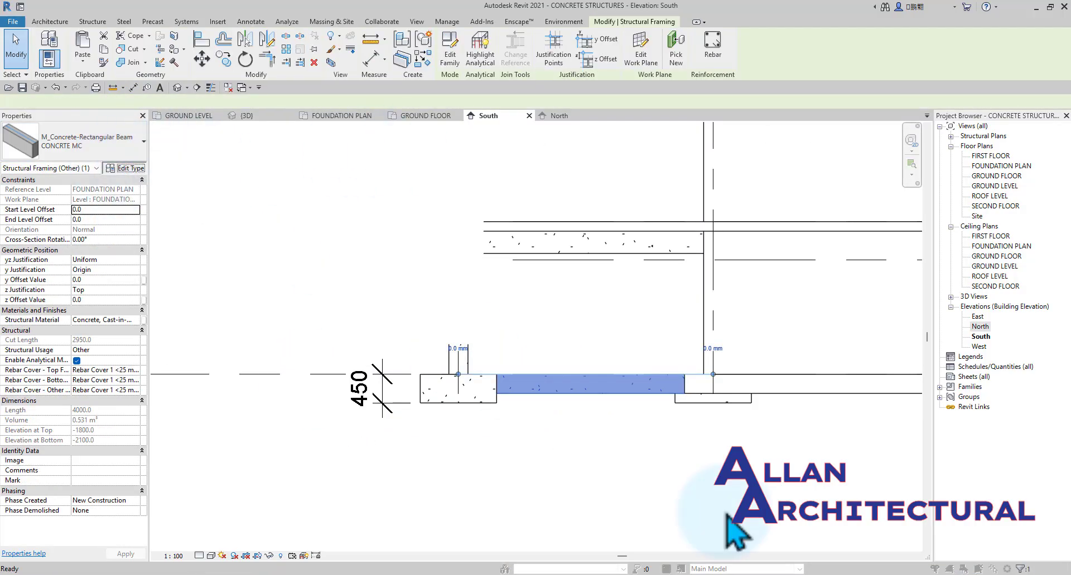
pyautogui.click(125, 167)
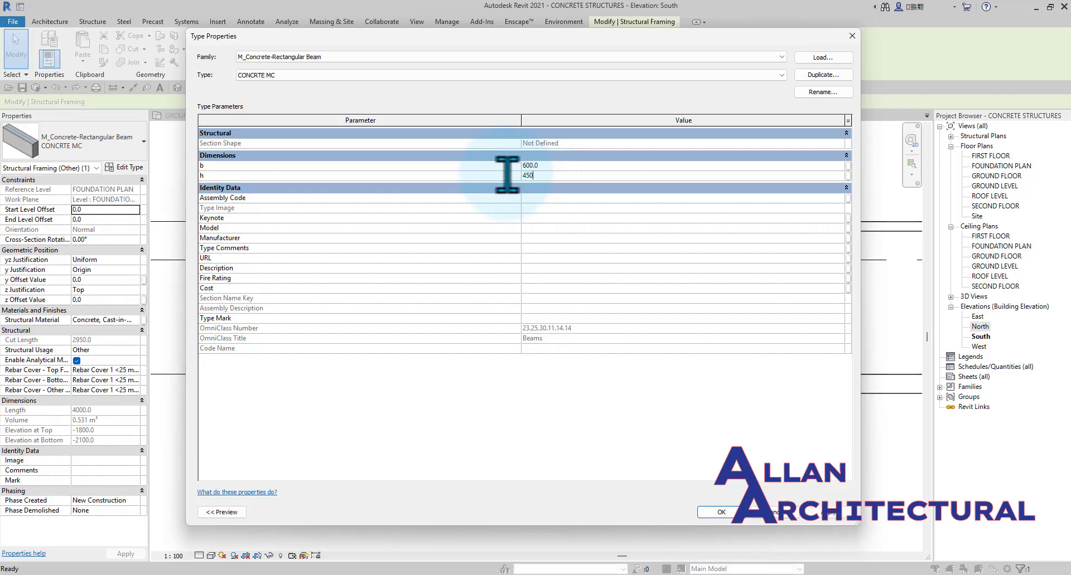
pyautogui.click(735, 513)
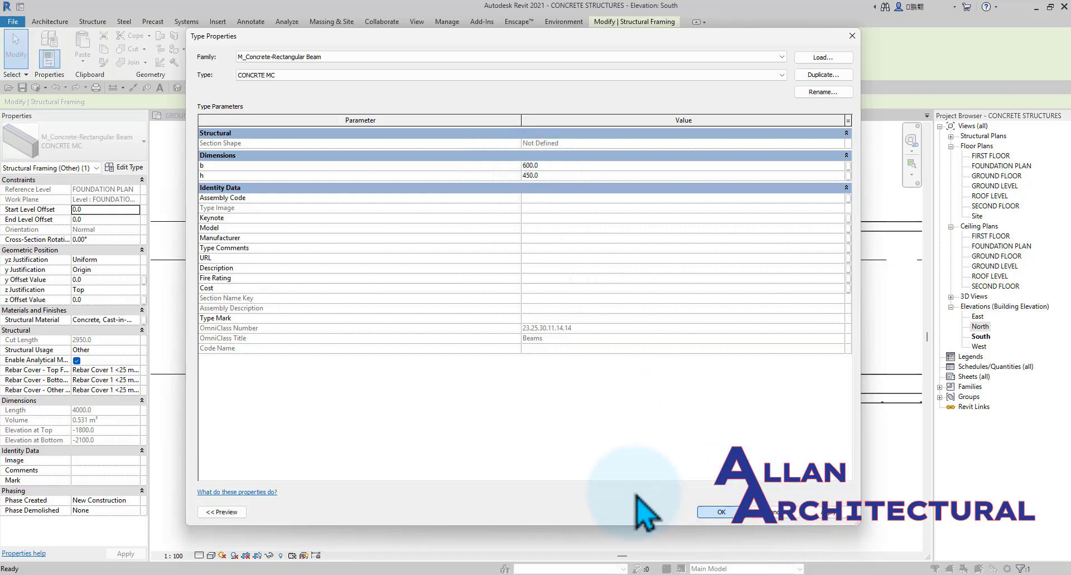
pyautogui.scroll(-2, 550, 456)
pyautogui.click(529, 468)
# Set the foundation thickness of the core's wall foundation type Retaining Footing - 600 x 300 x 300 to 450.
pyautogui.scroll(-1, 627, 413)
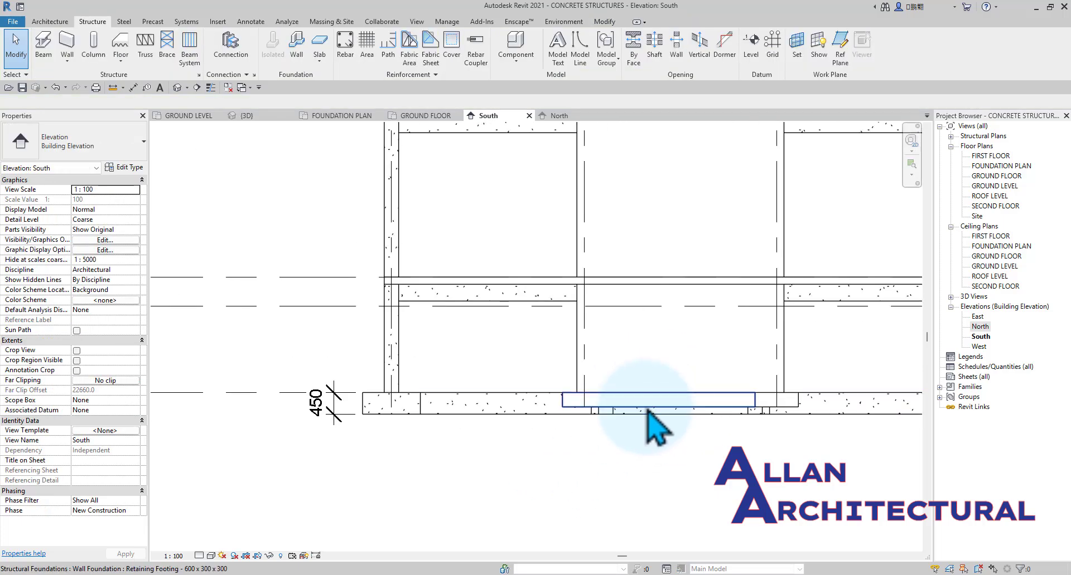
pyautogui.click(672, 413)
pyautogui.scroll(3, 664, 417)
pyautogui.click(131, 170)
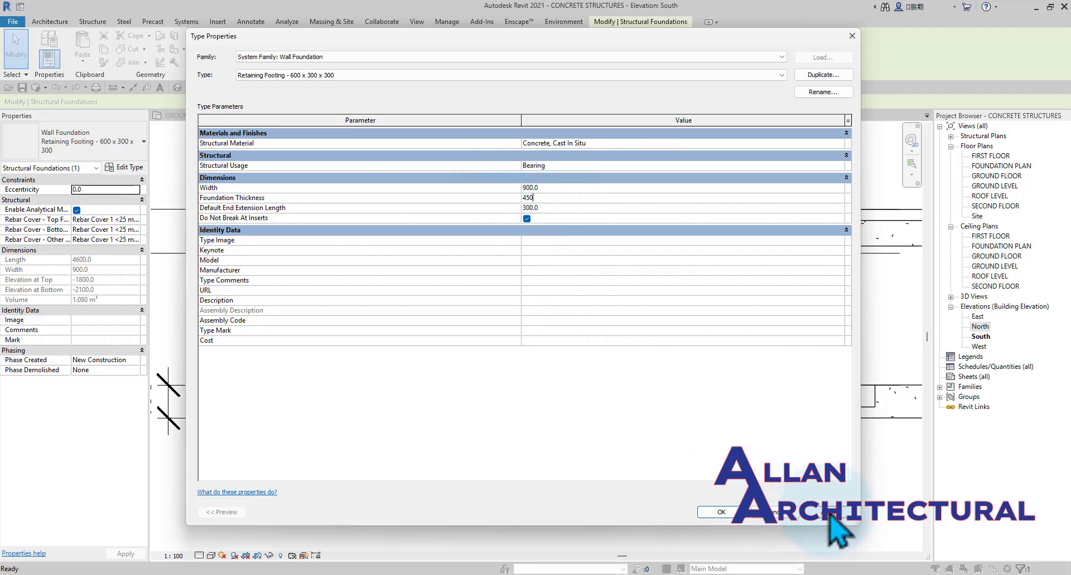
pyautogui.click(721, 512)
pyautogui.scroll(-2, 525, 395)
pyautogui.click(584, 461)
pyautogui.scroll(-2, 558, 402)
pyautogui.moveTo(577, 459); pyautogui.dragTo(668, 528, button='middle')
# Examine the foundations and the whole concrete structure from several sides in the 3D view.
pyautogui.click(261, 115)
pyautogui.keyDown('shift'); pyautogui.moveTo(474, 312); pyautogui.dragTo(649, 349, button='middle'); pyautogui.keyUp('shift')
pyautogui.scroll(-3, 539, 304)
pyautogui.keyDown('shift'); pyautogui.moveTo(541, 304); pyautogui.dragTo(650, 384, button='middle'); pyautogui.keyUp('shift')
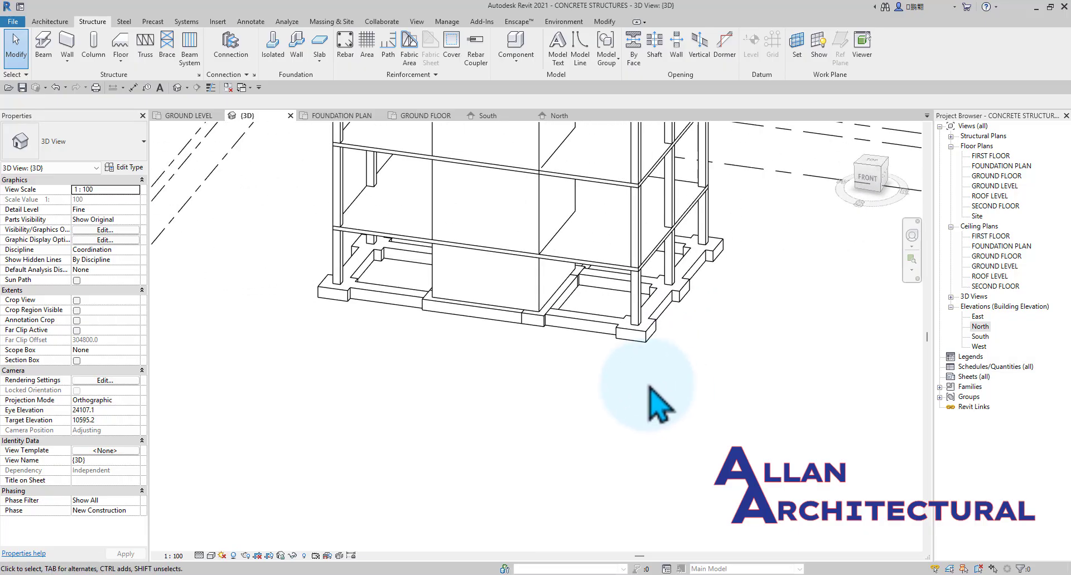
pyautogui.scroll(-3, 652, 375)
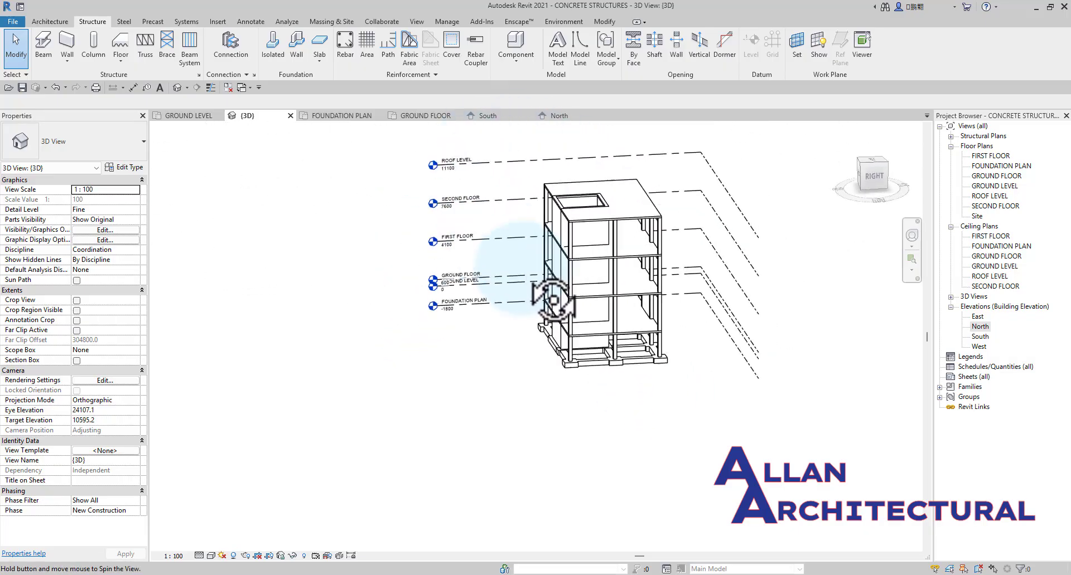
pyautogui.keyDown('shift'); pyautogui.moveTo(703, 261); pyautogui.dragTo(544, 368, button='middle'); pyautogui.keyUp('shift')
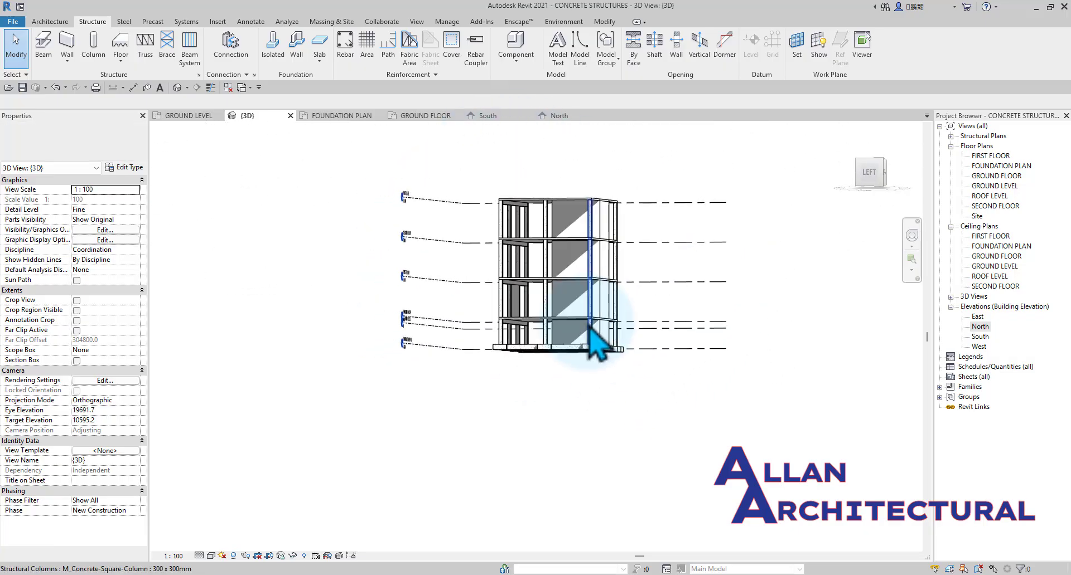
pyautogui.scroll(3, 590, 334)
pyautogui.keyDown('shift'); pyautogui.moveTo(590, 334); pyautogui.dragTo(617, 507, button='middle'); pyautogui.keyUp('shift')
pyautogui.scroll(2, 584, 440)
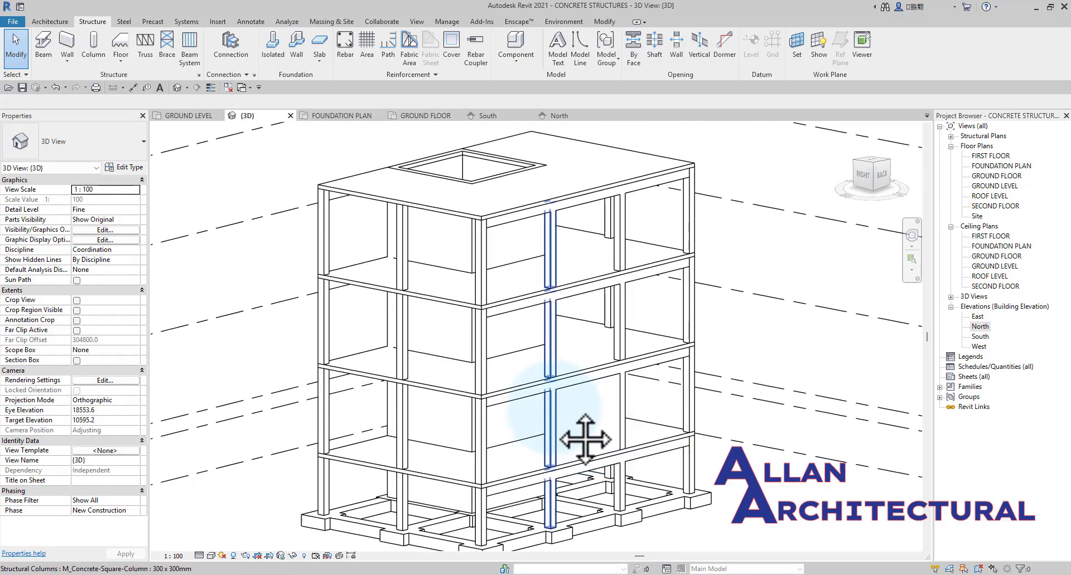
pyautogui.moveTo(585, 440); pyautogui.dragTo(549, 349, button='middle')
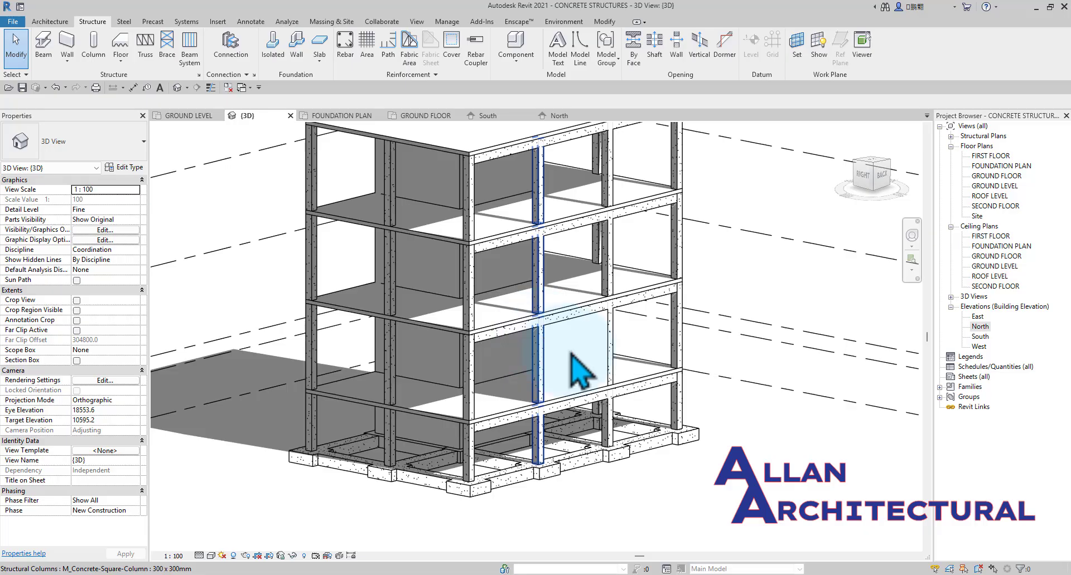
pyautogui.moveTo(635, 326); pyautogui.dragTo(643, 372, button='middle')
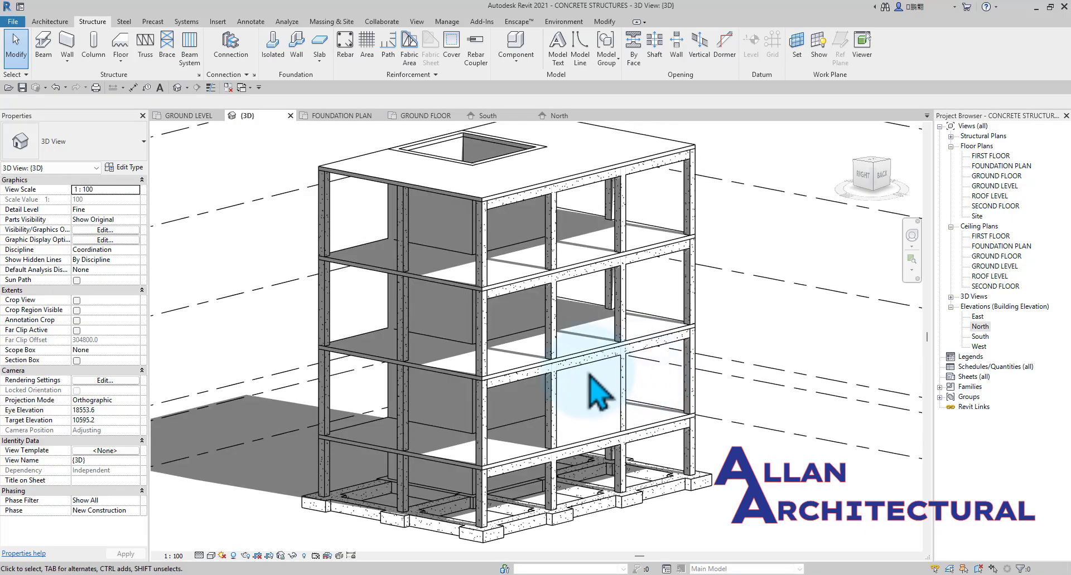